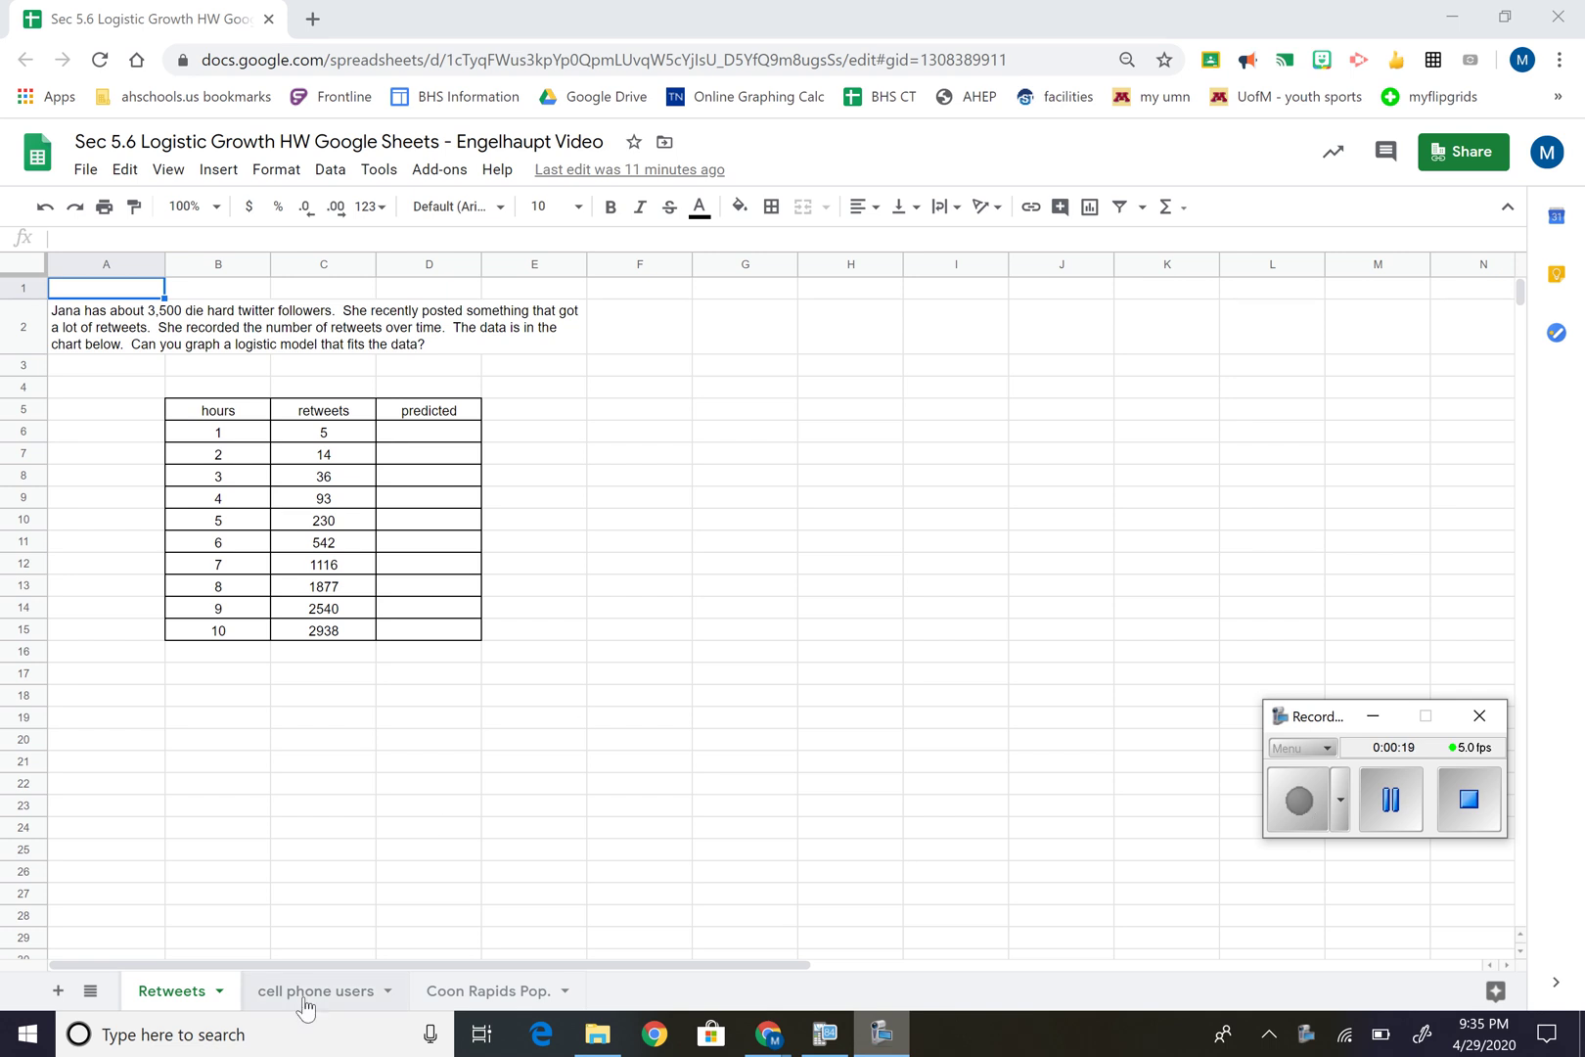
Look through the cell phone users and Coon Rapids Pop. sheets, and return to the Retweets sheet
left_click(348, 990)
left_click(456, 996)
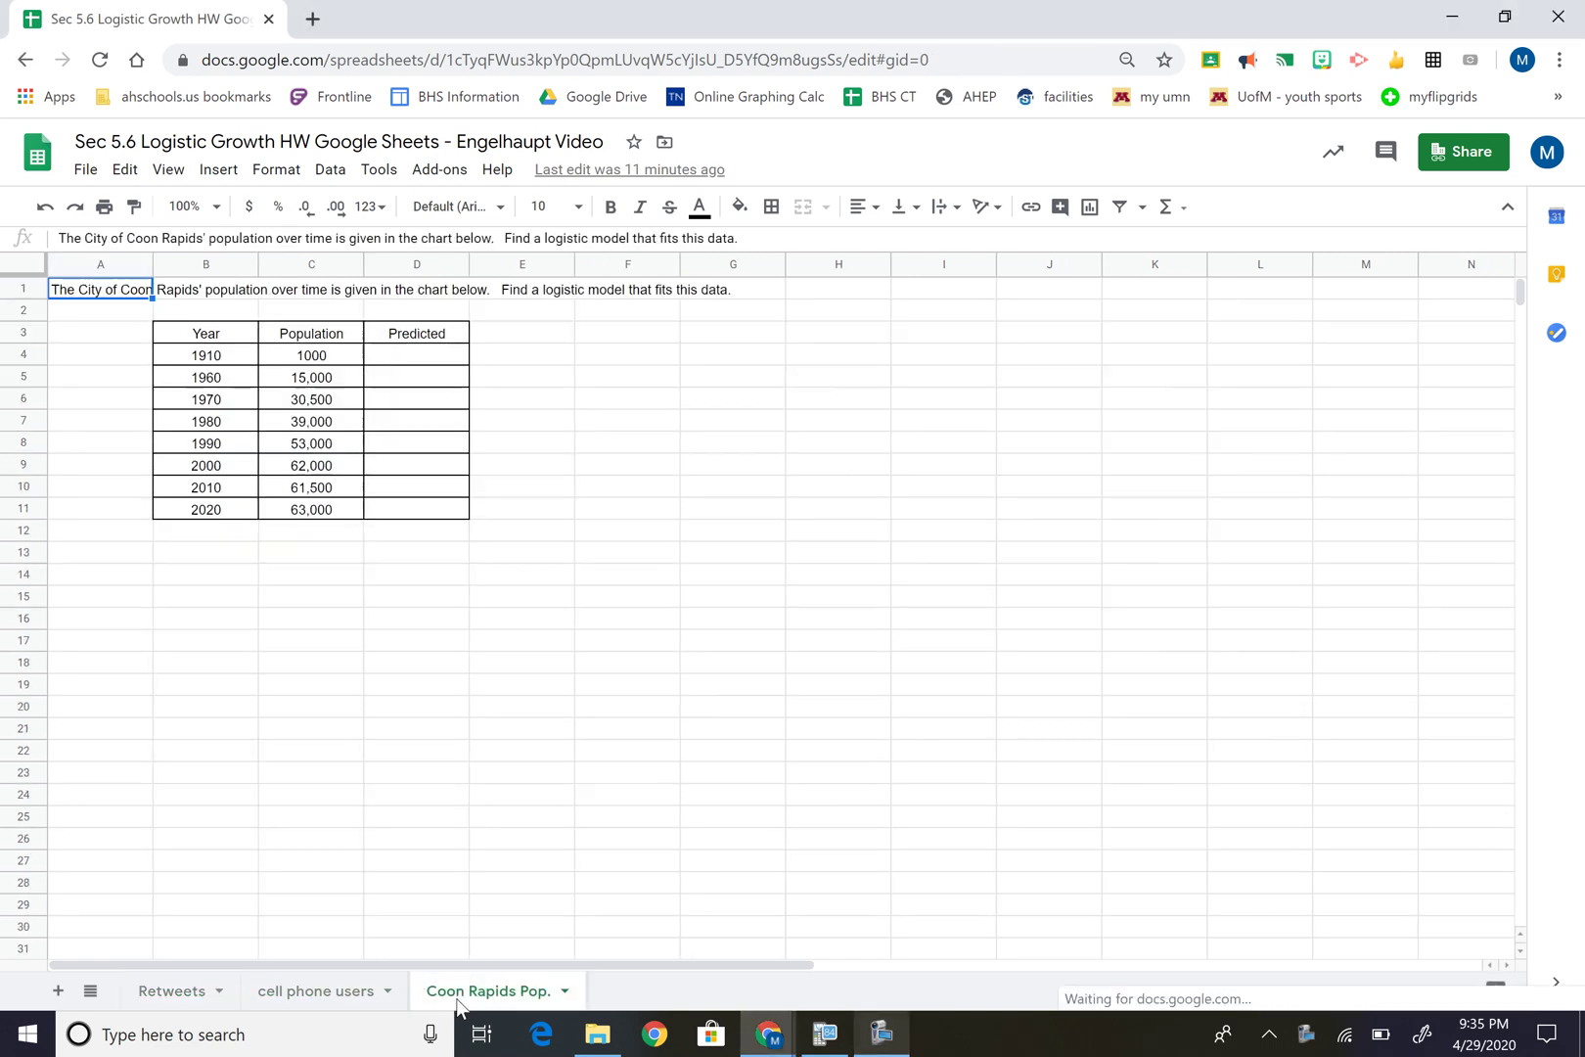
left_click(337, 991)
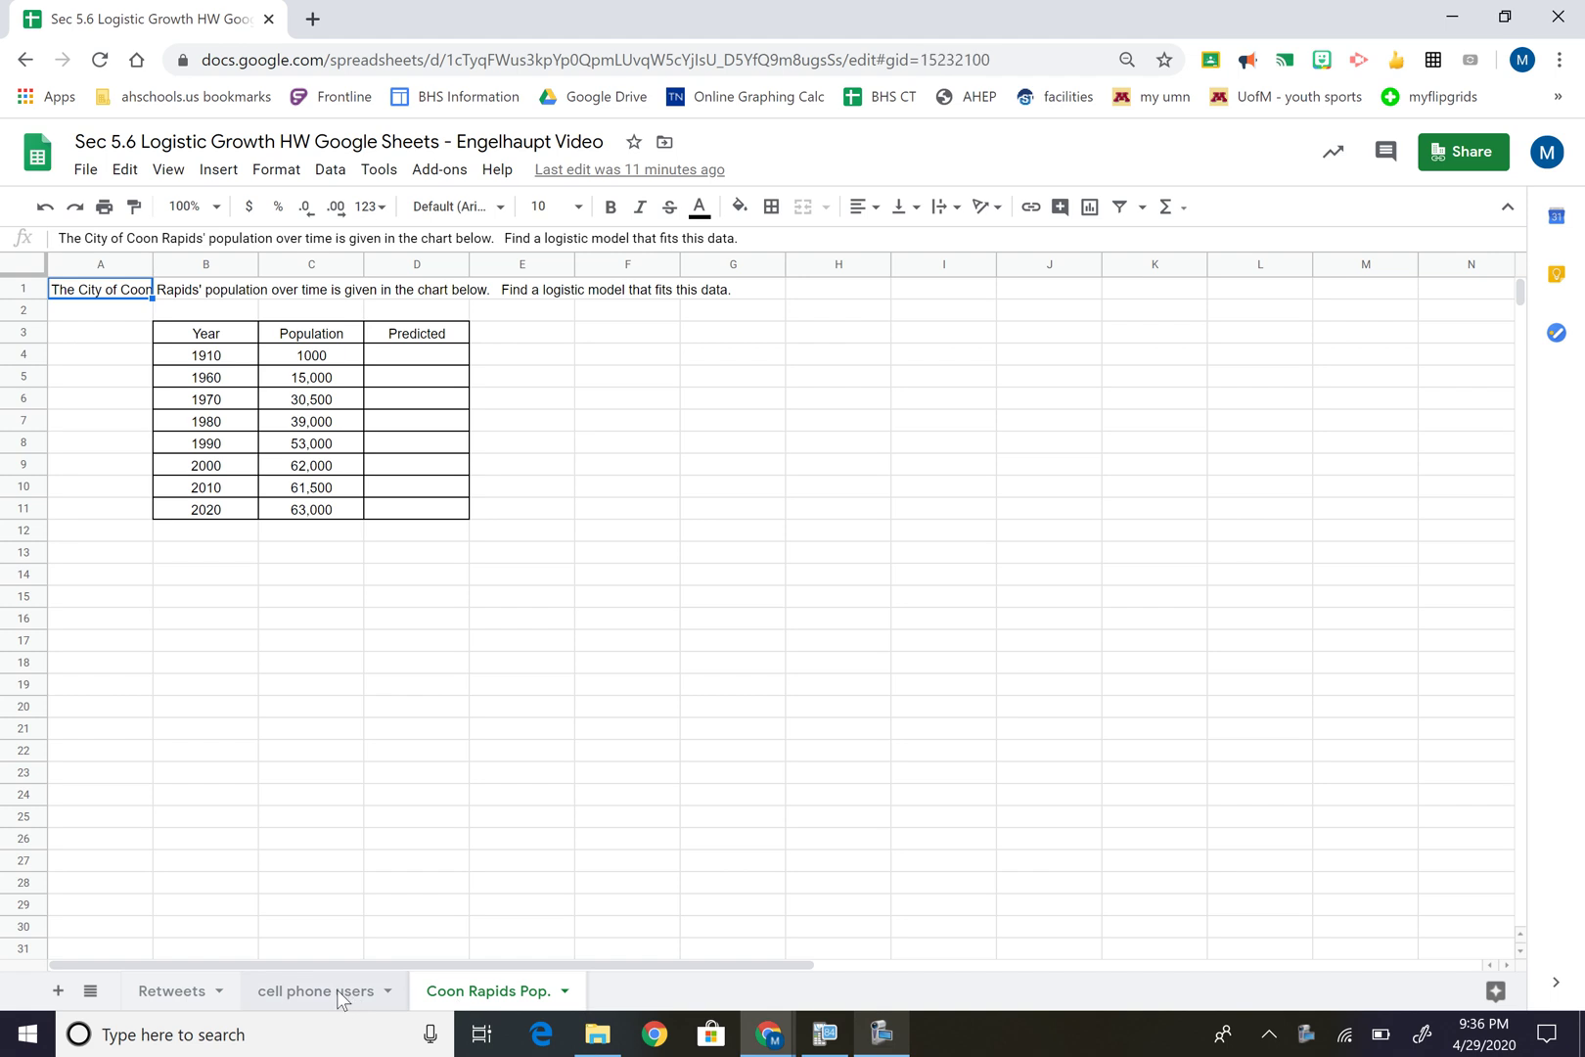
left_click(170, 992)
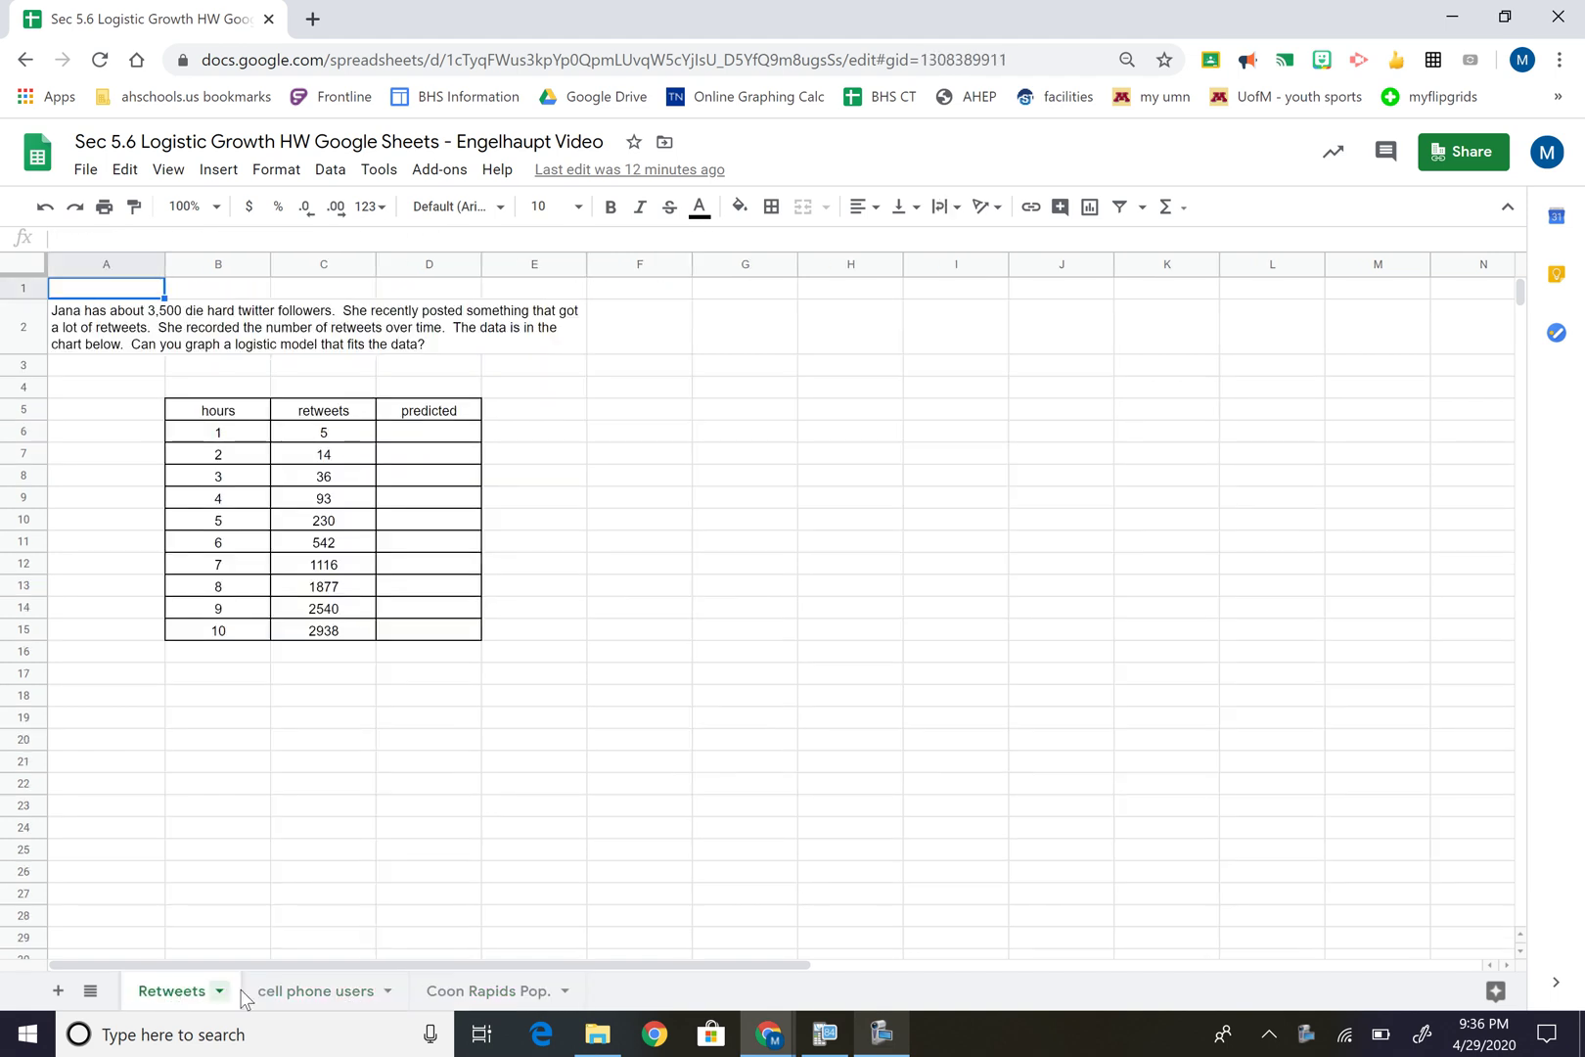
left_click(287, 994)
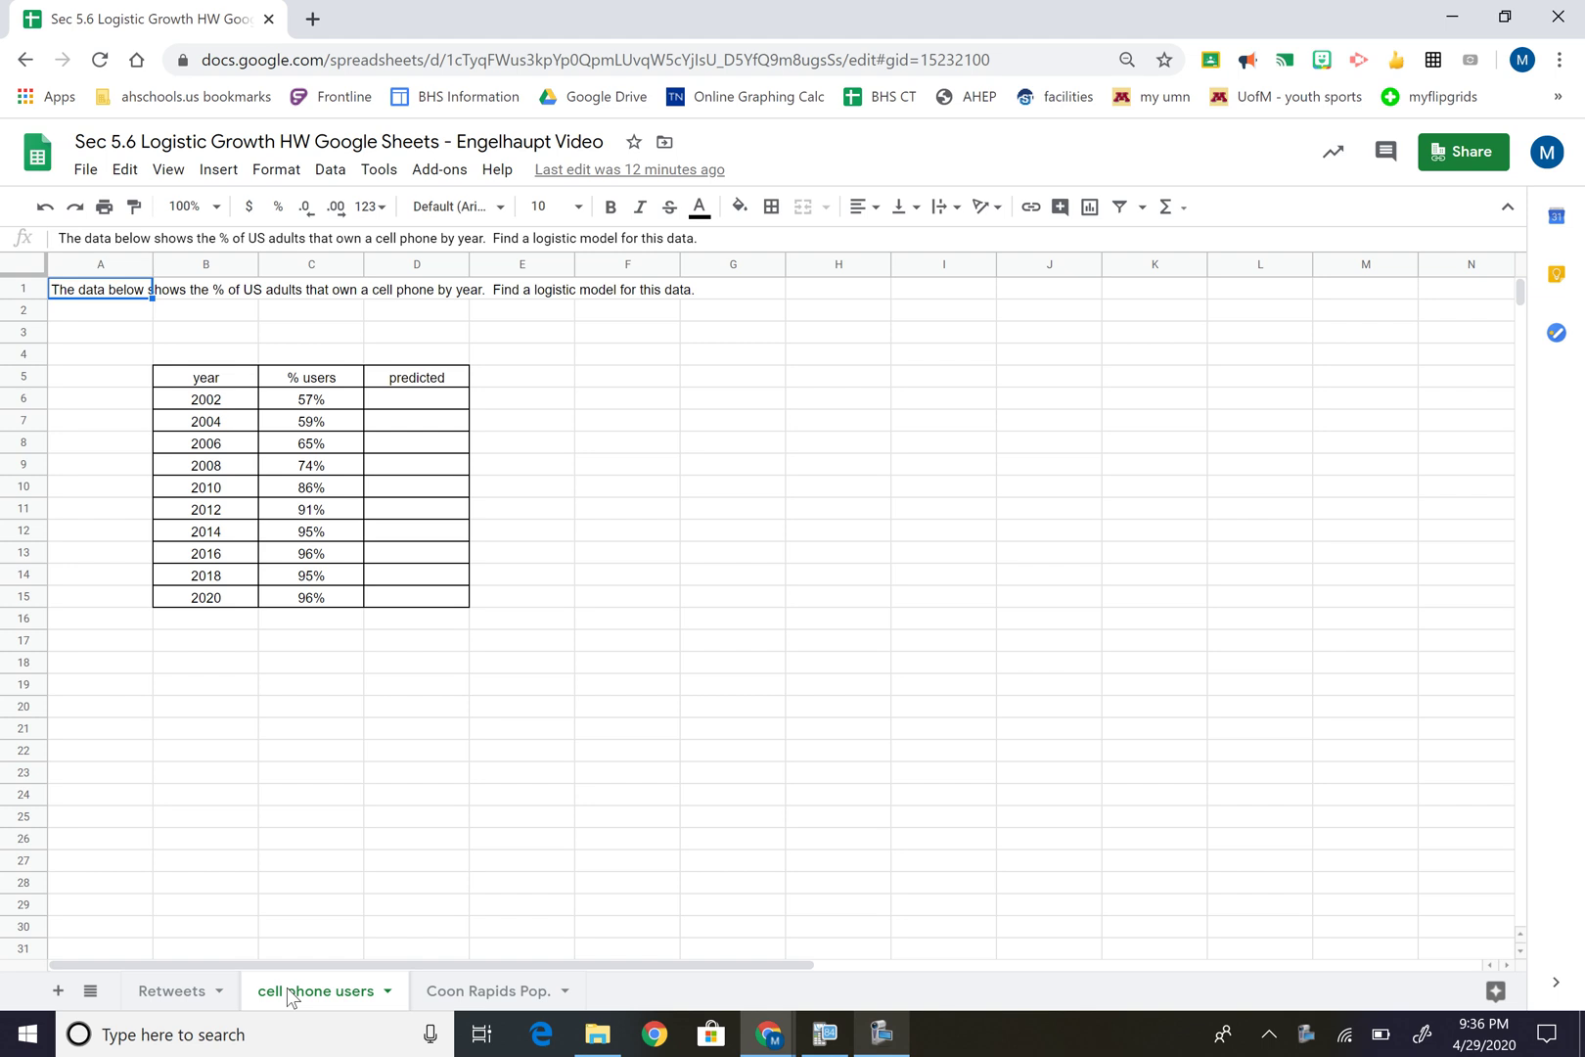
left_click(494, 992)
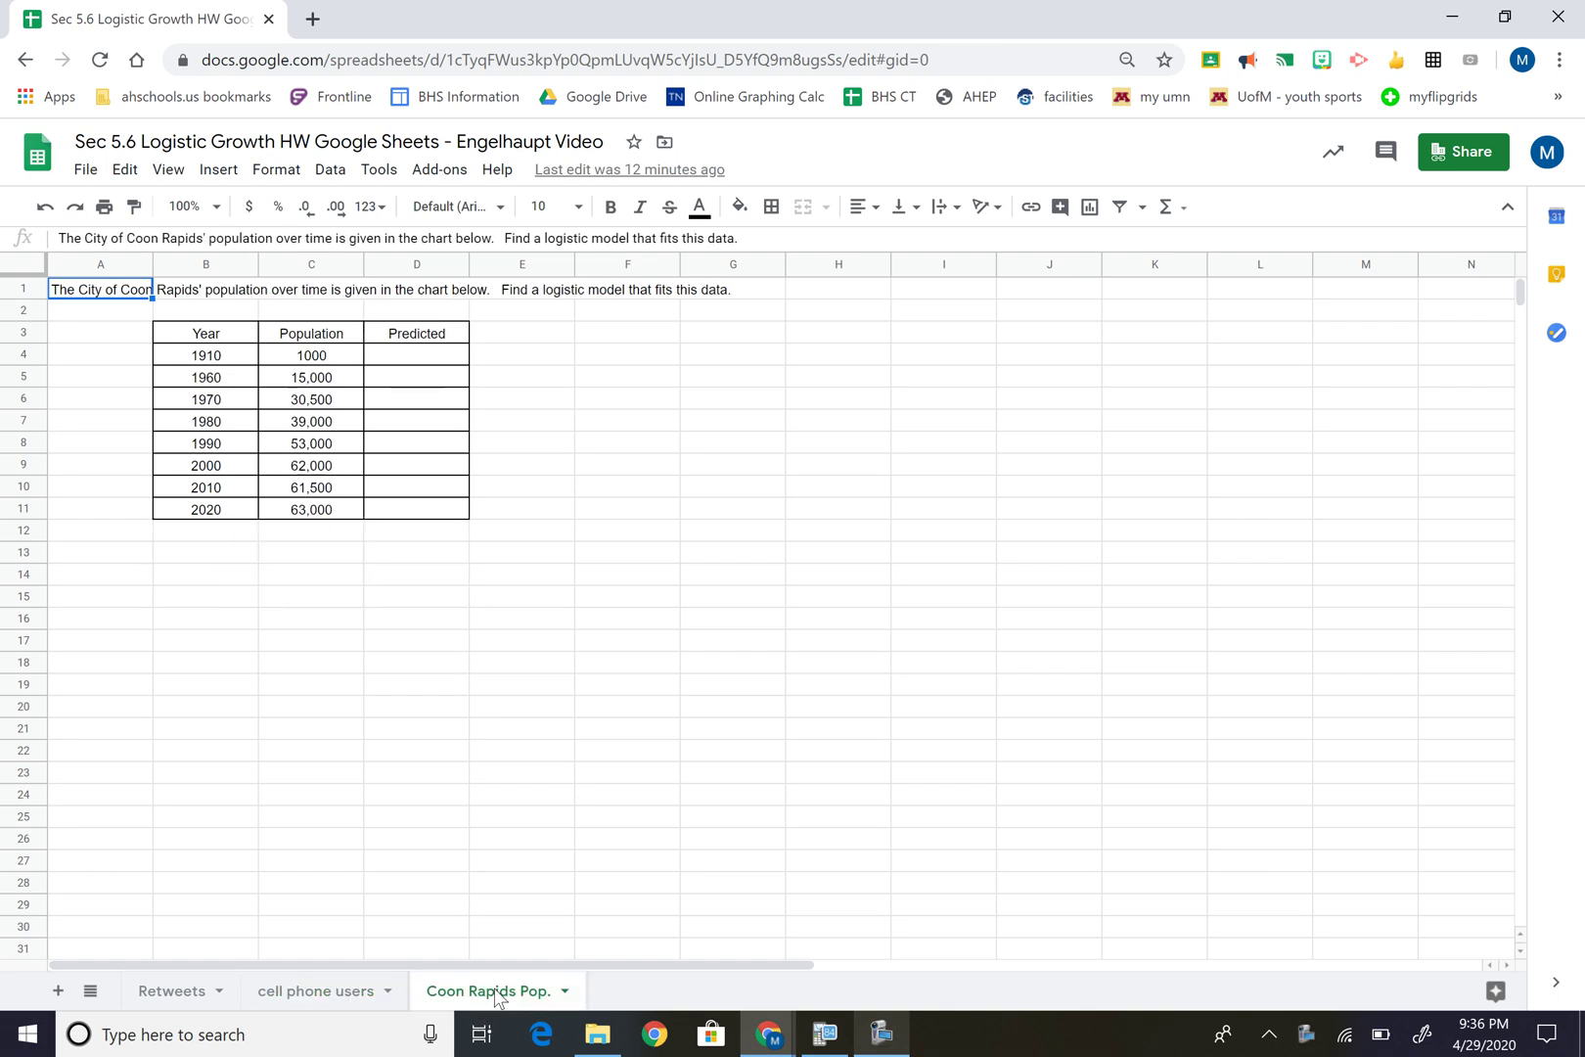
left_click(201, 990)
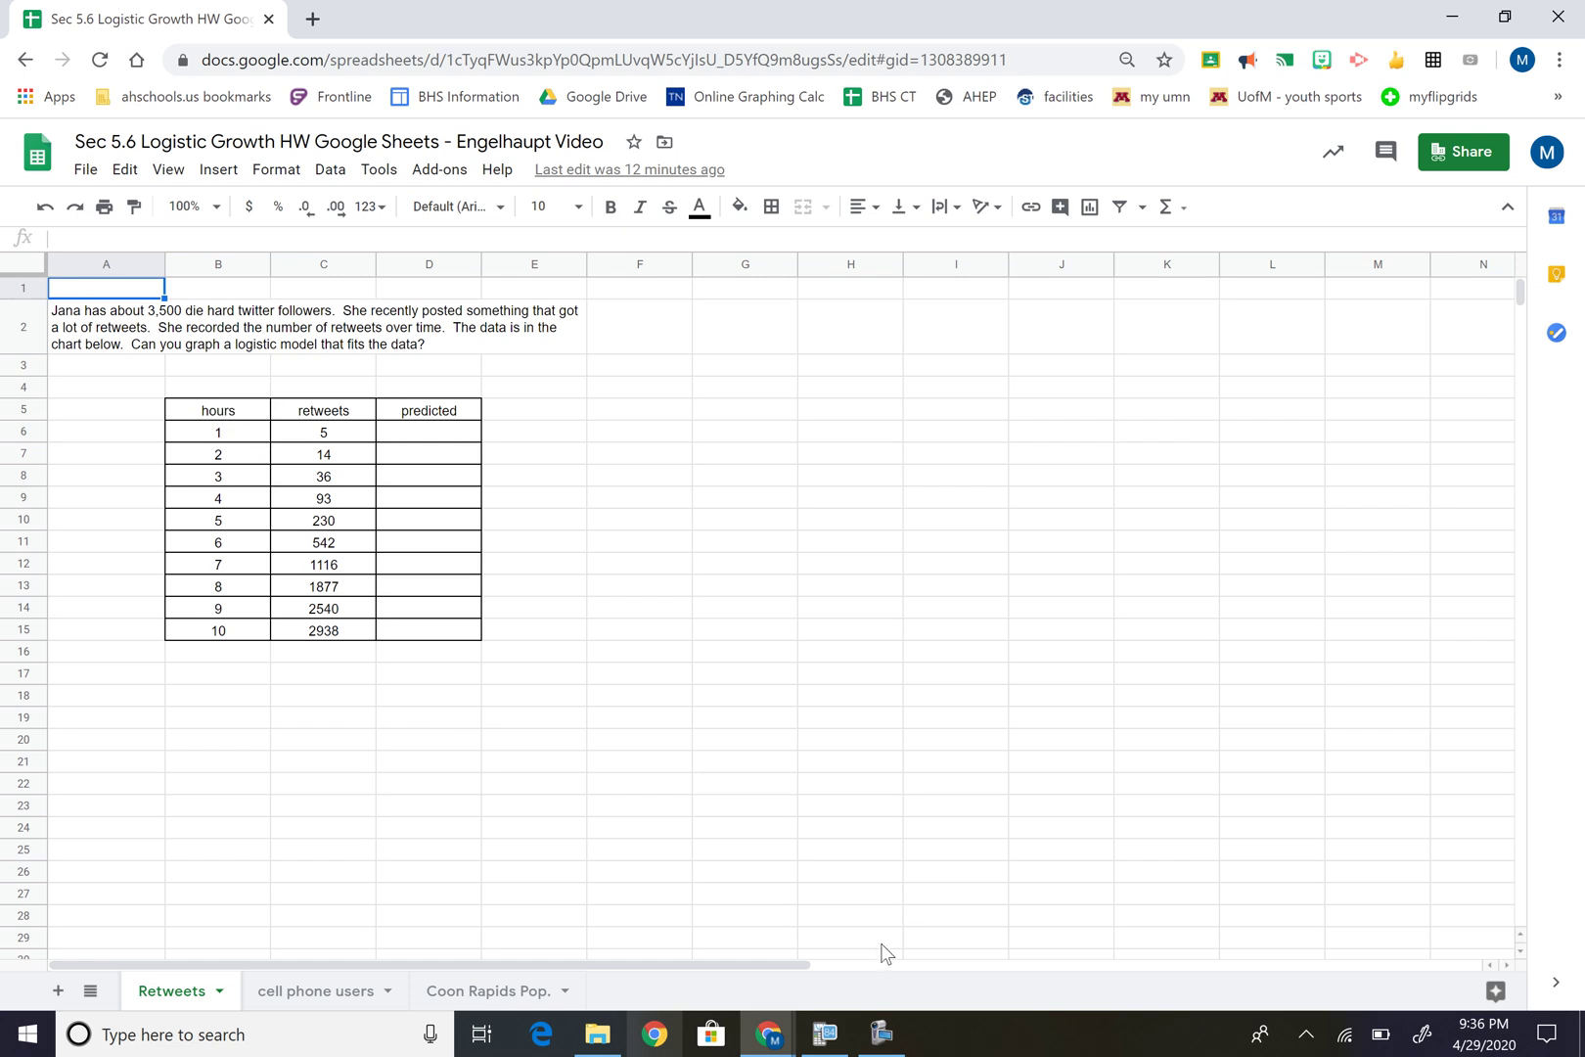
Create a scatter chart of retweets vs. hours from B5:C15 and place it beside the data table
left_click_drag(217, 416, 356, 633)
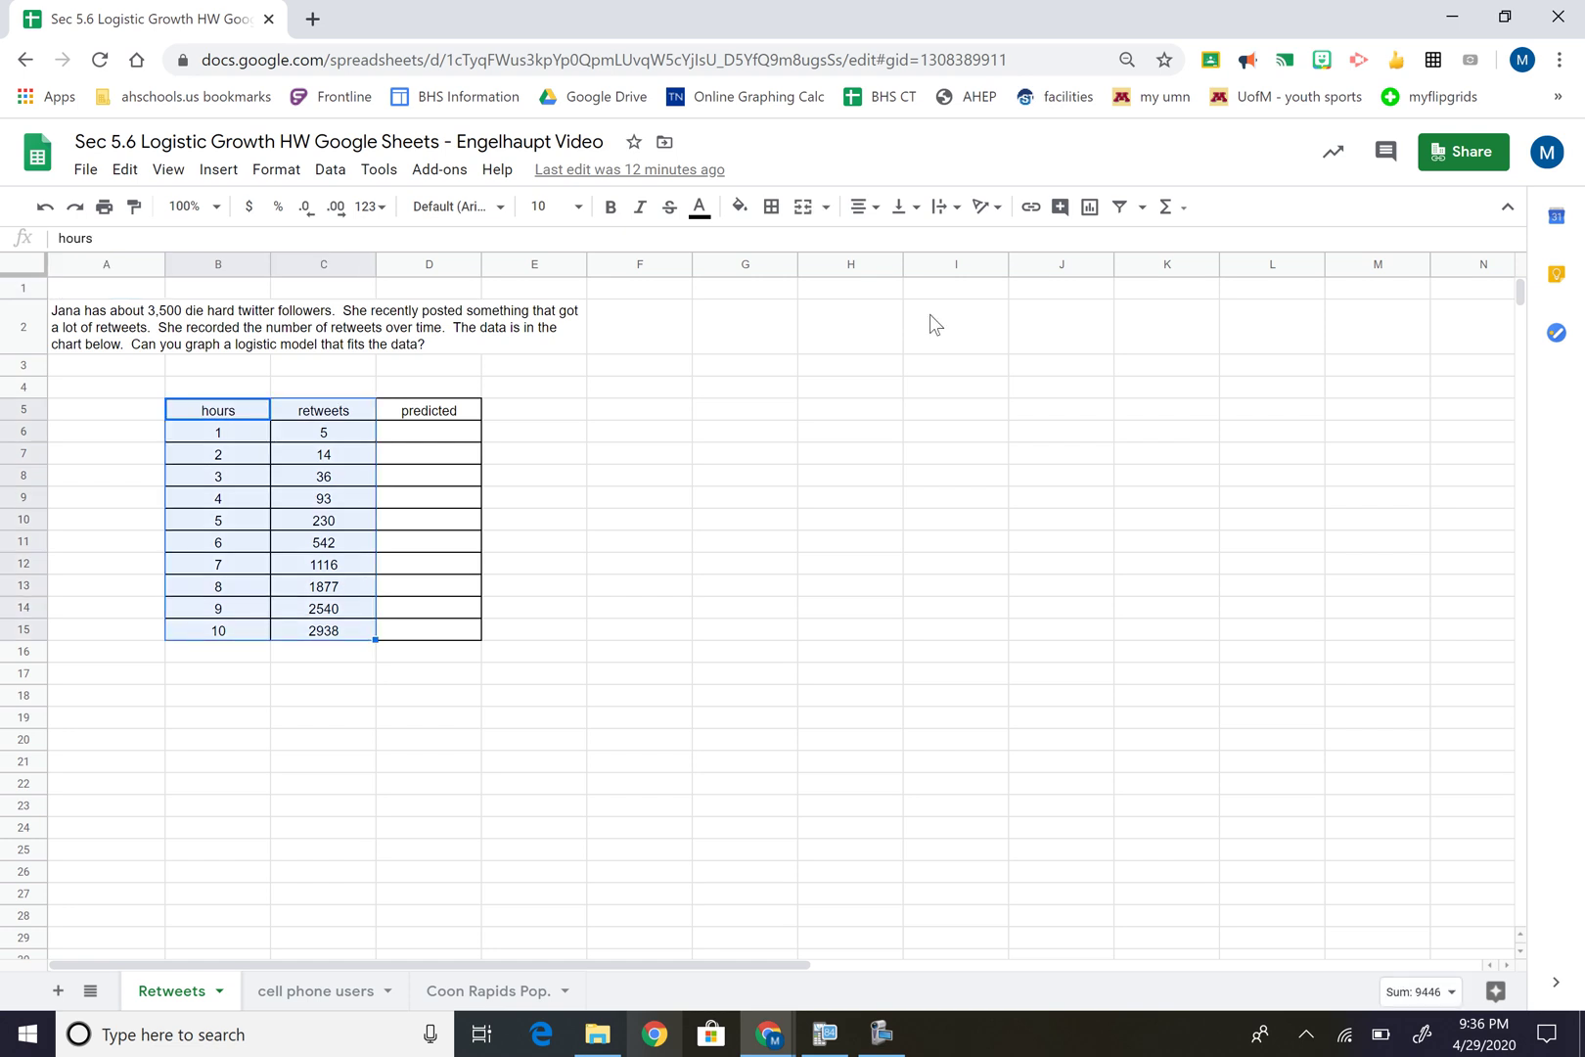
left_click(1089, 208)
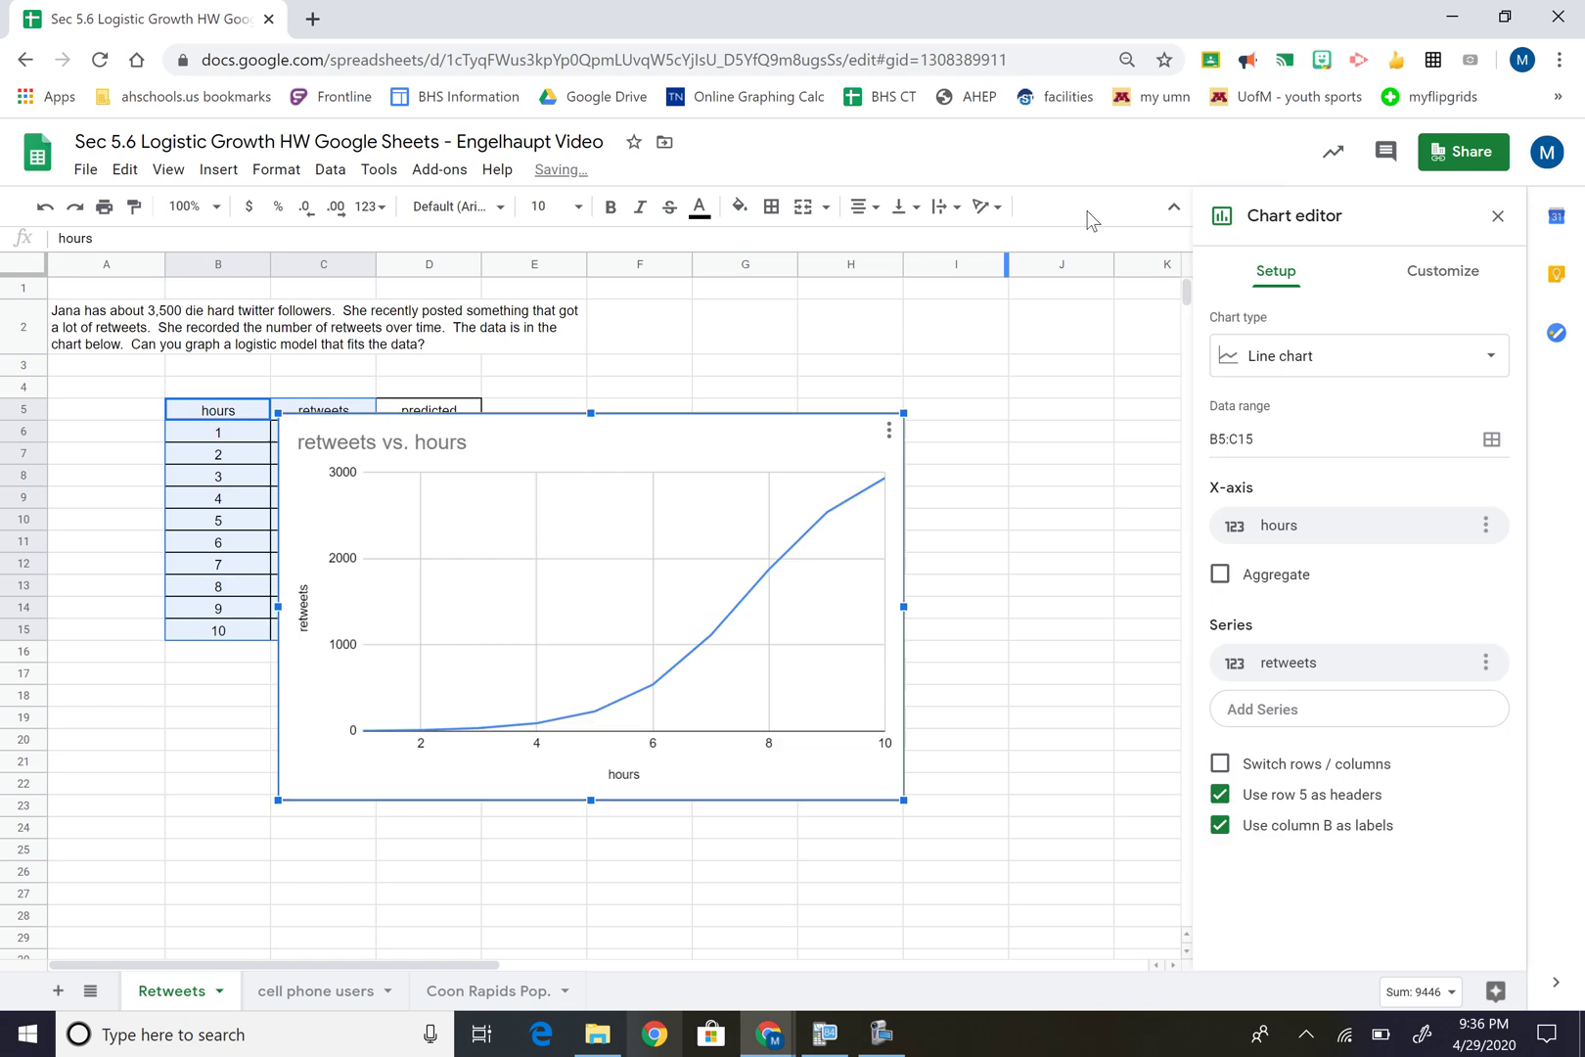
left_click_drag(696, 431, 968, 372)
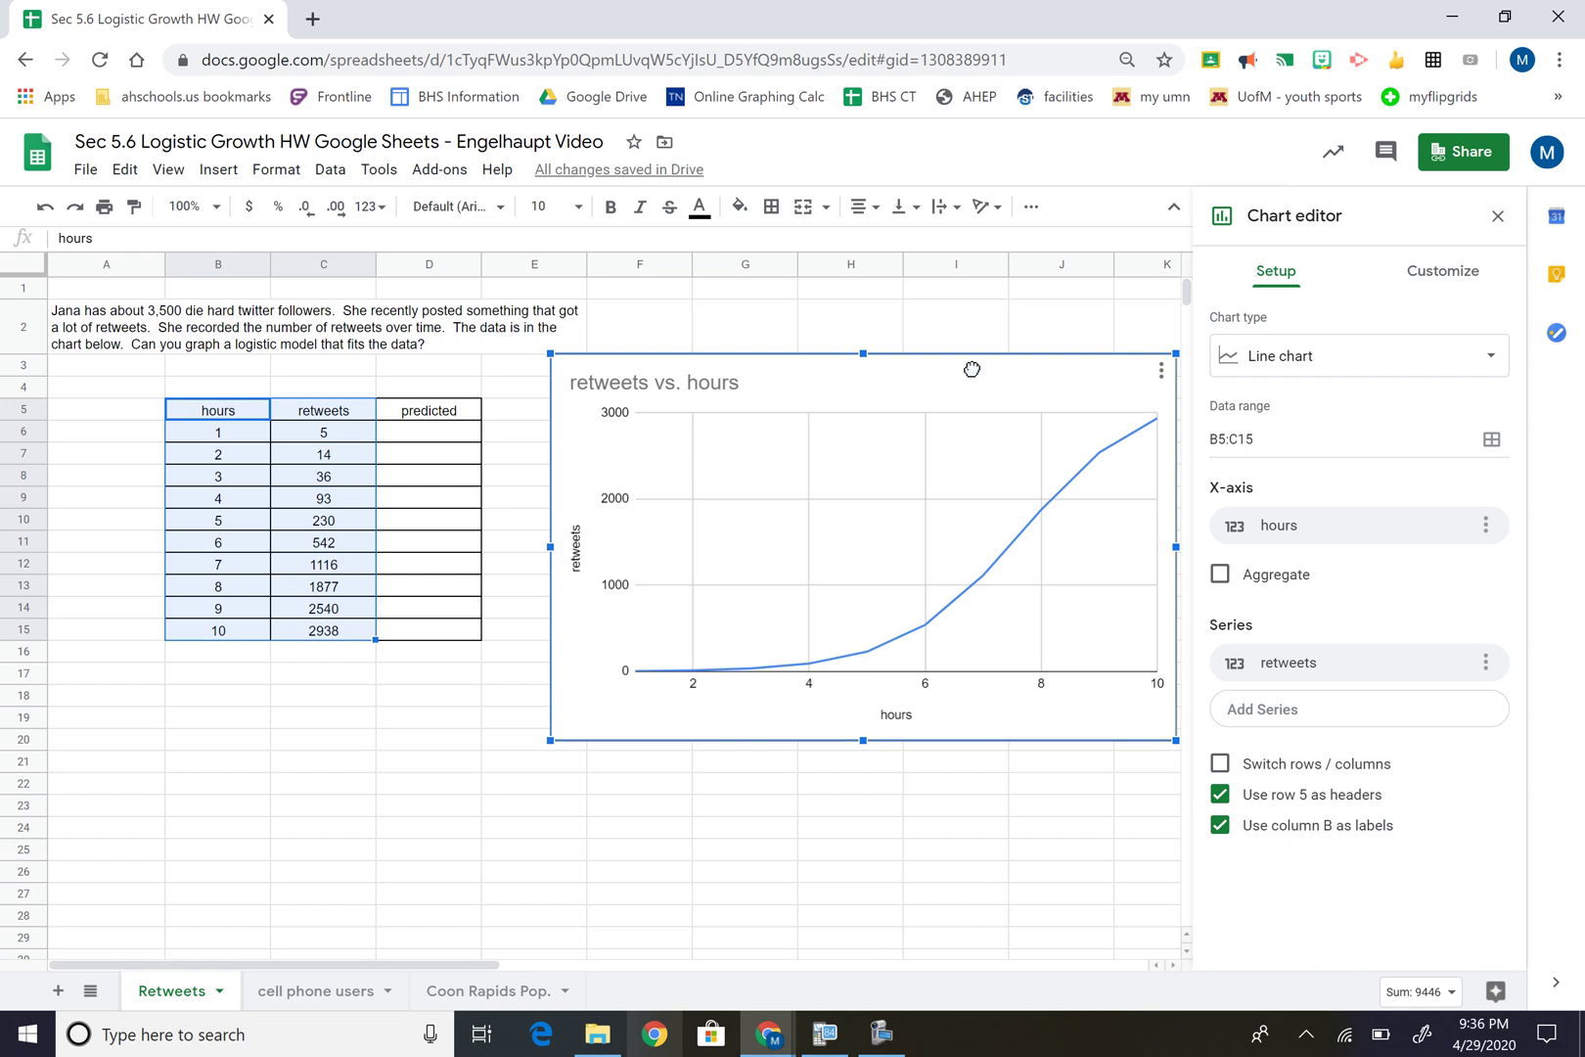
left_click(1456, 368)
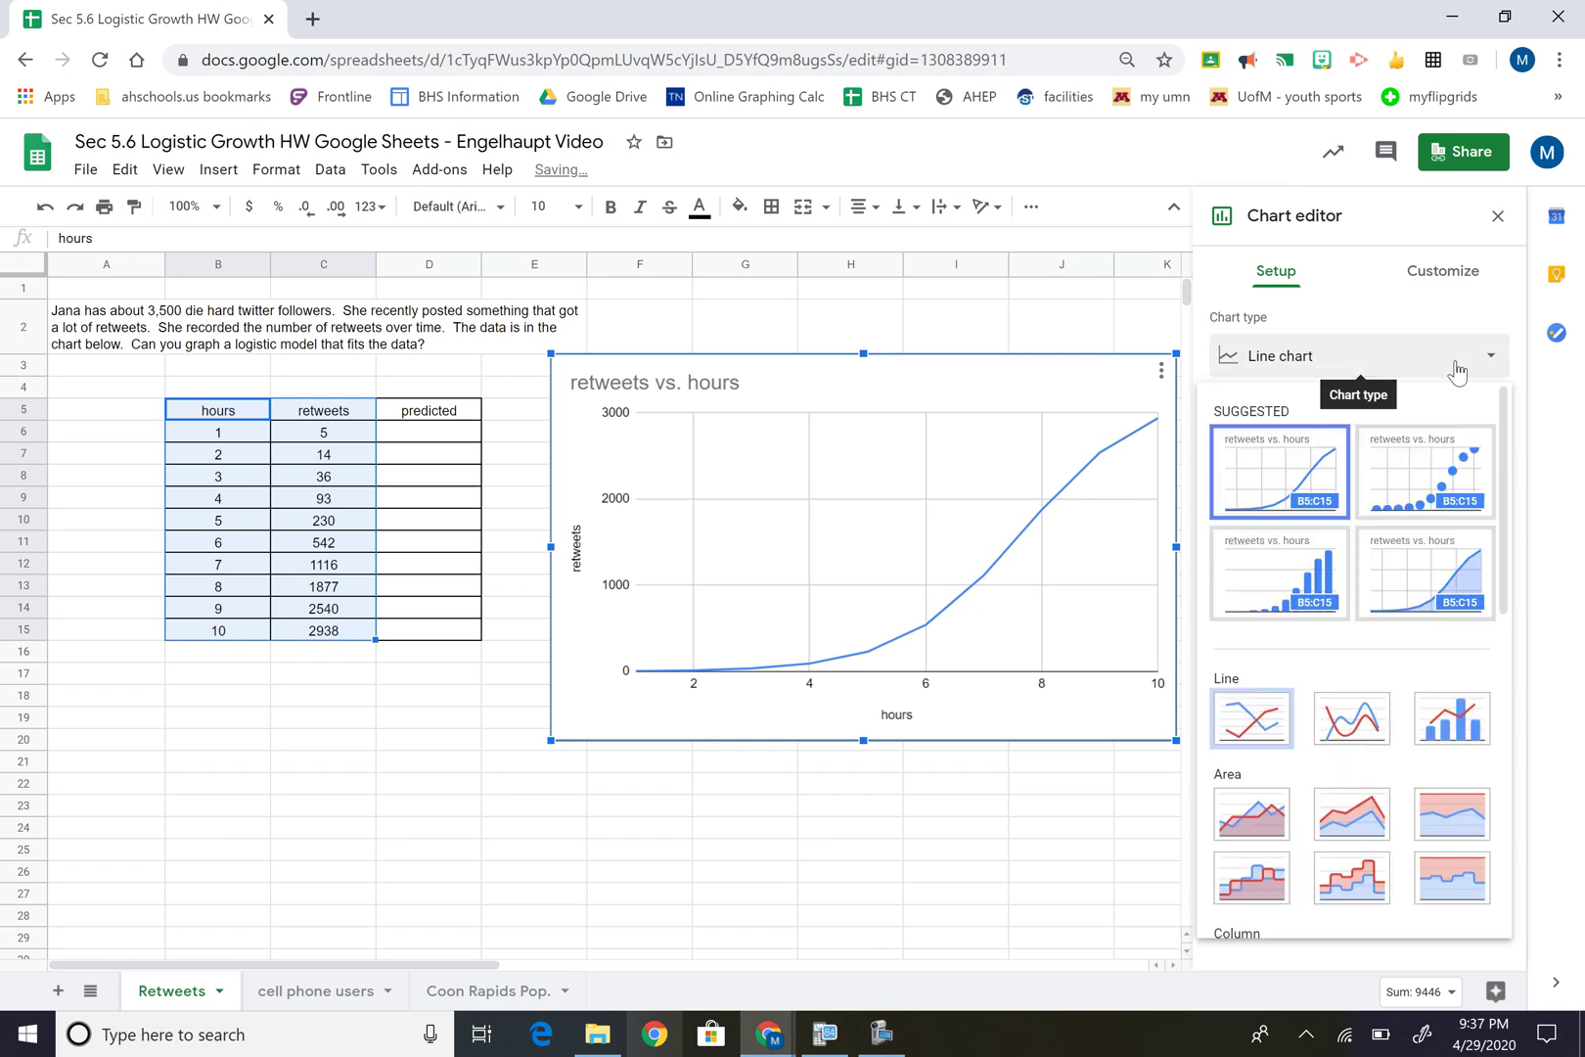
left_click(1448, 485)
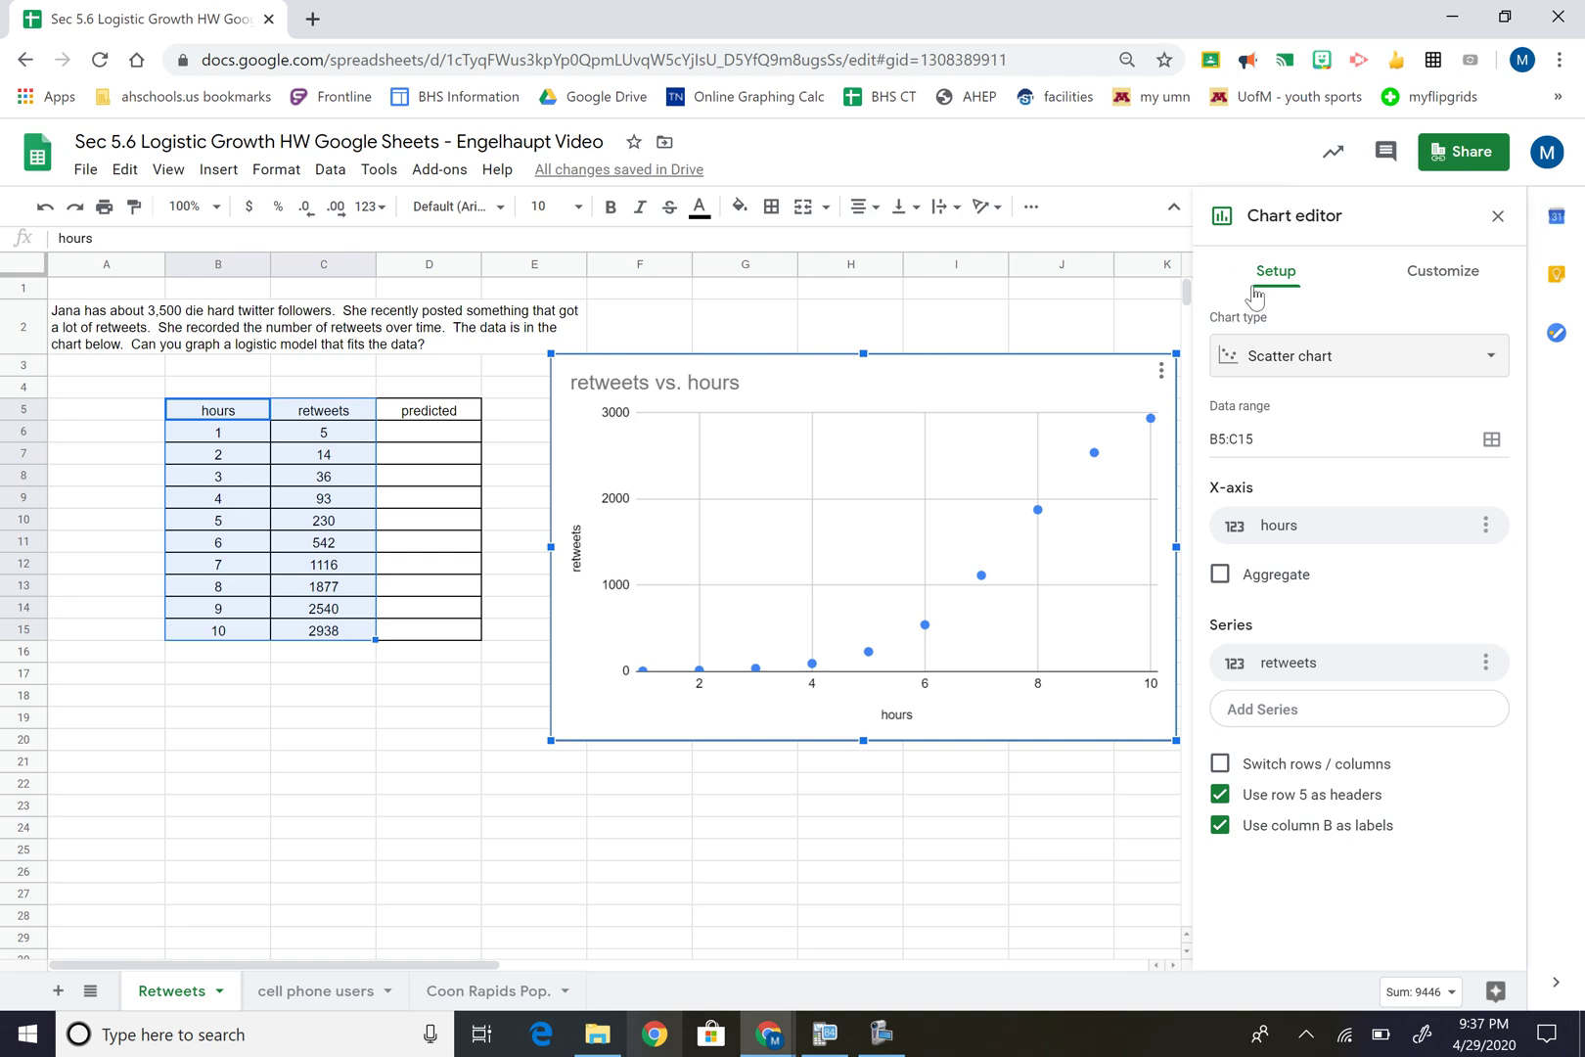
left_click(1498, 216)
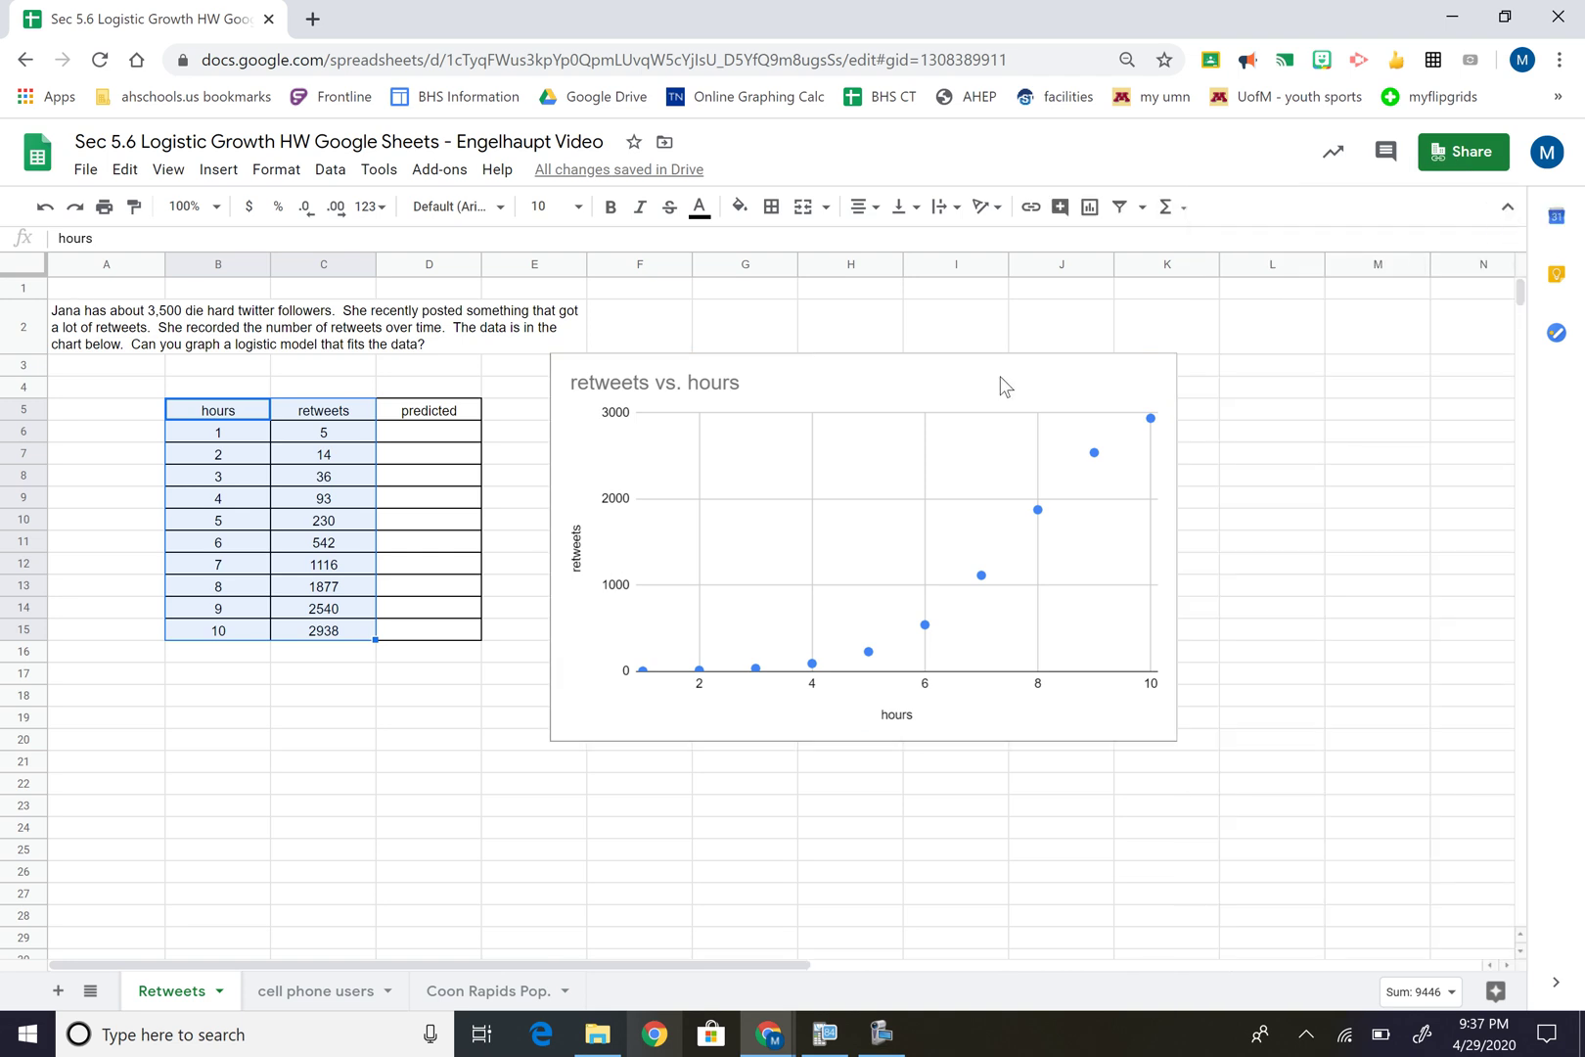
Enlarge the retweets vs. hours chart slightly and position it beside the table, spanning about columns E to K
left_click_drag(1000, 384, 1229, 365)
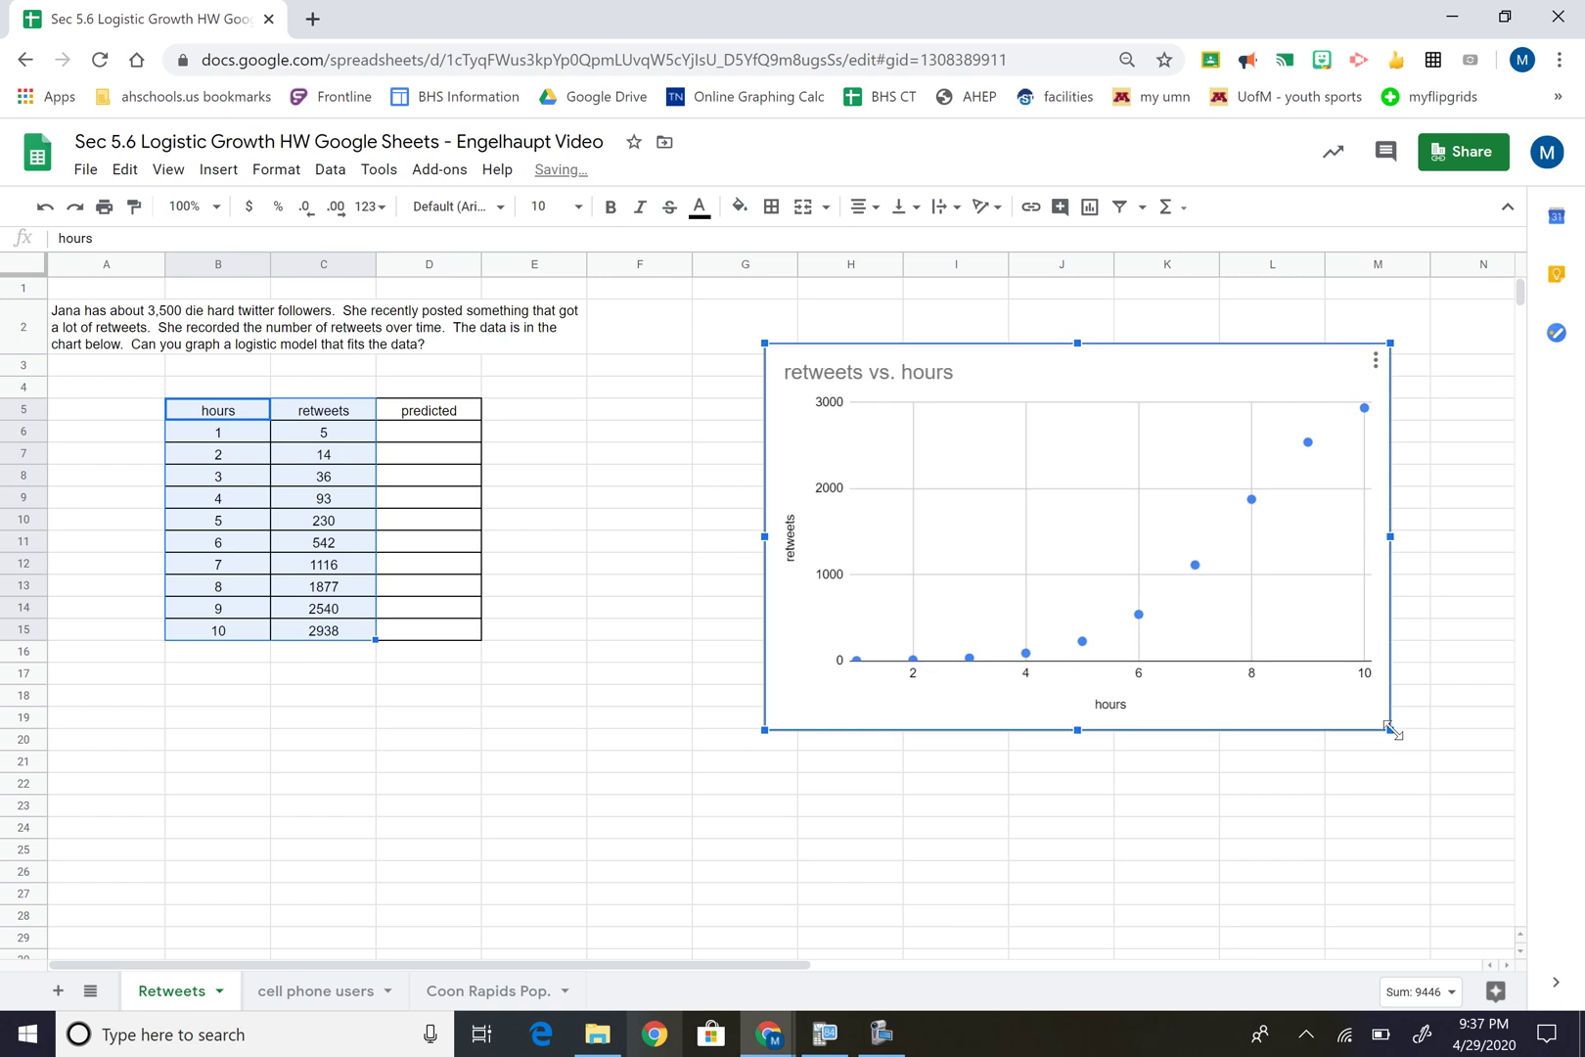
left_click_drag(1390, 728, 1507, 824)
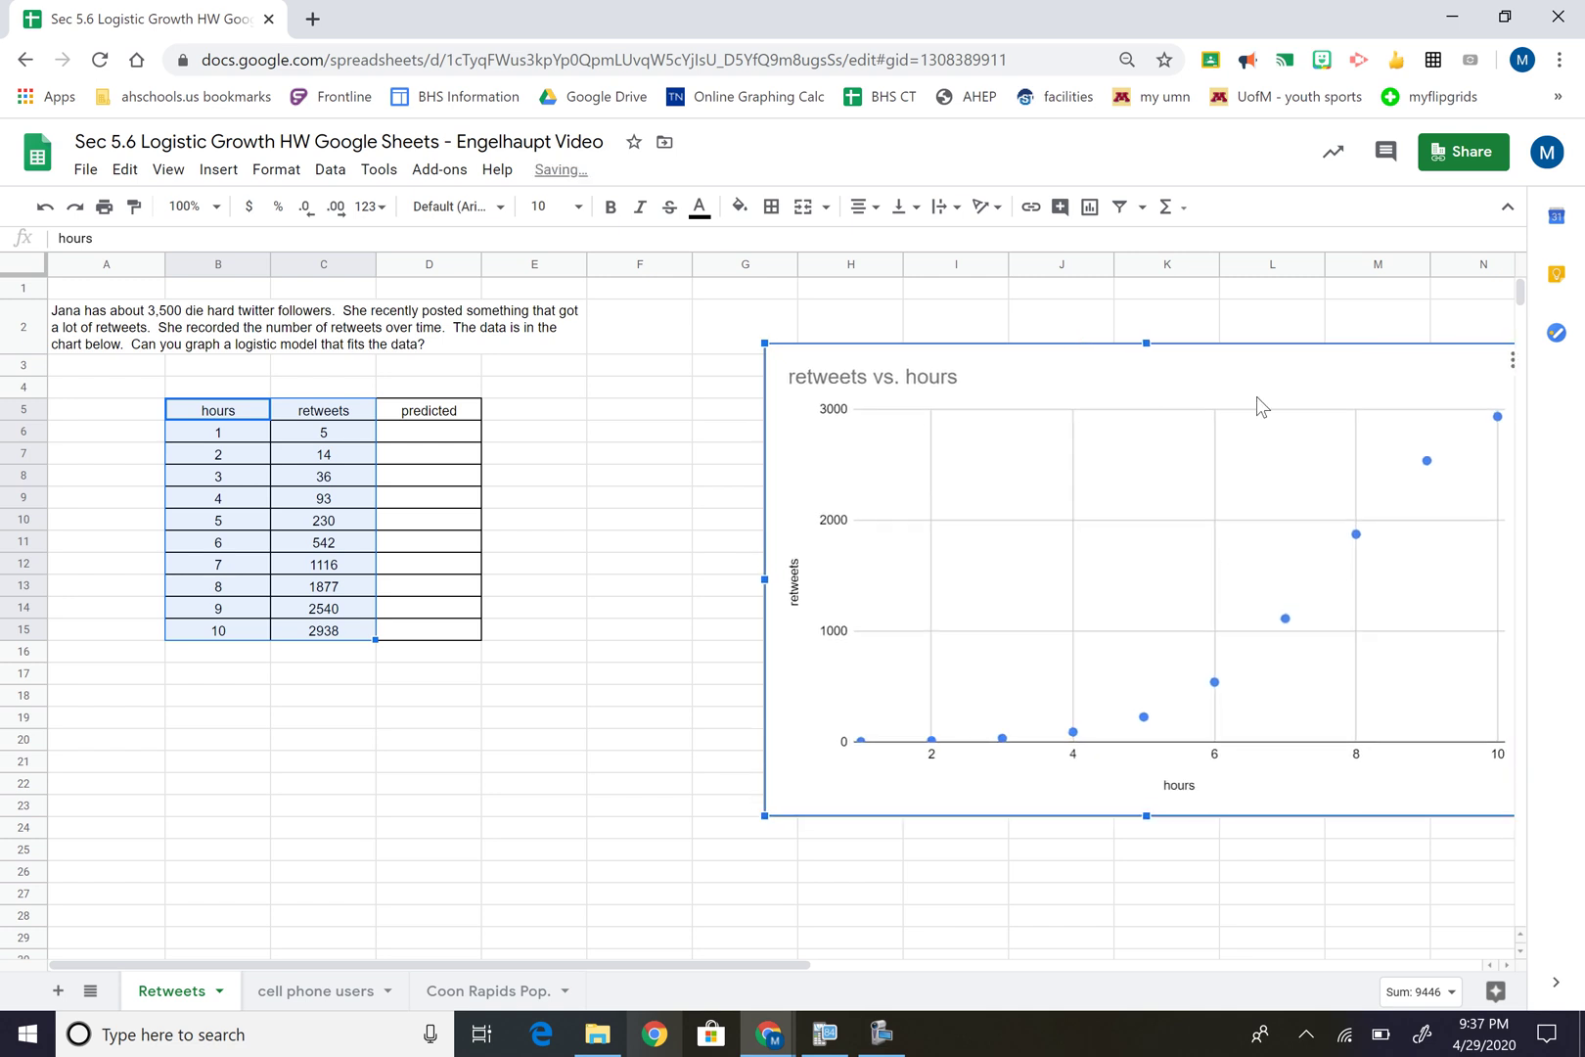
left_click_drag(1281, 357, 1217, 354)
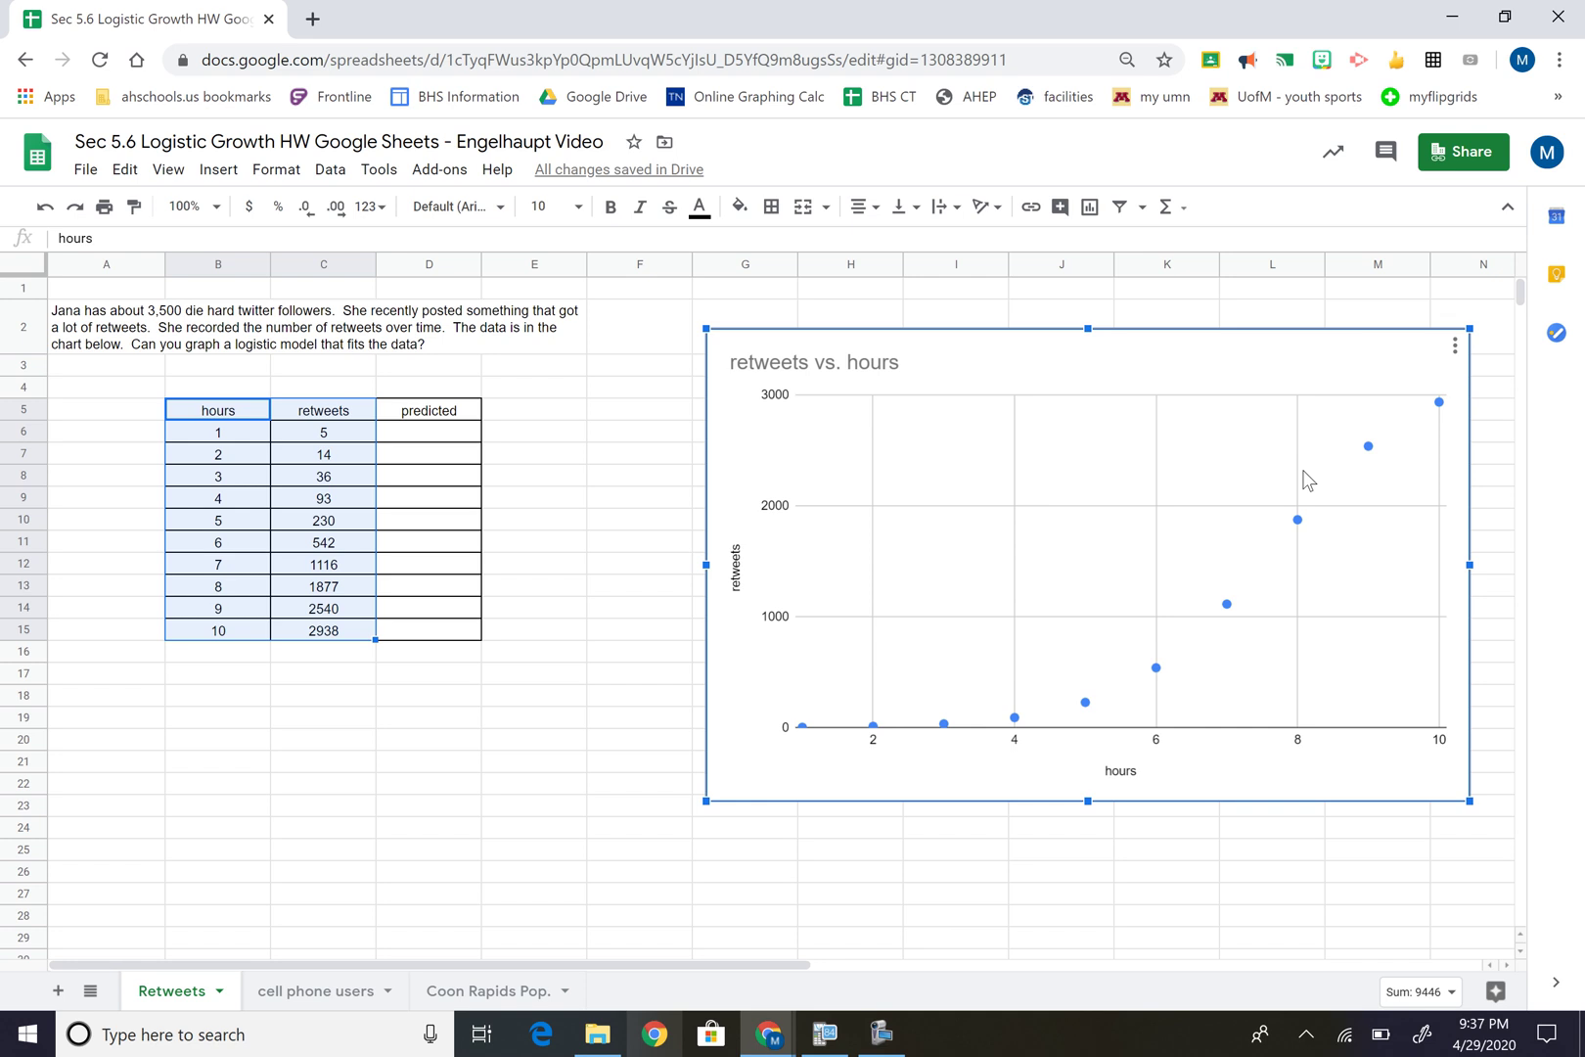
left_click_drag(1465, 800, 1171, 773)
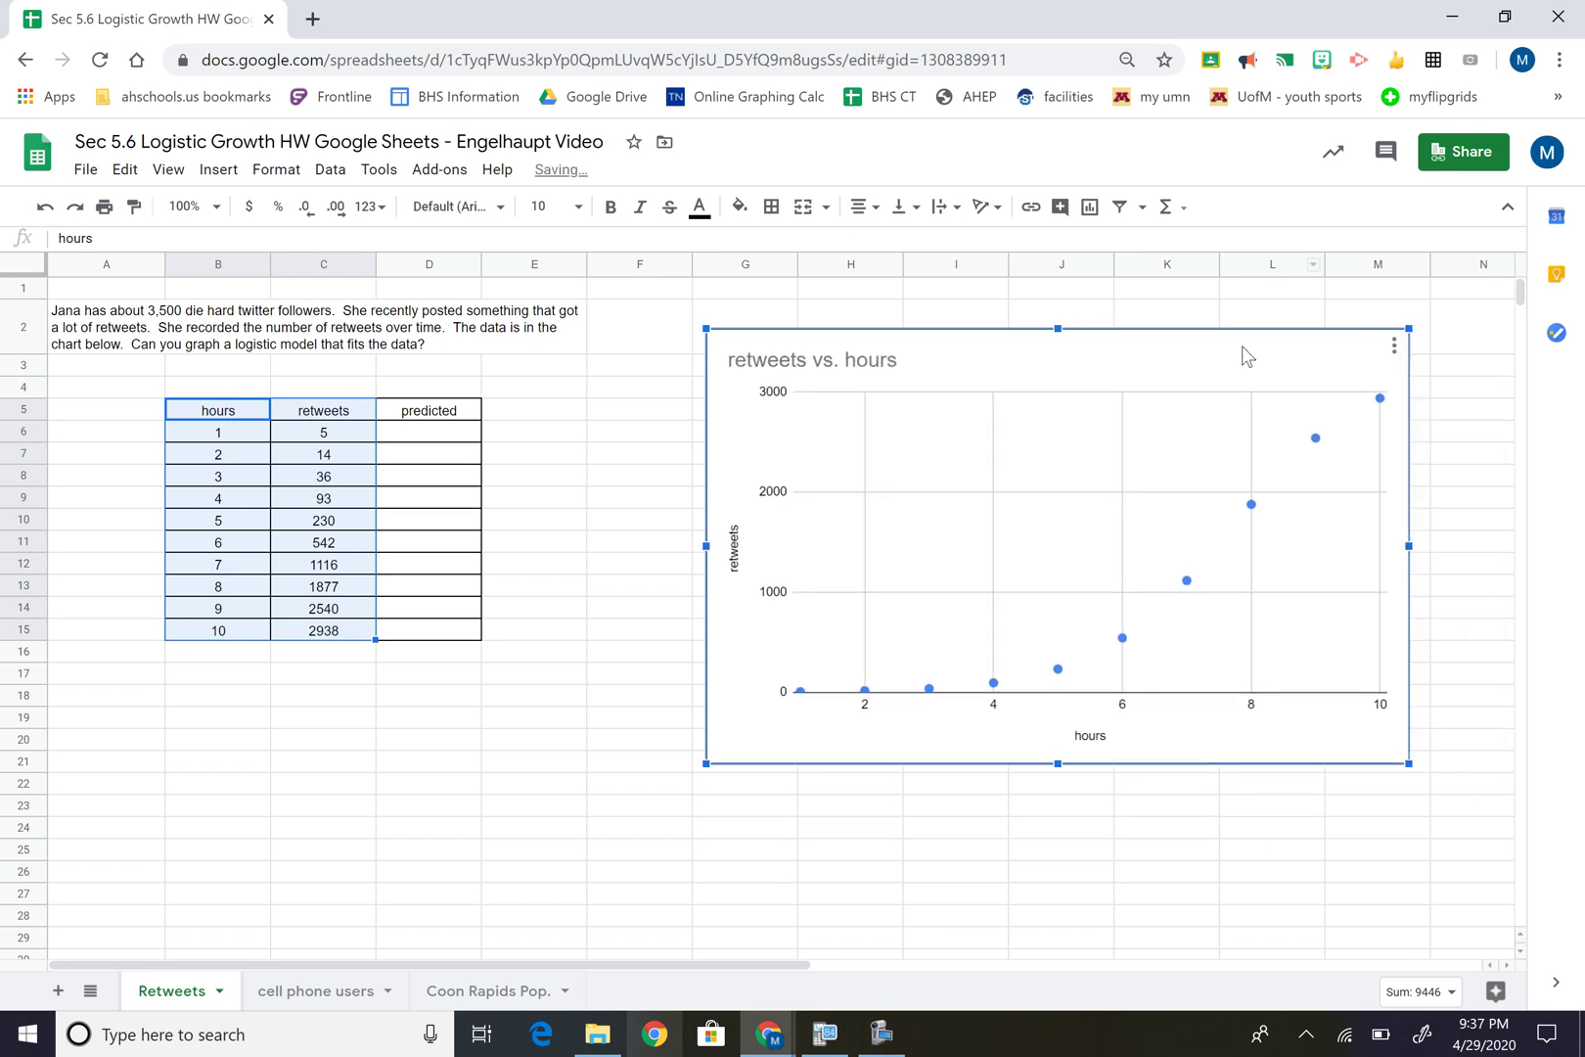
left_click_drag(1242, 346, 1099, 370)
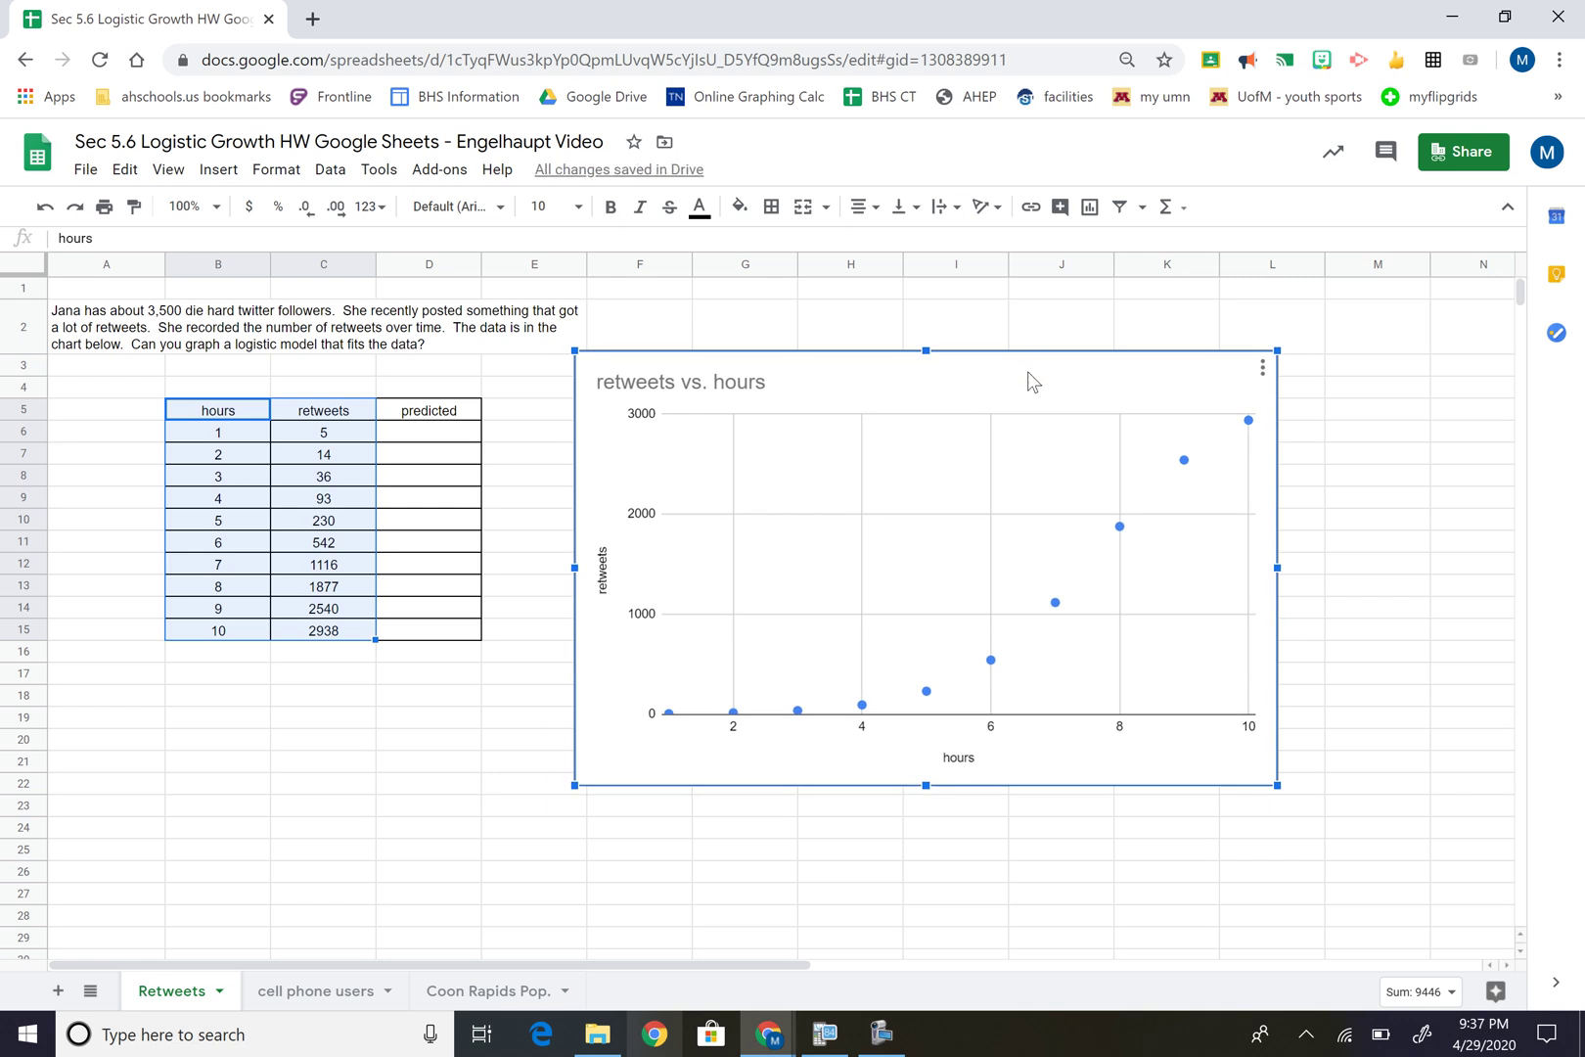
left_click_drag(1027, 378, 964, 387)
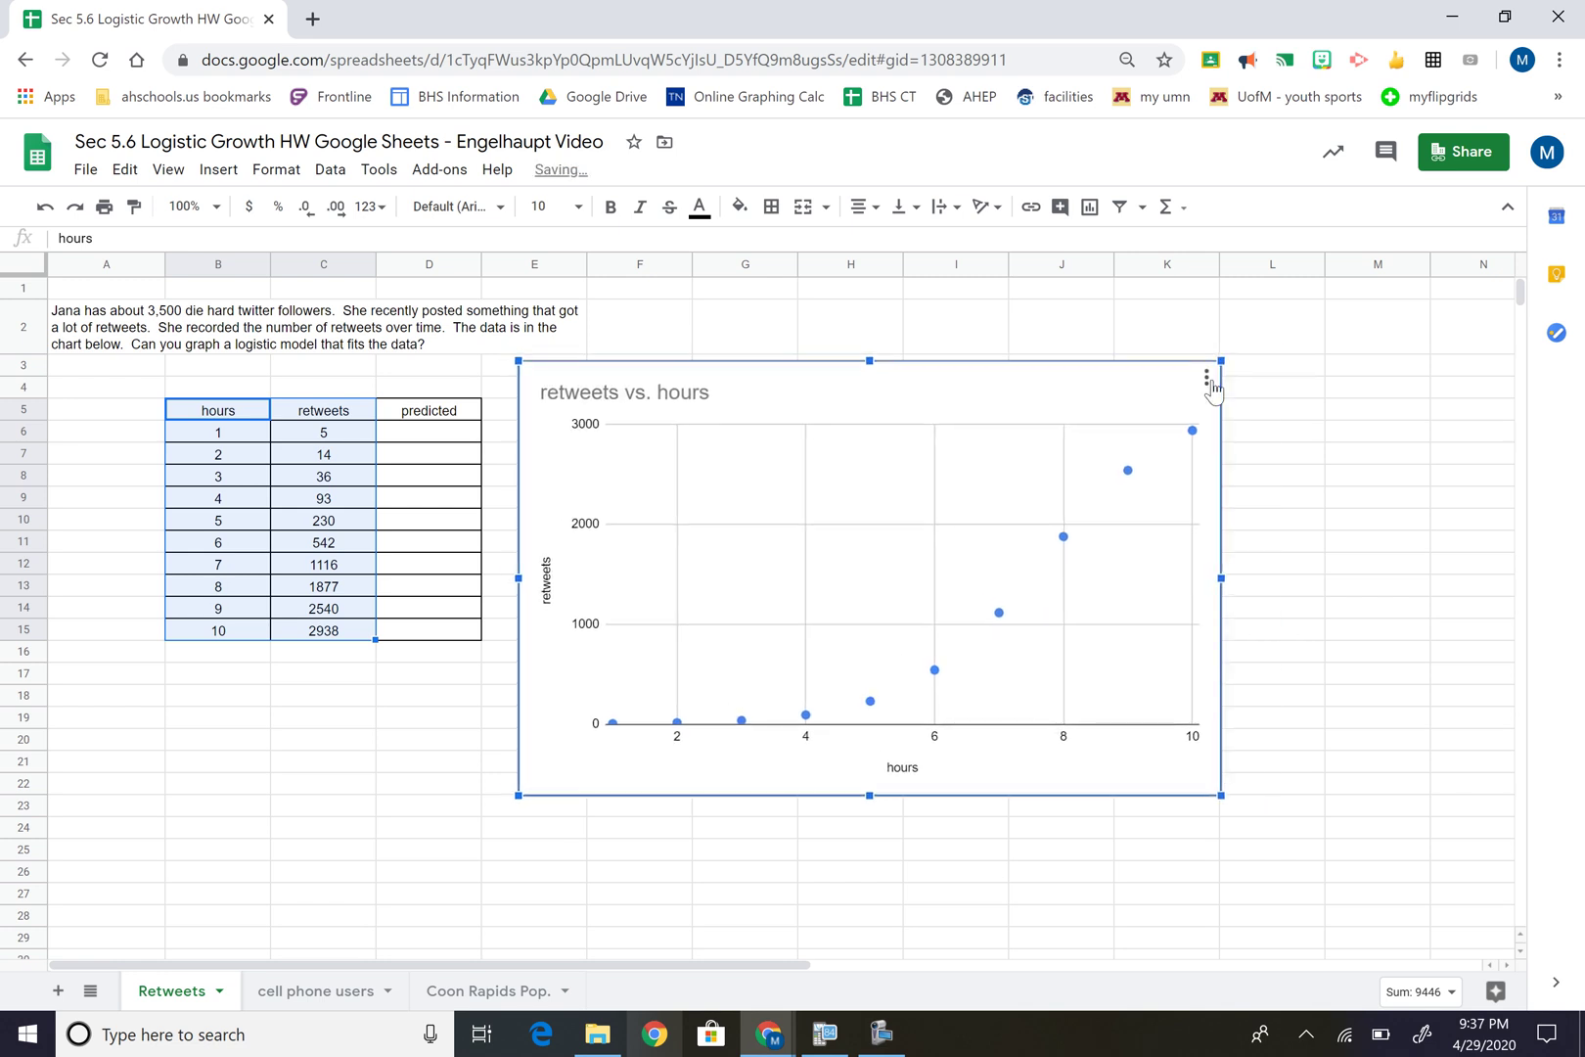
Add a linear trendline to the retweets series and look through the available trendline types
left_click(1206, 378)
left_click(1170, 409)
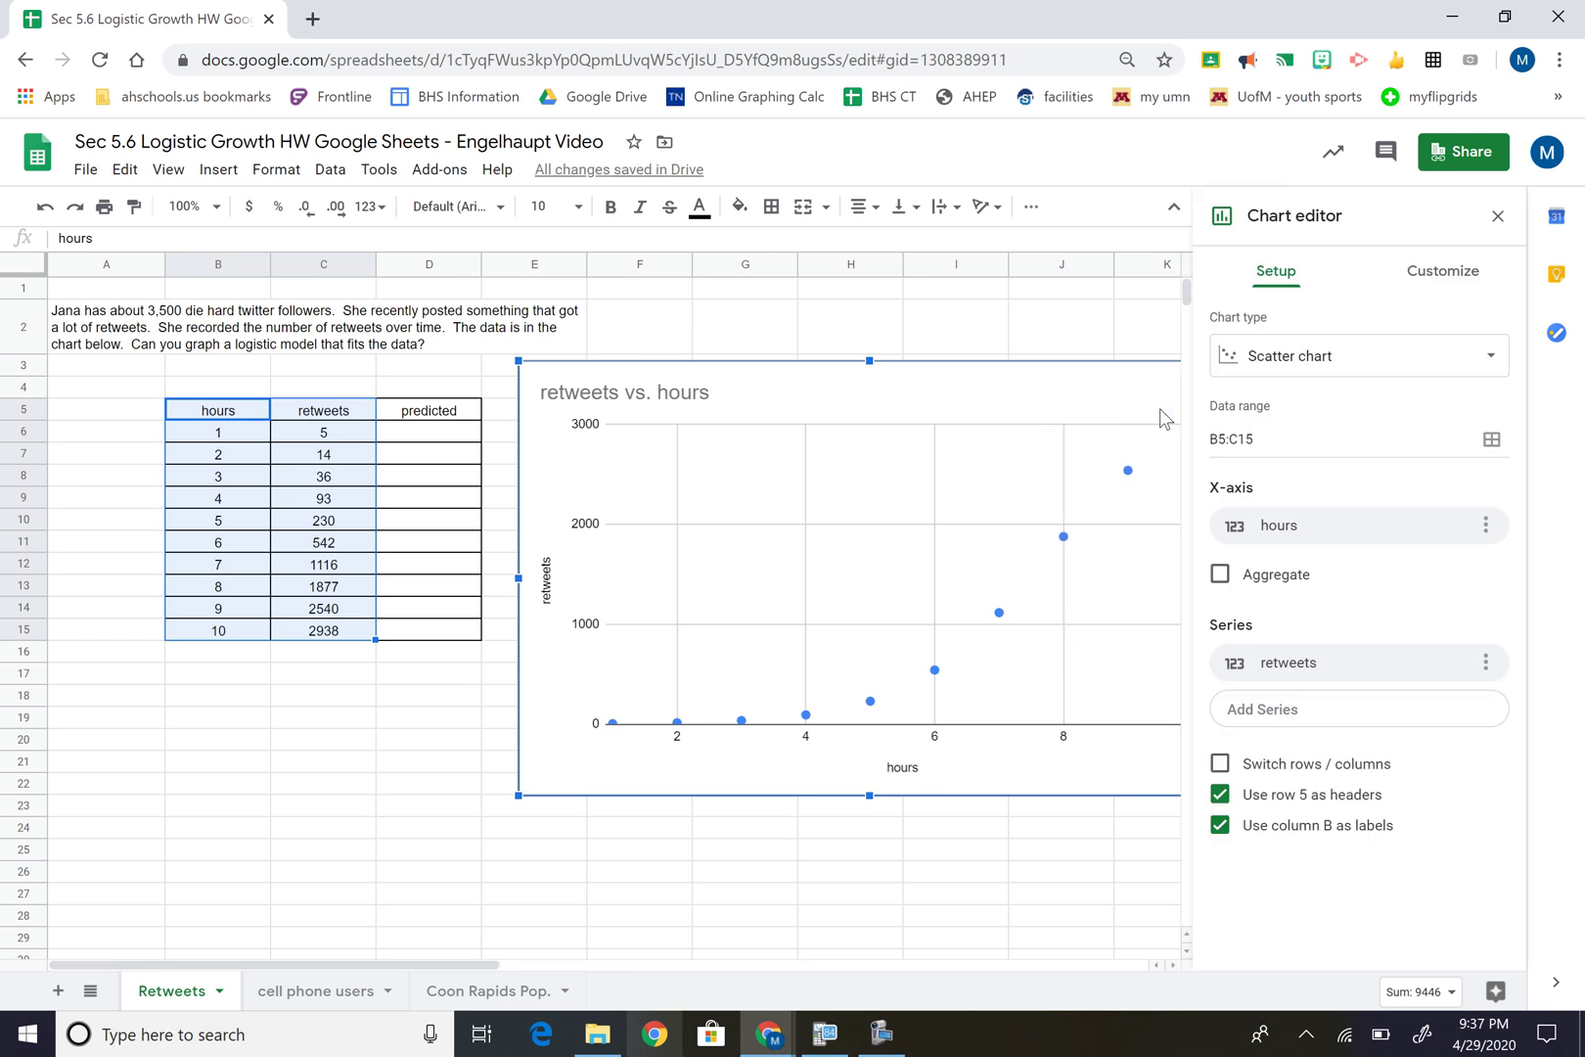
left_click(1439, 279)
left_click(1354, 453)
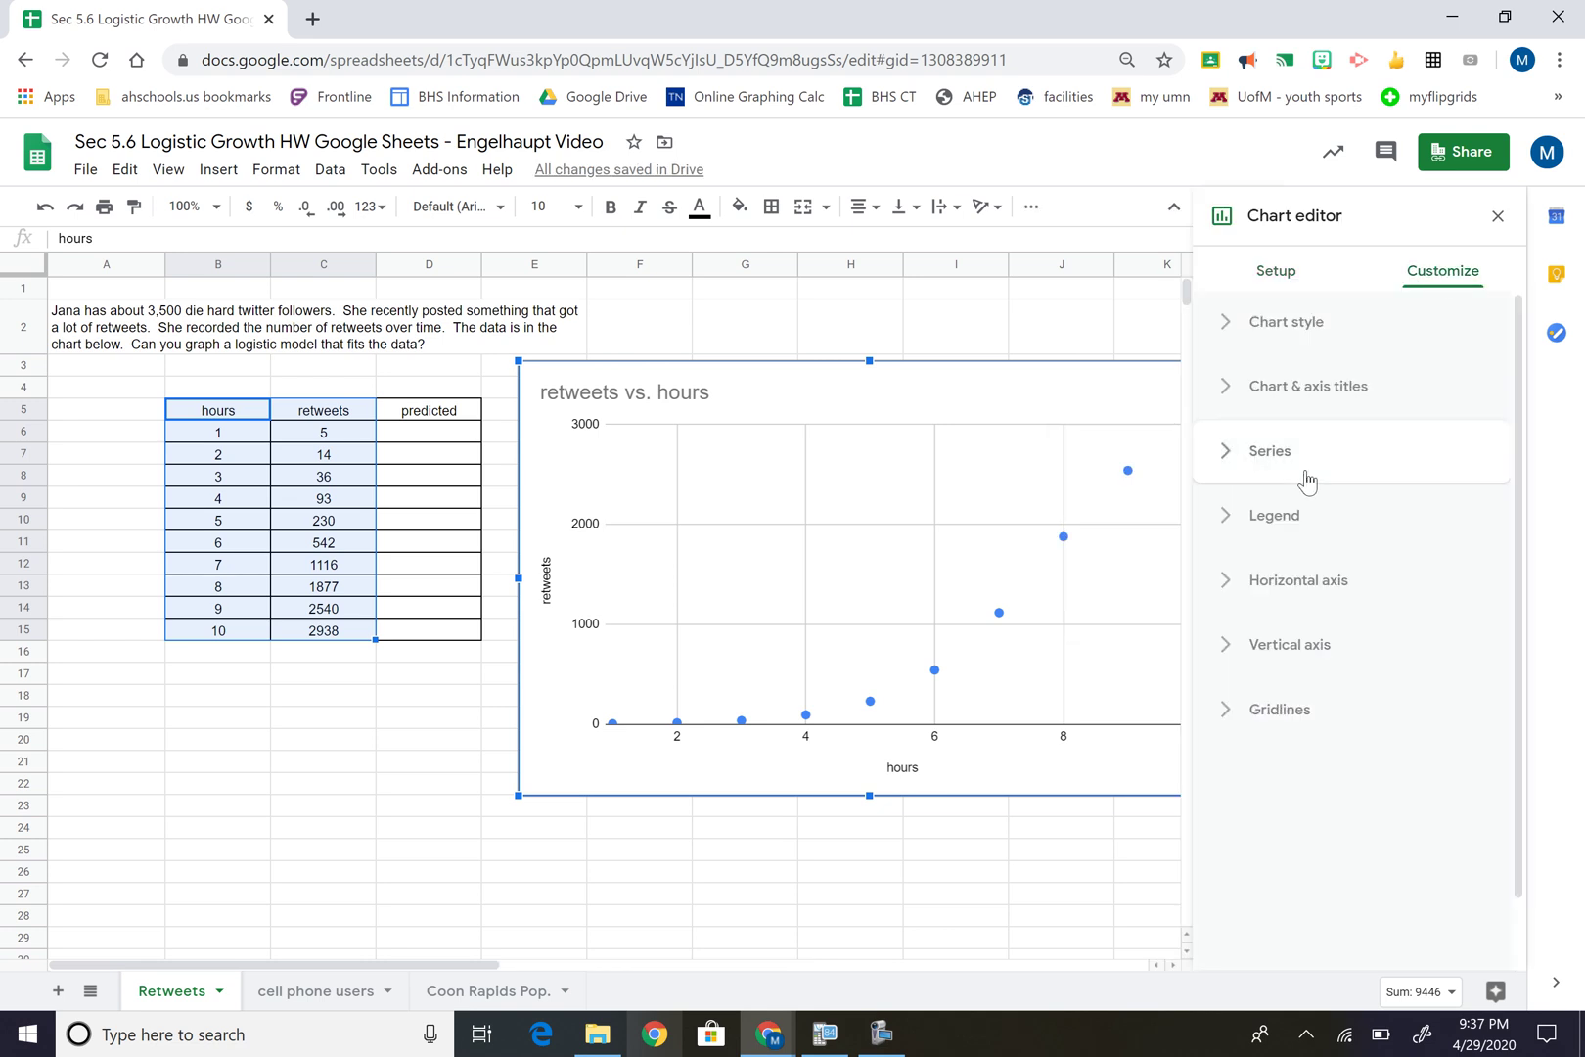
left_click_drag(1518, 523, 1527, 755)
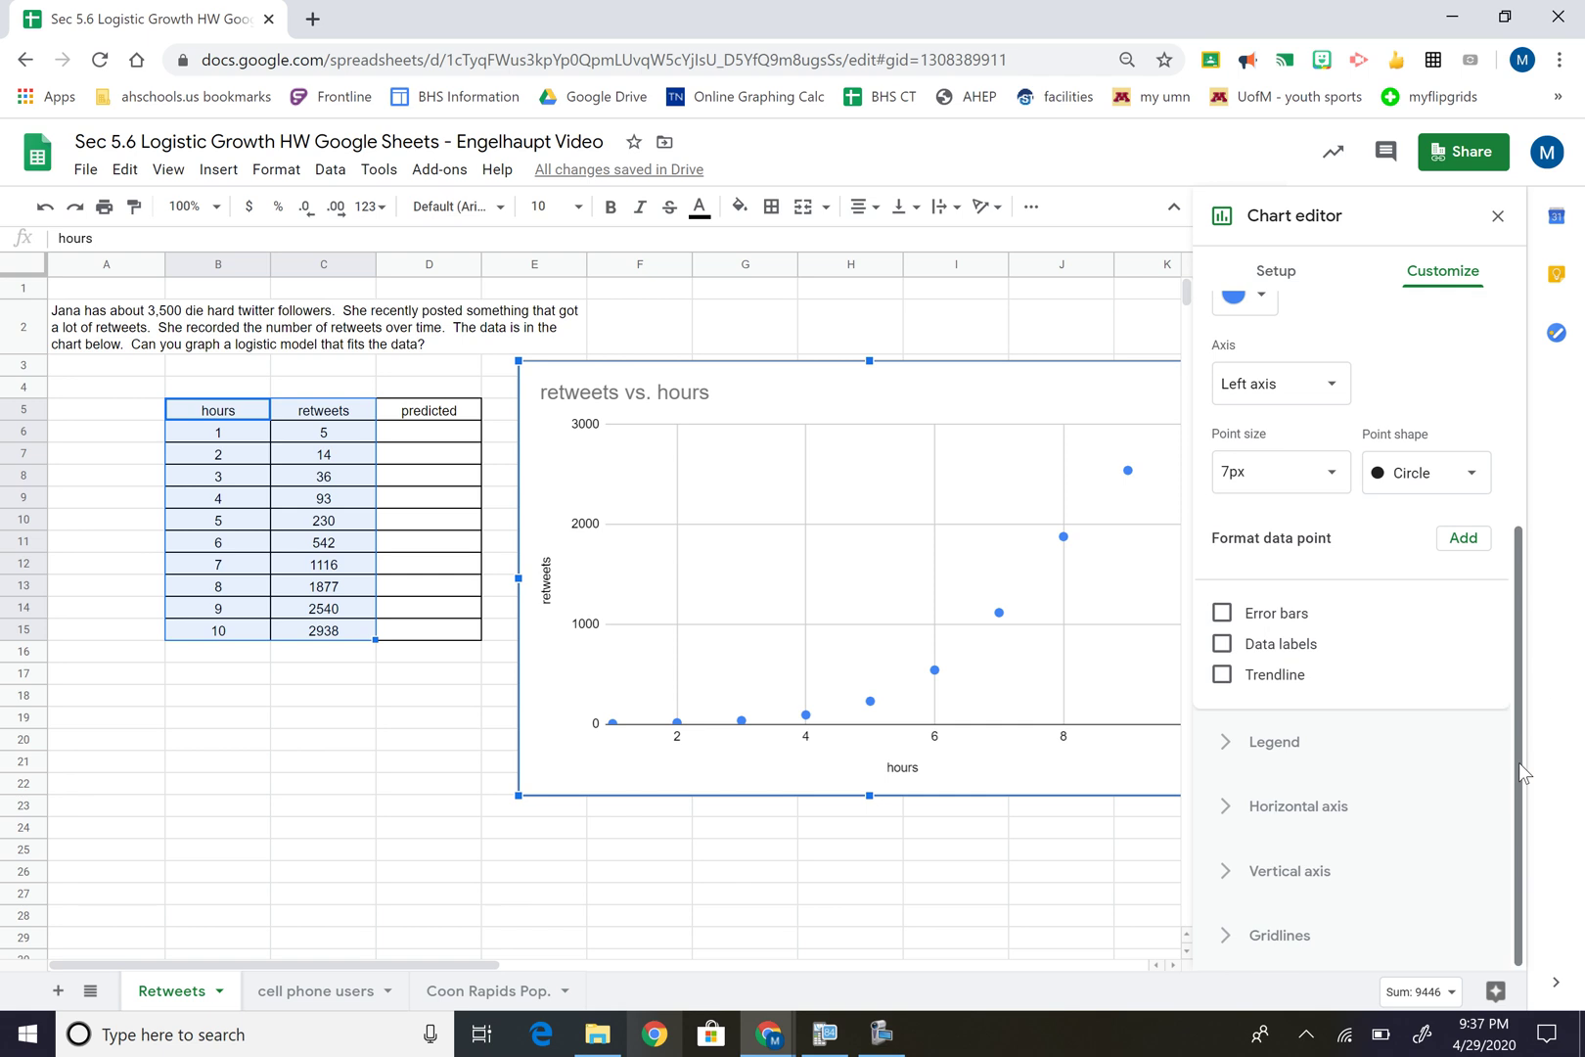
left_click(1284, 695)
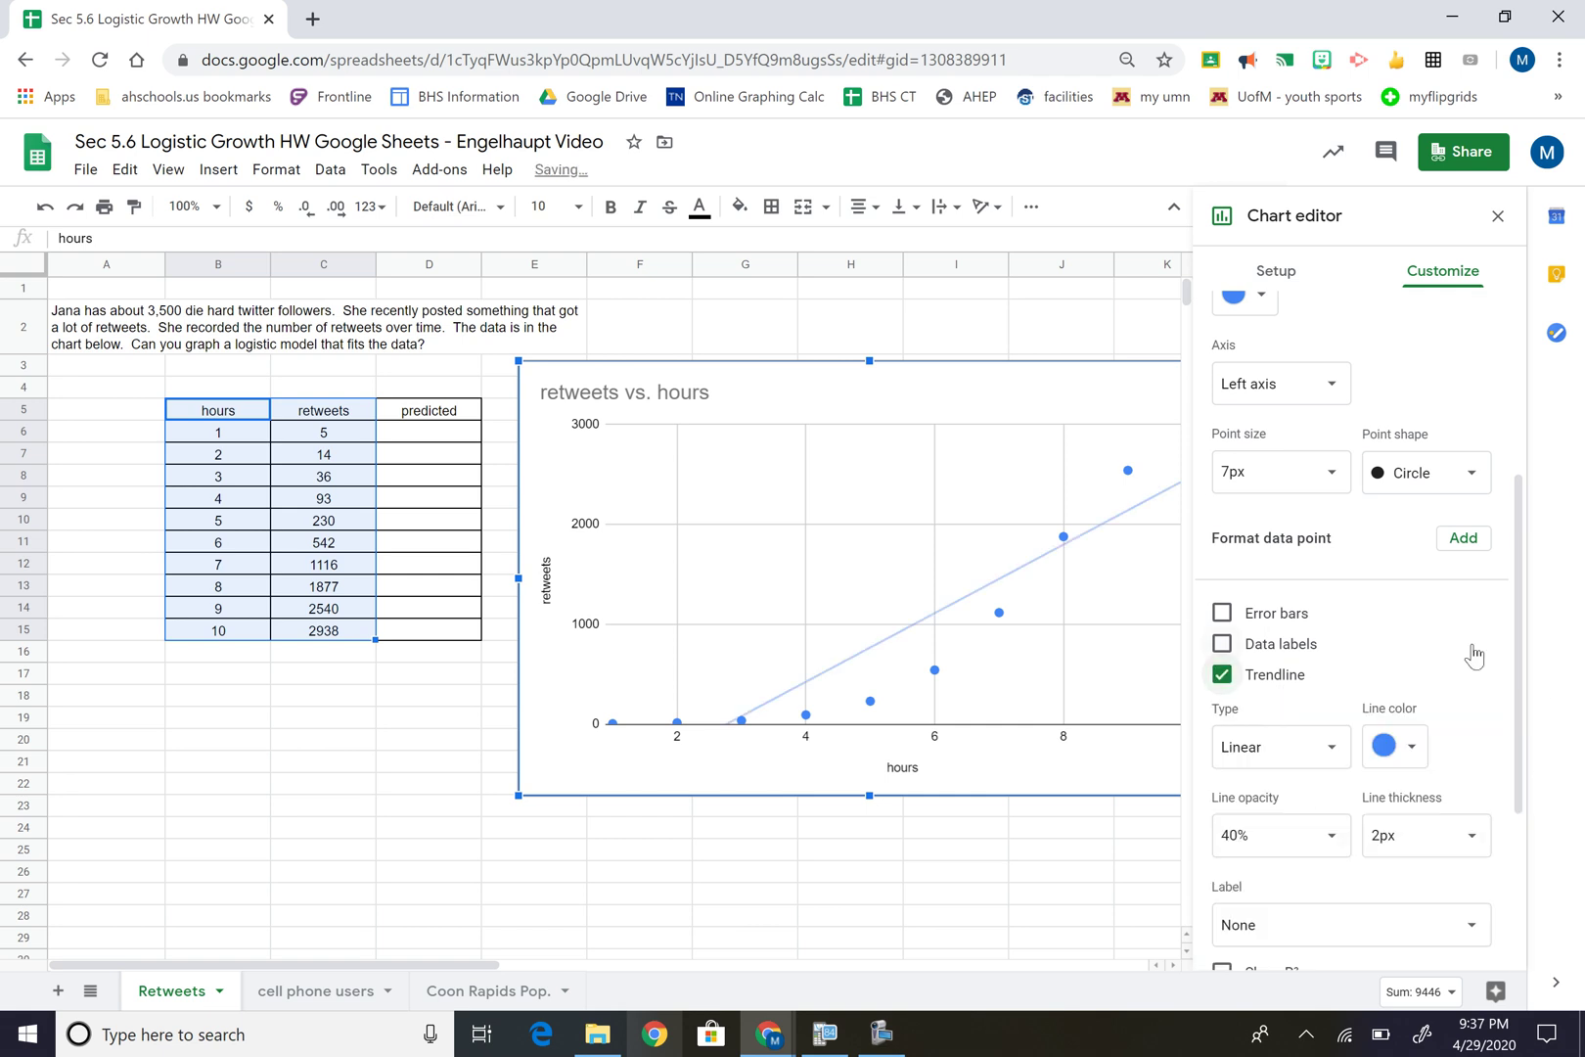
left_click_drag(1517, 640, 1532, 775)
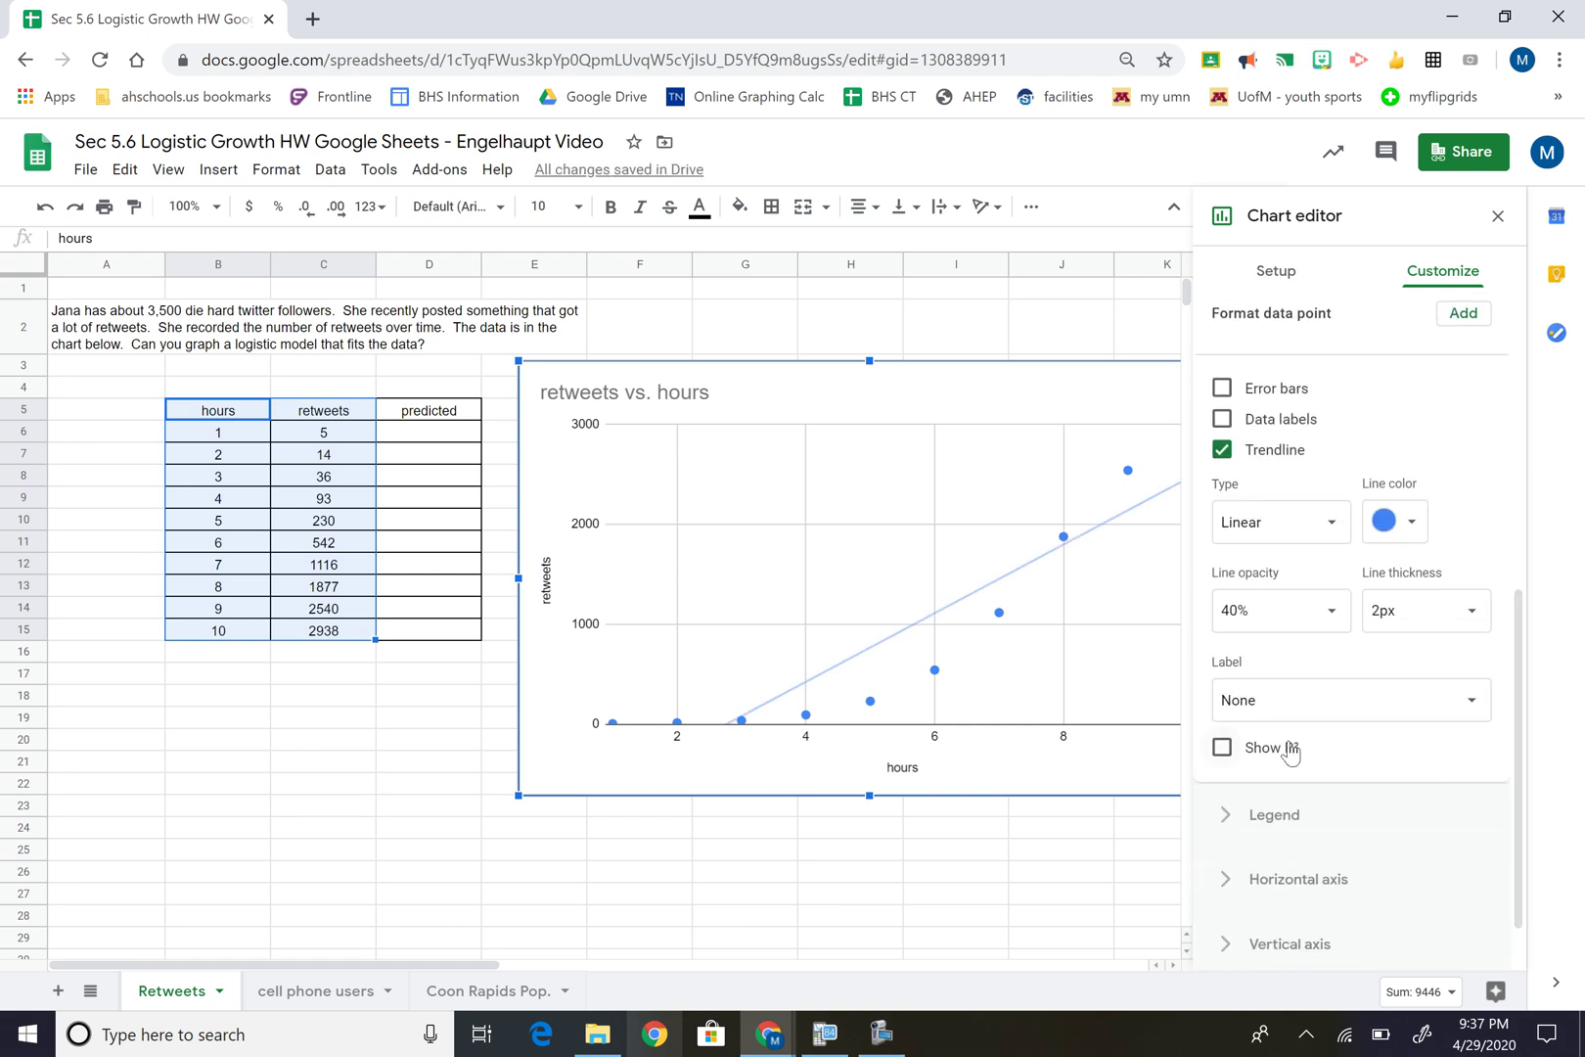
left_click(1288, 524)
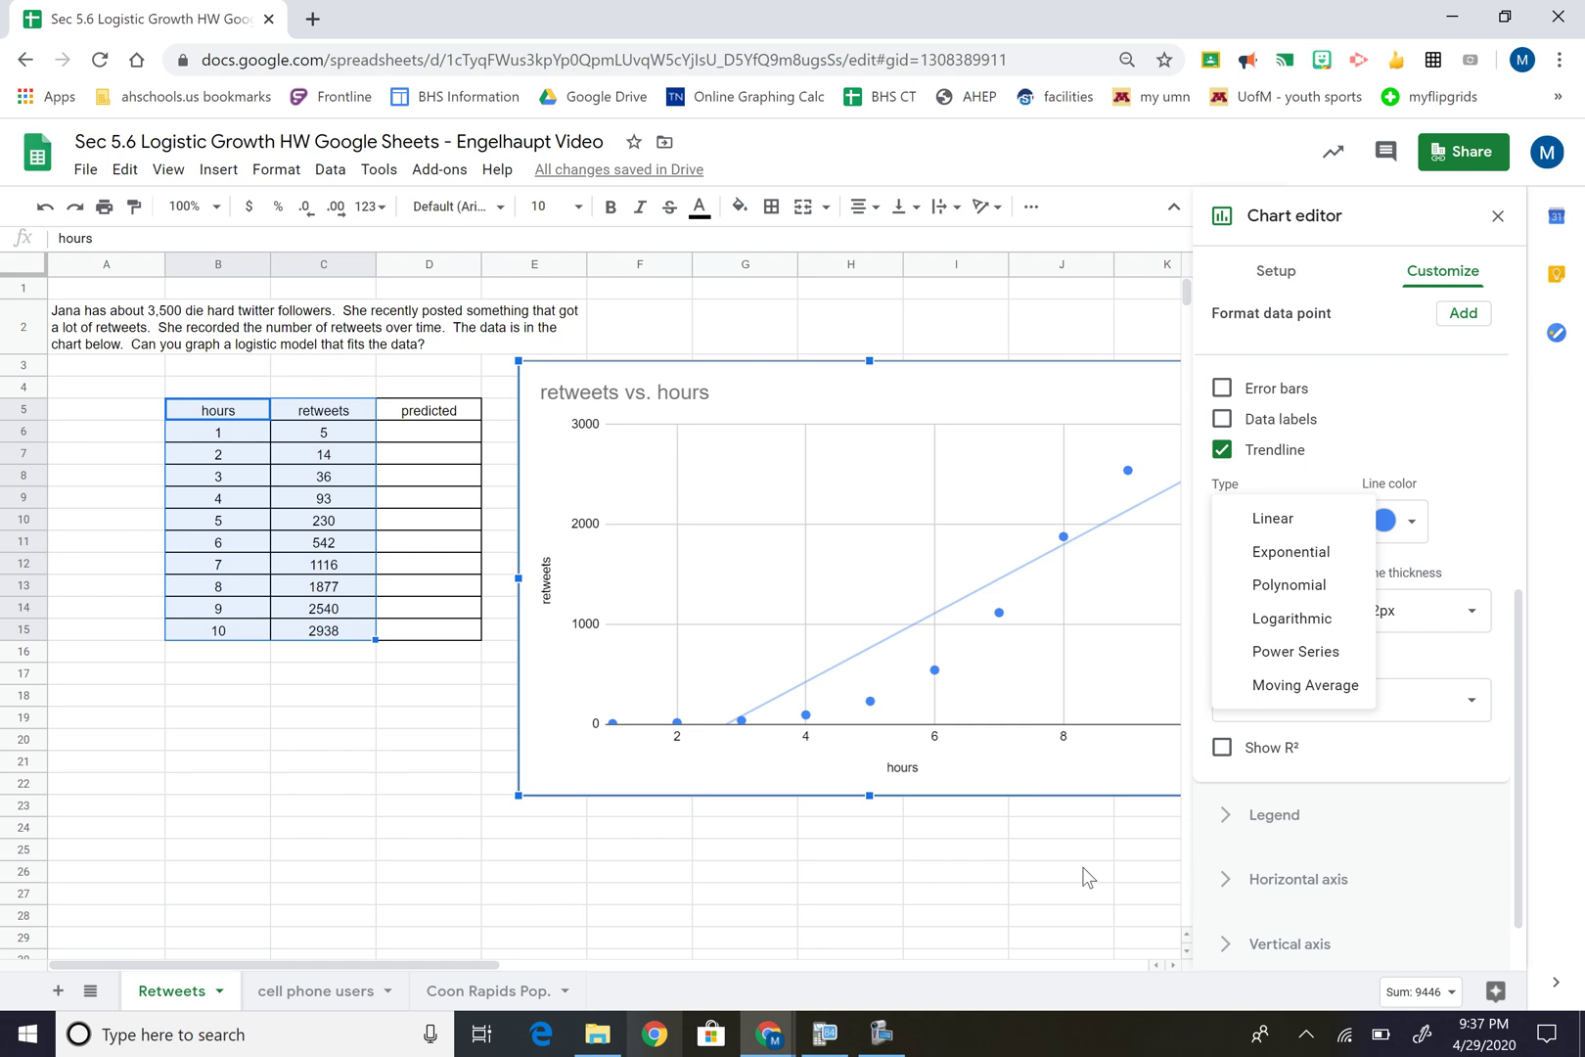
left_click(1343, 439)
Try data labels on the retweets series, and remove both the trendline and the labels from the chart
left_click(1355, 422)
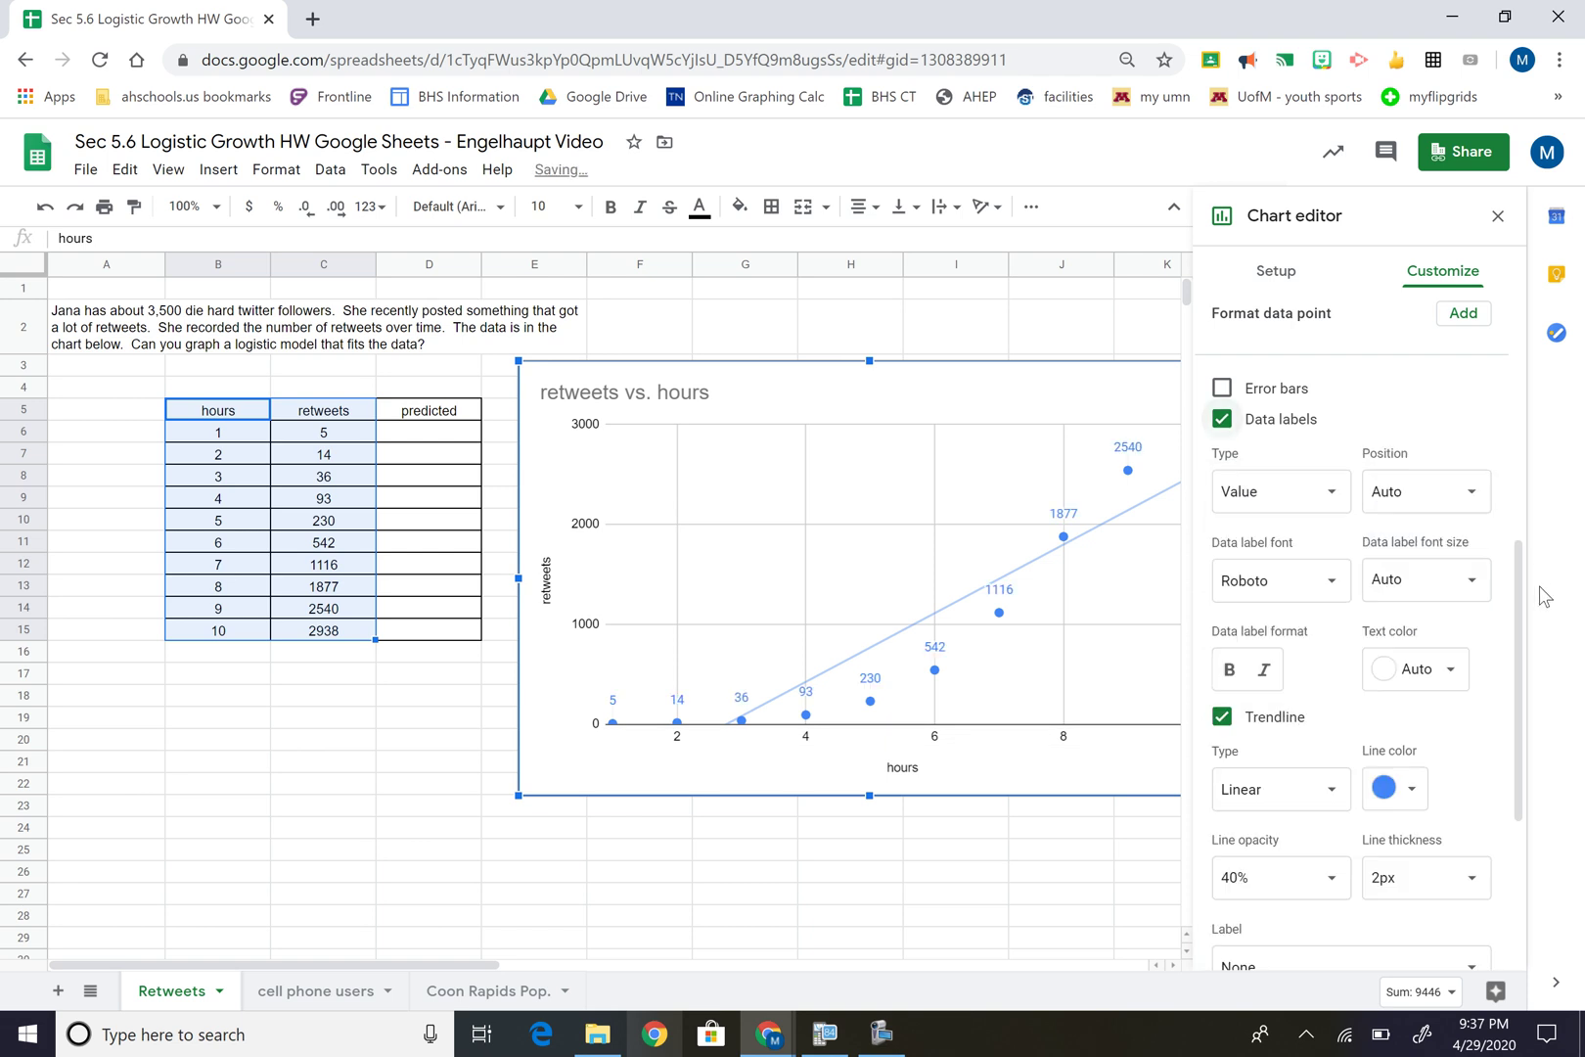
scroll(1511, 517, "up", 2)
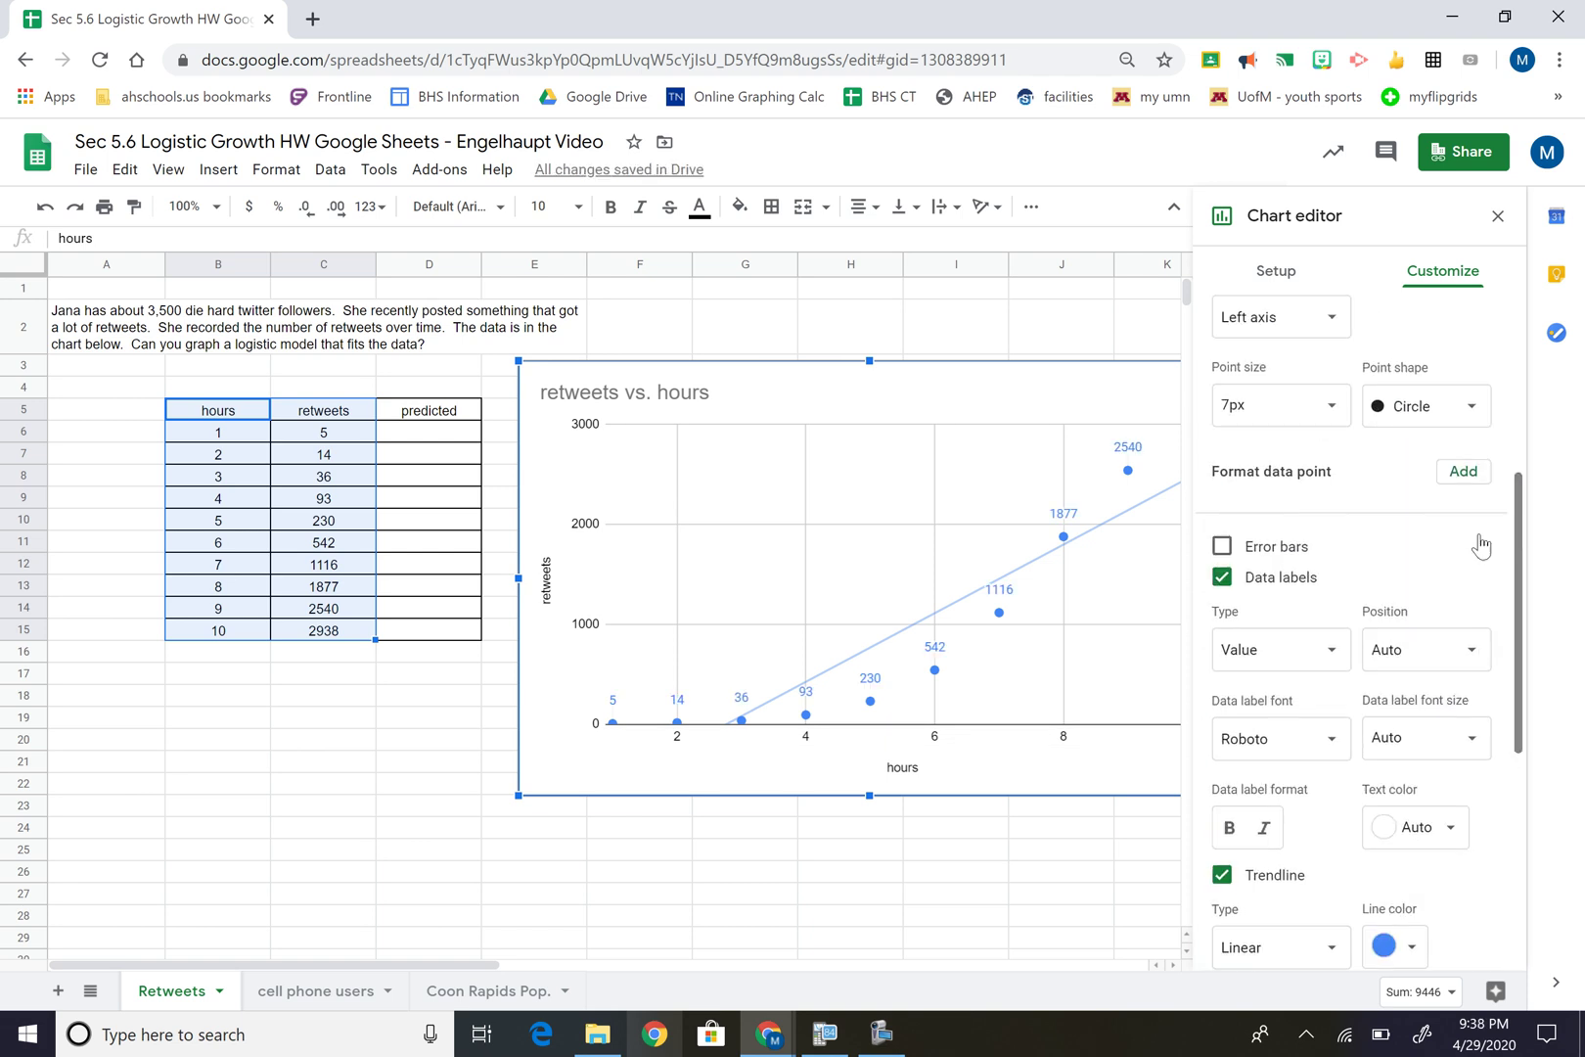
left_click(1222, 875)
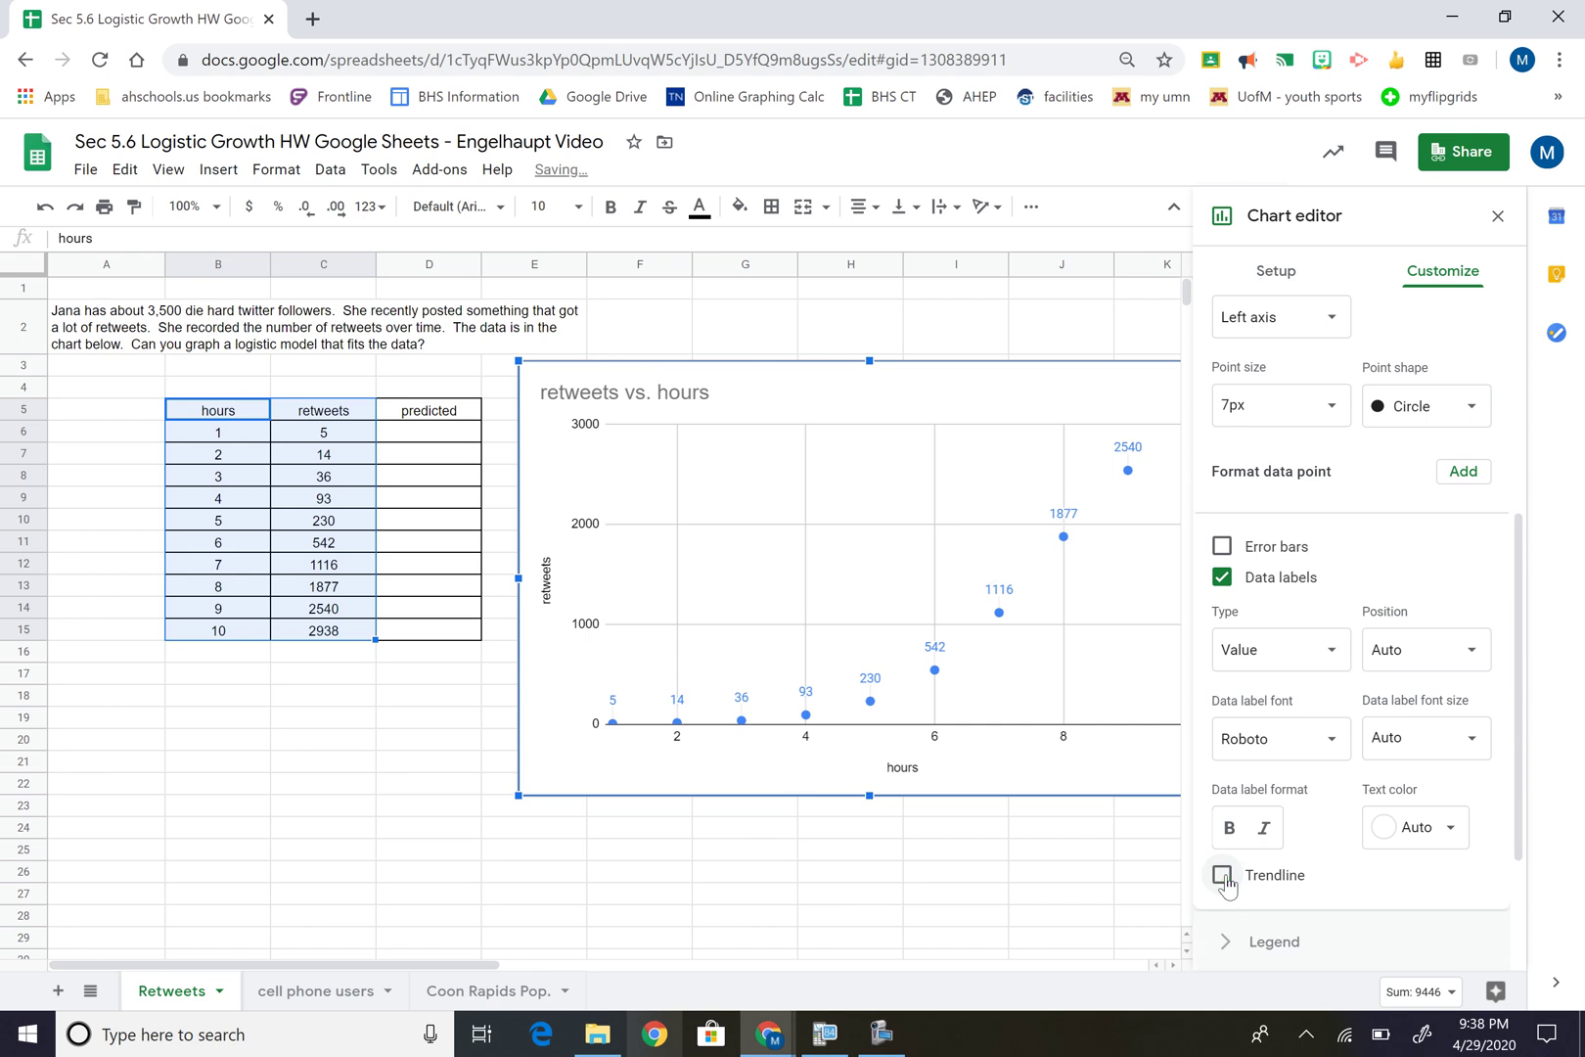
left_click(1221, 577)
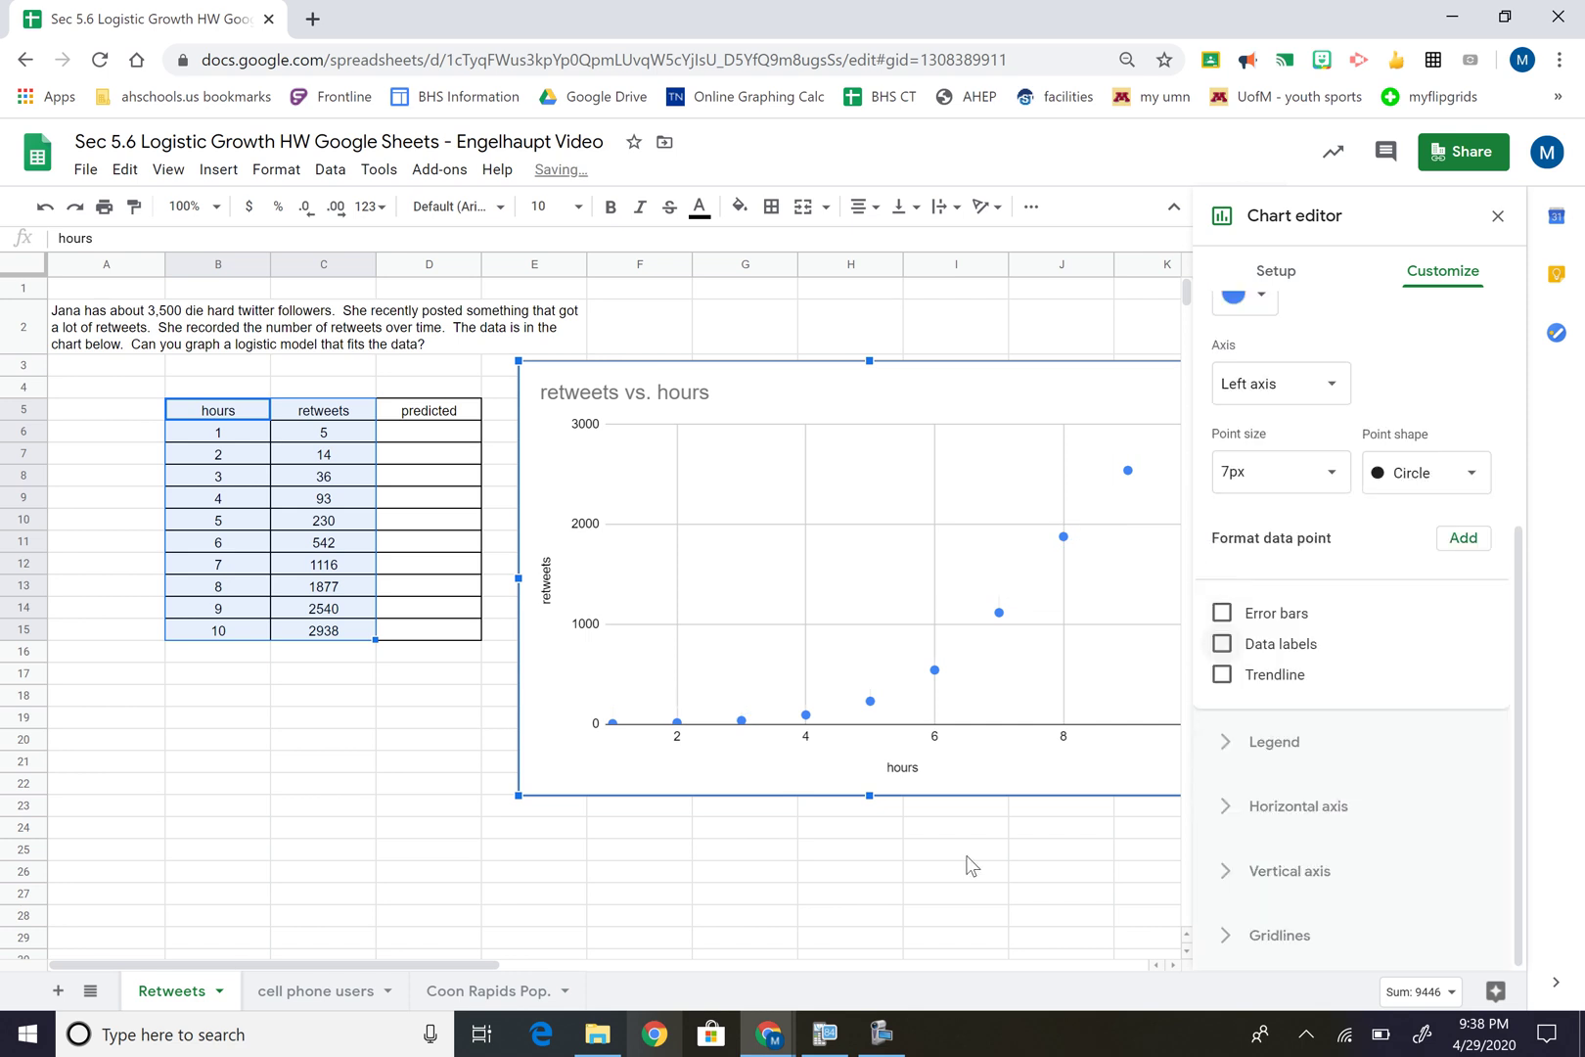
left_click(967, 857)
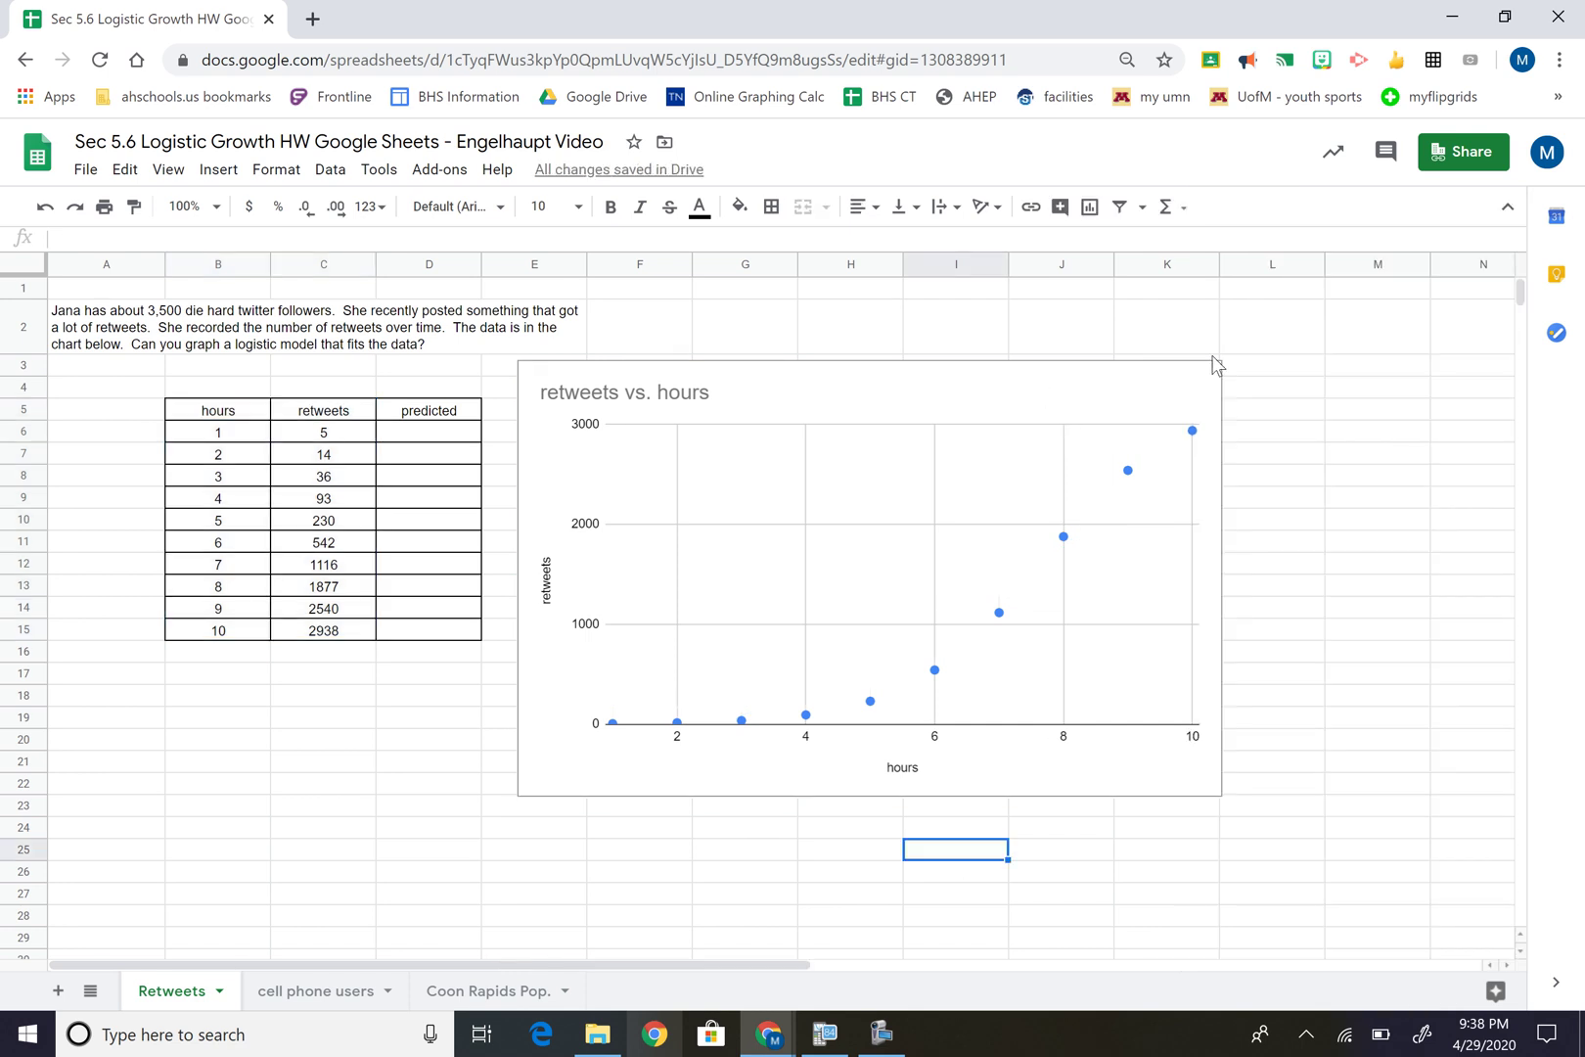
Move the scatter chart farther from the table so that it spans about columns H to M
left_click(1194, 406)
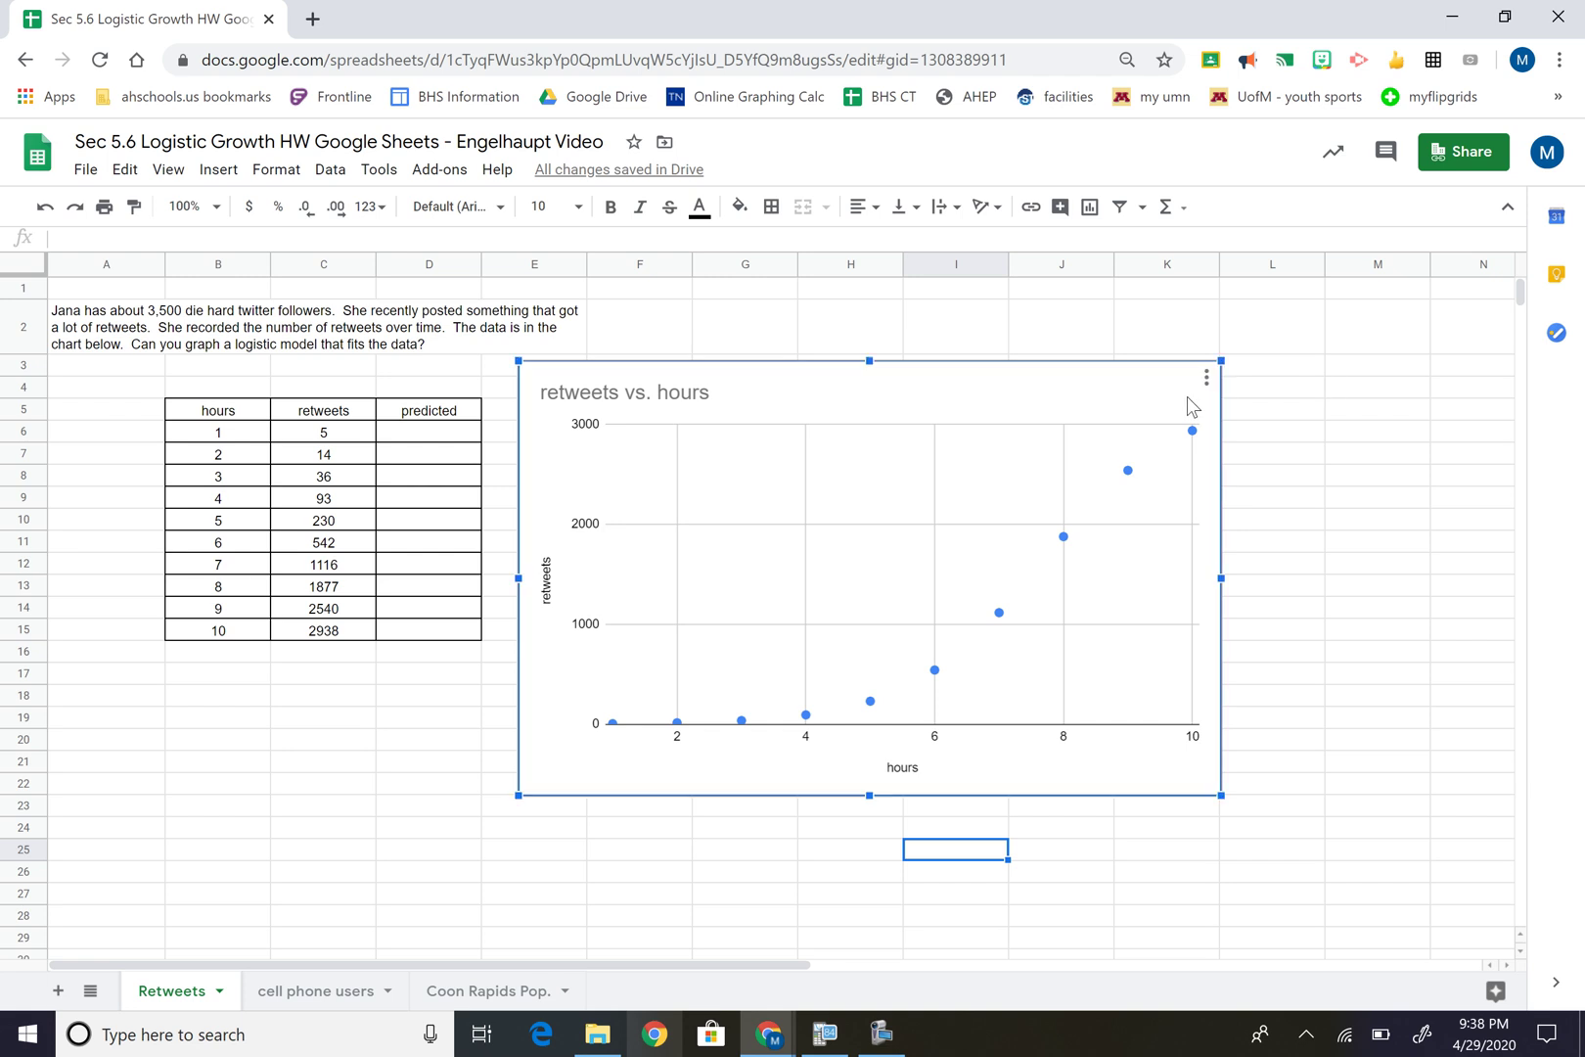
left_click_drag(1131, 401, 1383, 367)
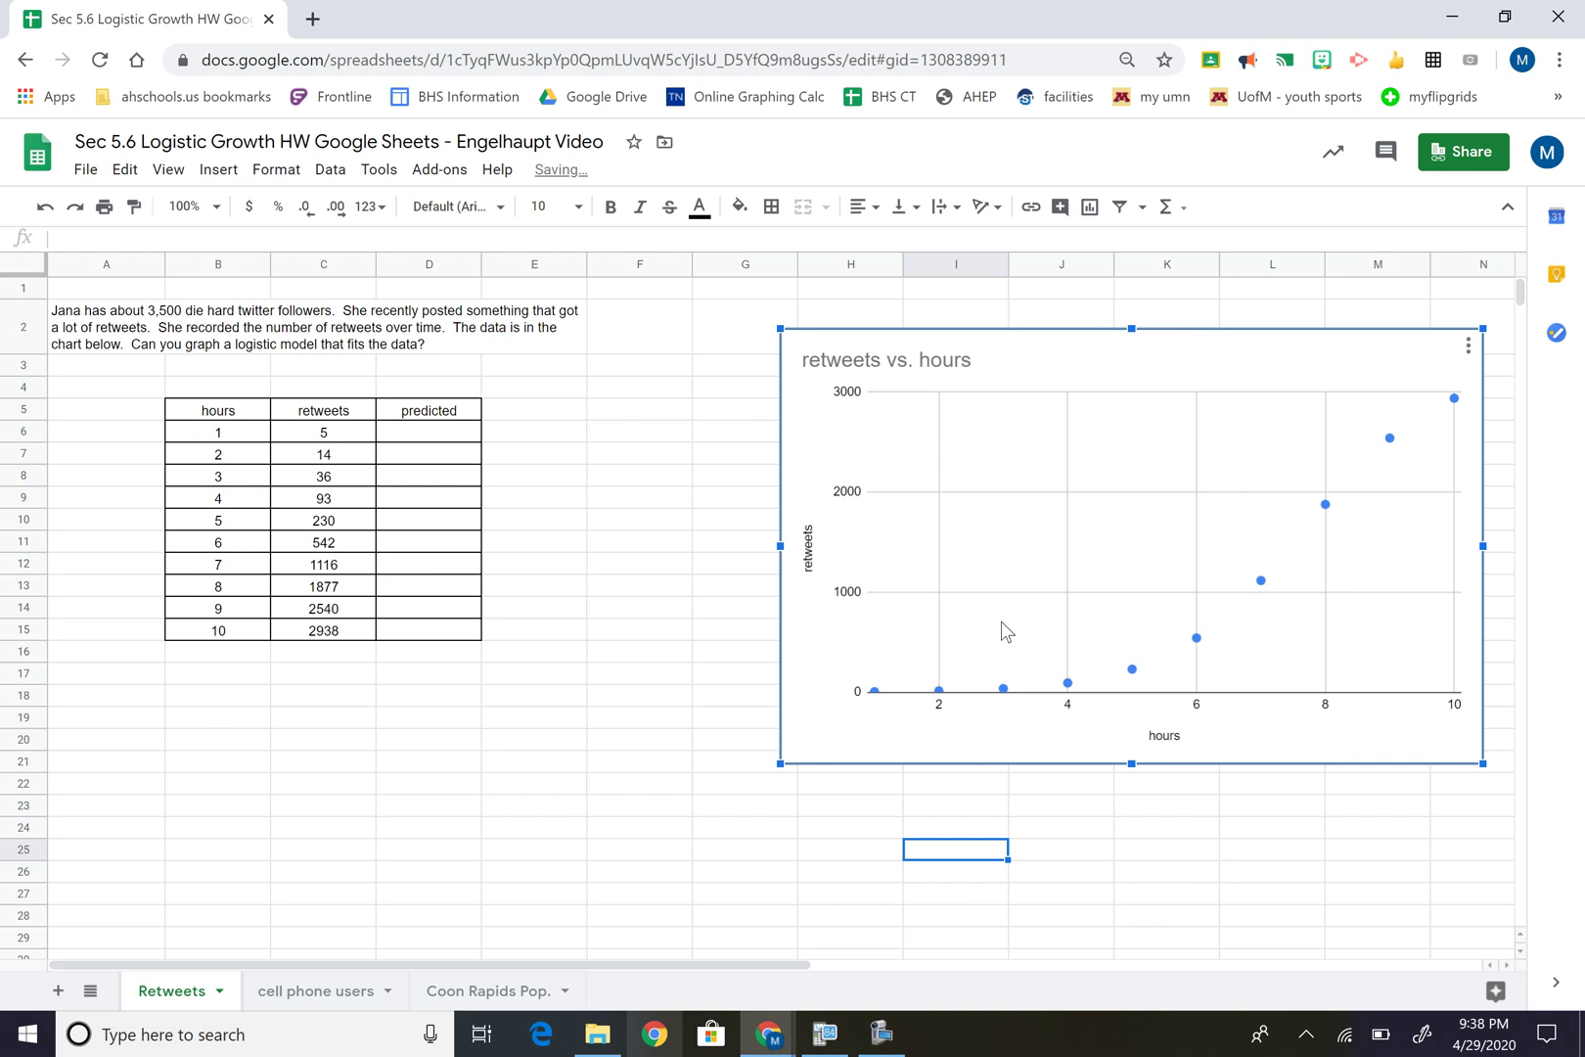
Label the hours column L1 in cell B4 and the retweets column L2 in cell C4
left_click(204, 394)
type("L1")
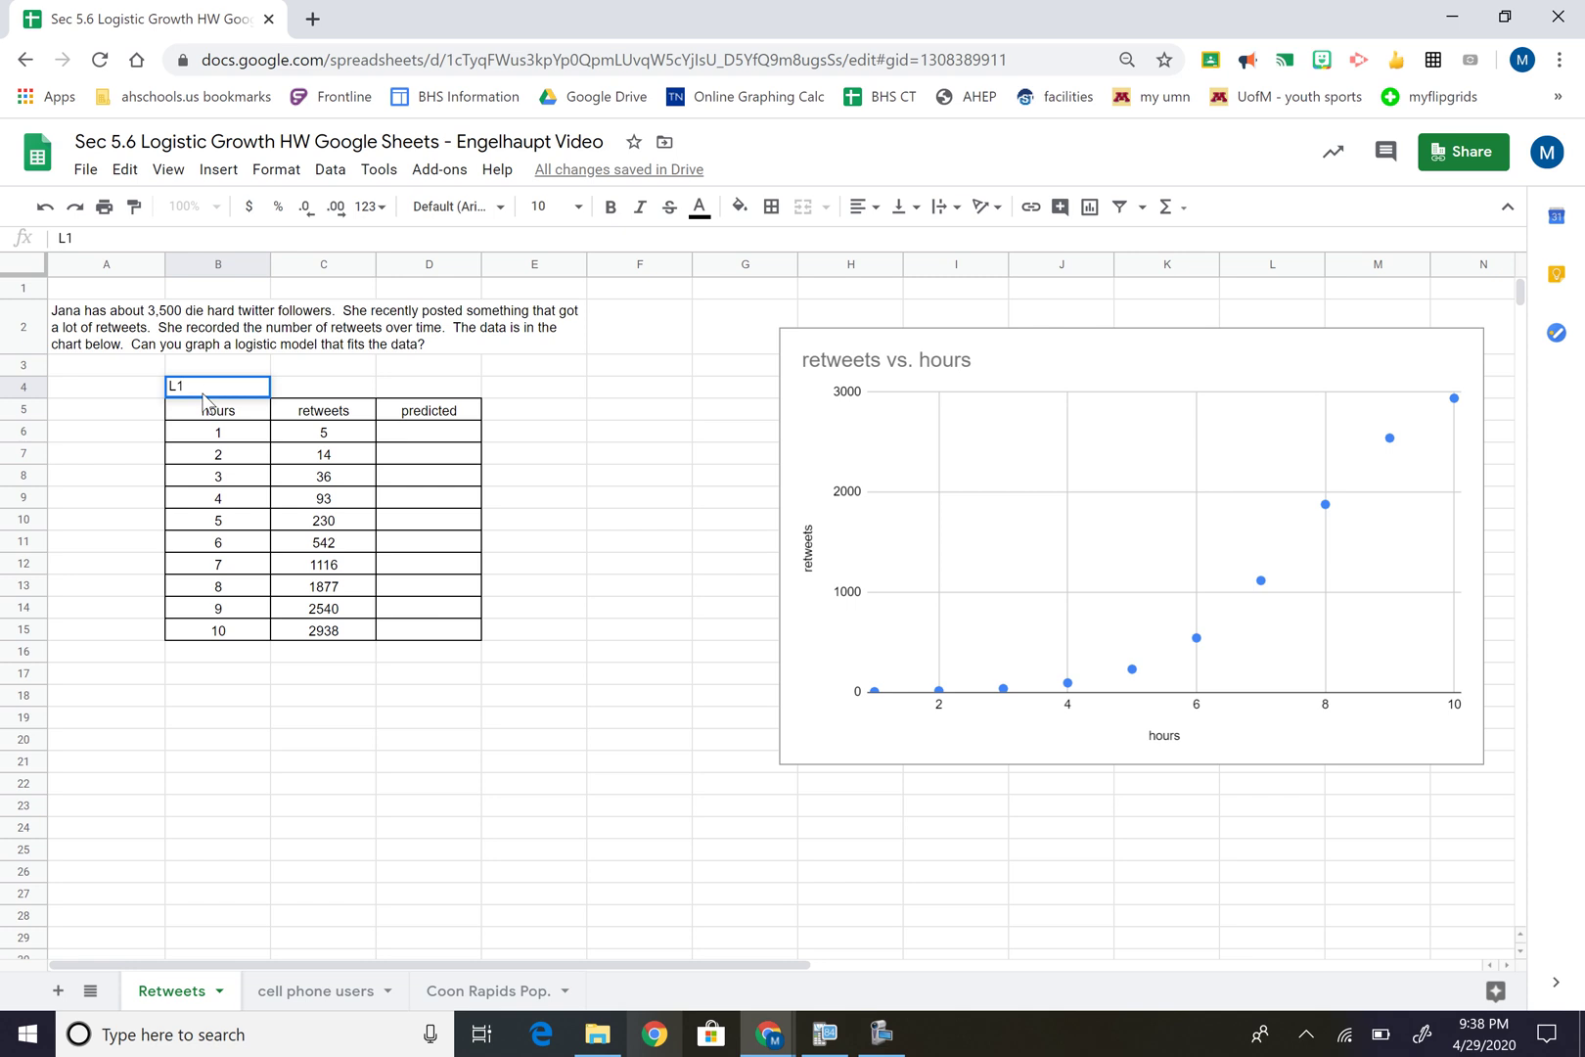
key("Tab")
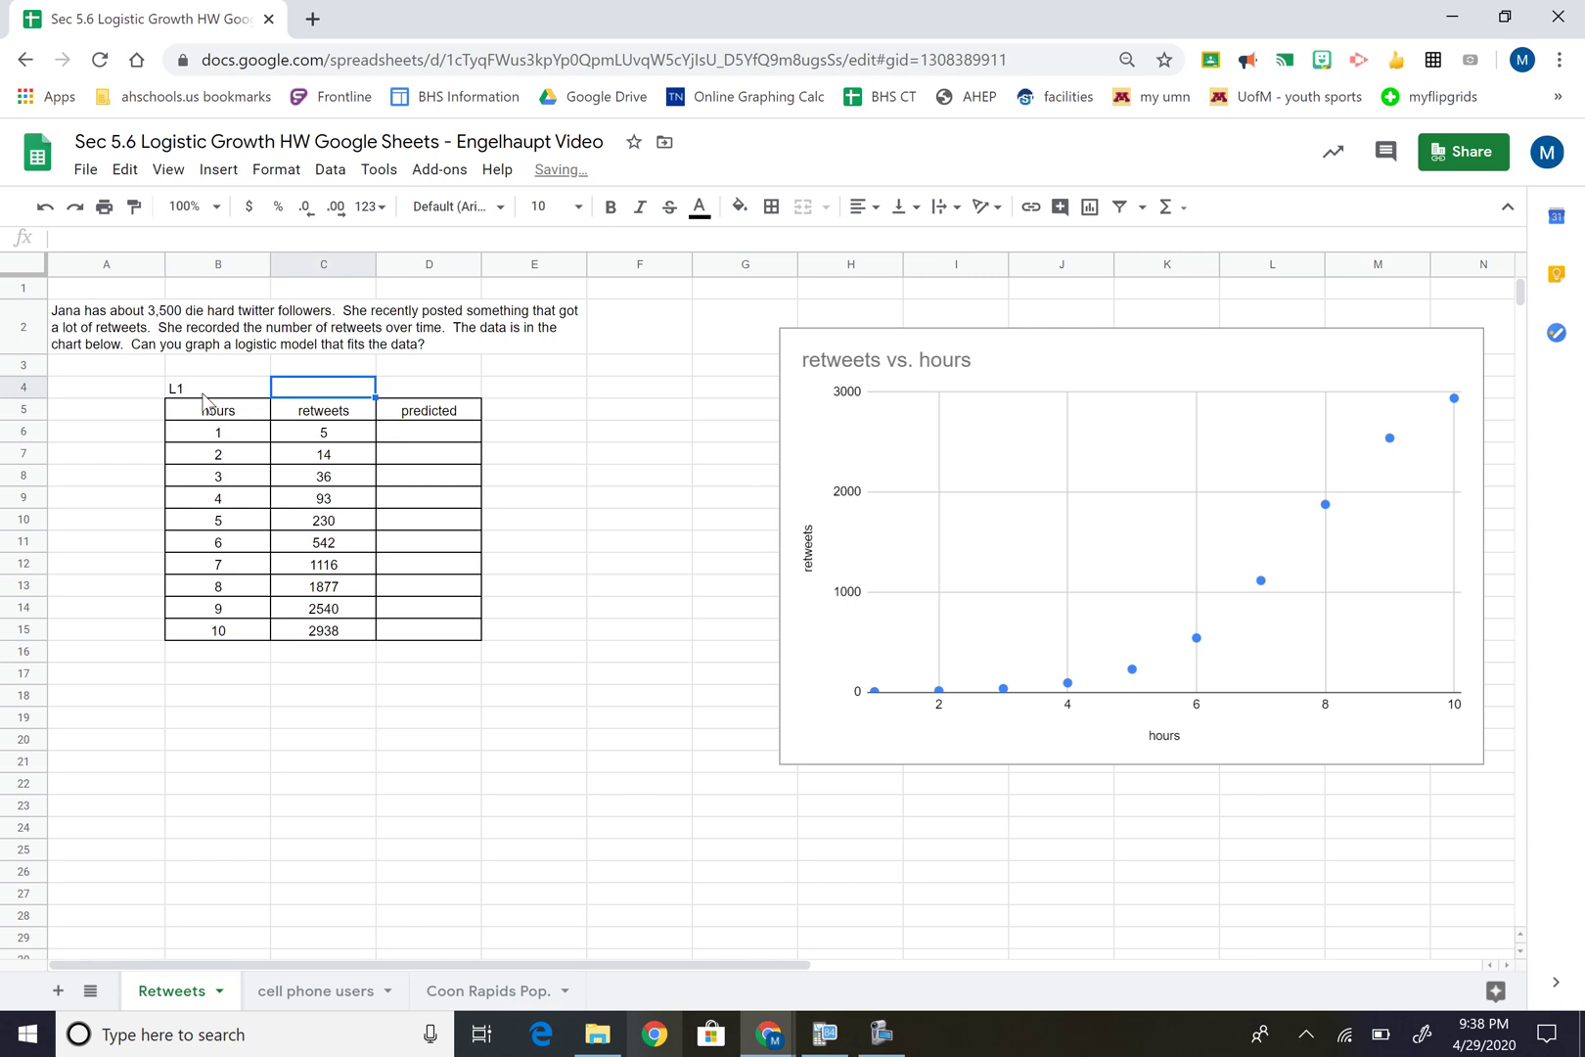
type("L2")
key("Return")
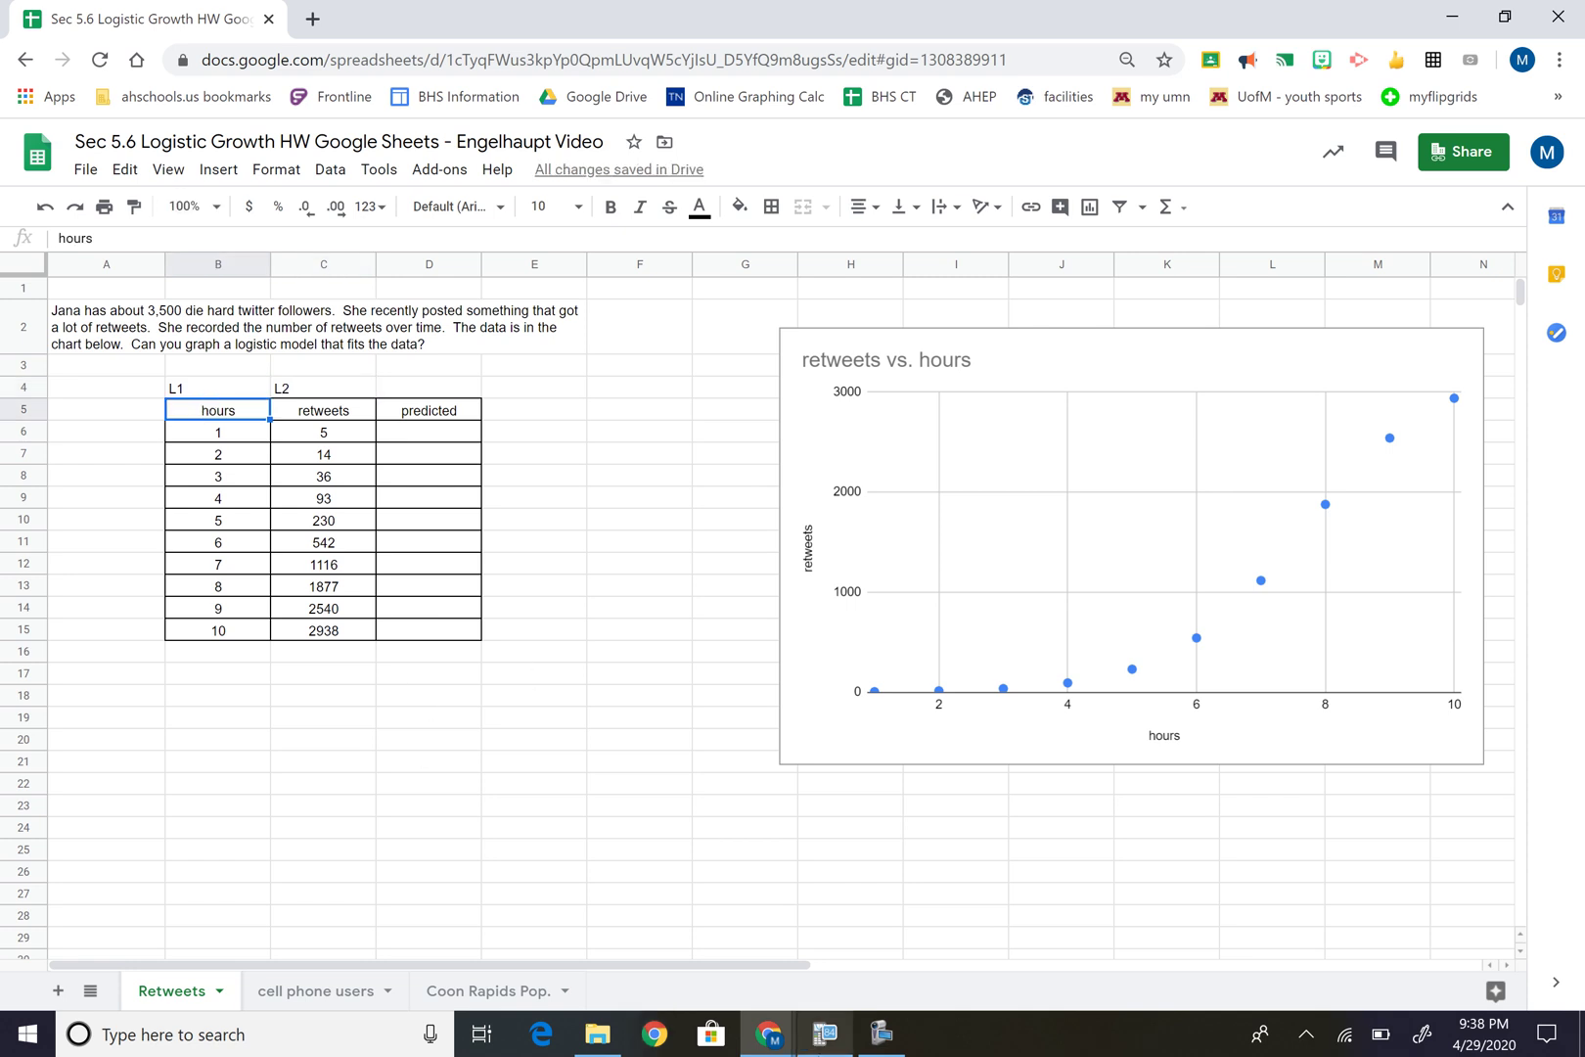
left_click(880, 1032)
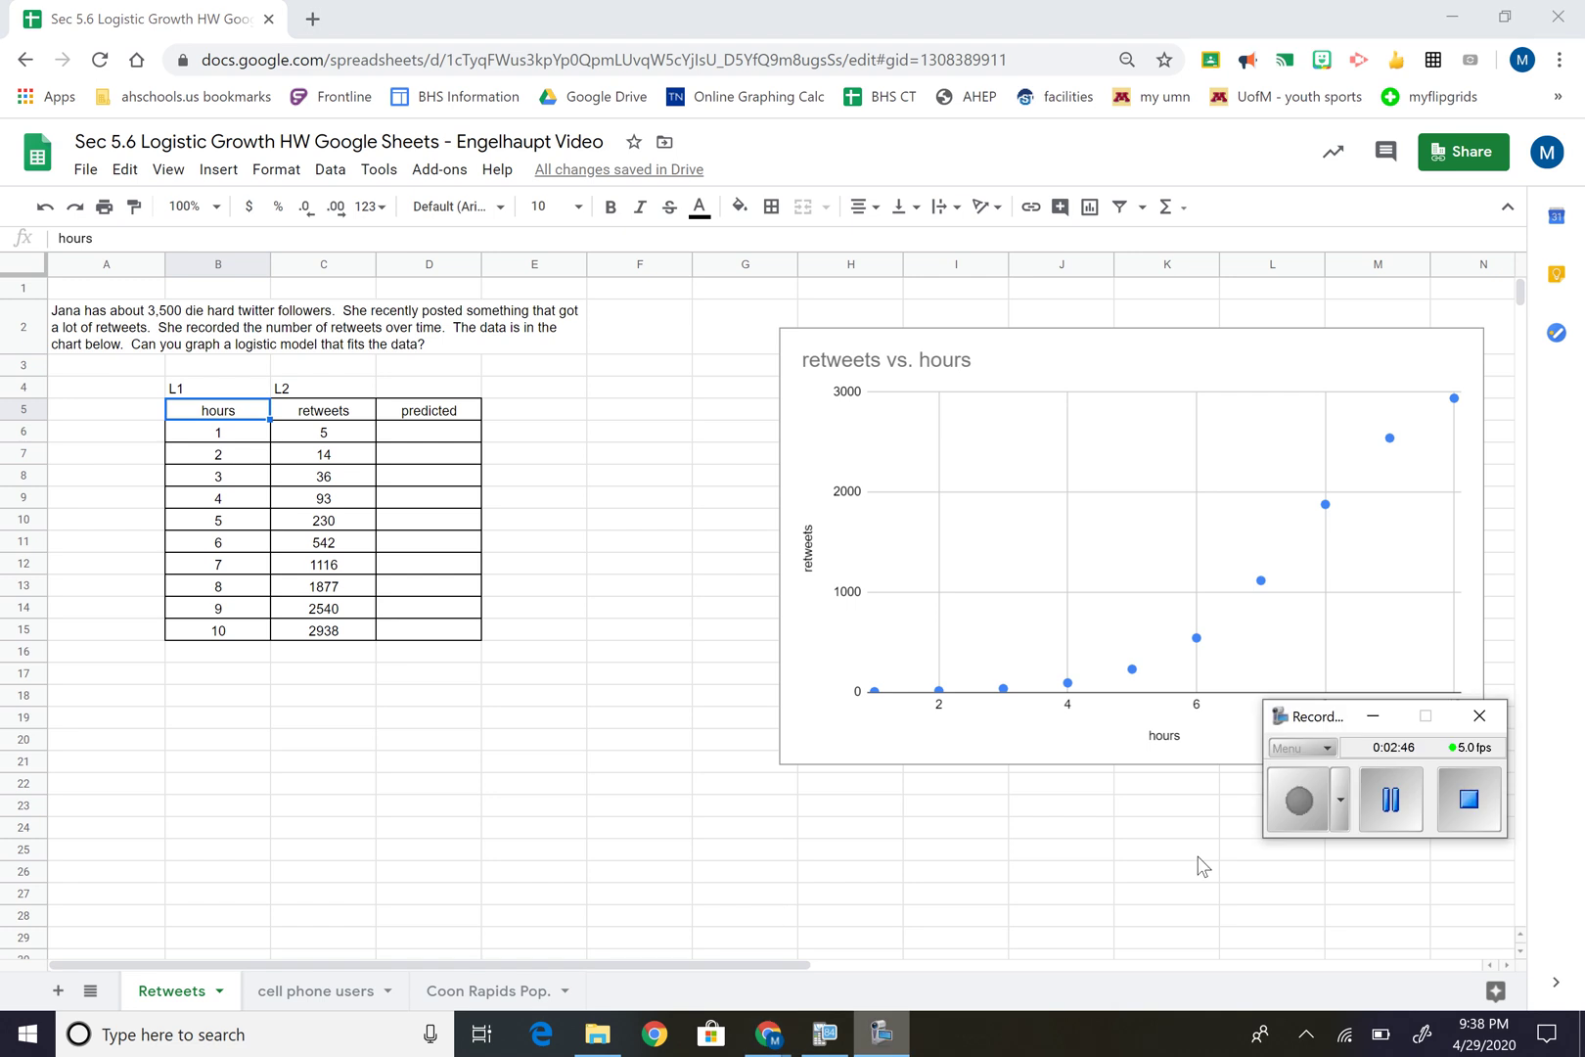
left_click(1416, 827)
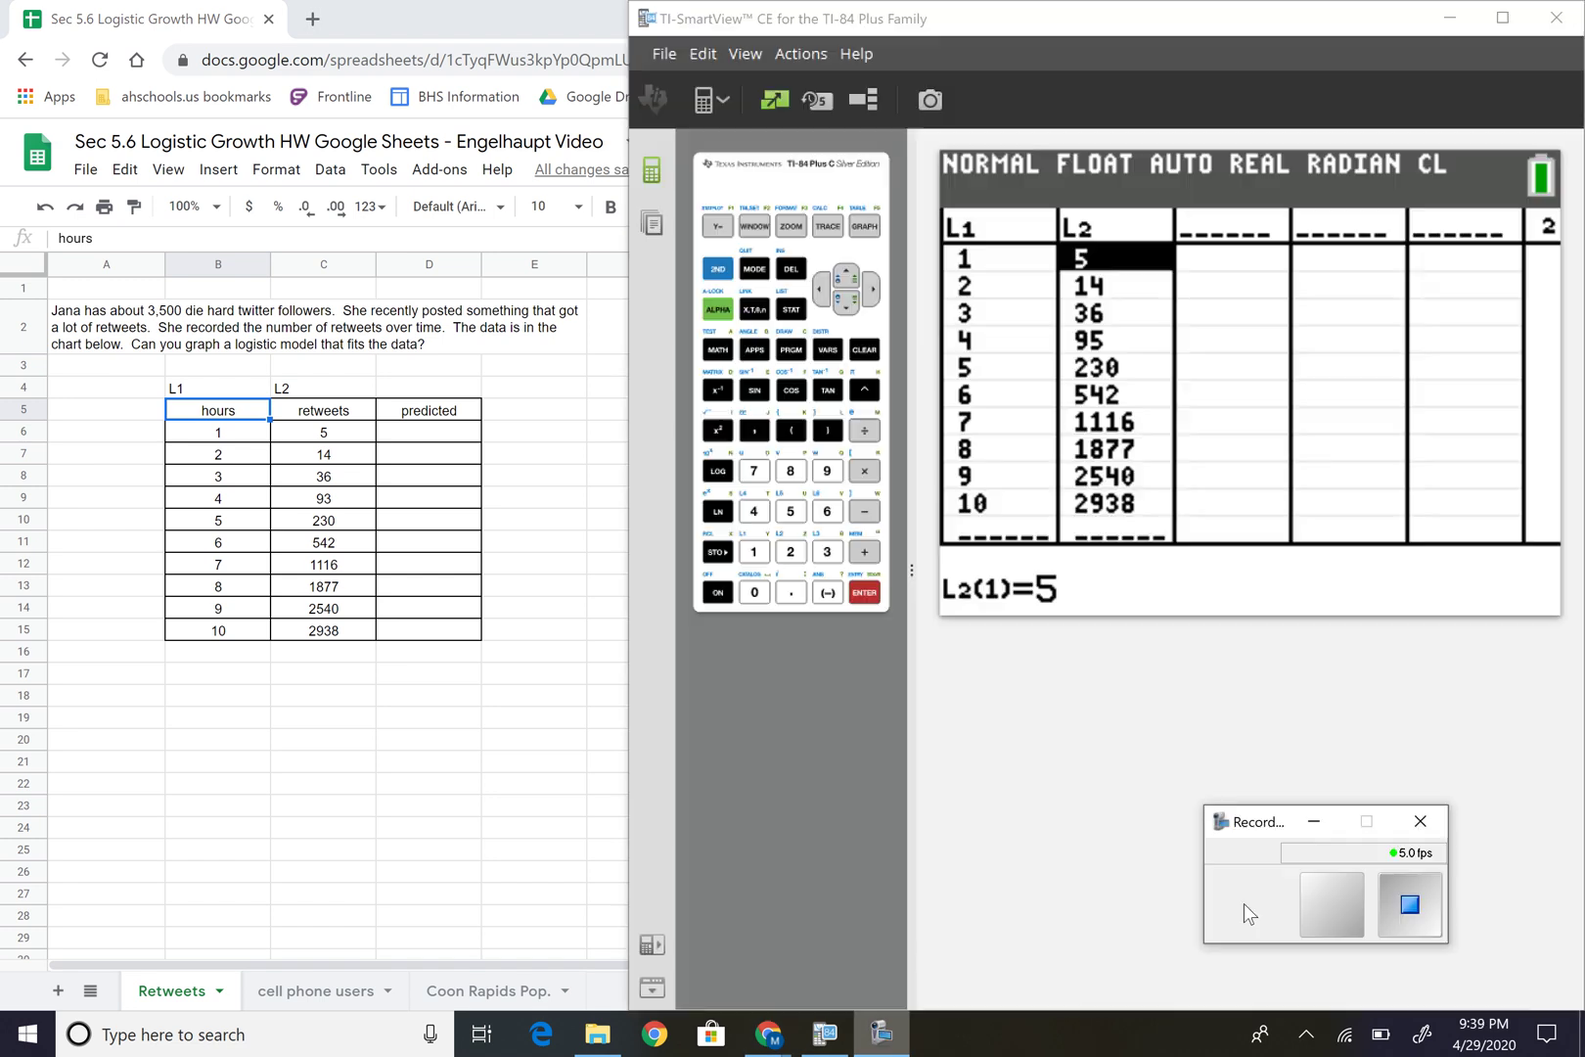
left_click(1244, 903)
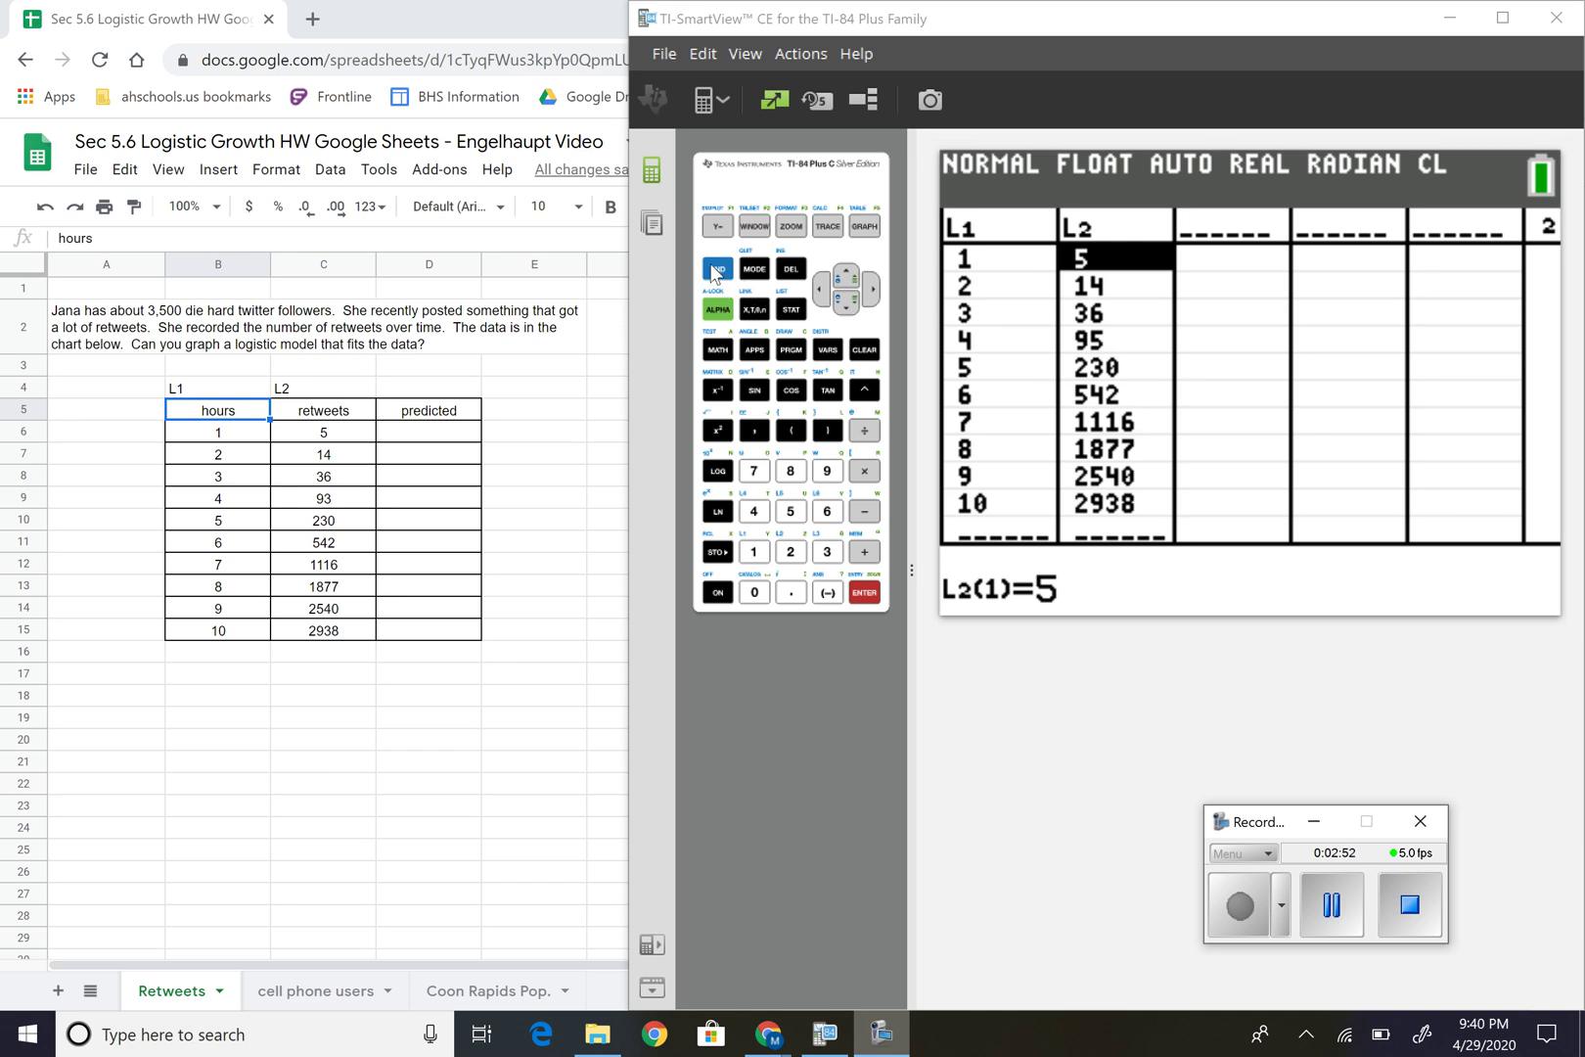
Switch to the TI-SmartView calculator and choose the Logistic regression from its statistics calculations
left_click(798, 313)
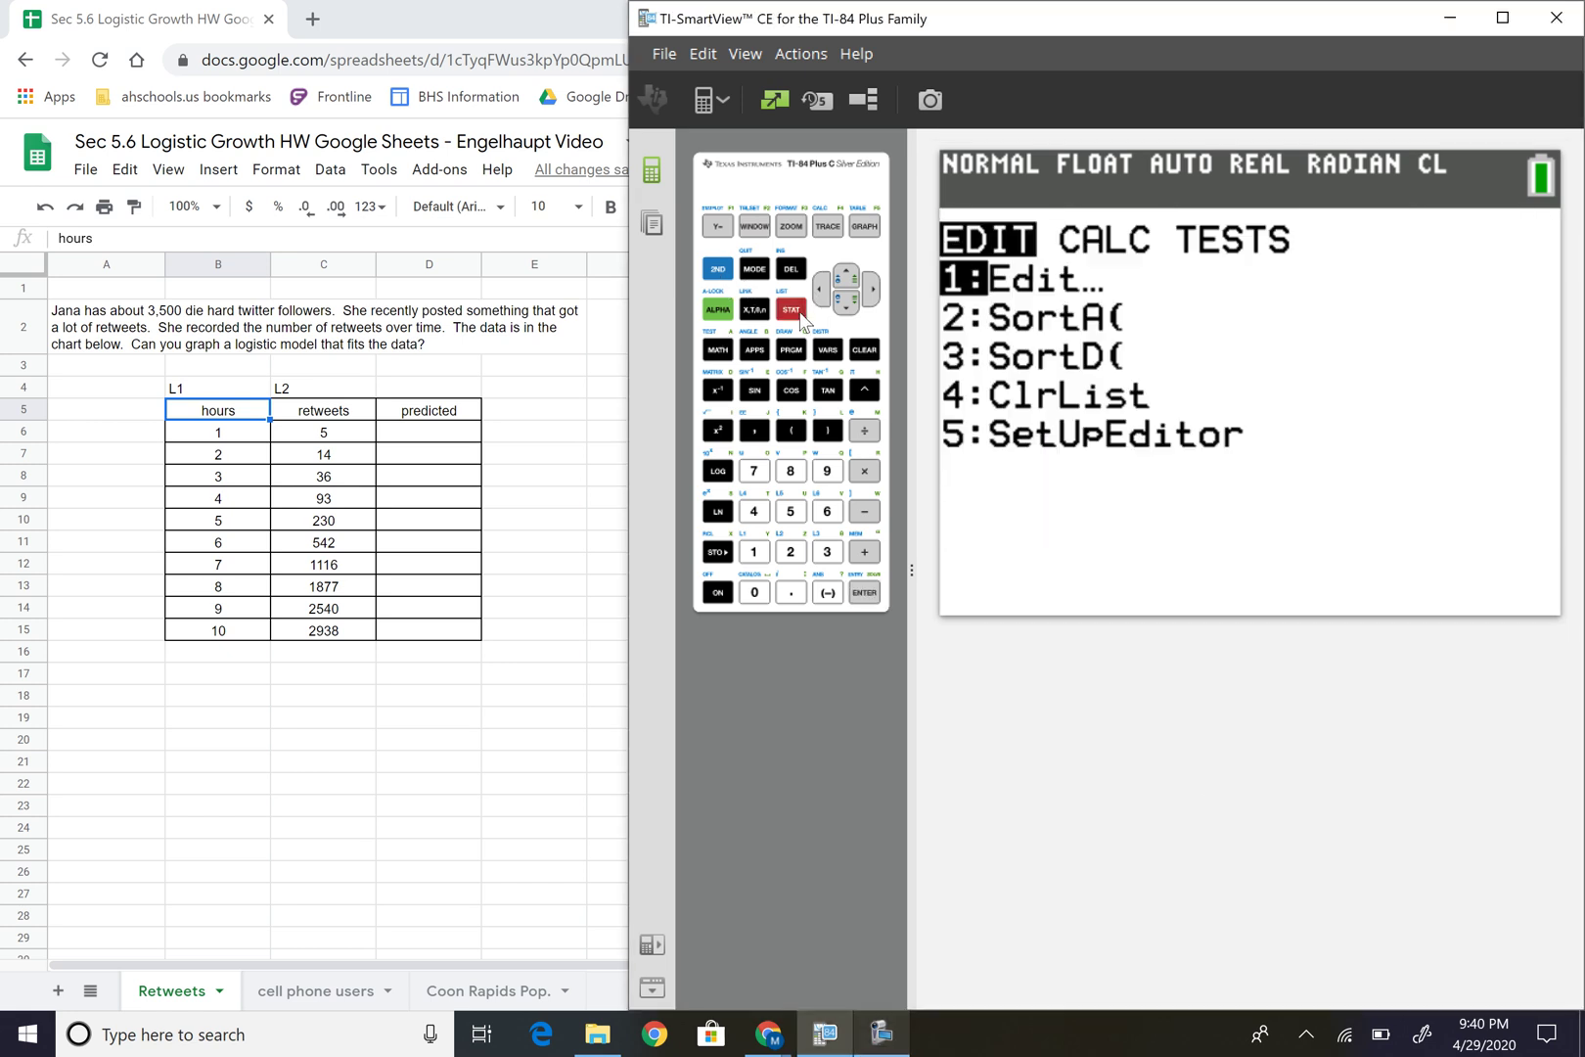
left_click(872, 295)
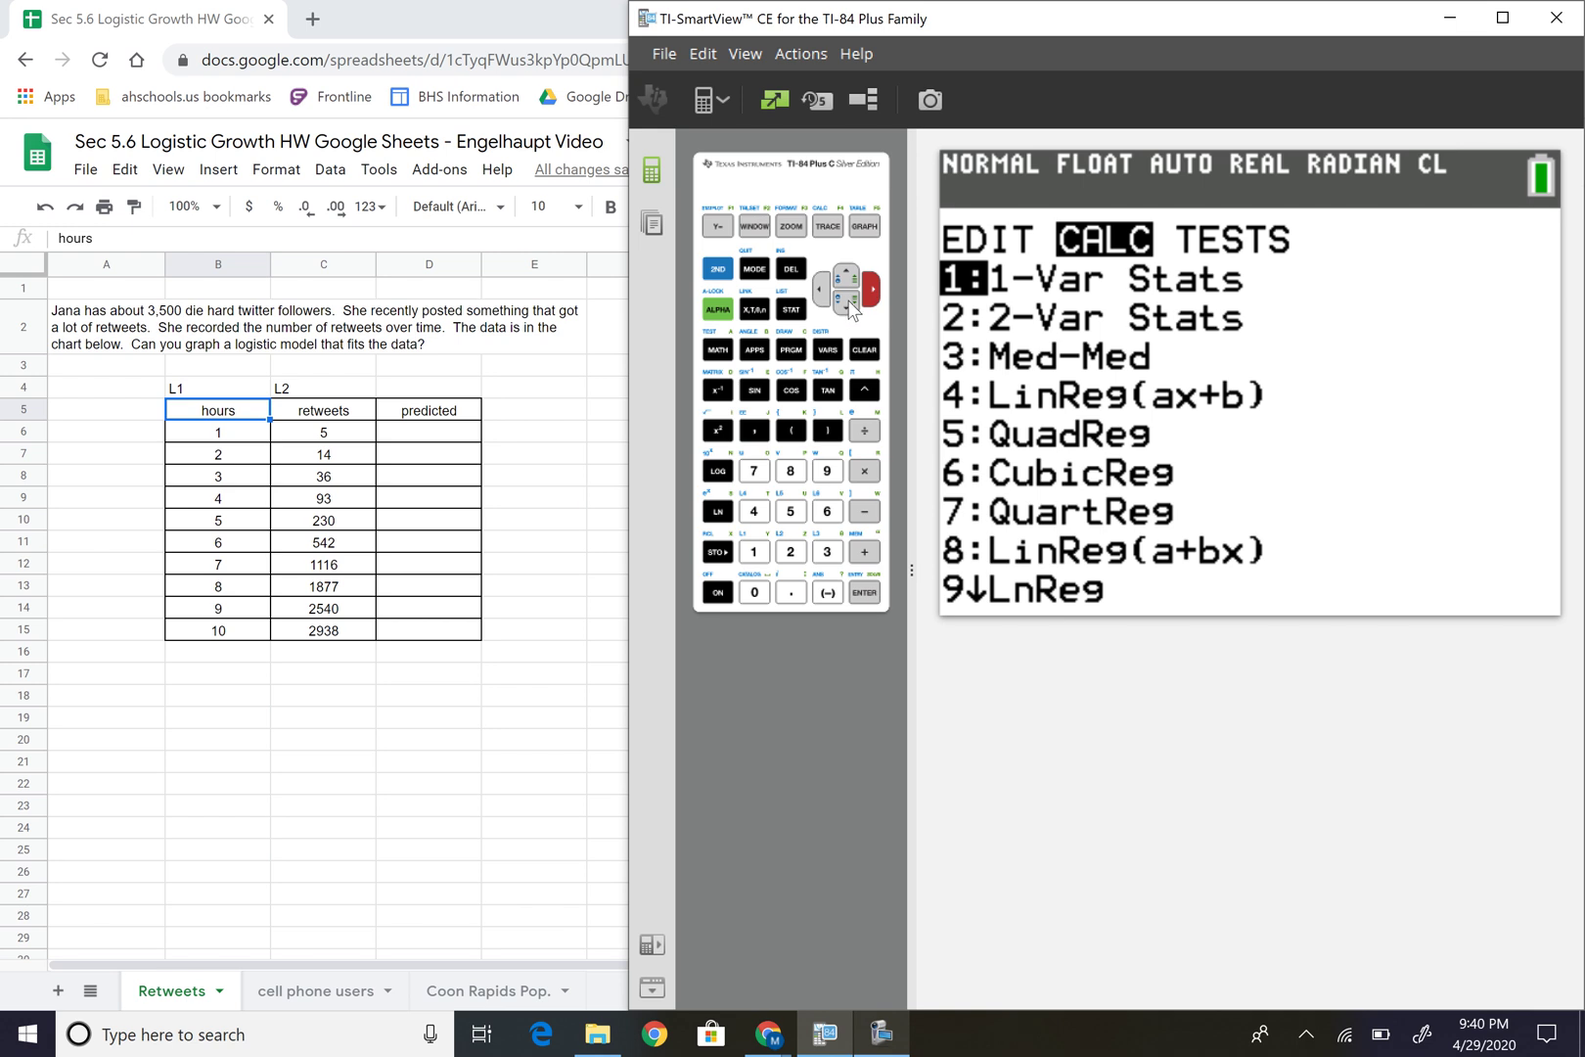
left_click(847, 302)
left_click(848, 302)
left_click(848, 302)
left_click_drag(849, 303, 849, 303)
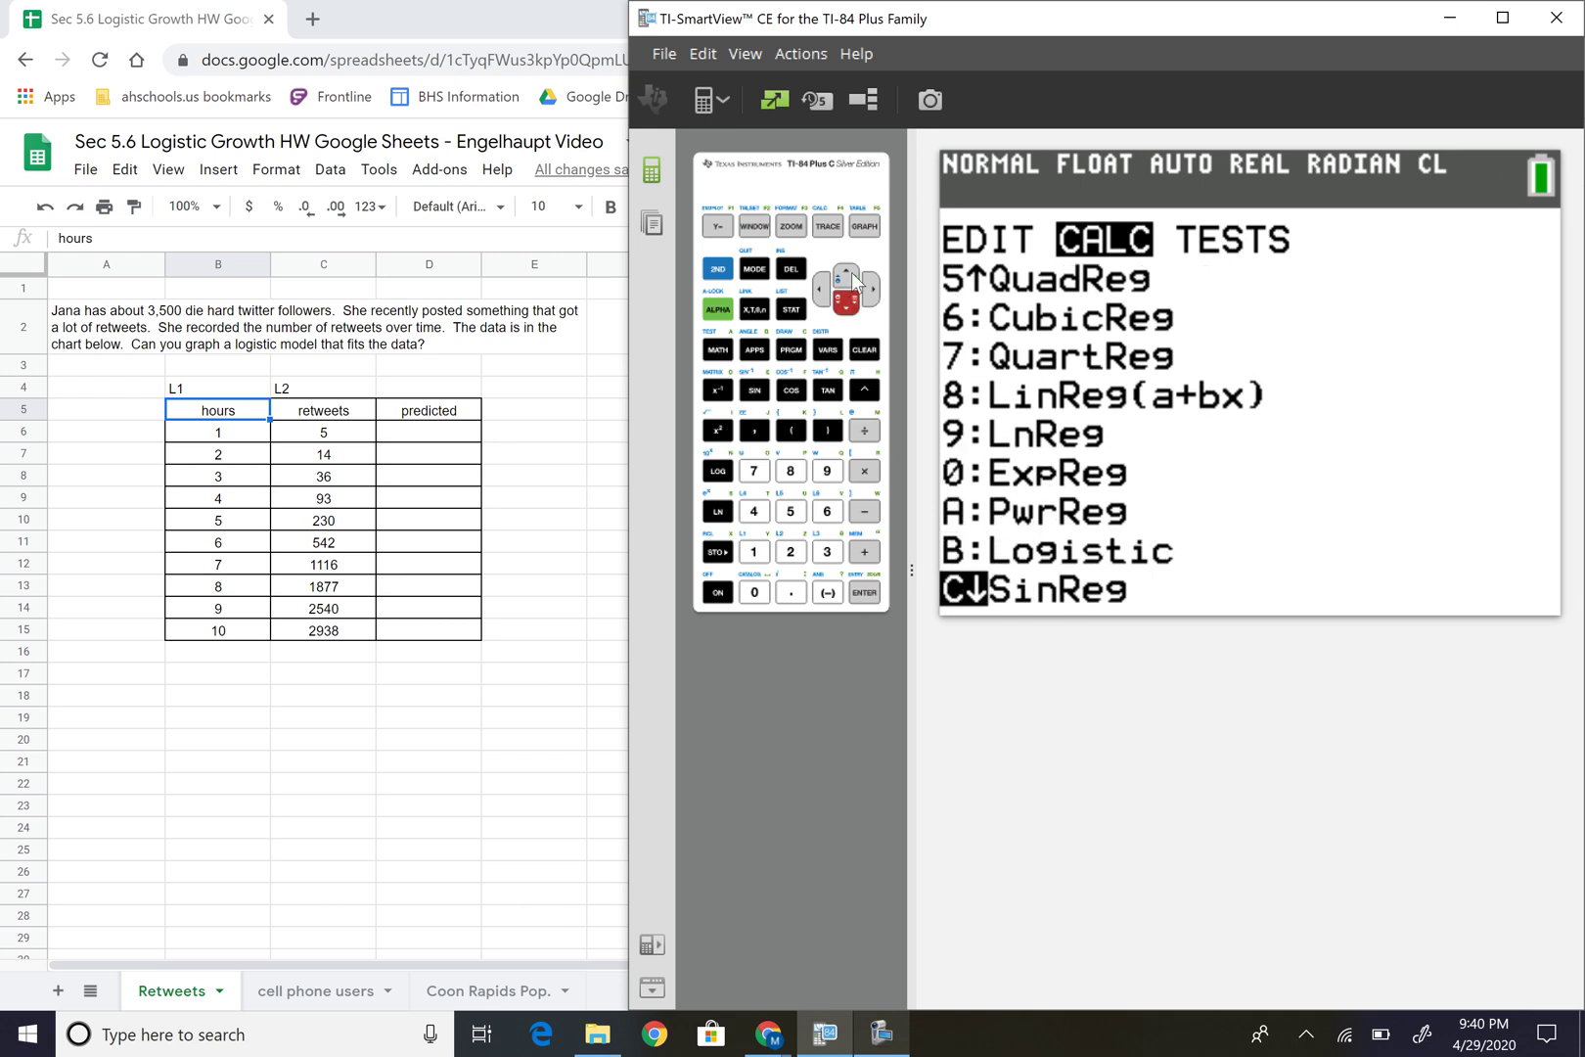
left_click(852, 280)
key("Return")
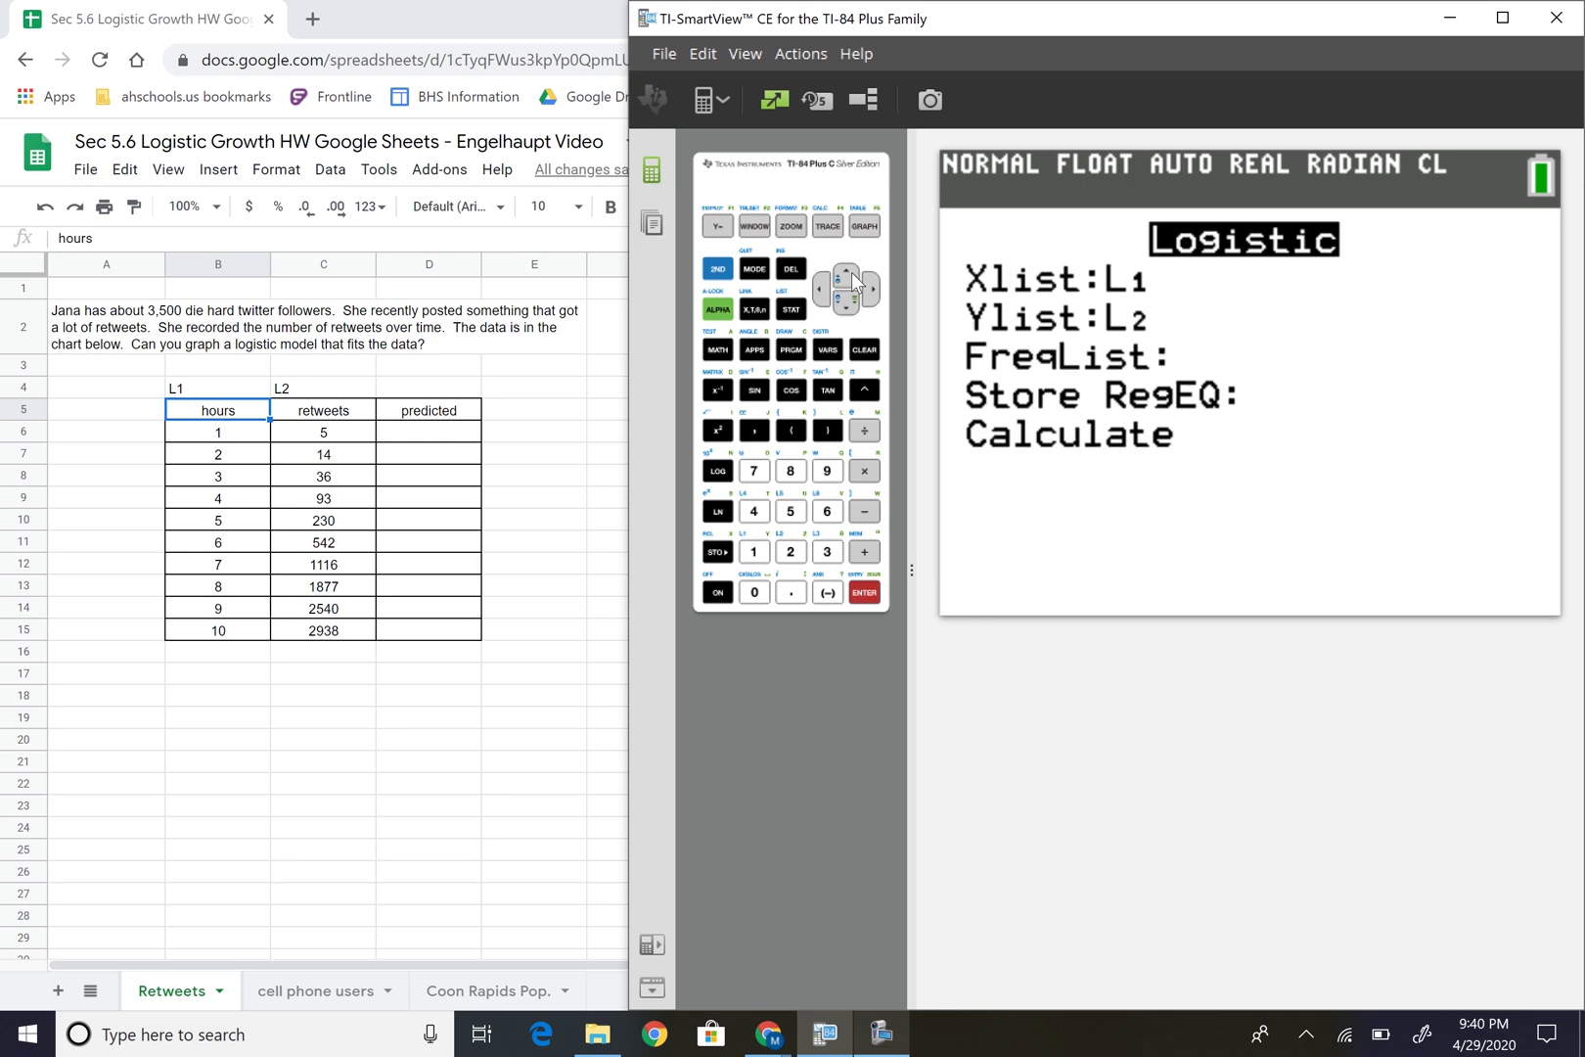
Set Y1 as the place to store the regression equation and calculate the logistic regression of L1 and L2
left_click(854, 282)
left_click(855, 282)
left_click(854, 282)
left_click(827, 352)
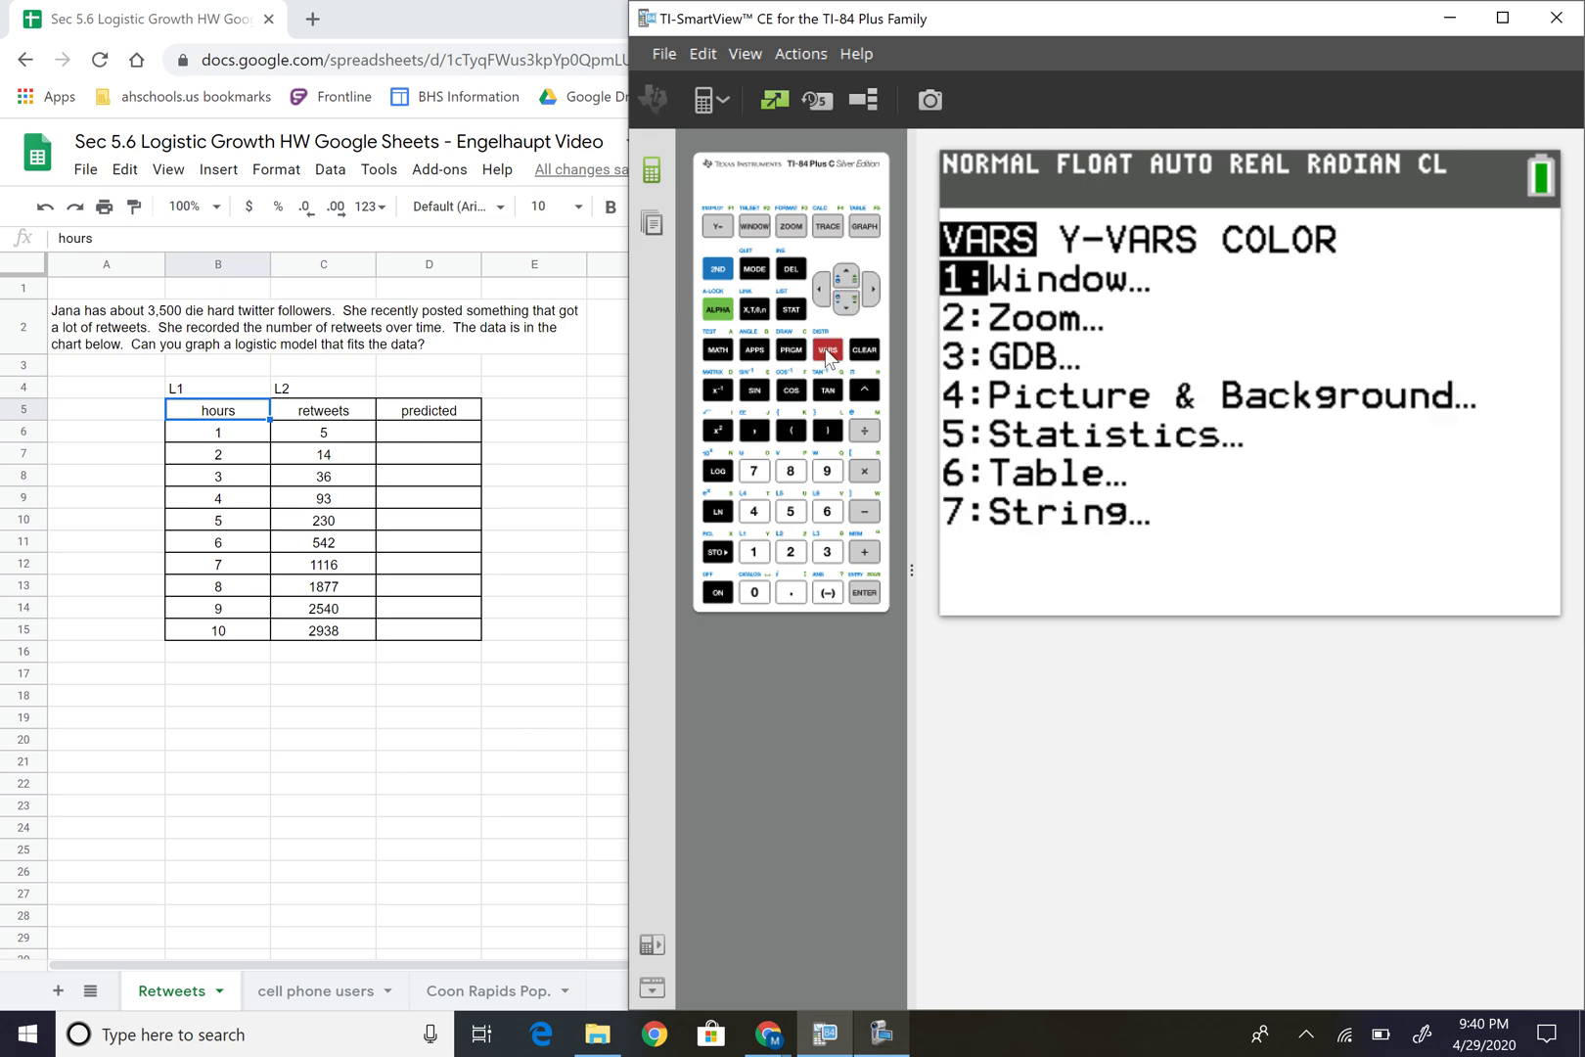
left_click(872, 289)
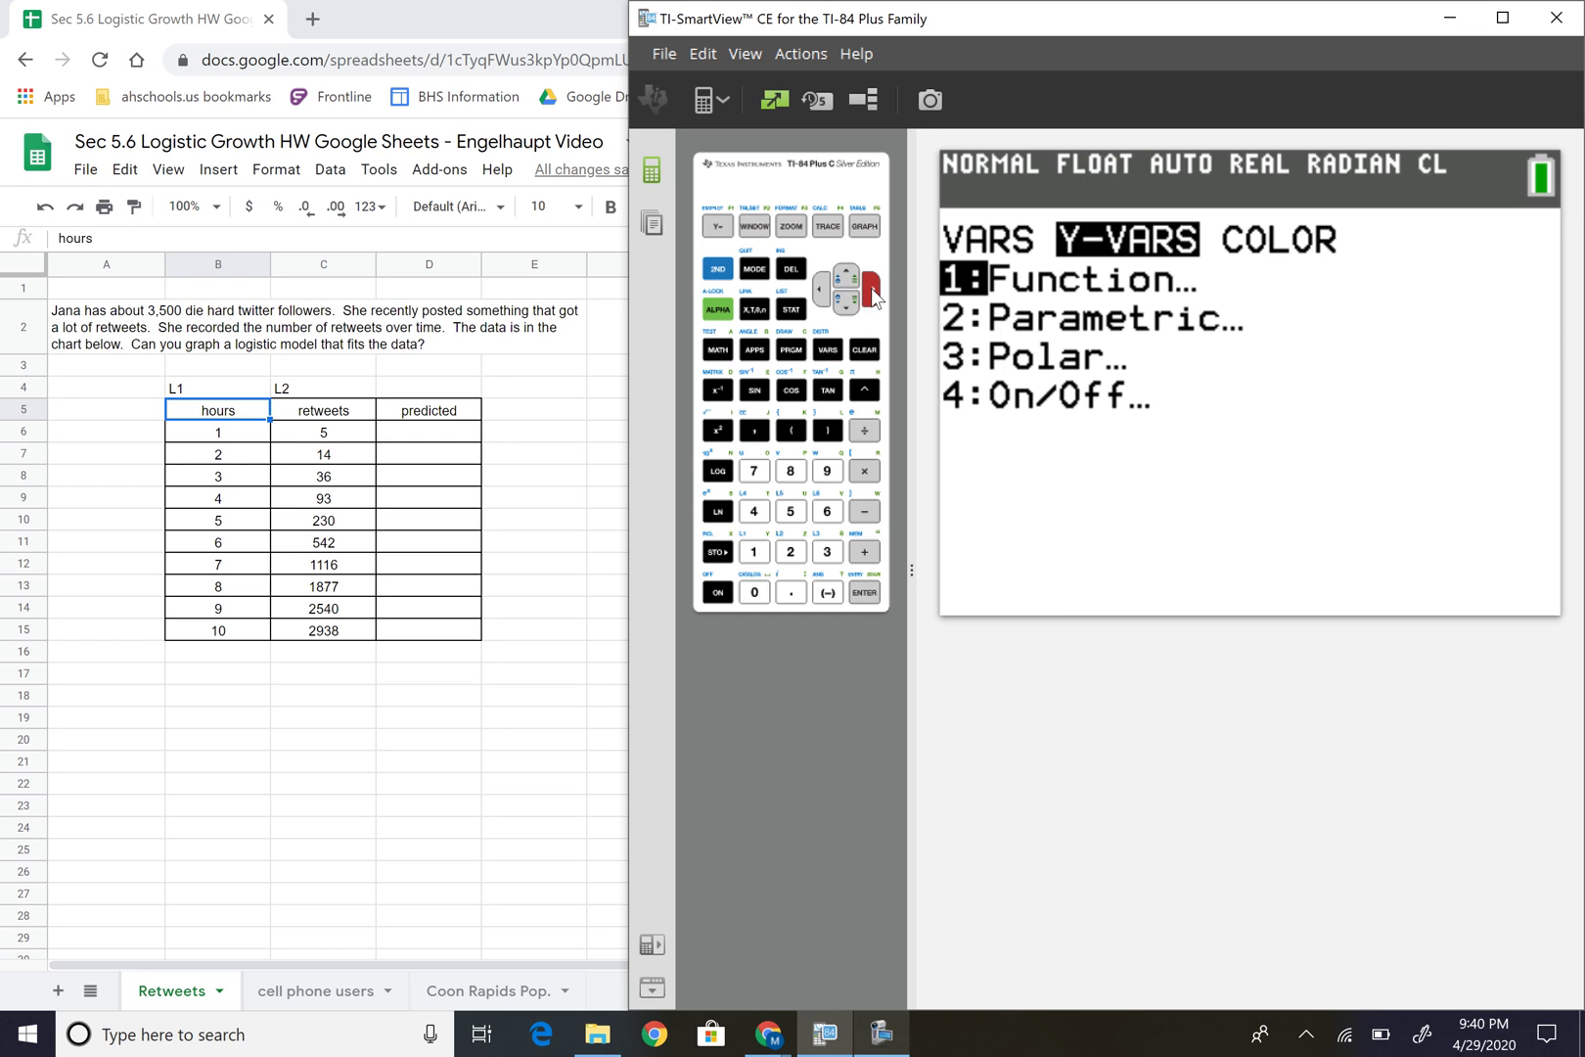
key("Return")
key("Return")
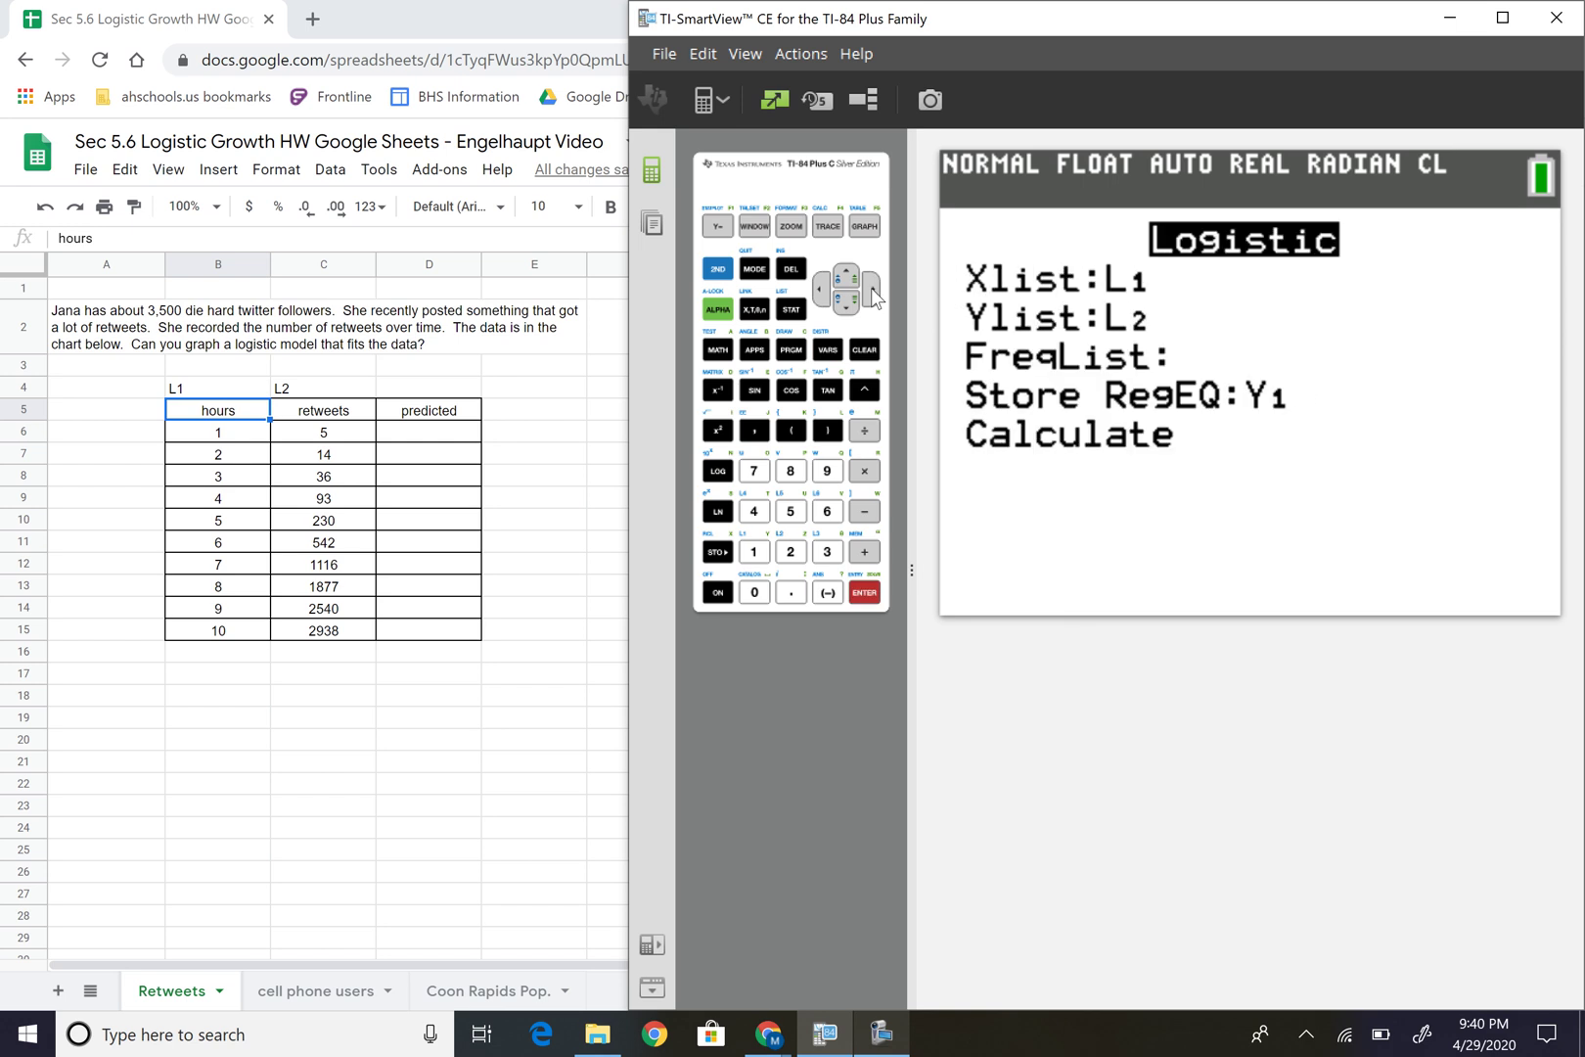
key("Down")
key("Return")
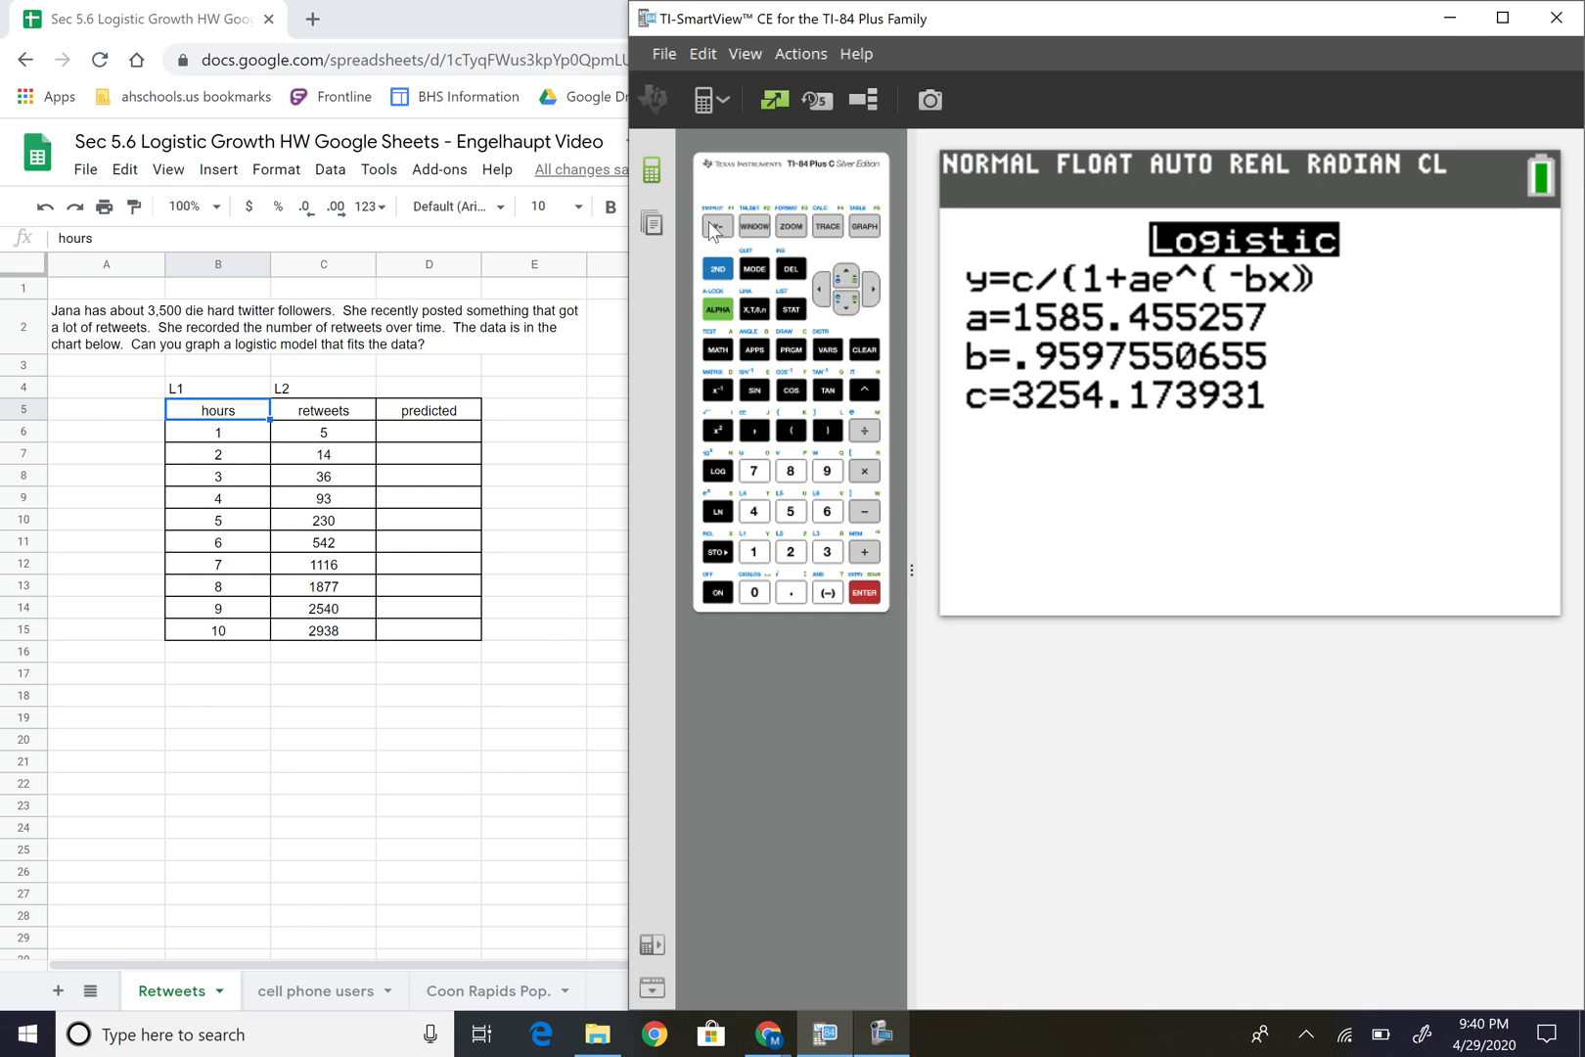
Graph the data points and the logistic curve with ZoomStat, and return to the list editor with L1 and L2
left_click(790, 227)
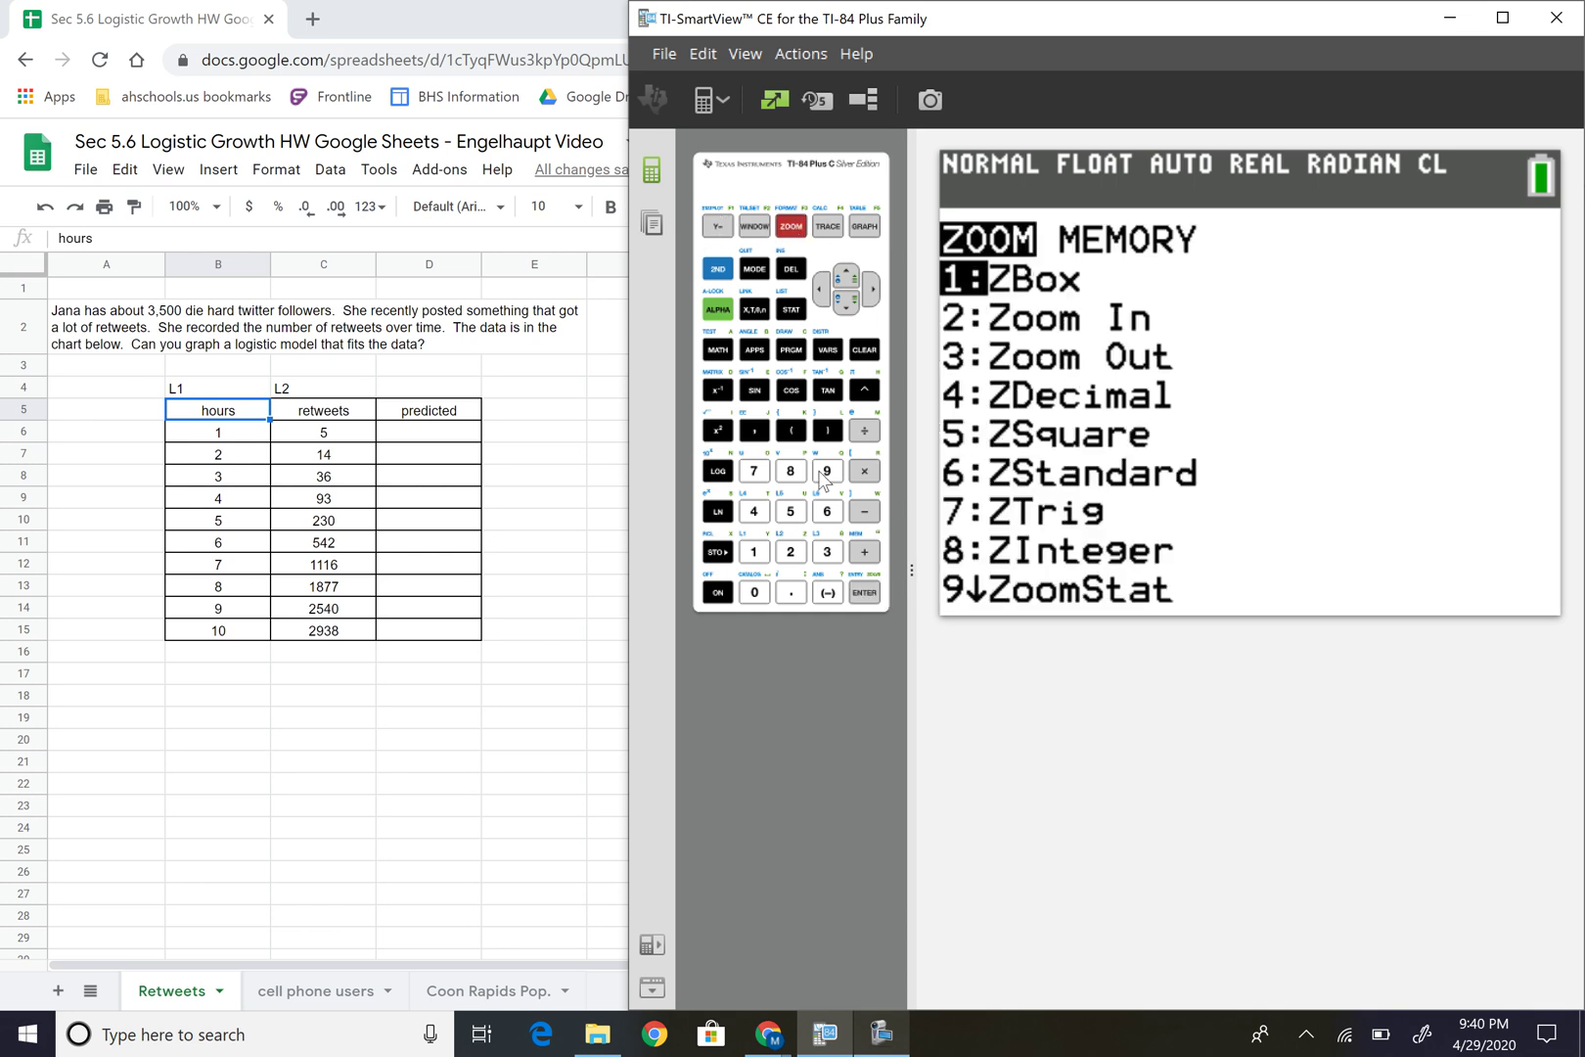
left_click(827, 474)
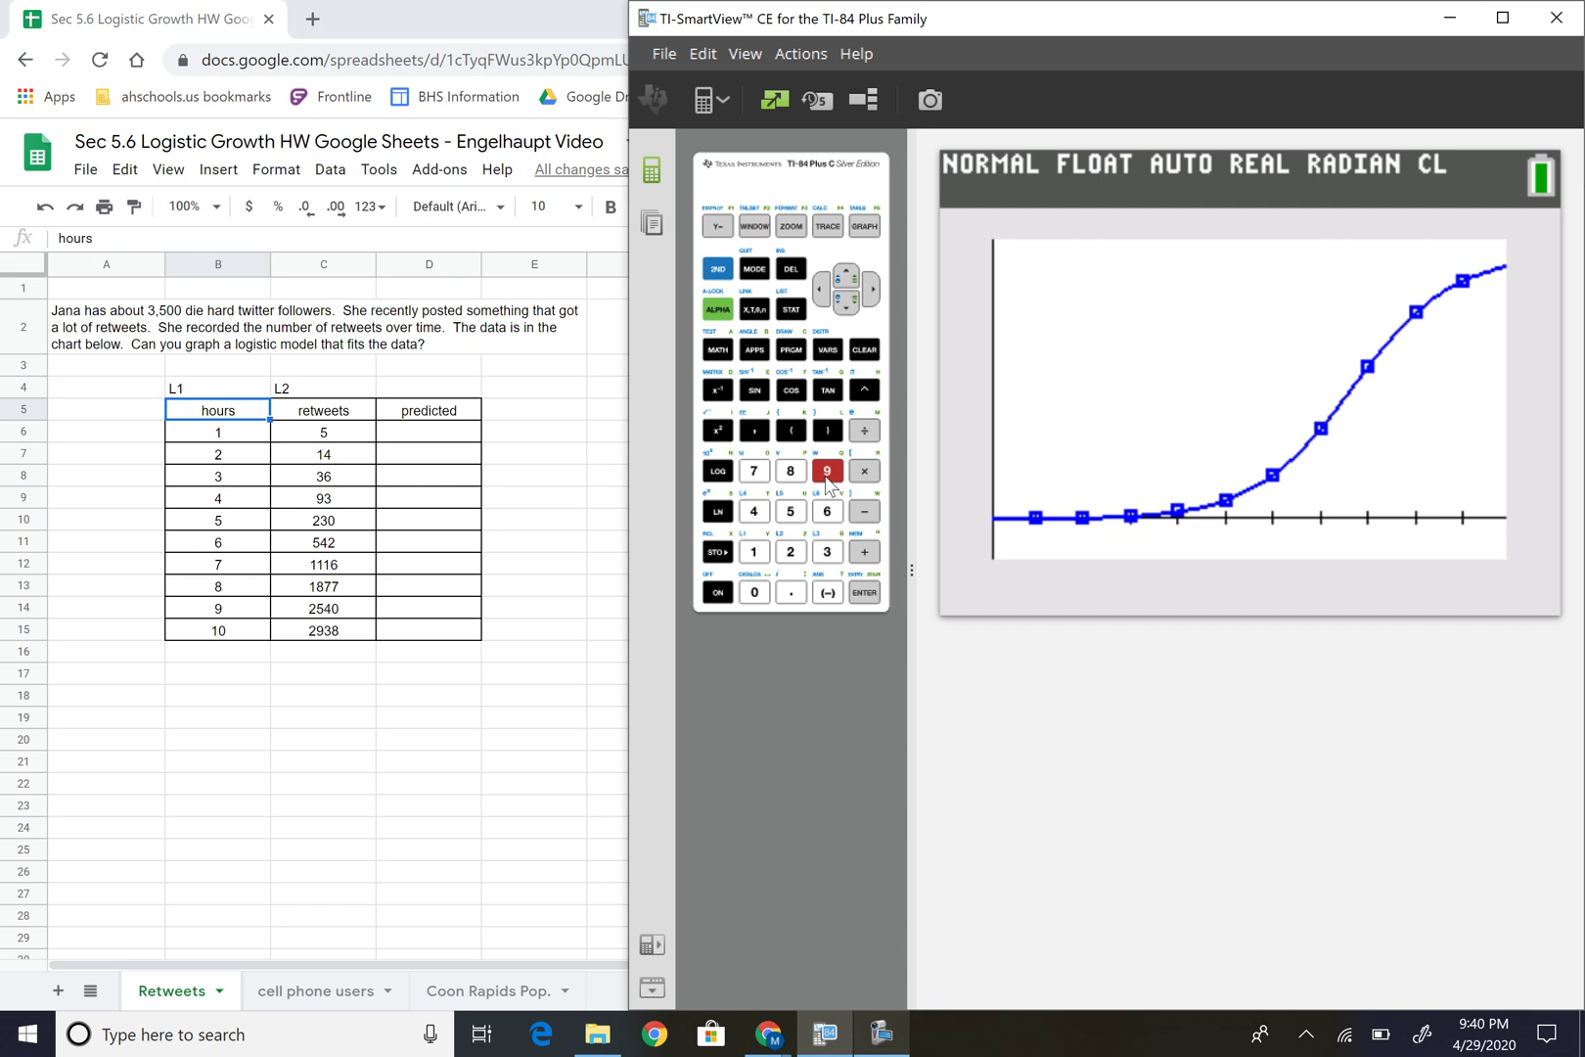
left_click(795, 311)
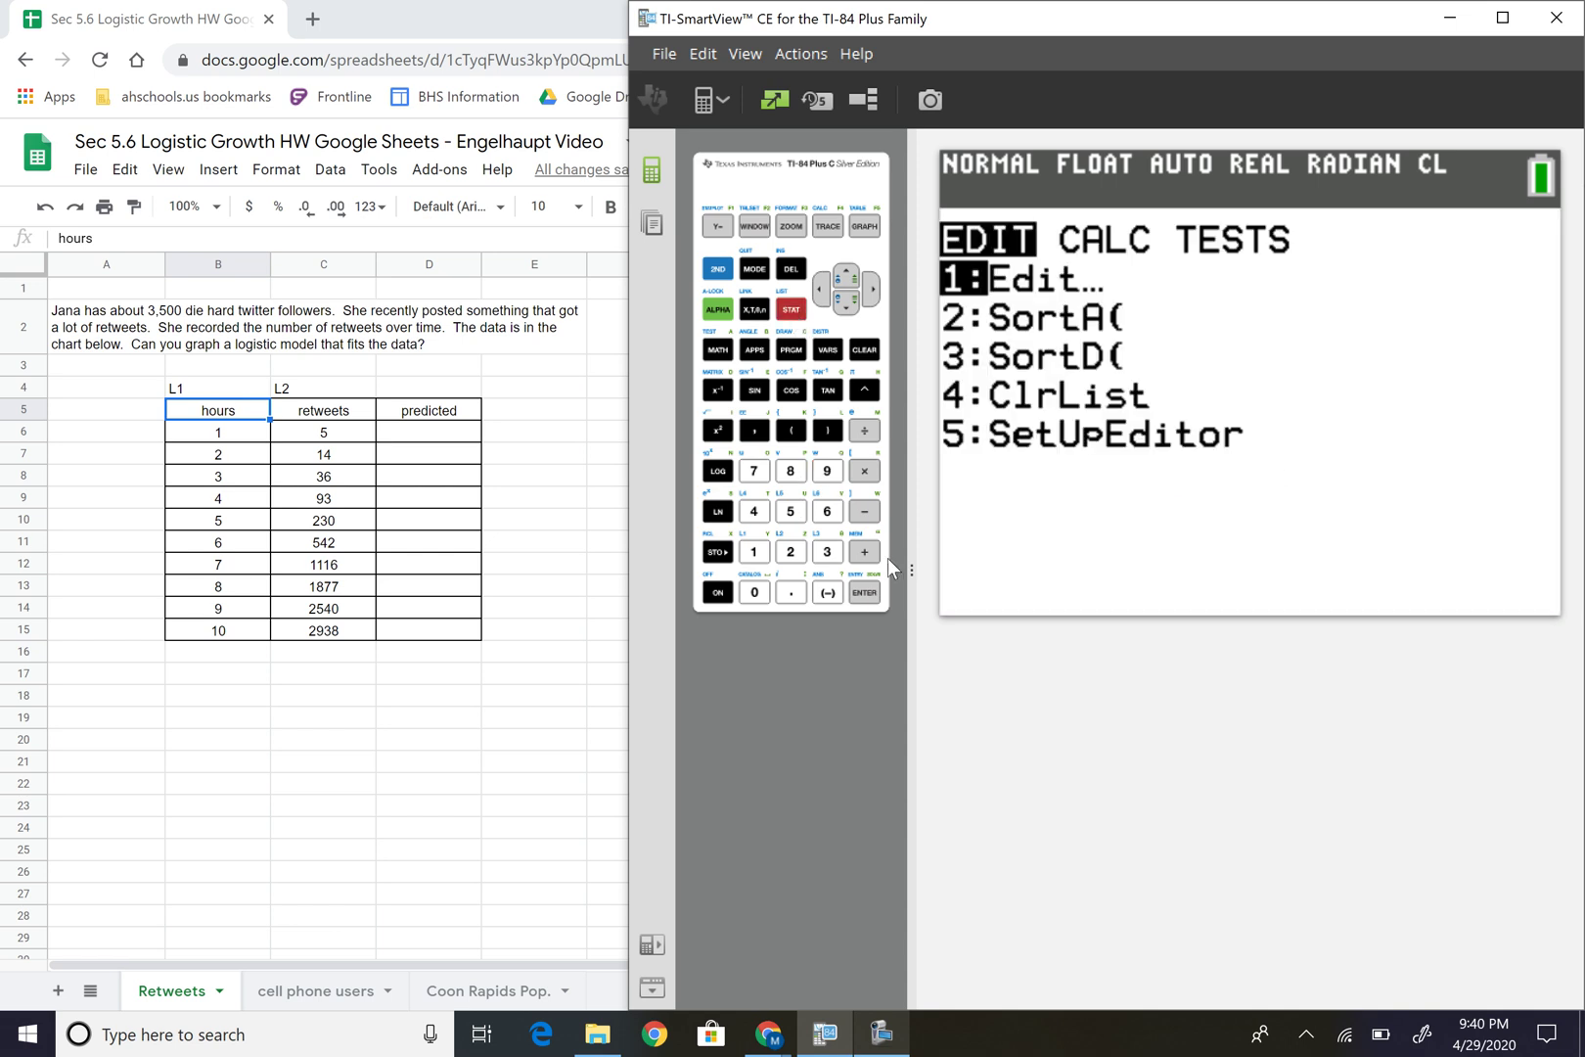
left_click(865, 592)
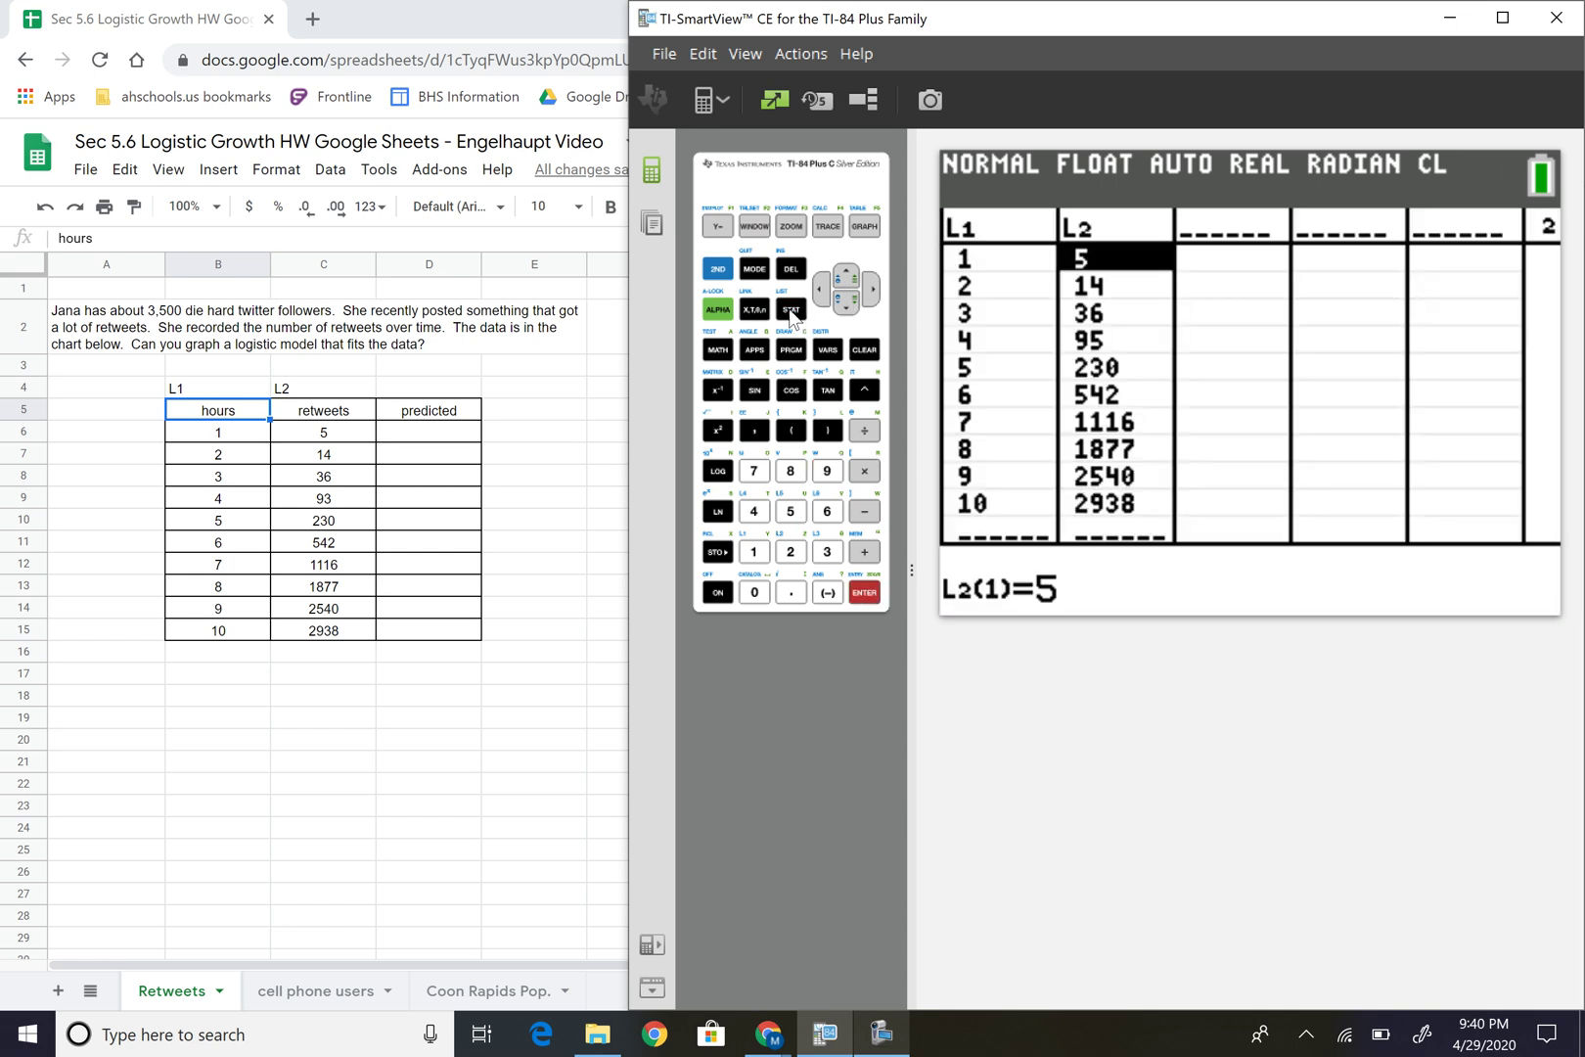
Rerun the Logistic regression on L1 and L2 without storing the equation to show its coefficients again
left_click(790, 309)
left_click(870, 289)
left_click(847, 274)
left_click(847, 274)
left_click(848, 274)
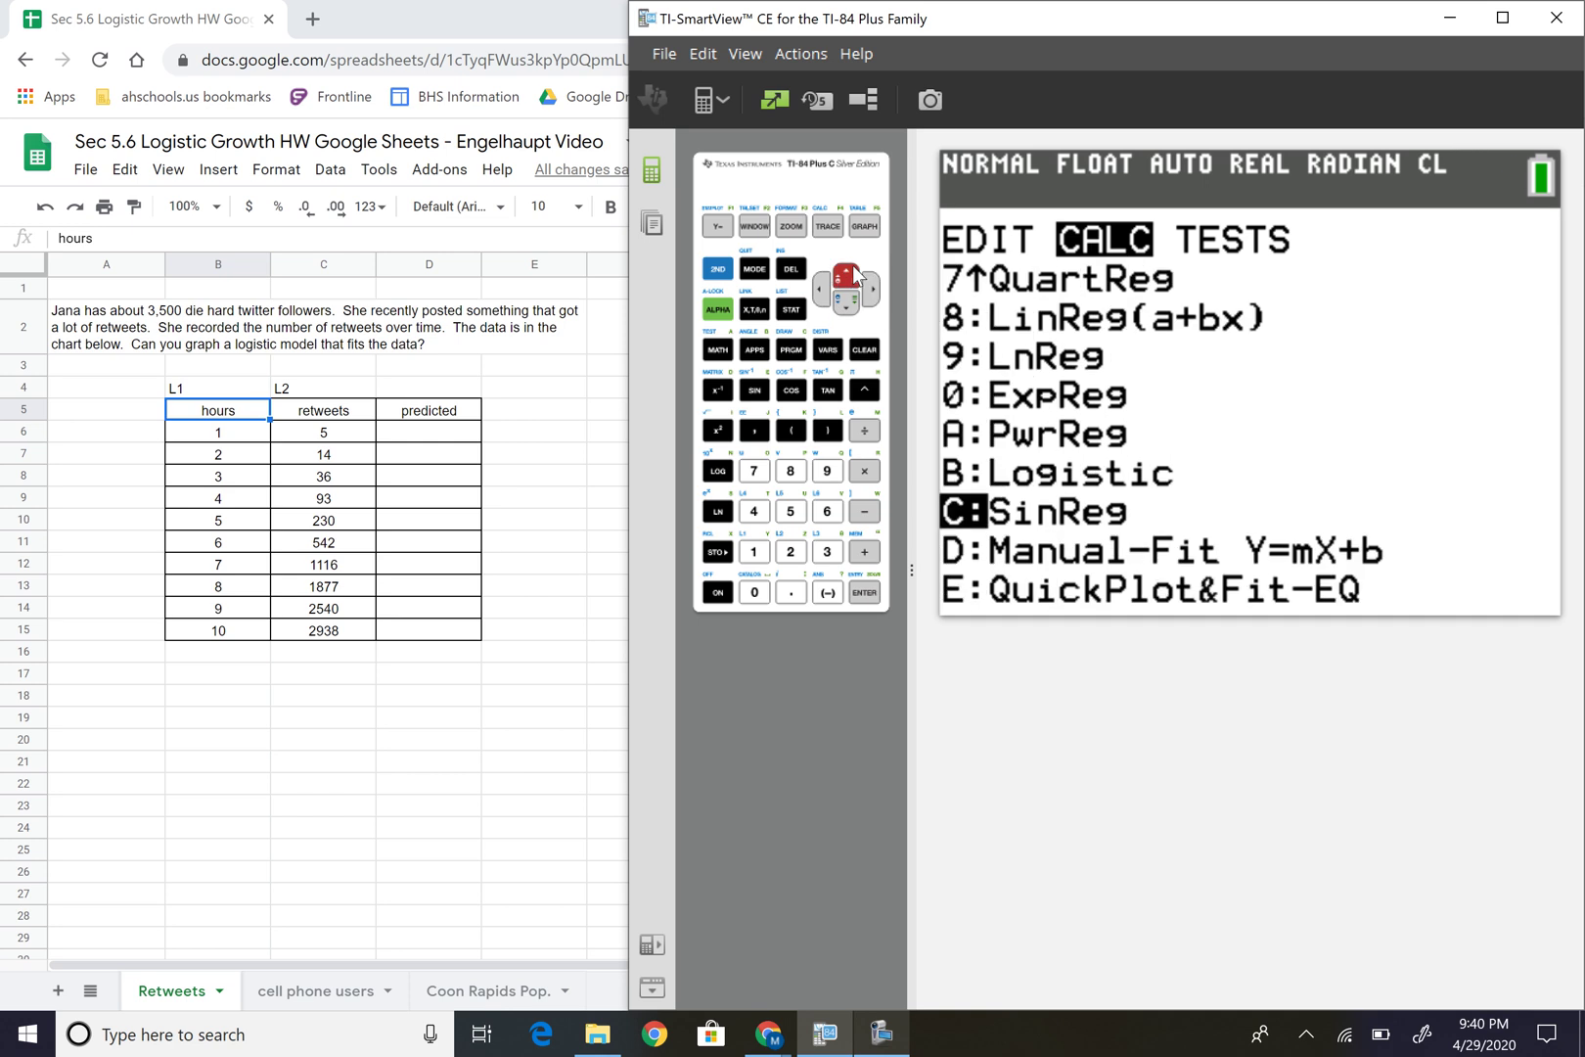
left_click(848, 274)
key("Return")
key("Down")
key("Down")
key("Down")
key("Down")
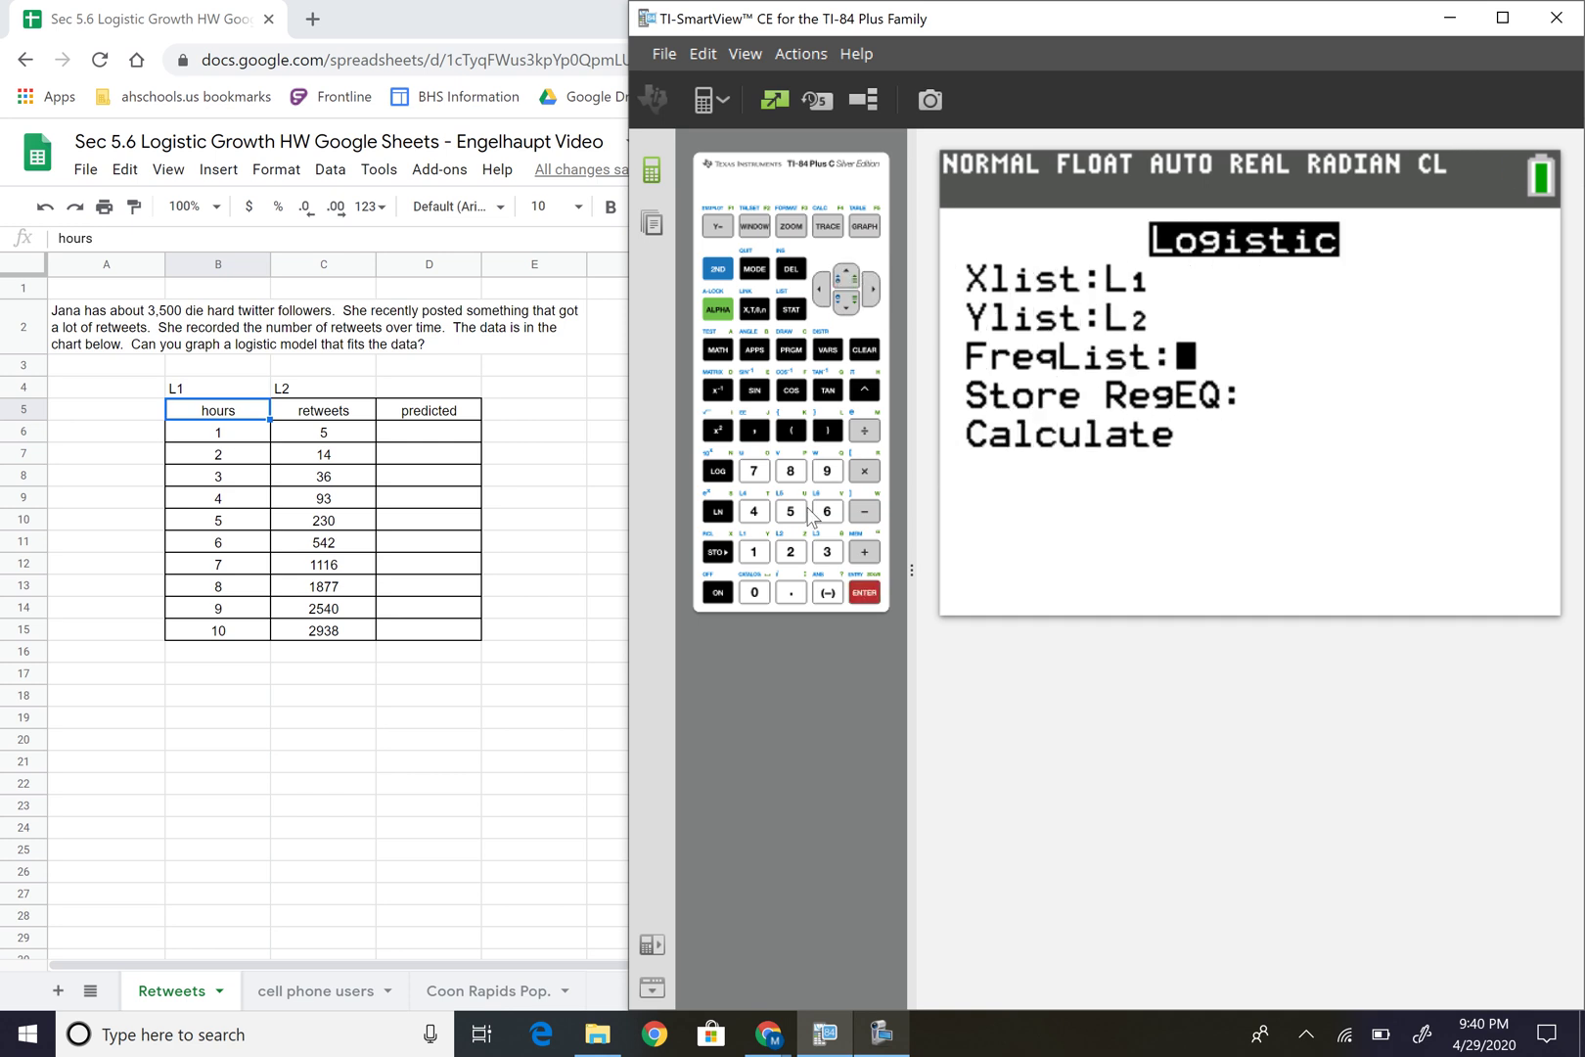
key("Return")
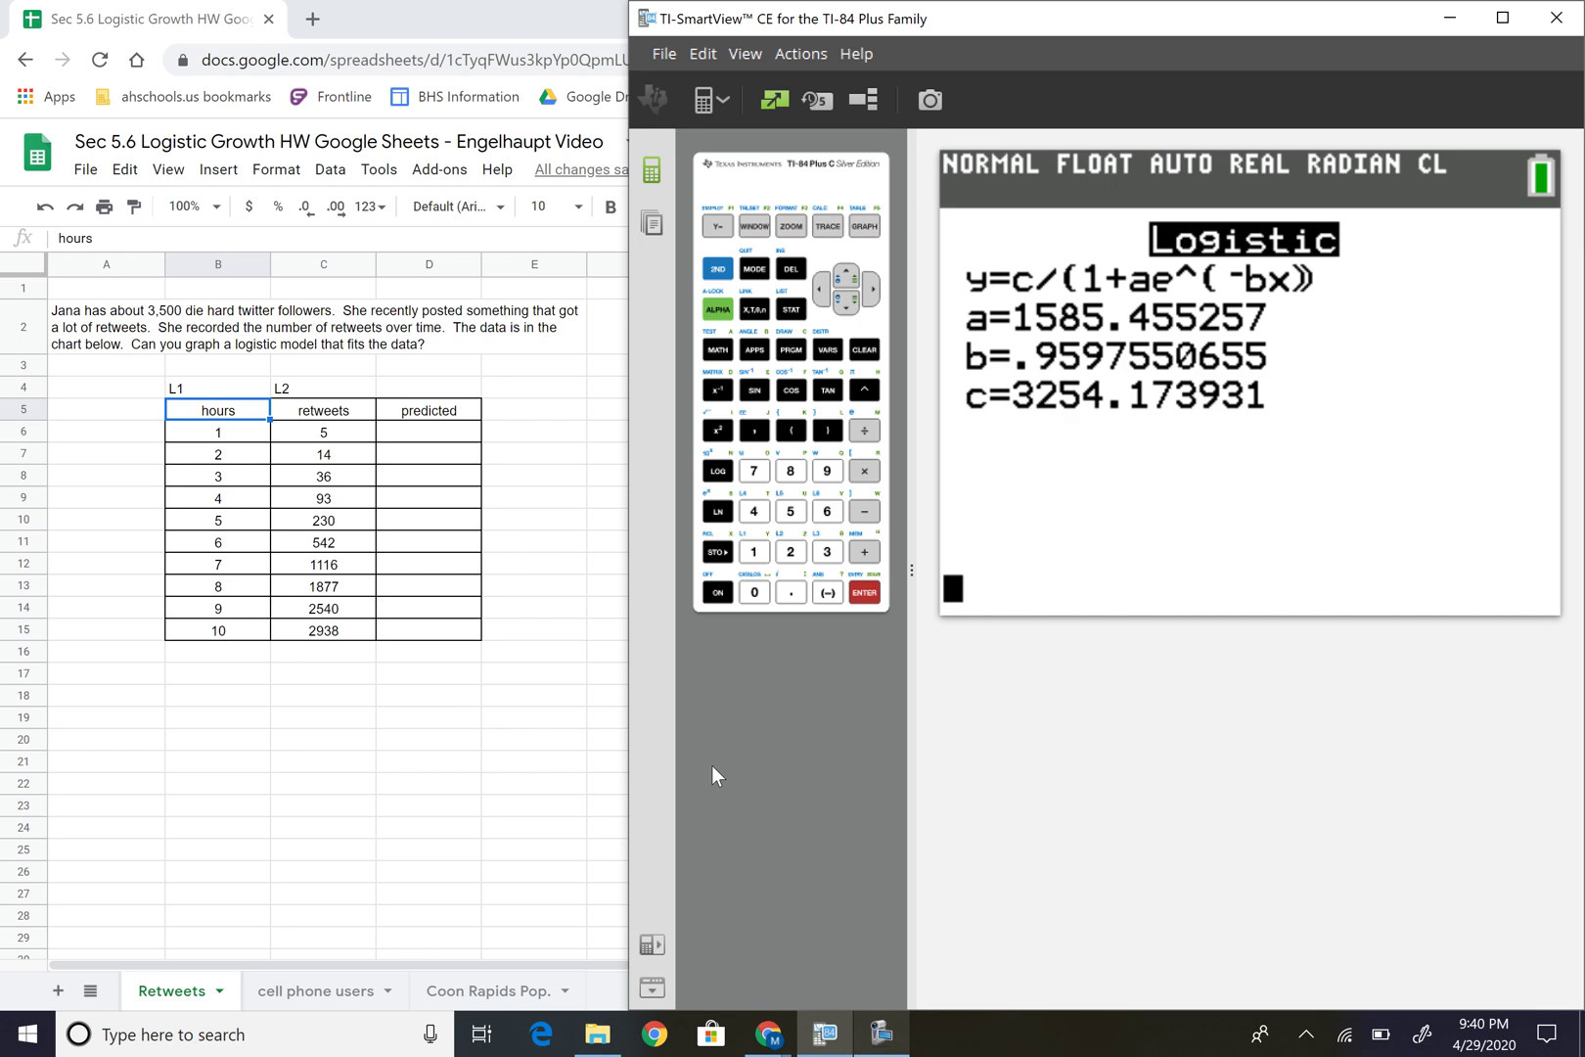
left_click(880, 1034)
left_click(1327, 892)
left_click(1240, 905)
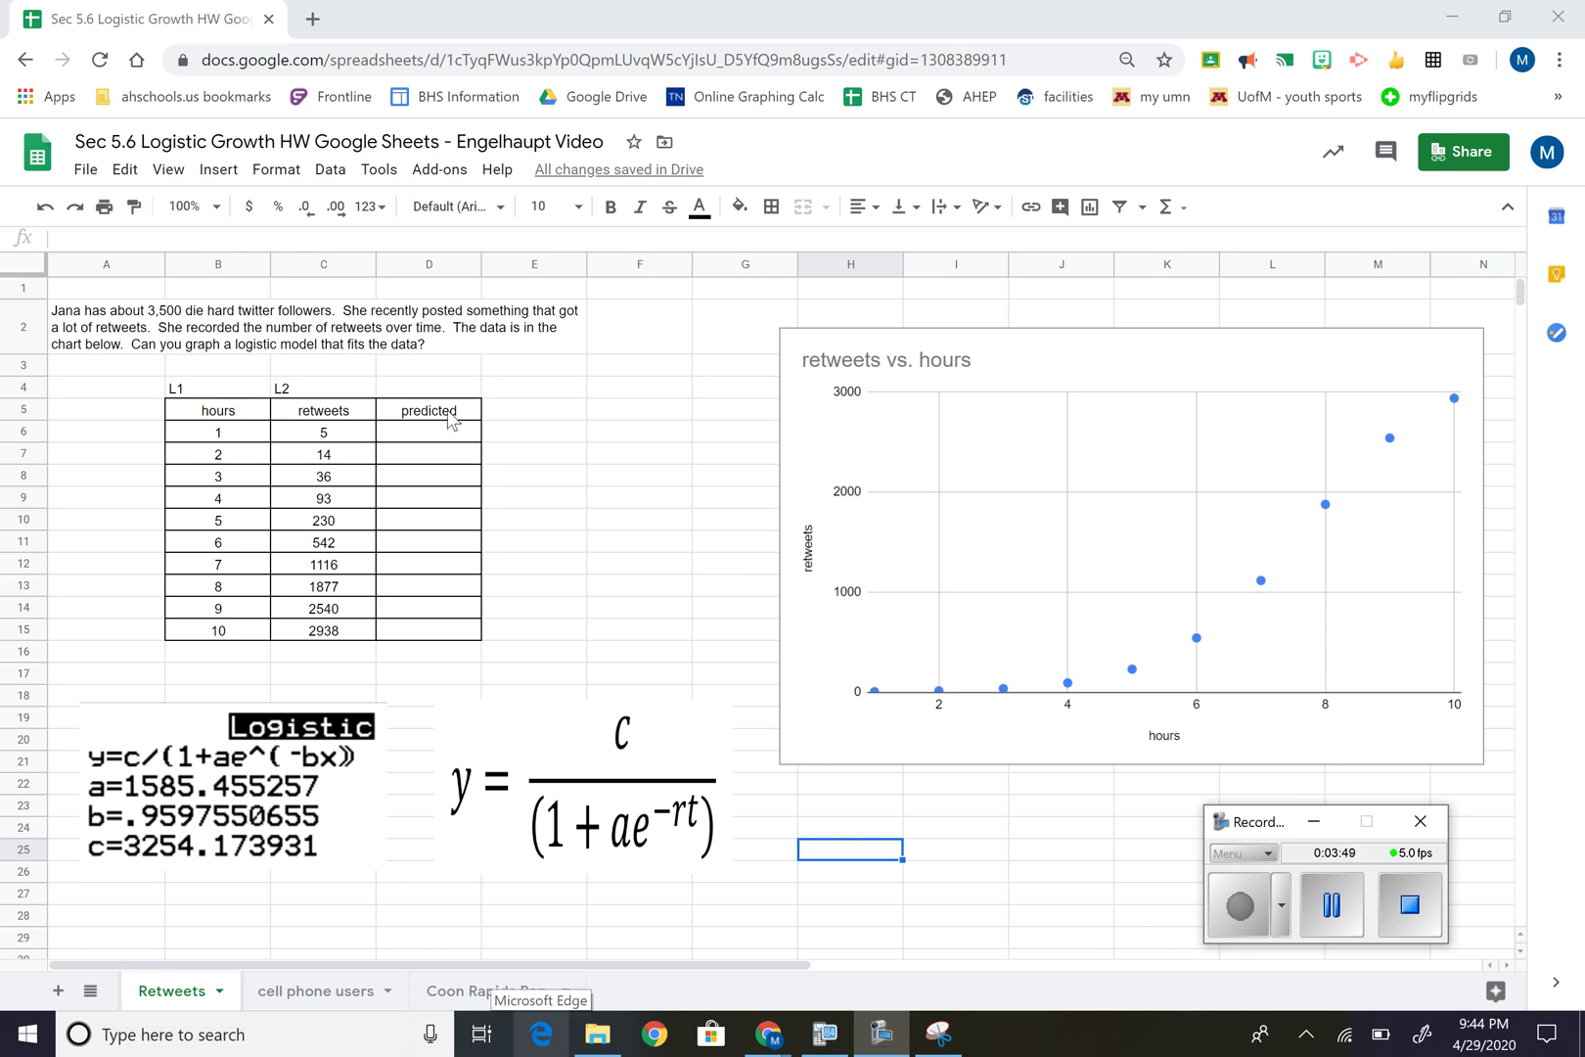
Select the predicted cells D6 to D15 in Google Sheets, and nudge the regression results and logistic formula pictures slightly below the table
left_click_drag(450, 433, 452, 636)
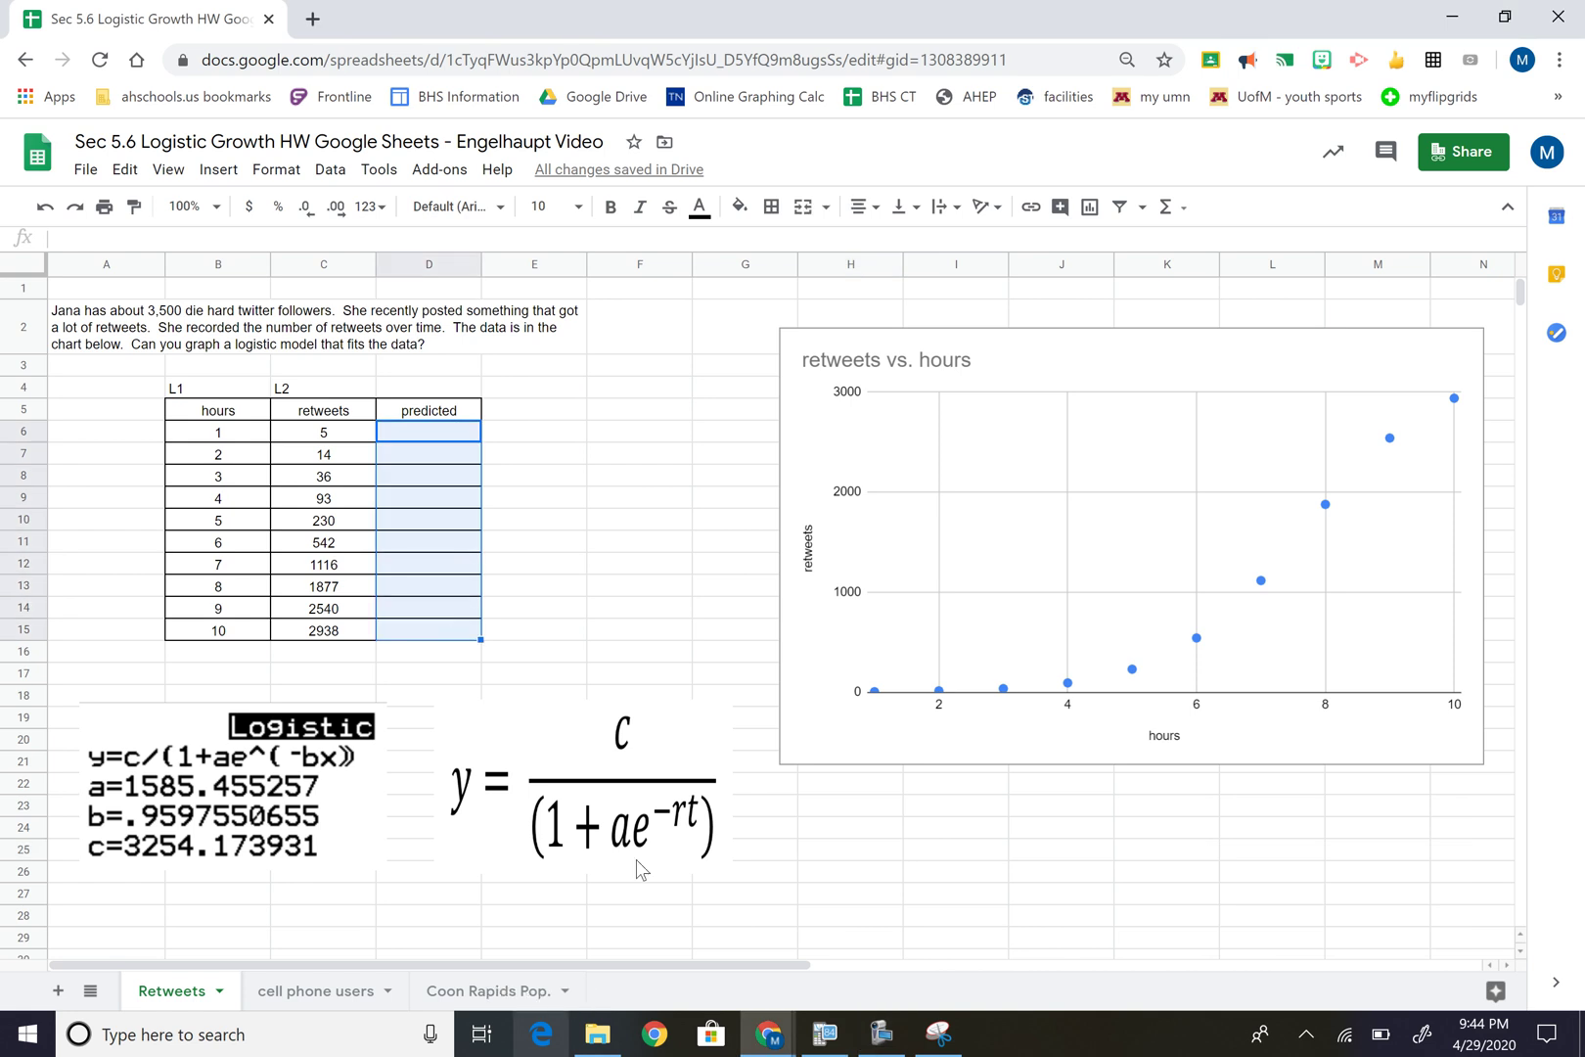
left_click(231, 768)
mouse_move(232, 768)
left_mouse_down()
mouse_move(257, 750)
mouse_move(233, 784)
mouse_move(238, 769)
left_mouse_up()
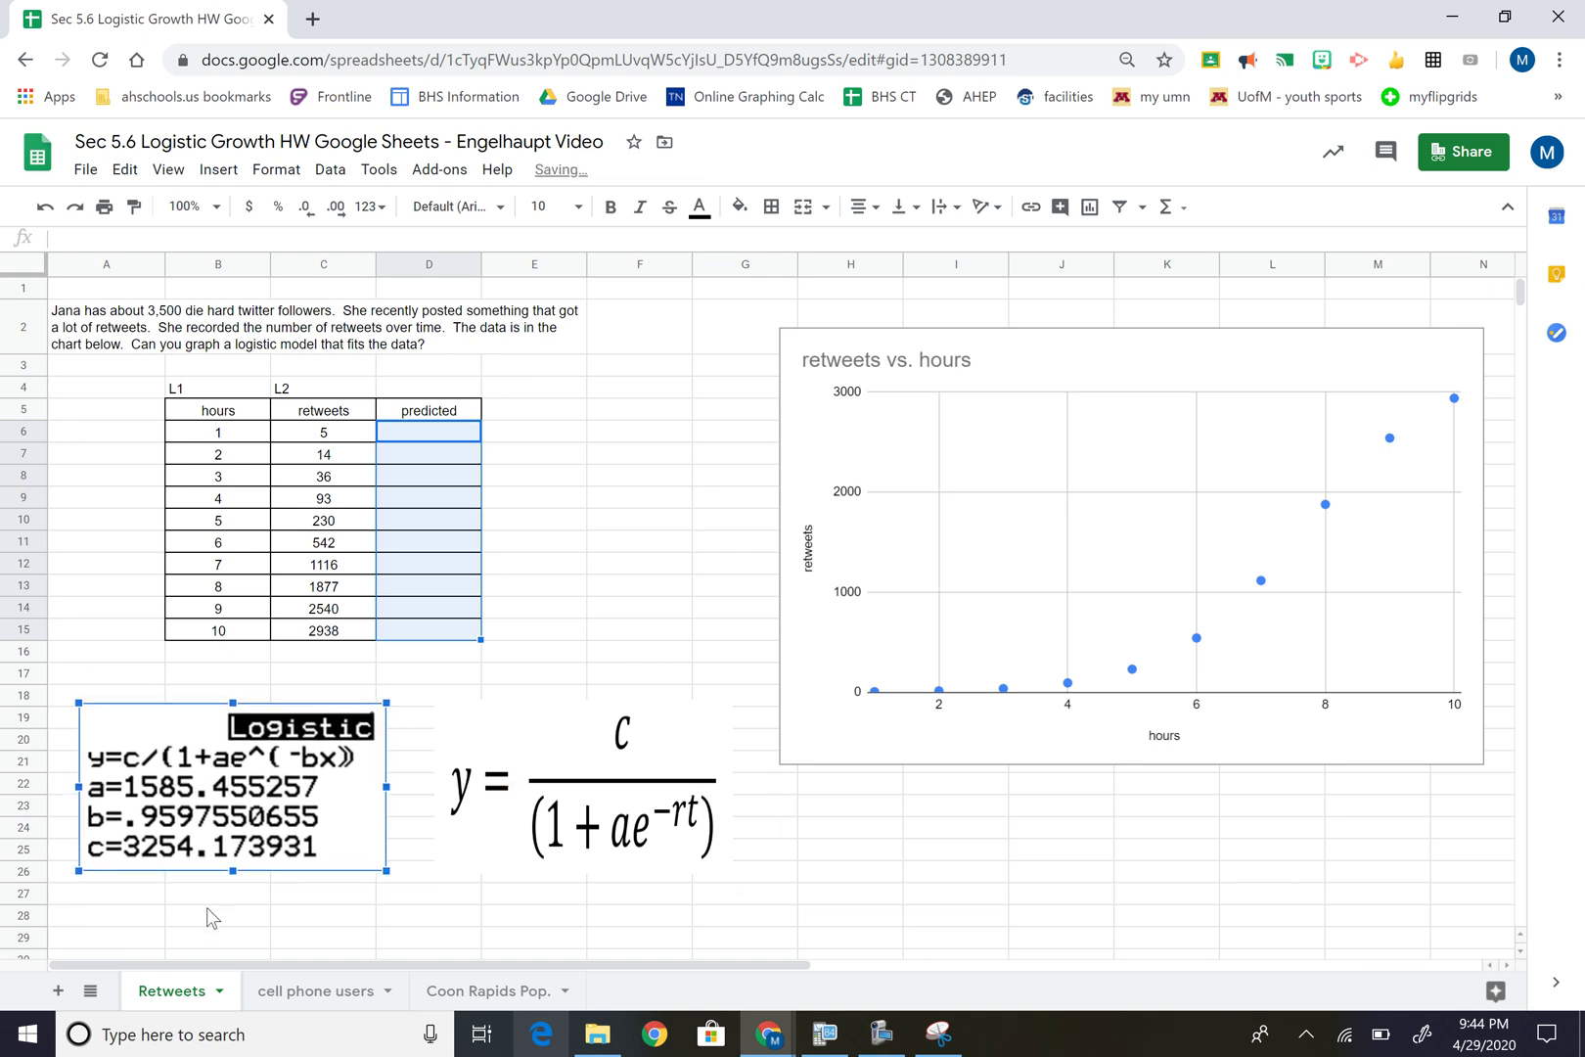
left_click_drag(529, 795, 548, 756)
left_click(548, 775)
left_click(440, 920)
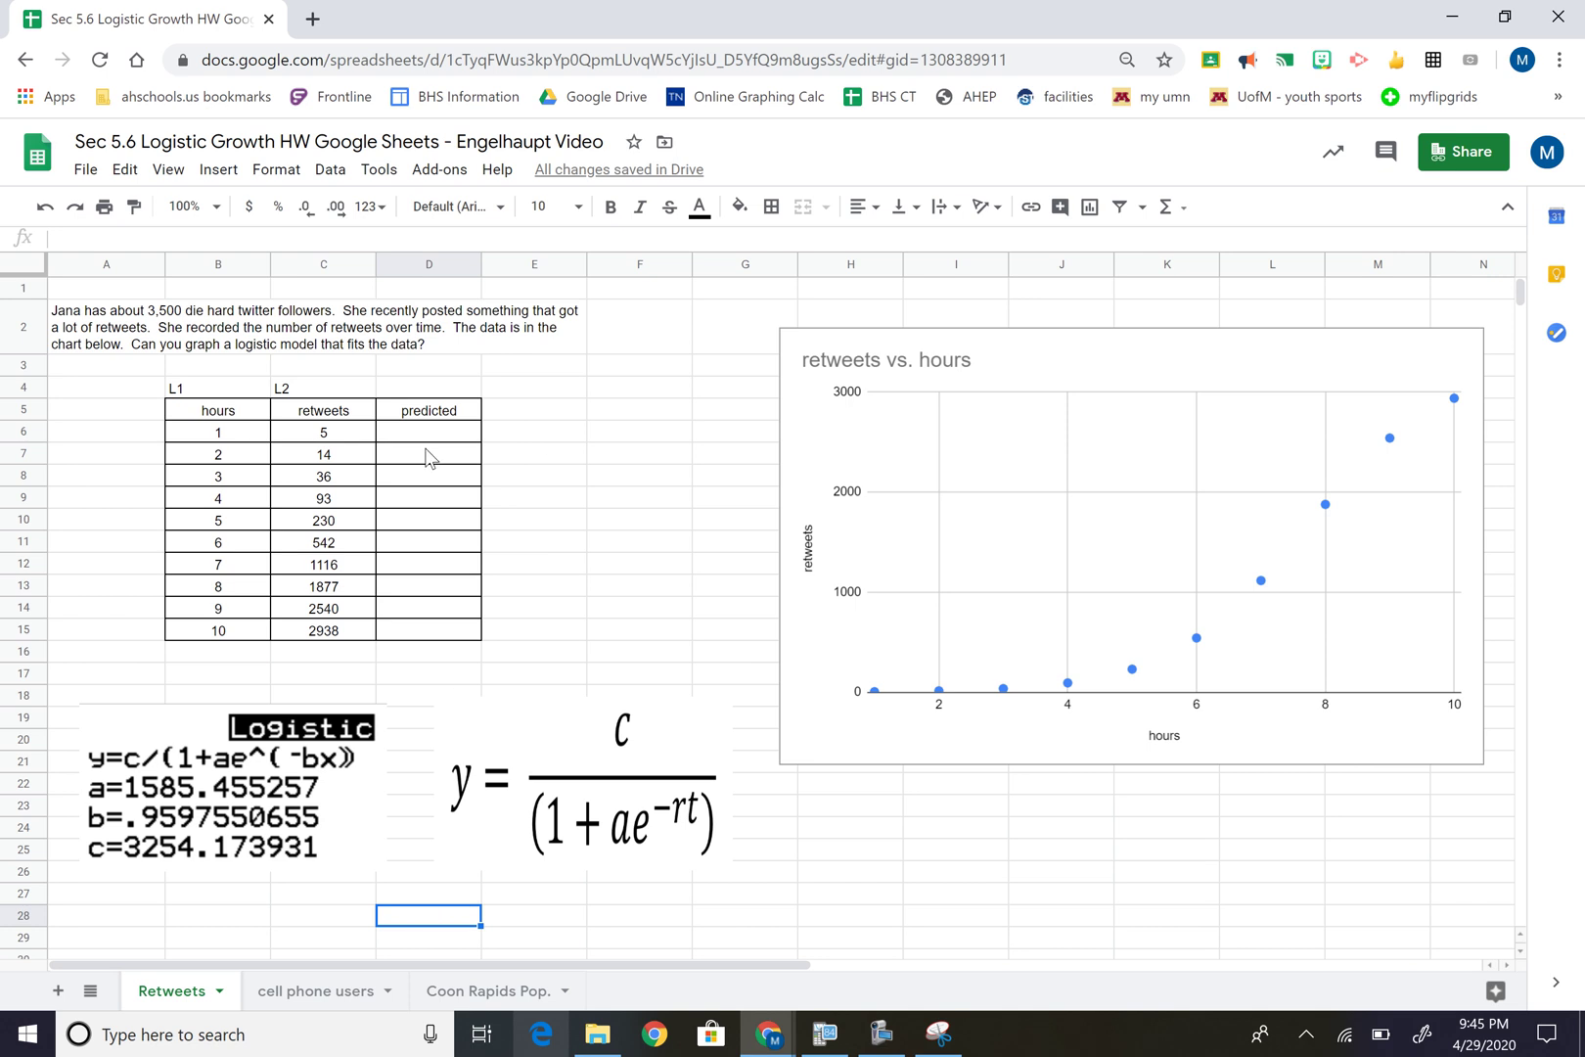
left_click(464, 434)
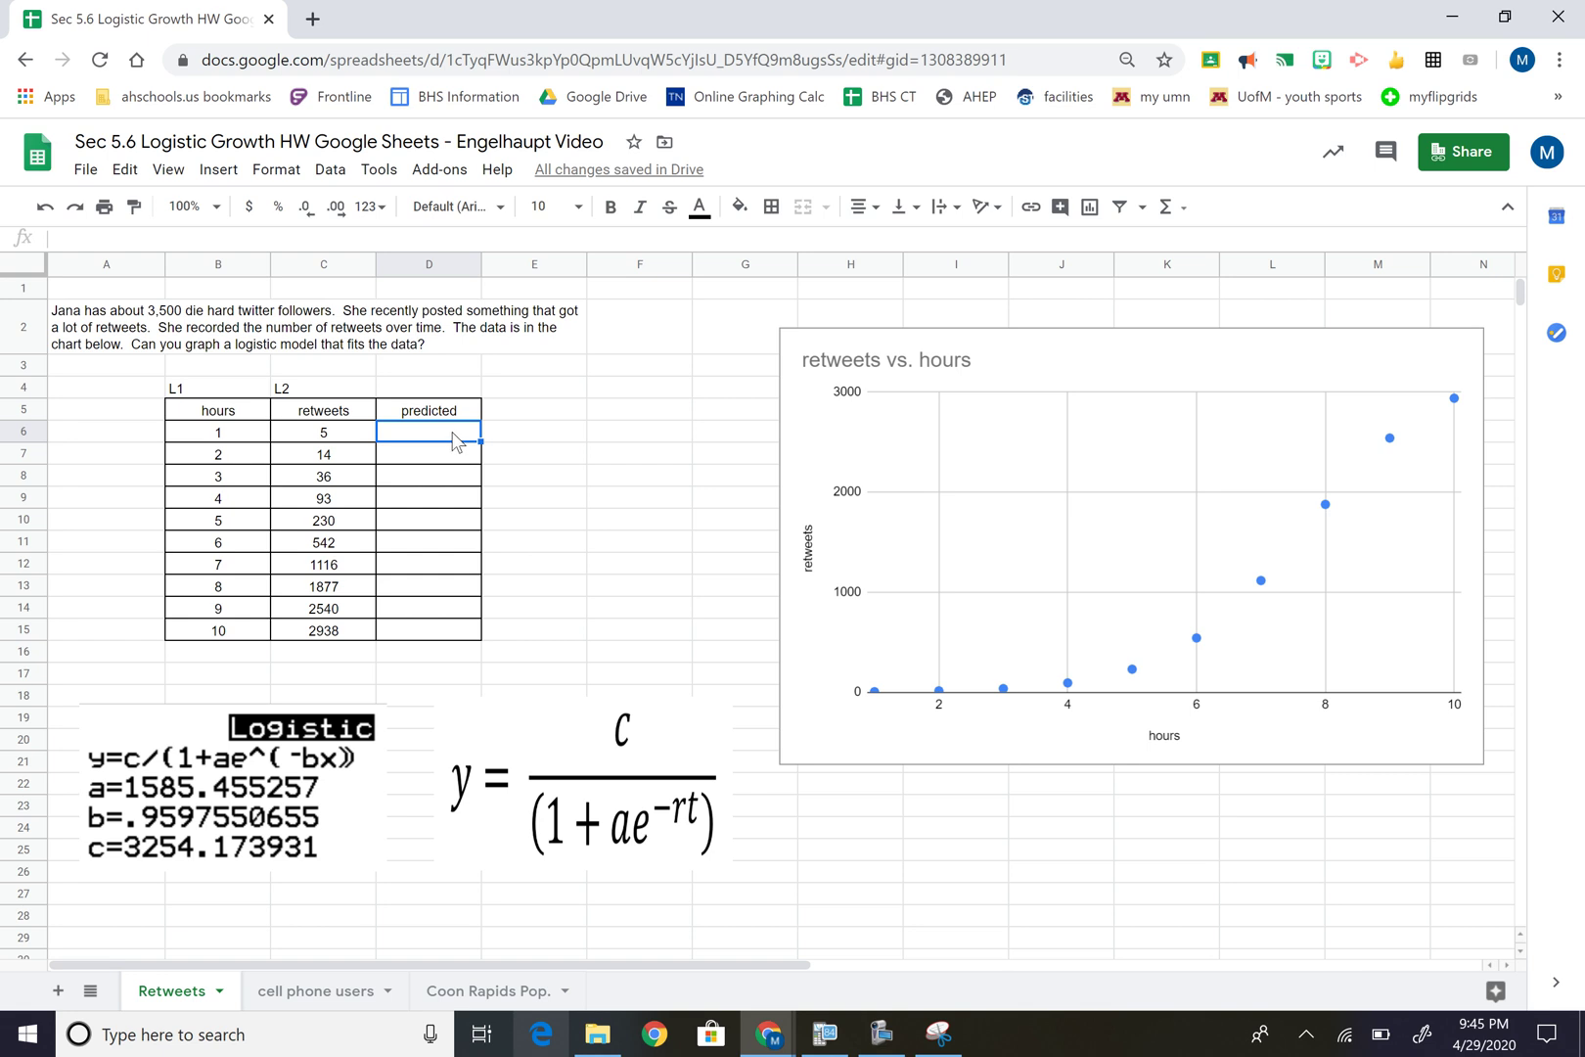
type("=")
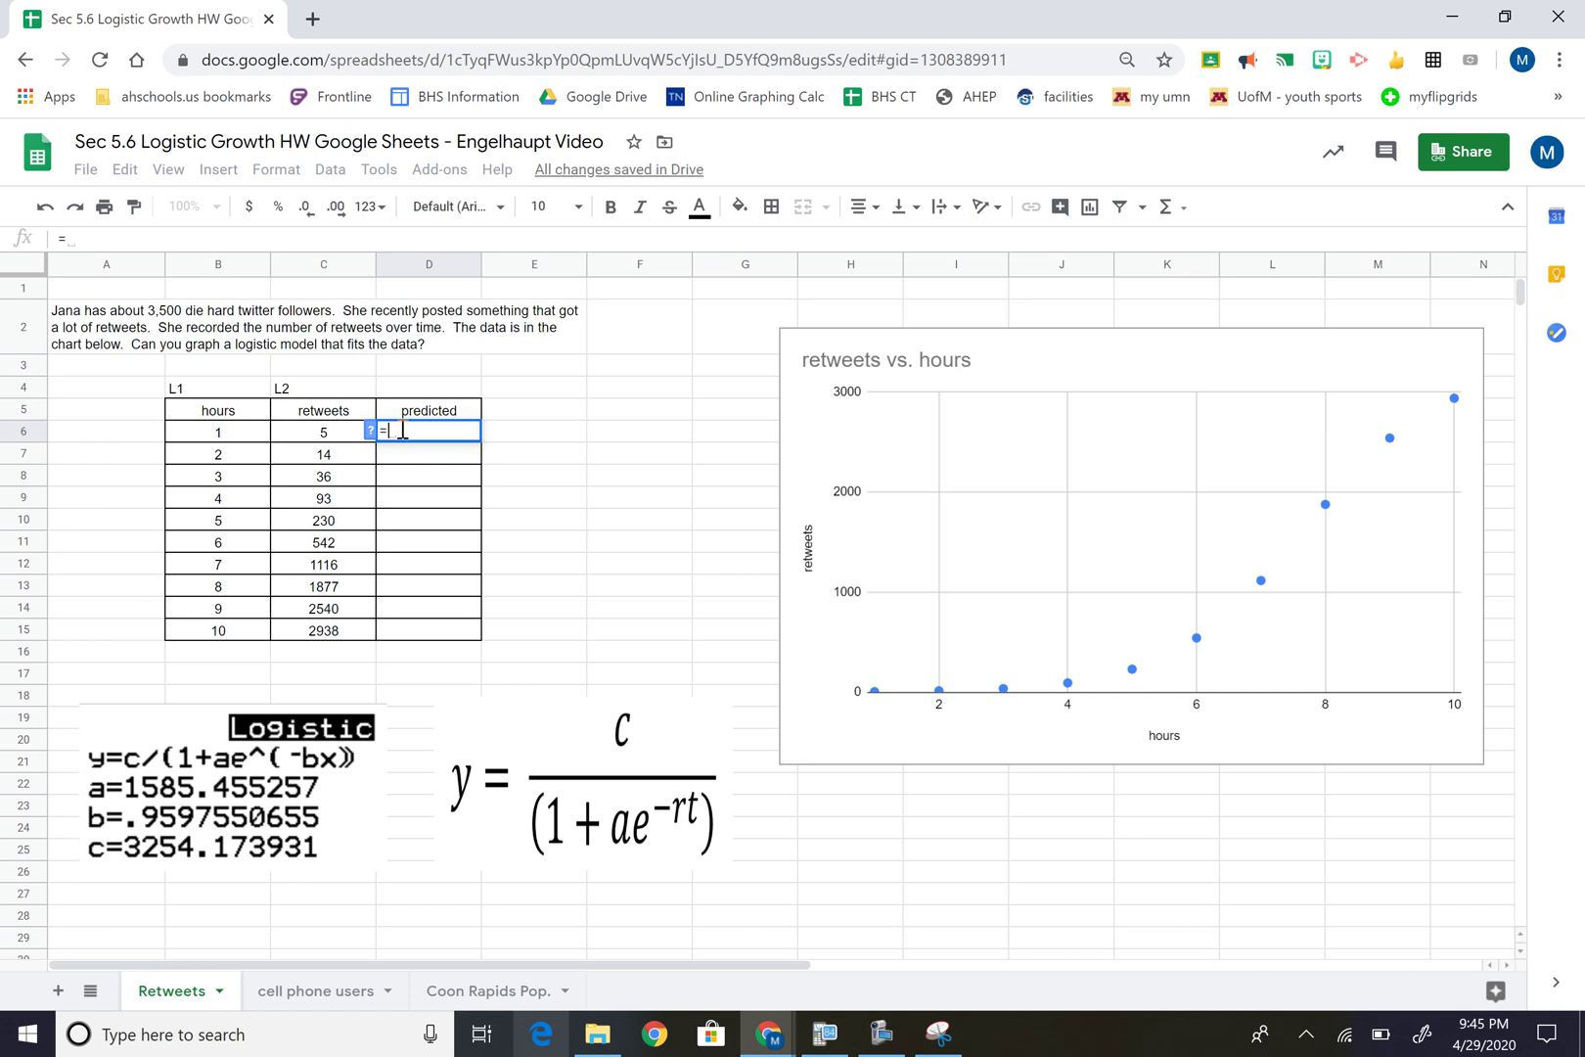
type("3254")
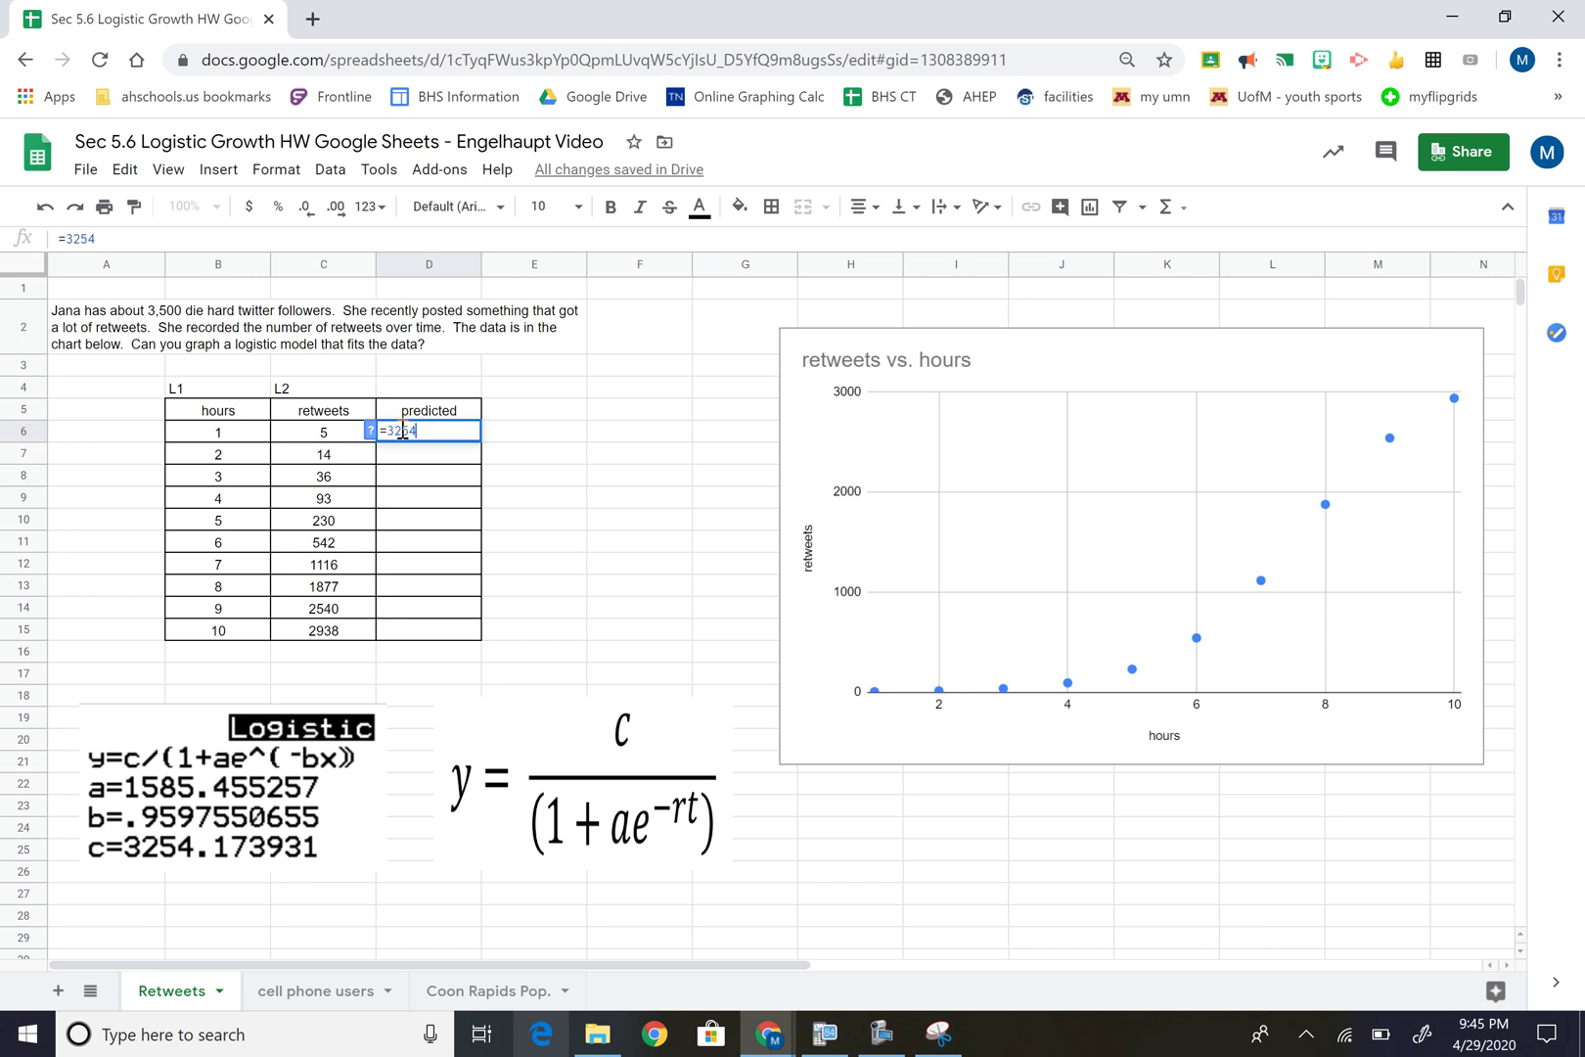
type("/")
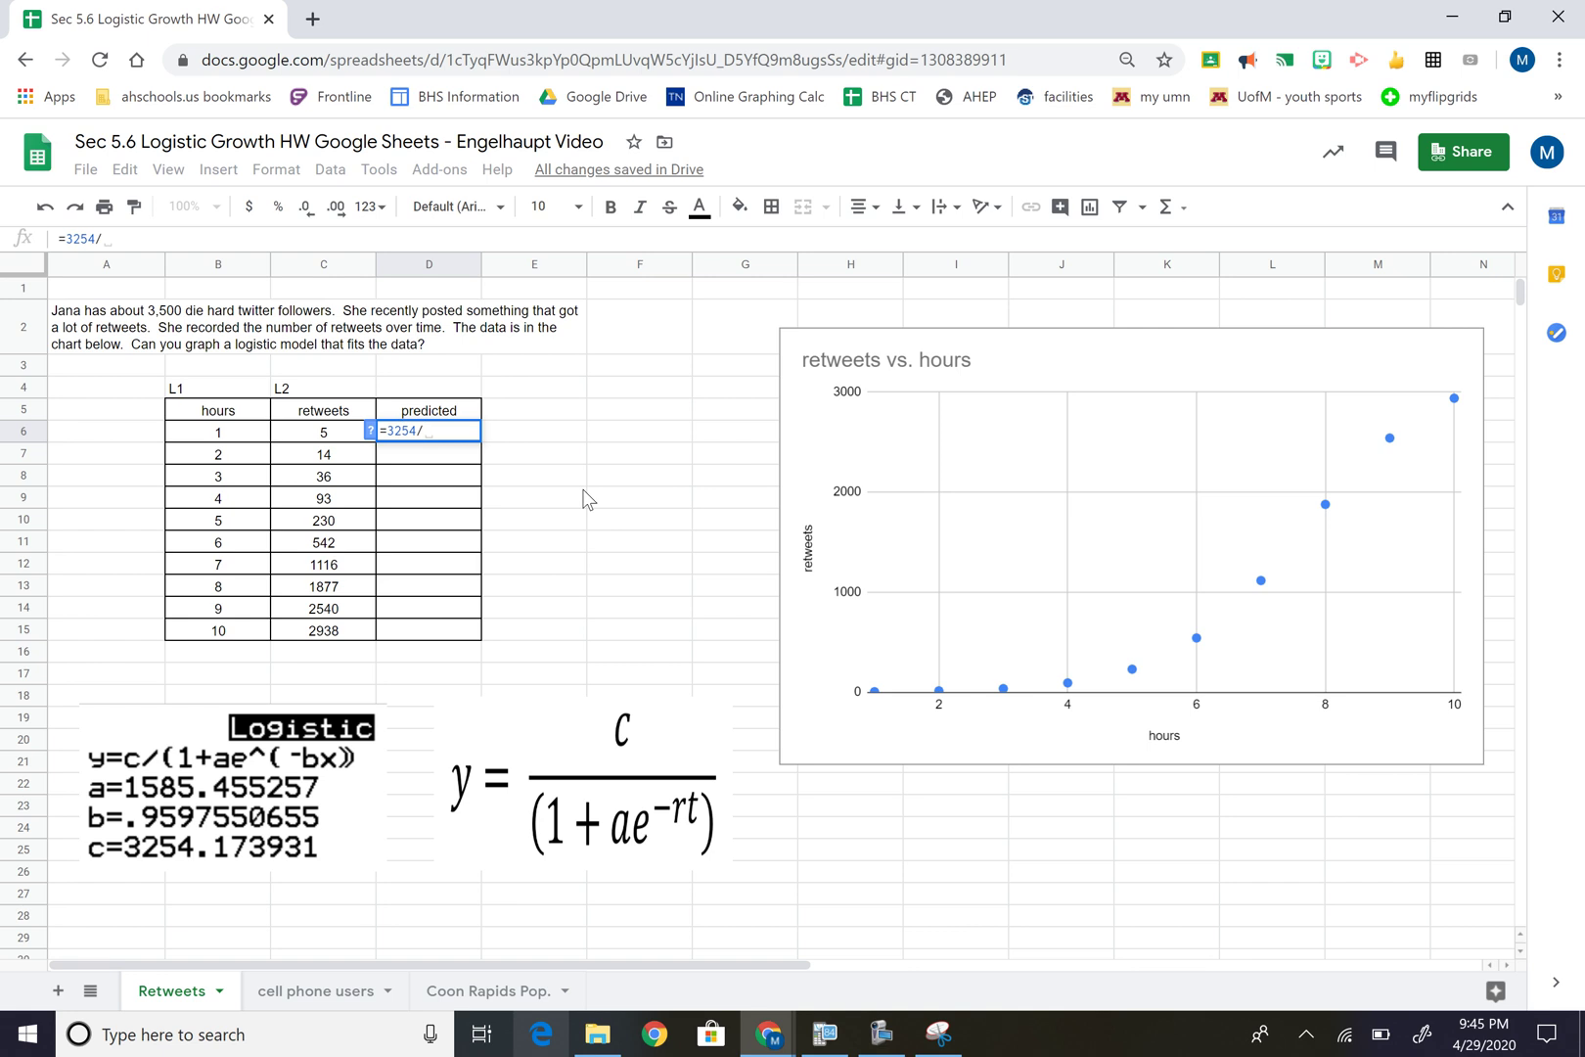
Enlarge the page so that the table and the logistic formula picture are easier to read
key("ctrl+plus")
key("ctrl+plus")
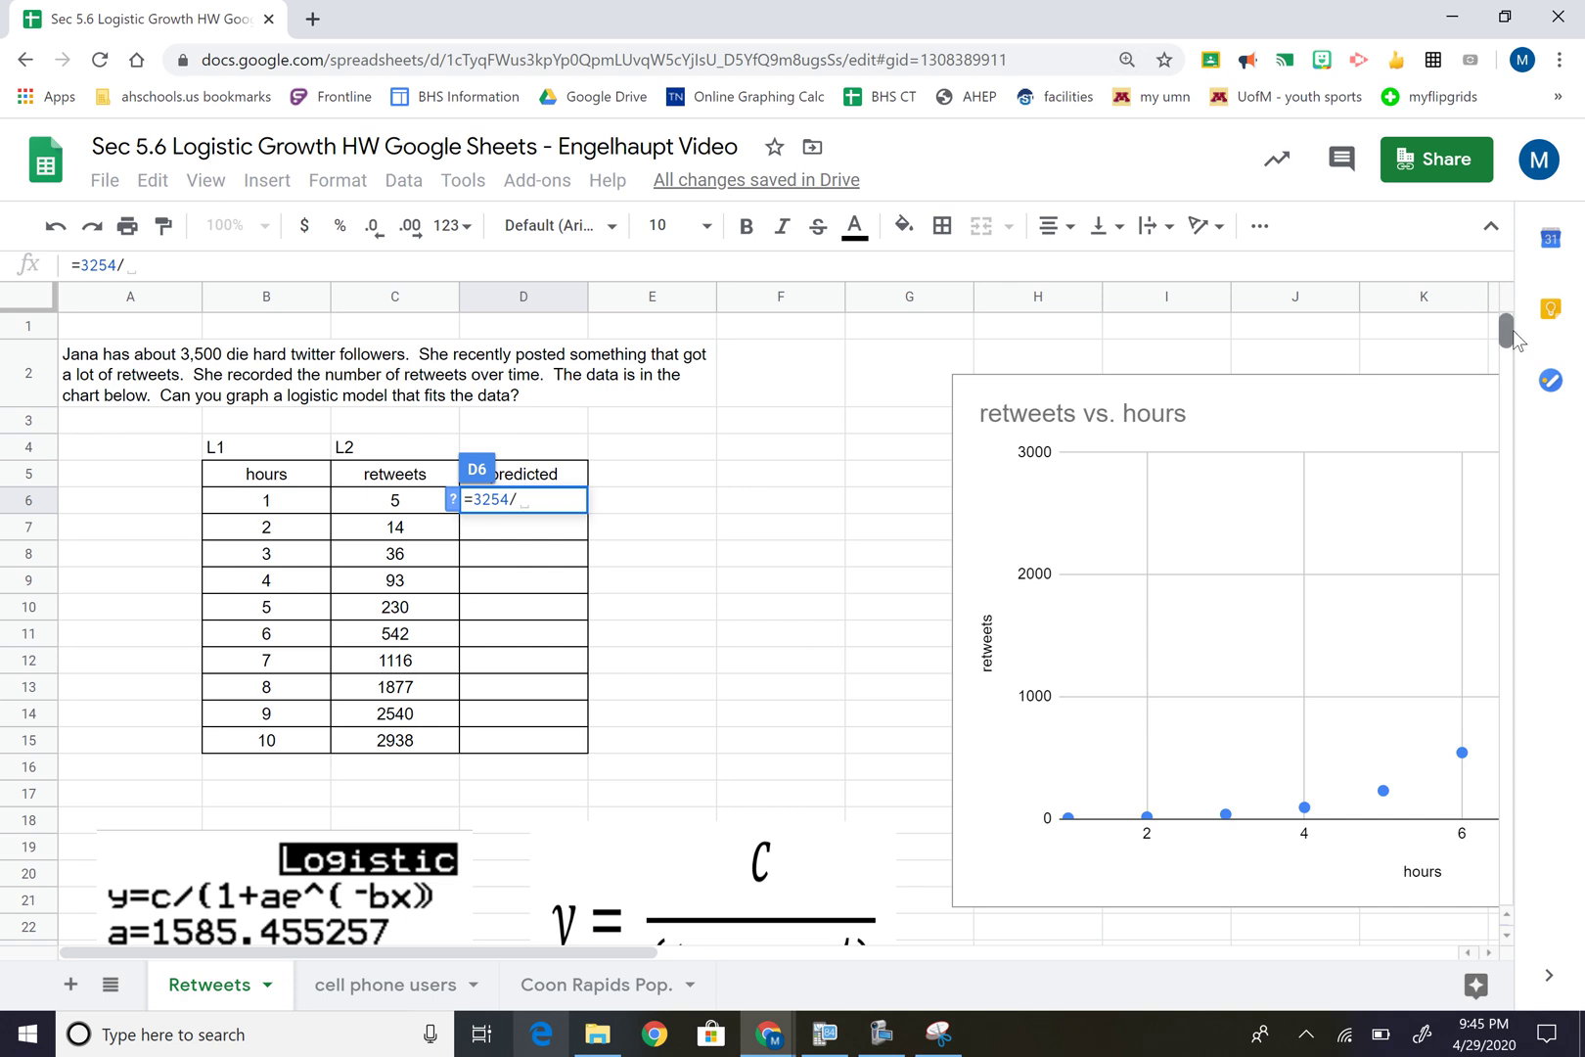
left_click_drag(1513, 331, 1517, 331)
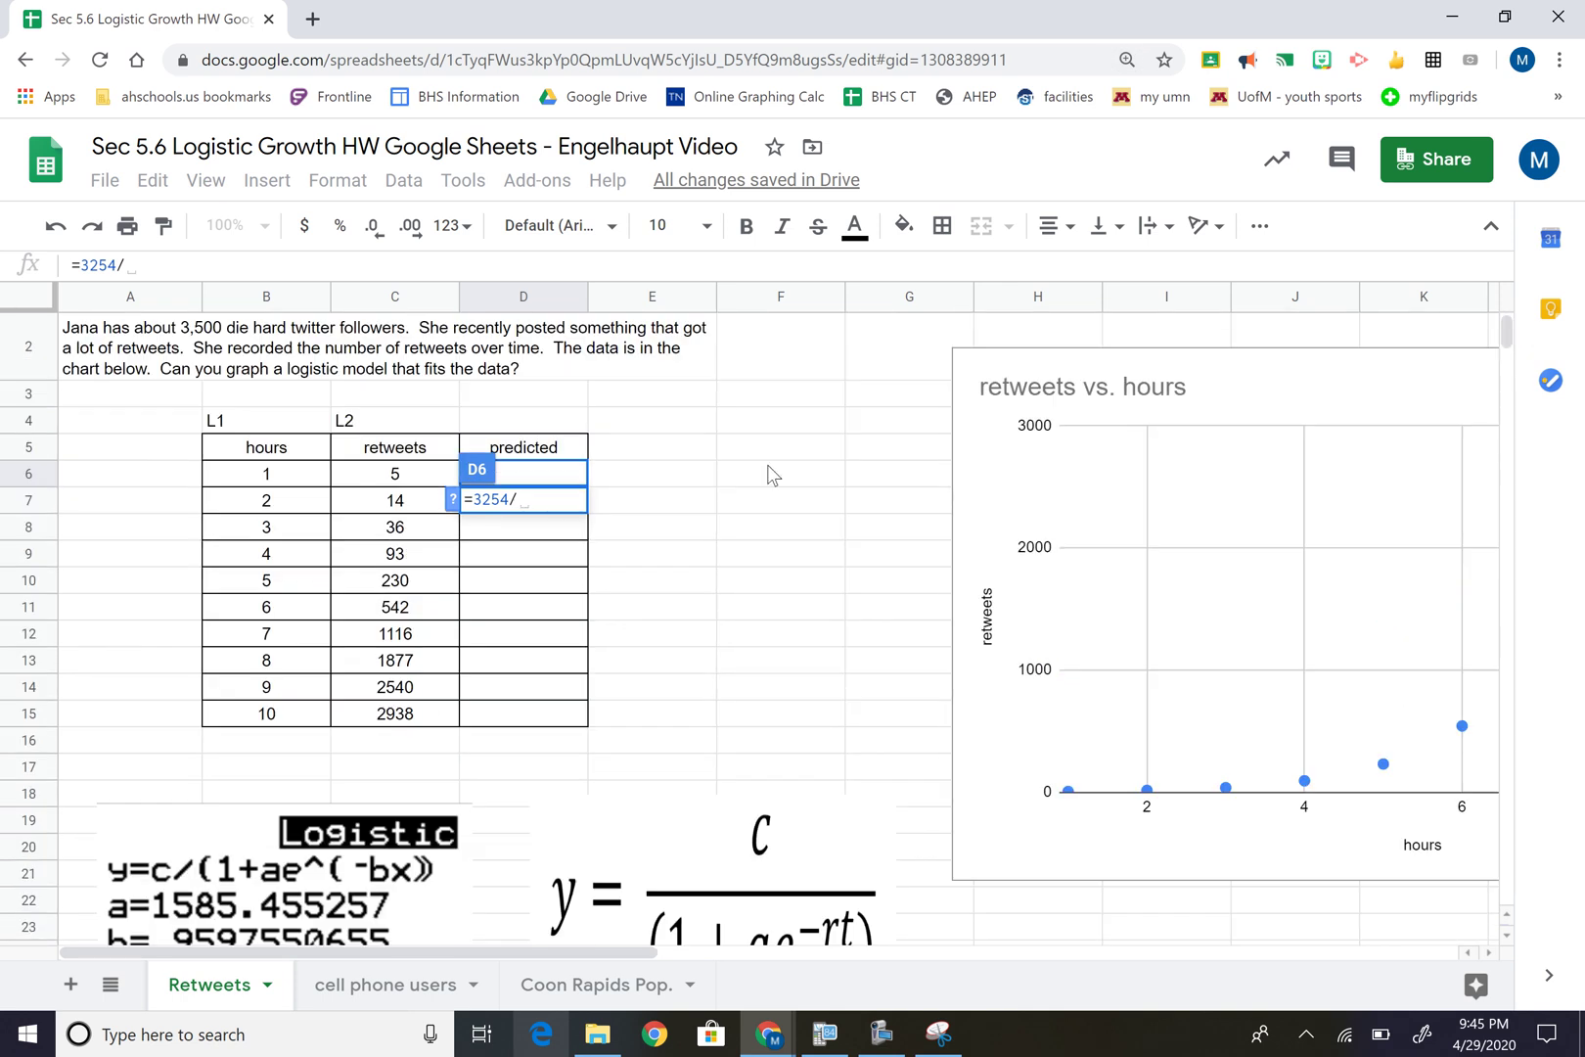
left_click(542, 481)
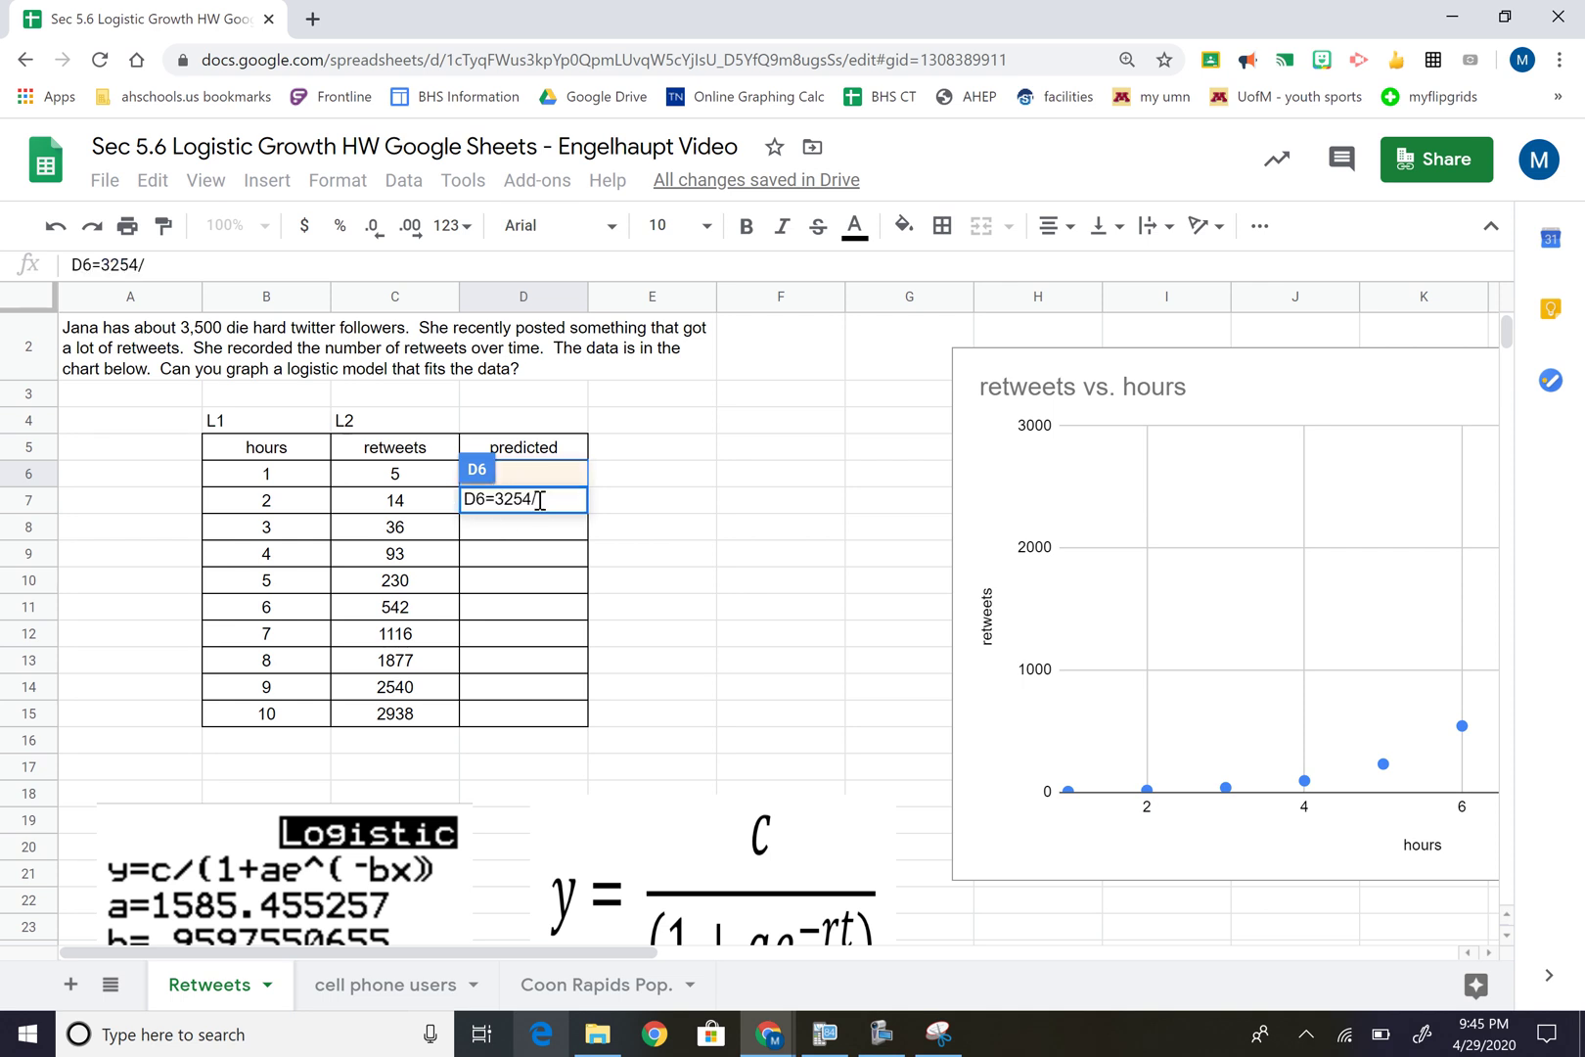
key("BackSpace")
key("BackSpace")
key("BackSpace")
key("BackSpace")
key("BackSpace")
key("BackSpace")
key("BackSpace")
key("BackSpace")
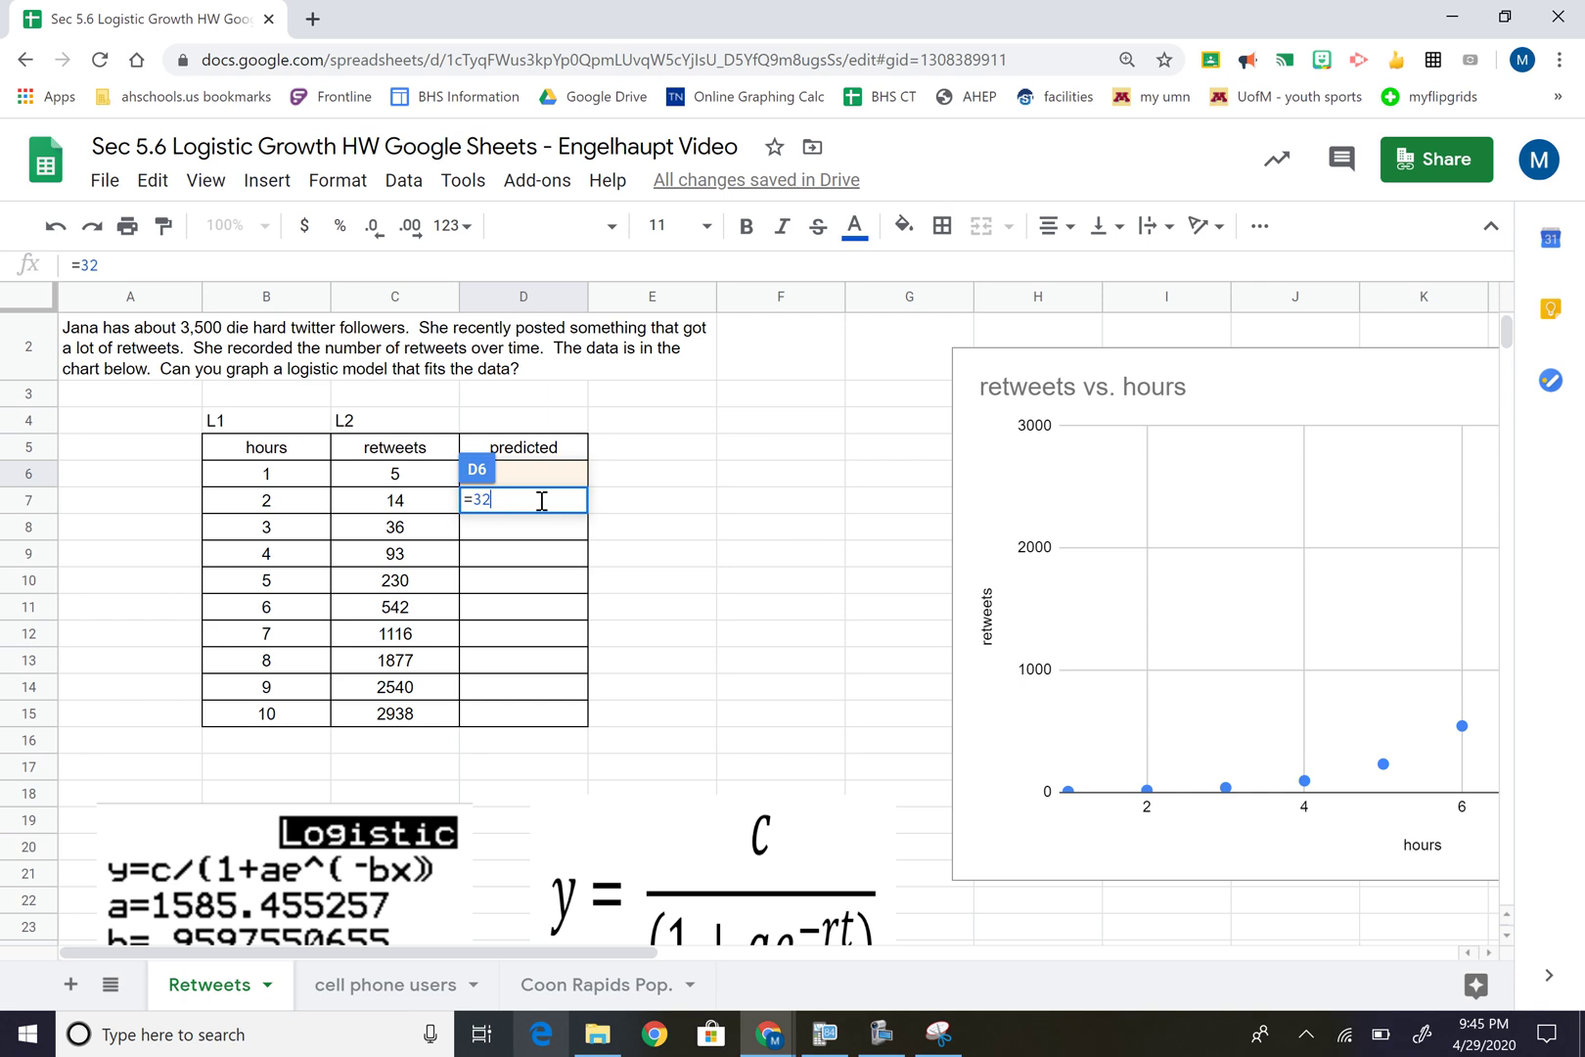
left_click(528, 583)
Enter the logistic formula =3254/(1+1585*exp(-0.96*B6)) in predicted cell D6, referencing the first hour value
left_click(533, 480)
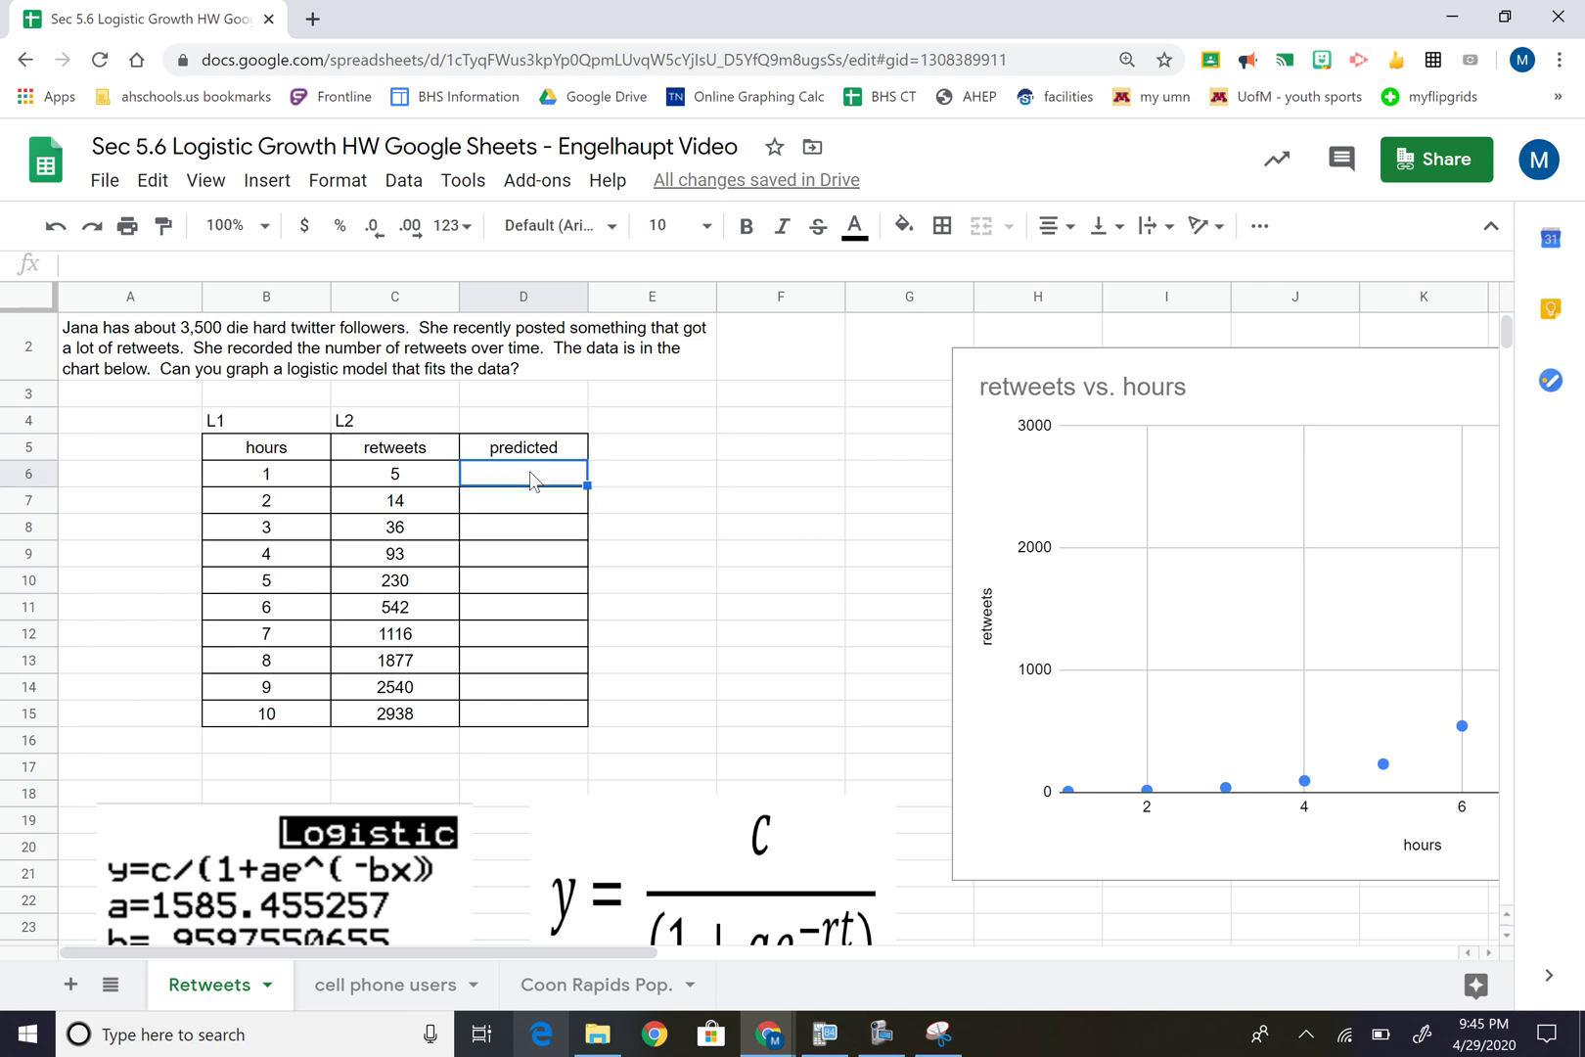
type("=")
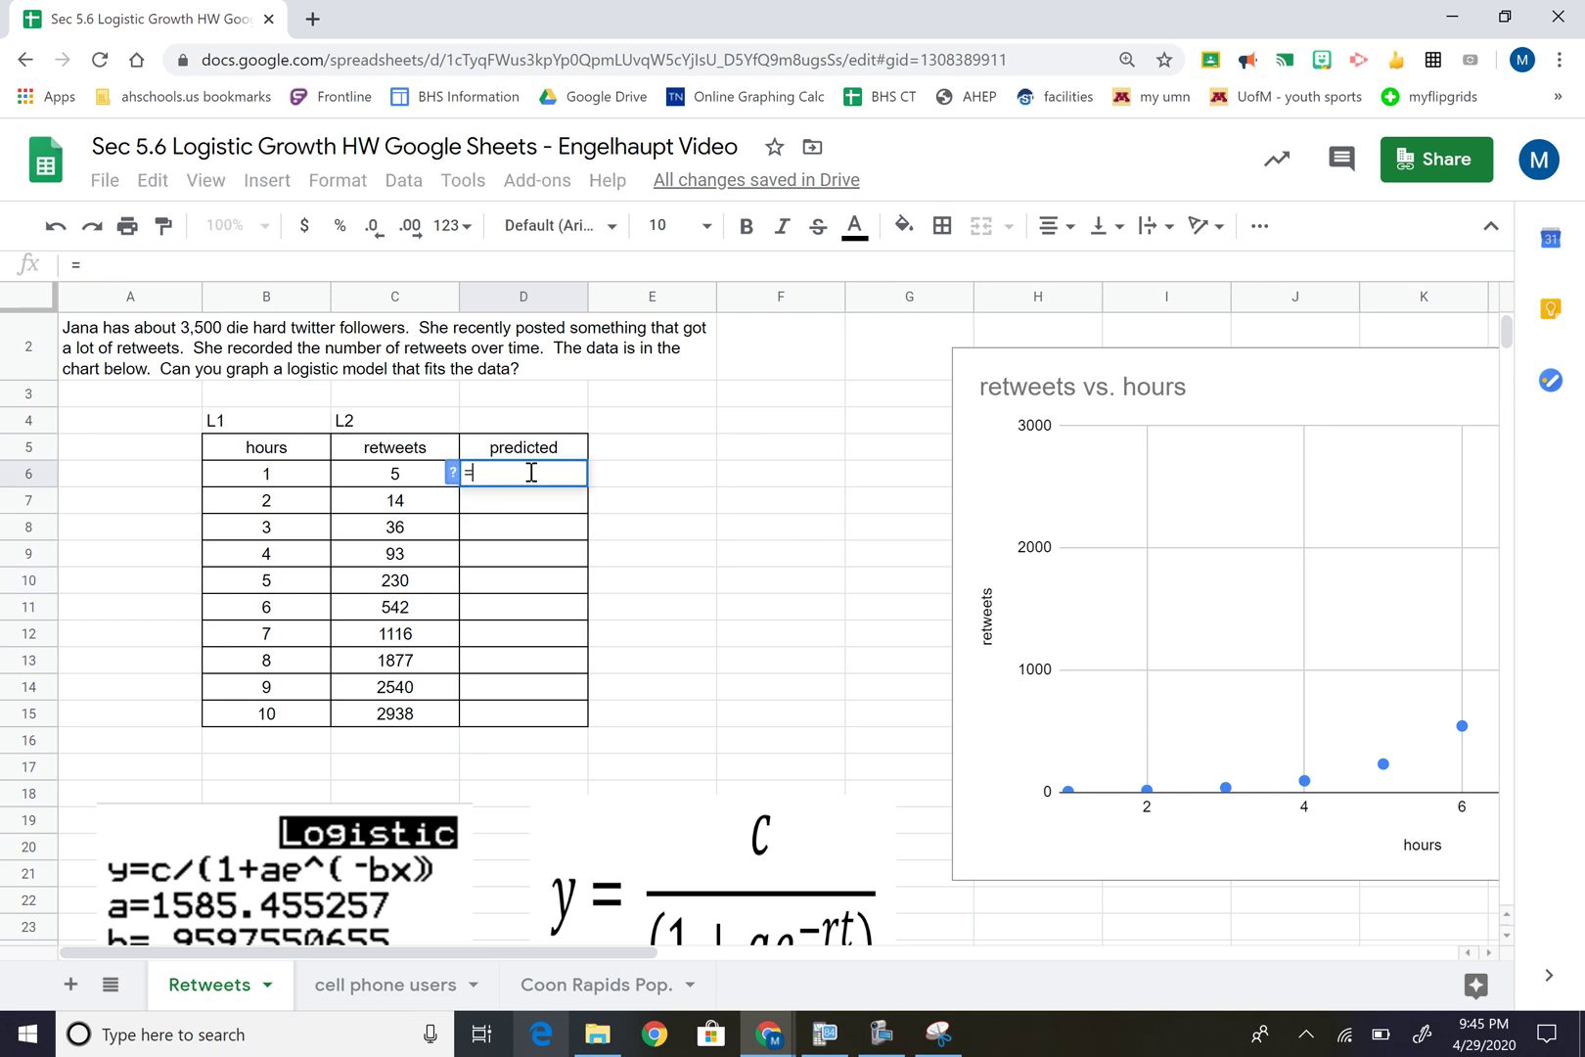
type("3254")
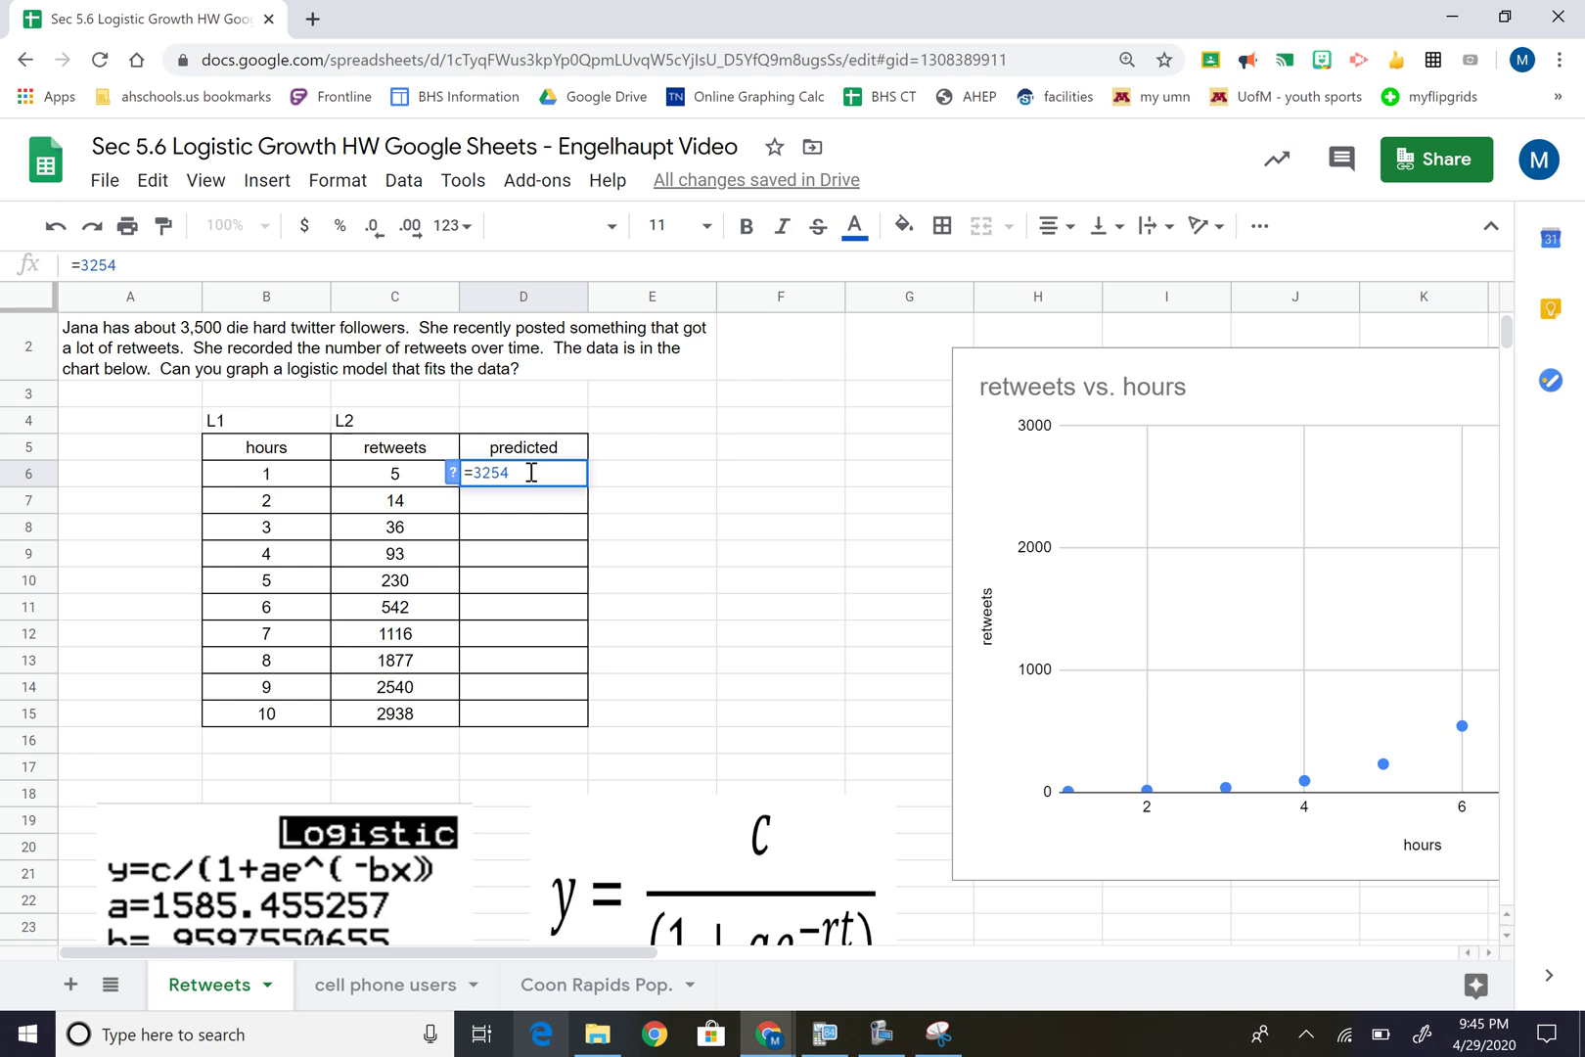
type("/")
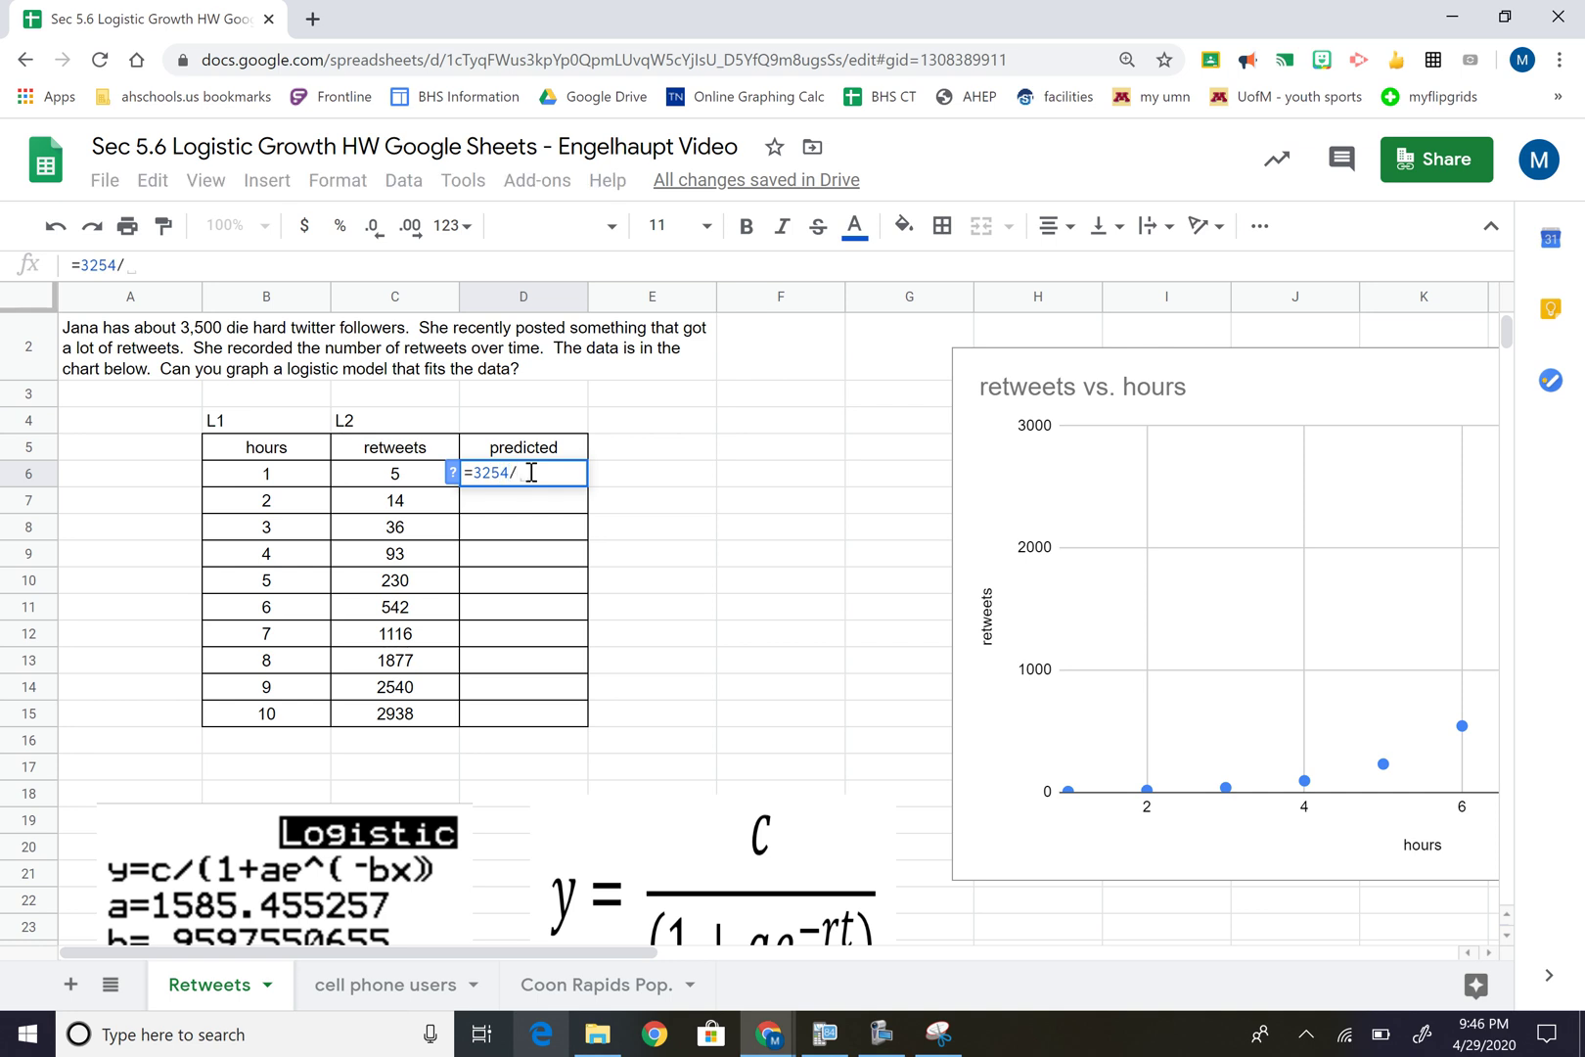
type("(1")
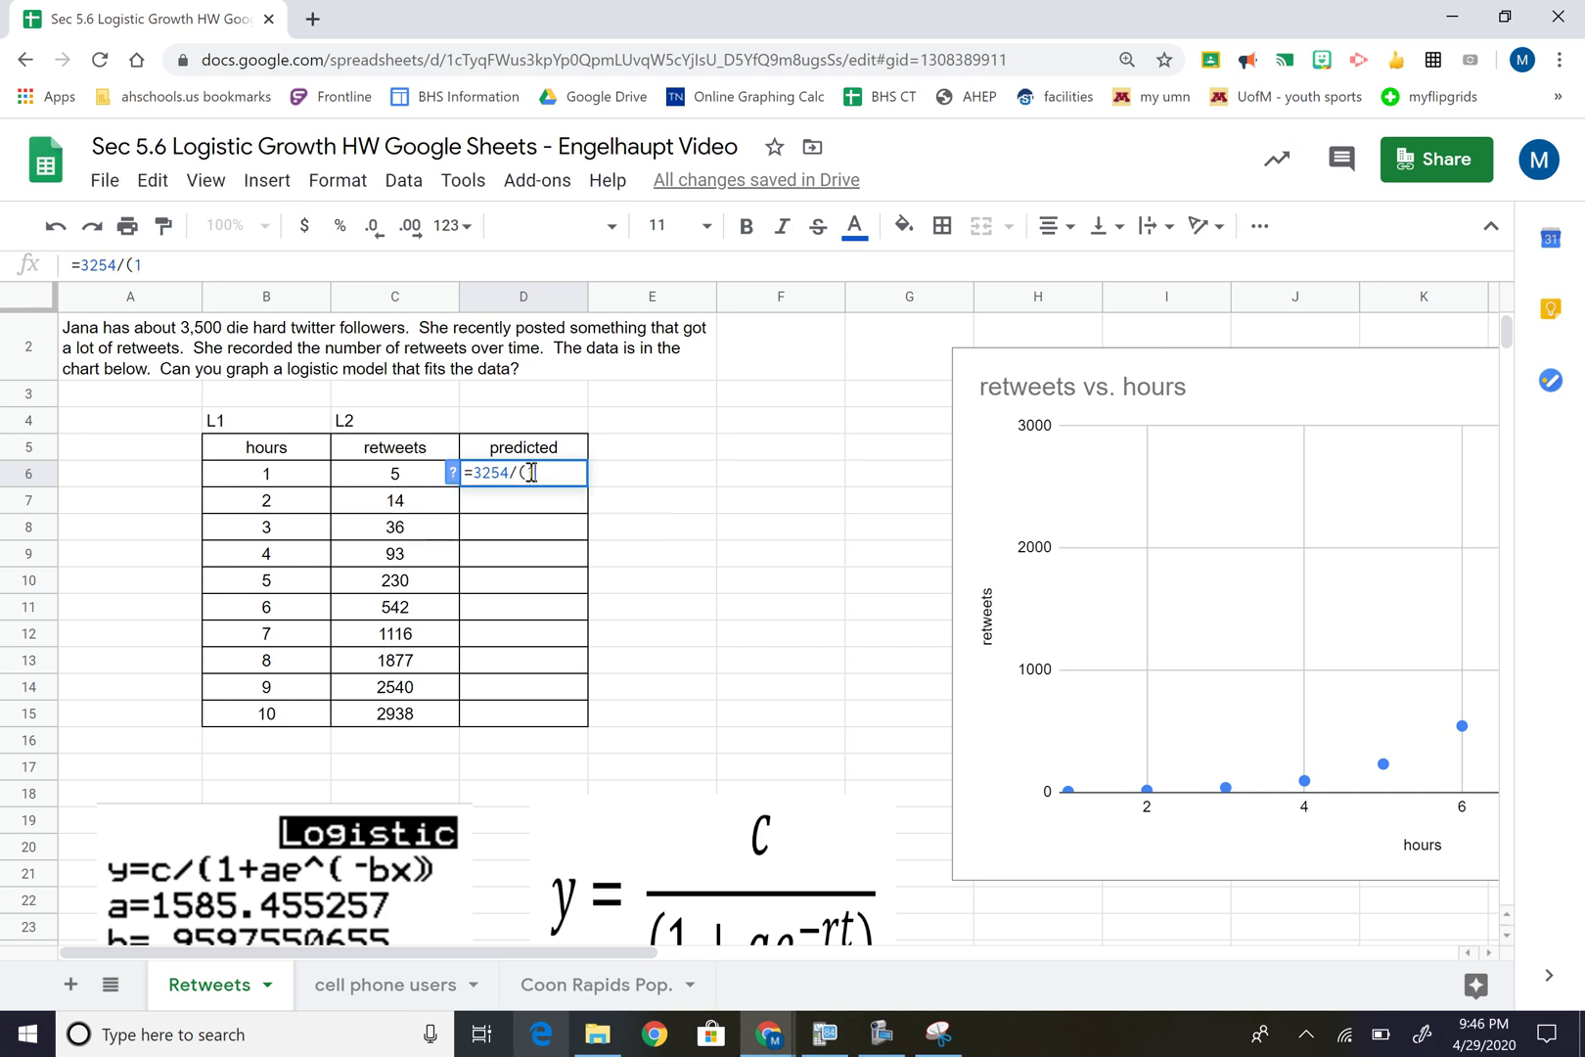
key("BackSpace")
key("BackSpace")
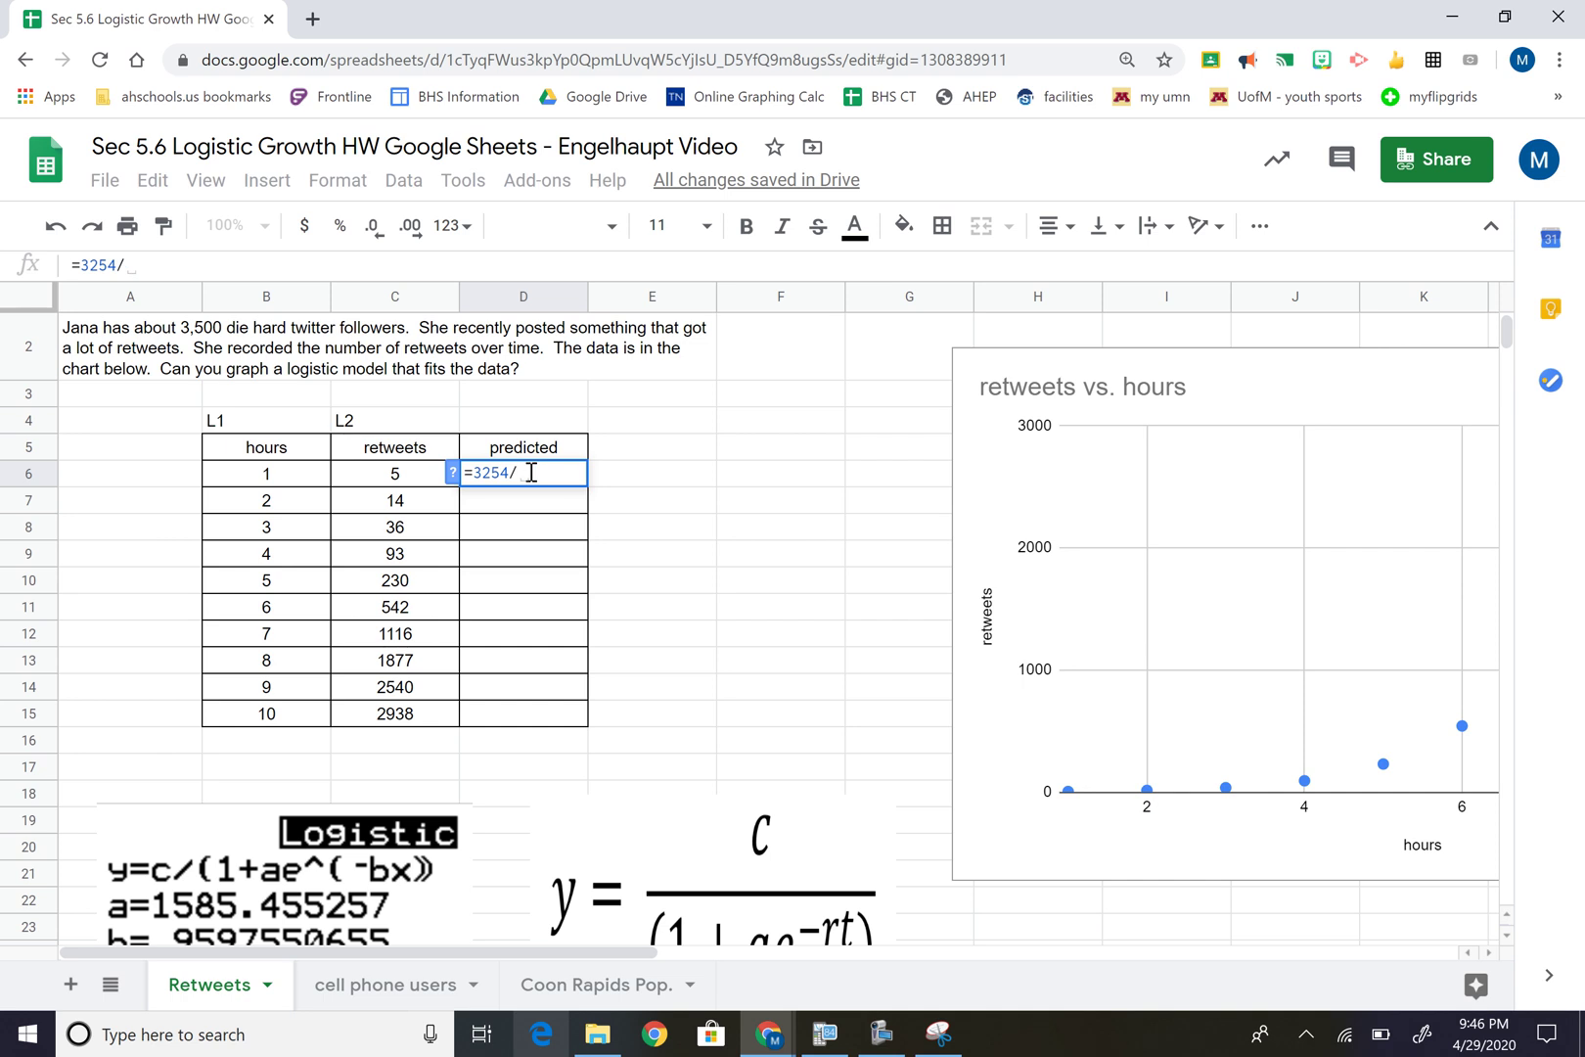
type("(1")
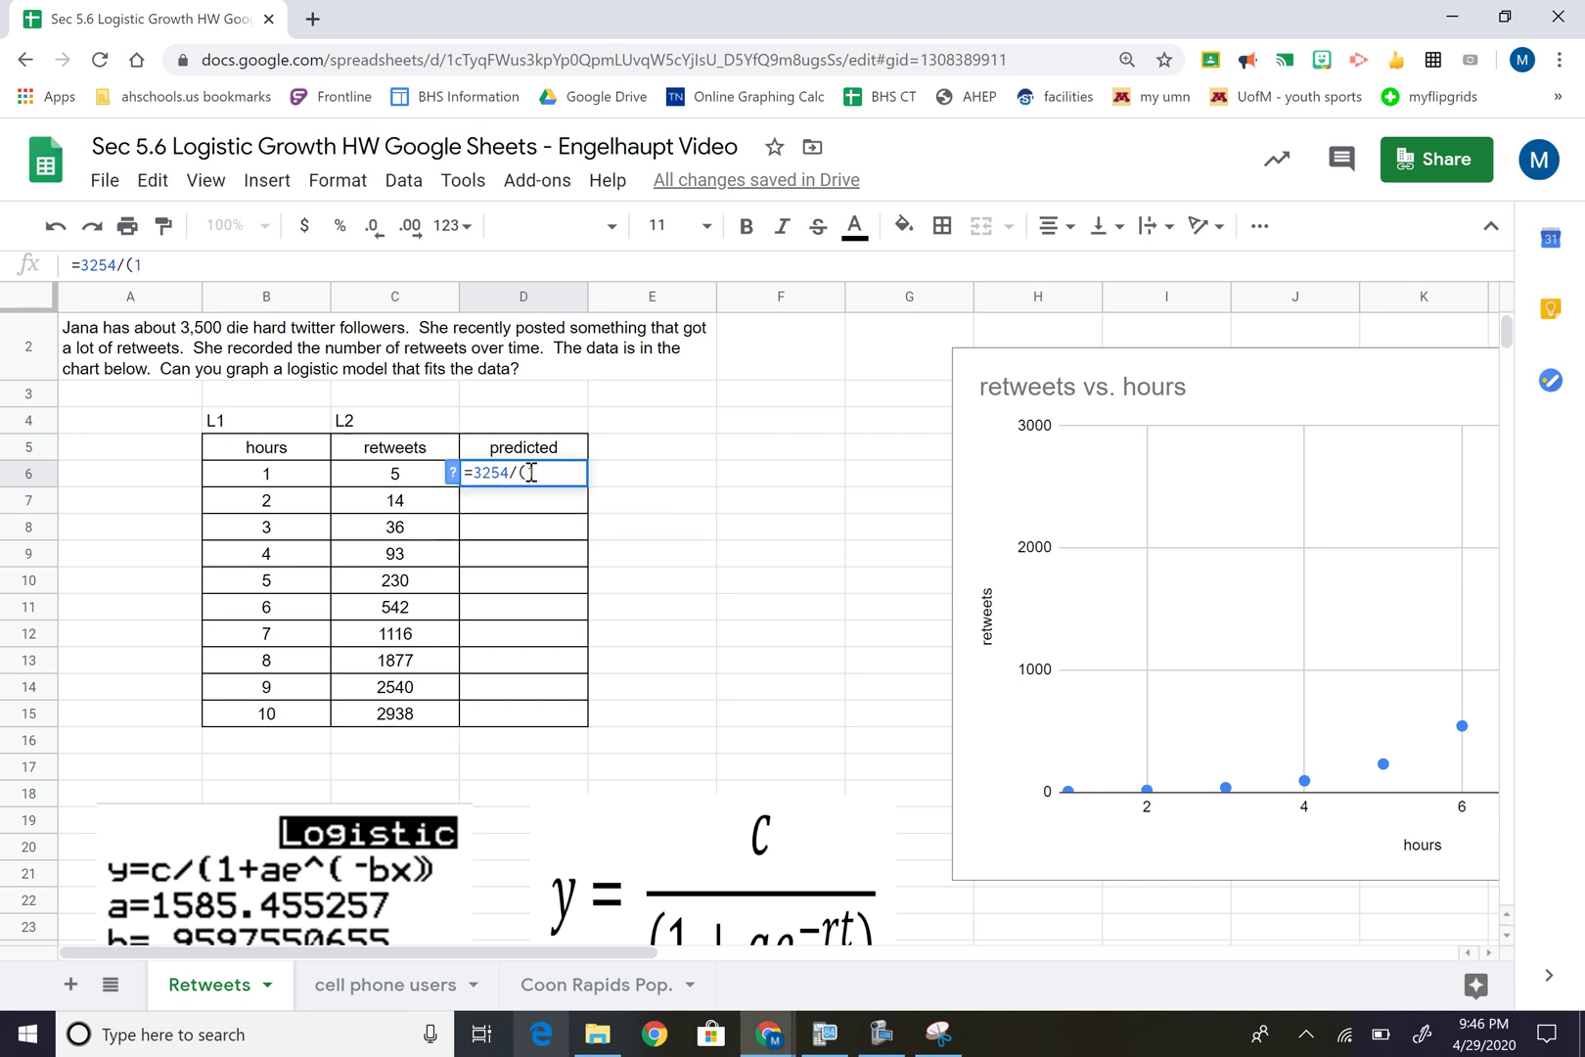
type("+")
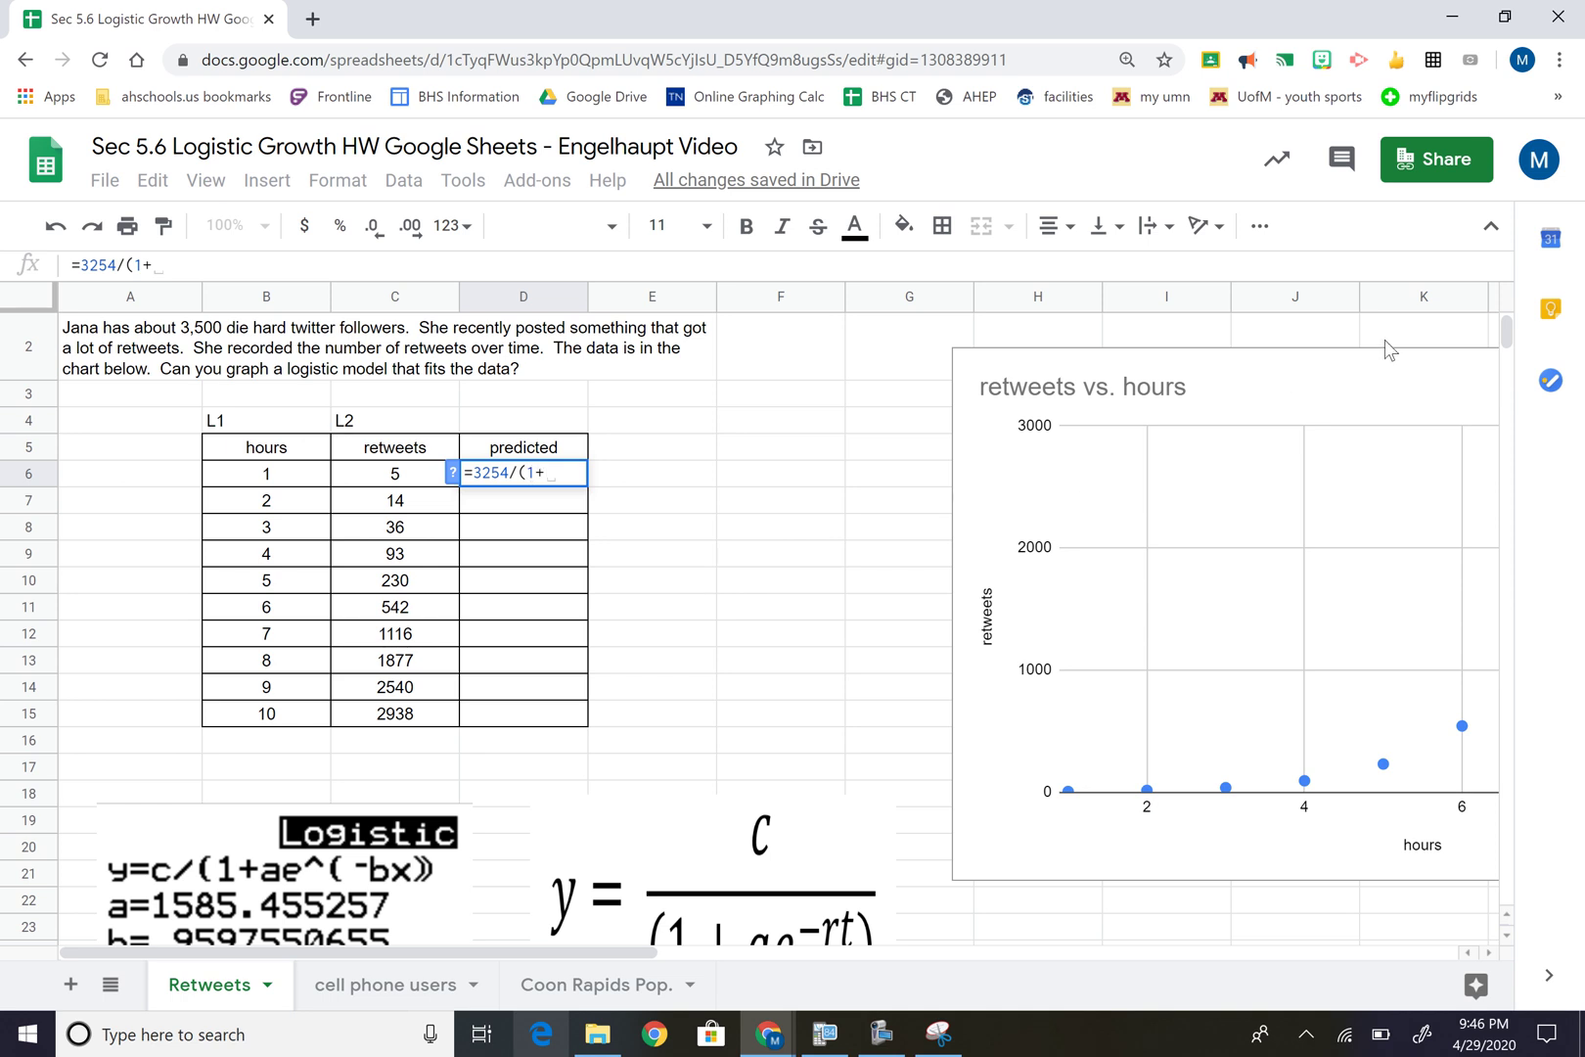
left_click(1508, 937)
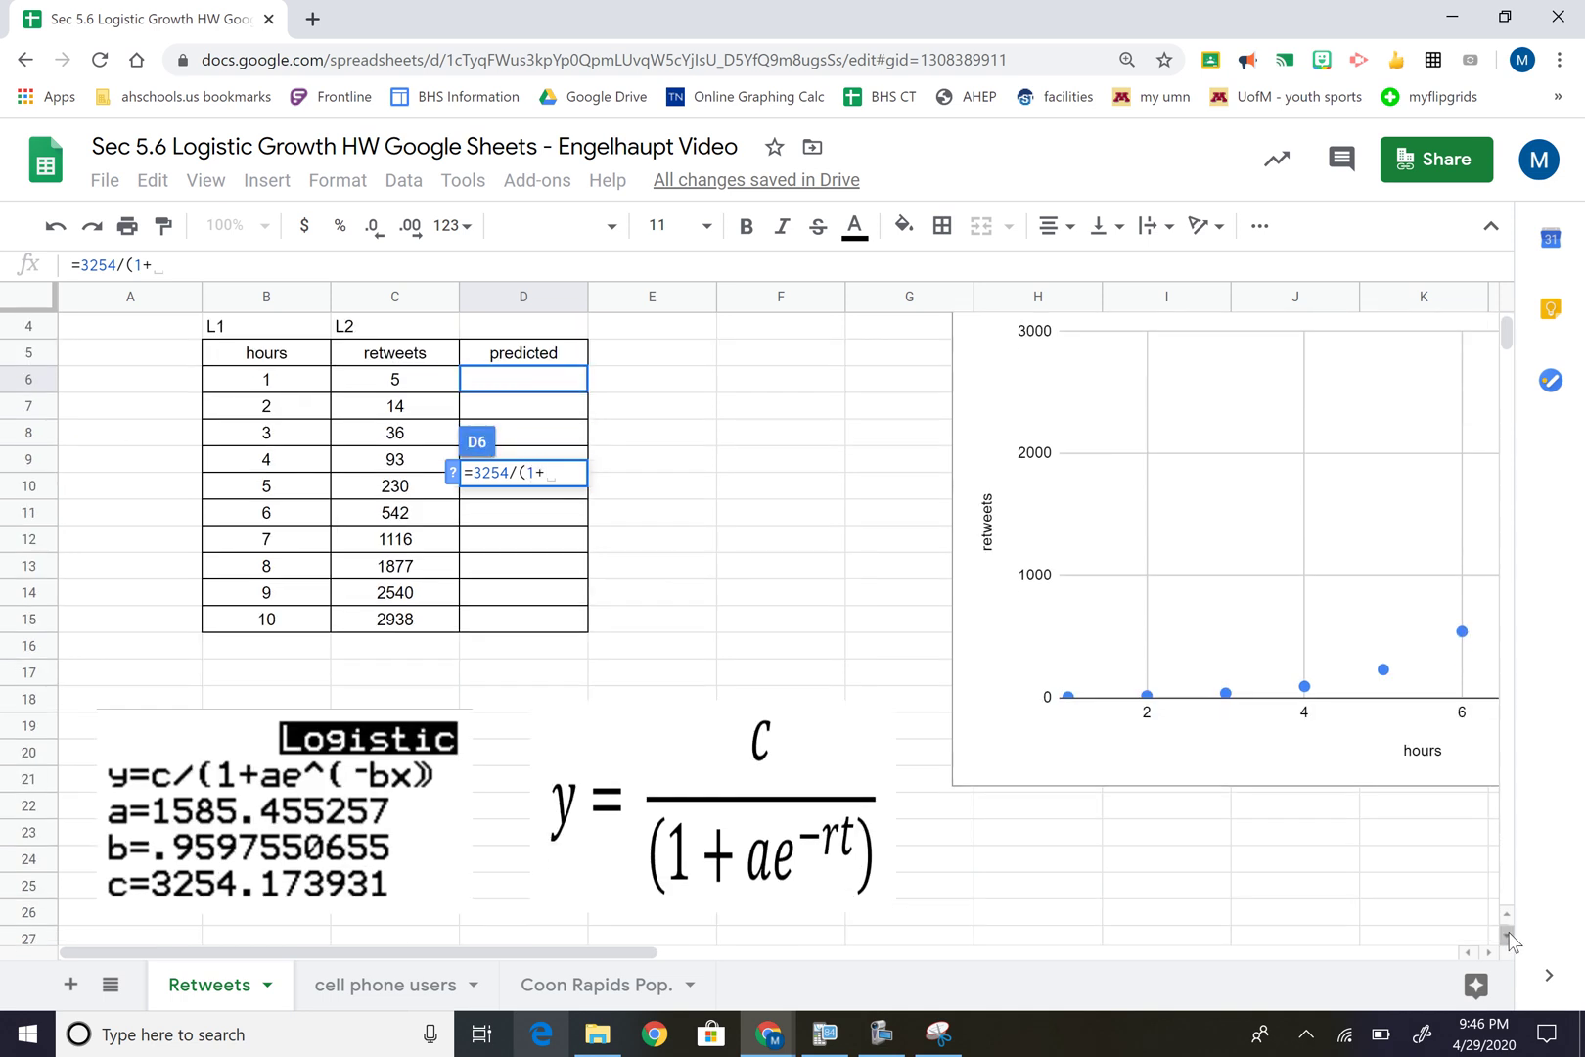
left_click(1506, 233)
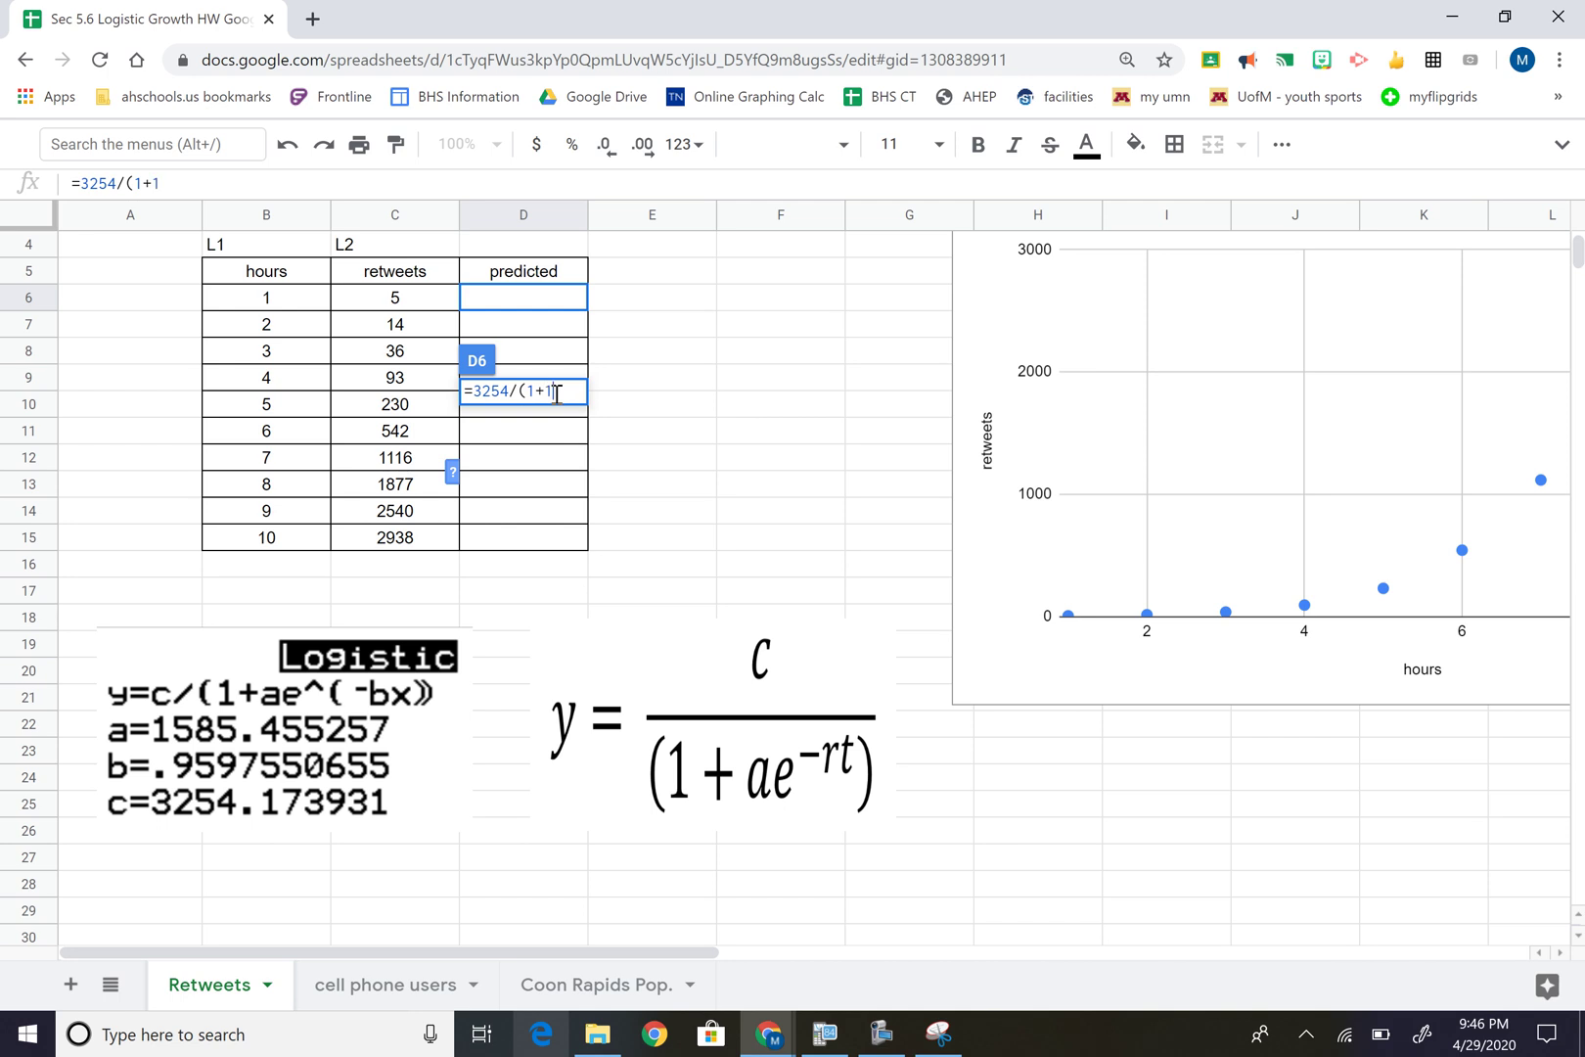
type("585*exp")
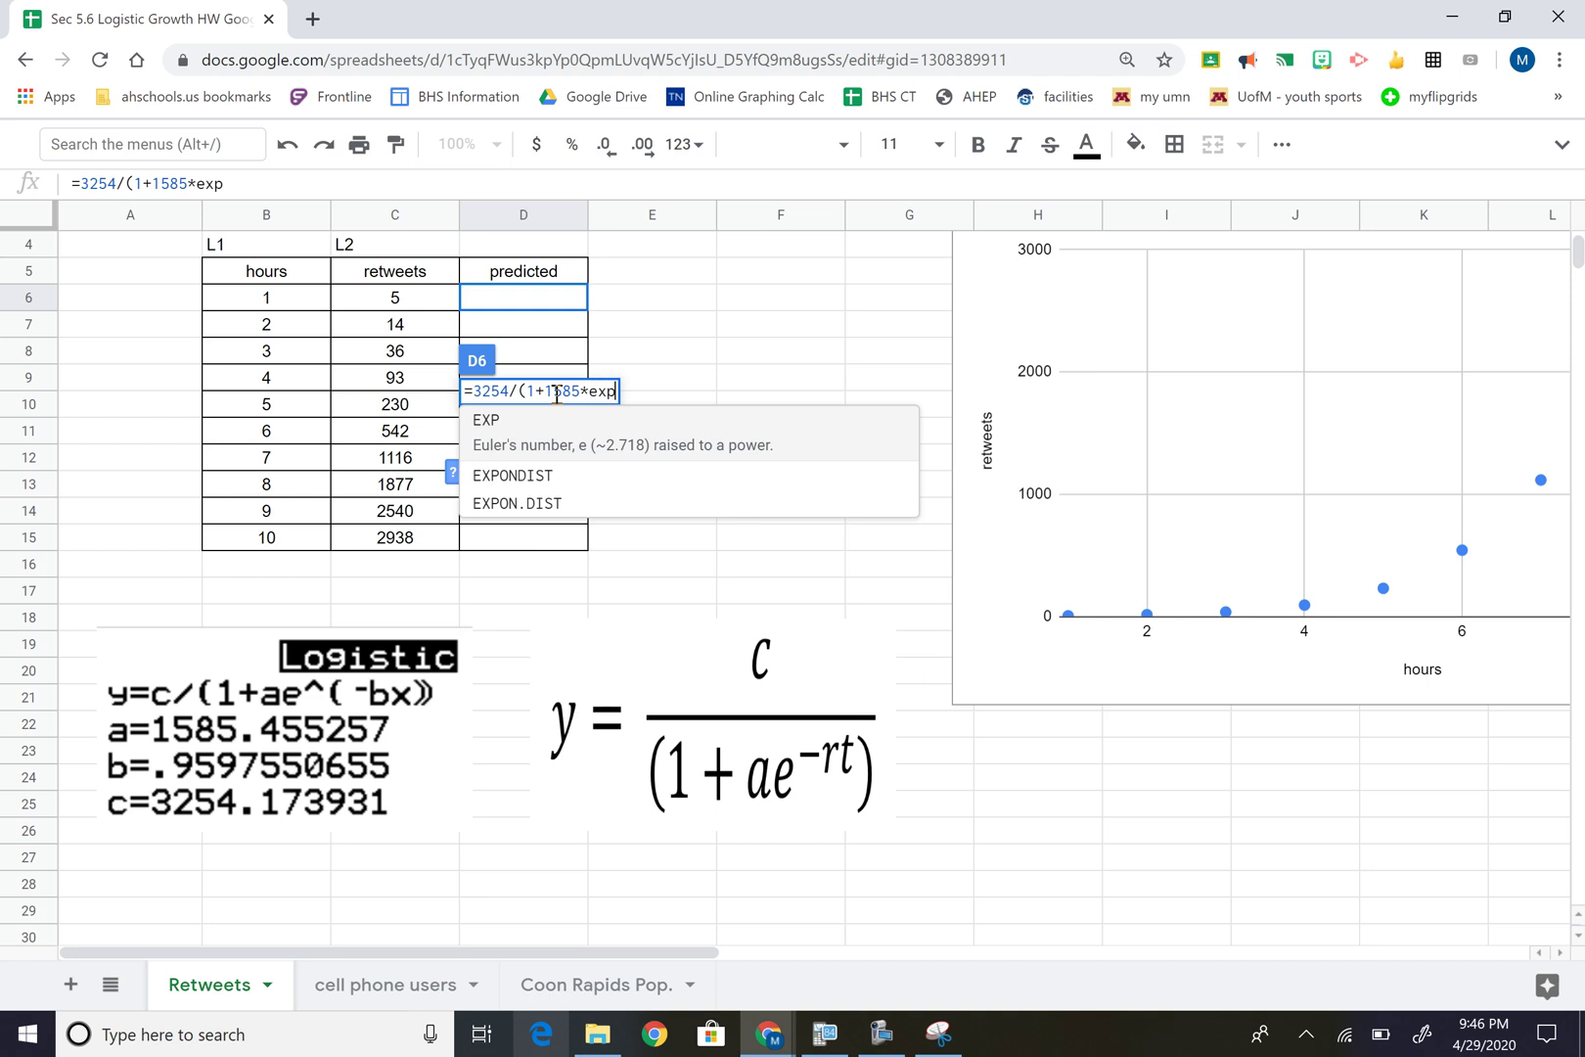
type("(")
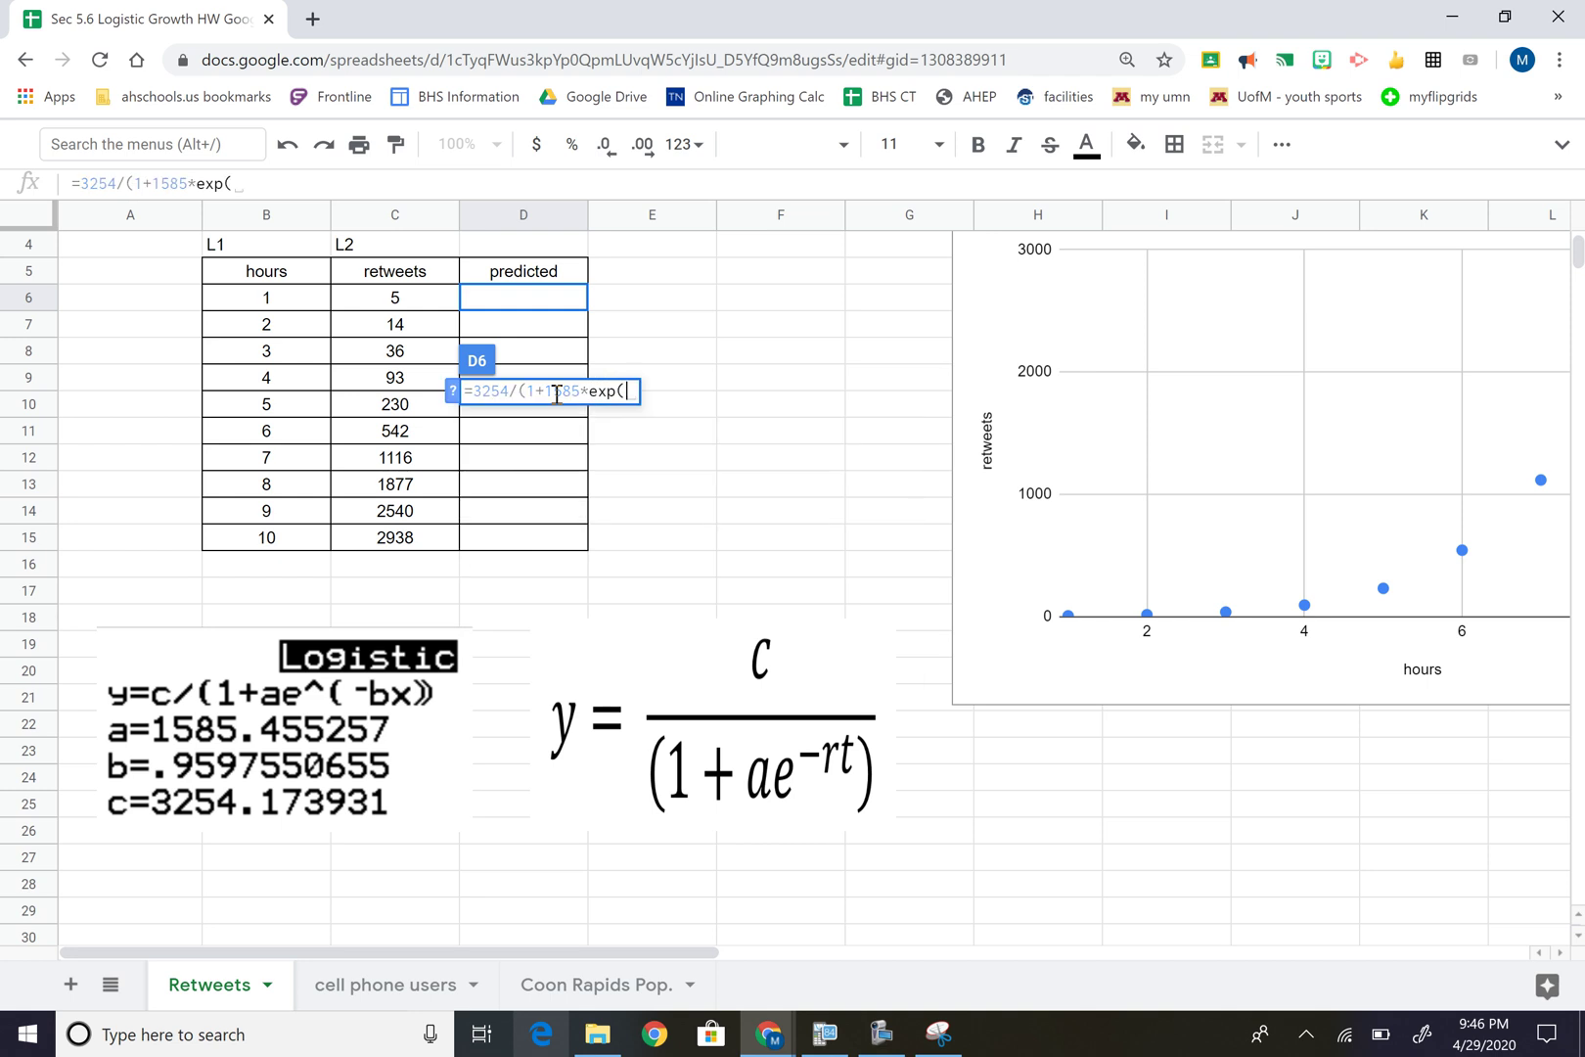
type("-.96*")
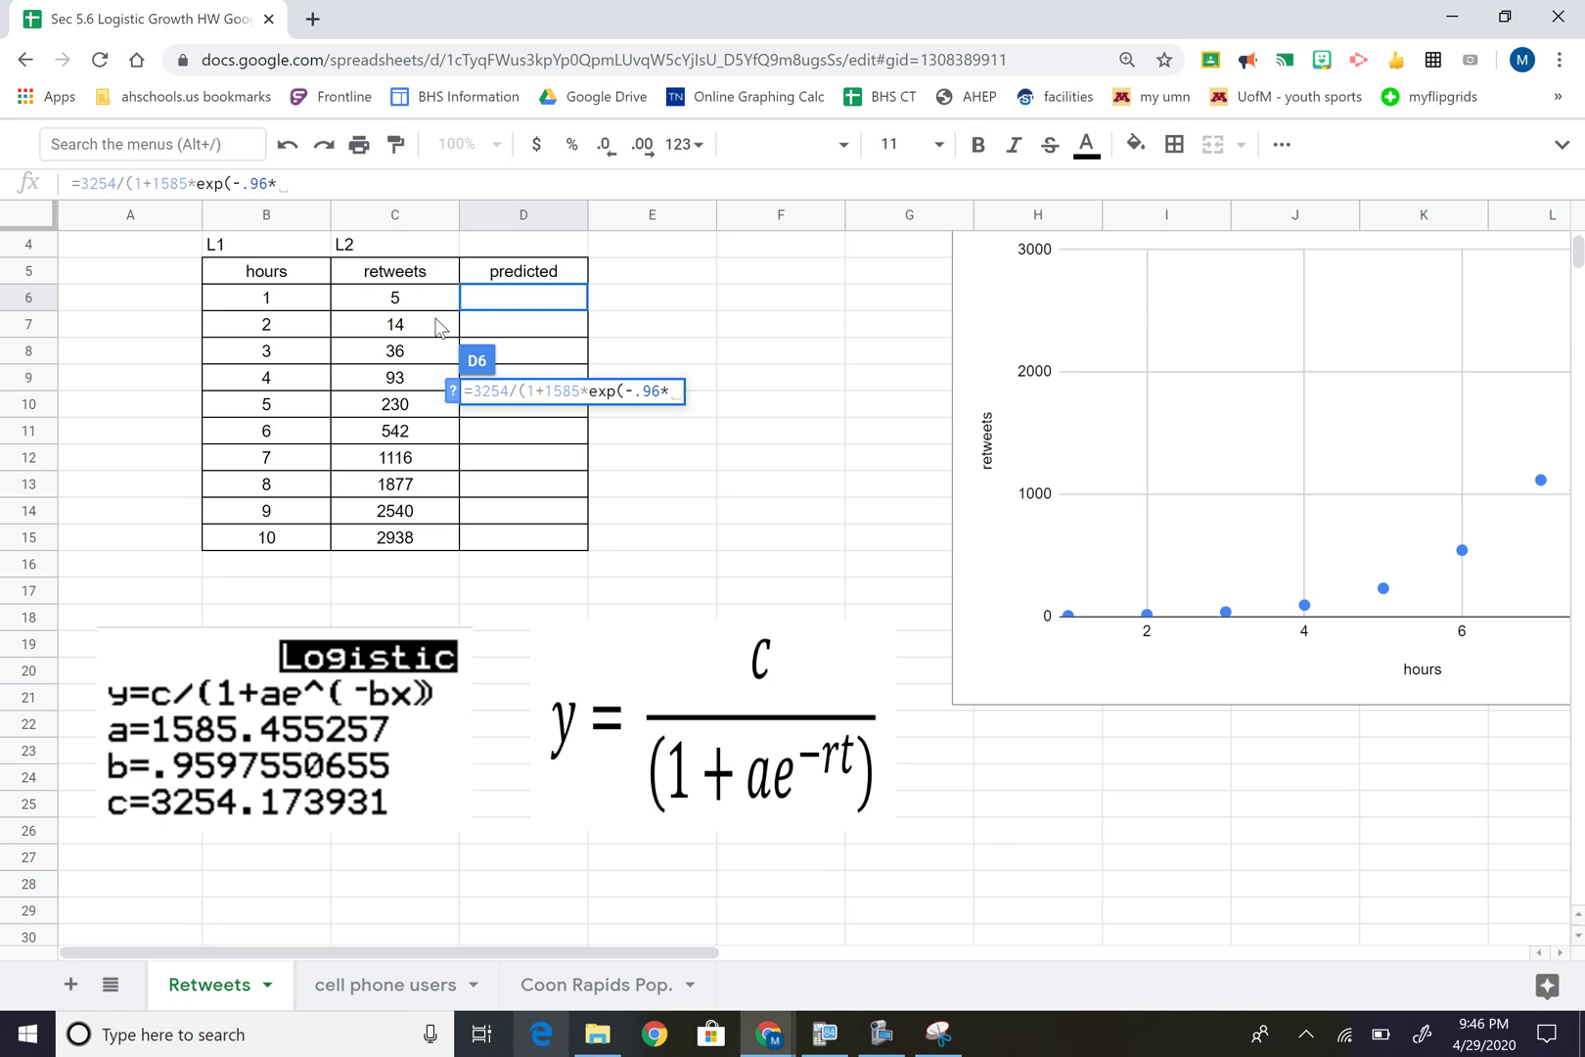
left_click(266, 298)
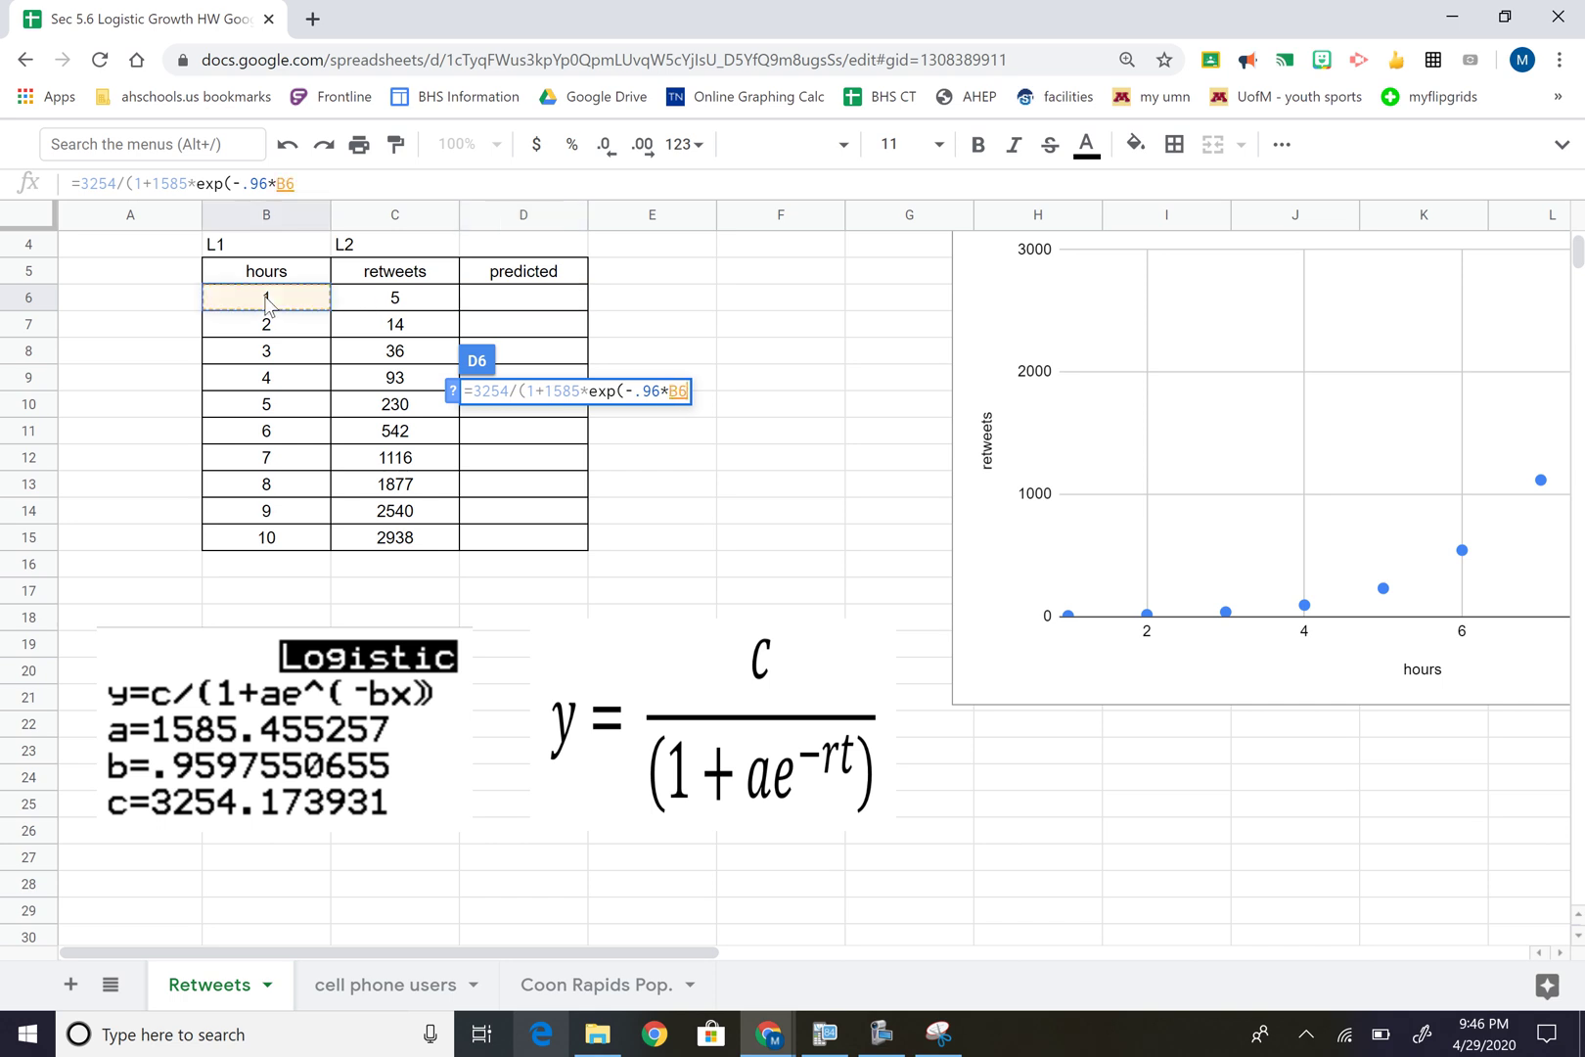
type(")")
key("Return")
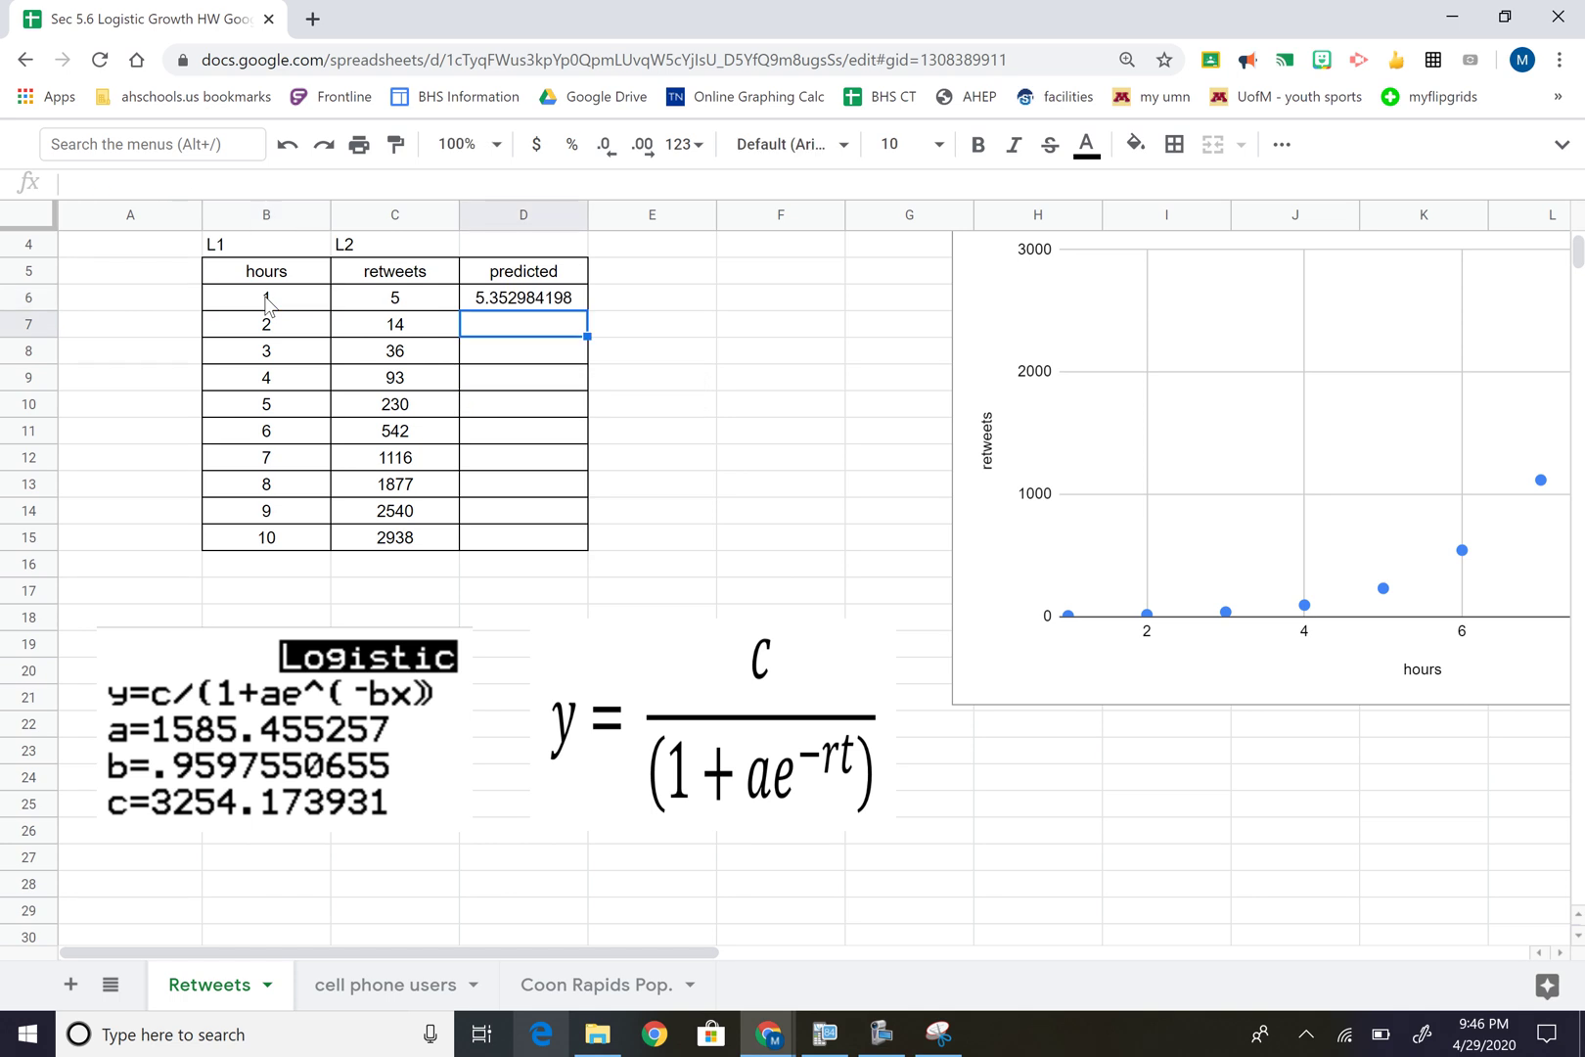
Fill the D6 formula down to D15 and reduce column D to zero decimal places
left_click(569, 303)
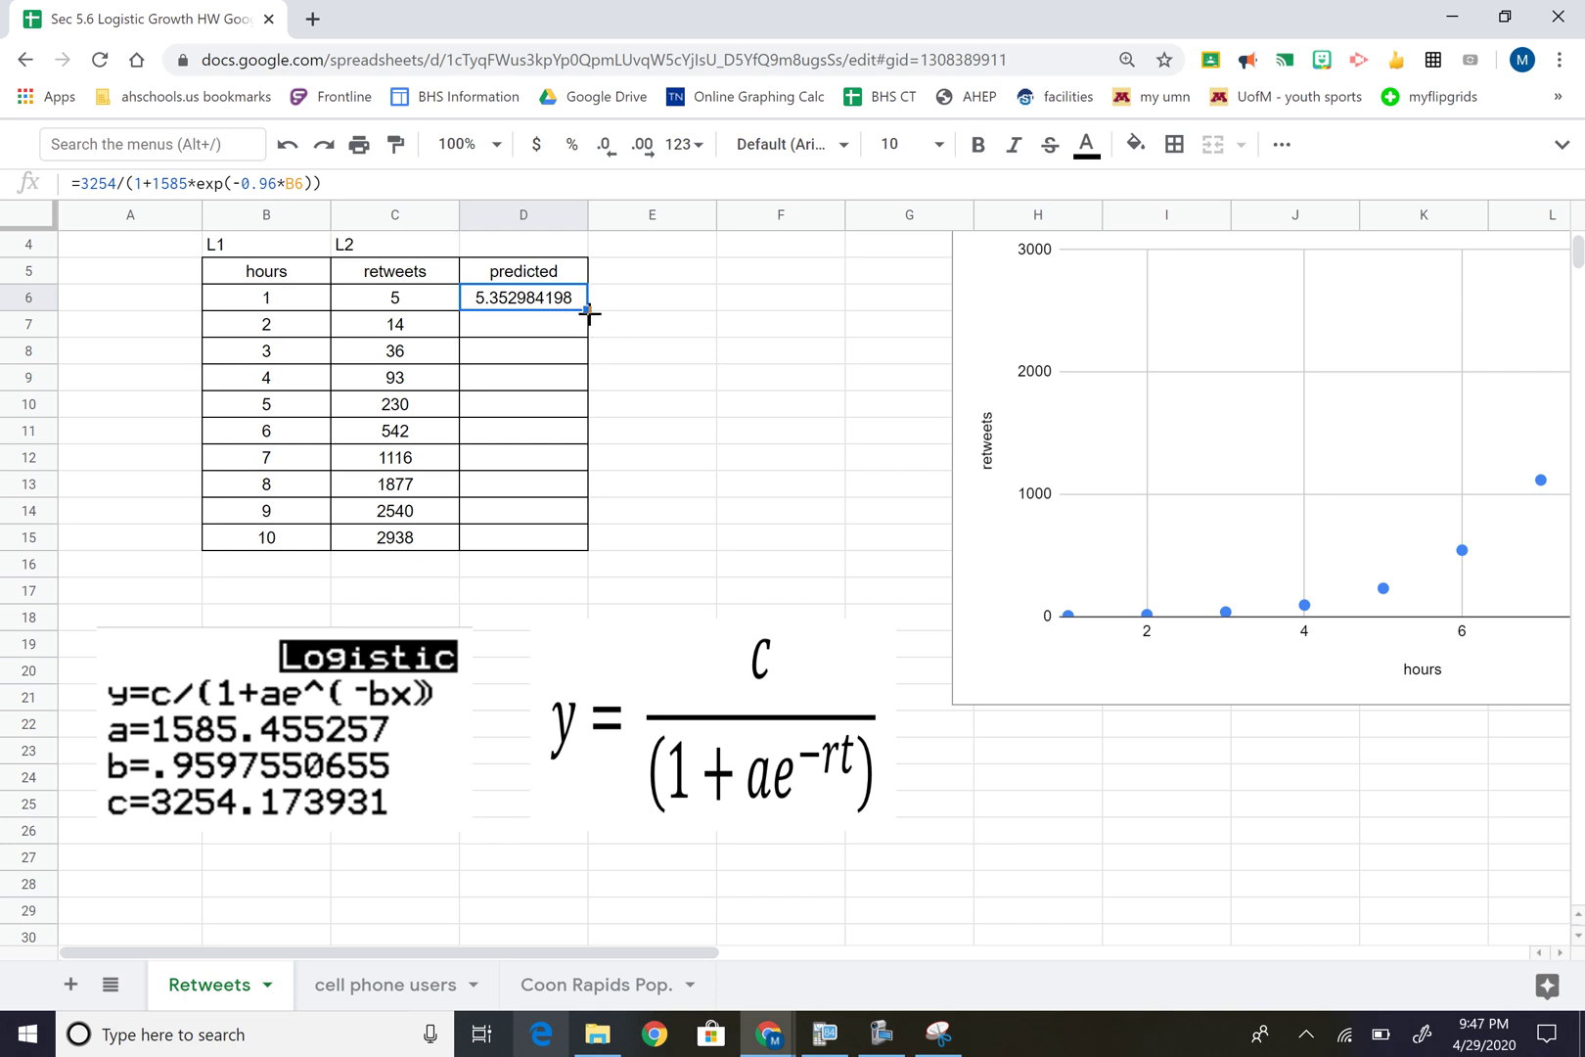
left_click_drag(587, 307, 574, 535)
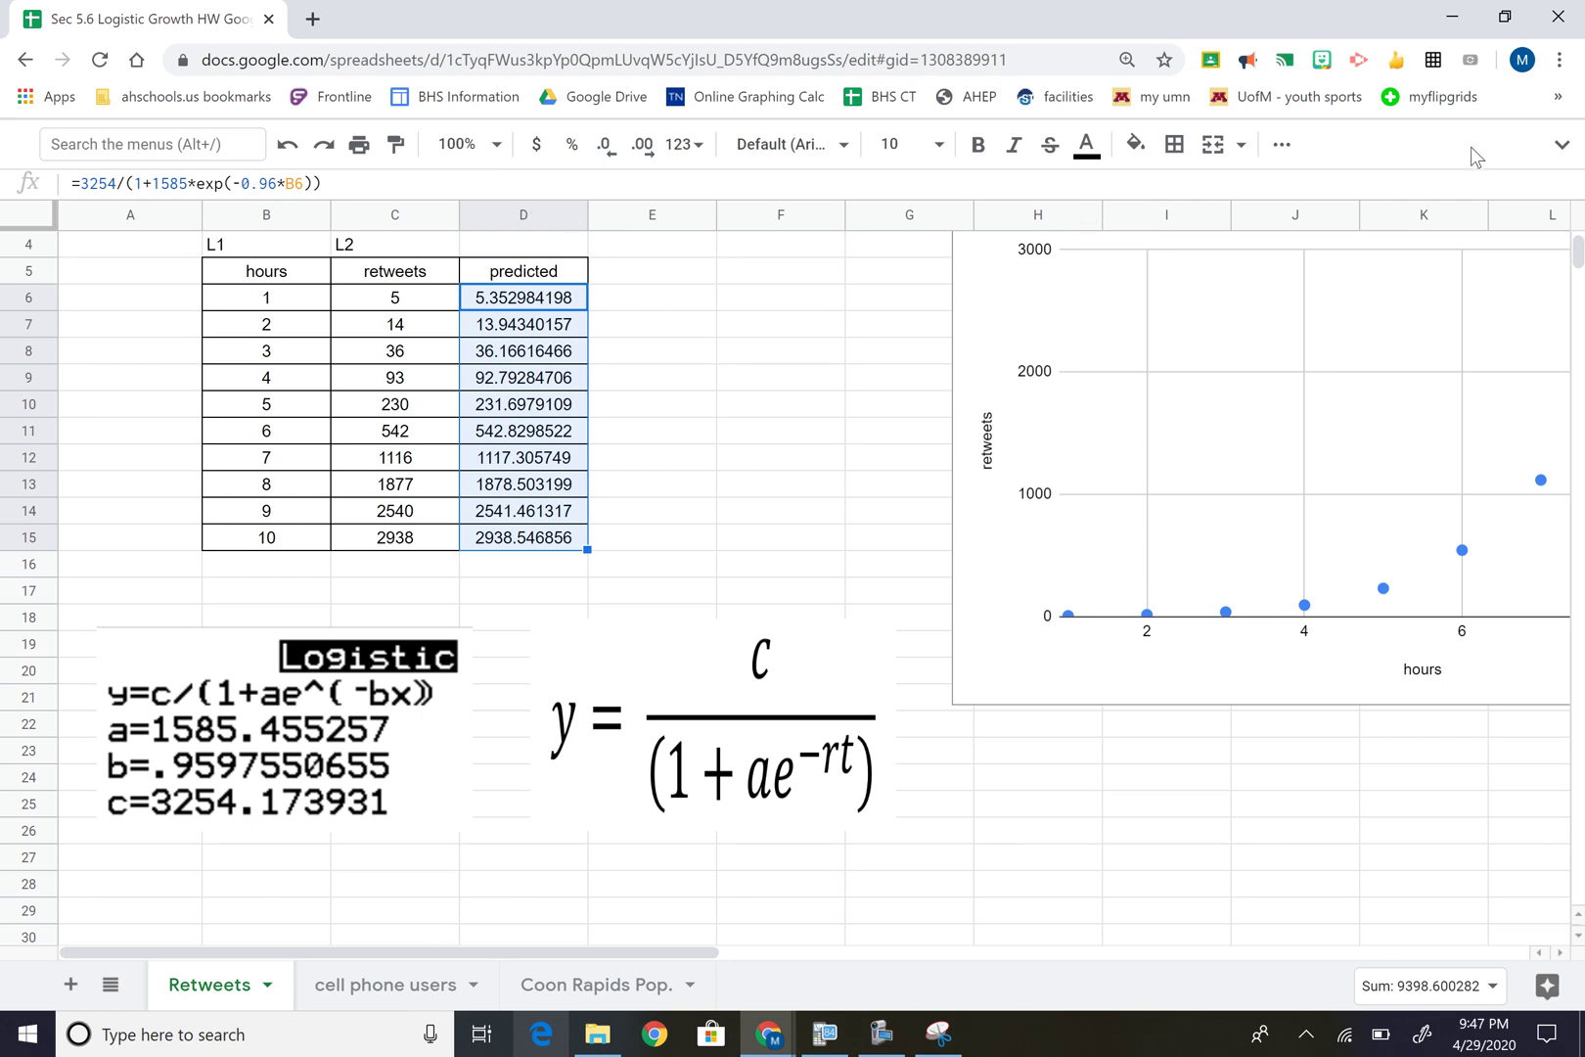
left_click(536, 214)
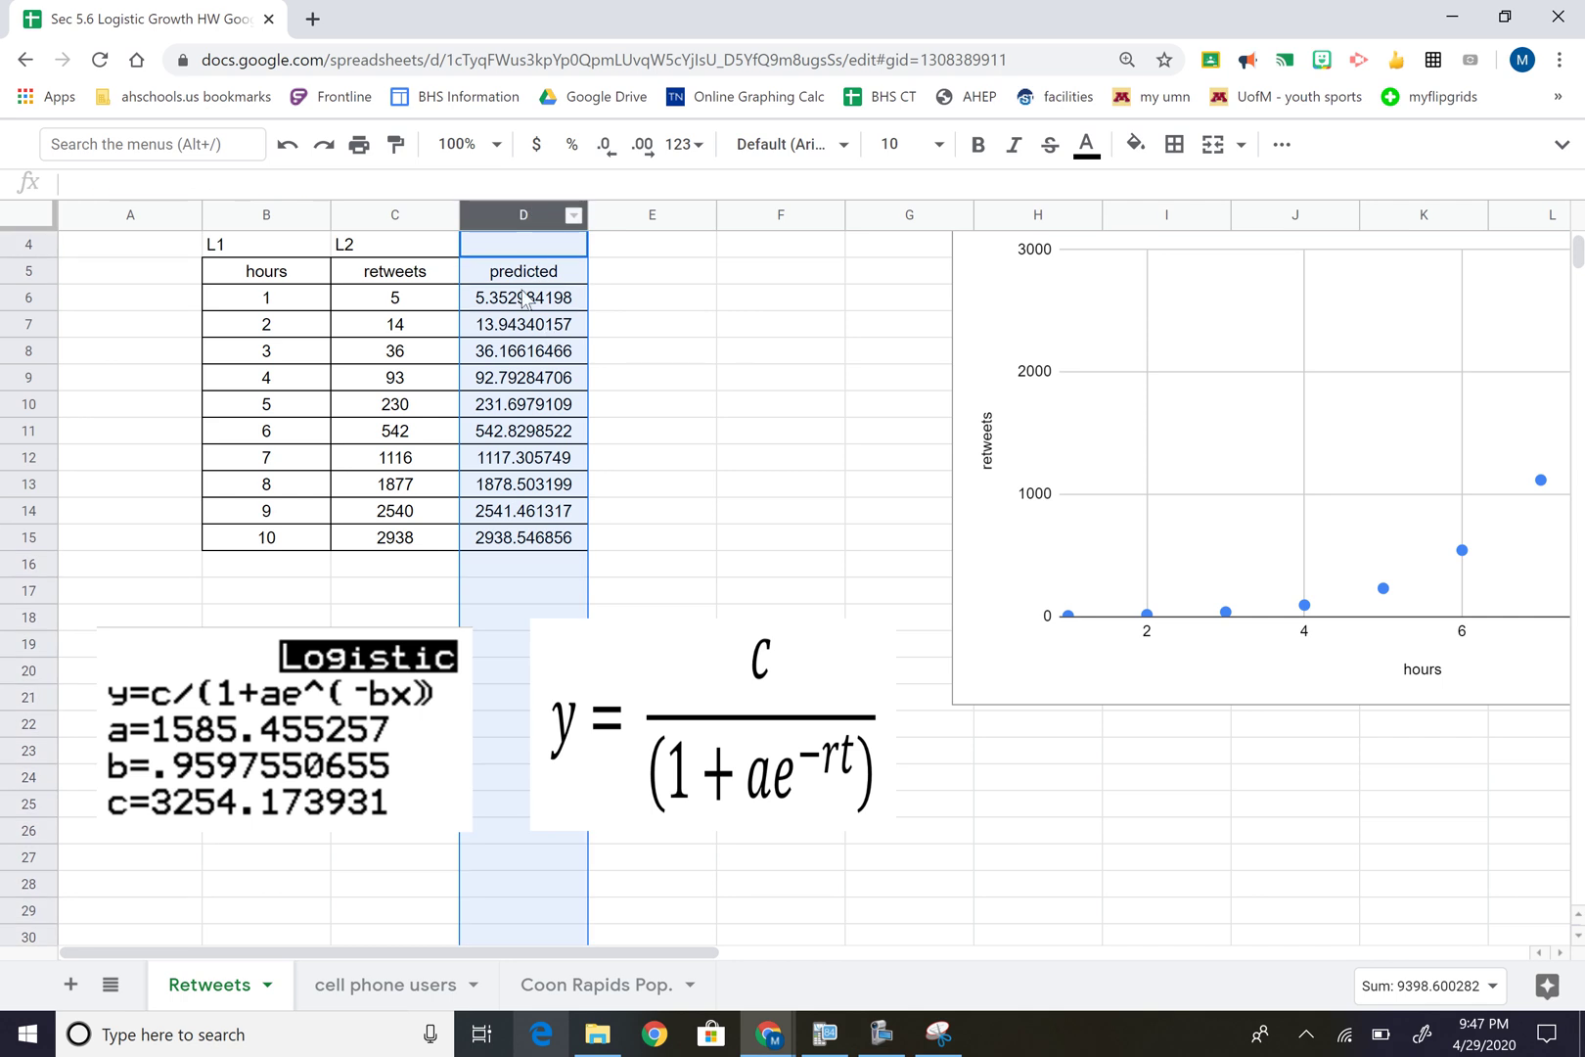
left_click(608, 157)
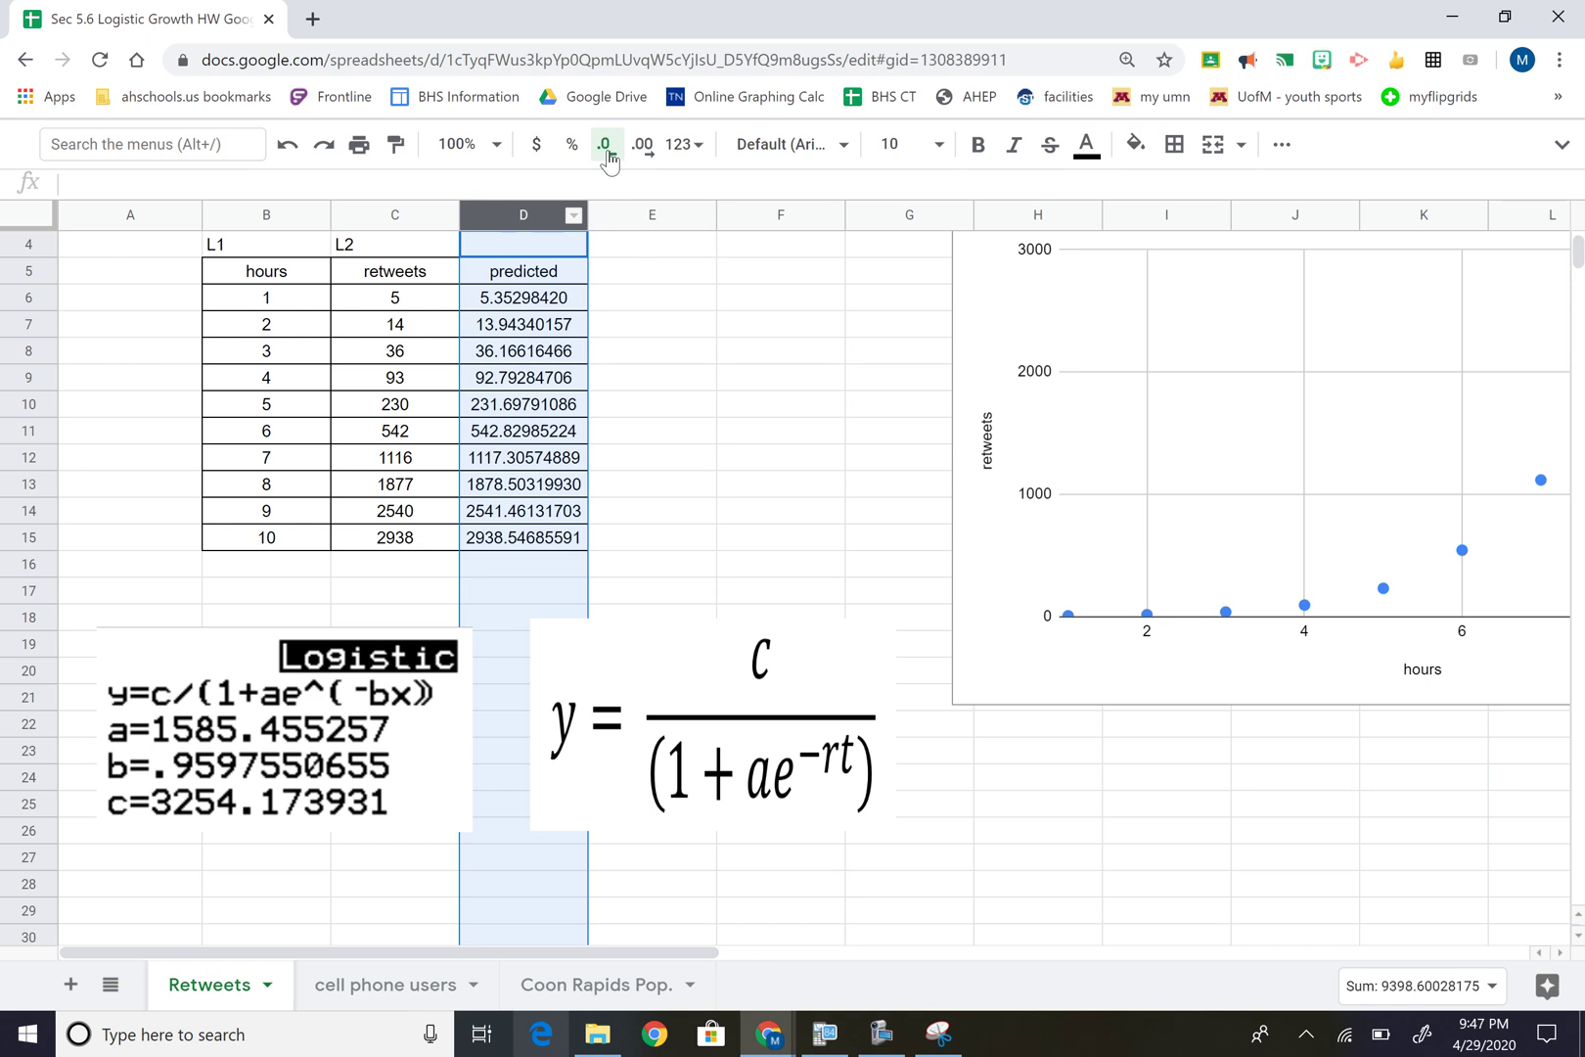
left_click(608, 156)
left_click(608, 156)
left_click(608, 157)
left_click(607, 157)
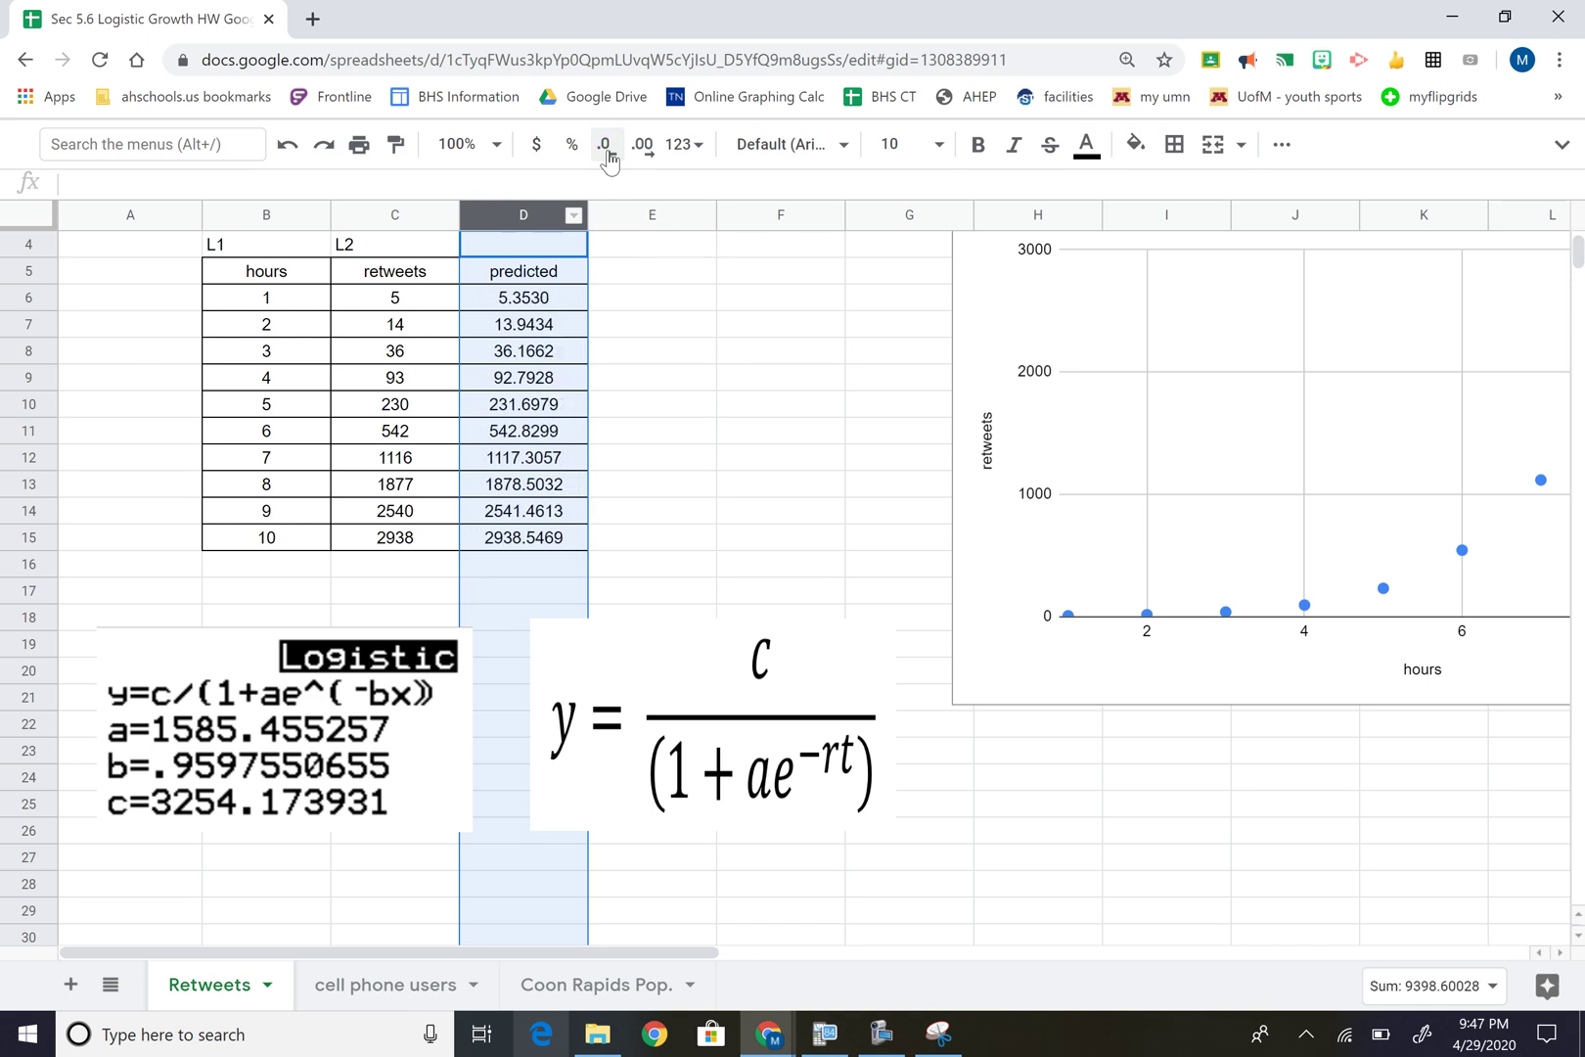
left_click(608, 156)
left_click(607, 157)
left_click(608, 156)
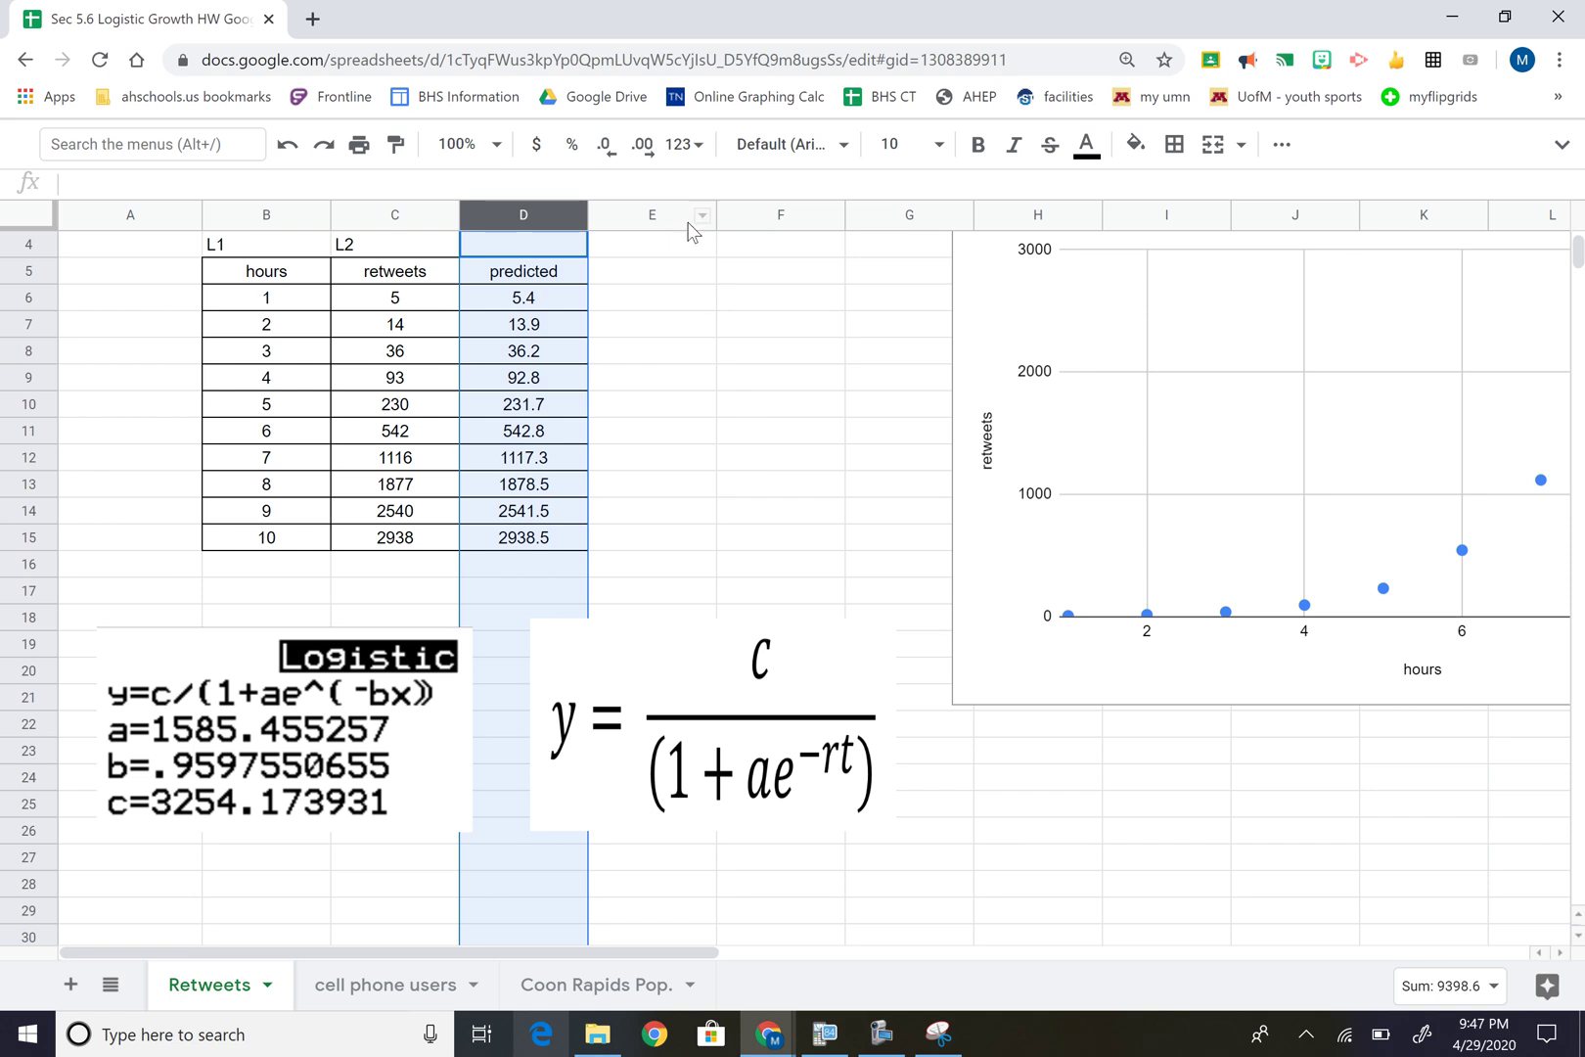
left_click(605, 151)
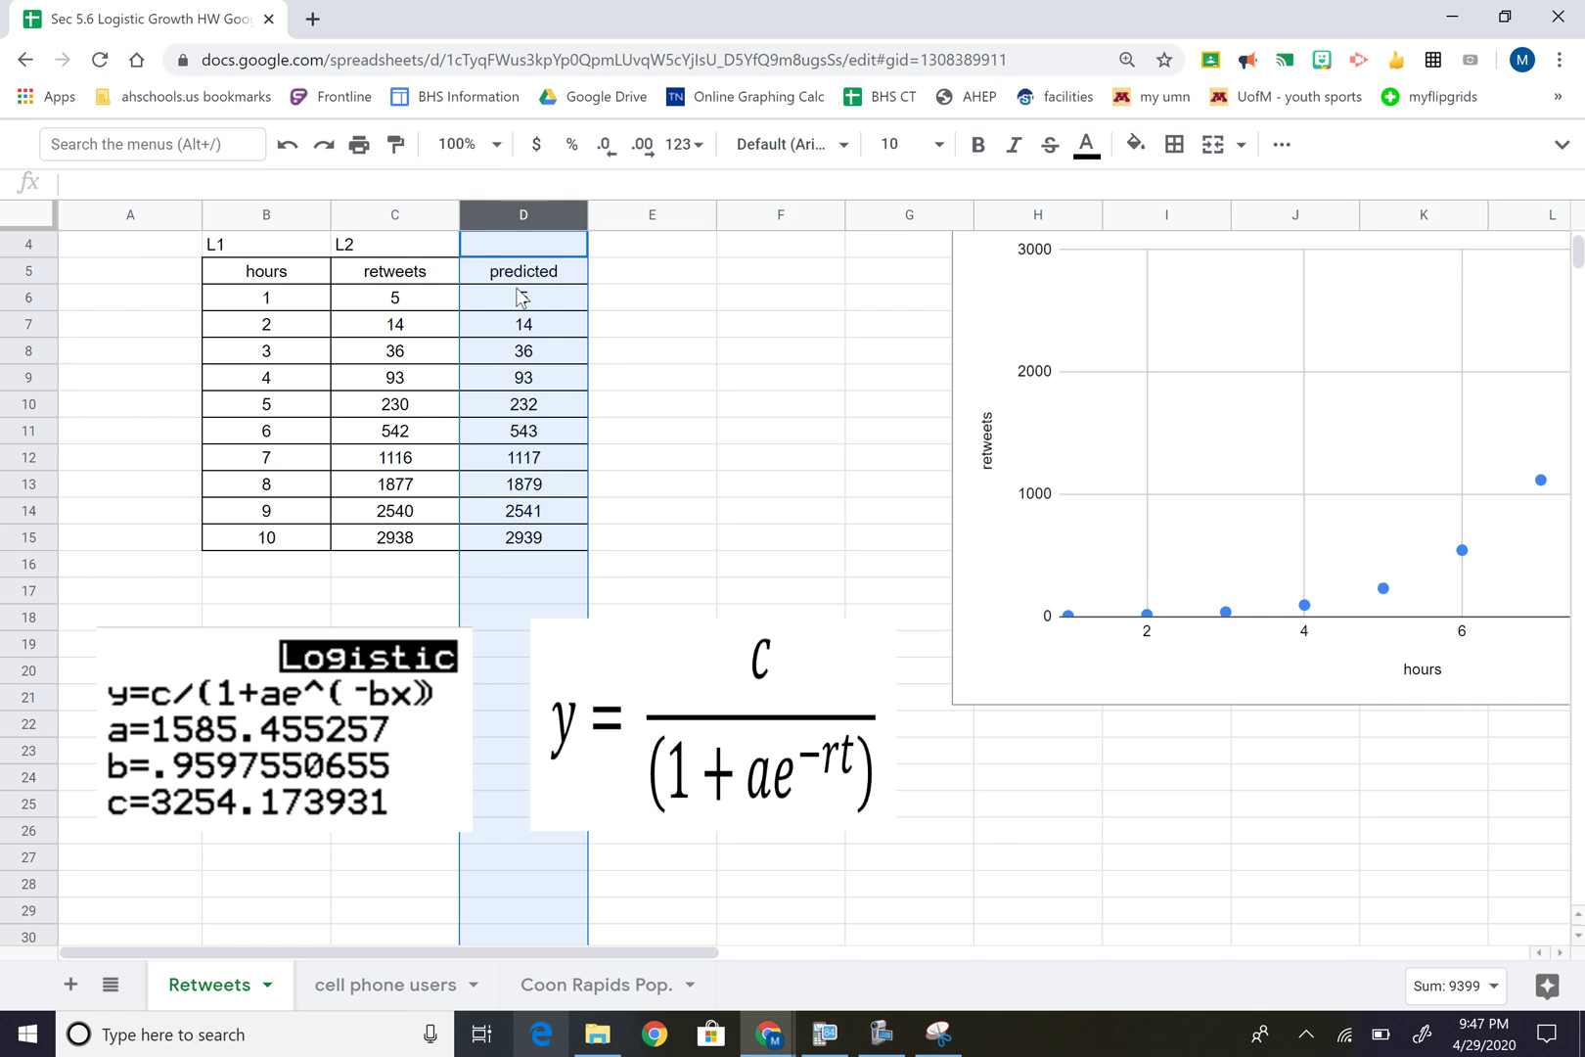
Move the retweets vs. hours scatter chart closer to the data table
left_click(760, 383)
key("Up")
key("Up")
key("Up")
key("Up")
key("Up")
key("Up")
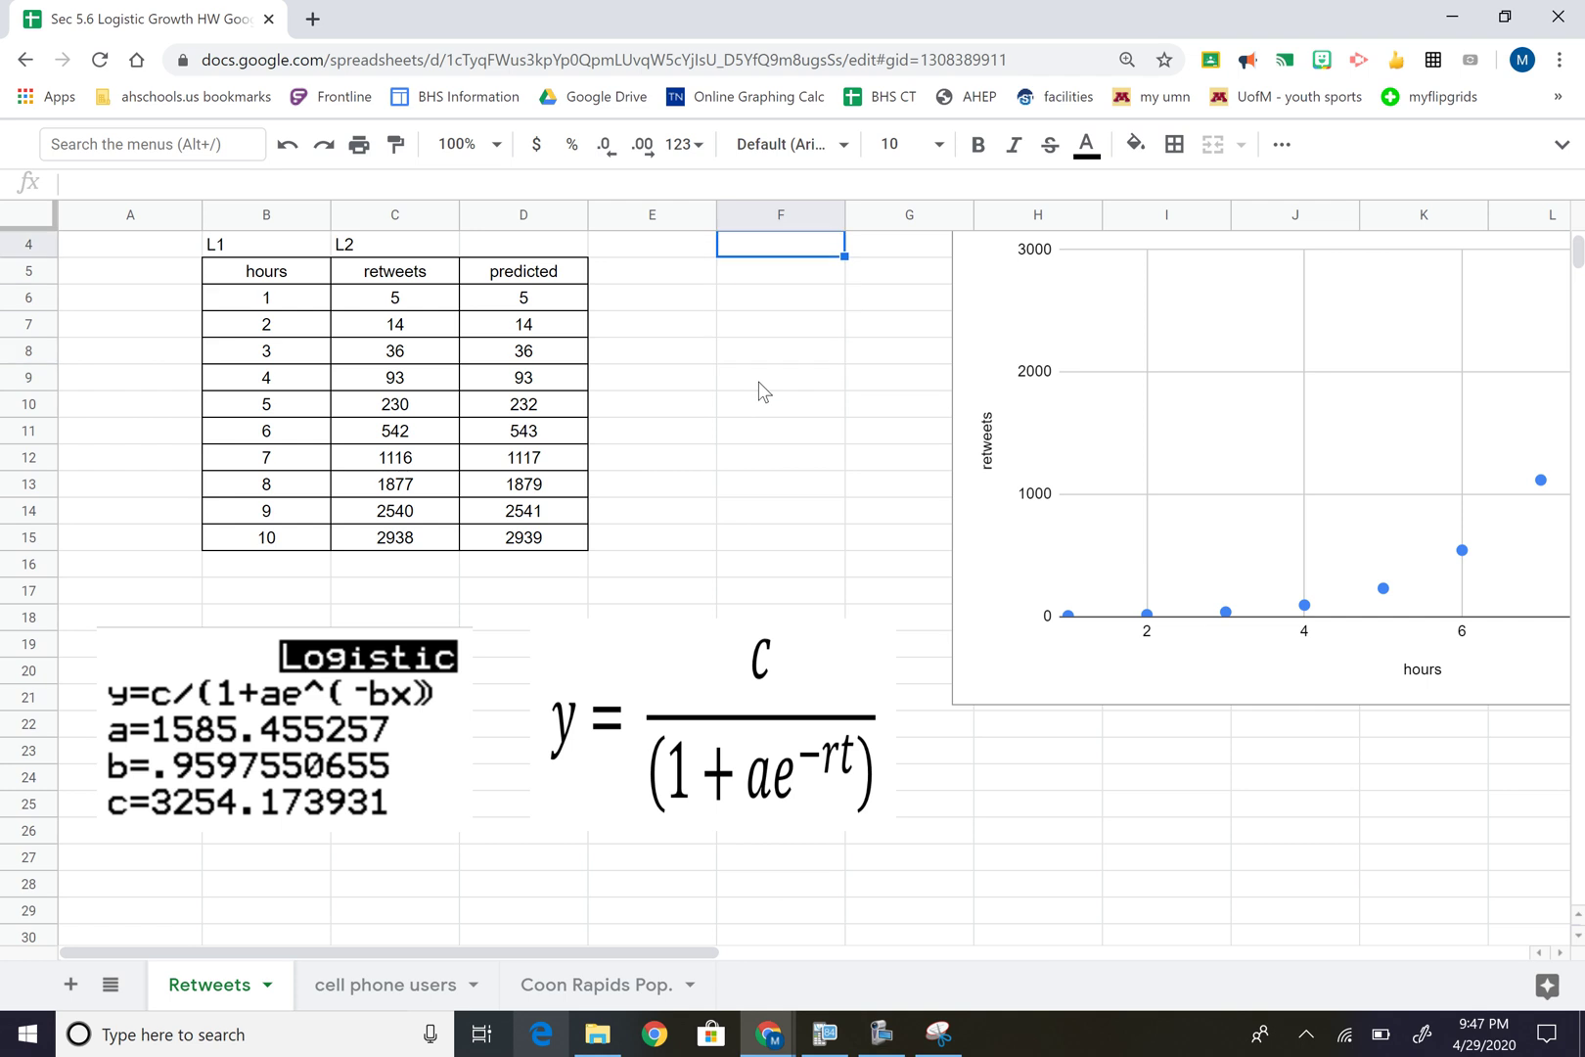
key("Up")
key("Up")
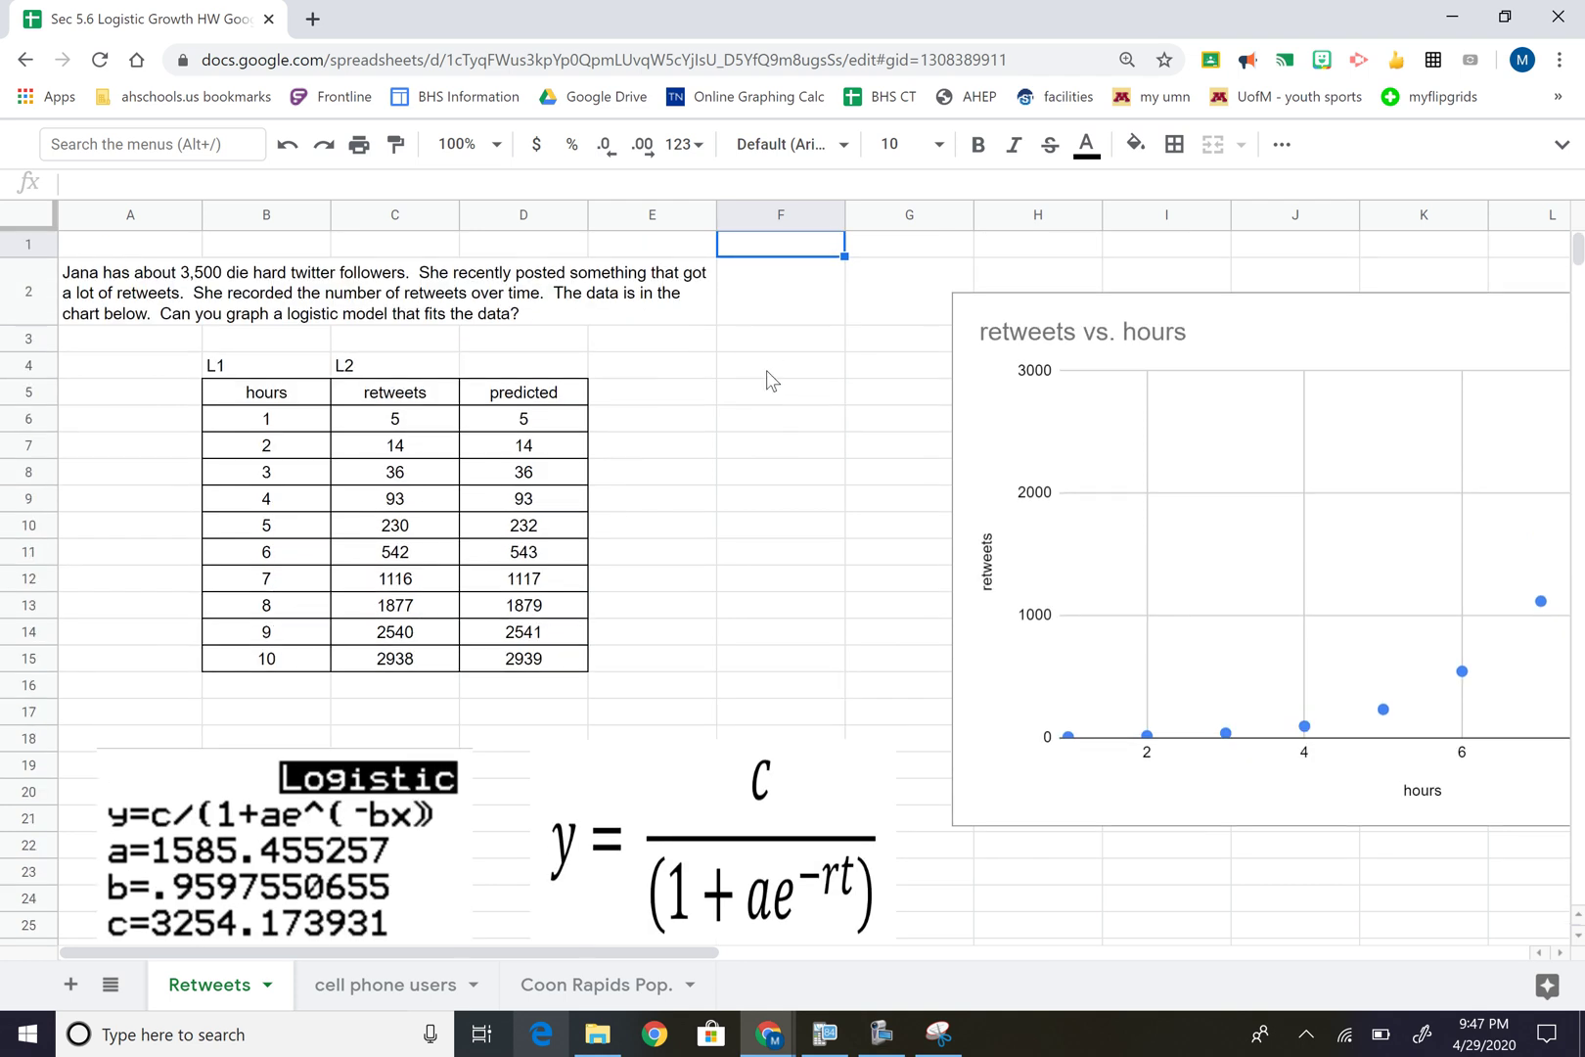
key("ctrl+minus")
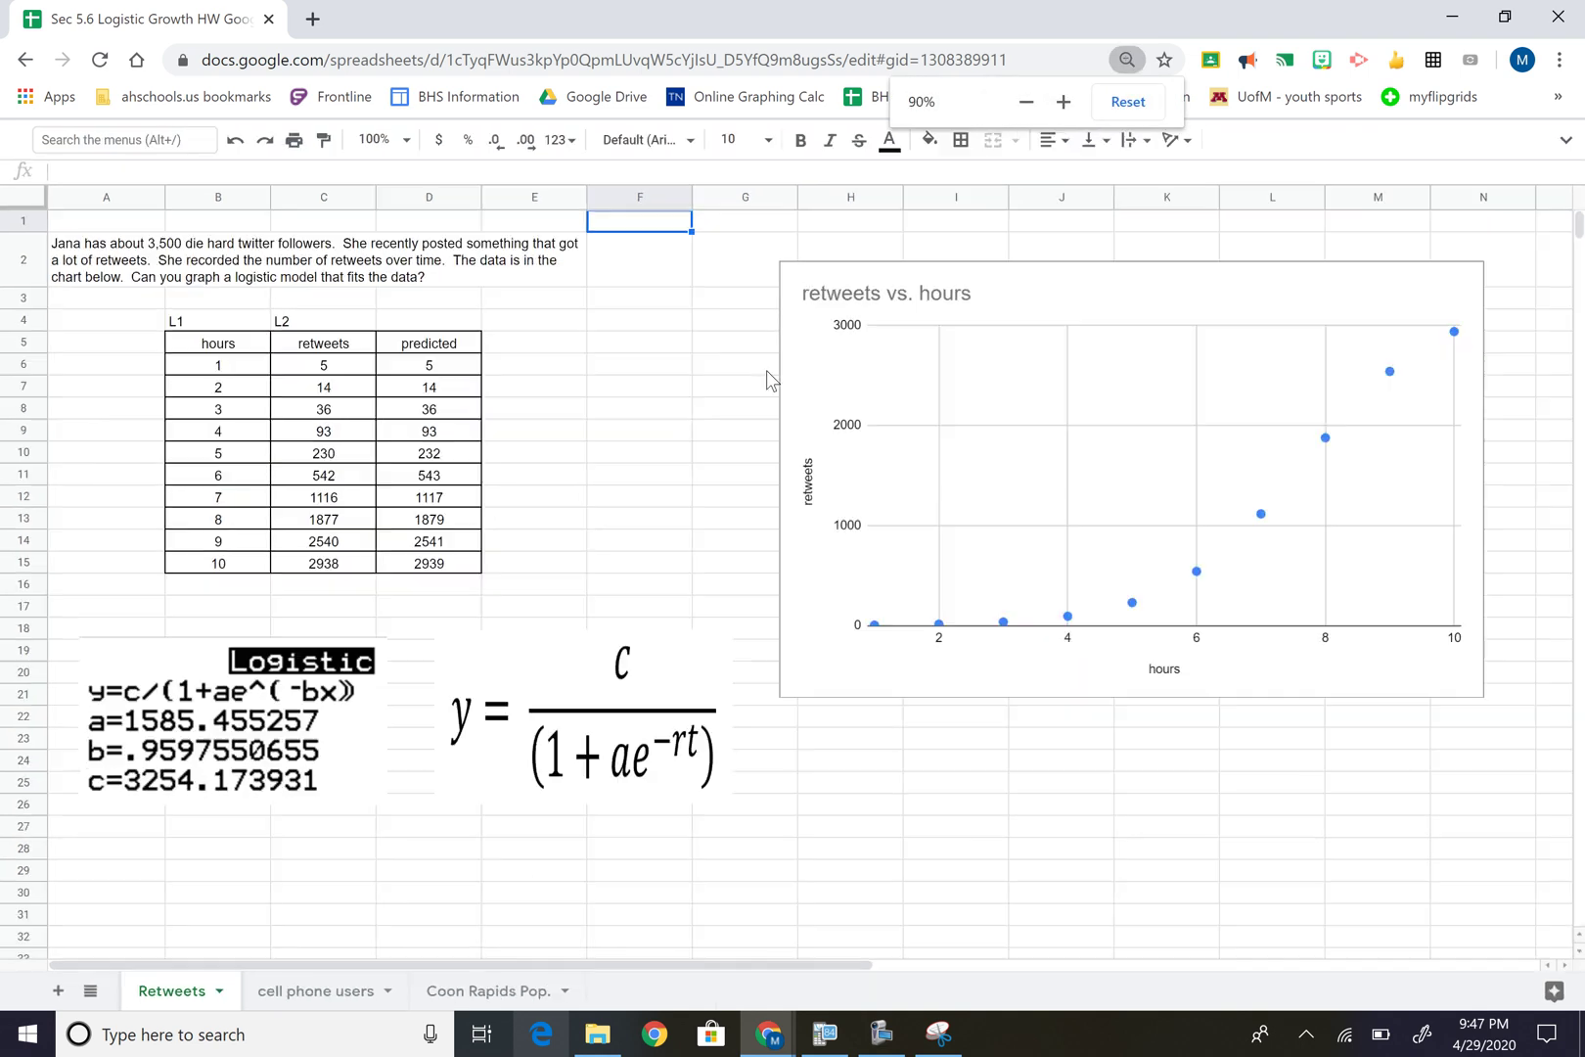
key("ctrl+minus")
left_click(1037, 274)
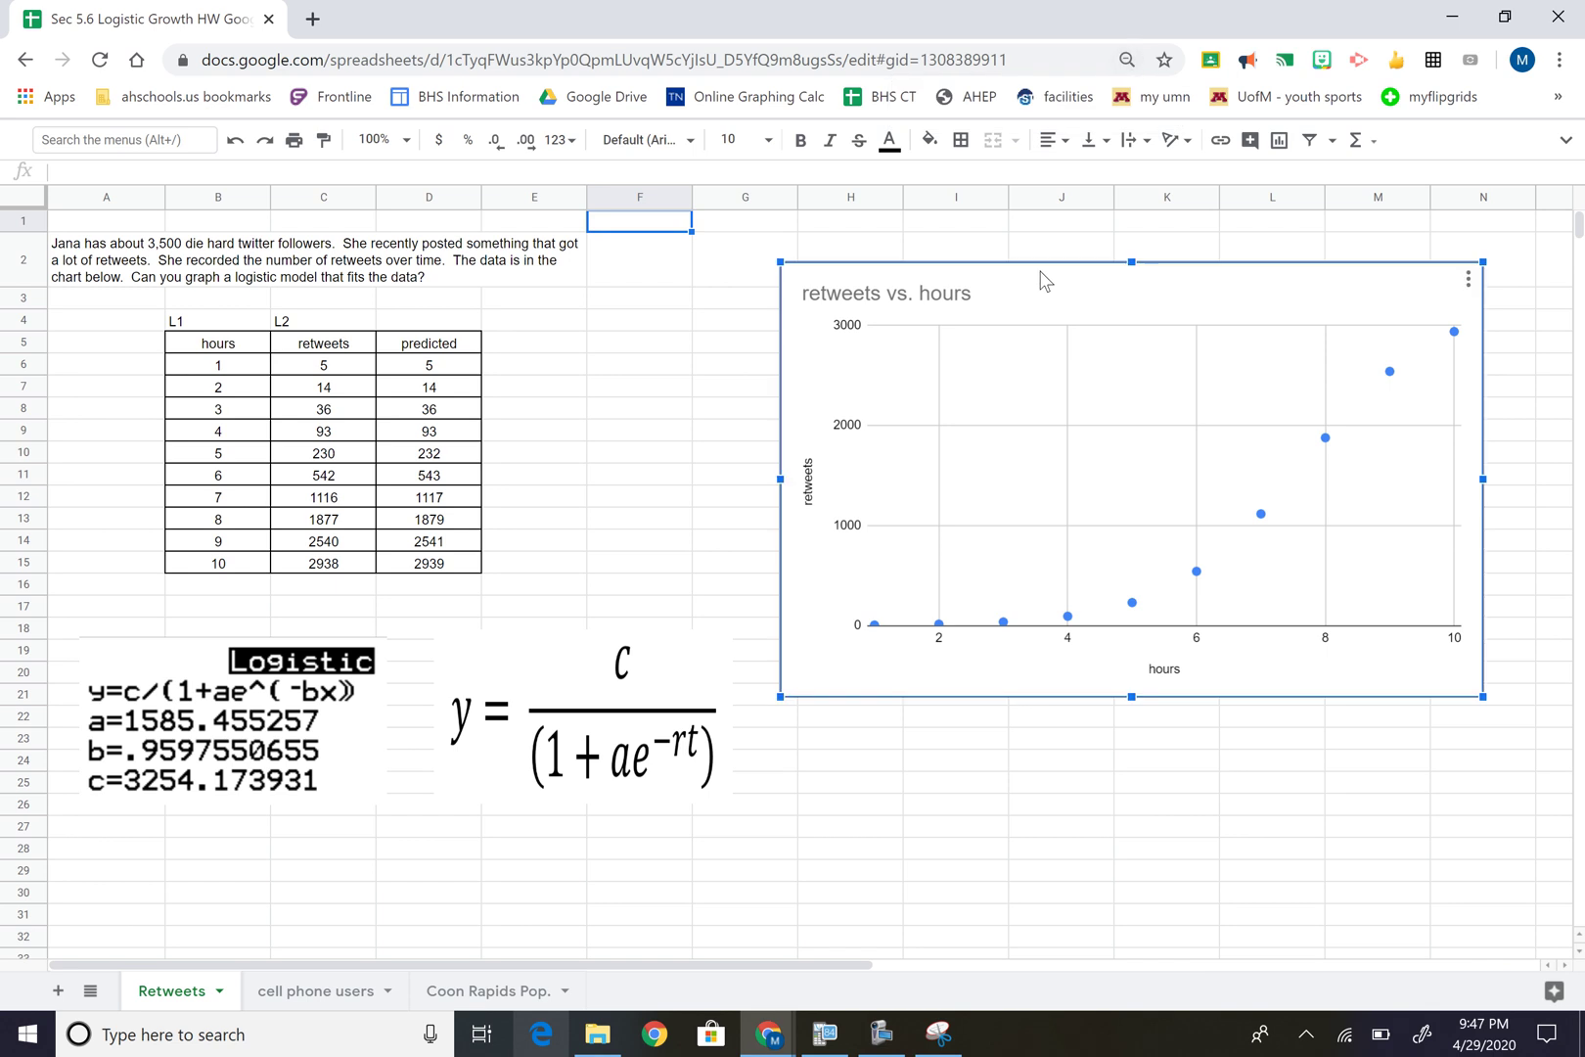
left_click_drag(1022, 272, 856, 262)
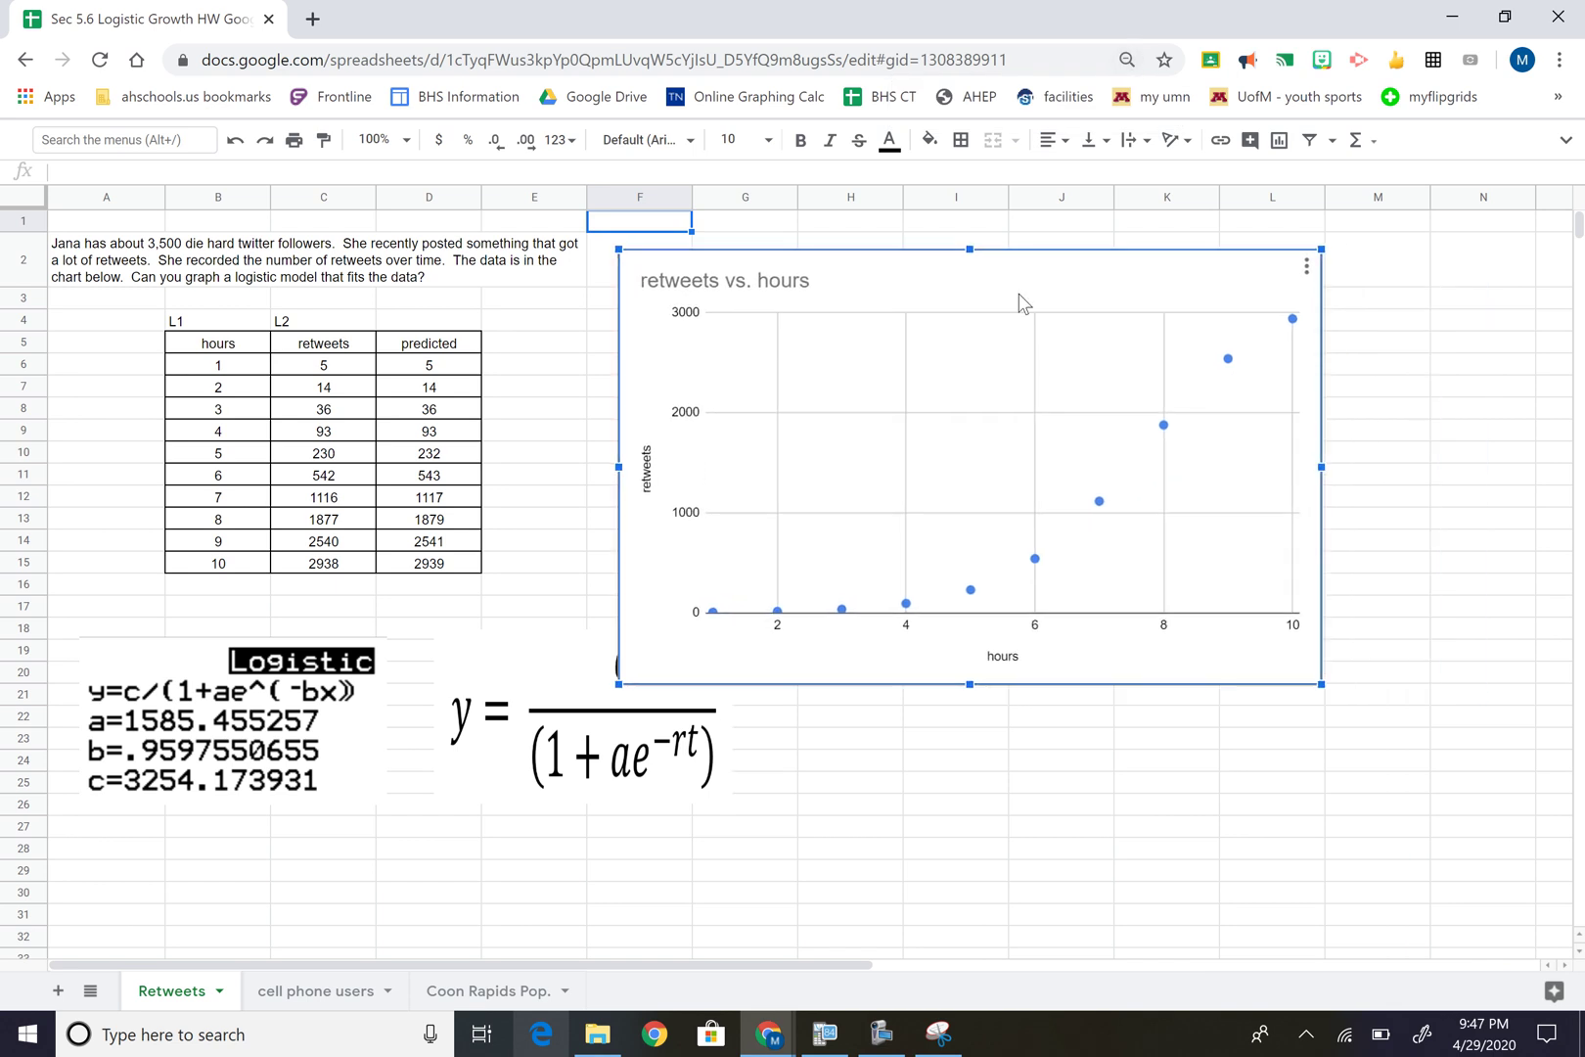
Edit the scatter chart and add the predicted values in D5:D15 as a second series
left_click(1306, 266)
left_click(1243, 318)
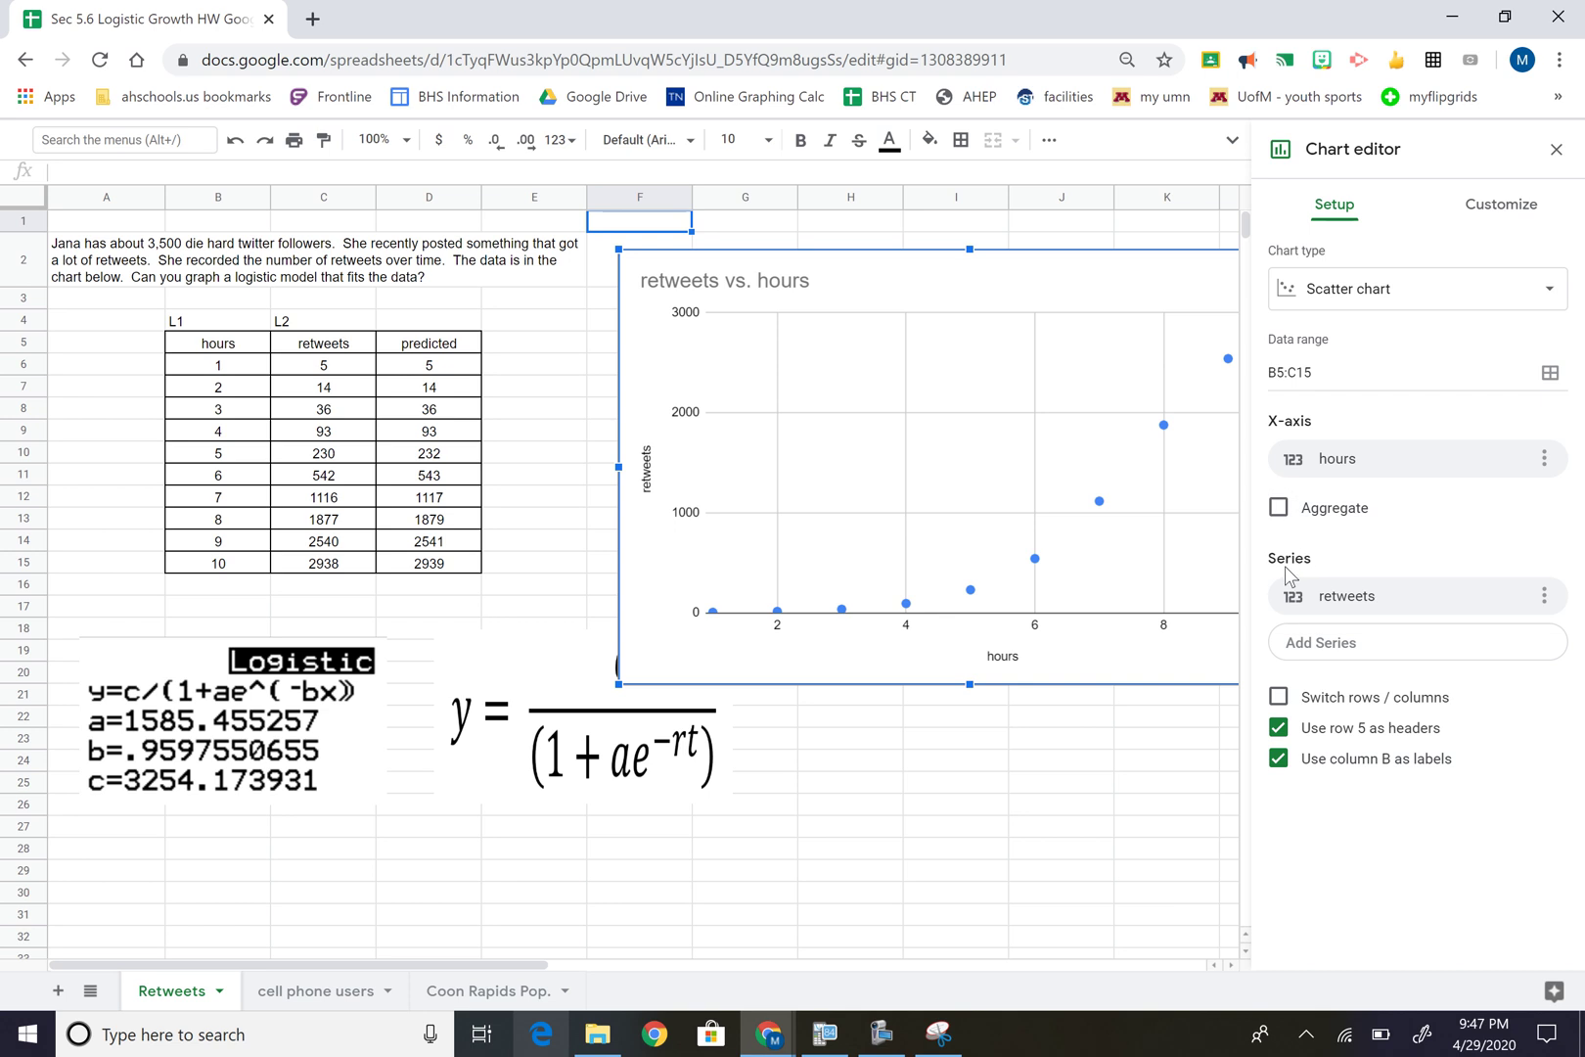
left_click(1303, 646)
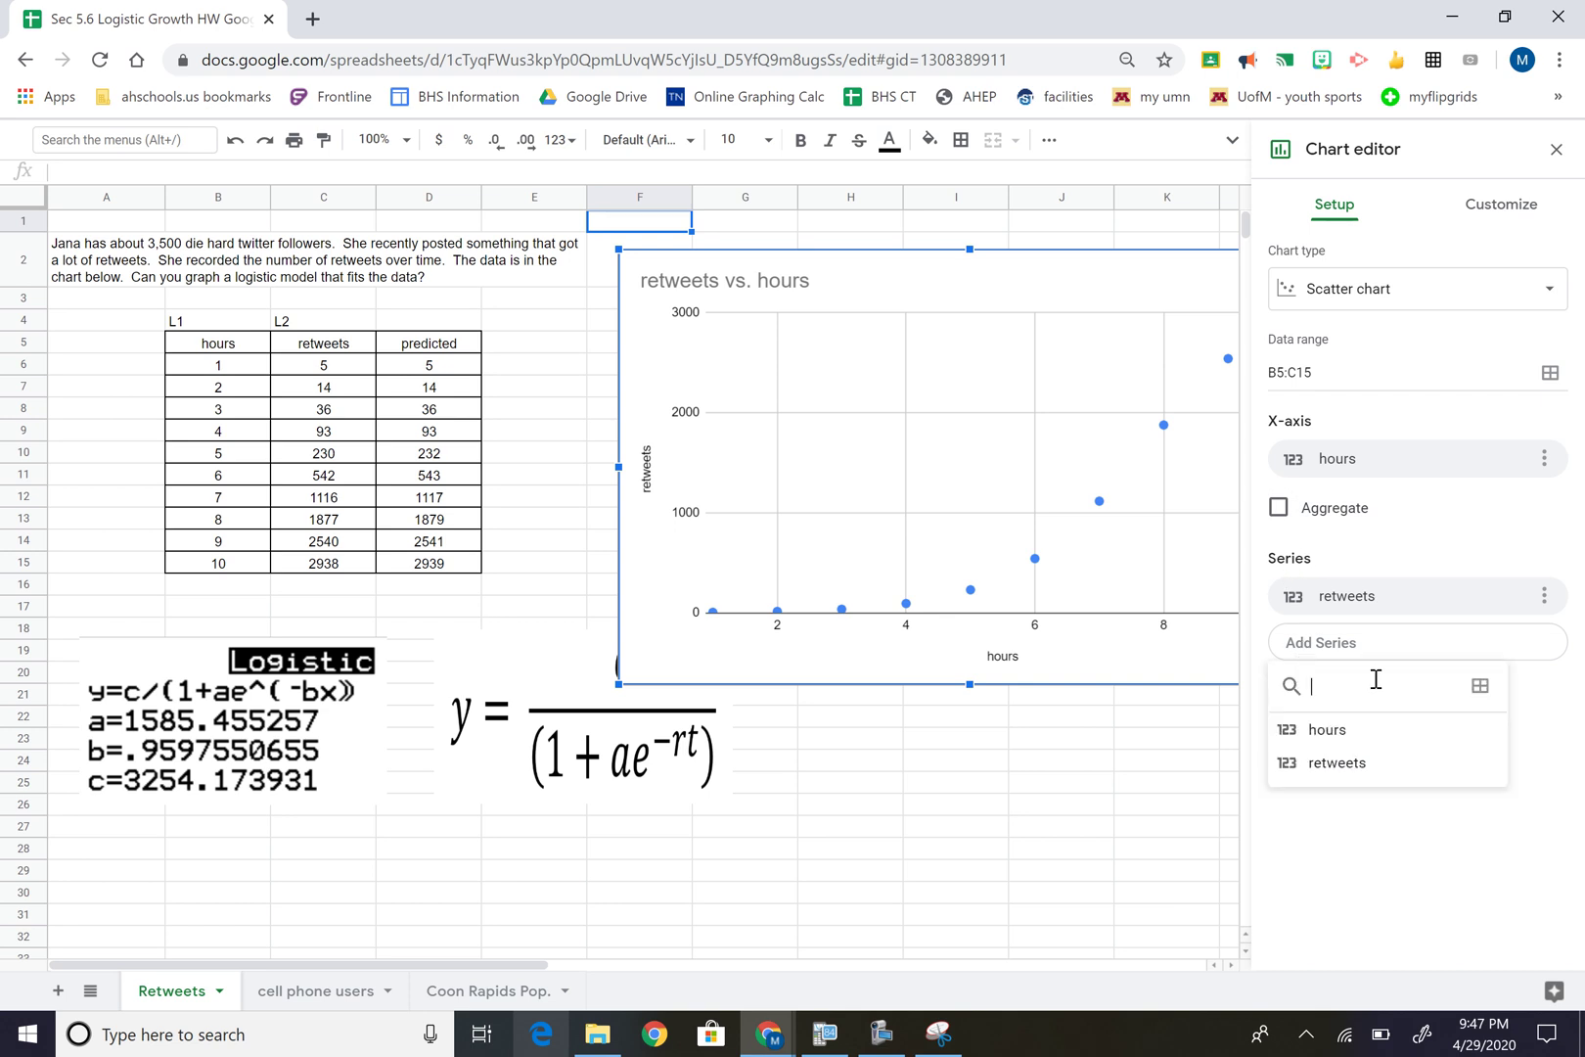
left_click(1481, 688)
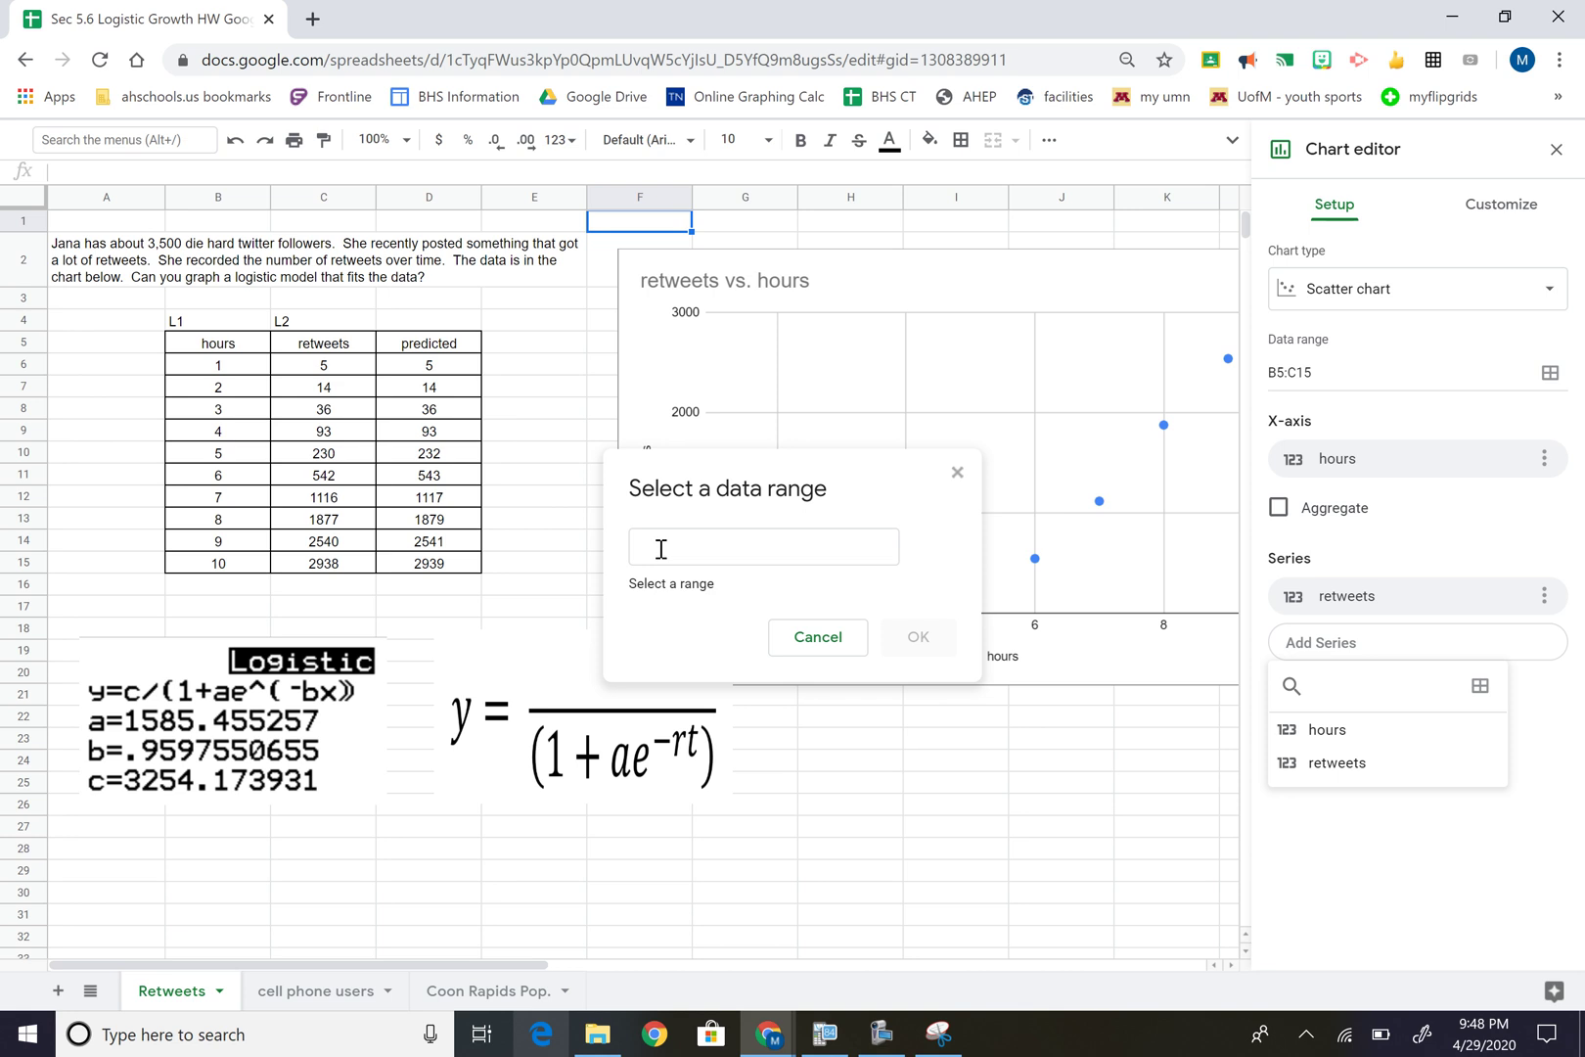
left_click_drag(431, 348, 443, 577)
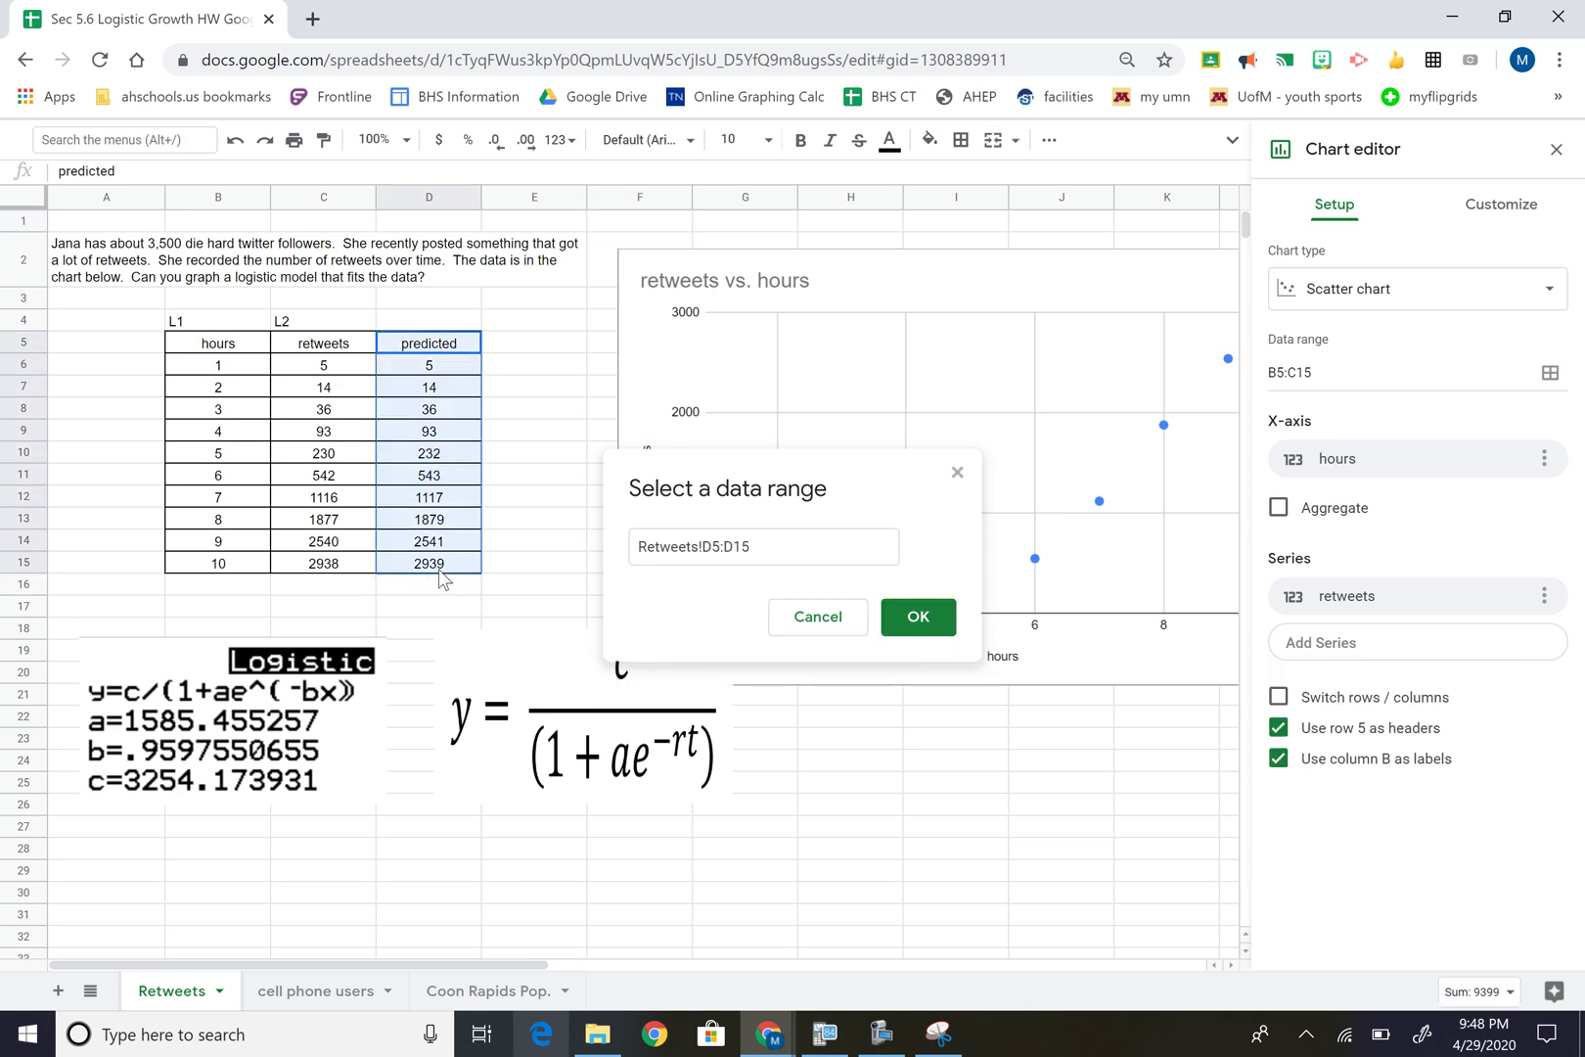
left_click(920, 619)
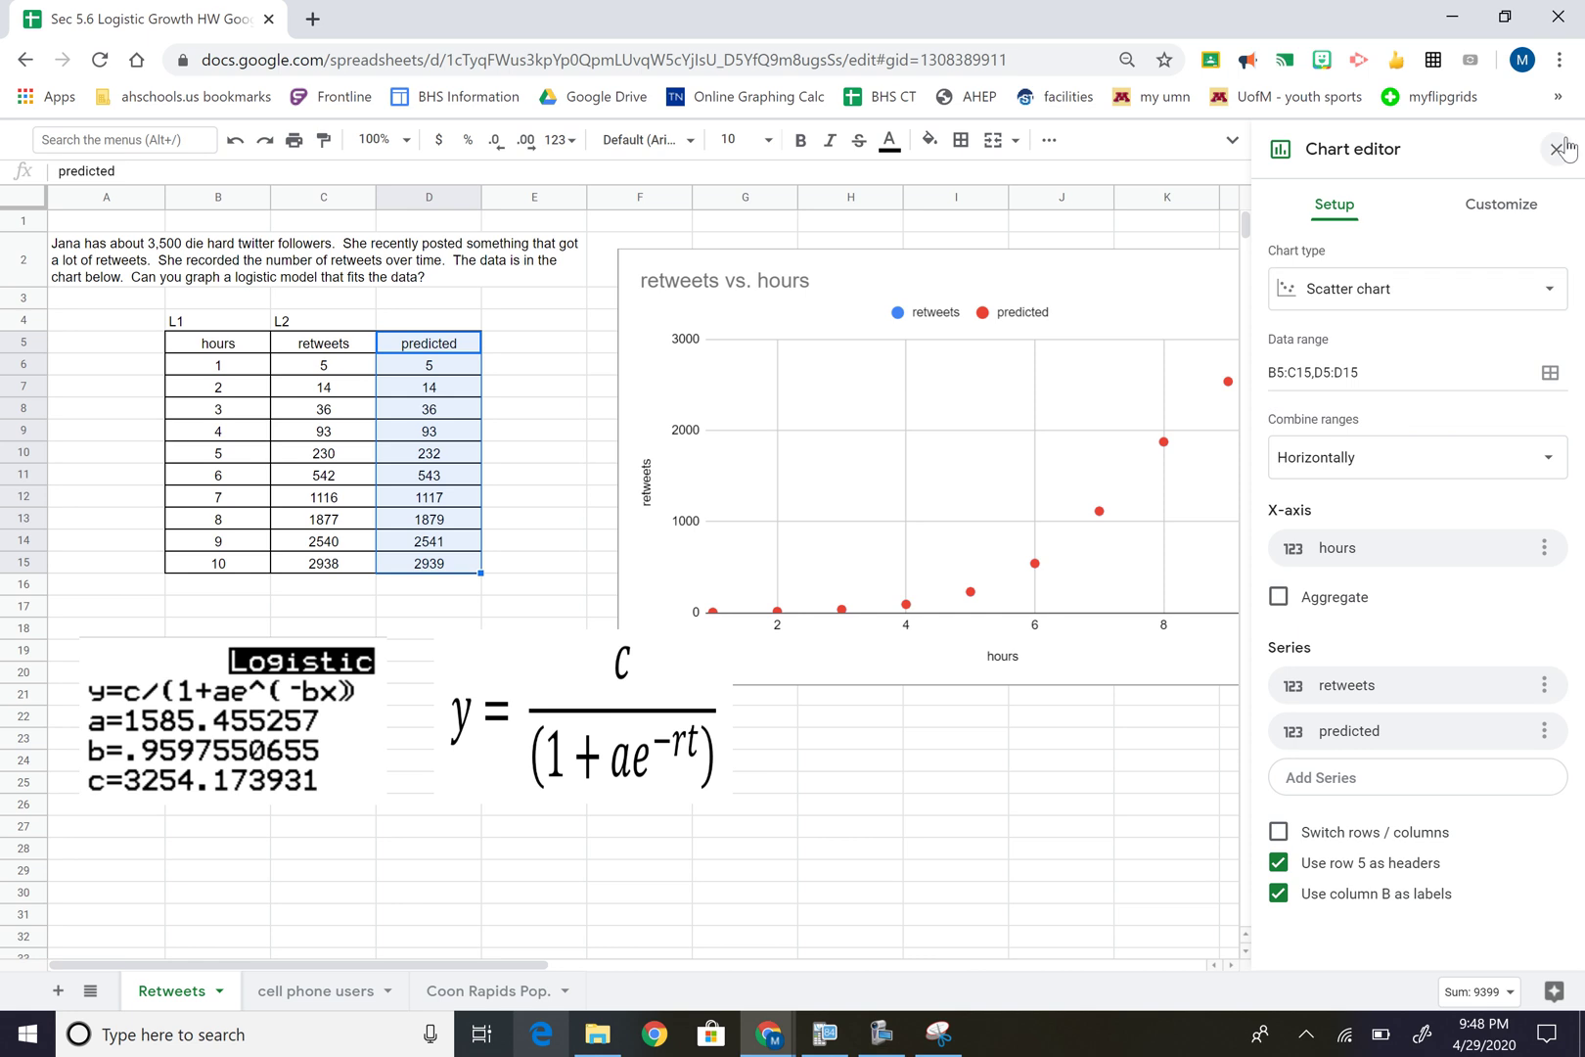
Shift the chart further toward the table and change its type to the suggested line chart
left_click(1122, 291)
left_click_drag(1108, 290, 1022, 283)
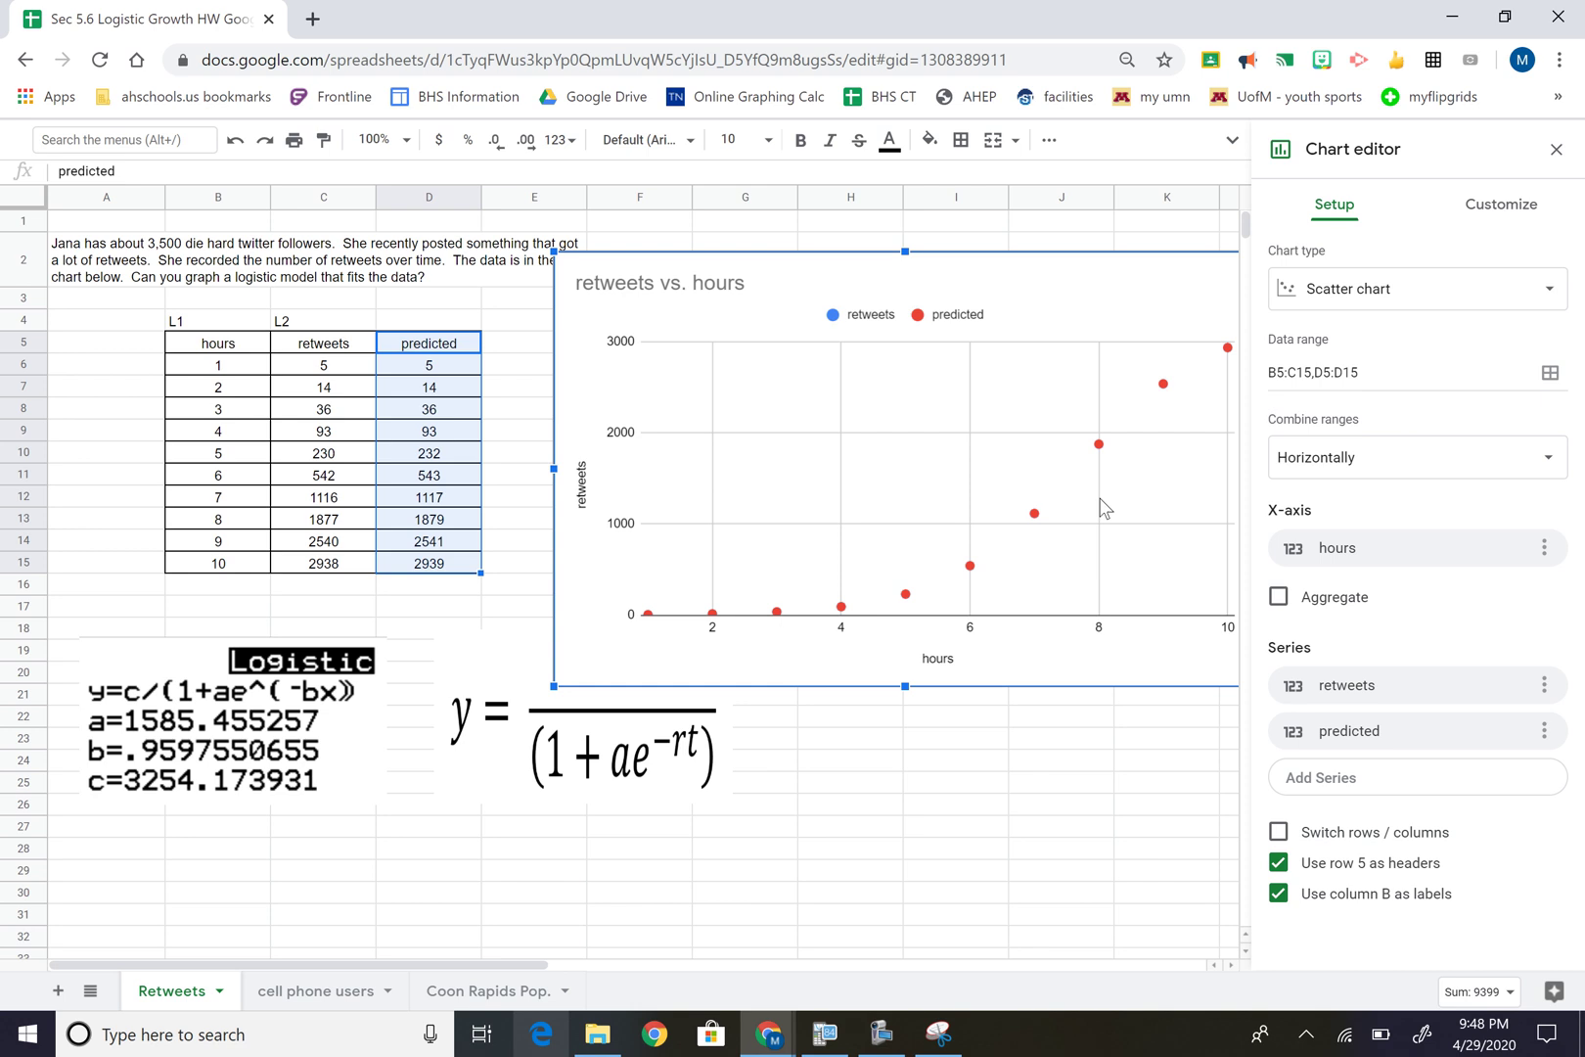
left_click(1391, 295)
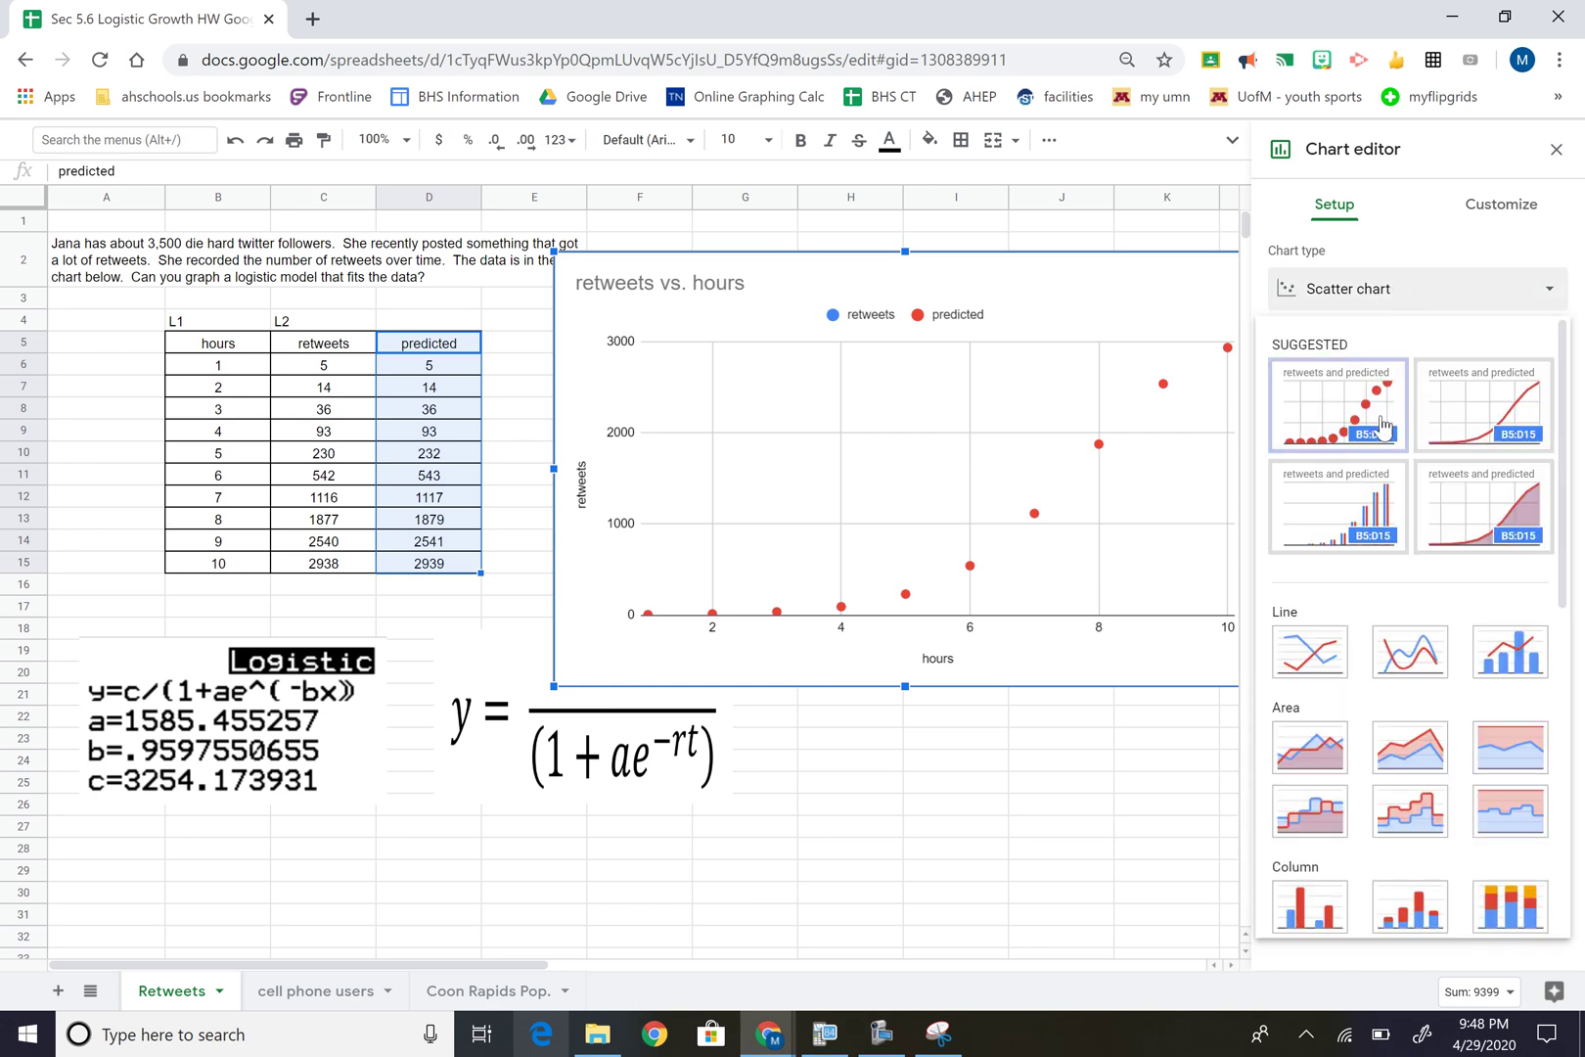
left_click(1470, 419)
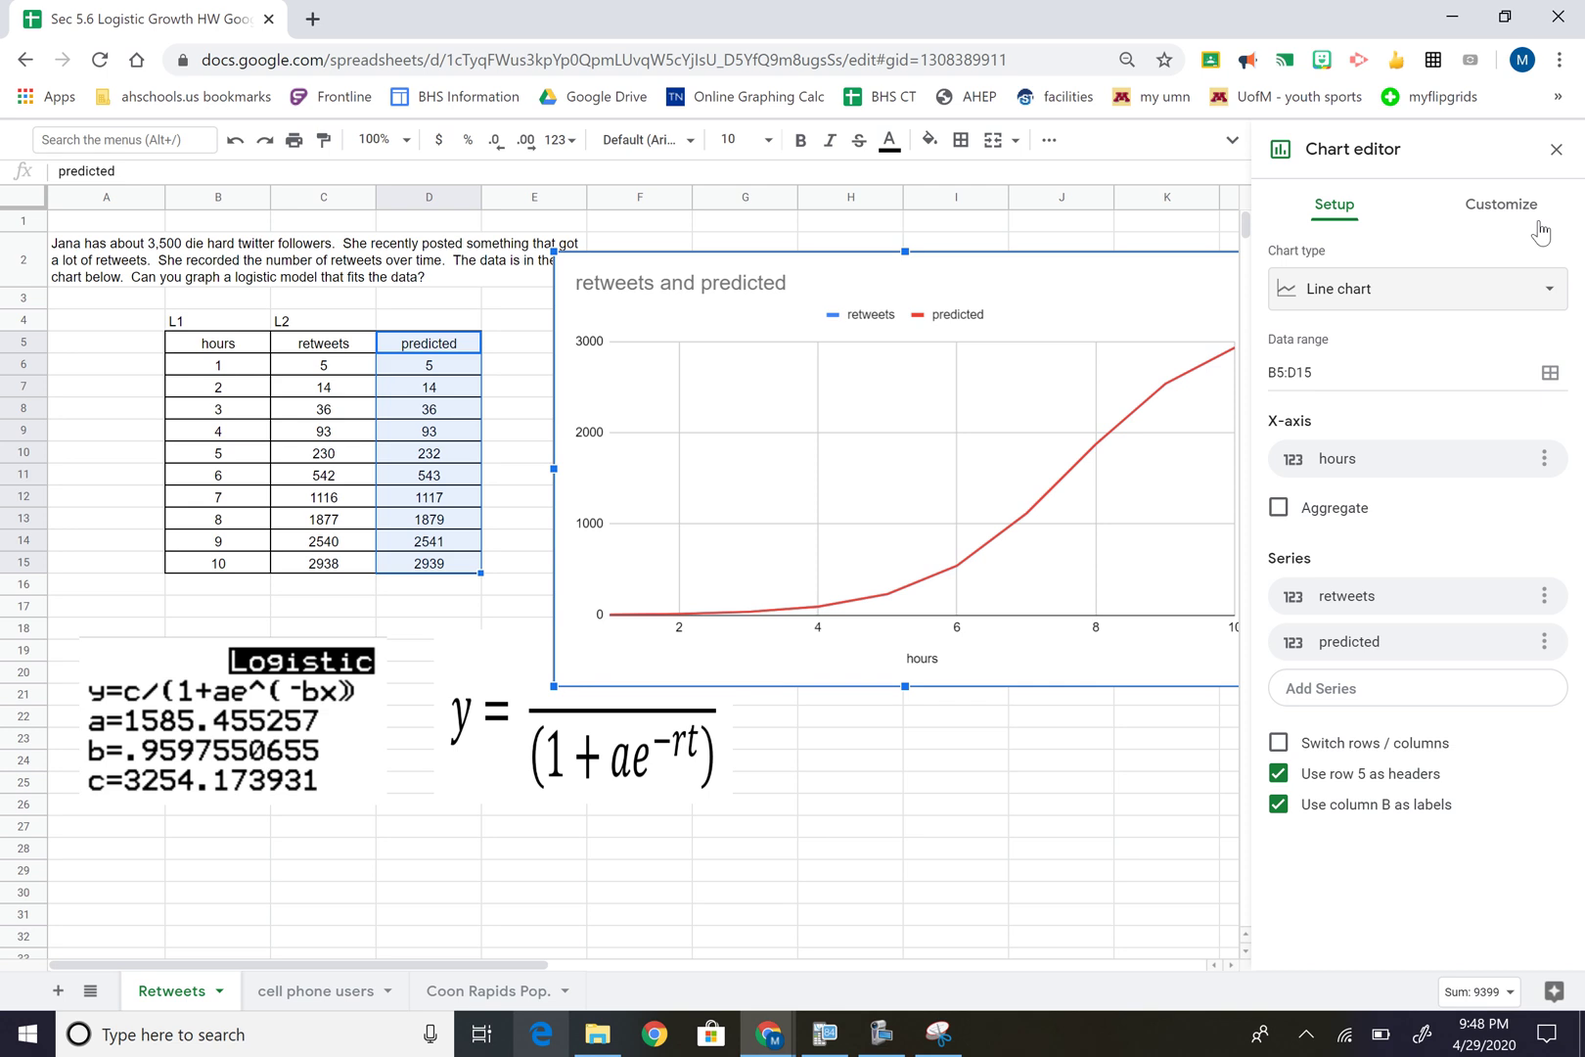
Close the chart editor and move the retweets and predicted chart away from the table, clear of the formula image
left_click(1557, 150)
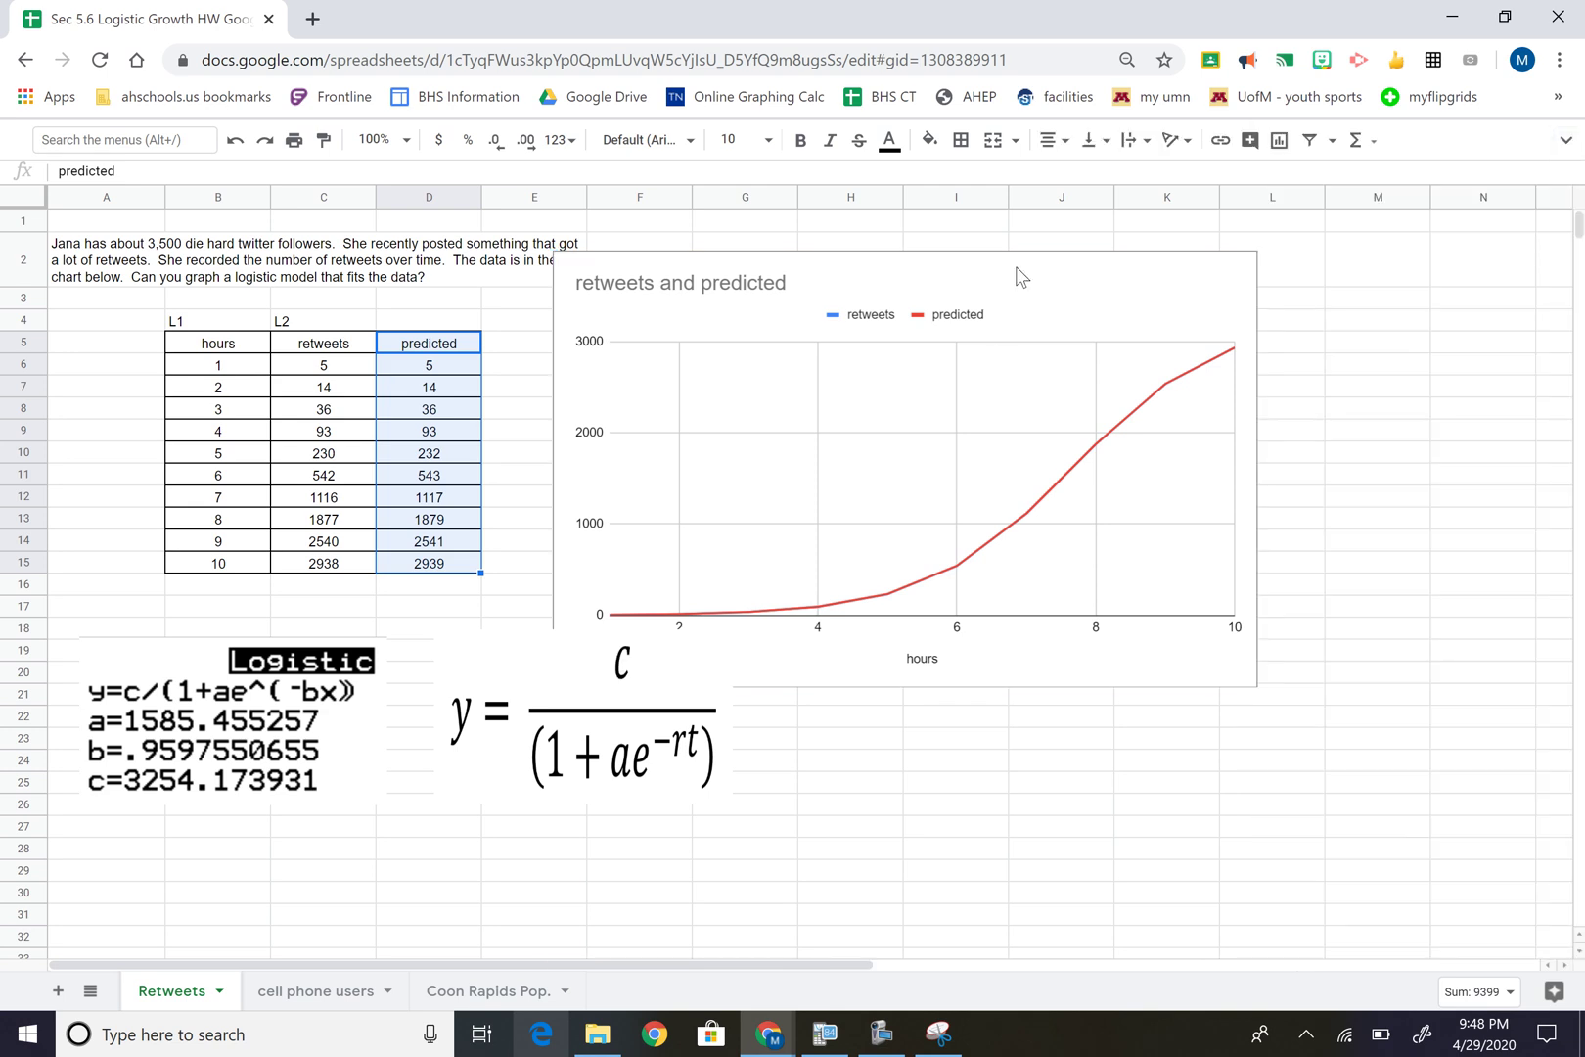
left_click(1118, 277)
left_click_drag(1052, 273, 1225, 261)
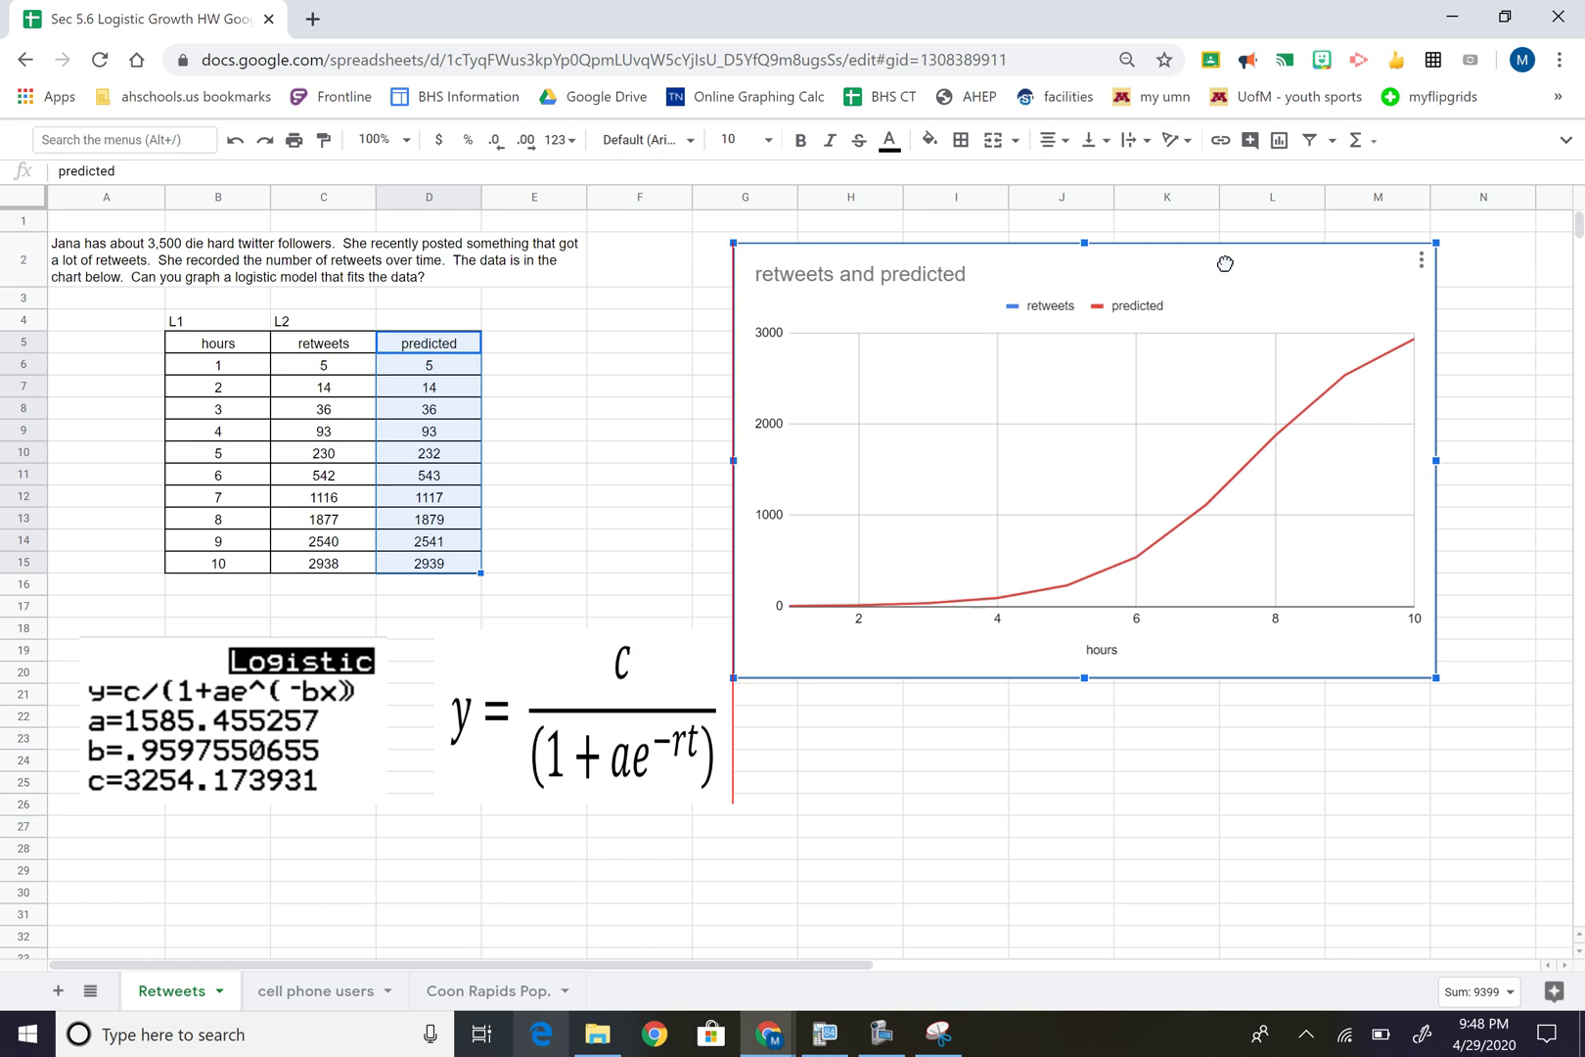
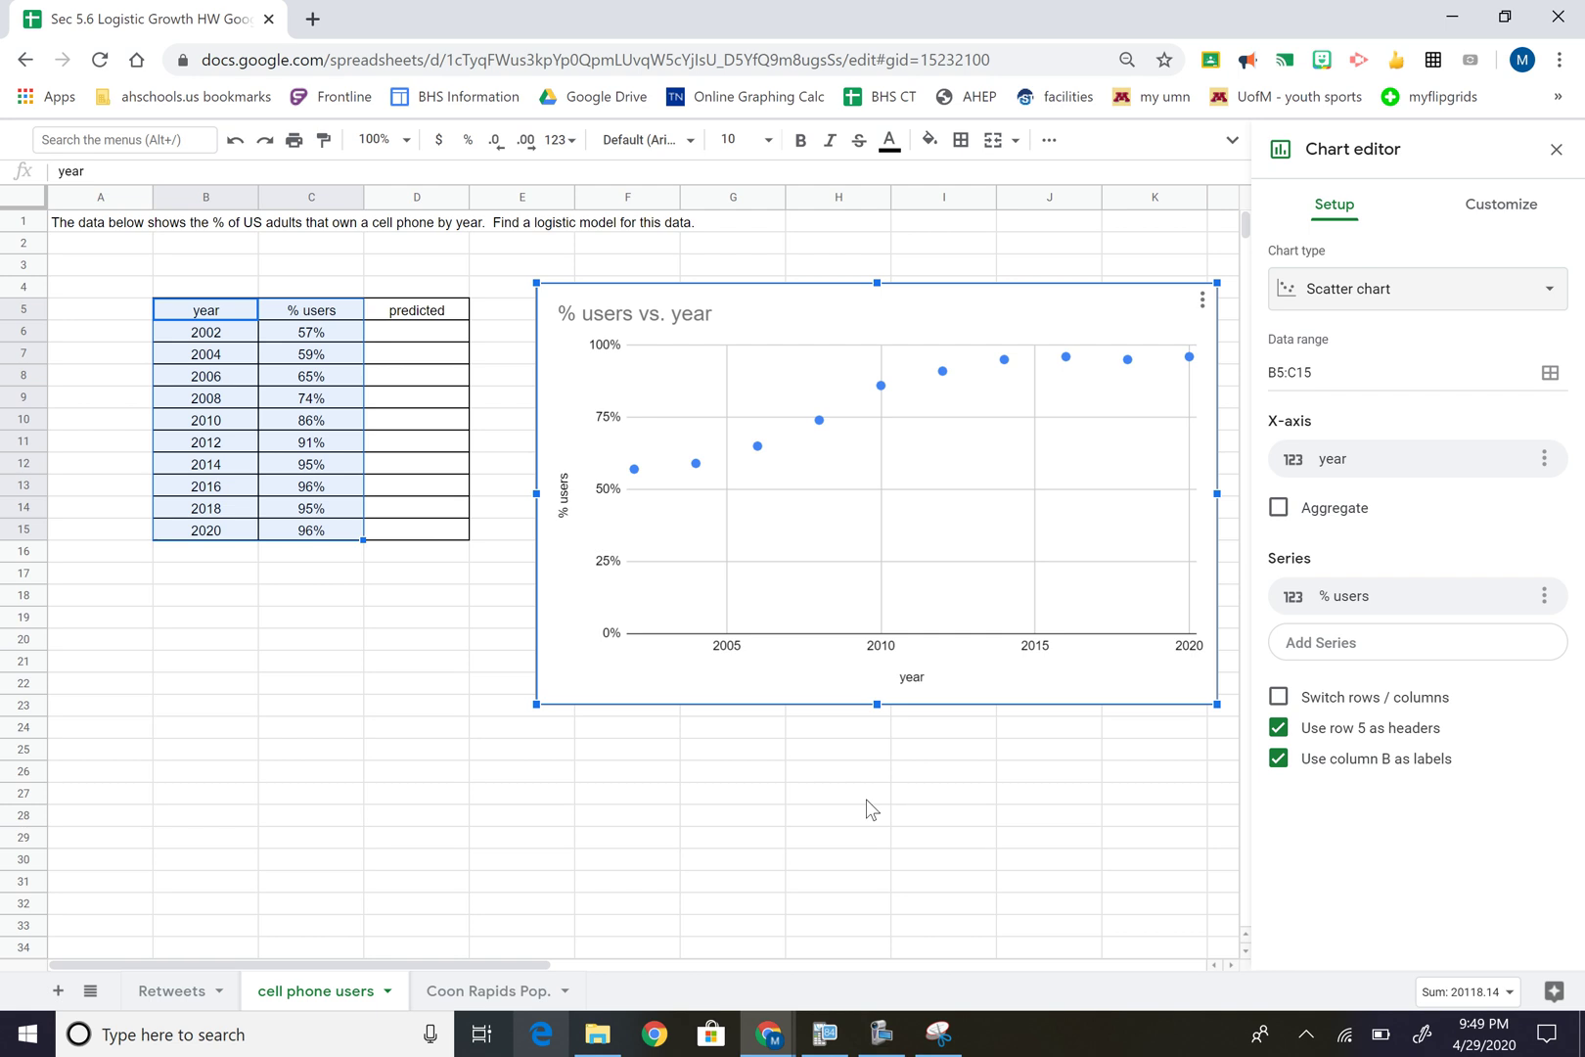
Close the chart editor on the cell phone users sheet and enter the note "use 2000 as year 0, x=0" in B3
left_click(867, 797)
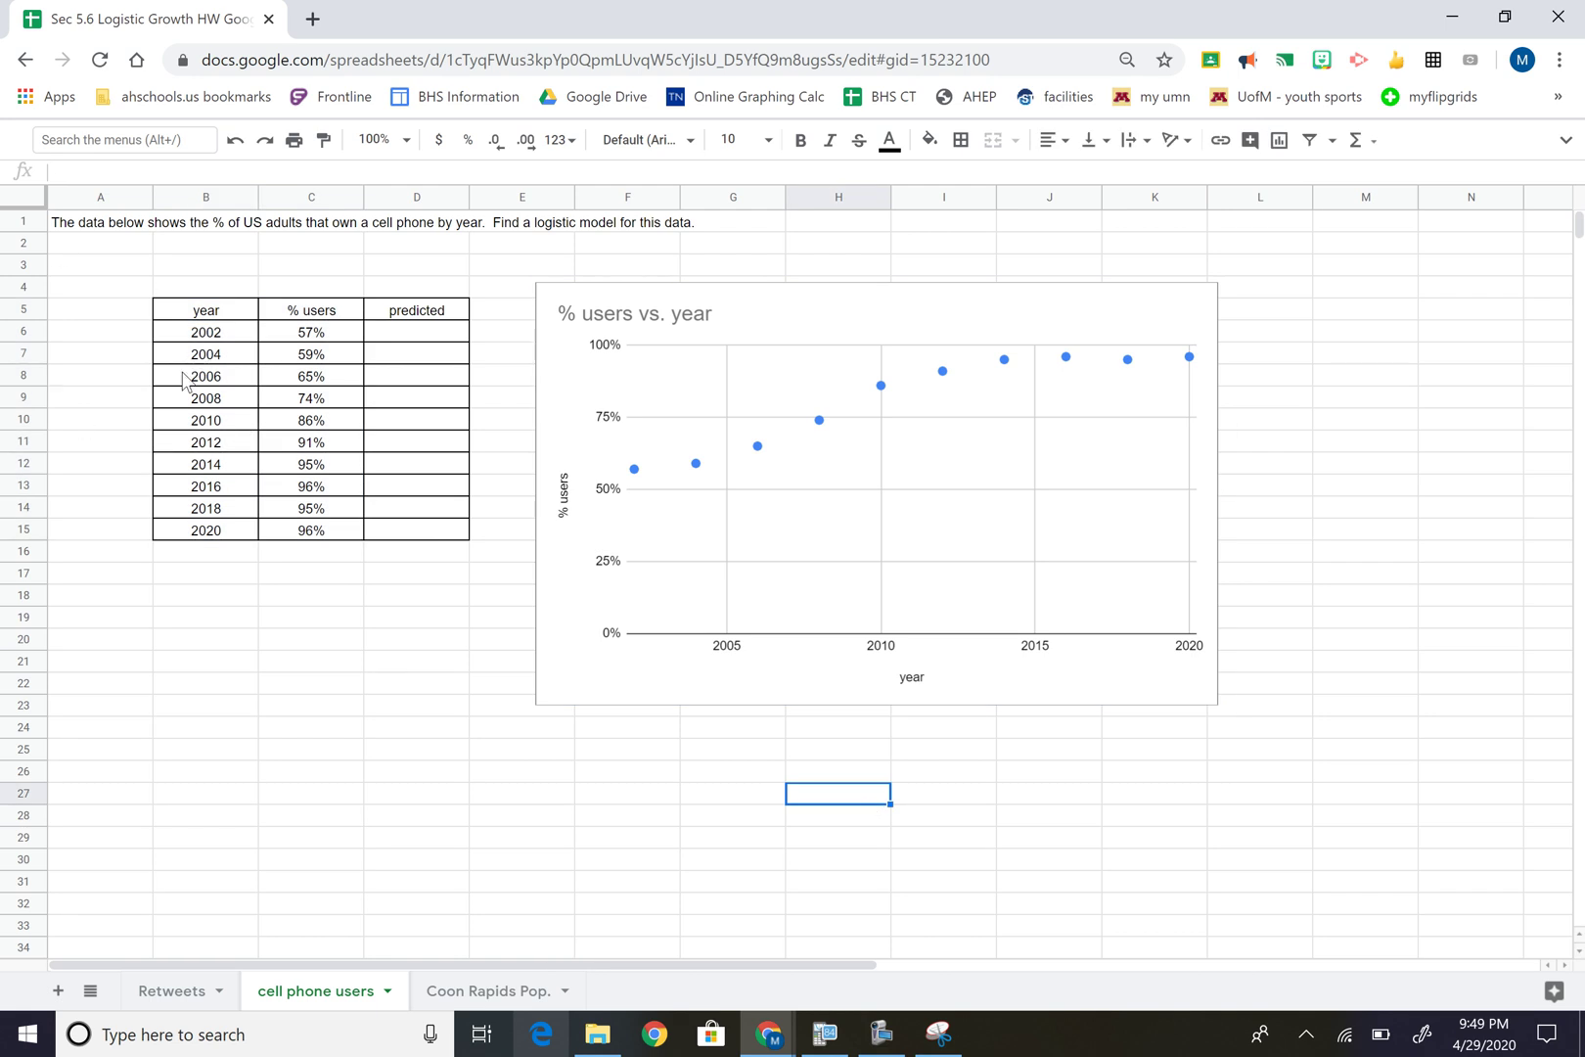
left_click_drag(209, 333, 223, 537)
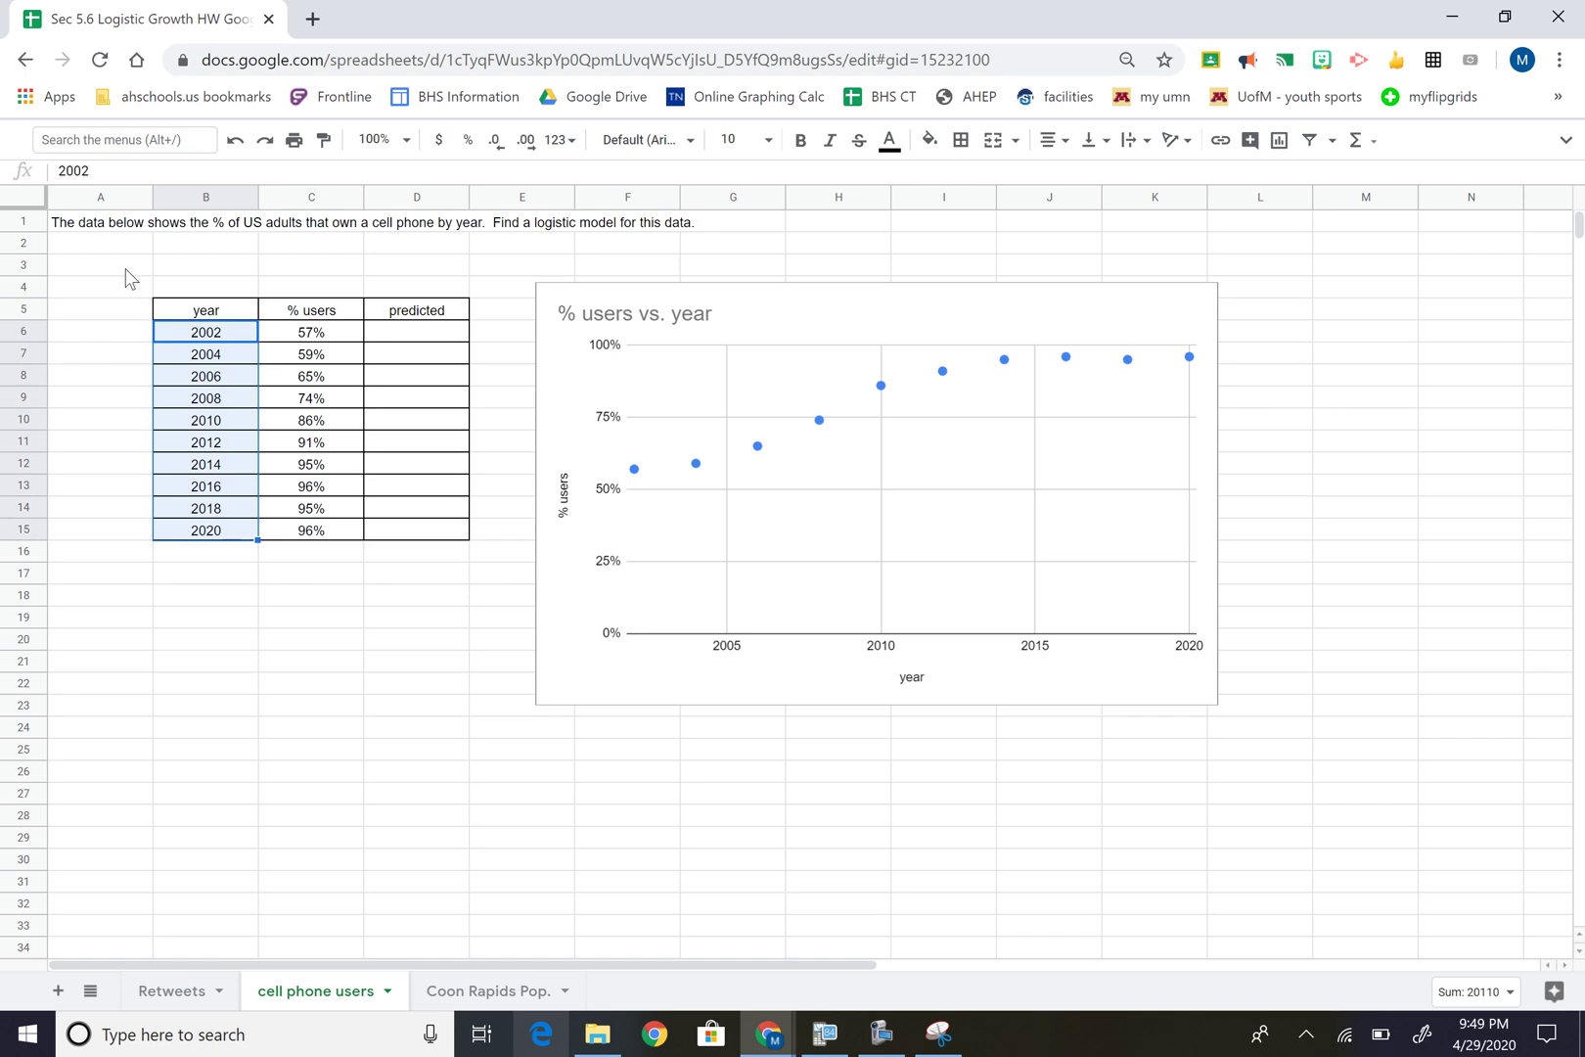
left_click(188, 270)
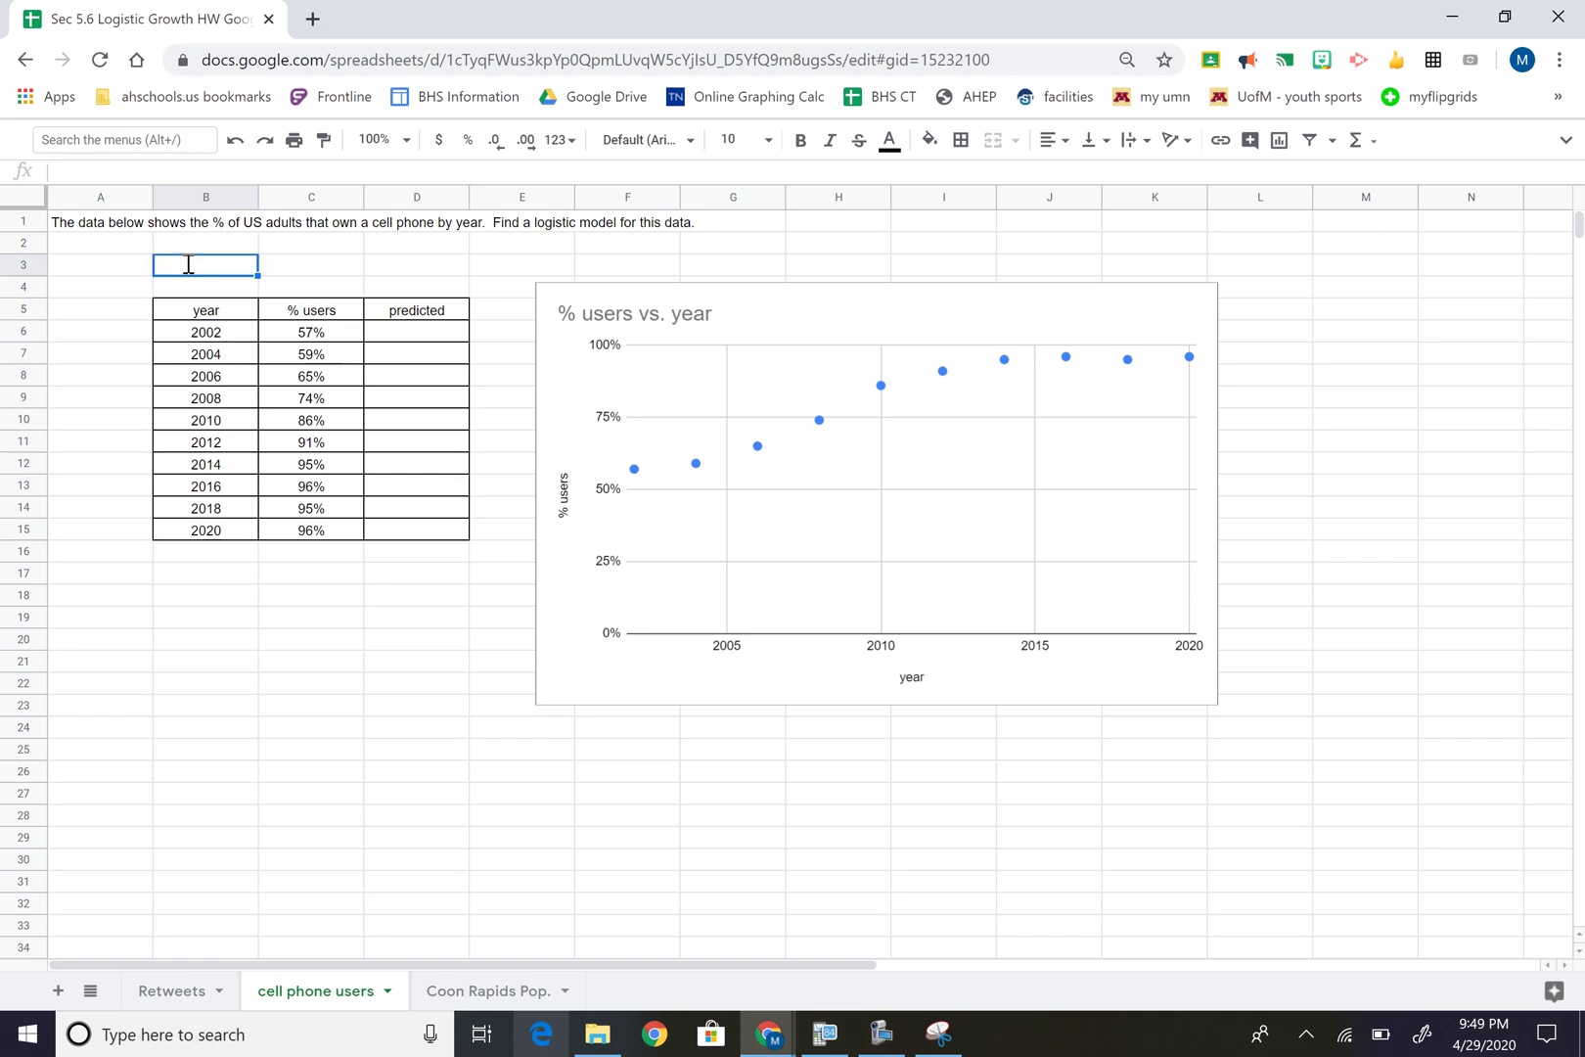
type("use 2000 as year")
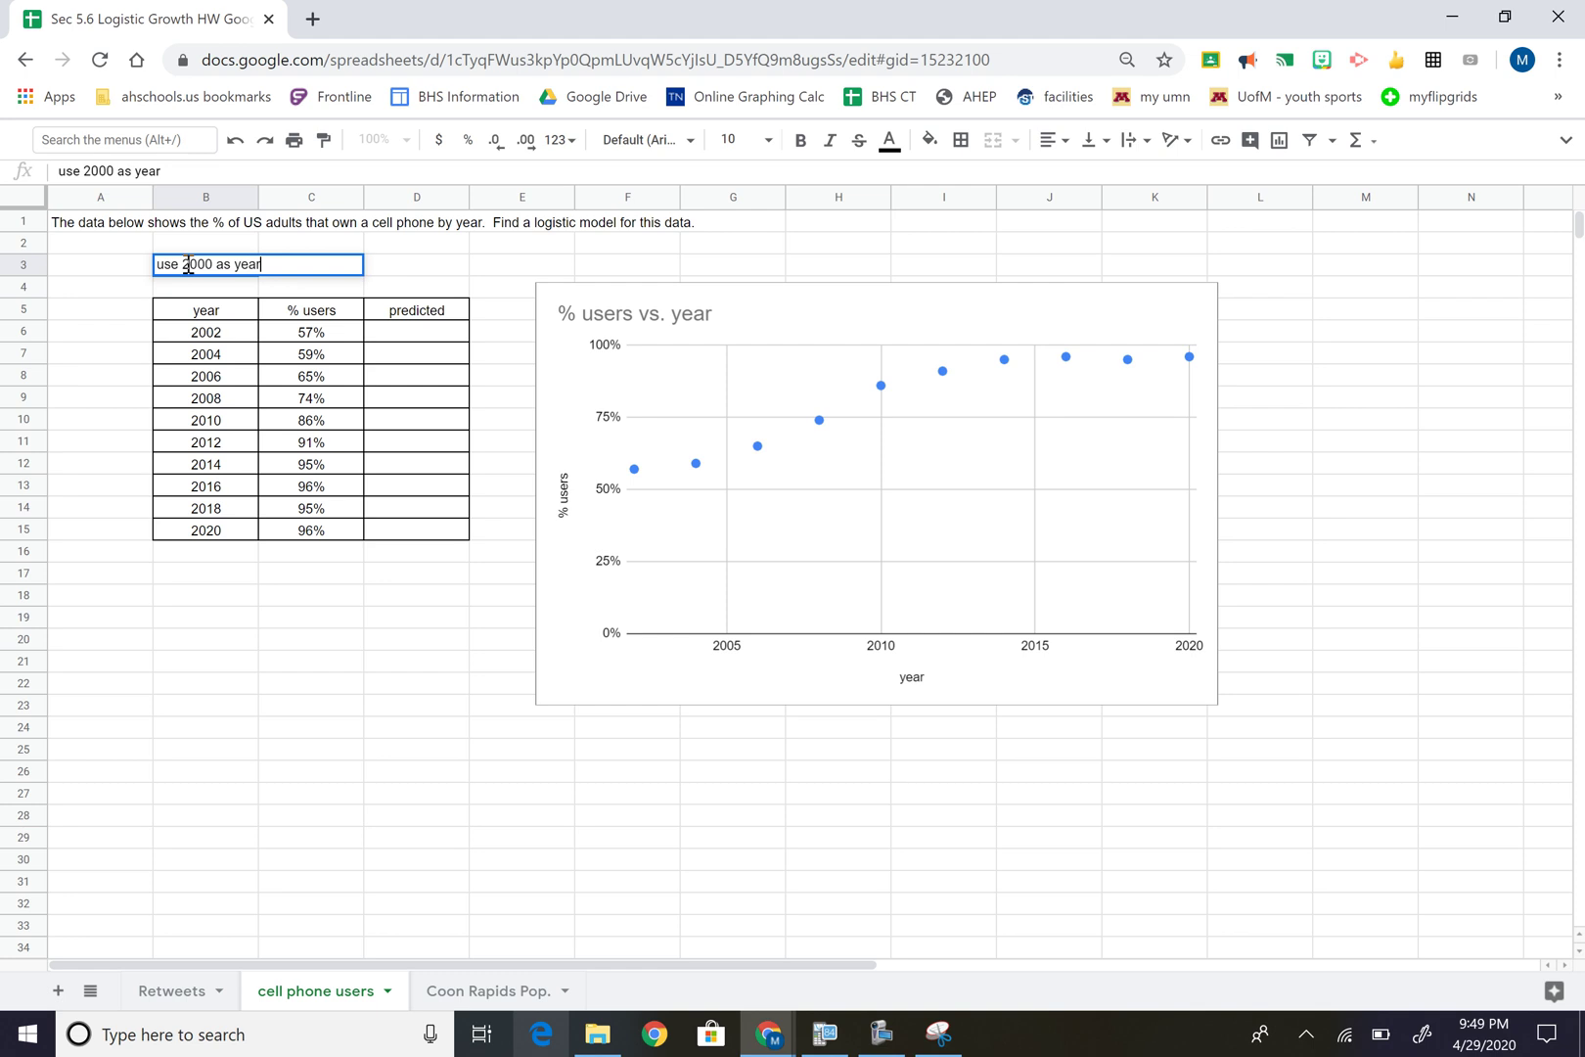
type(" 0, x=0")
key("Return")
Replace the calendar years in B6:B15 with years since 2000, from 2 to 20 in steps of 2
left_click(209, 338)
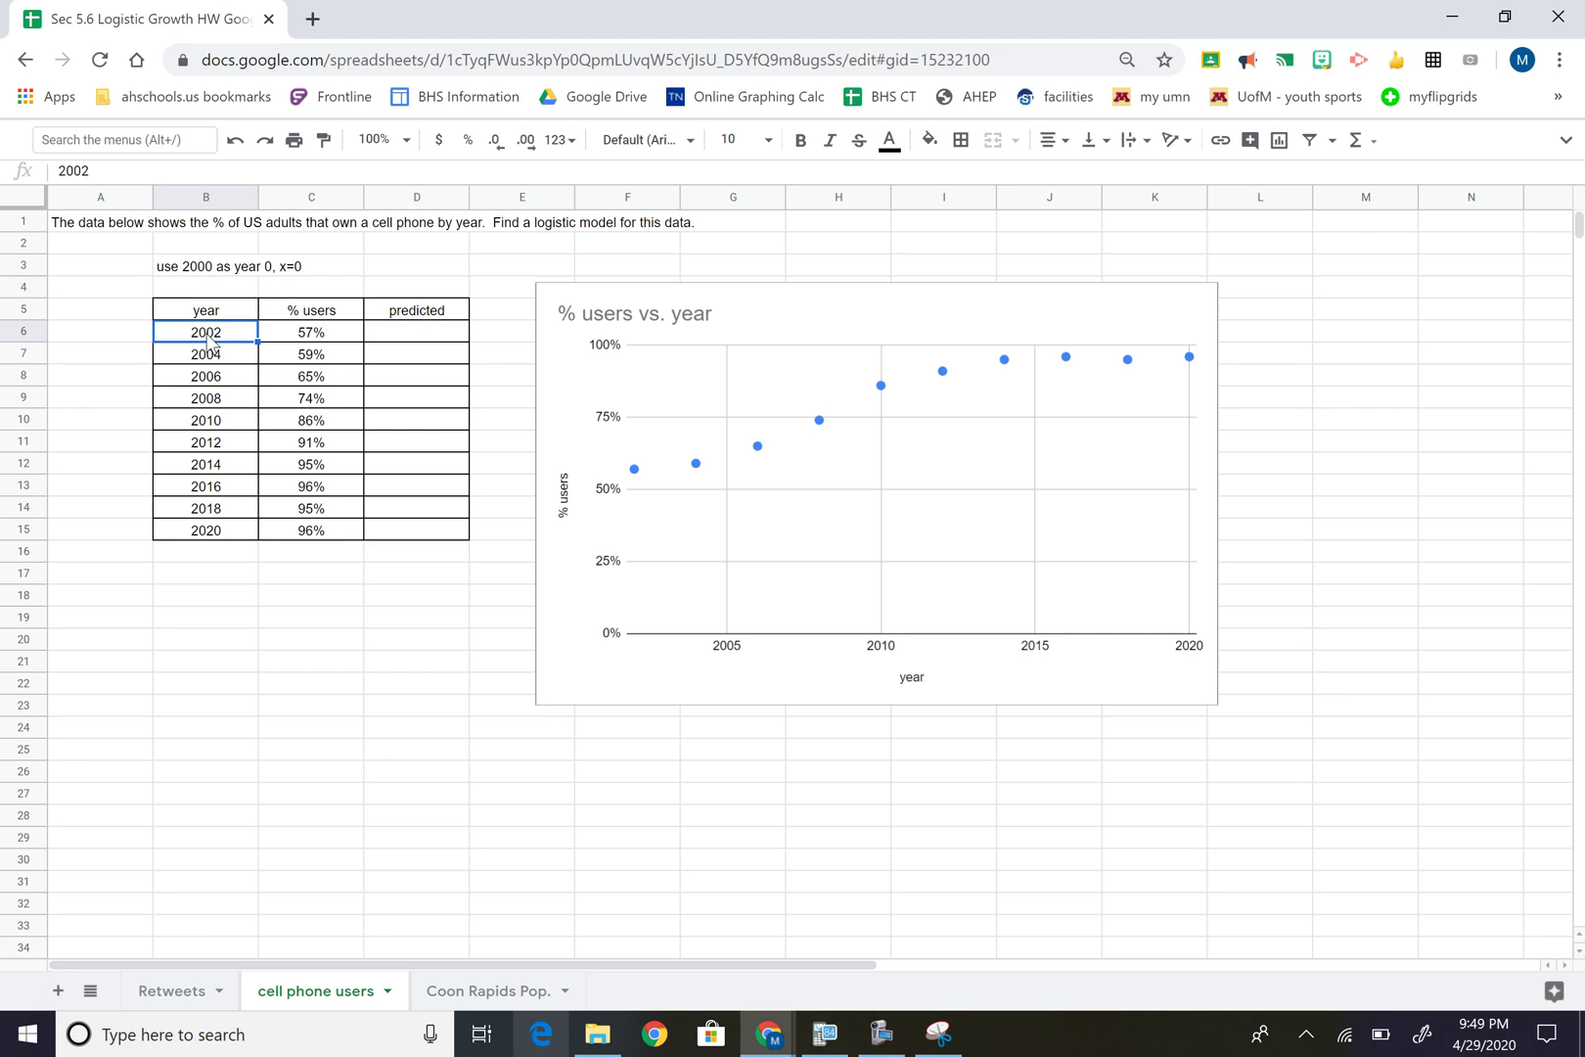
type("2")
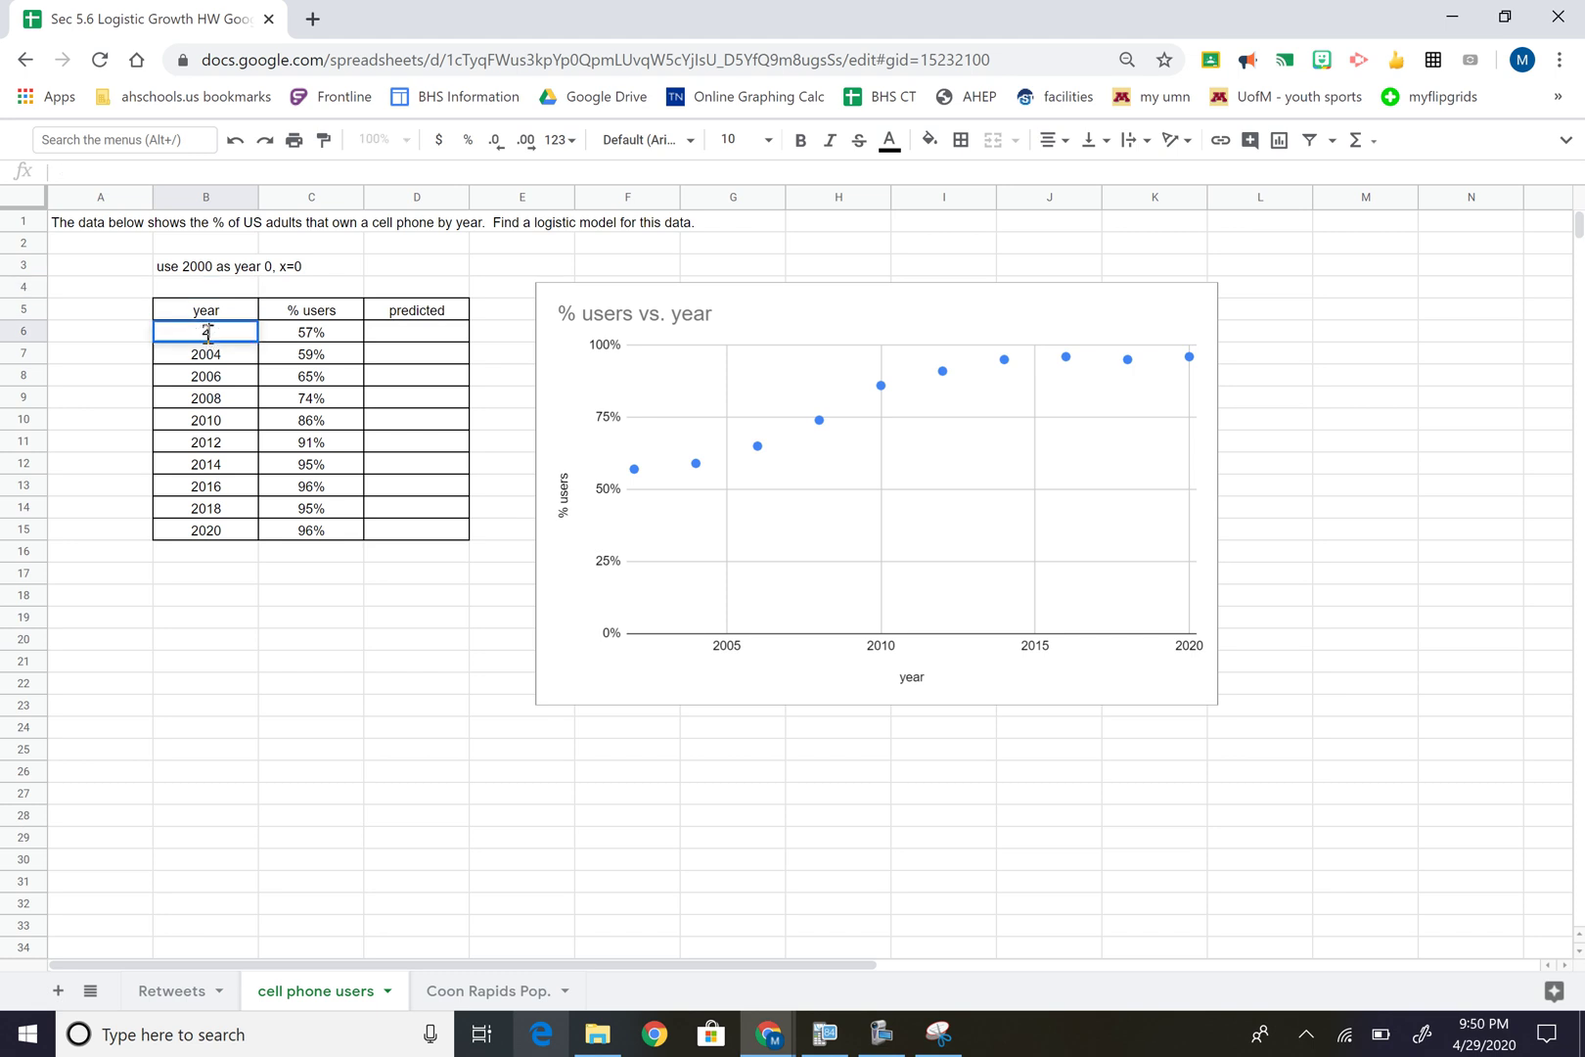
key("Return")
type("4")
key("Return")
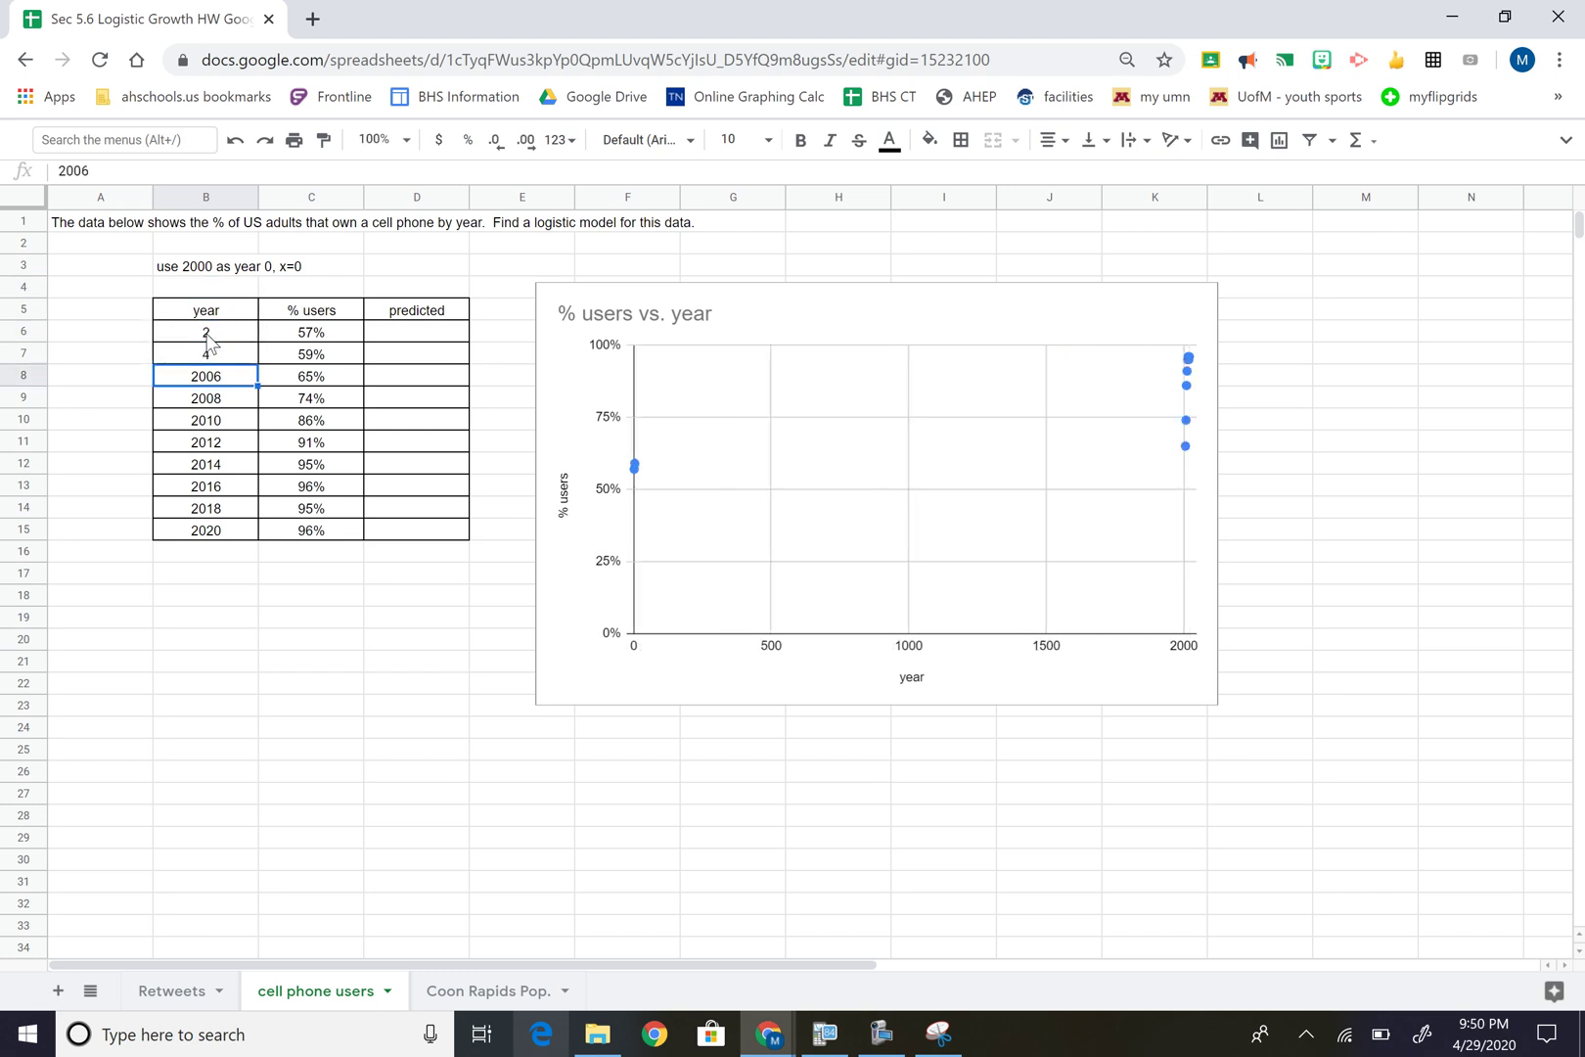
type("6")
key("Return")
type("8")
key("Return")
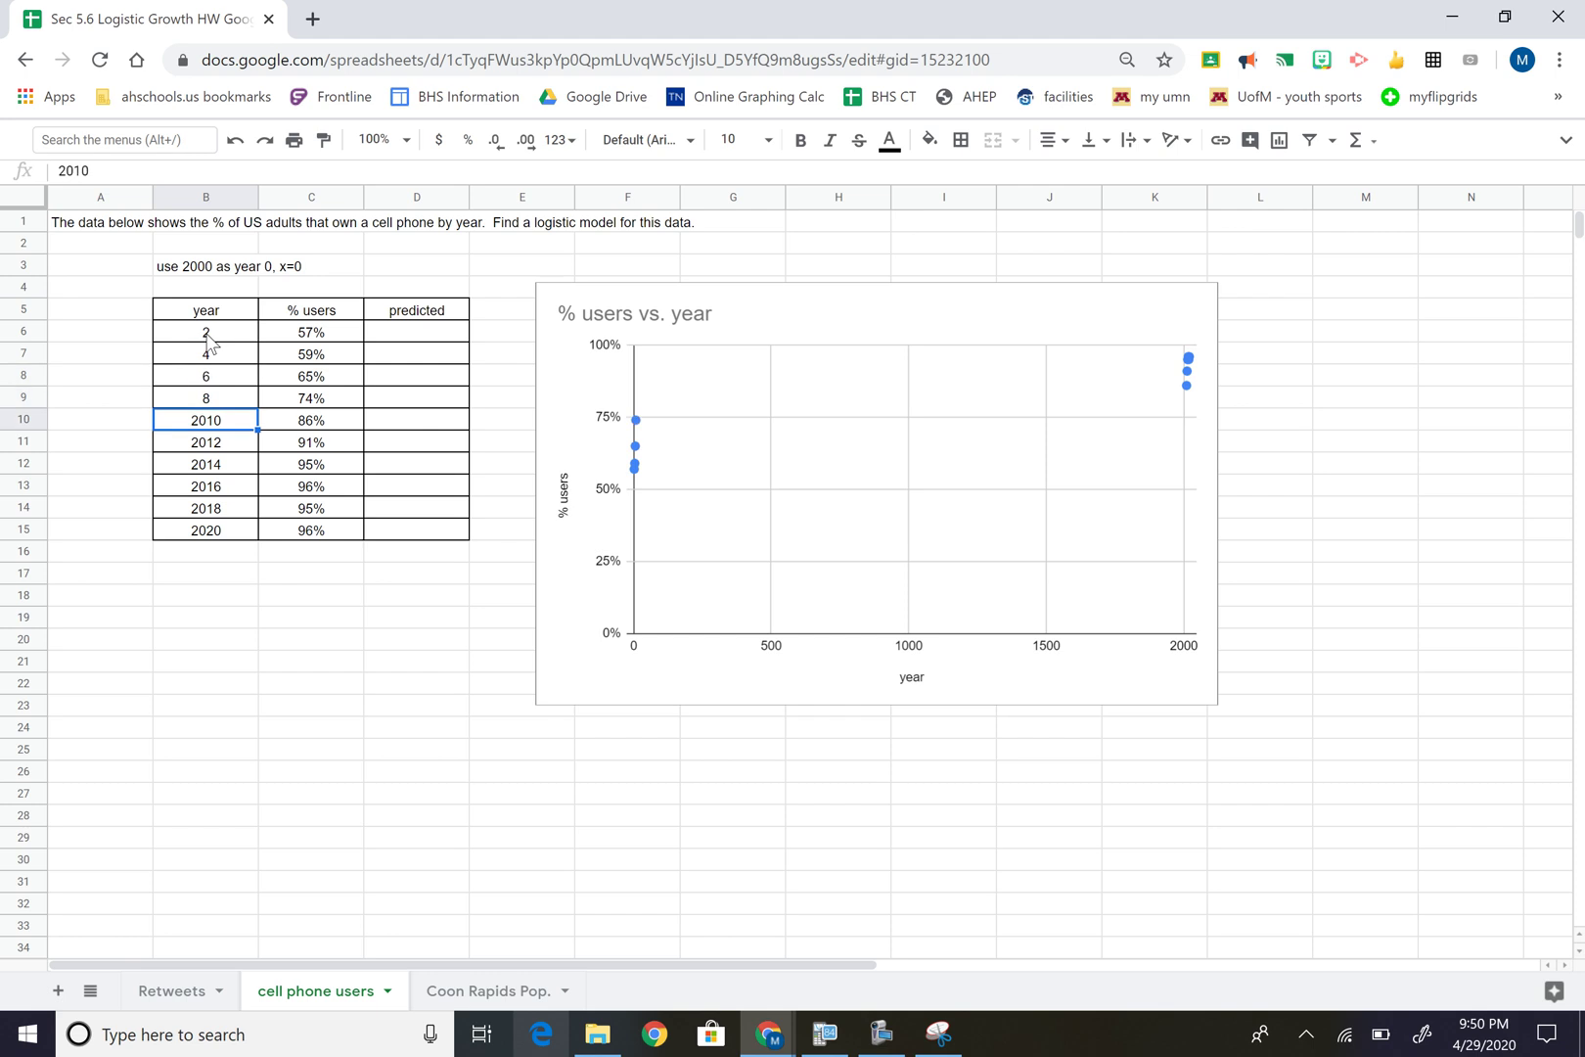
left_click_drag(213, 354, 256, 540)
left_click(244, 734)
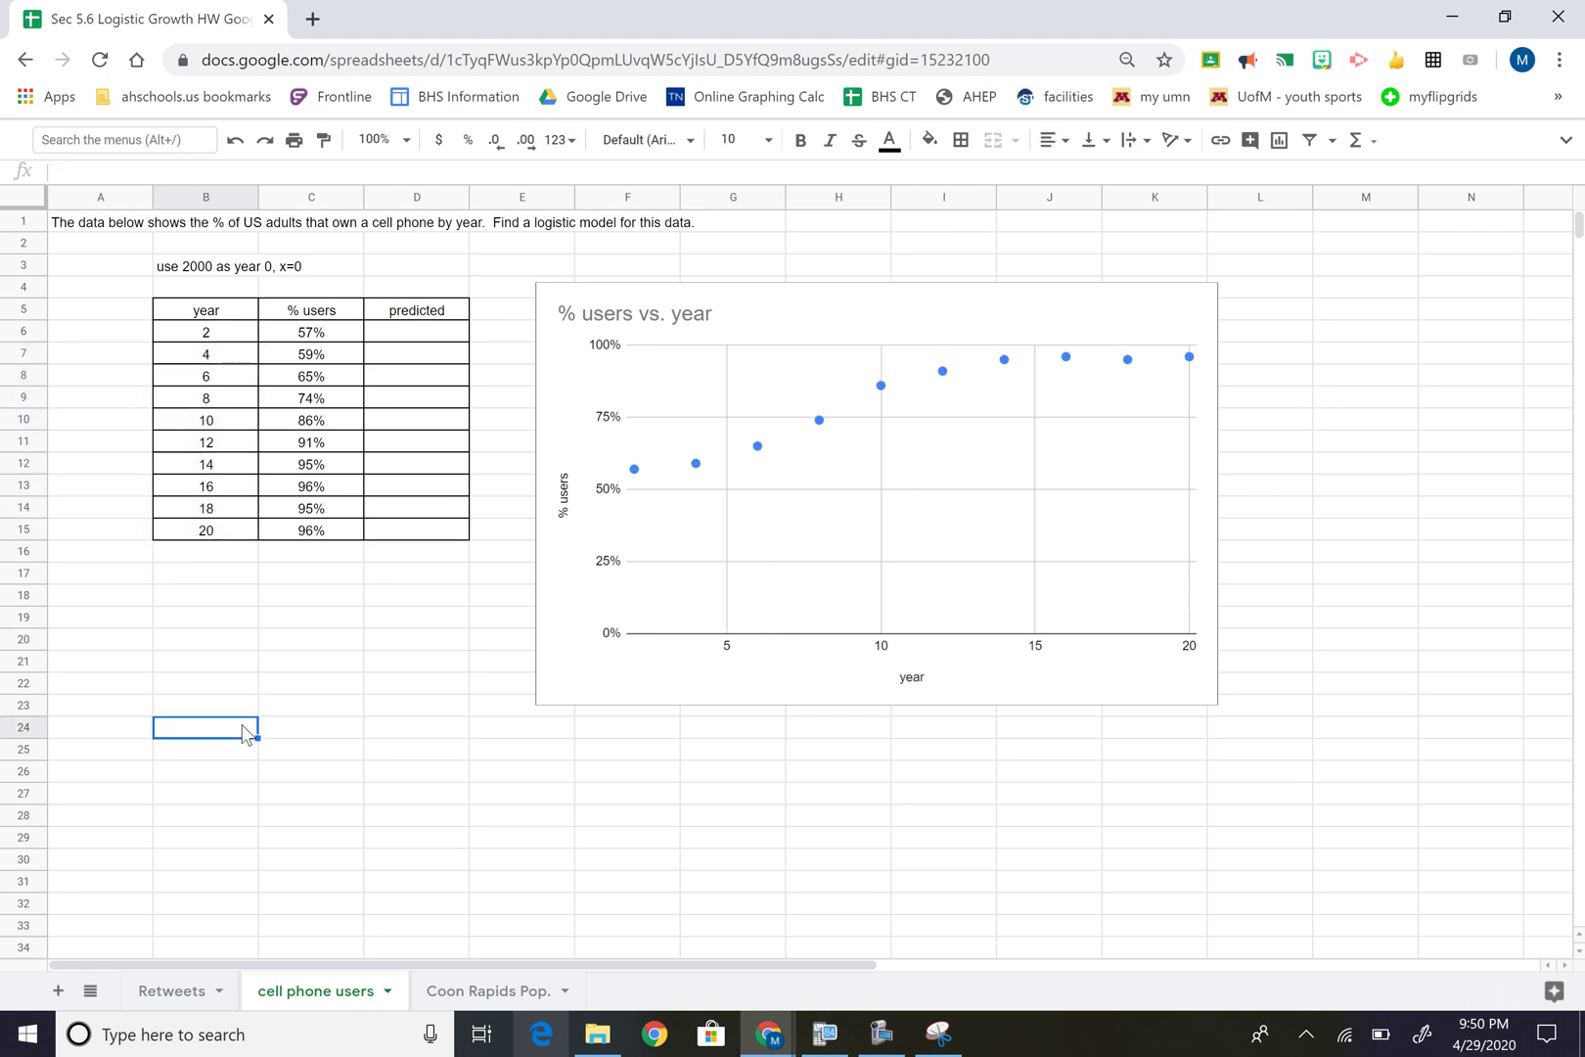
Enter the headers c, a and r in E5:G5 and move the % users vs. year chart clear of these columns
left_click(974, 300)
left_click_drag(976, 300, 1178, 262)
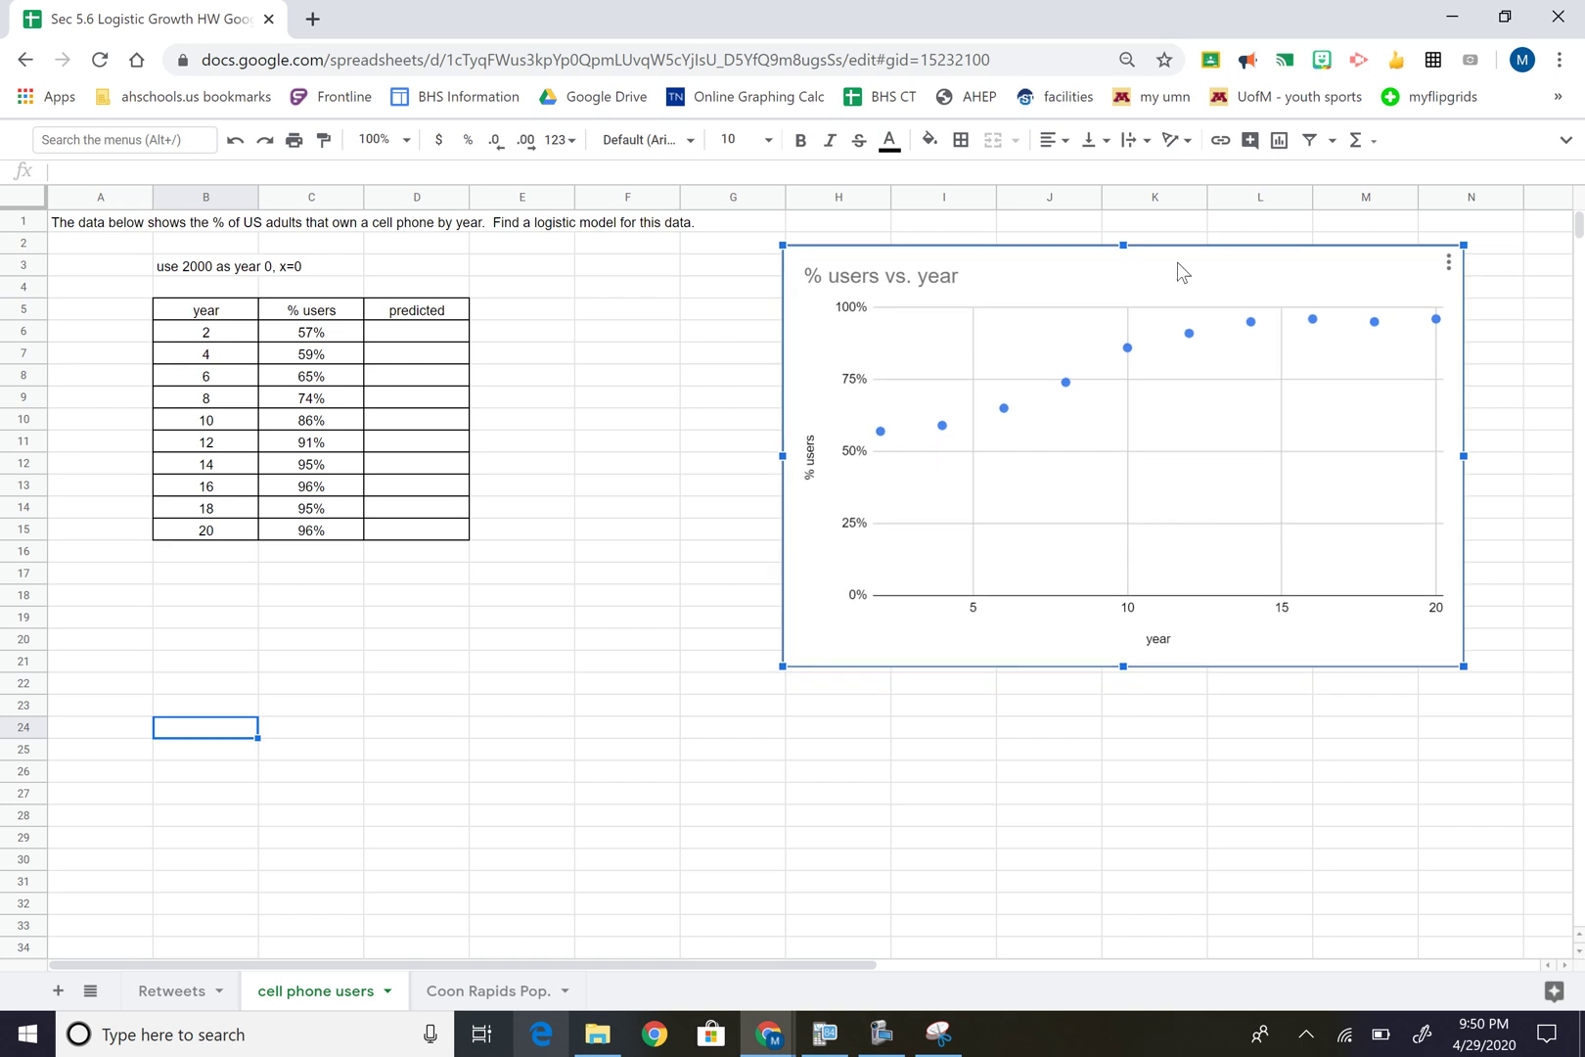
left_click(524, 313)
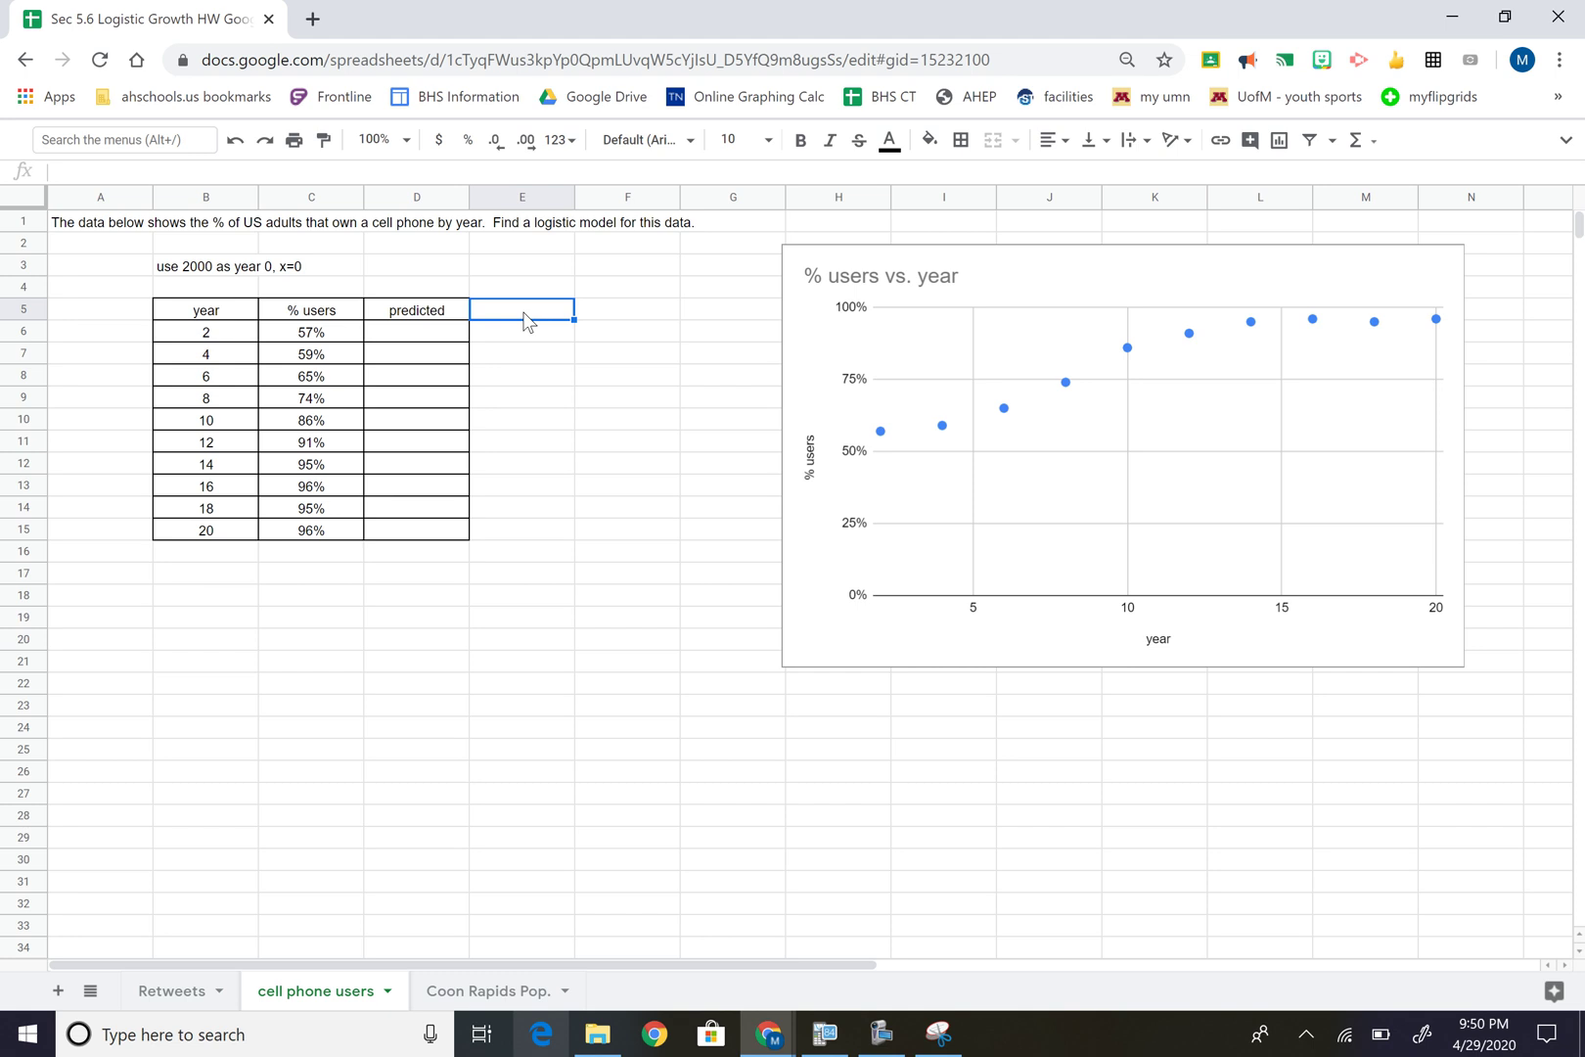
type("c")
key("Tab")
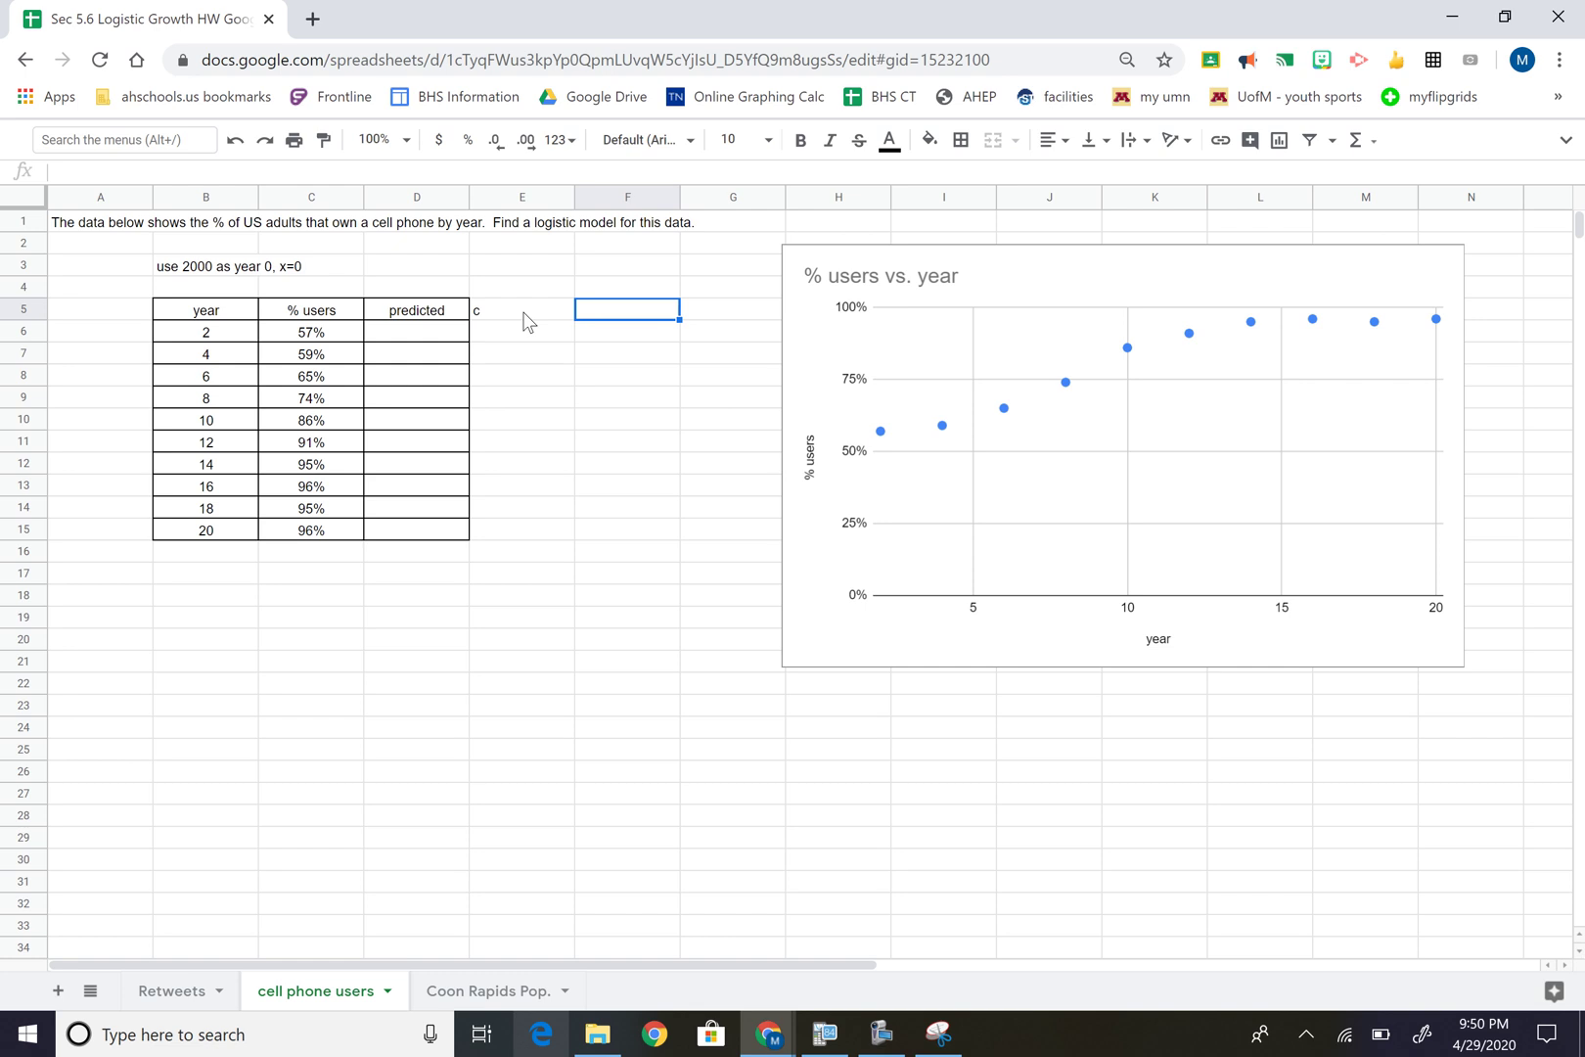
type("a")
key("Tab")
type("r")
key("Return")
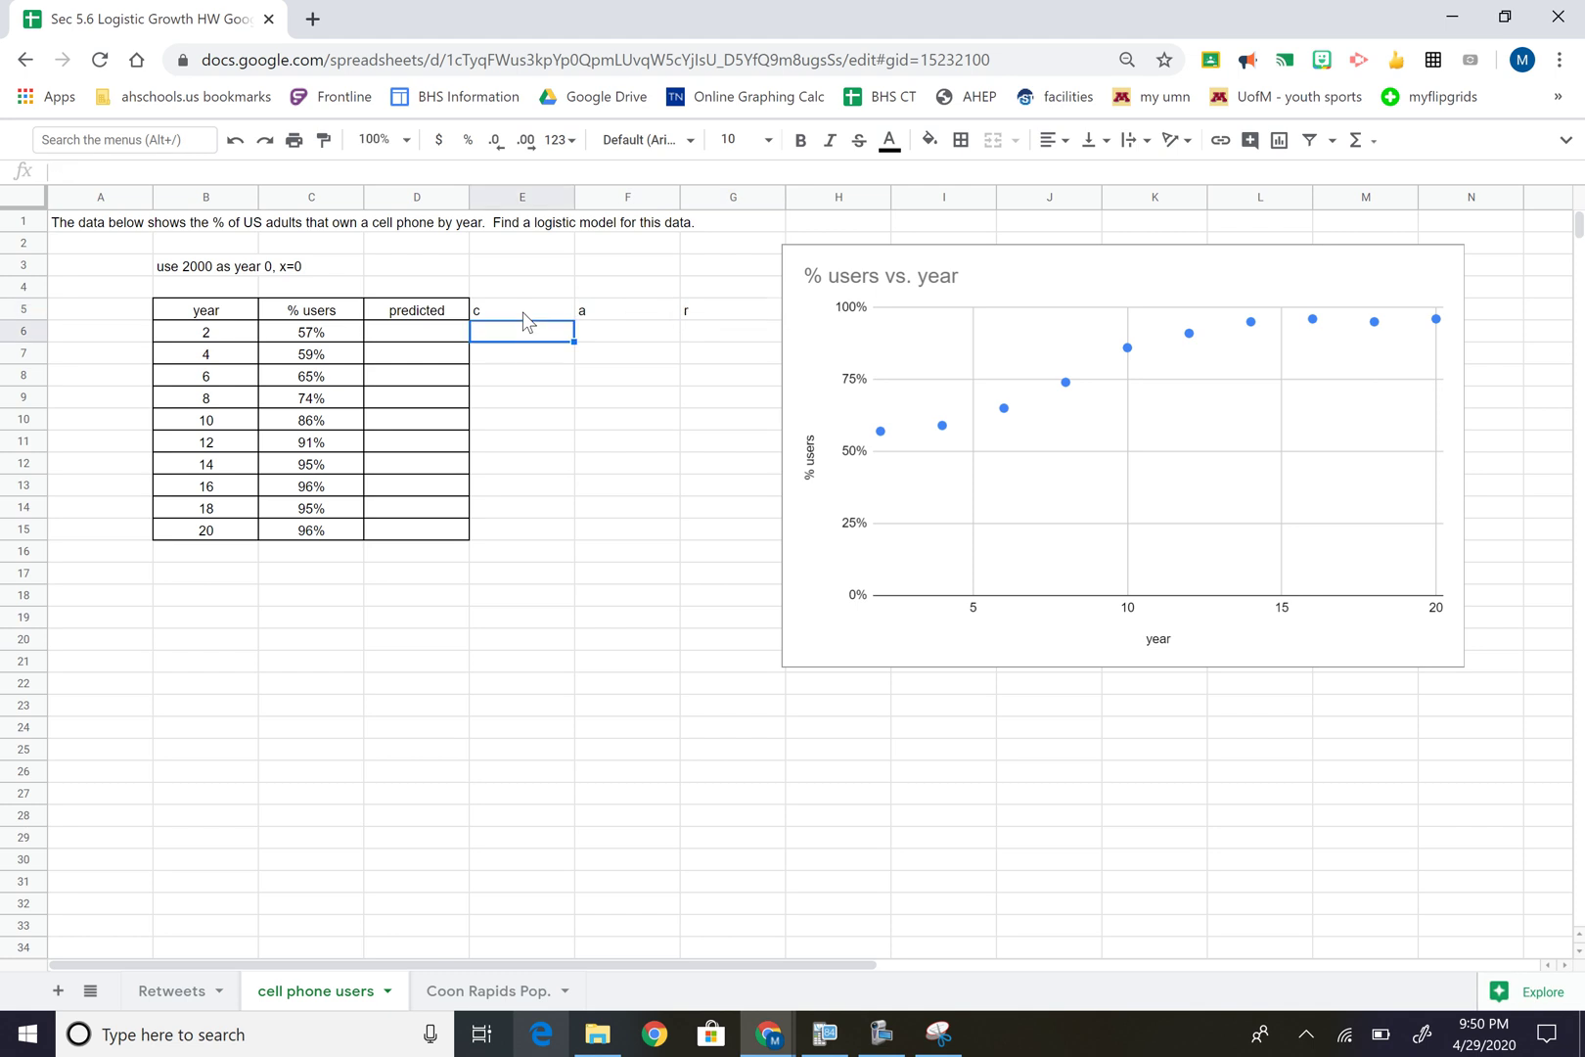
left_click(1095, 283)
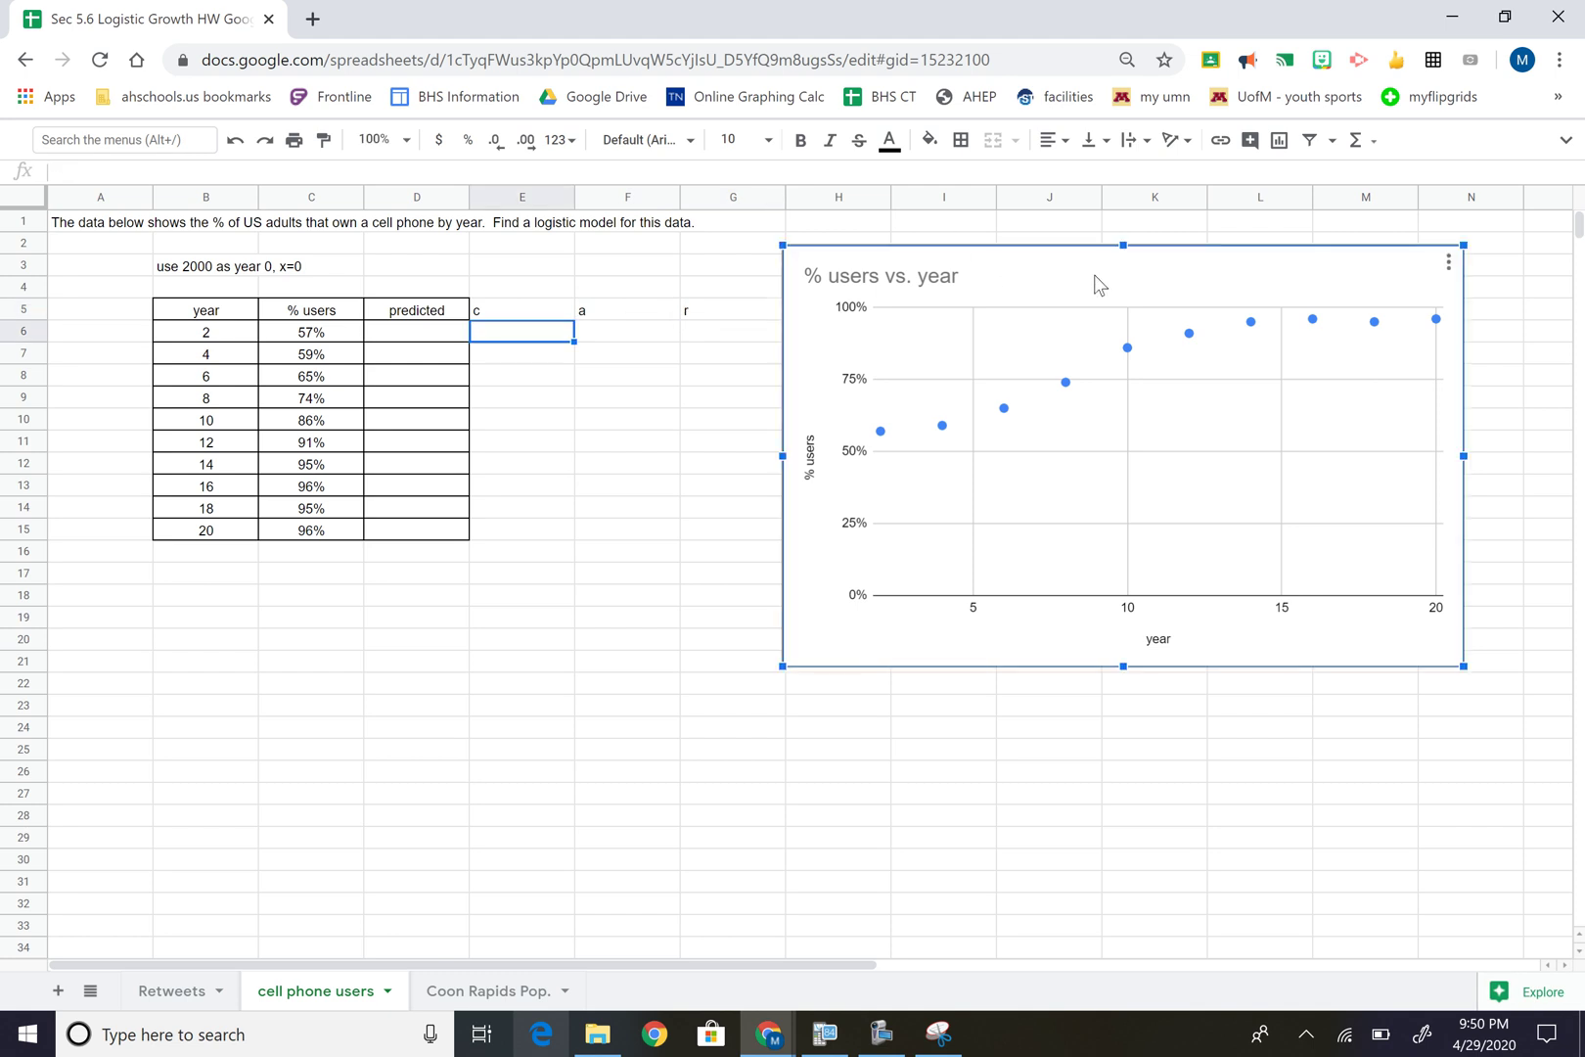
left_click_drag(1100, 283, 1151, 278)
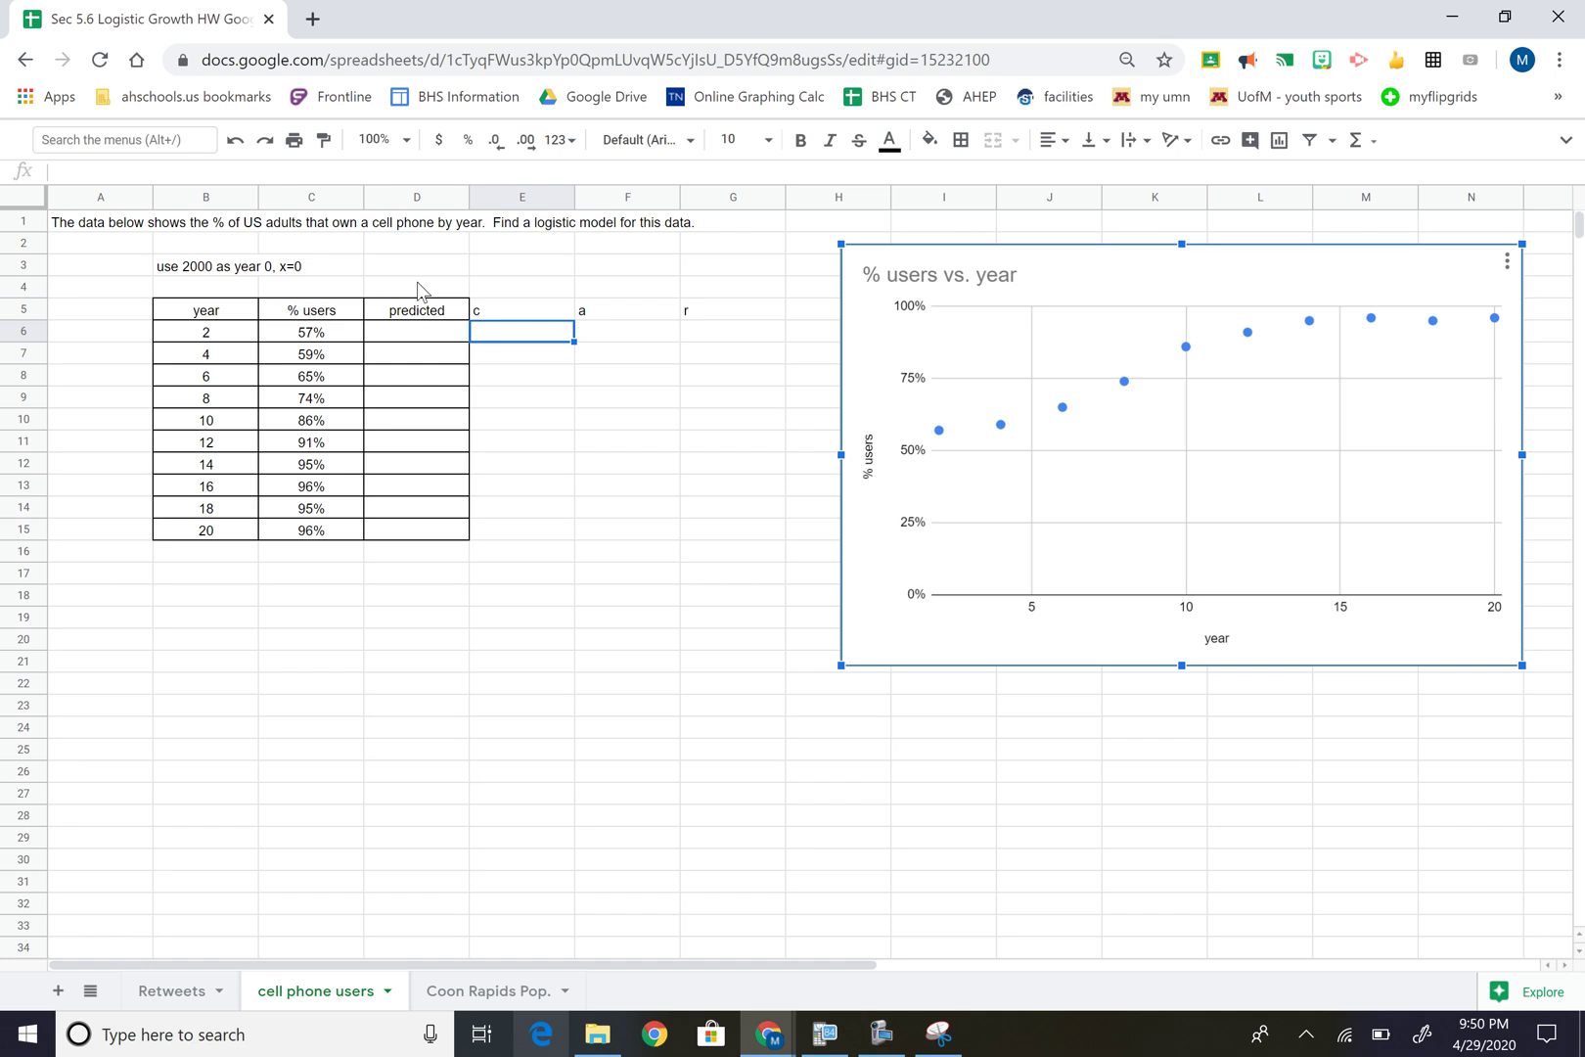
Apply all borders and centre alignment to E5:G15
left_click_drag(497, 311, 700, 537)
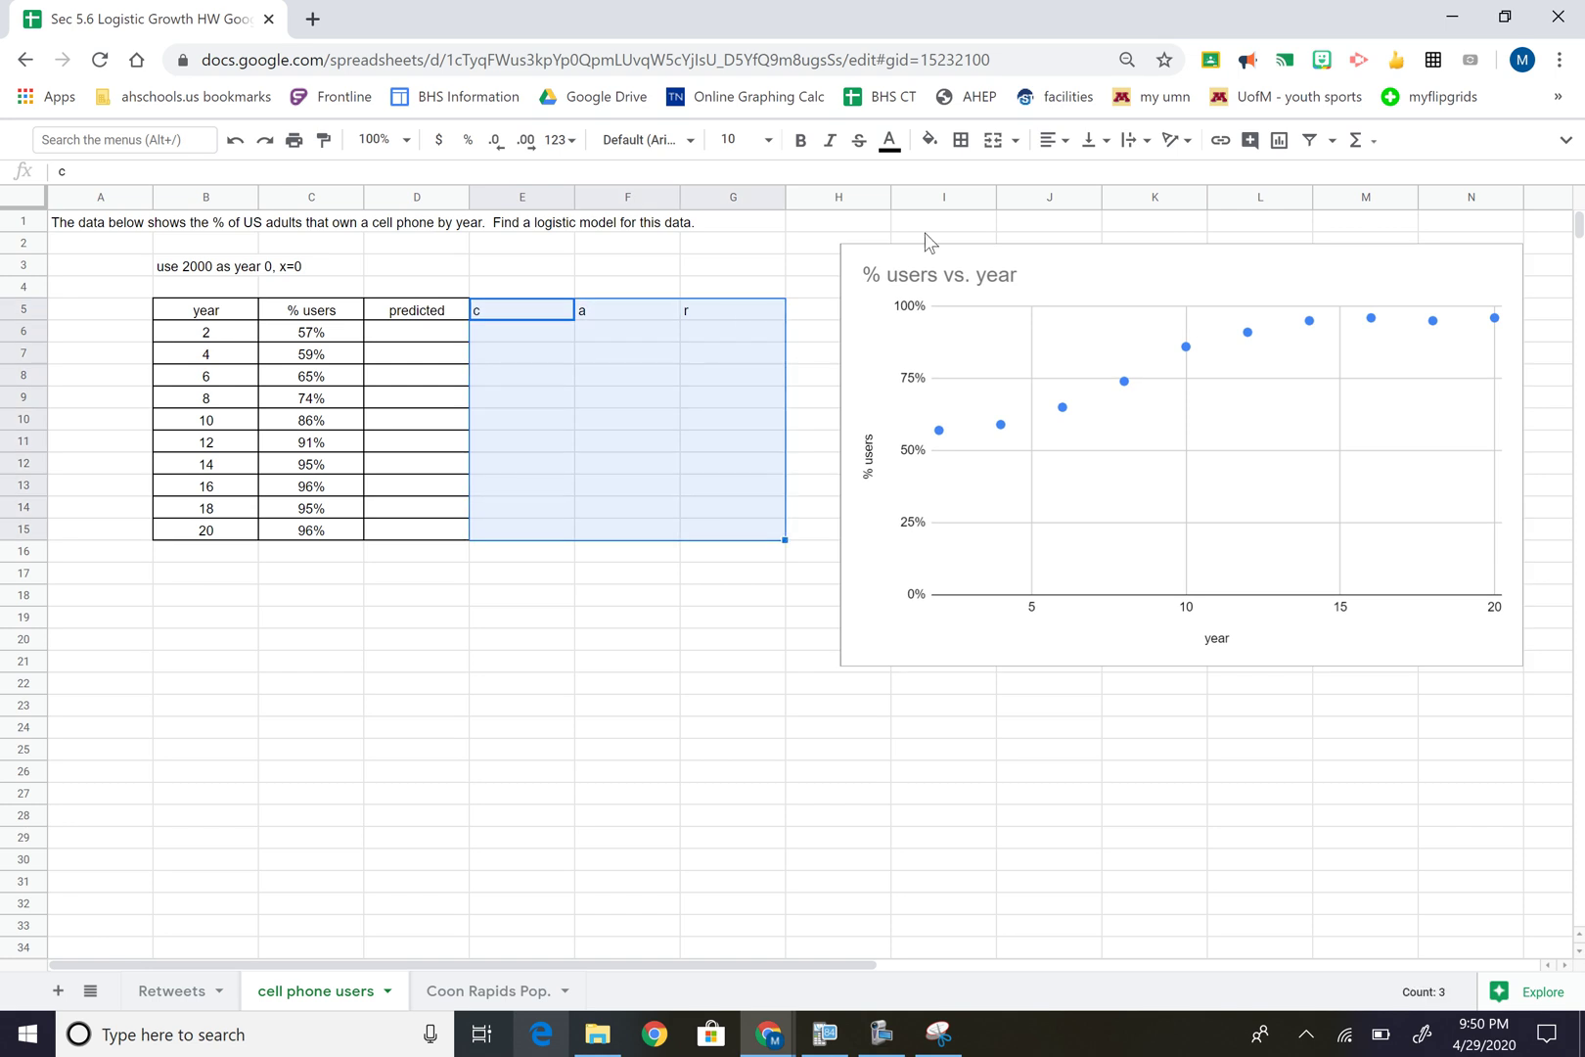
left_click(961, 140)
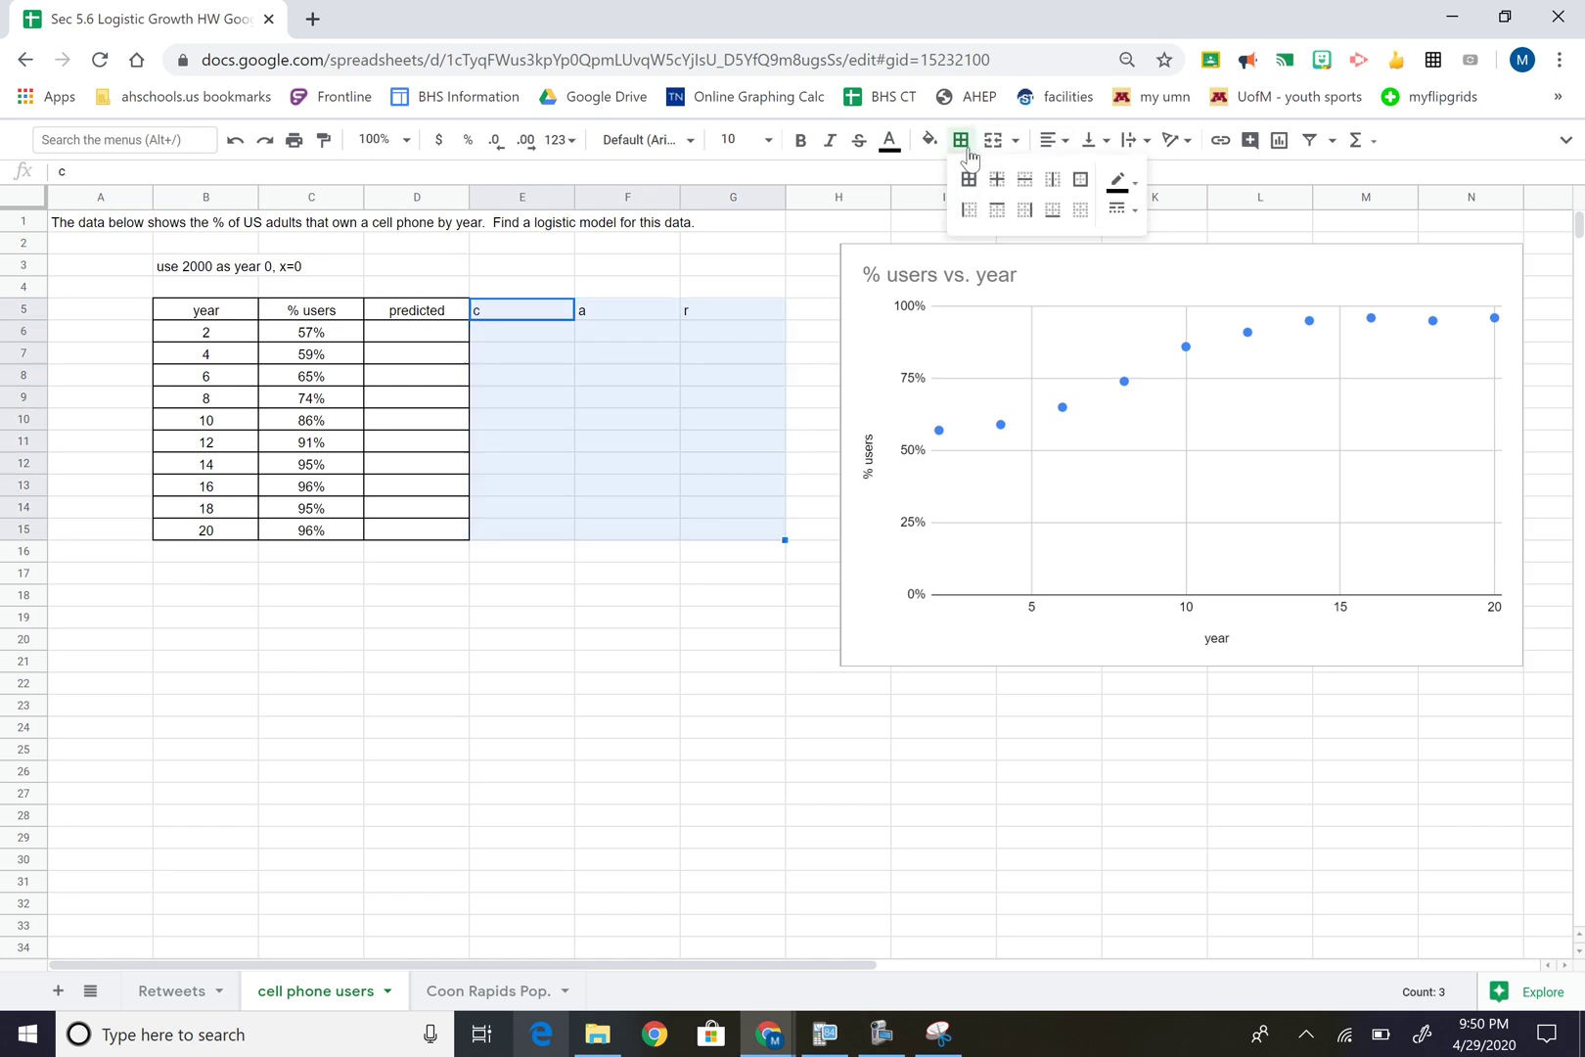
left_click(969, 179)
left_click(1064, 147)
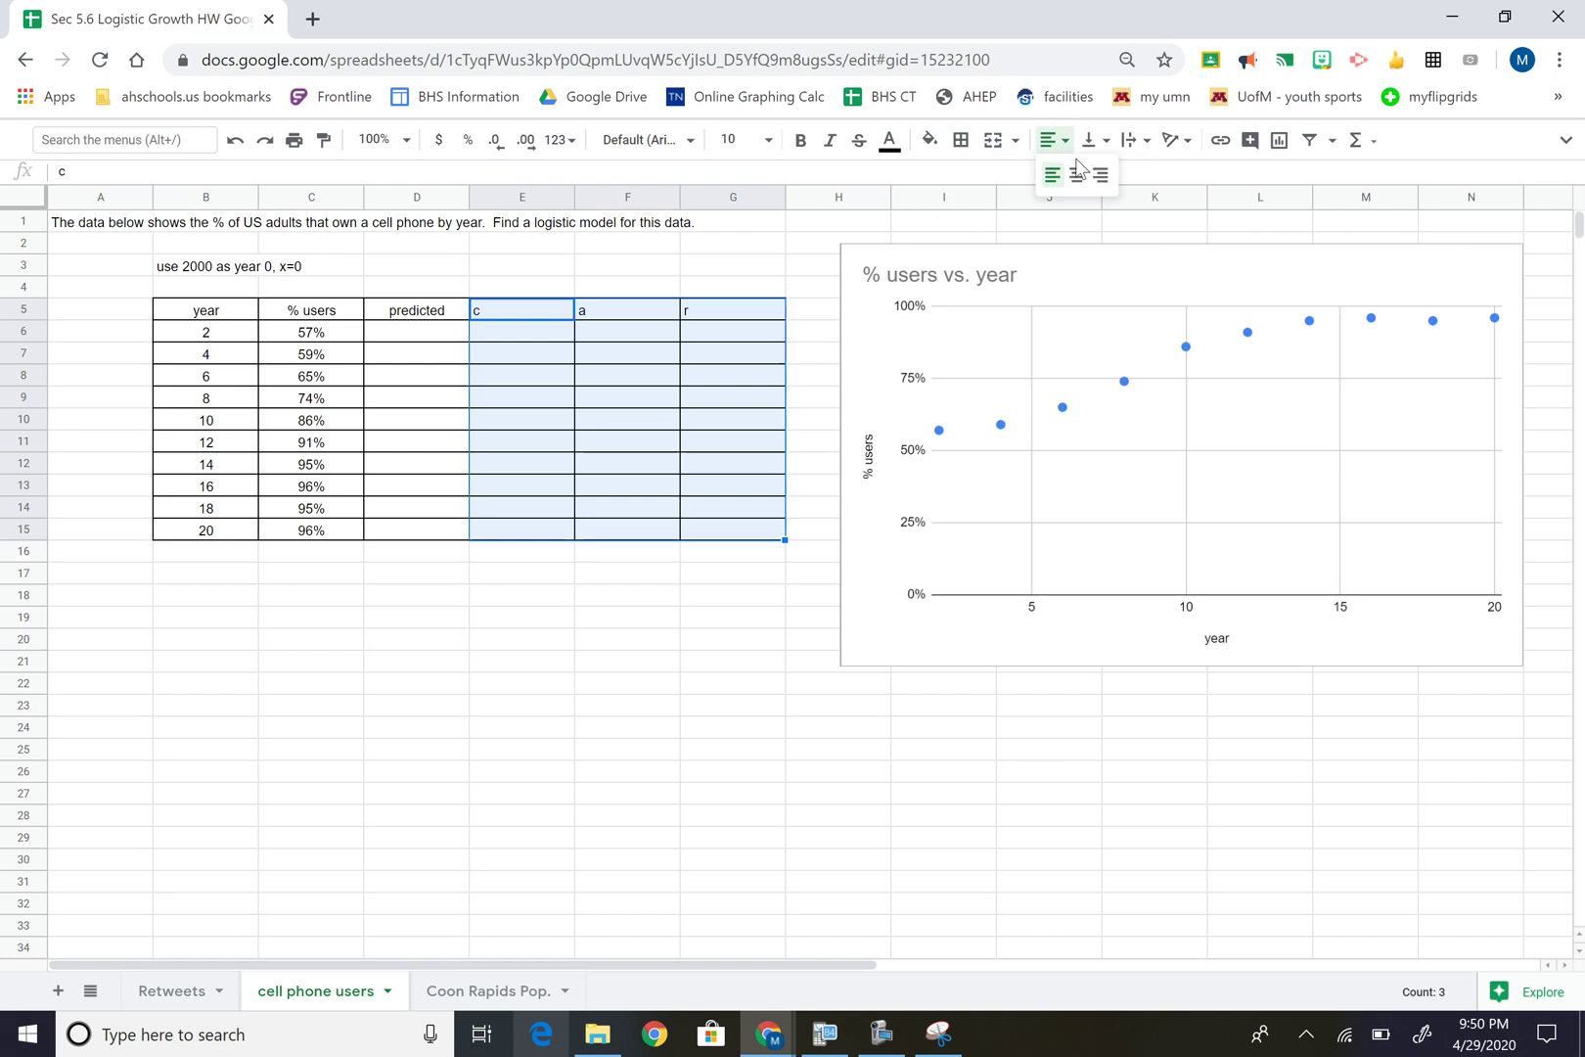
left_click(1076, 171)
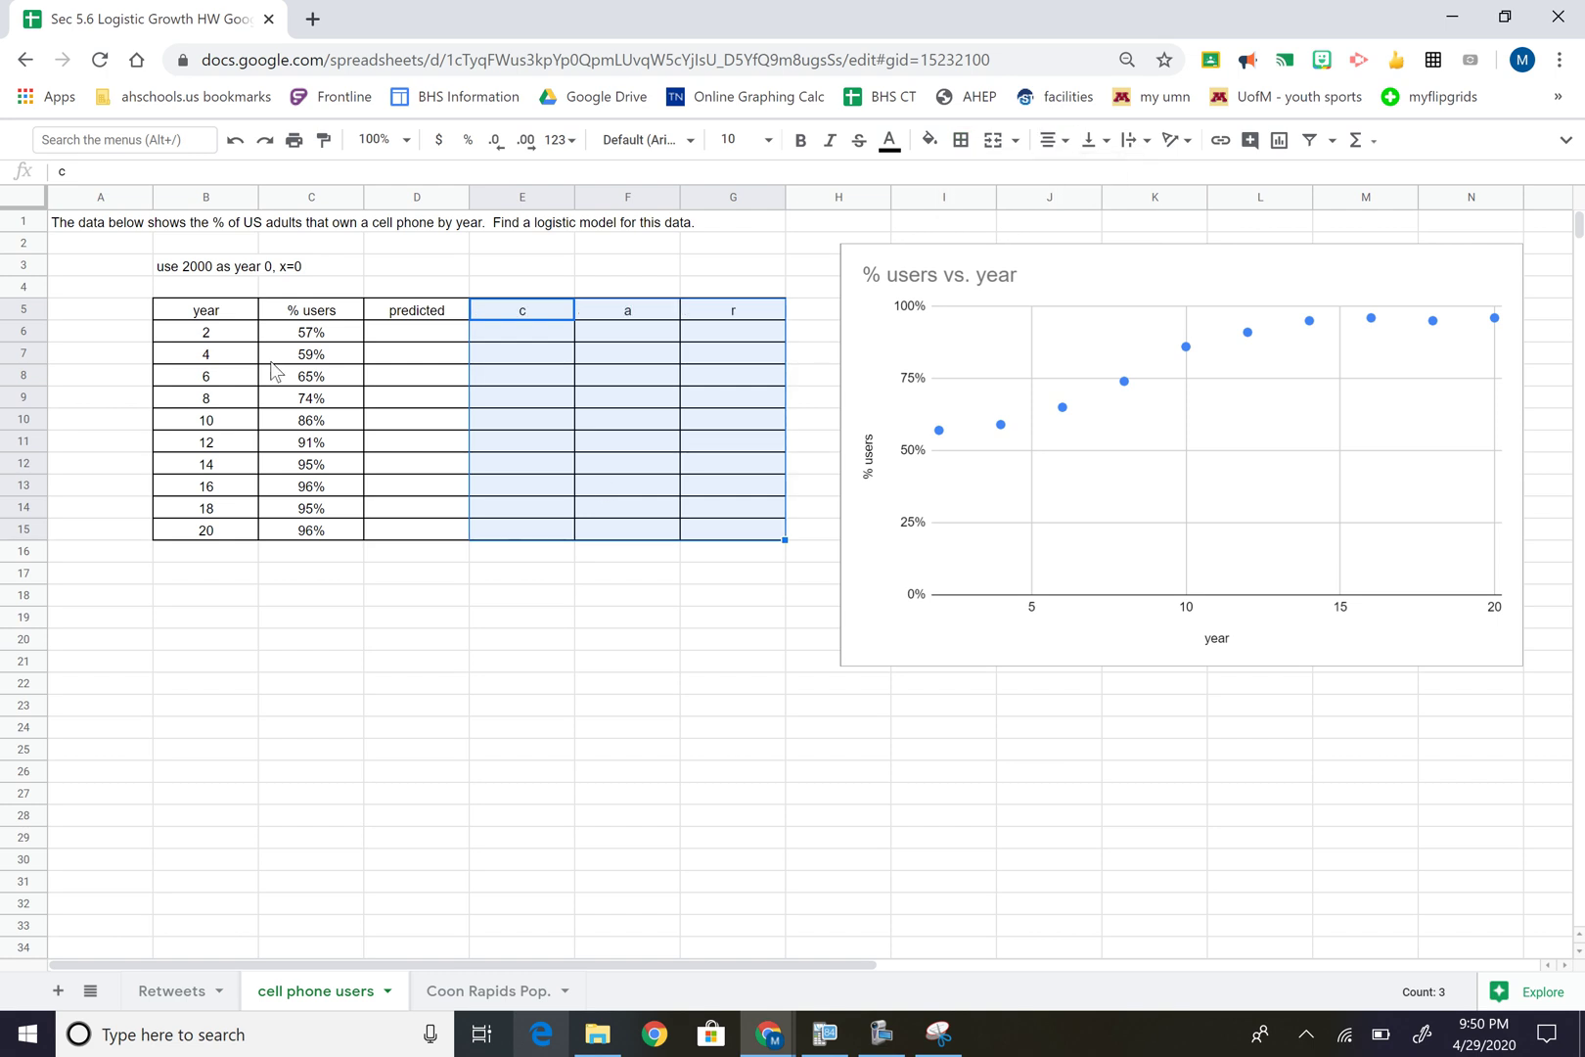
left_click(436, 448)
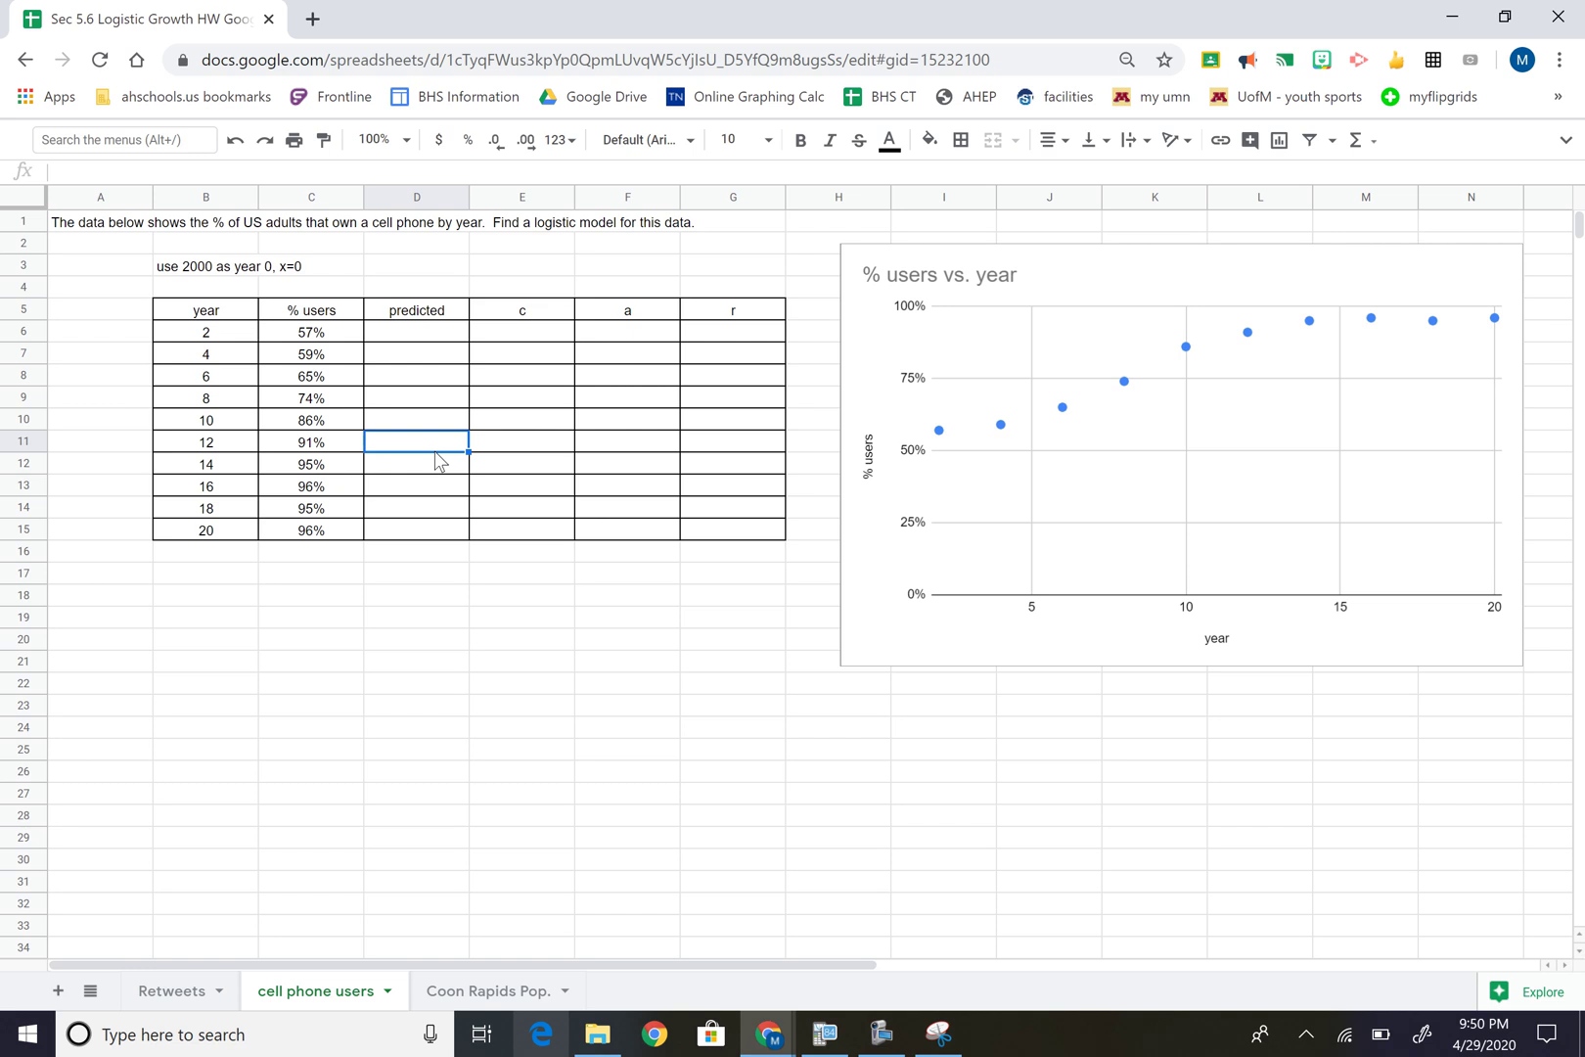
Extend the header in E5 to "c, carrying capacity"
left_click(526, 317)
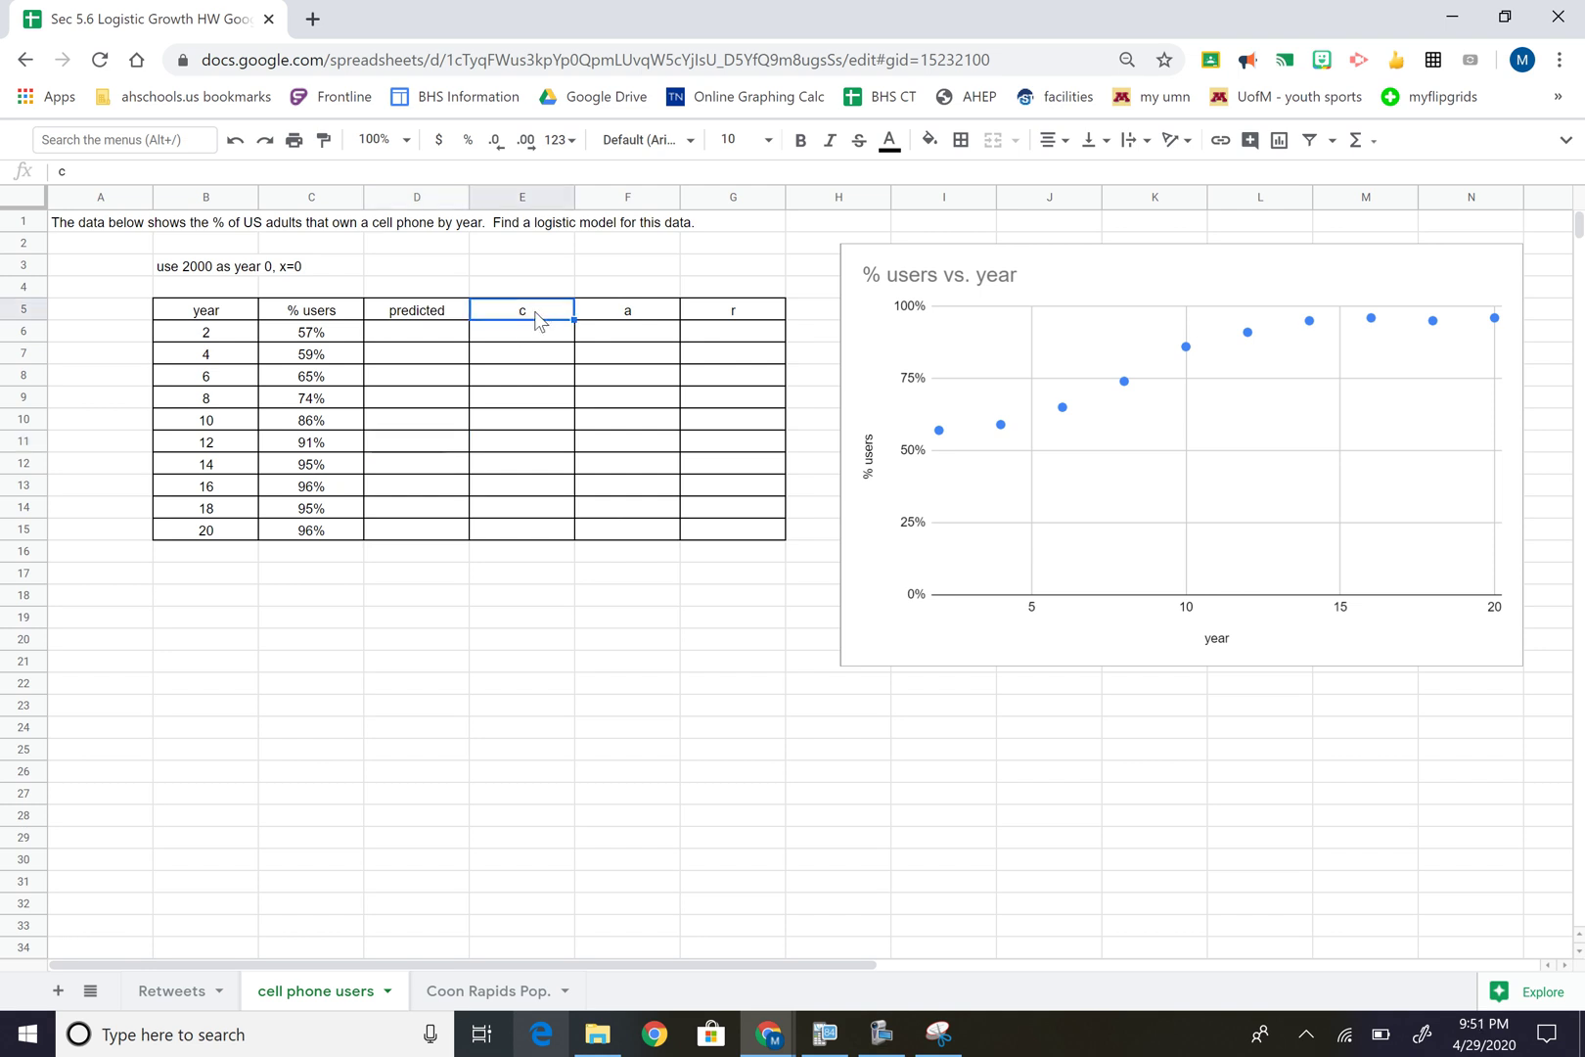
double_click(537, 311)
type(", carry")
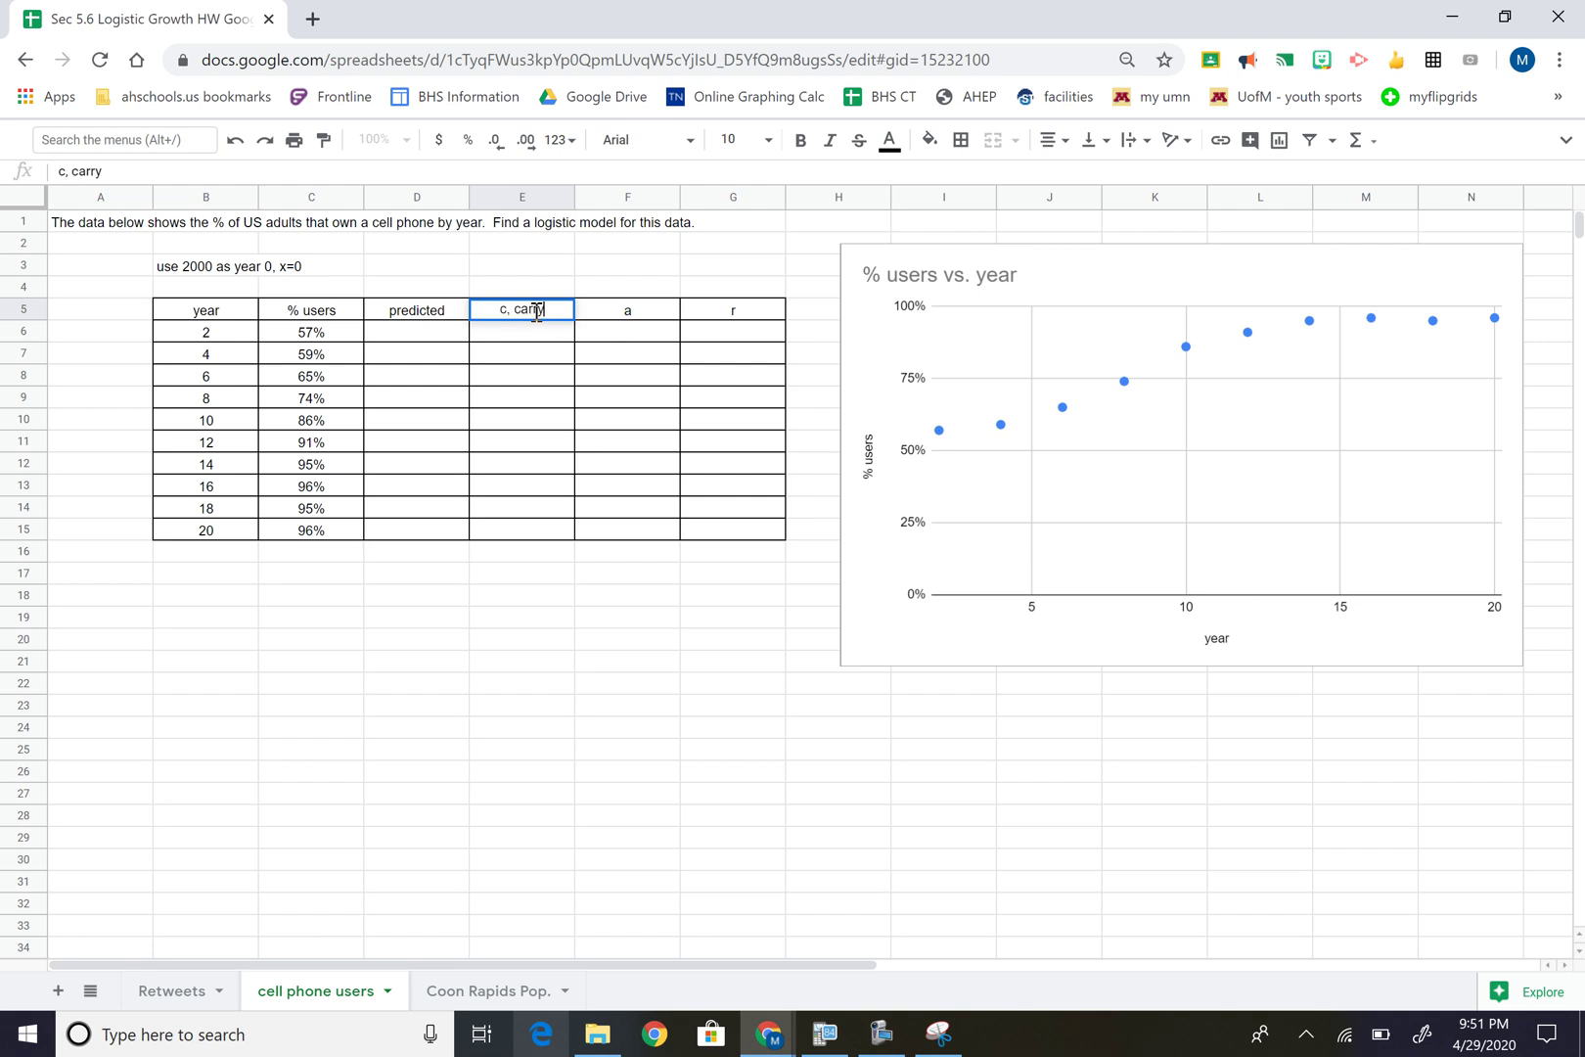
type("ing capacity")
key("Return")
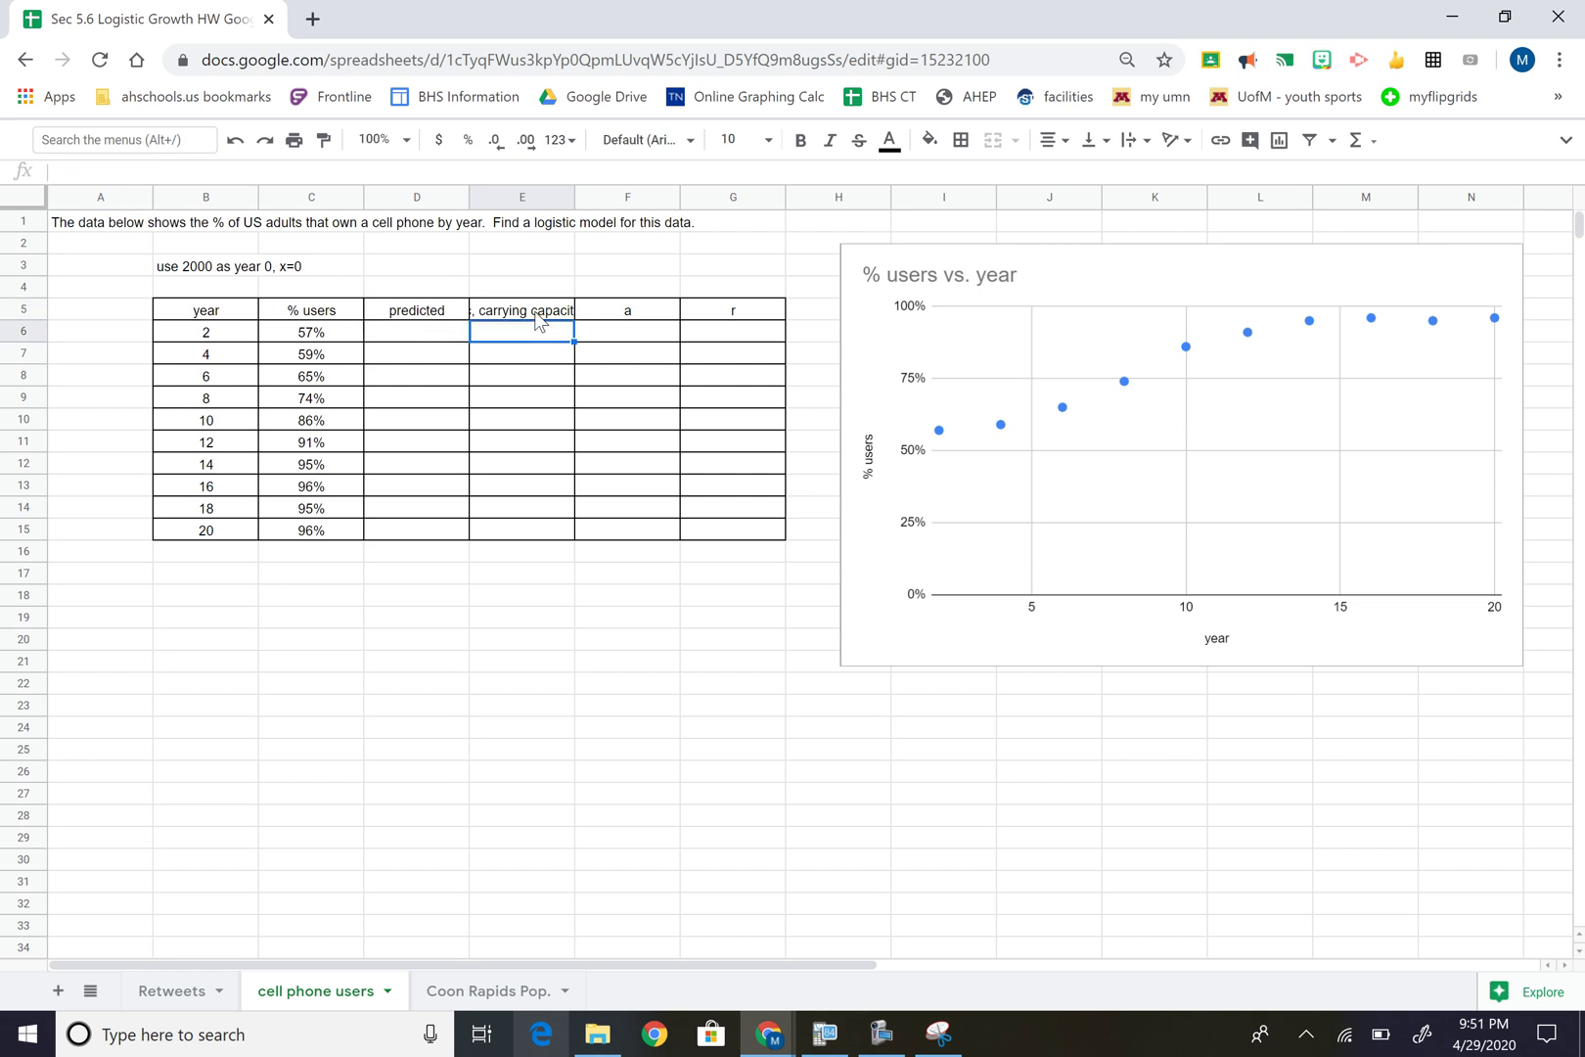
Turn on text wrapping for columns E through G
left_click(537, 315)
left_click(524, 198)
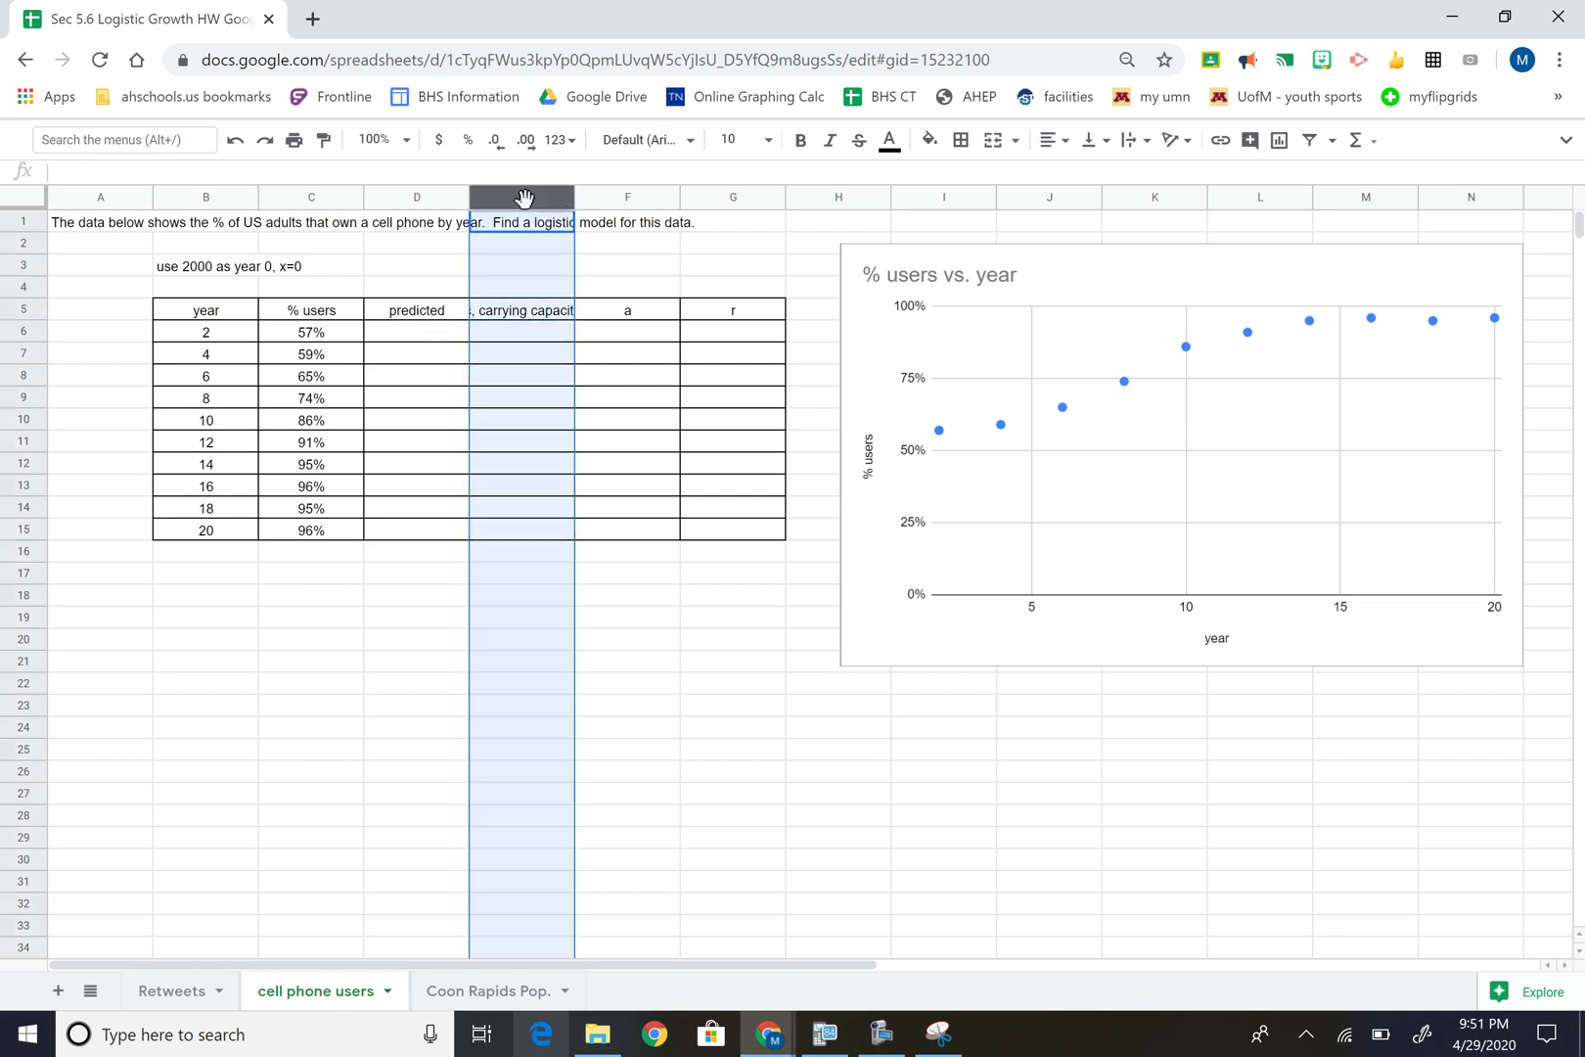
left_click(746, 196, "shift")
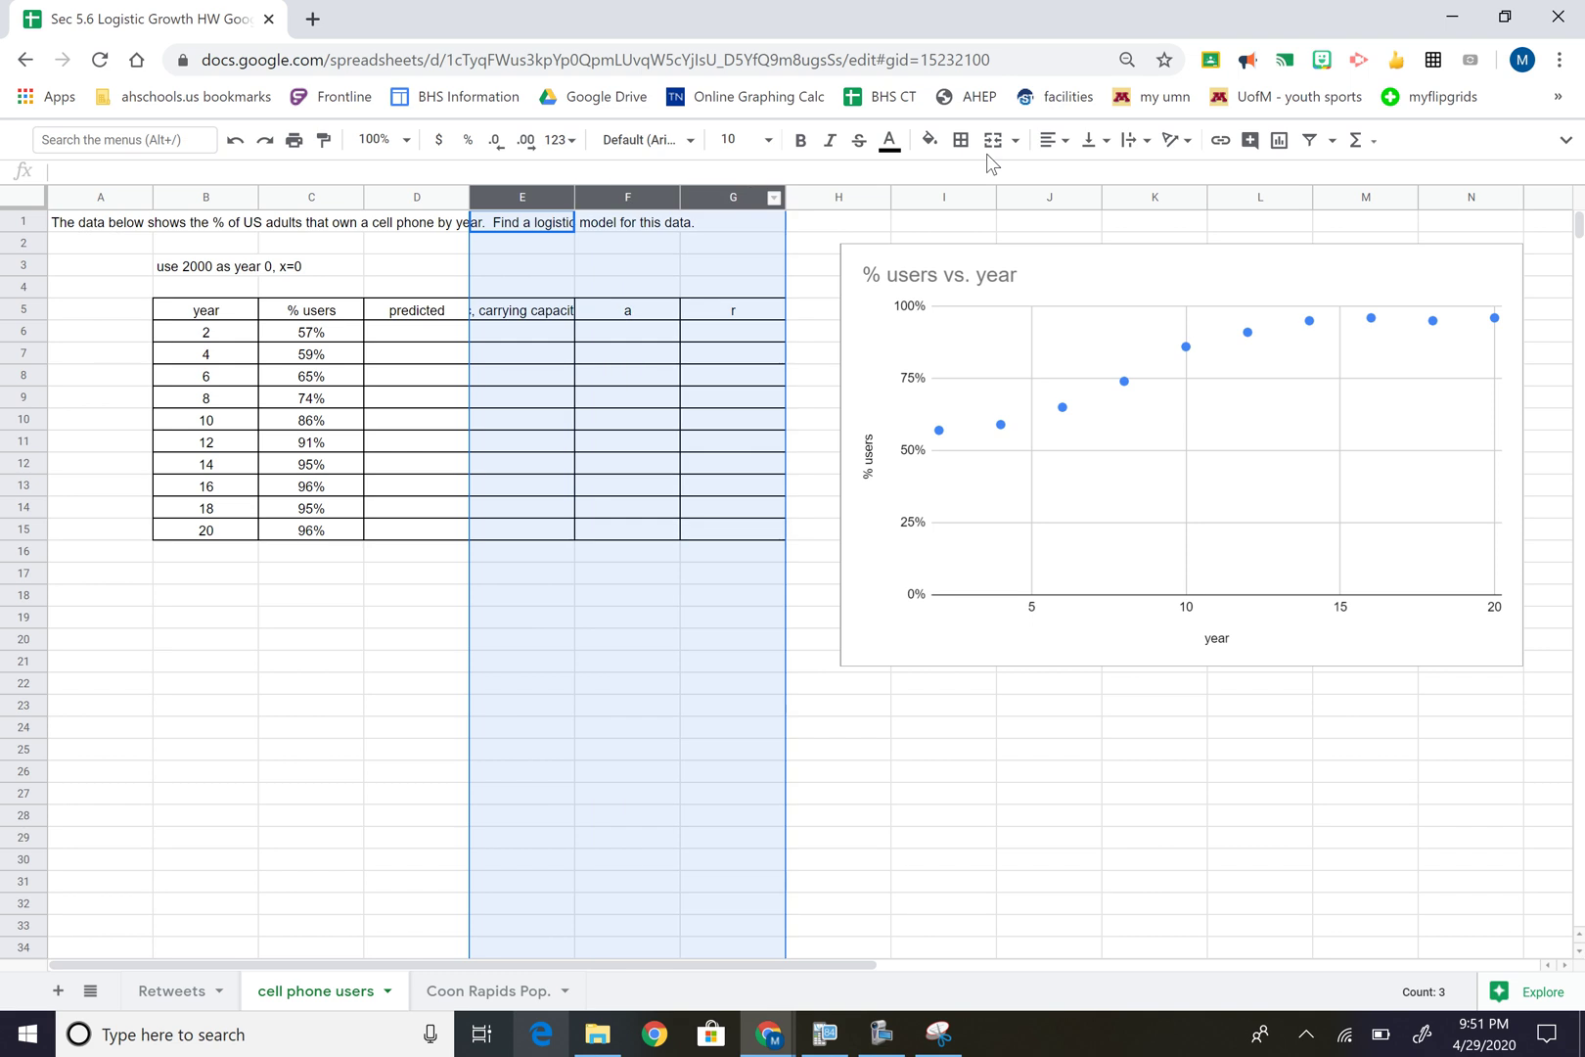
left_click(1133, 142)
left_click(1155, 176)
left_click(616, 421)
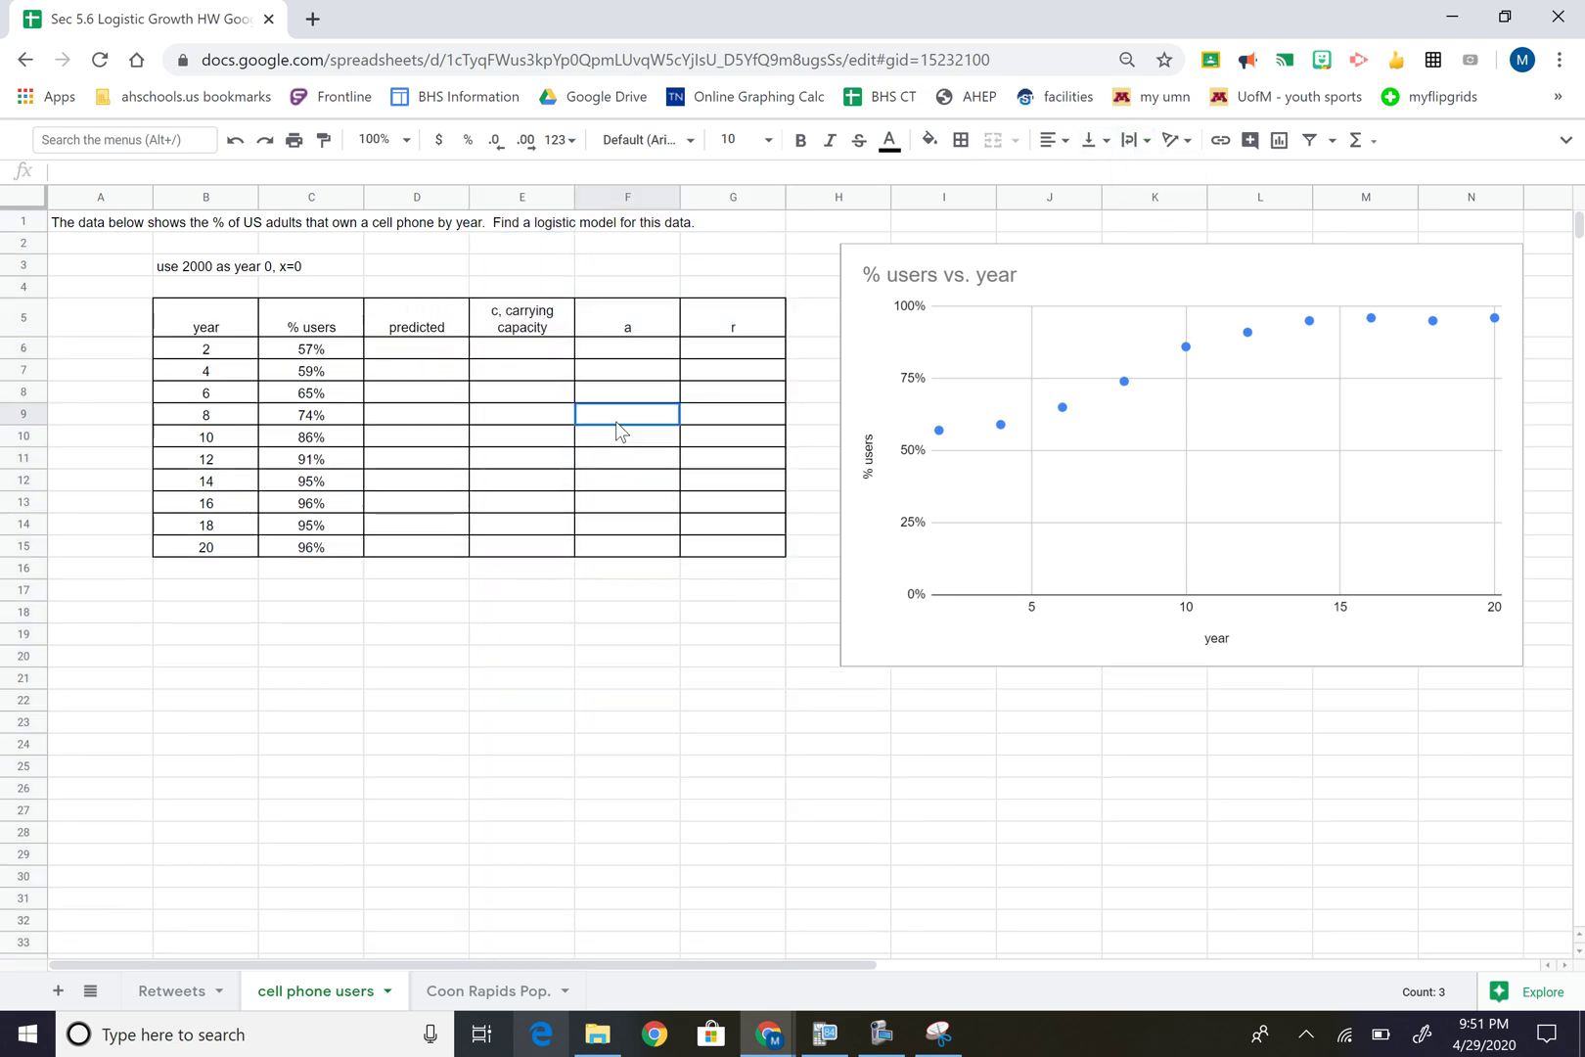
Enter 100 as the carrying capacity in E6
left_click(518, 353)
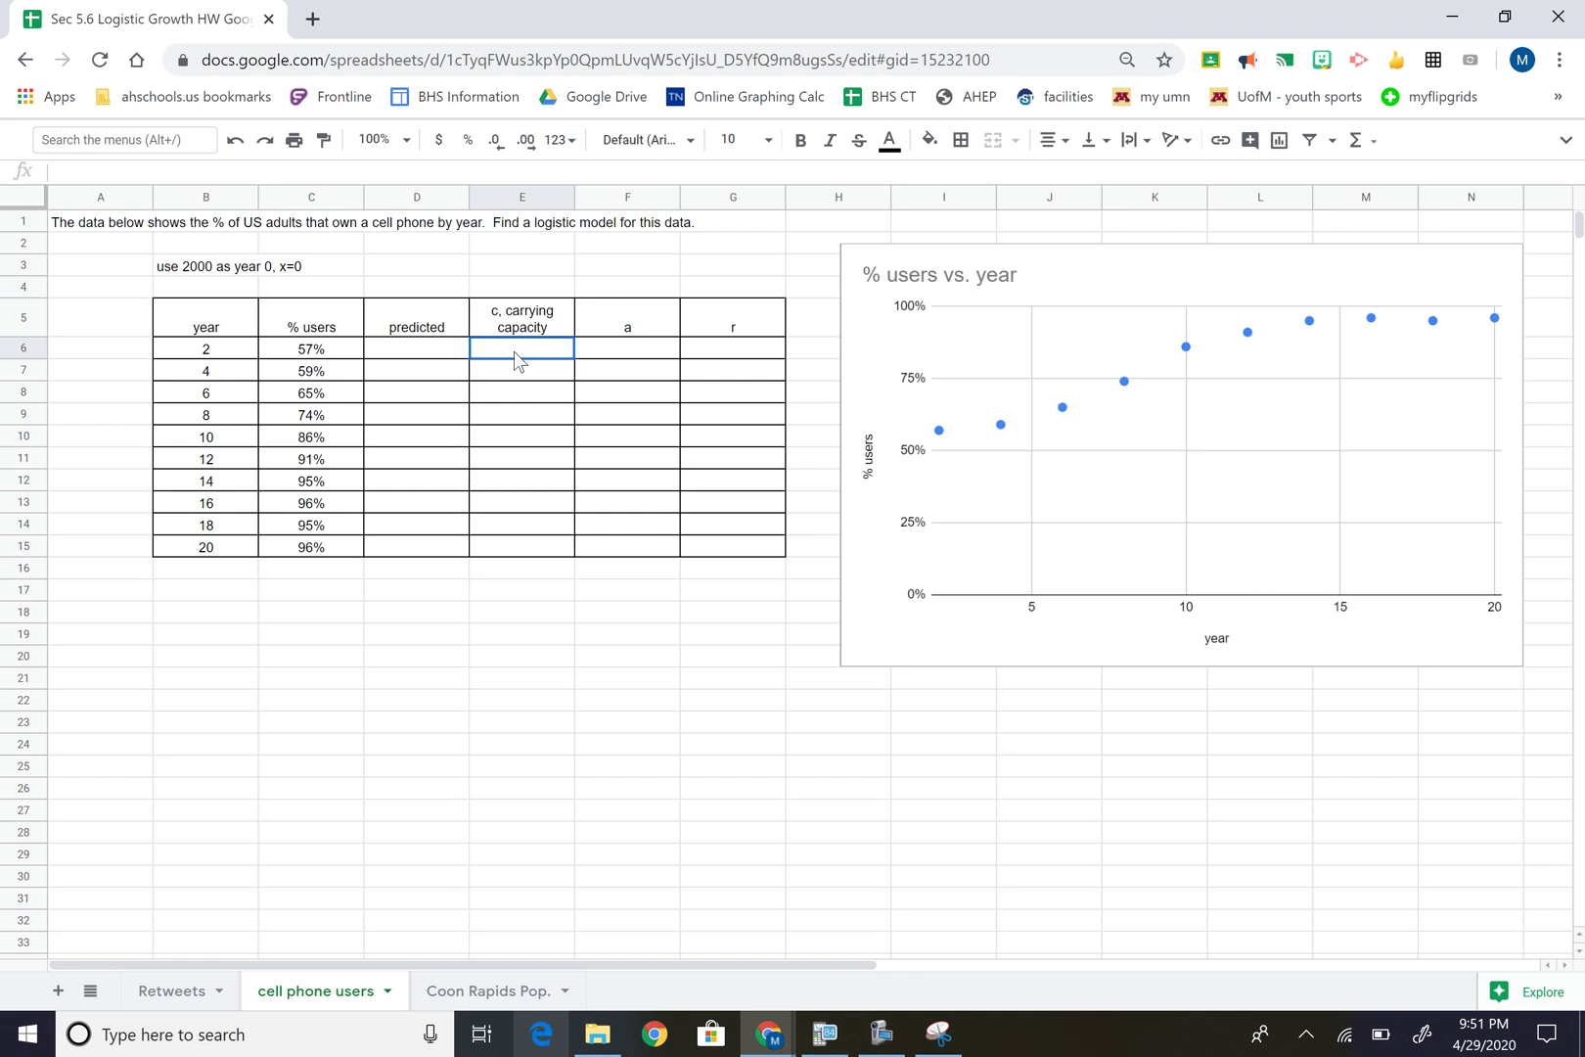
type("100\\")
key("BackSpace")
key("Return")
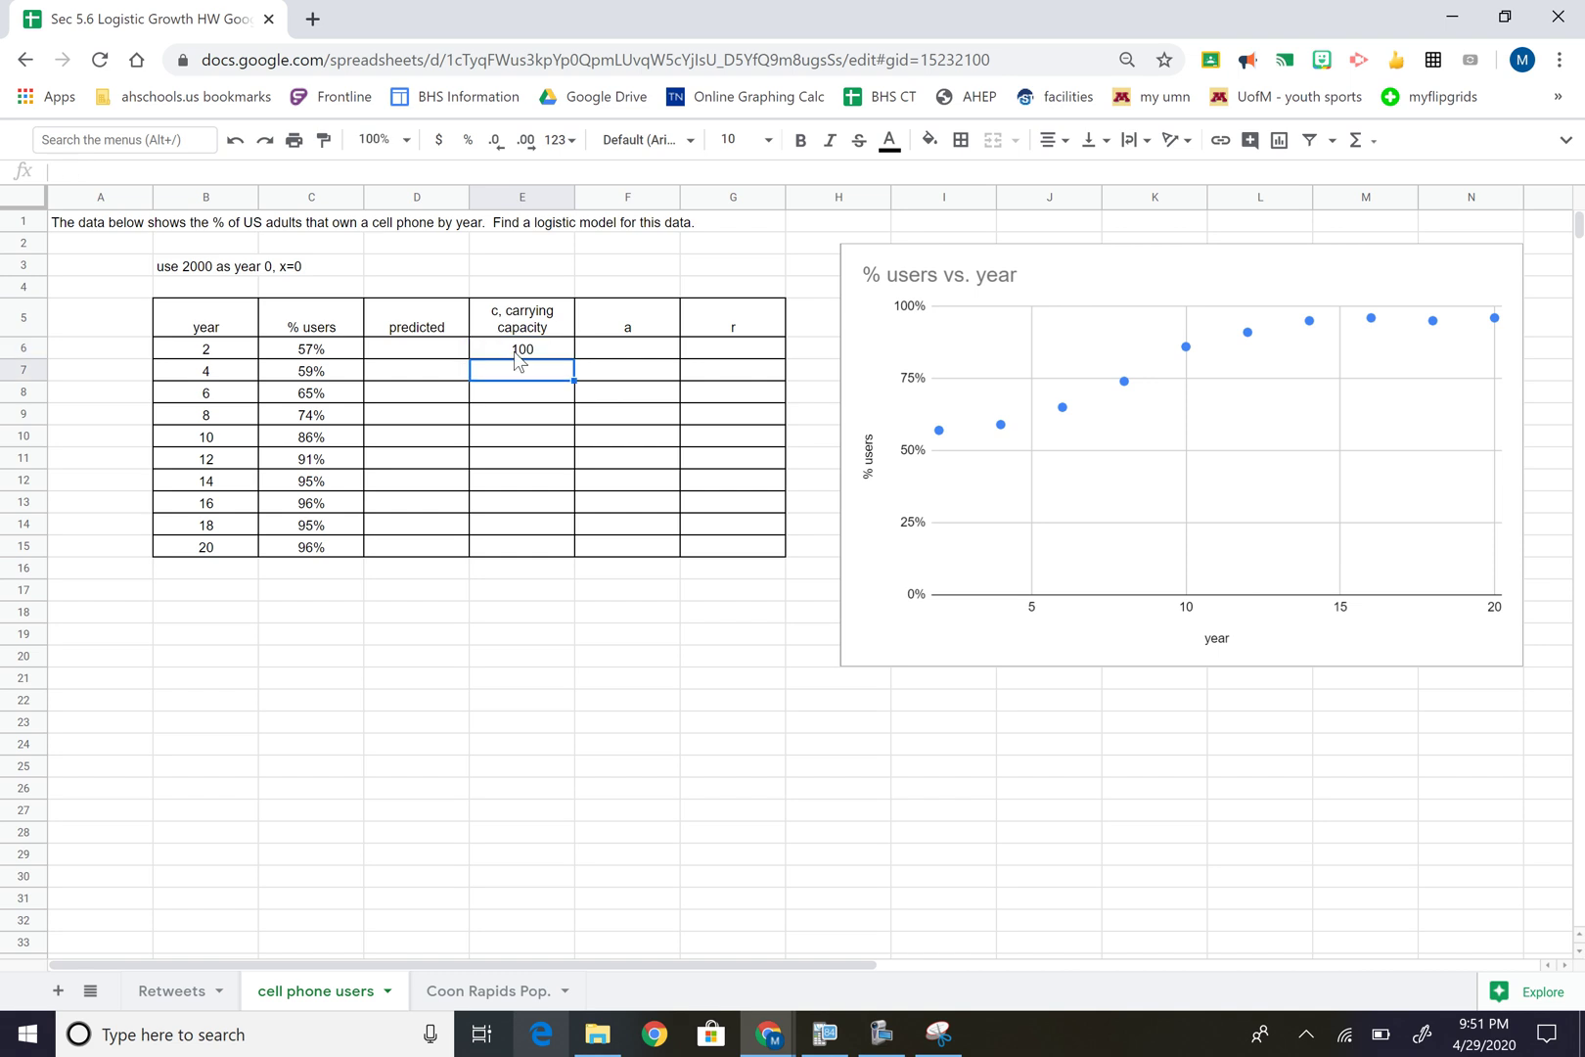
Extend the header in F5 to "a, initial value" and enter 50 in F6
left_click(618, 350)
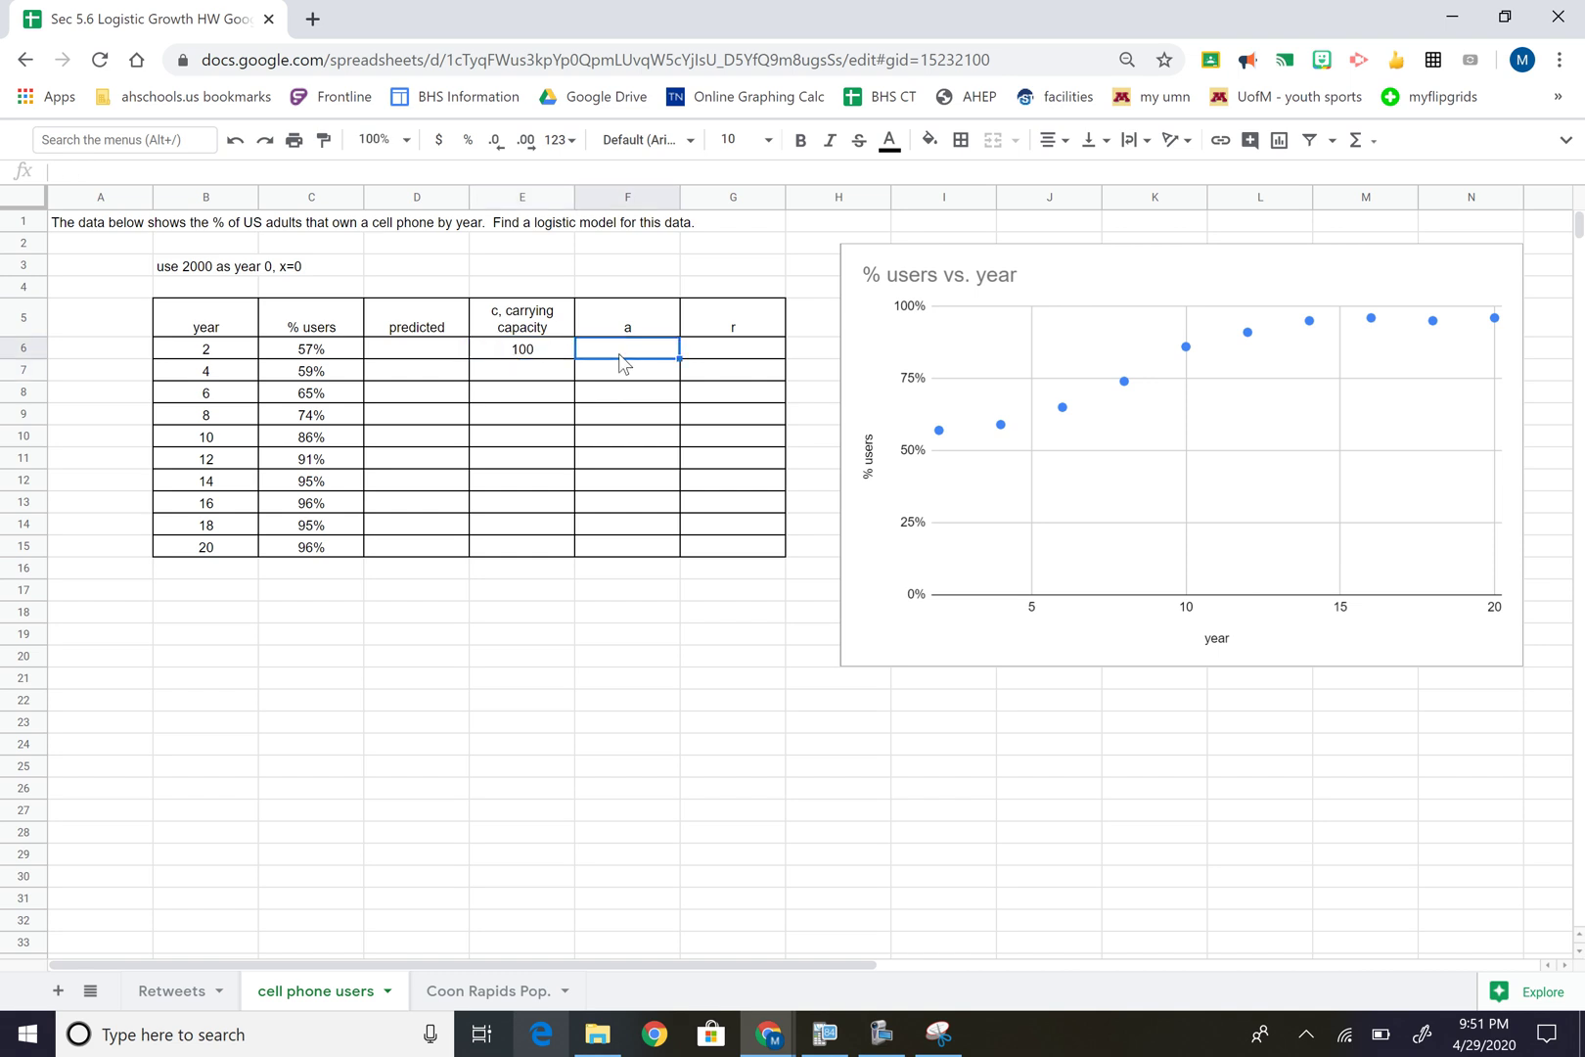
double_click(644, 331)
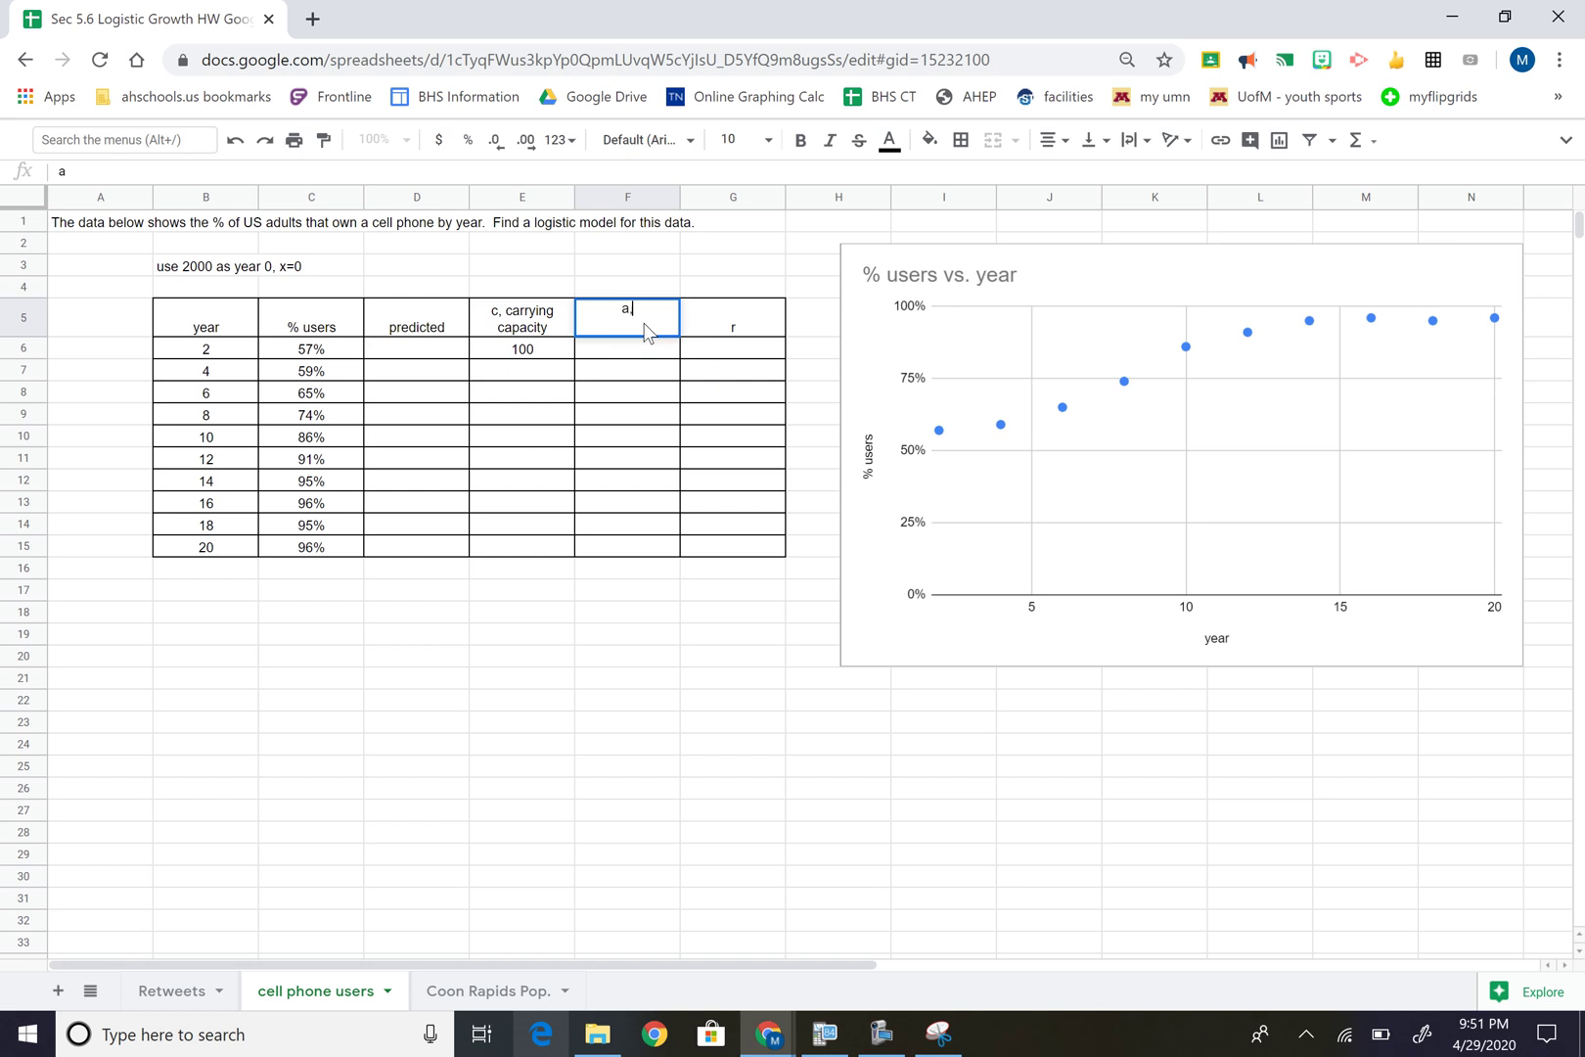
type(", initial value")
key("Return")
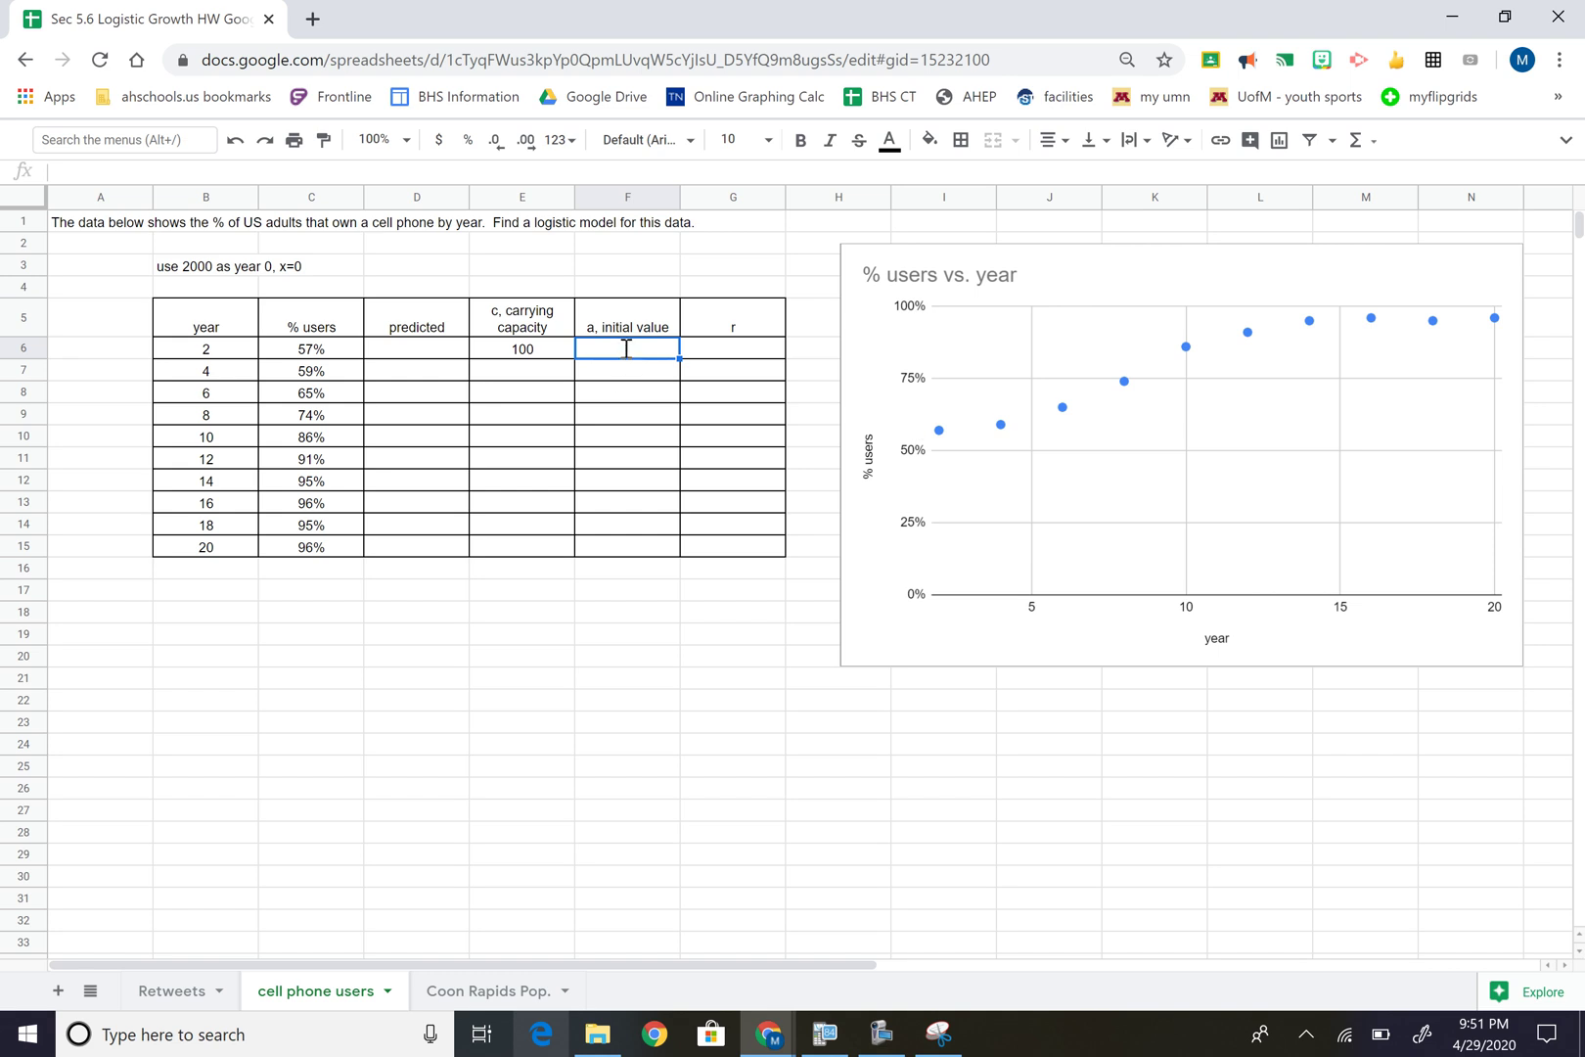
type("50")
key("Return")
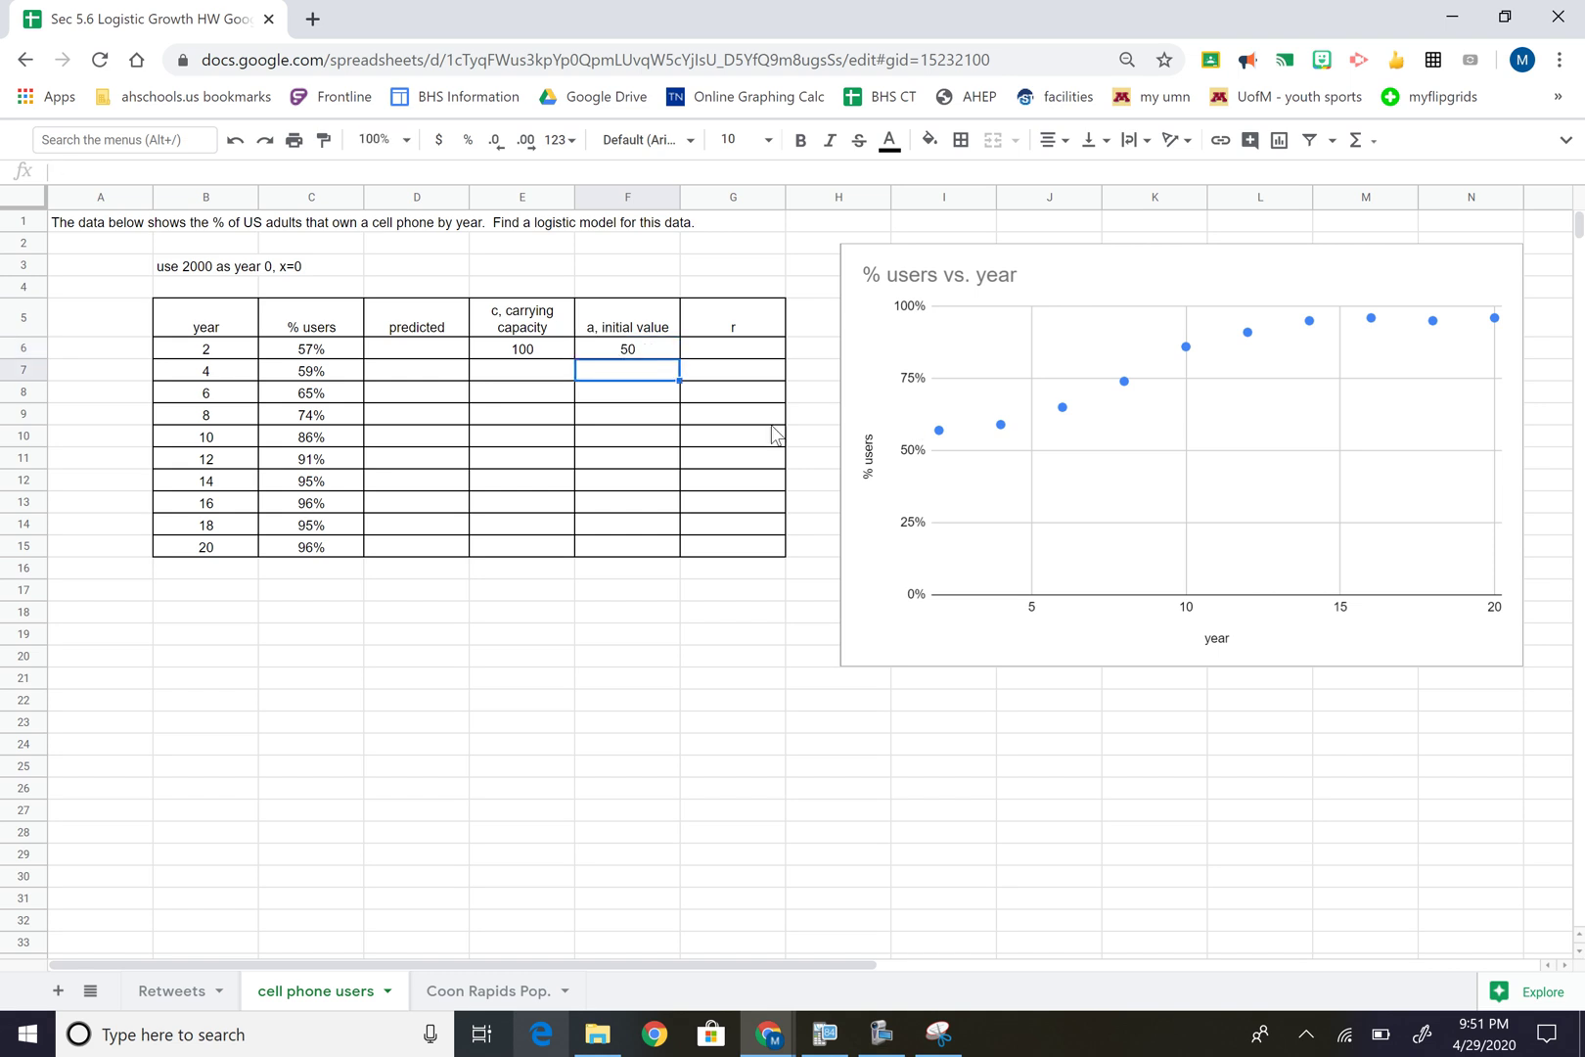
Extend the header in G5 to "r, growth rate" and enter 0.4 in G6
left_click(629, 357)
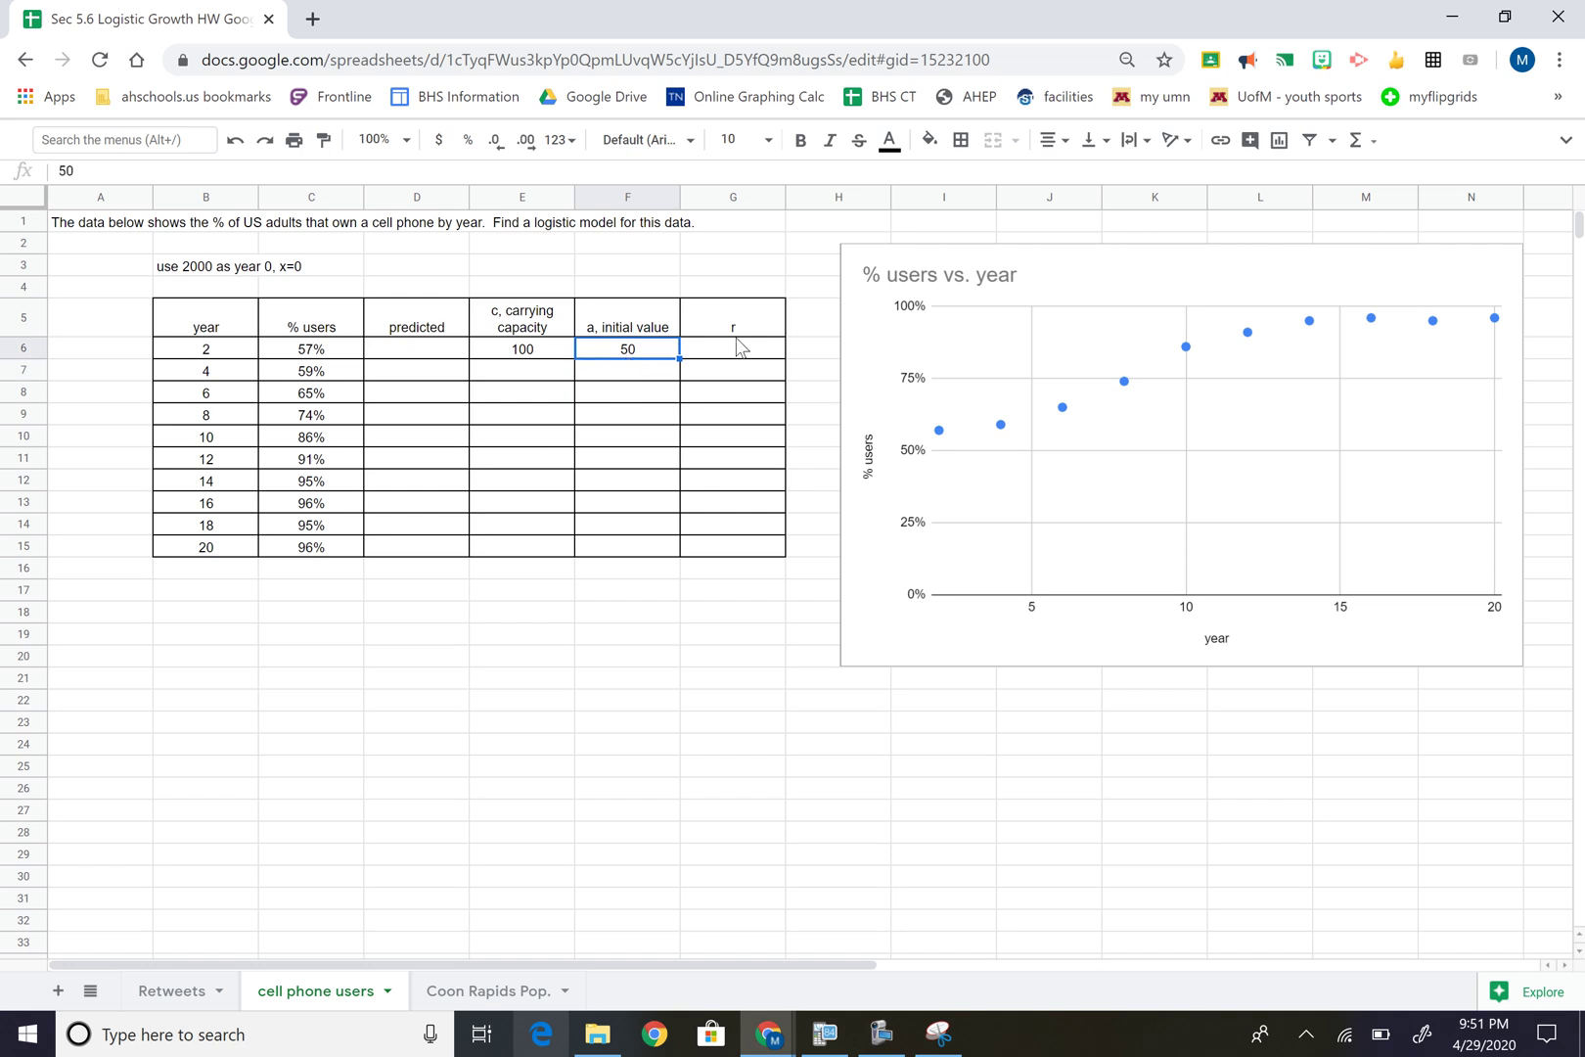
left_click(735, 333)
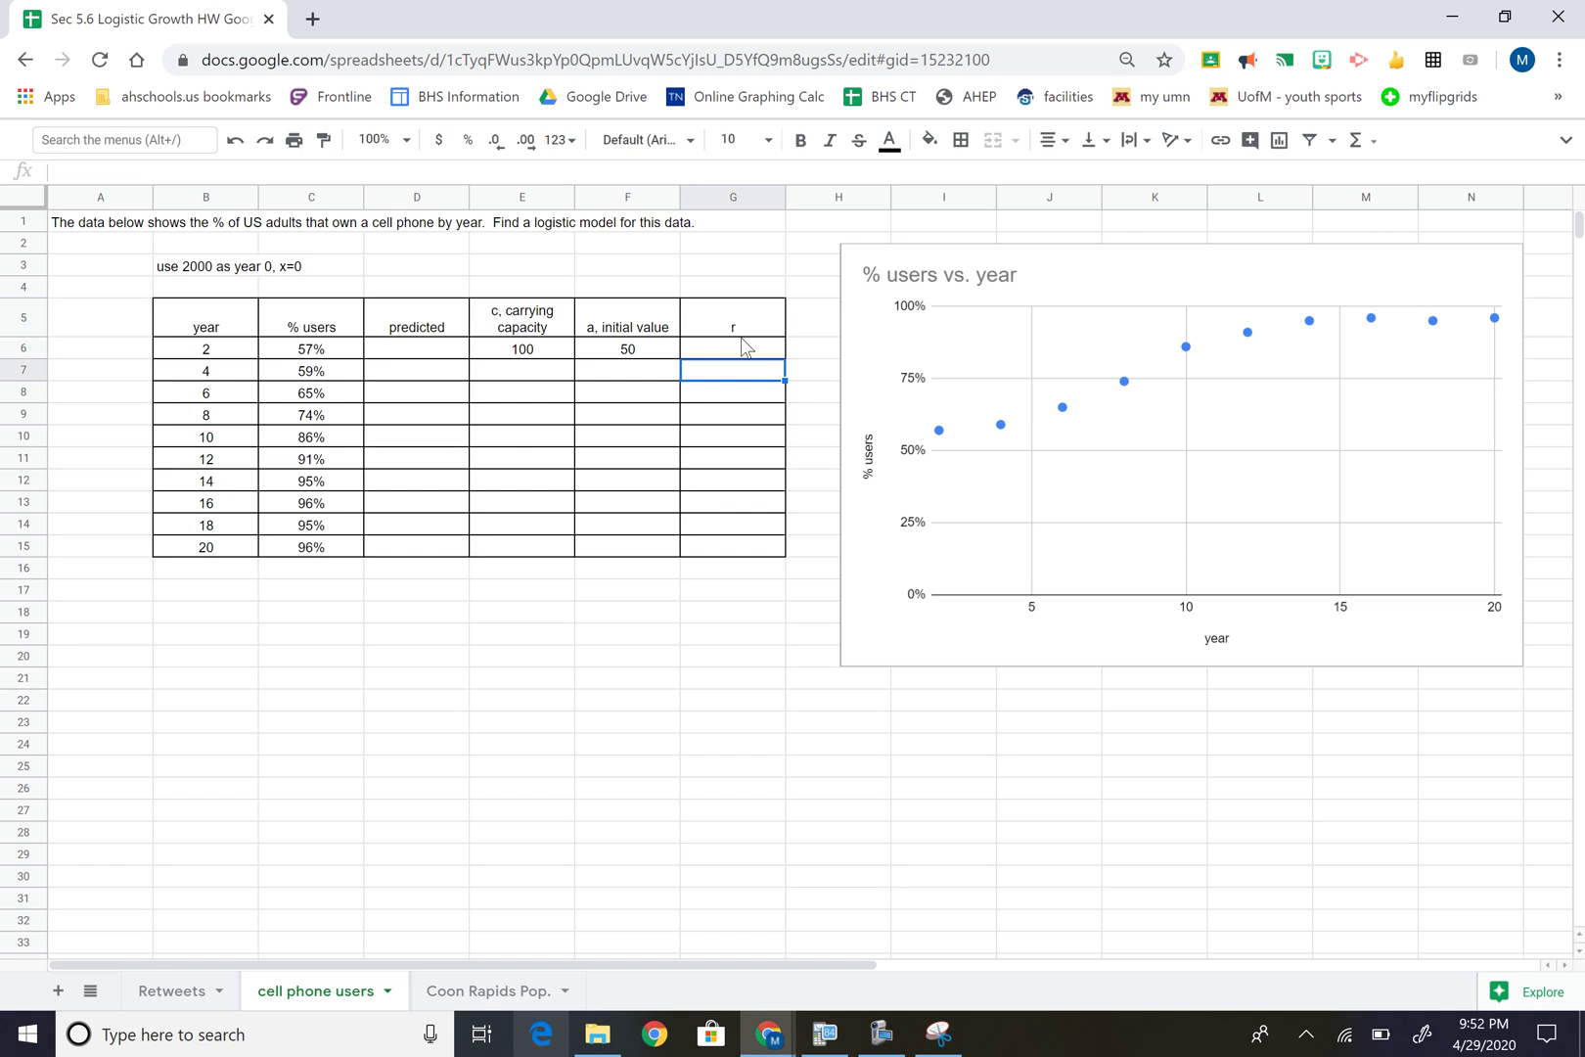
double_click(747, 327)
type(",")
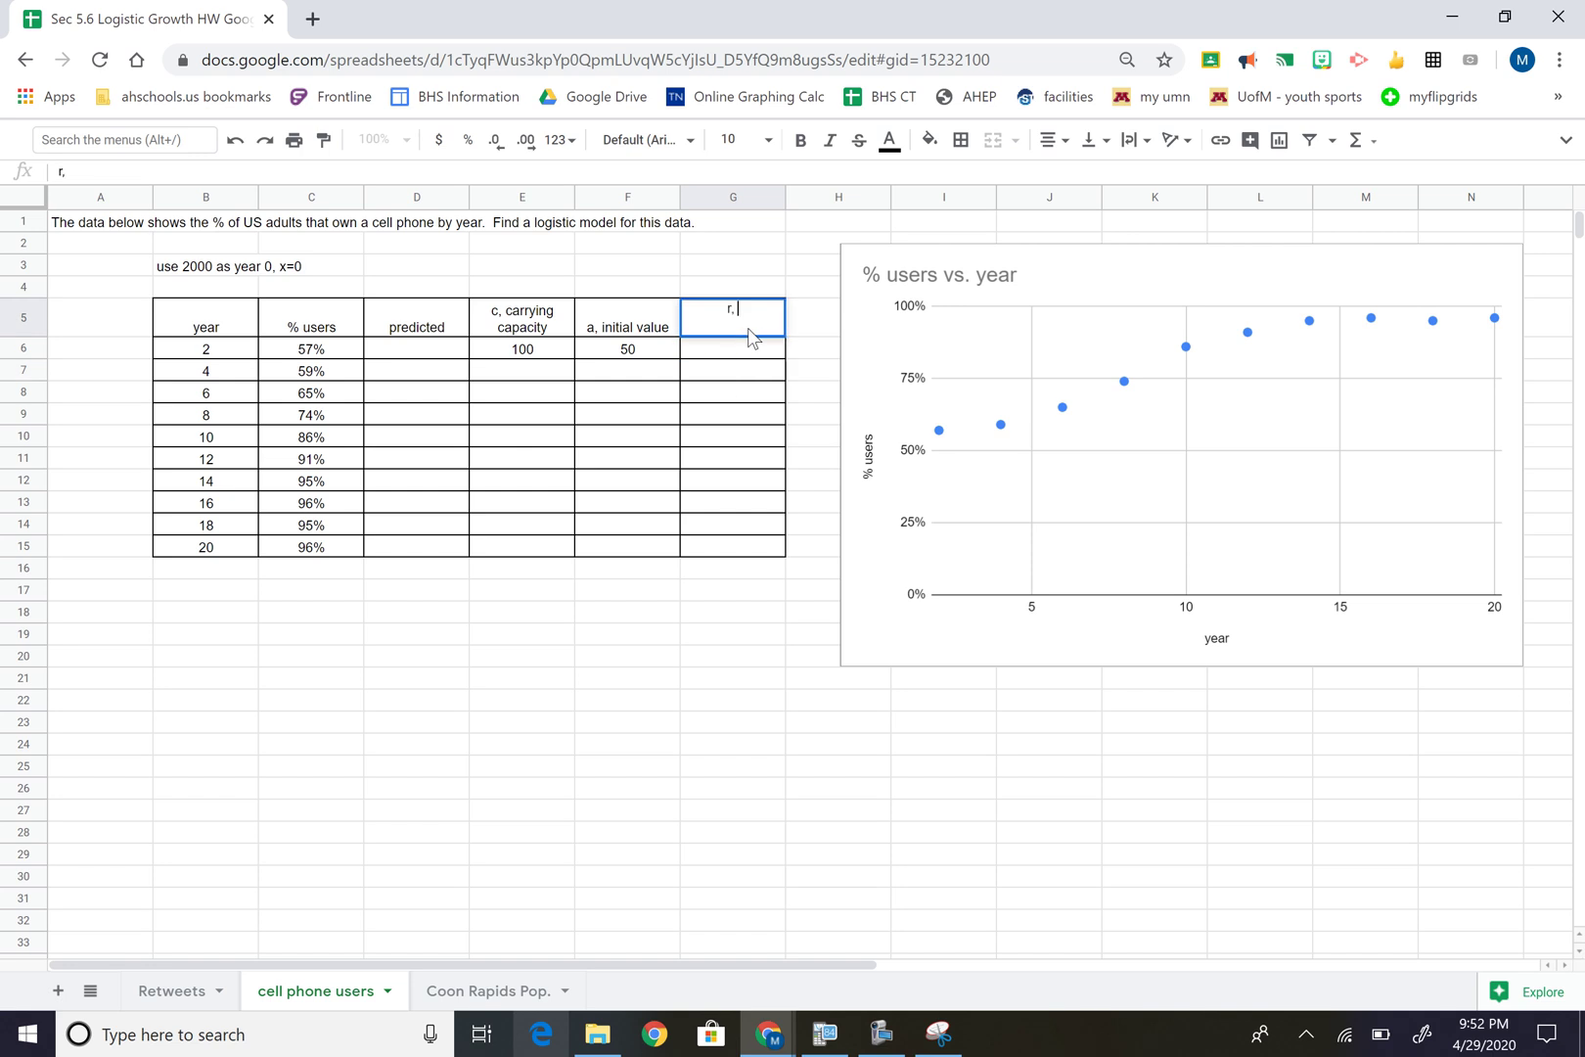
type(" growth rate")
key("Return")
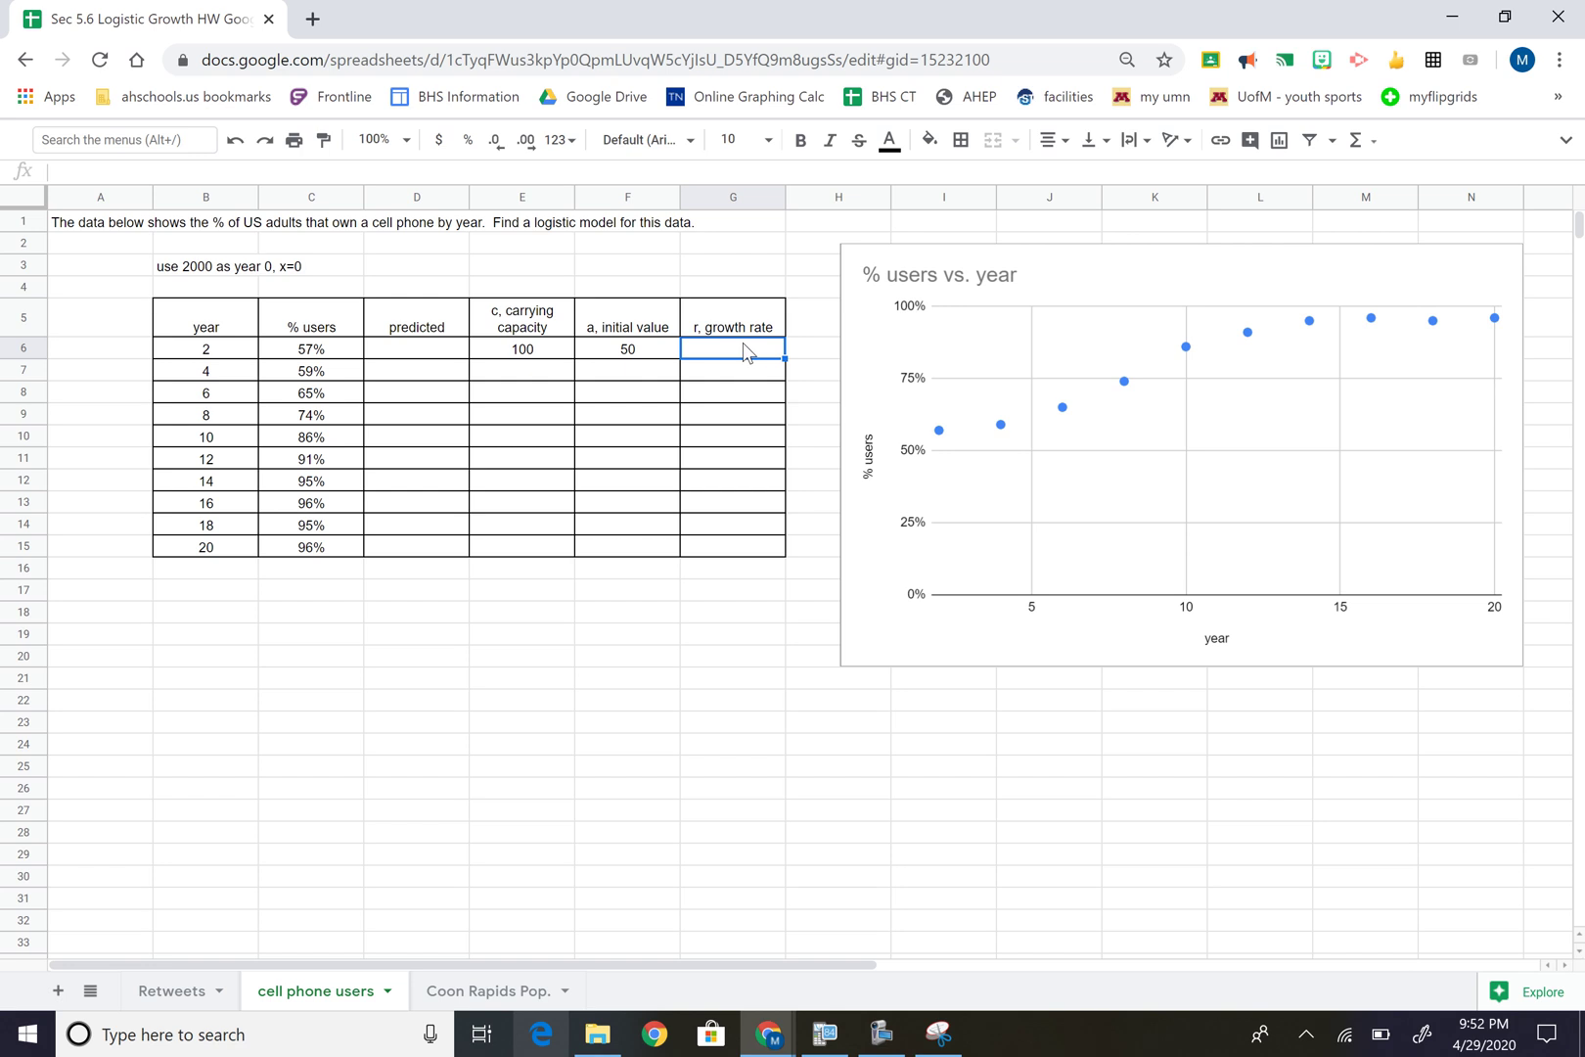
type("0.4")
key("Return")
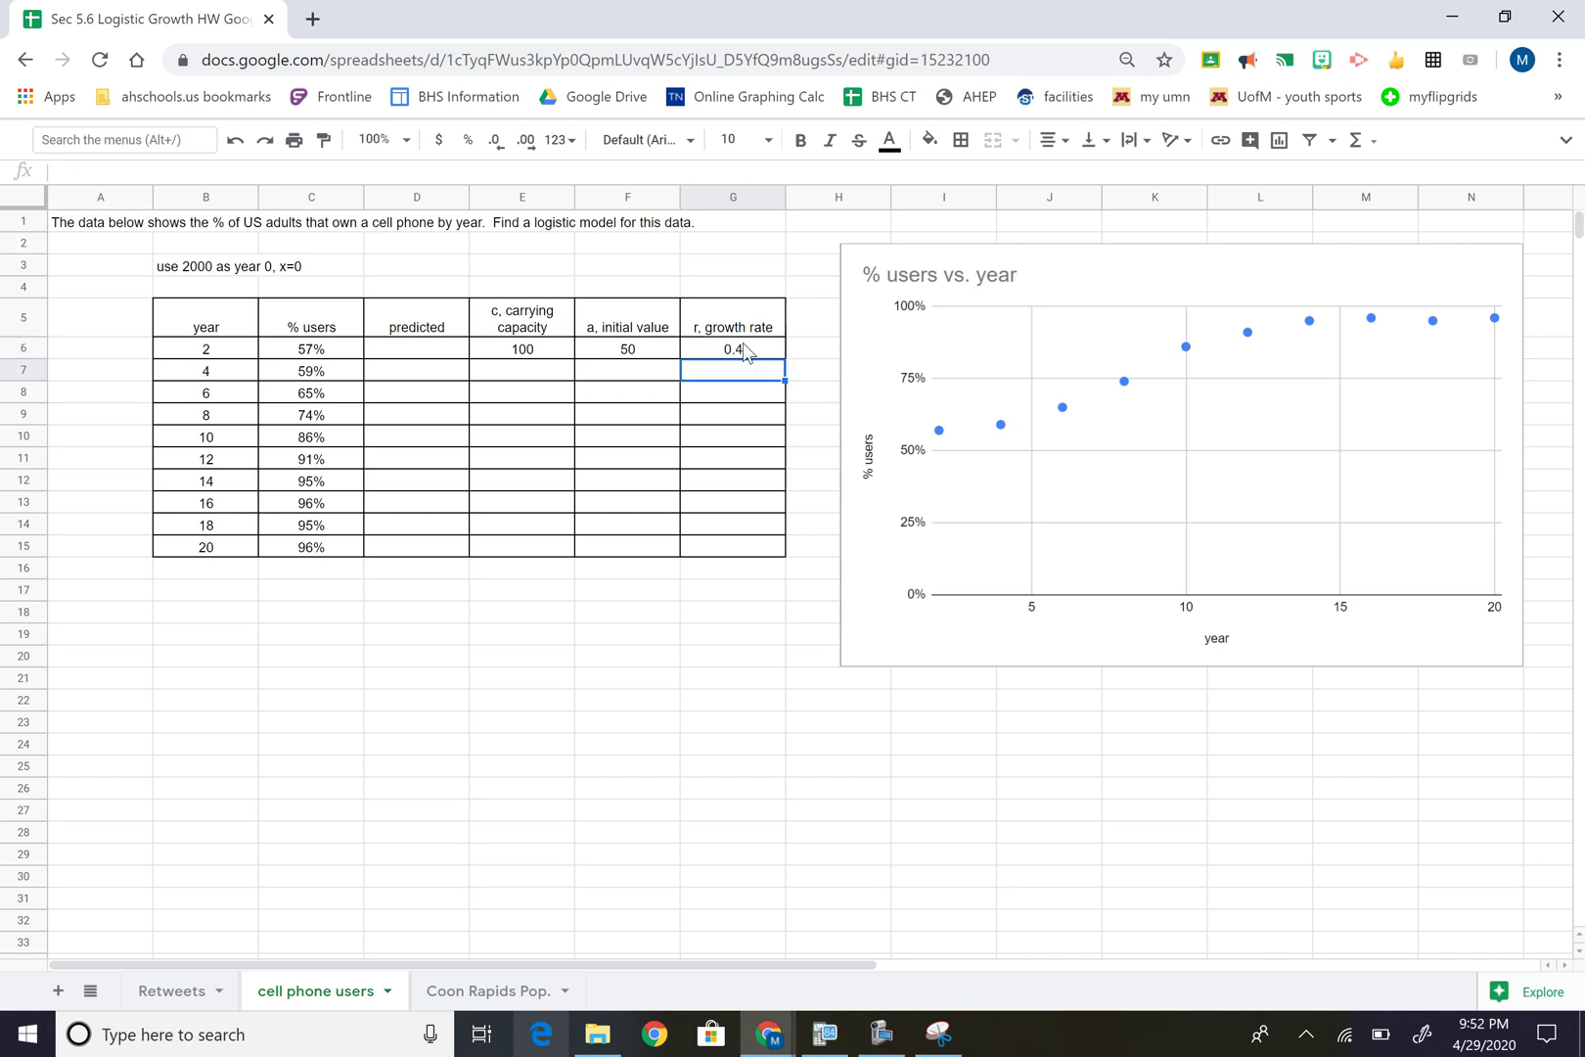
Enter the logistic formula =E6/(1+F6*EXP(-G6*B6)) in D6 under the predicted header
left_click(409, 351)
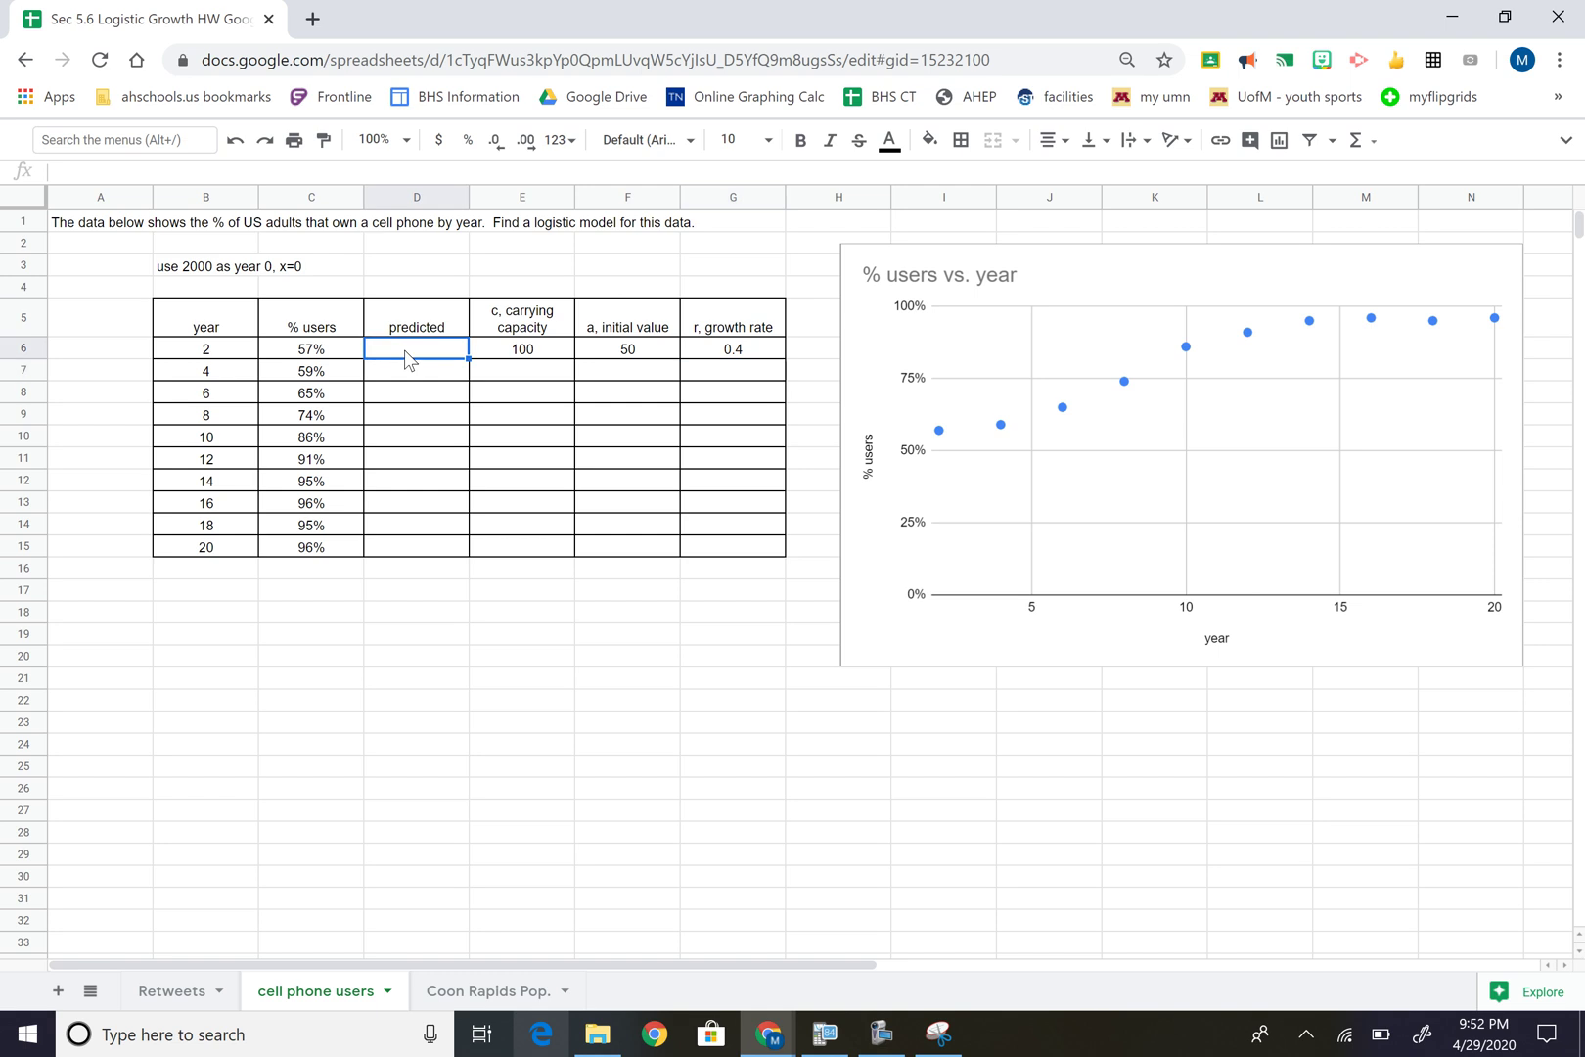
type("=")
left_click(541, 353)
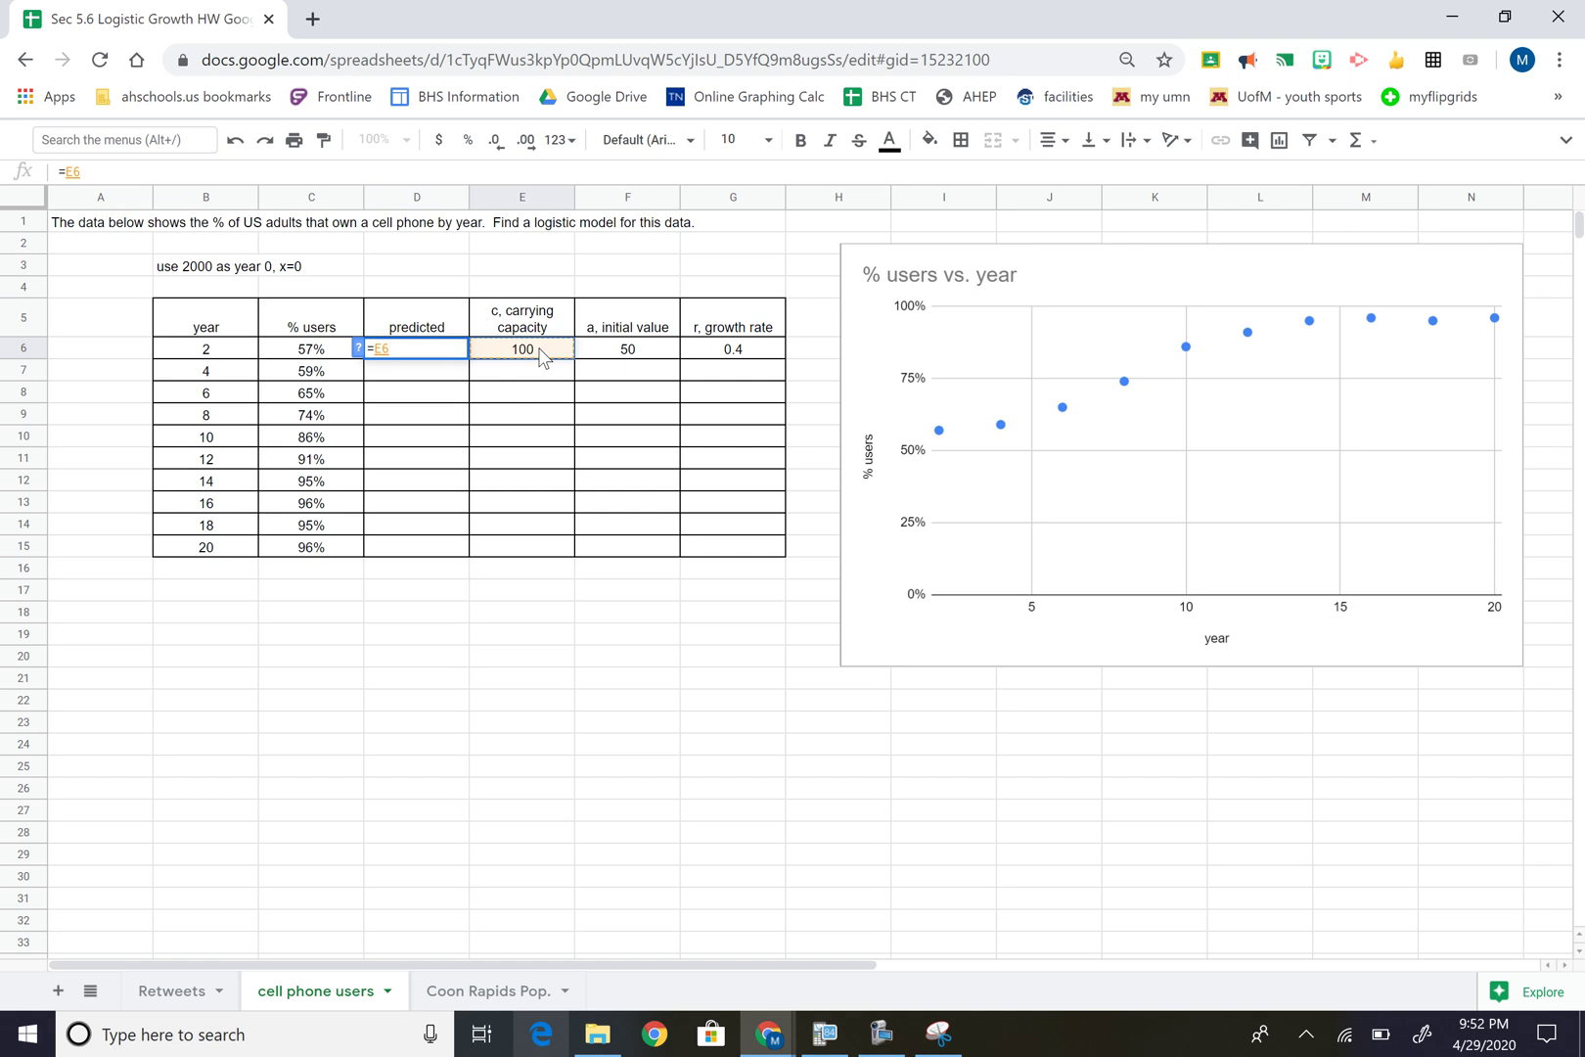
type("/(1+")
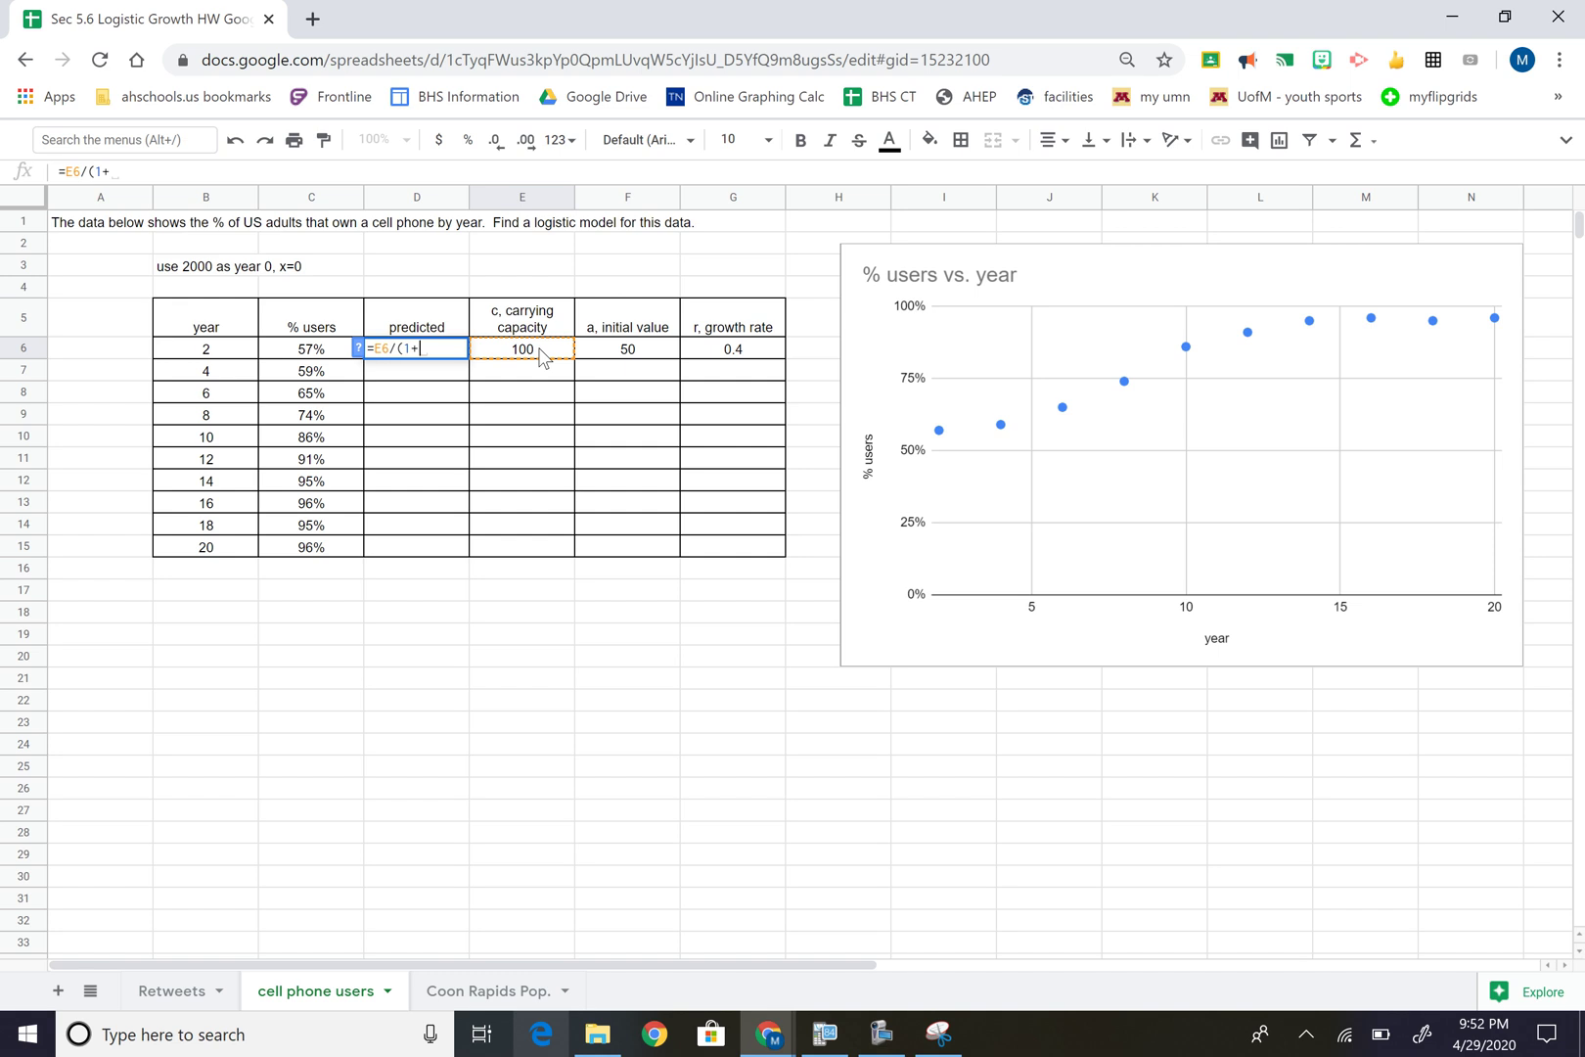
left_click(601, 352)
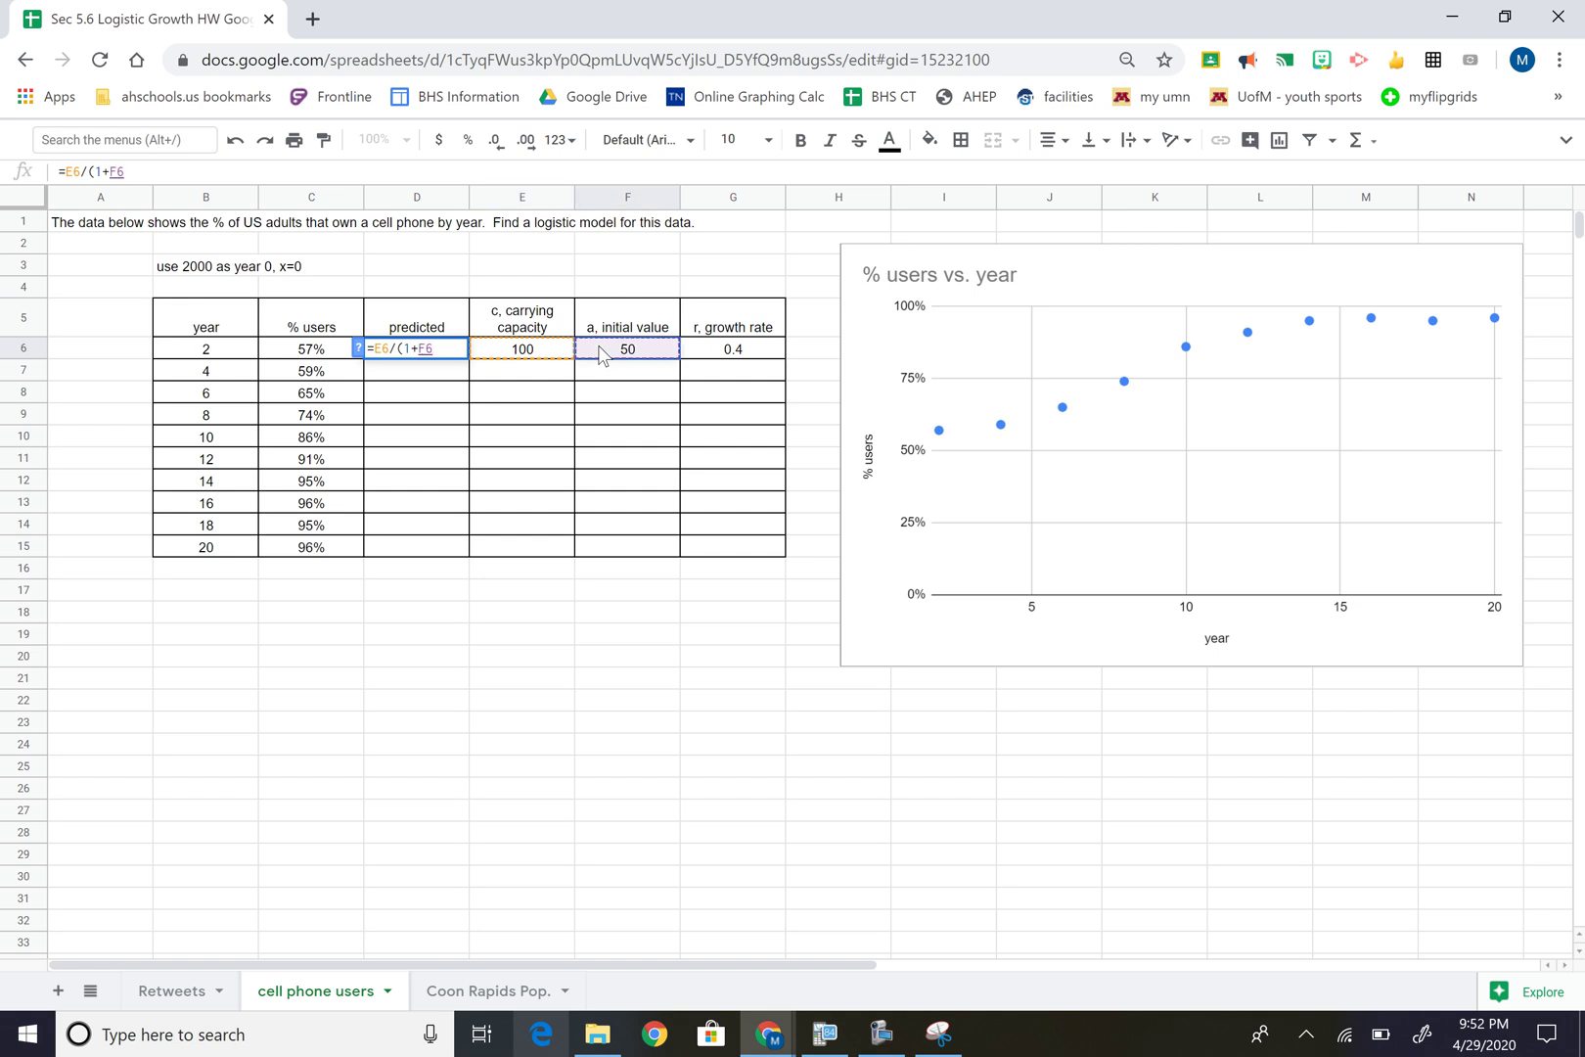
type("*exp")
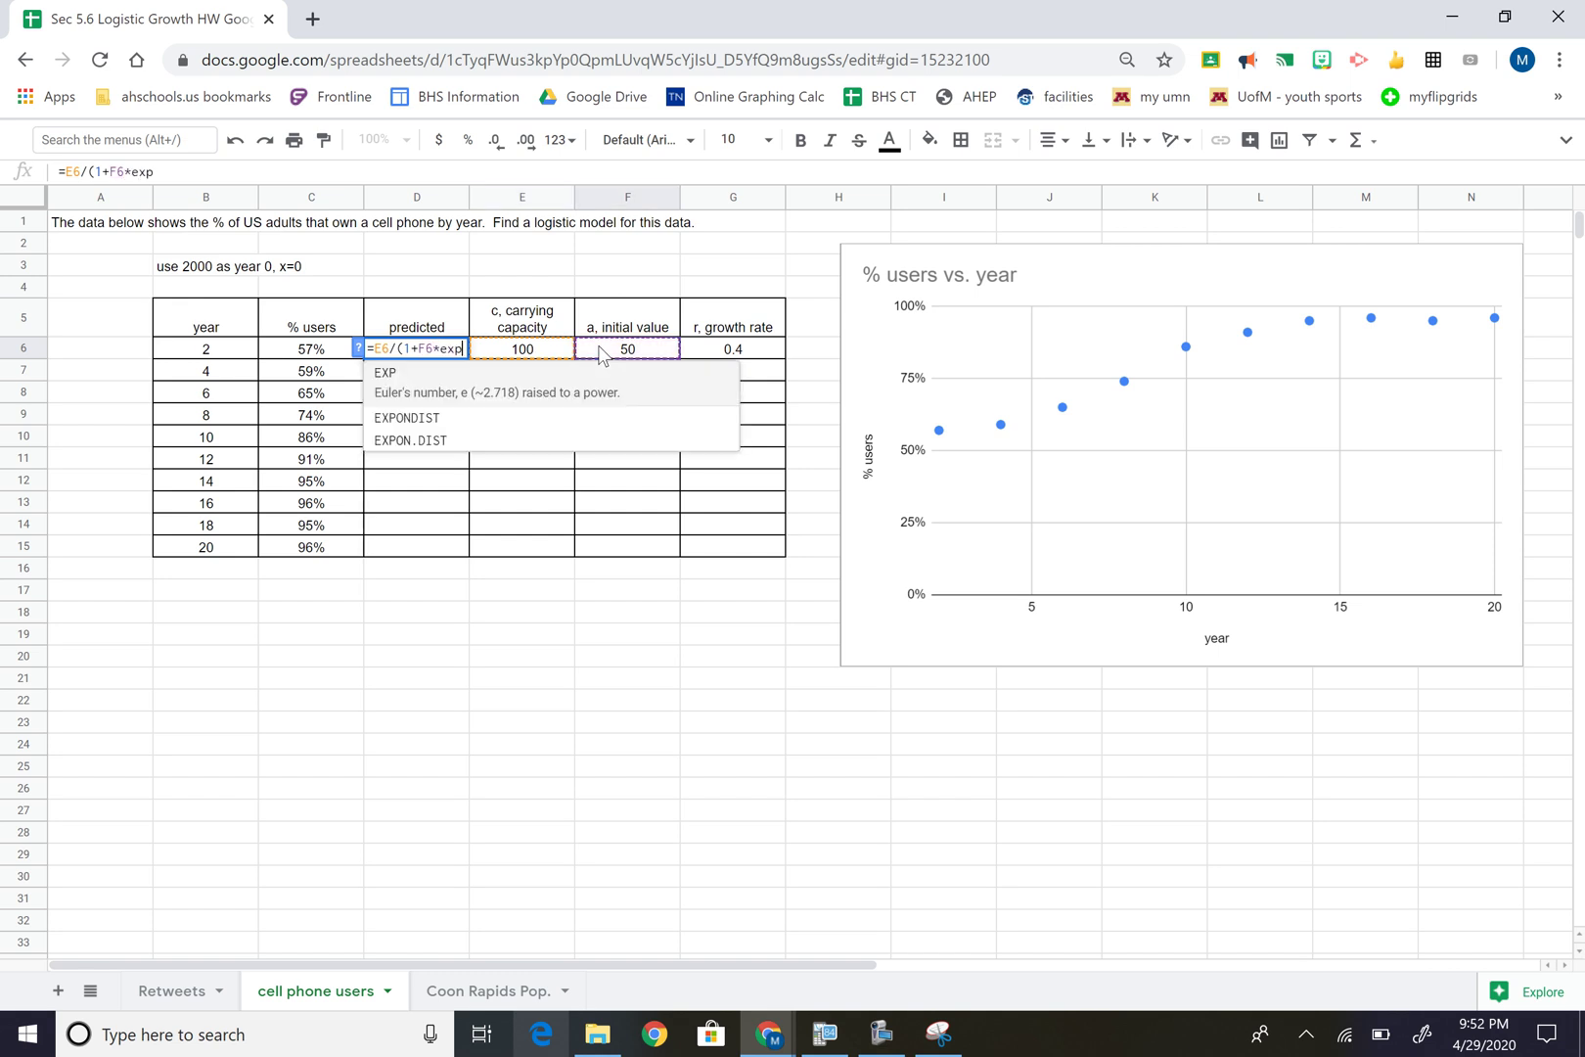
left_click(487, 395)
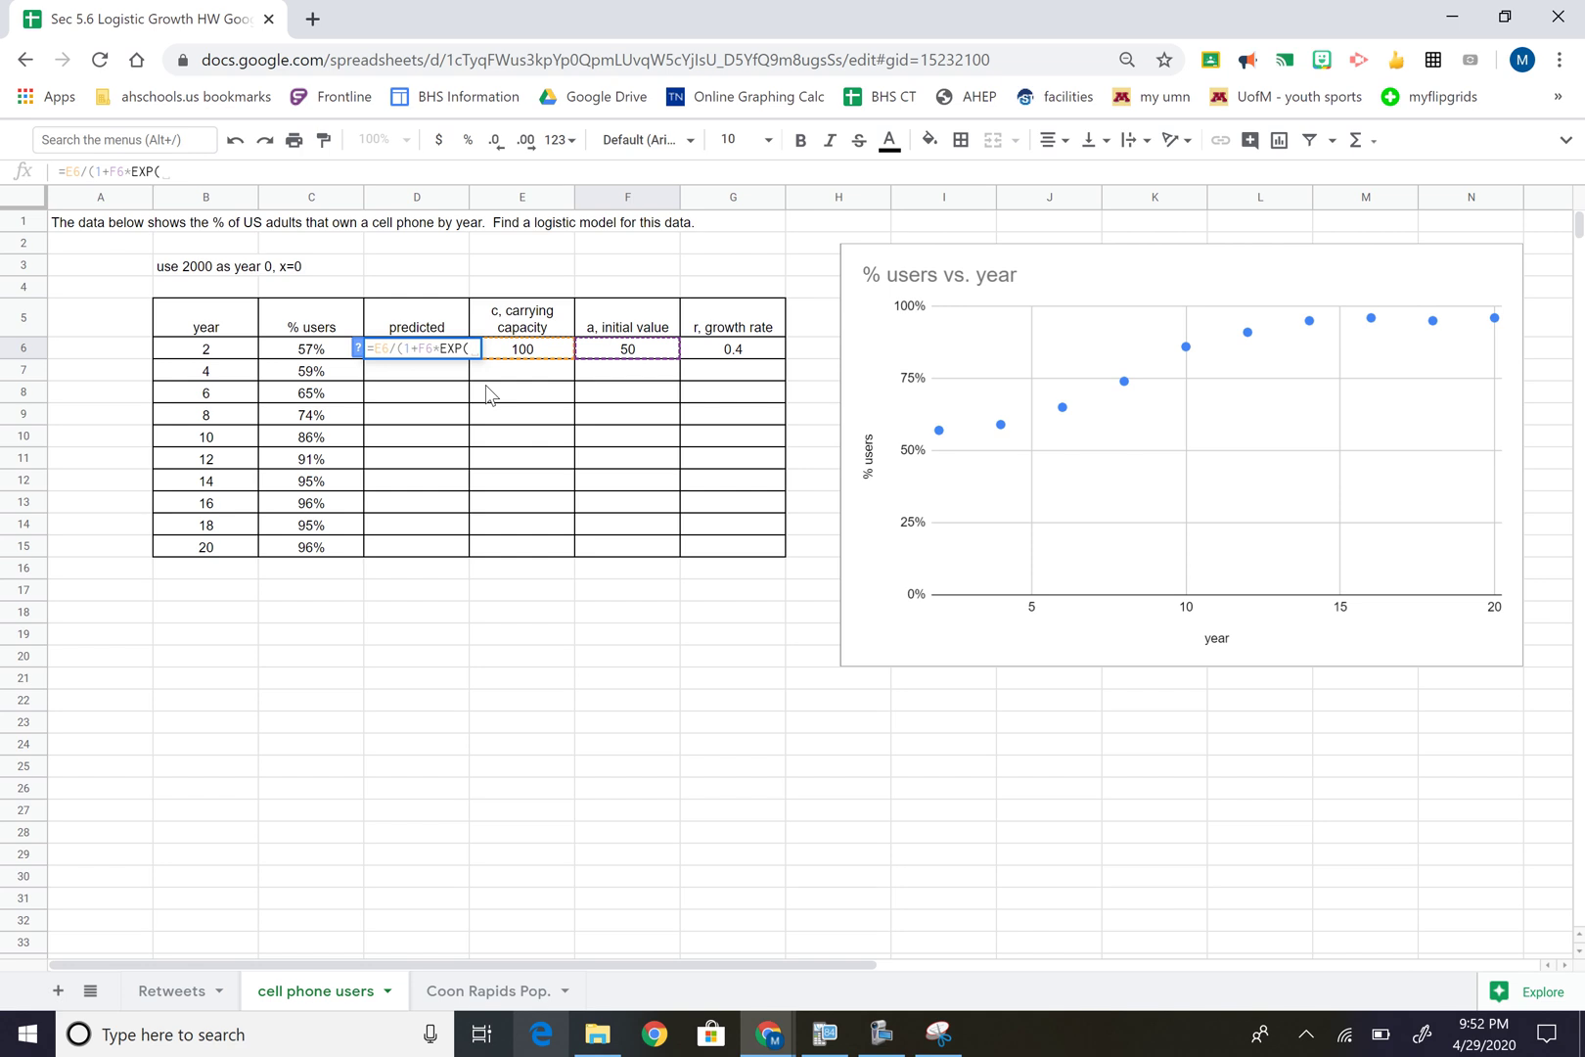
type("-")
left_click(729, 353)
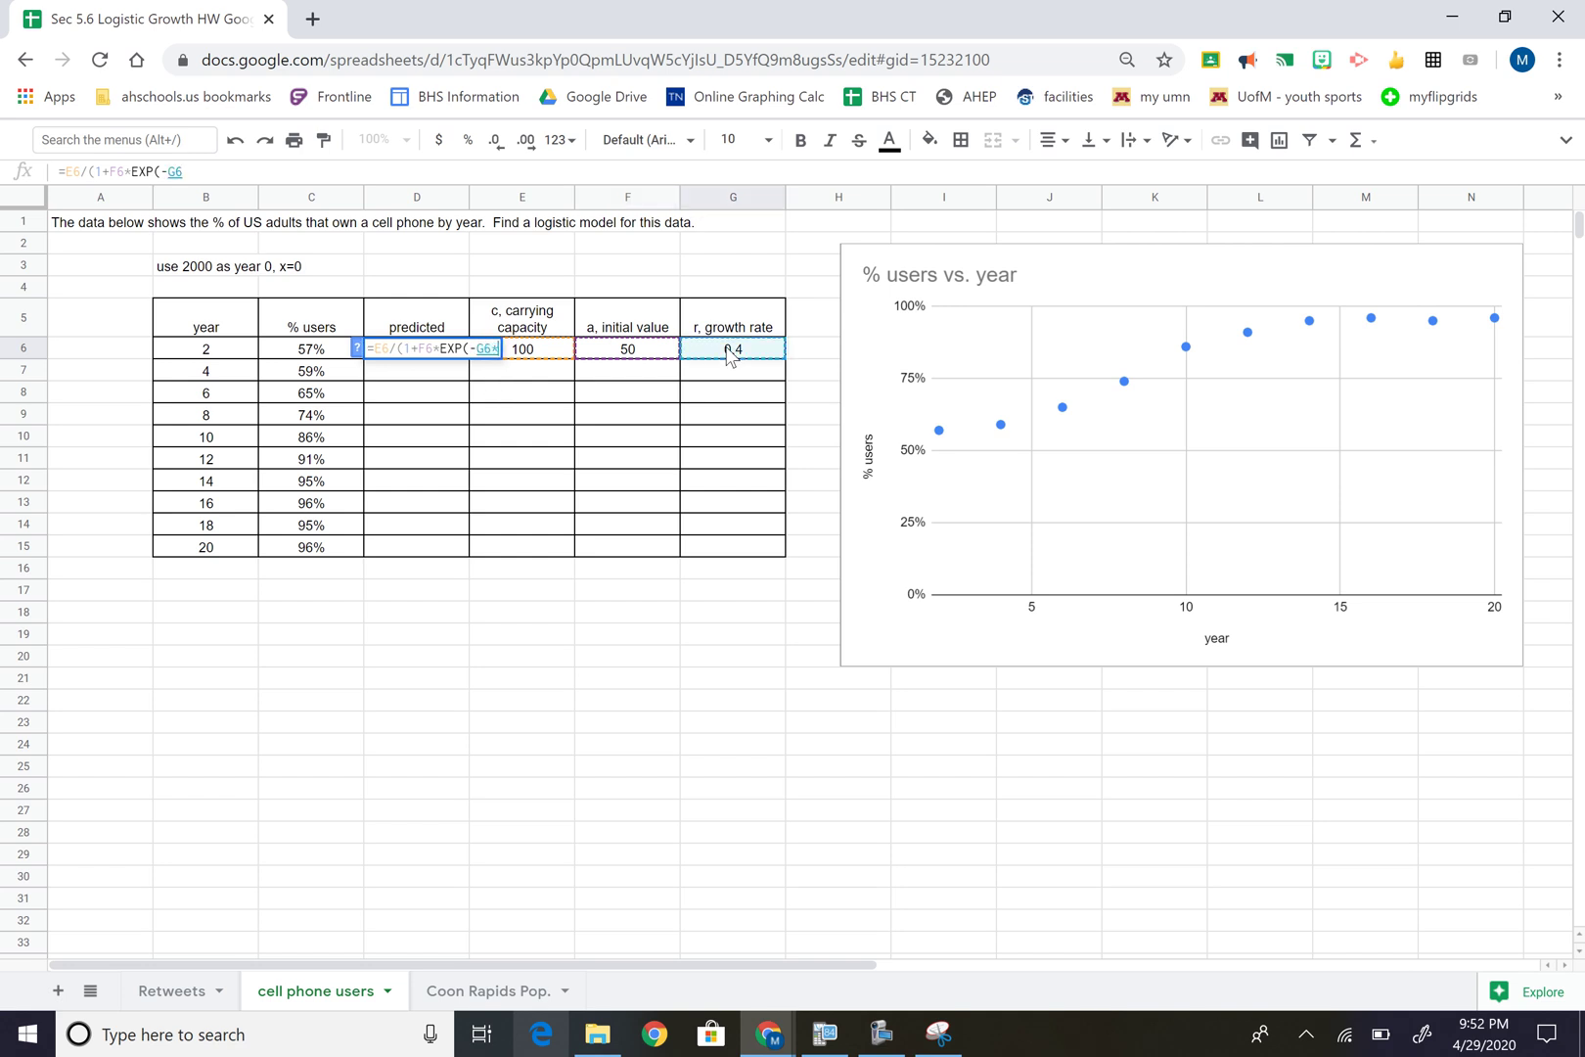
type("*")
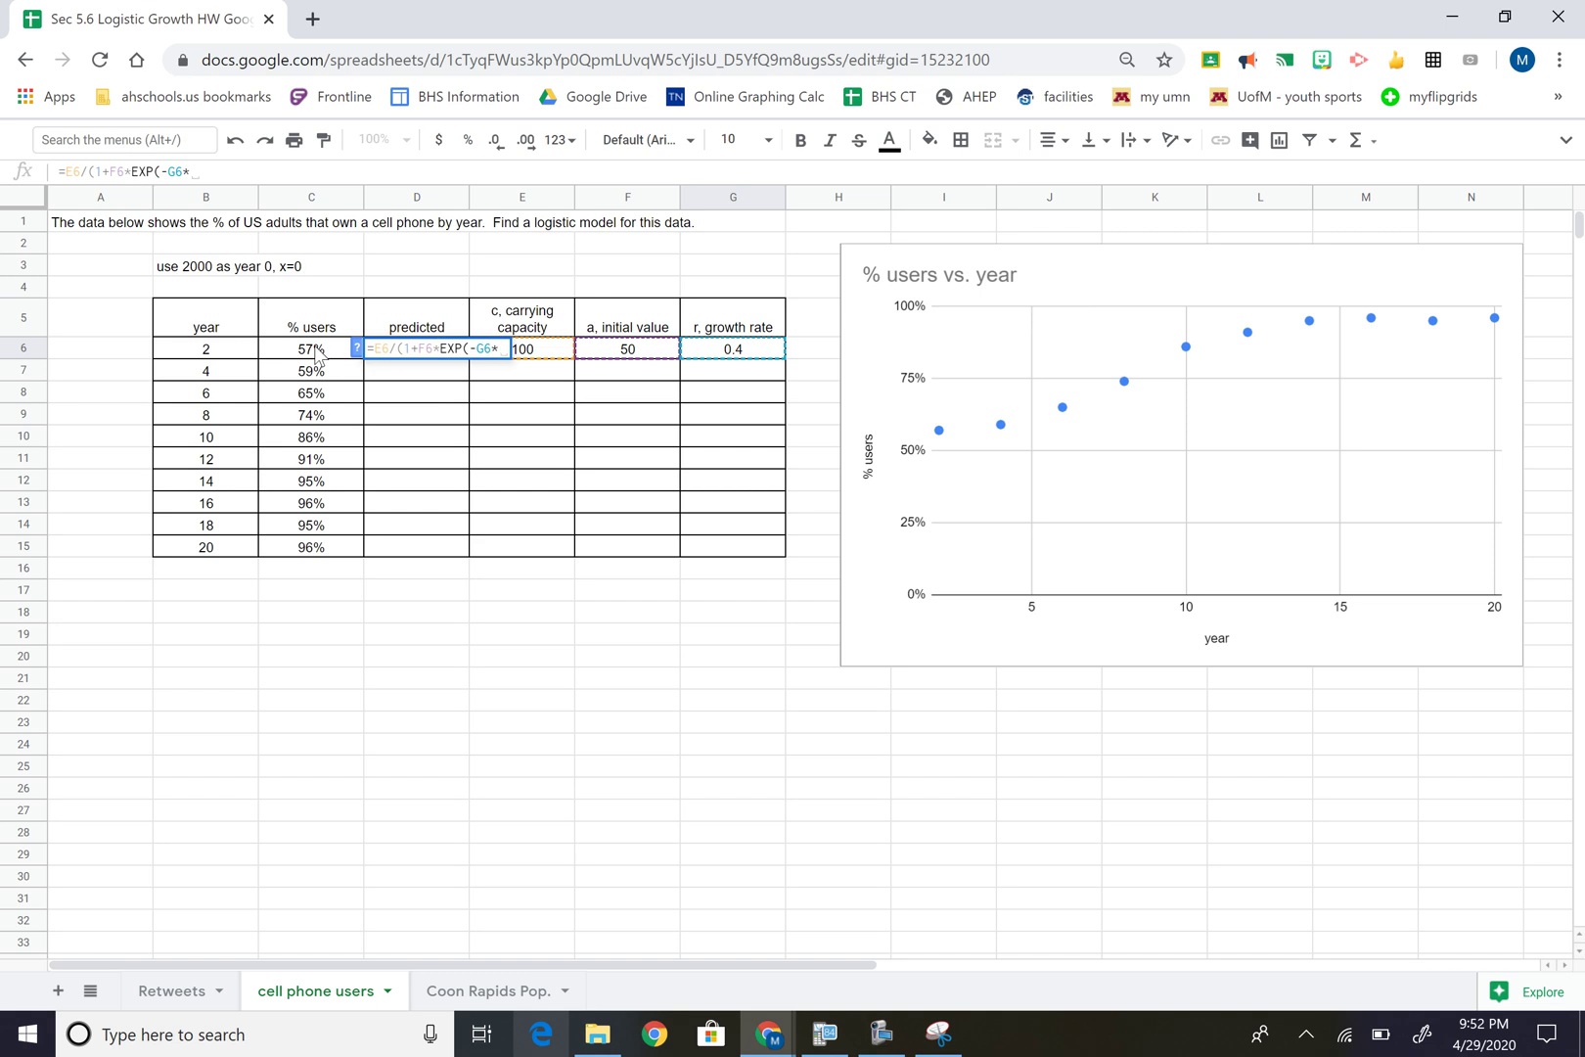
left_click(206, 354)
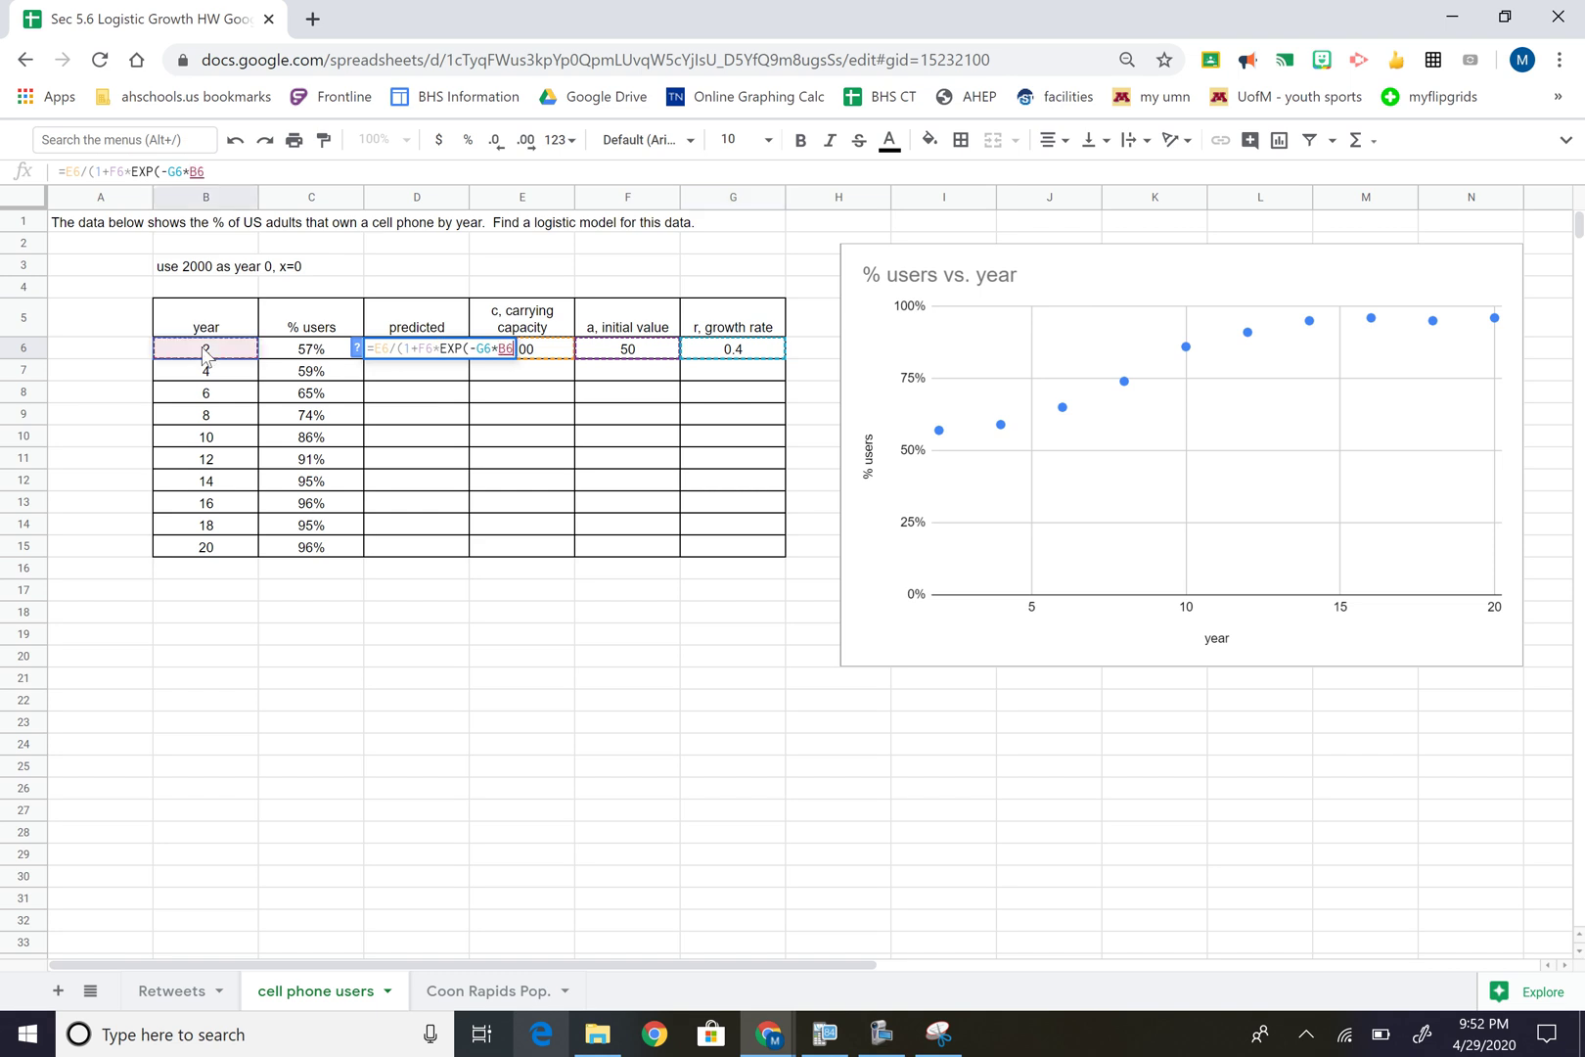
type("))")
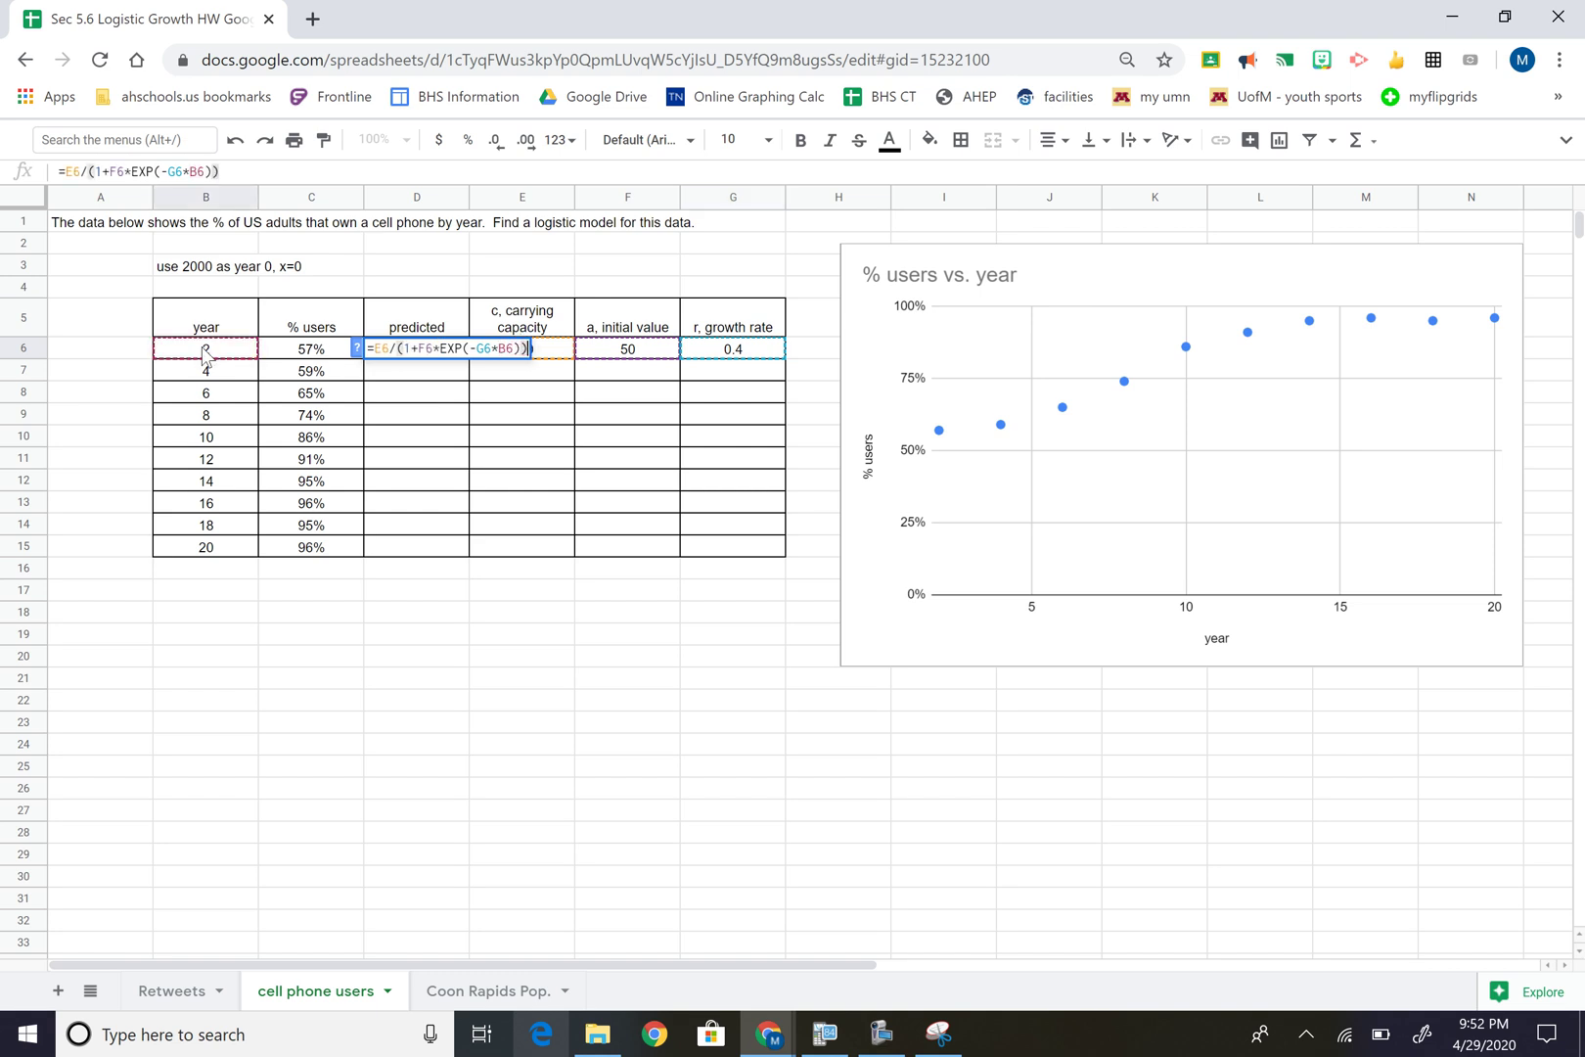
key("Return")
Fill the predicted formula and the c, a and r values from D6:G6 down through row 15
left_click(413, 351)
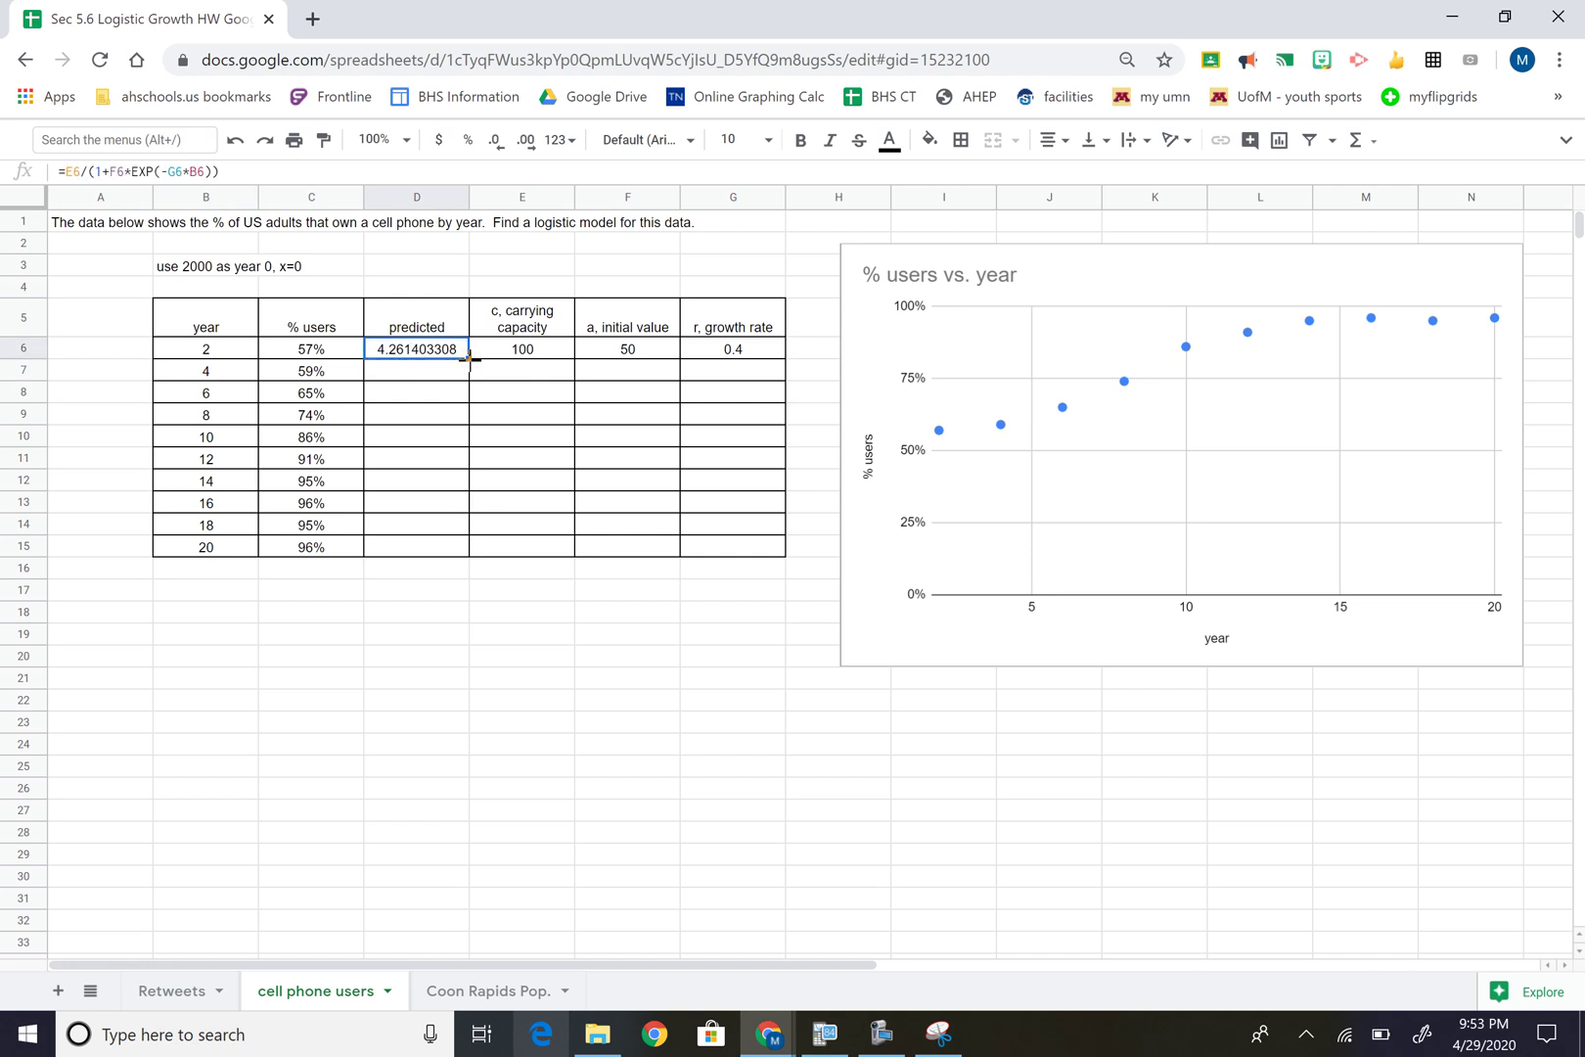
left_click(431, 412)
left_click_drag(443, 357, 795, 554)
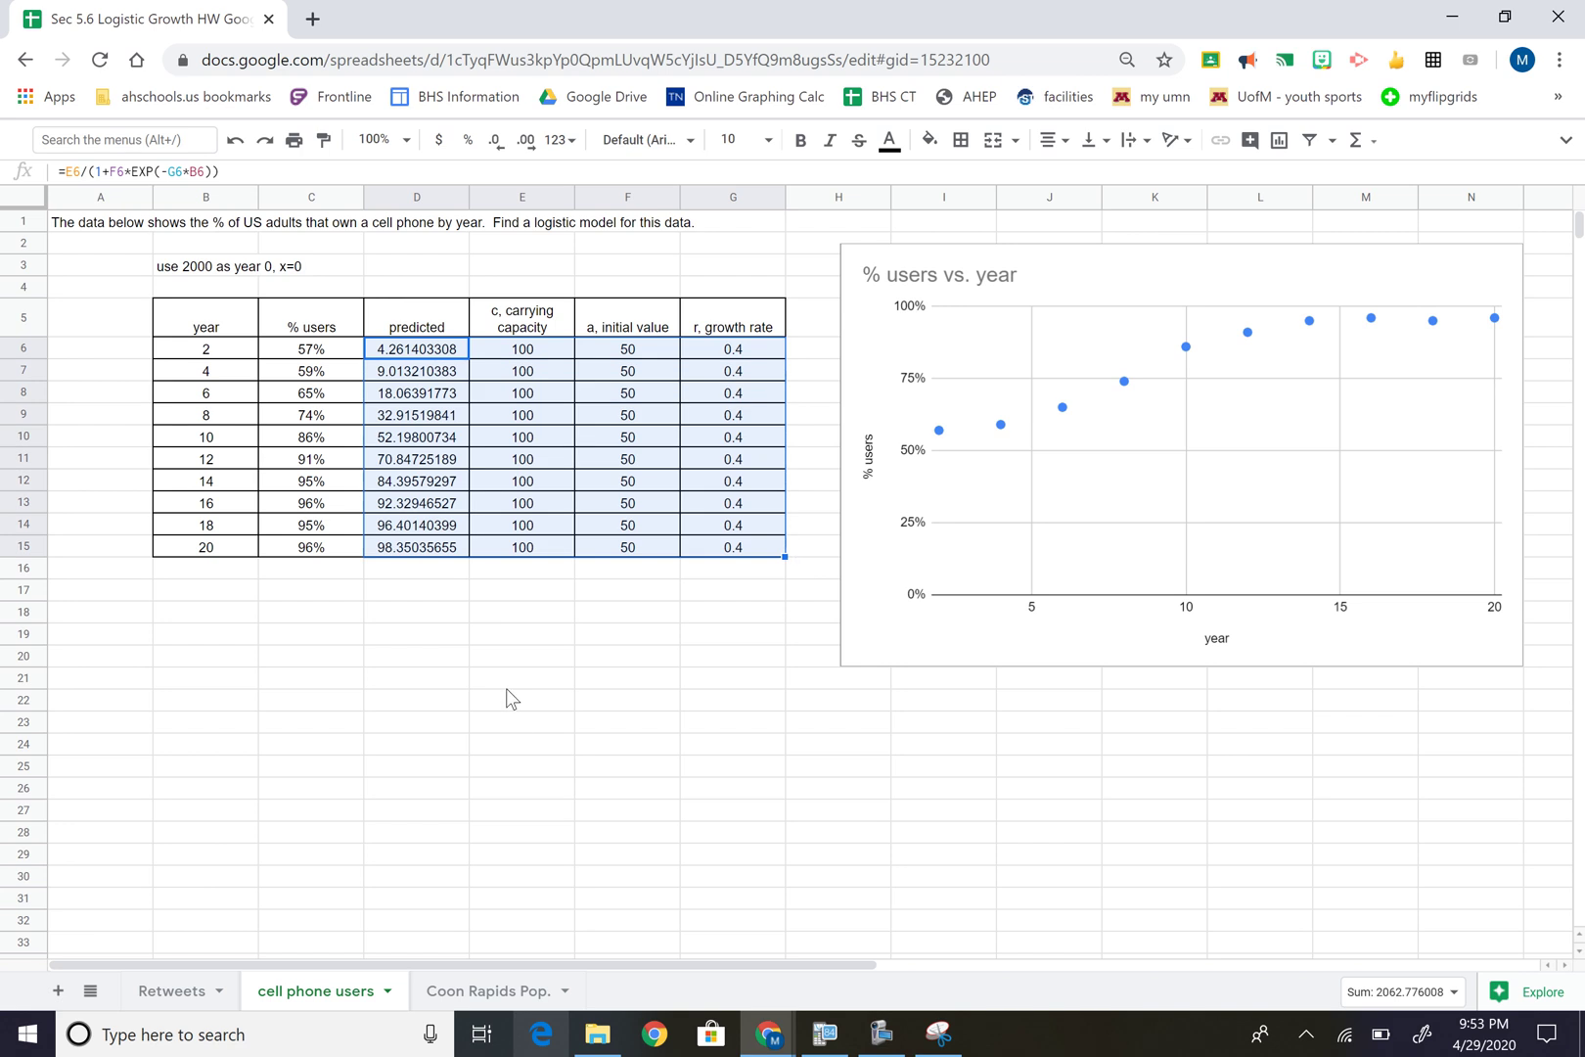
left_click(408, 618)
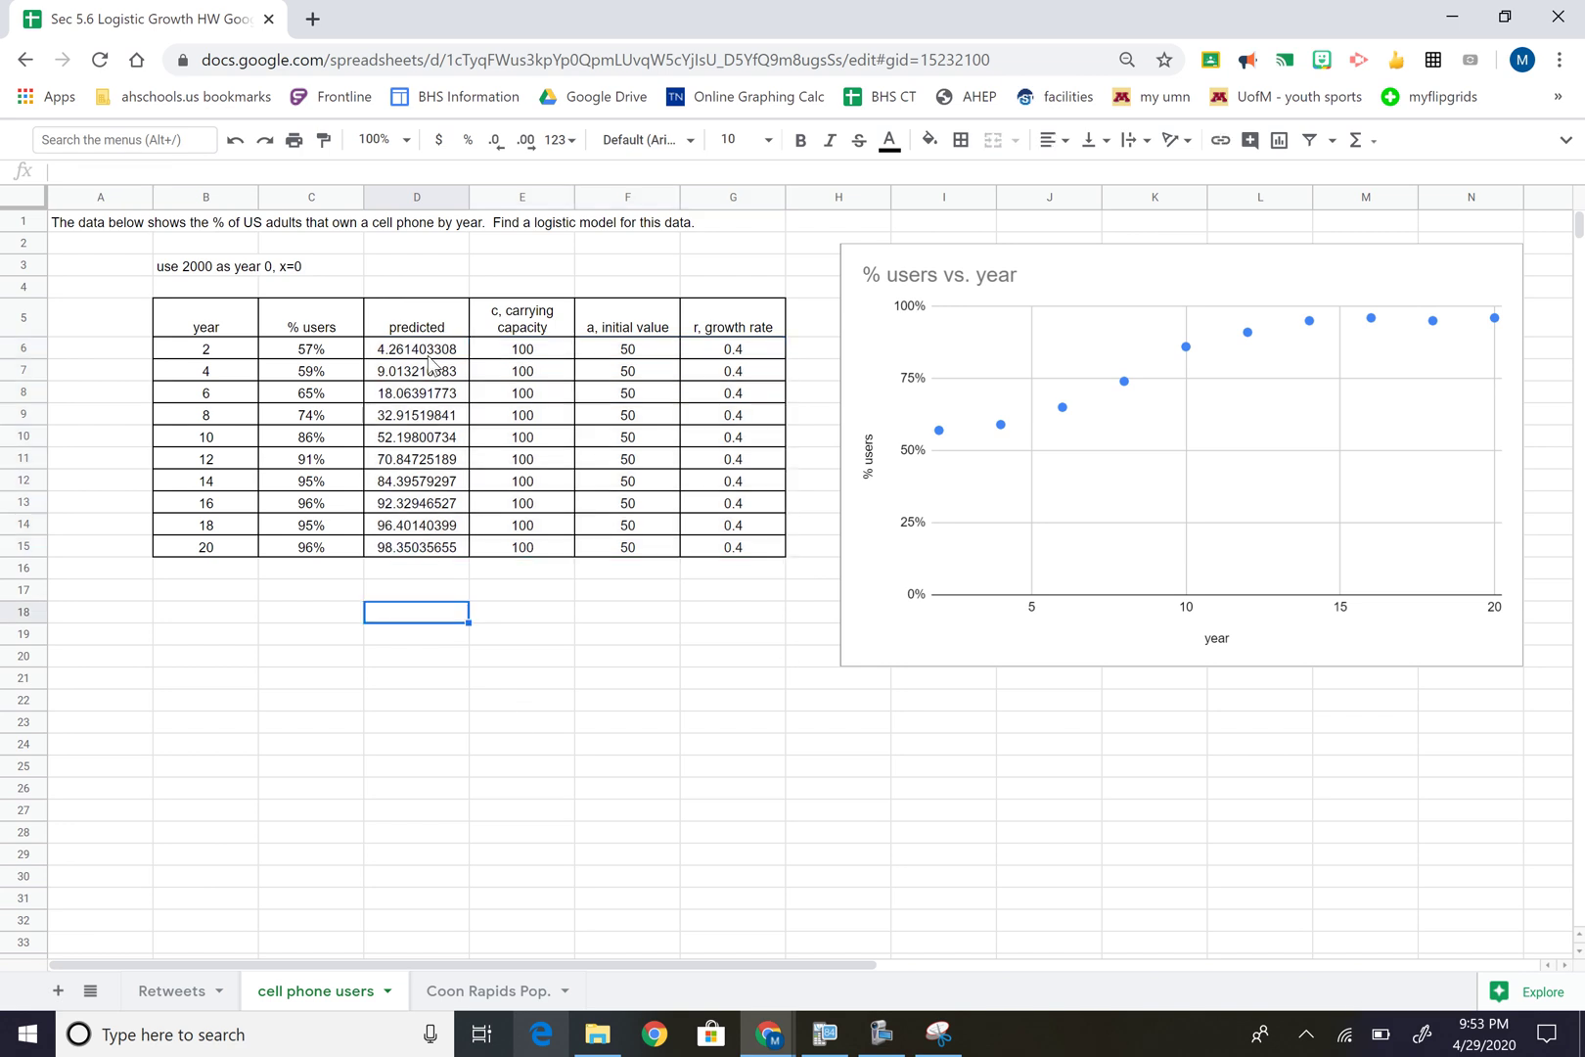
Add the predicted values in D5:D15 as a second series to the % users scatter chart and close the chart editor
left_click(1136, 262)
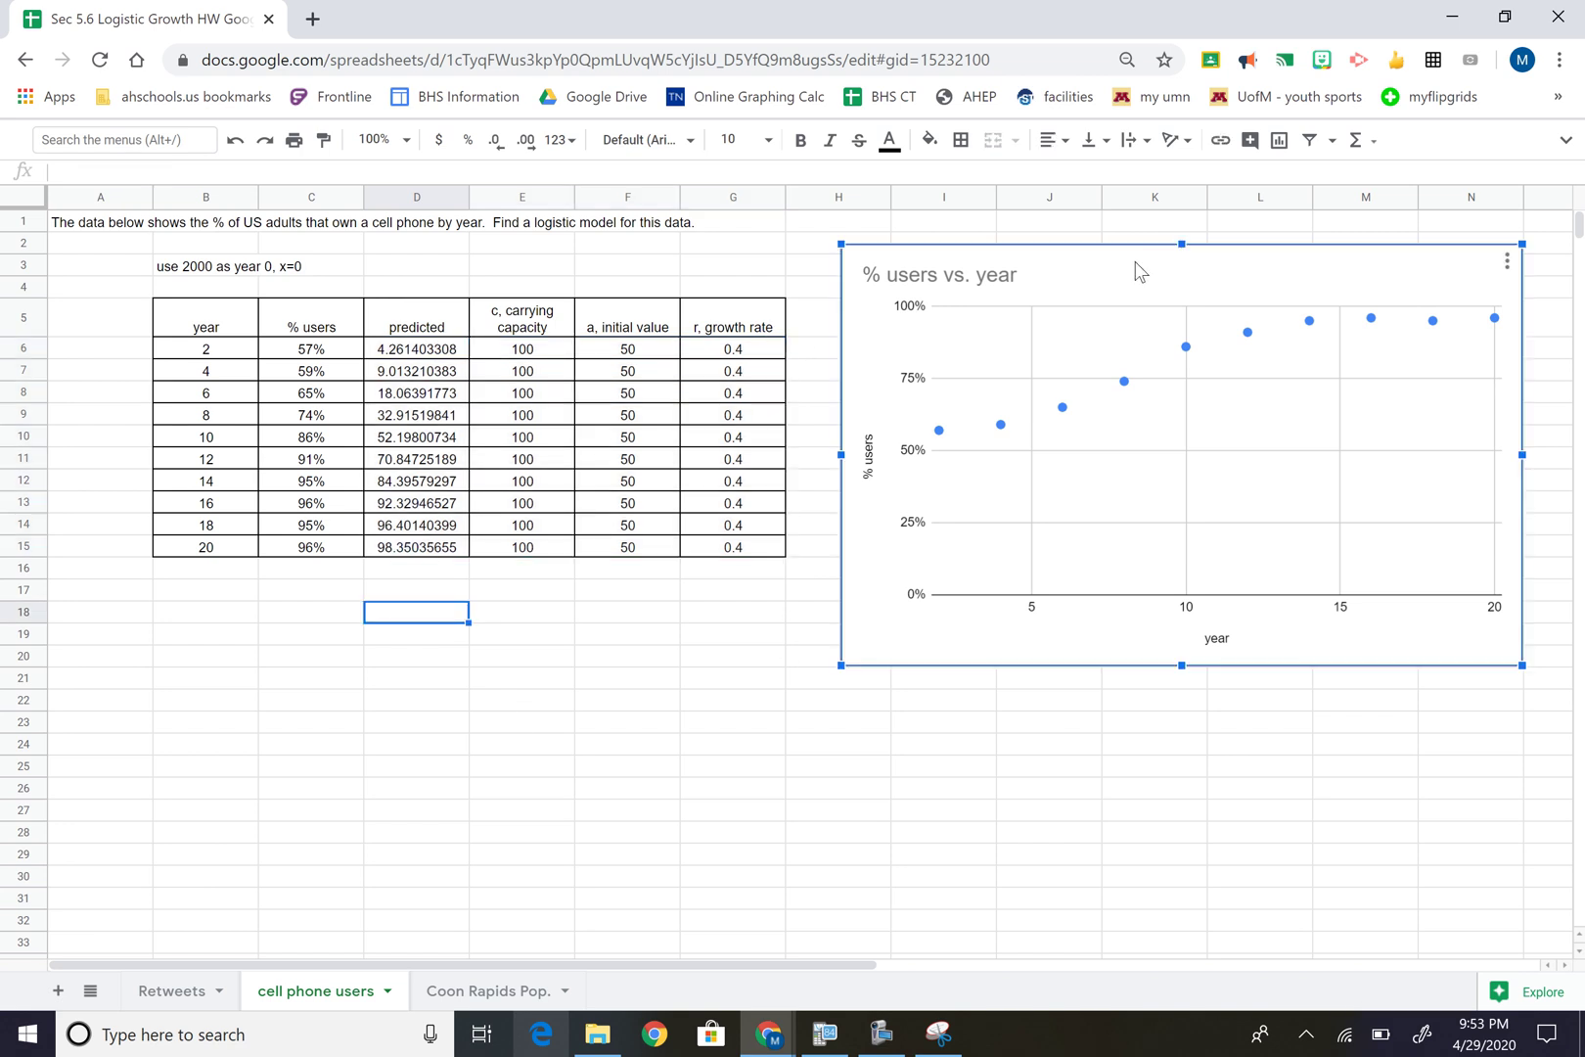
left_click(1504, 261)
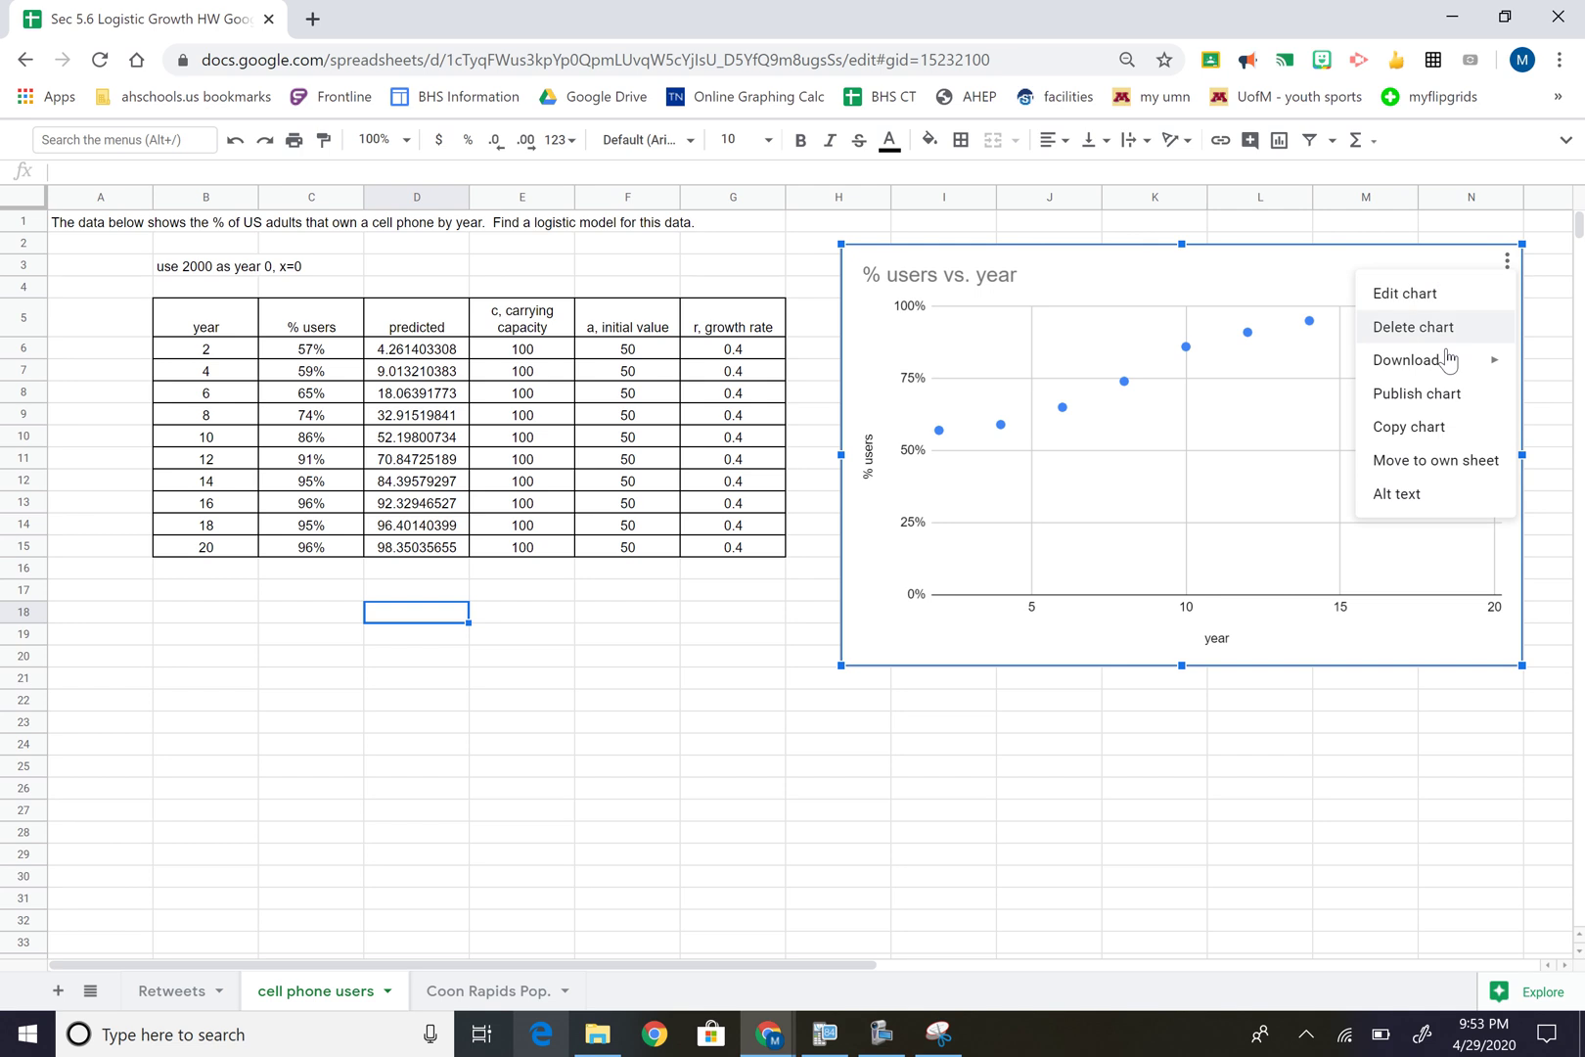
left_click(1415, 295)
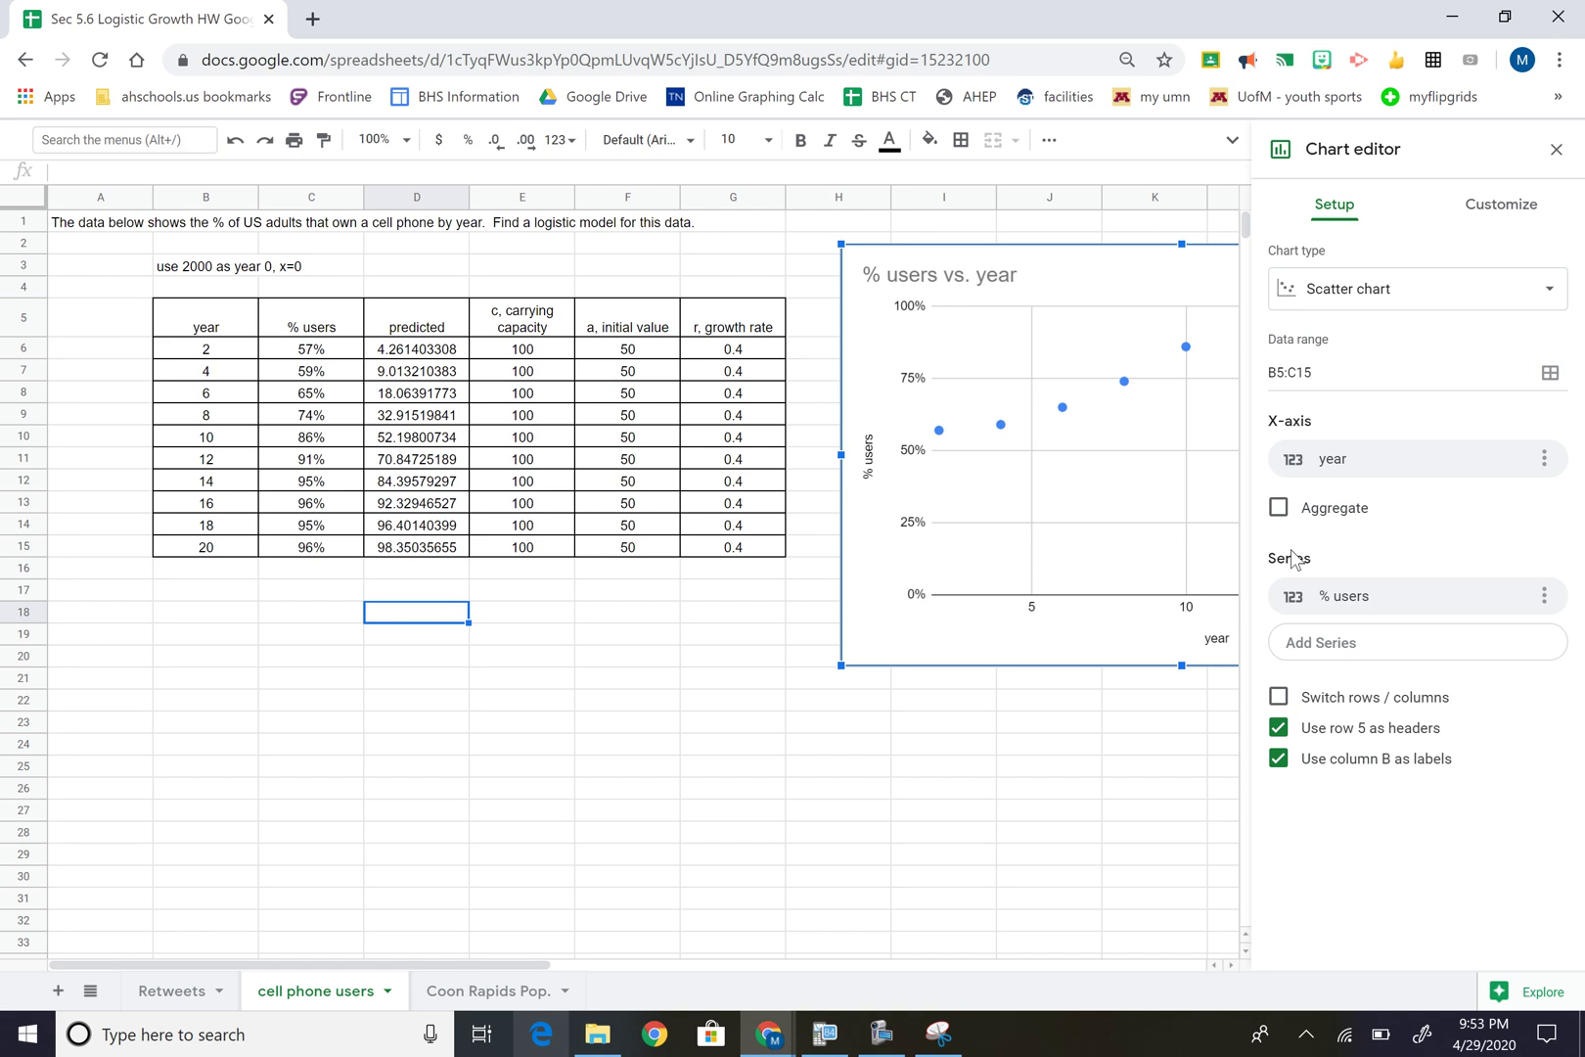
left_click(1328, 653)
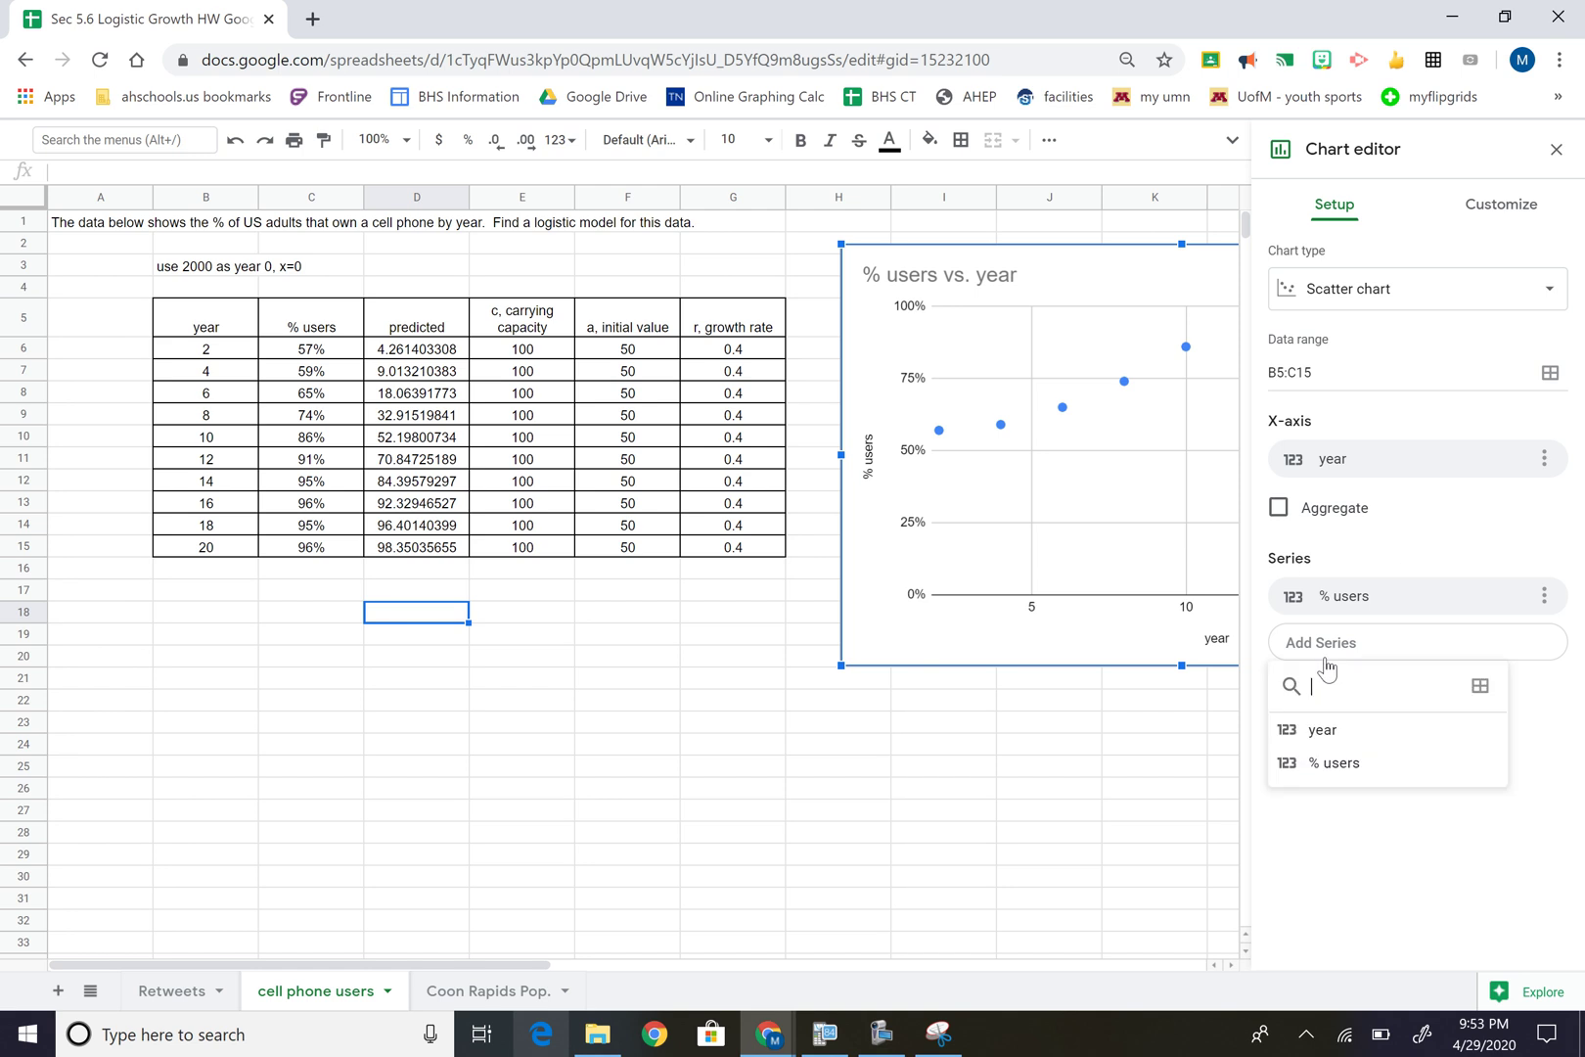
left_click(1479, 685)
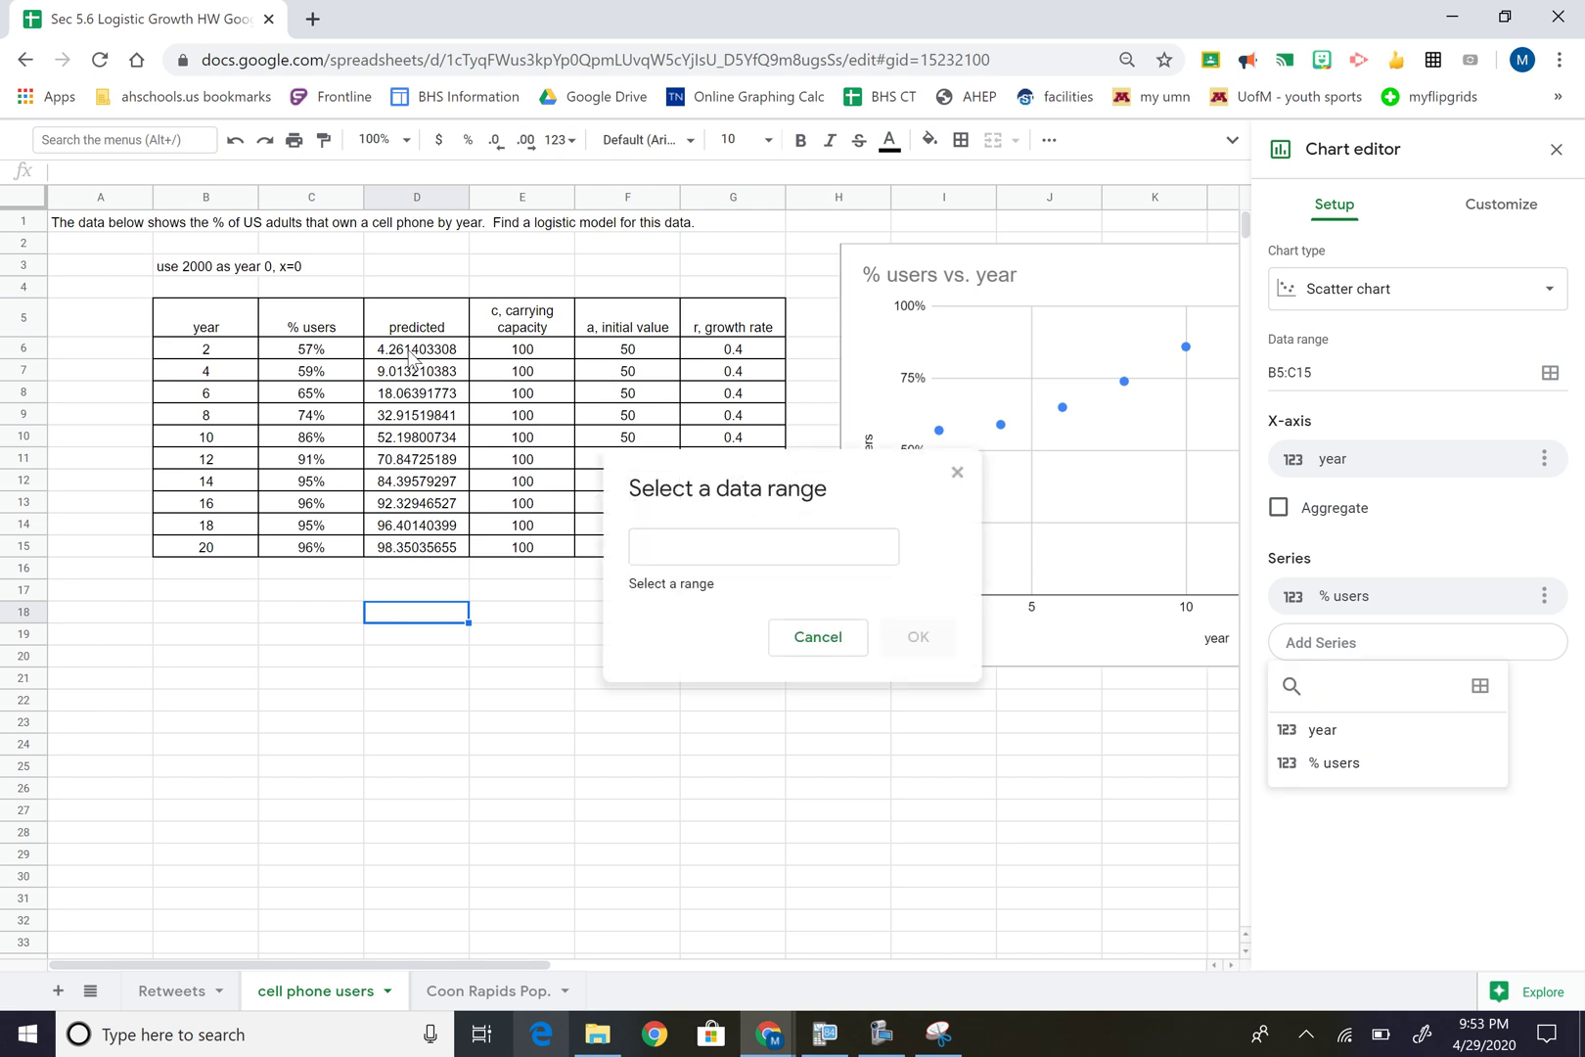
left_click_drag(417, 326, 430, 553)
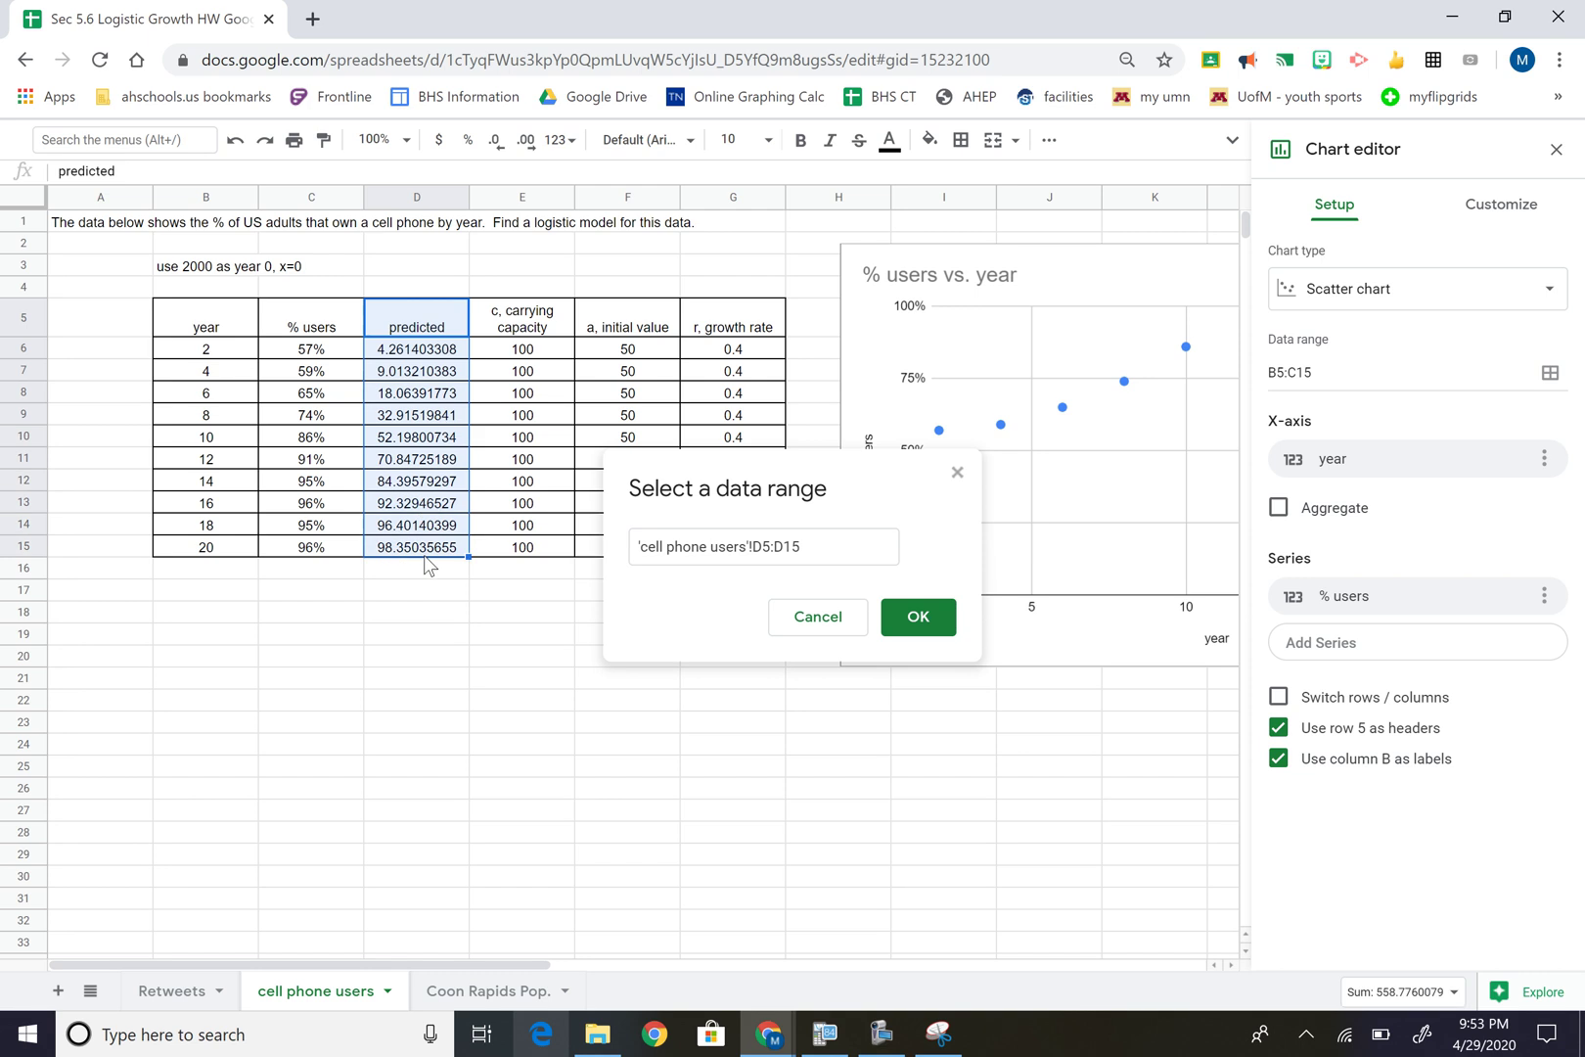
left_click(918, 616)
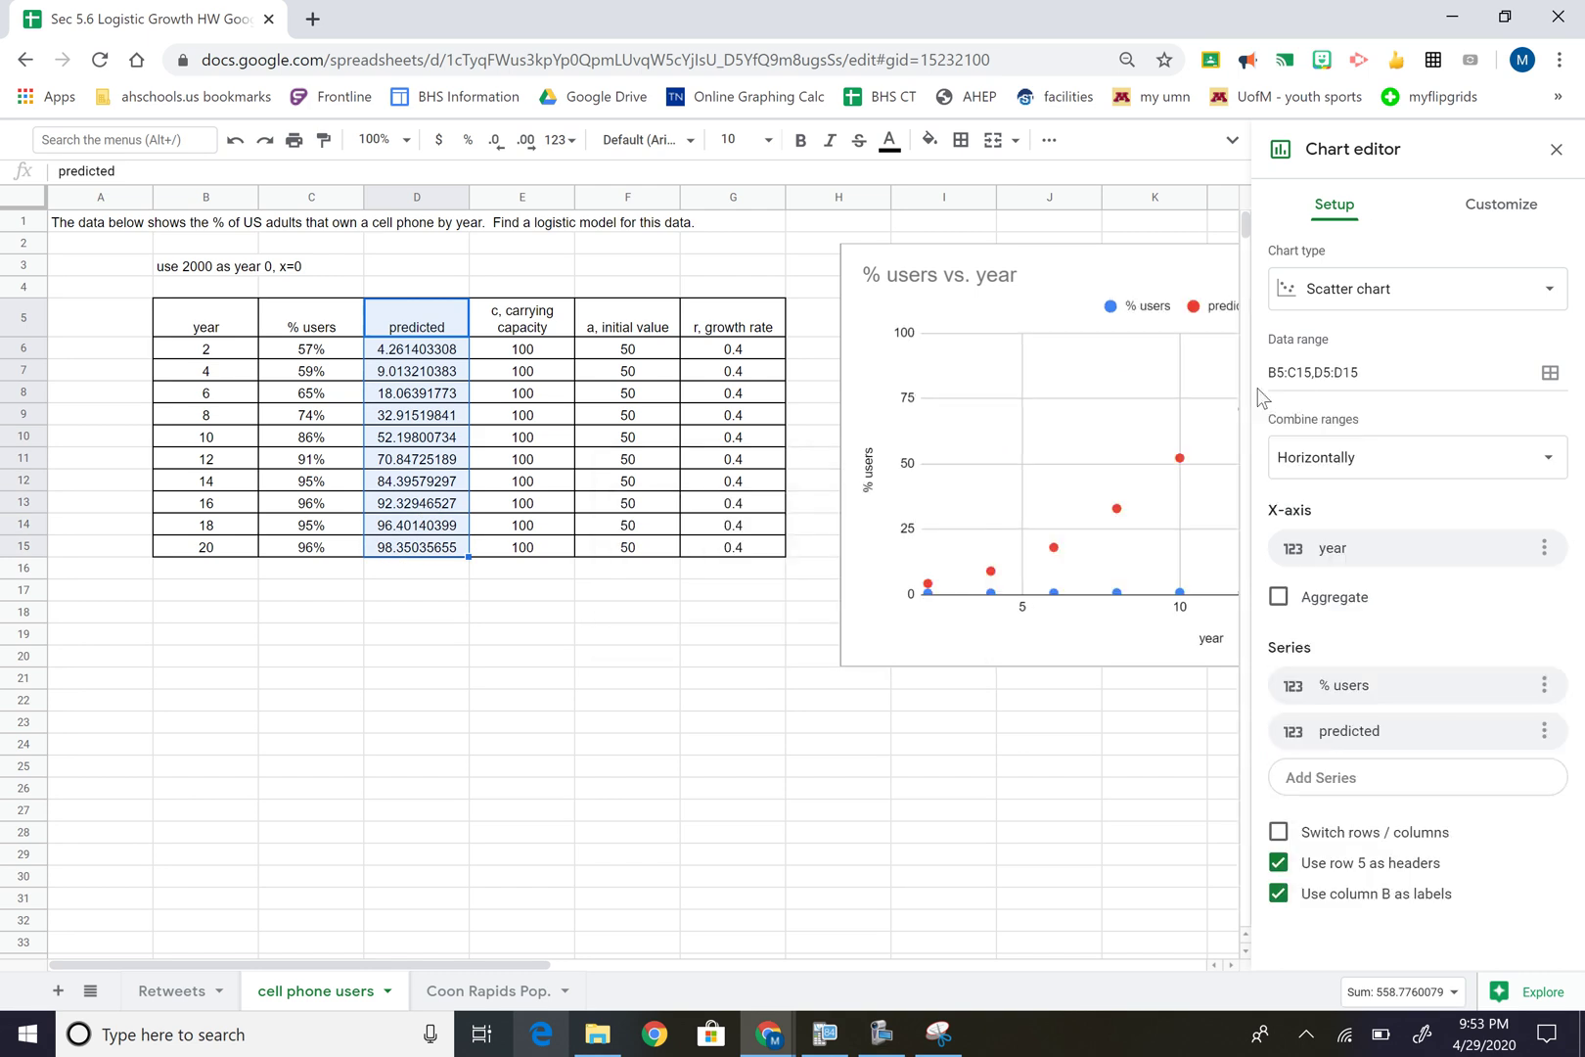
left_click(1555, 149)
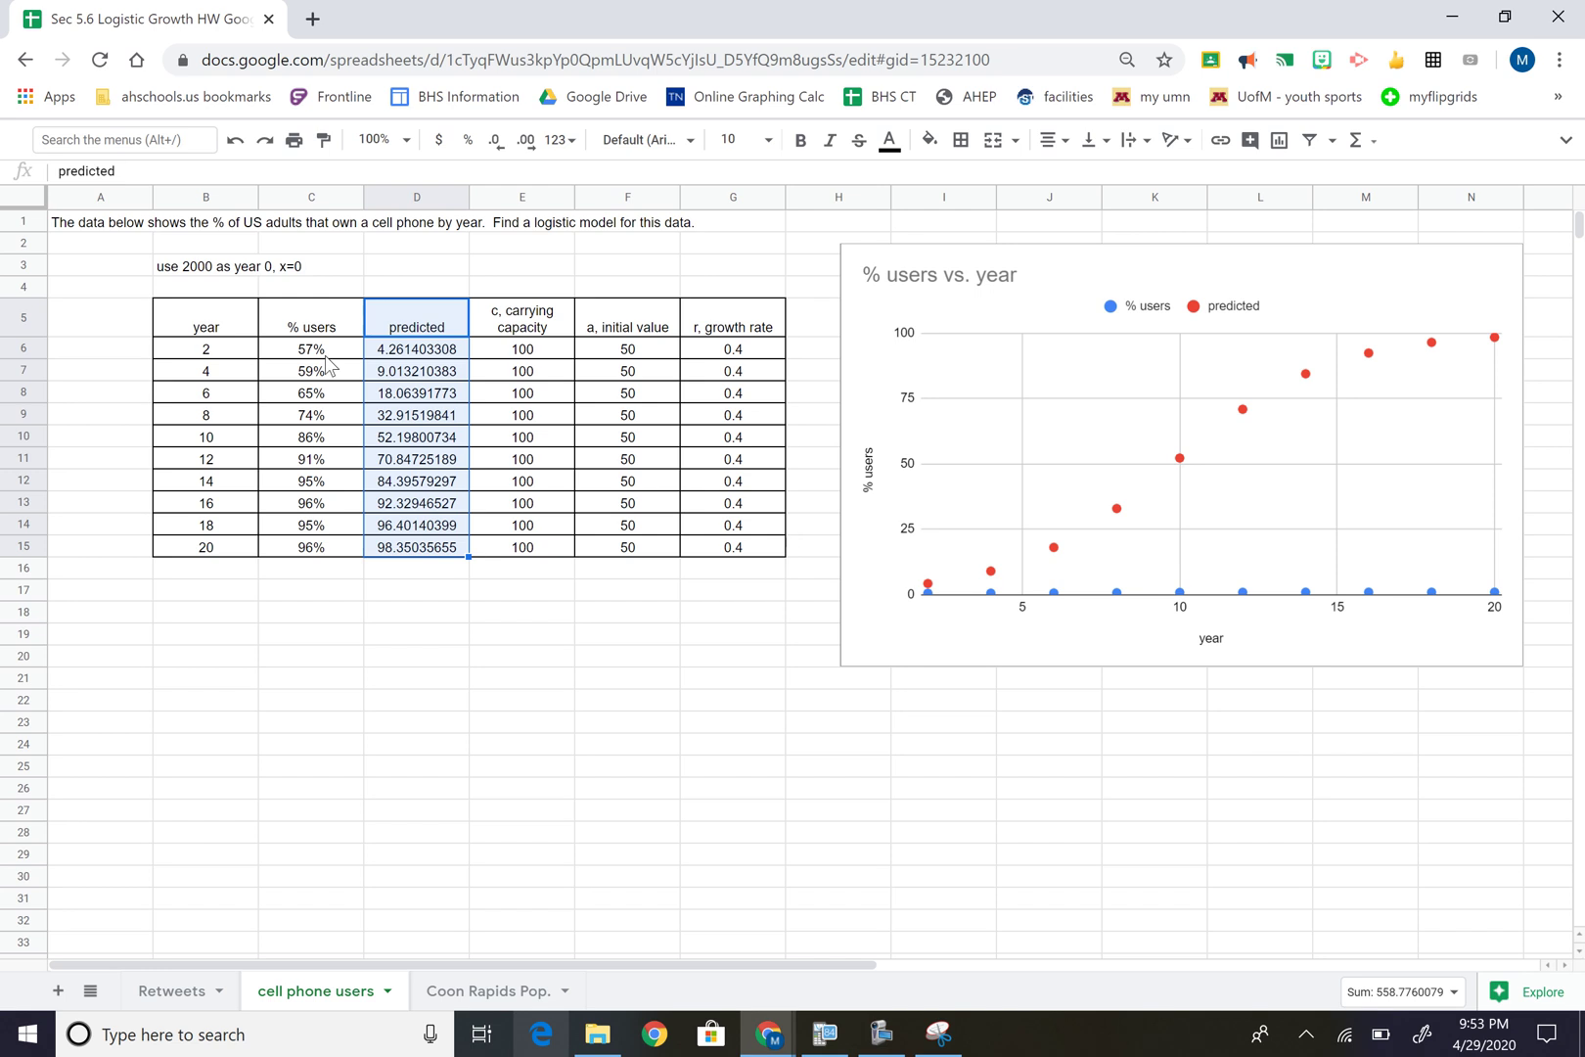
left_click_drag(324, 353, 326, 547)
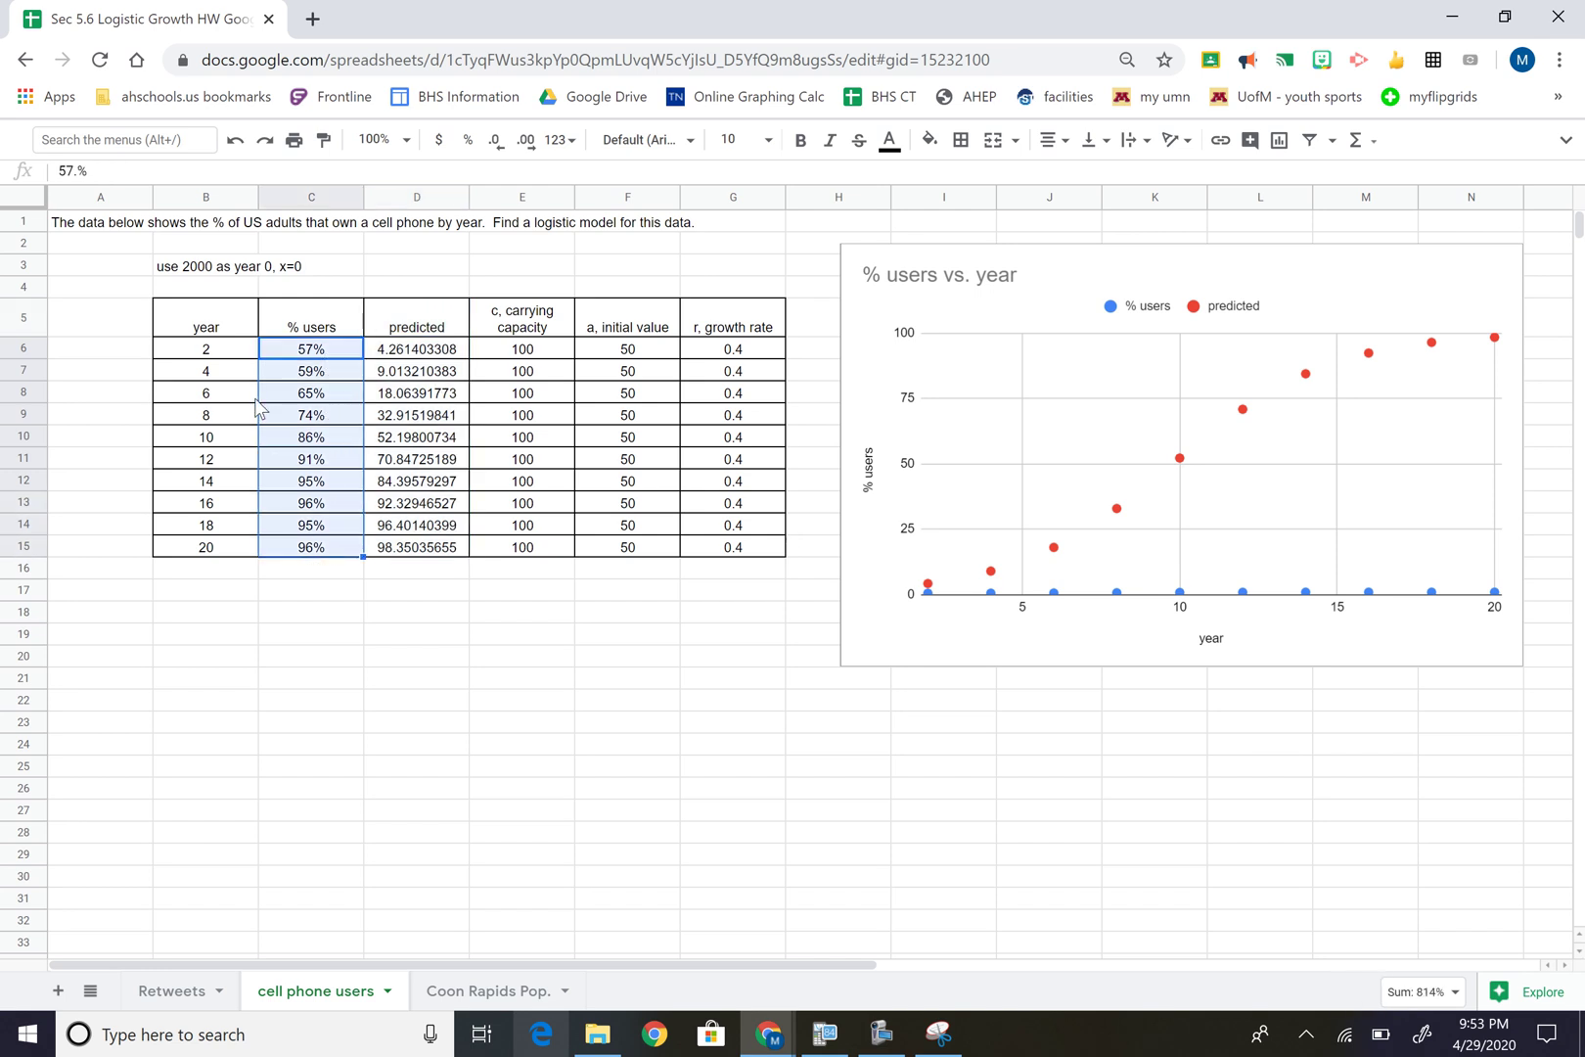
left_click_drag(305, 350, 293, 546)
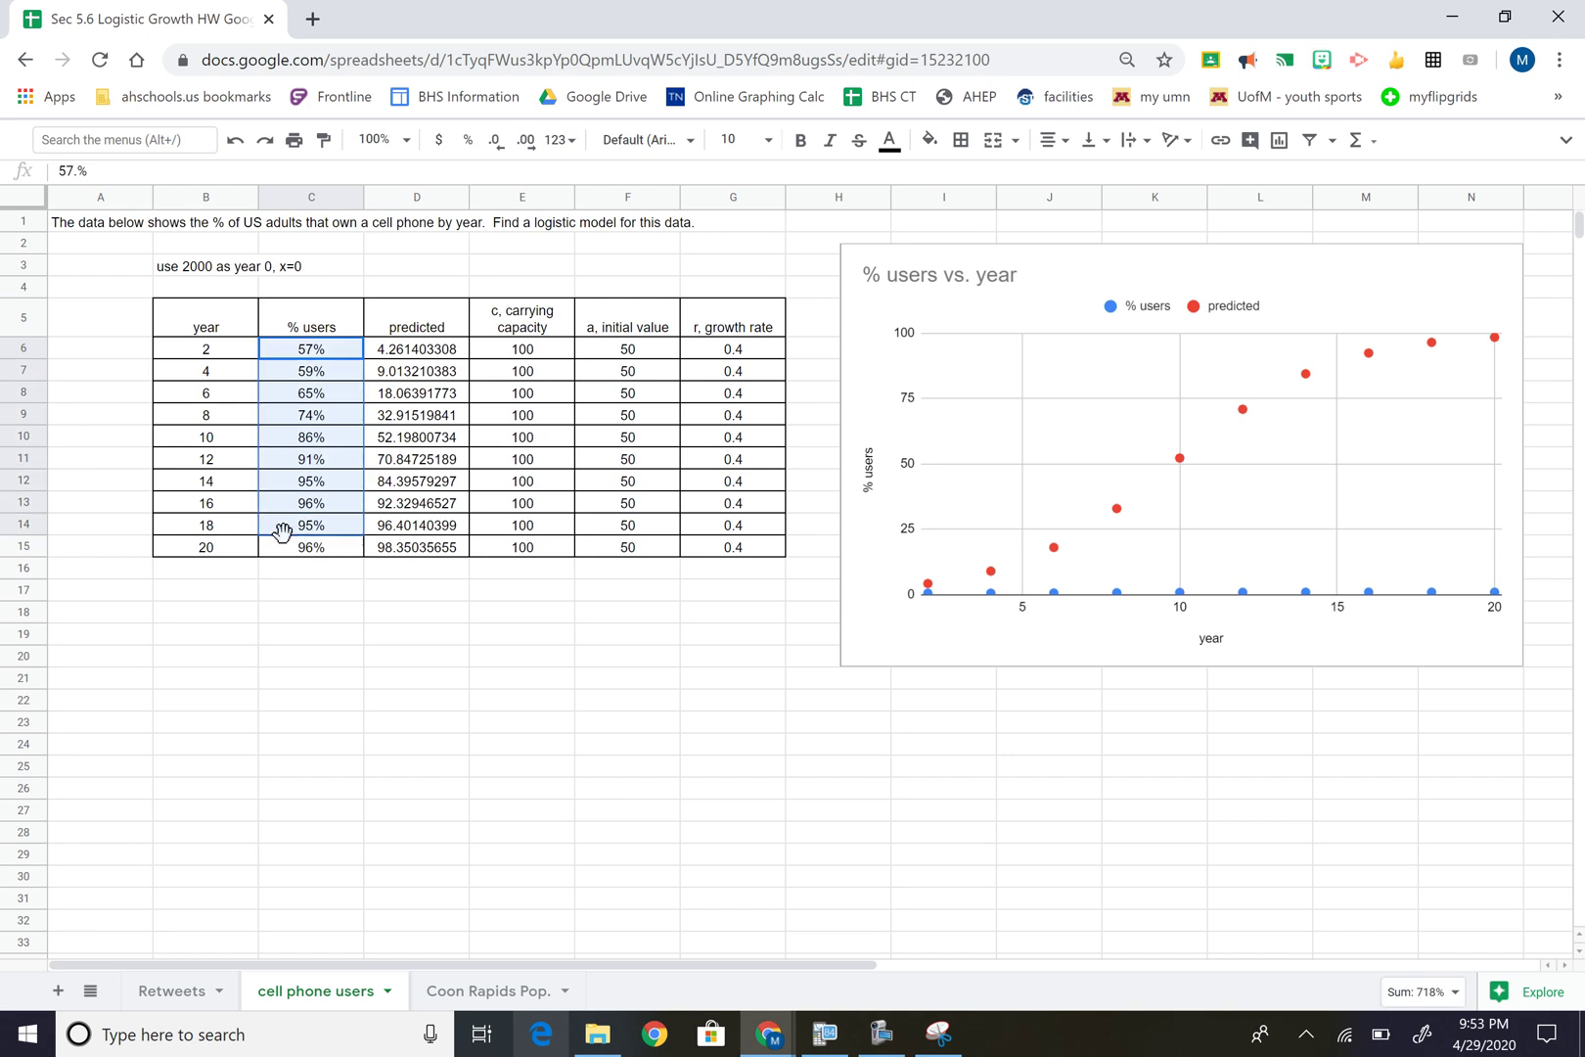
left_click_drag(422, 350, 450, 560)
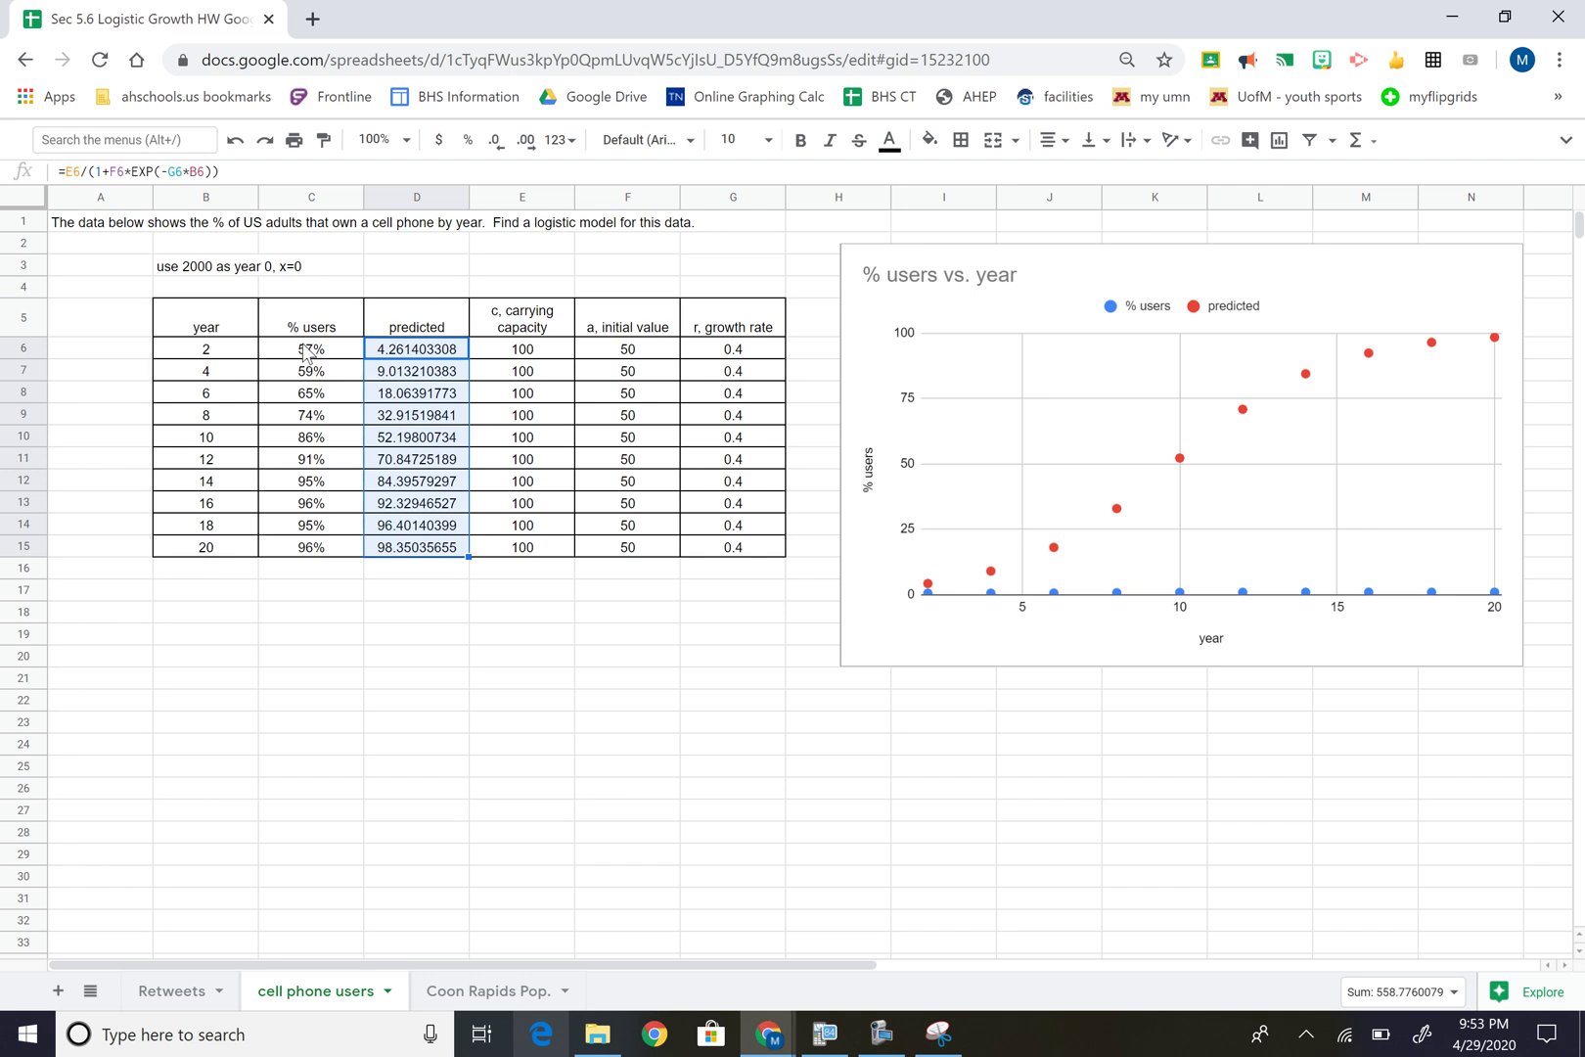
left_click_drag(305, 353, 303, 554)
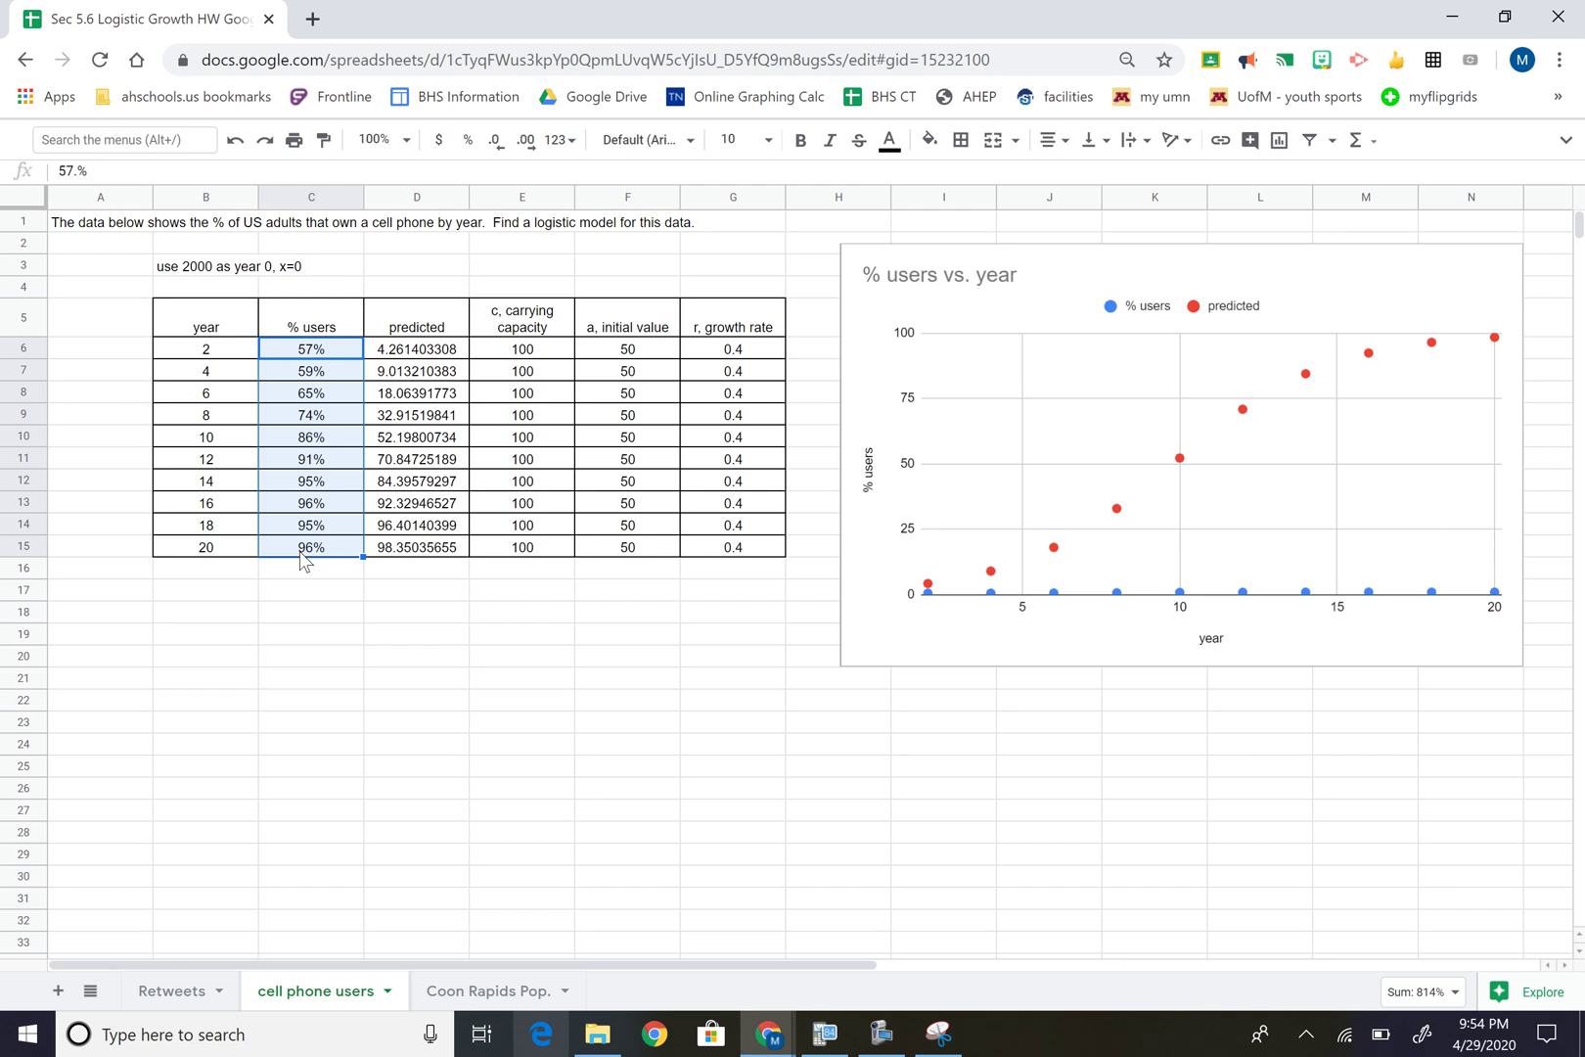
Remove the percent signs from C6:C8 in the % users column so they read 57, 59 and 65
left_click(344, 333)
left_click(340, 348)
double_click(340, 350)
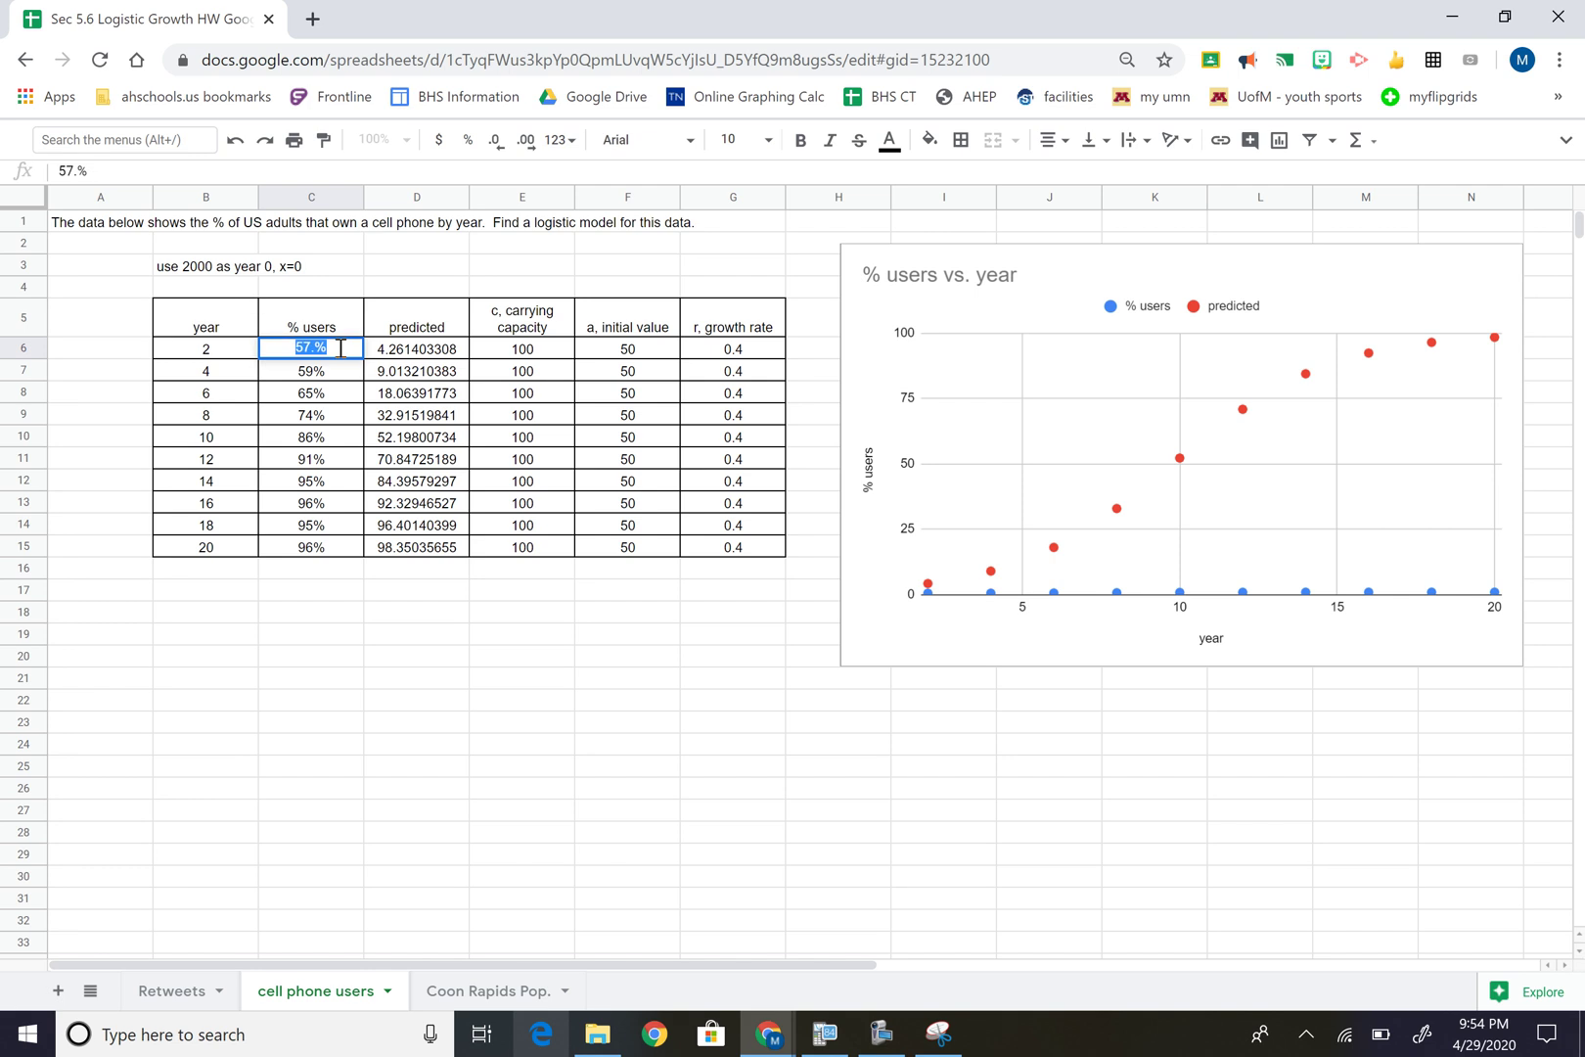
left_click(341, 348)
key("BackSpace")
key("Return")
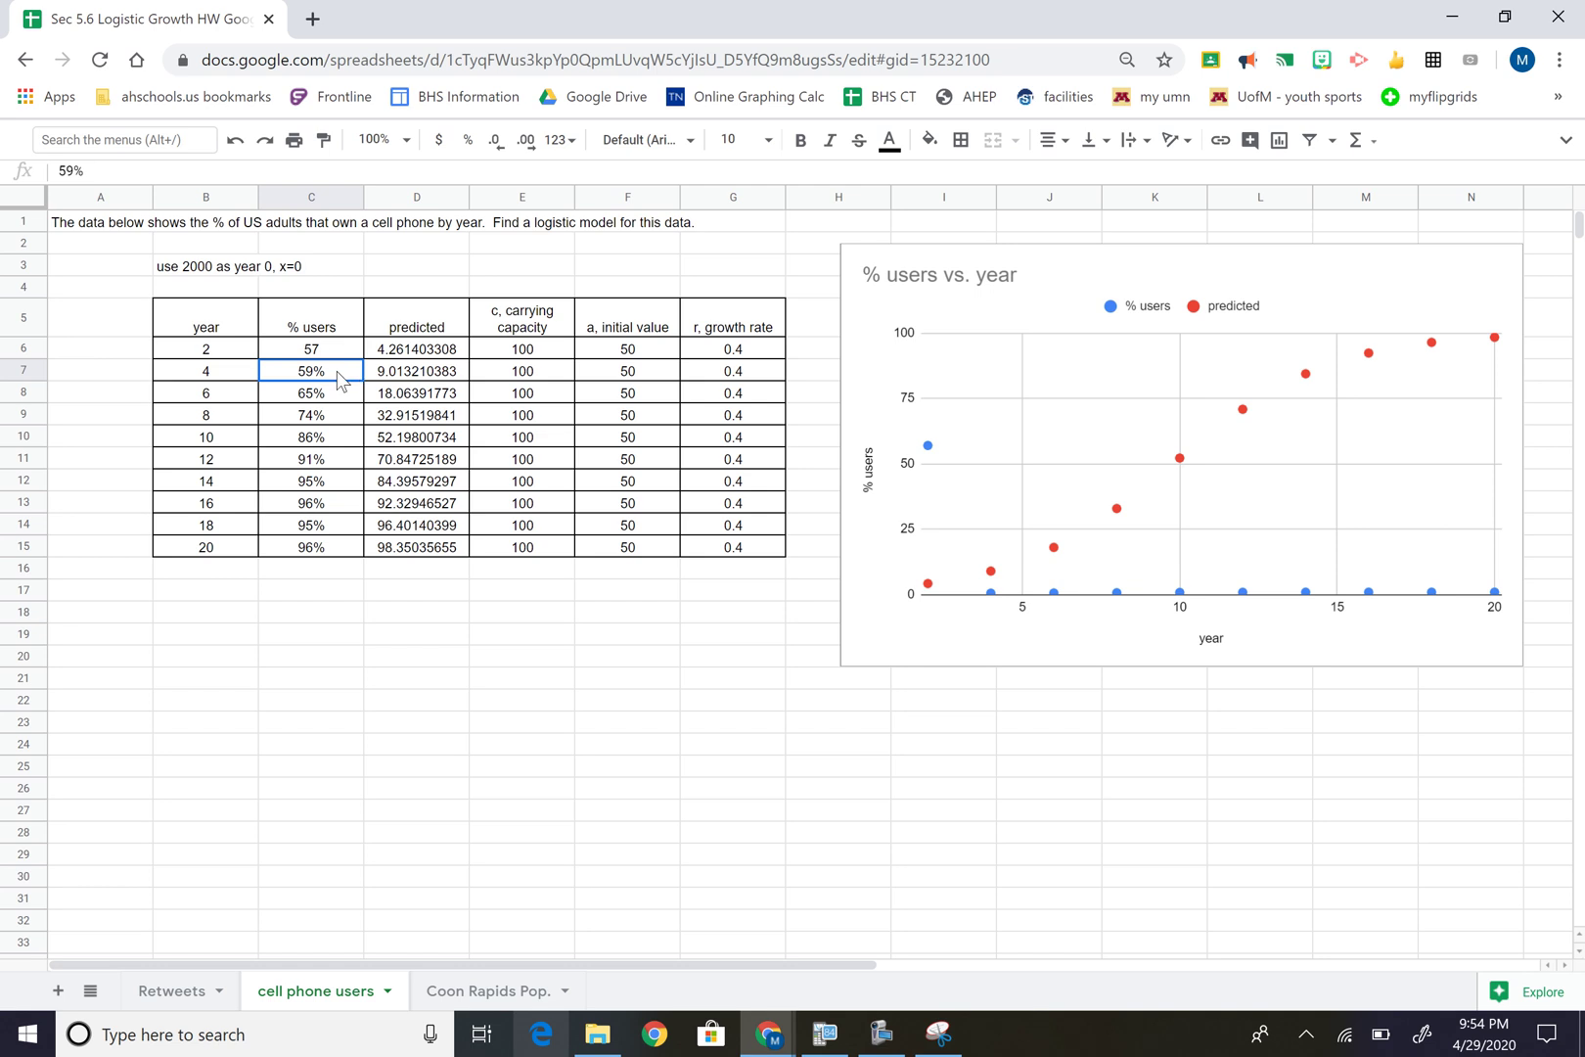
double_click(338, 370)
key("BackSpace")
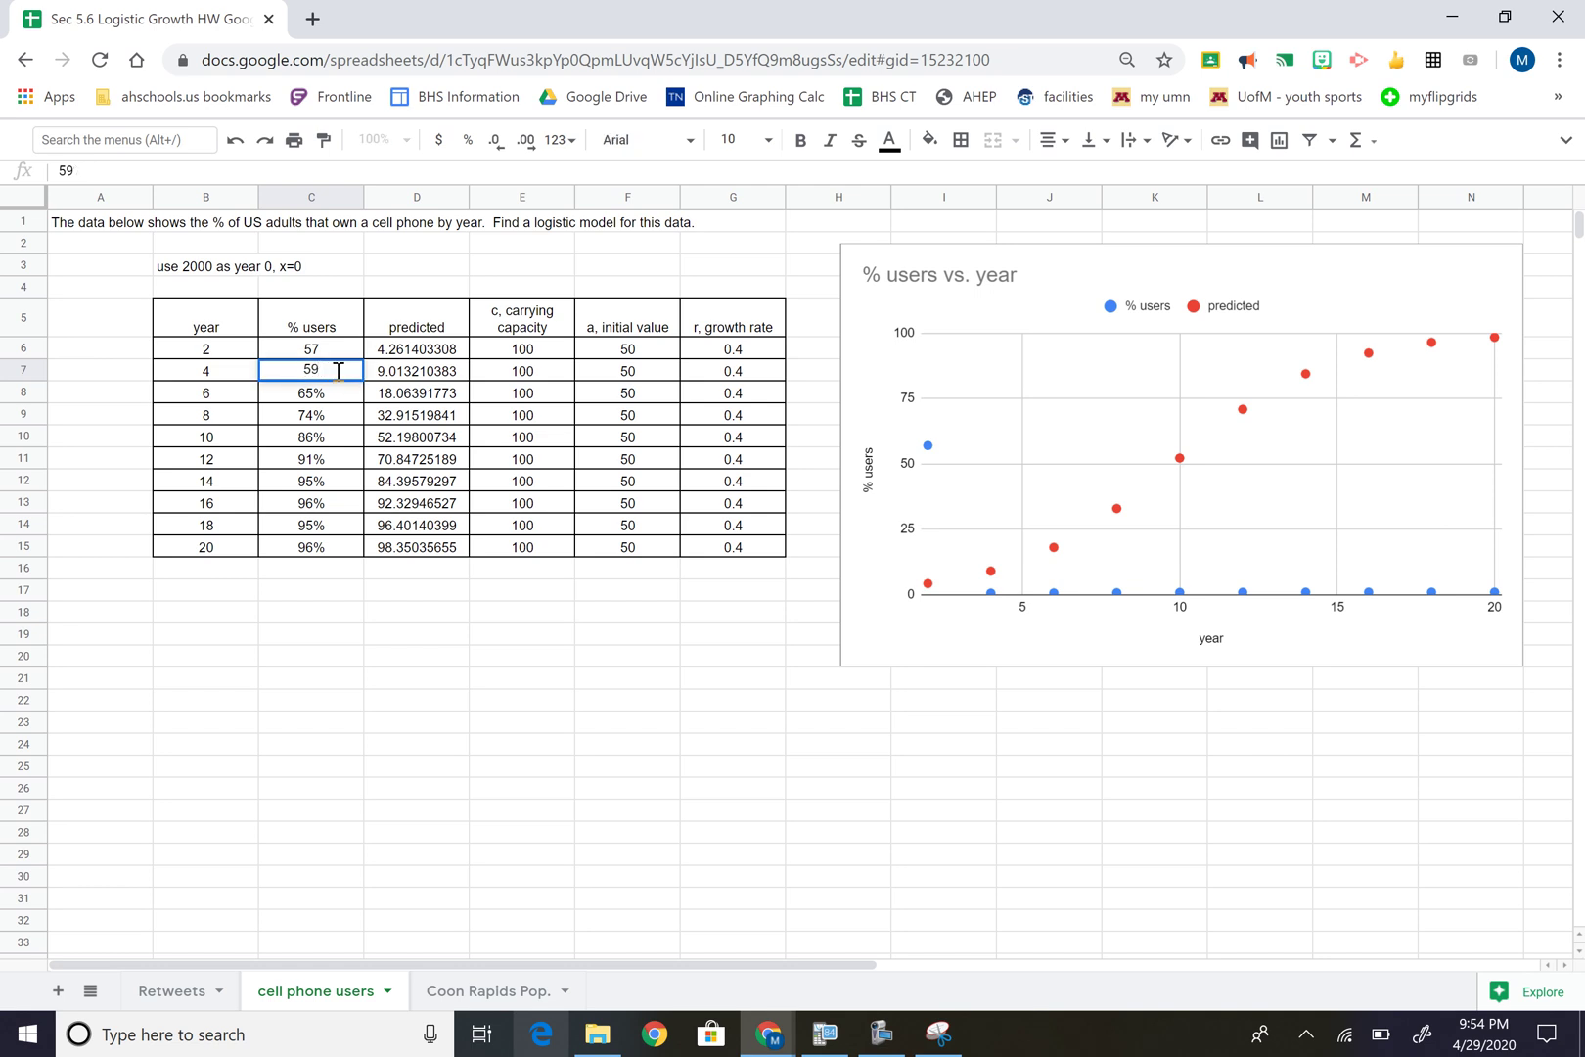
key("Return")
double_click(339, 383)
key("BackSpace")
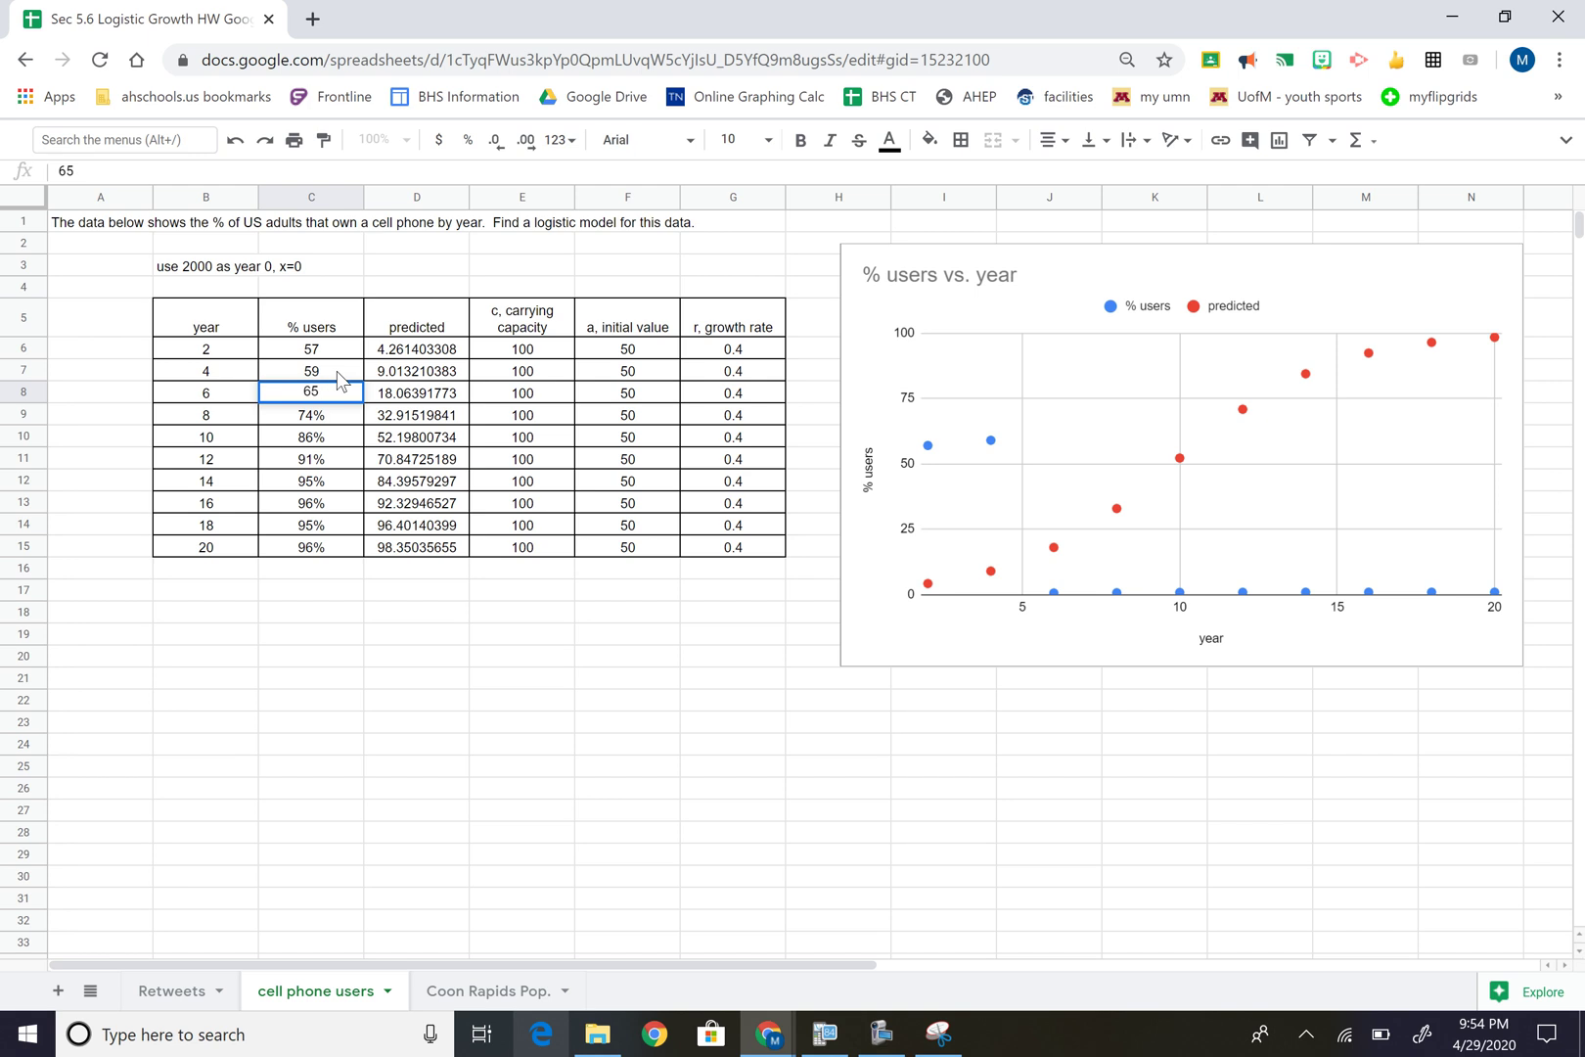
key("Return")
Remove the percent signs from C9:C11 so they read 74, 86 and 91
key("Return")
key("BackSpace")
key("Return")
key("Return")
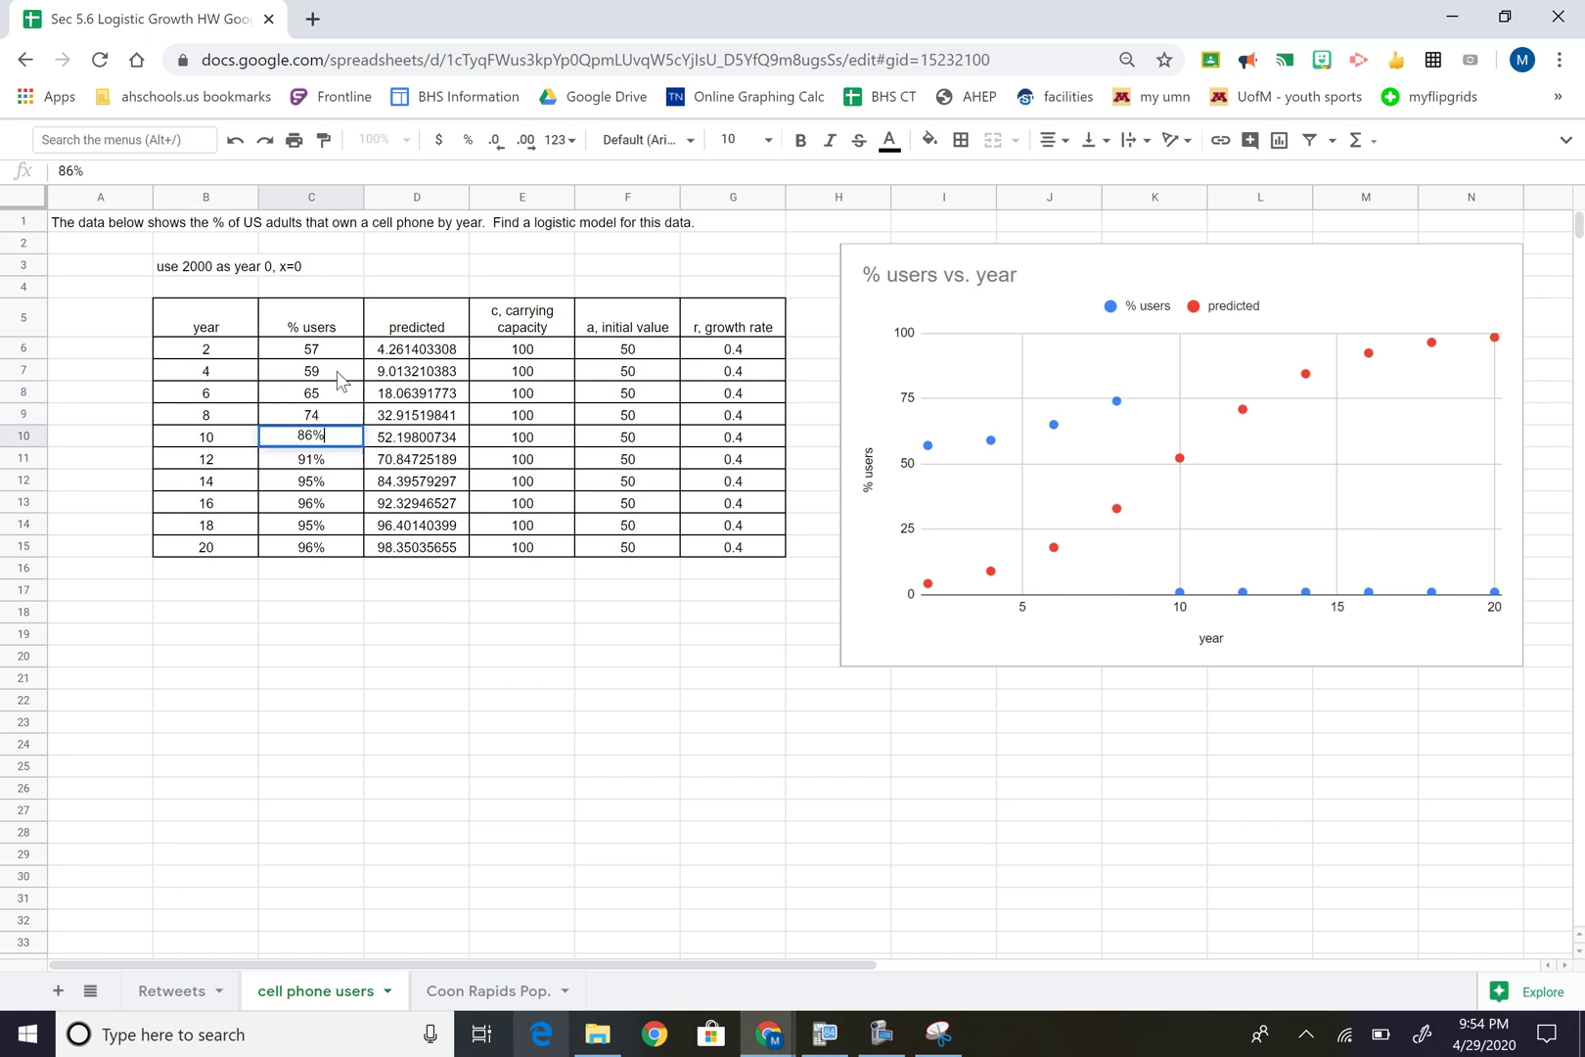
key("BackSpace")
key("Return")
key("Return")
key("BackSpace")
key("Return")
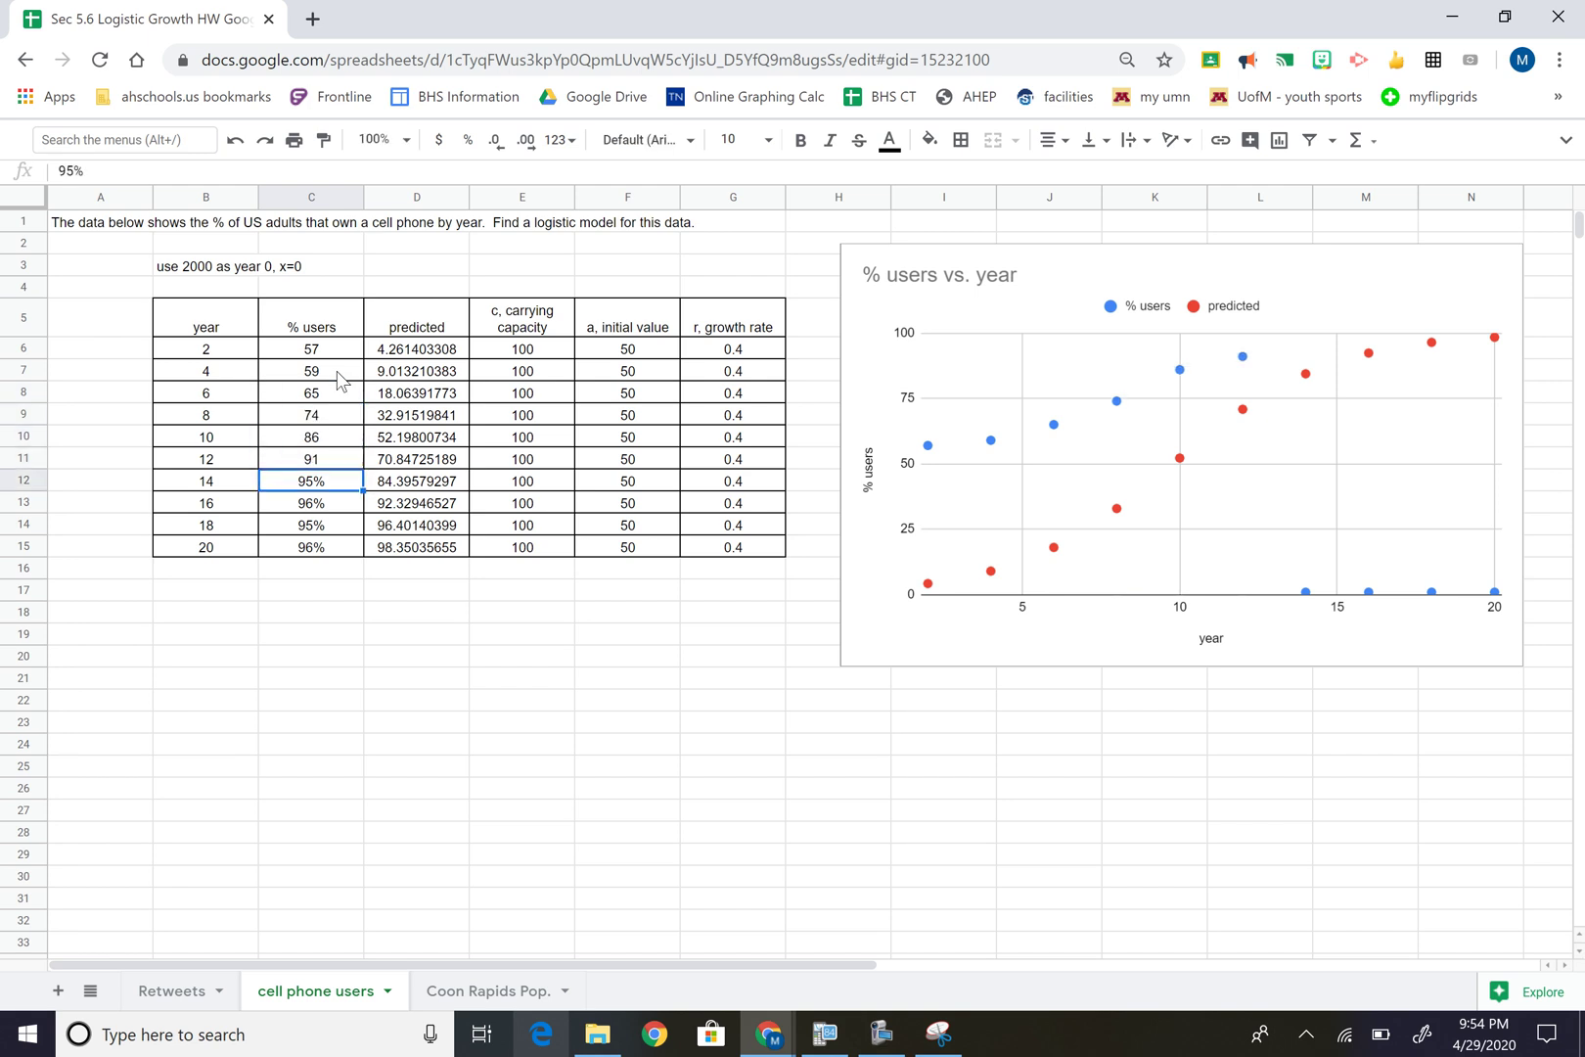
Remove the percent signs from C12:C15 so they read 95, 96, 95 and 96
key("Return")
key("BackSpace")
key("Return")
key("Return")
key("BackSpace")
key("Return")
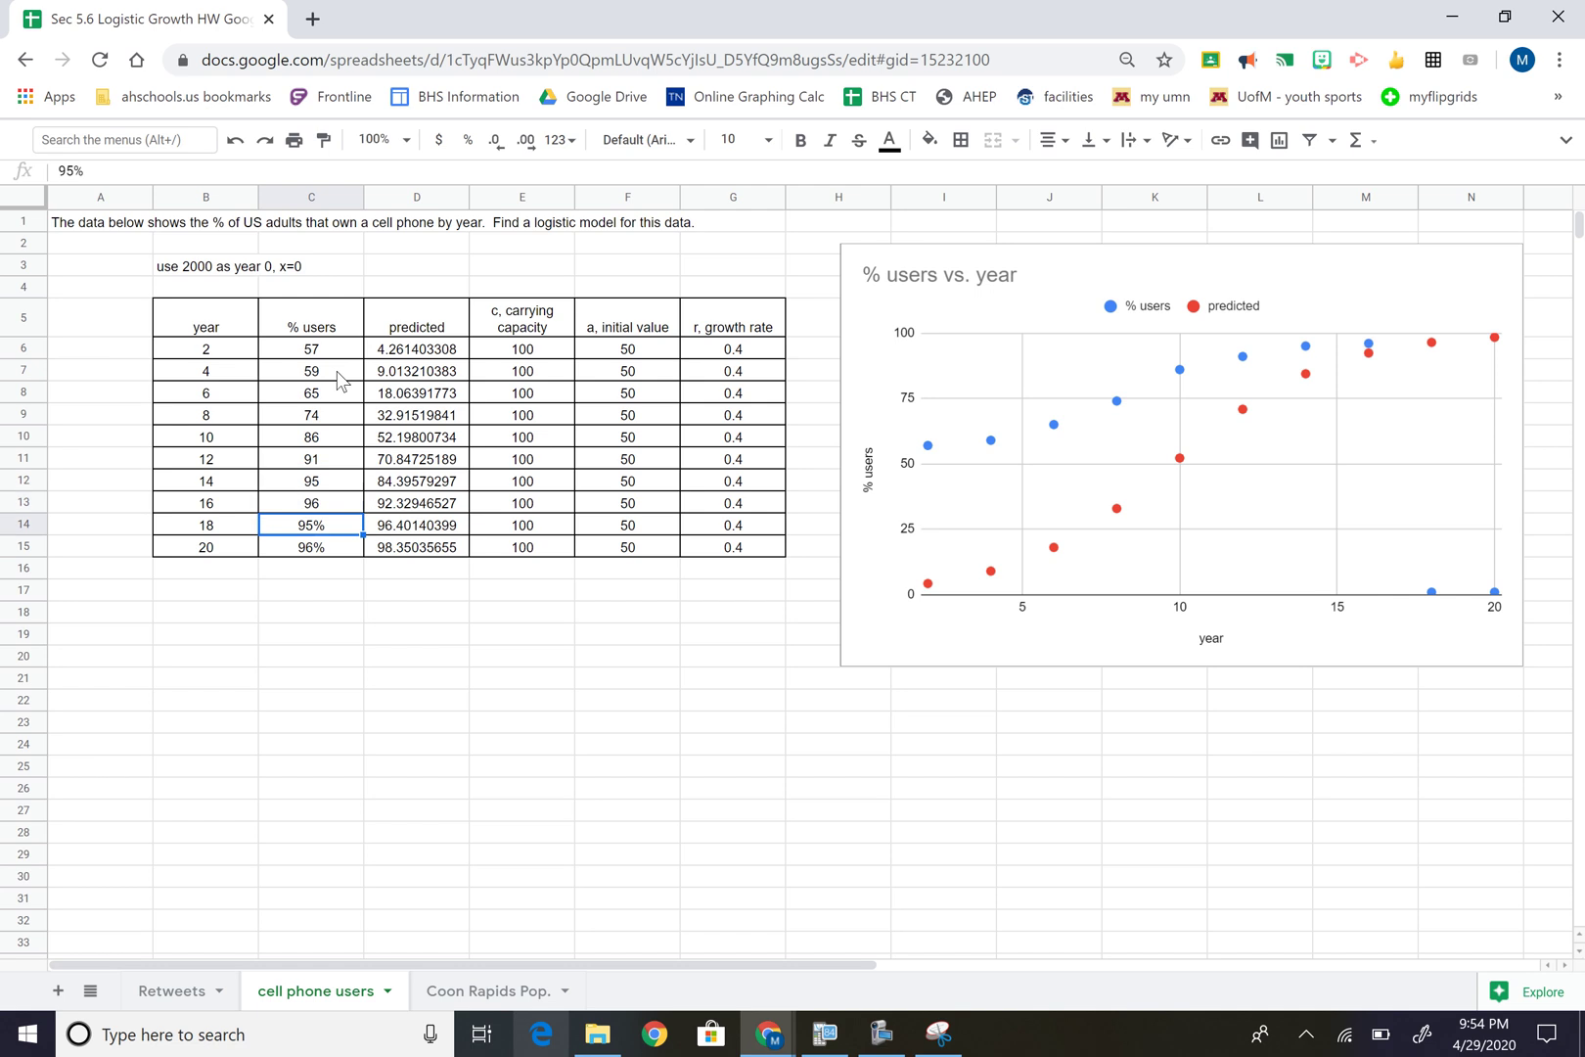
key("Return")
key("BackSpace")
key("Return")
key("Return")
key("BackSpace")
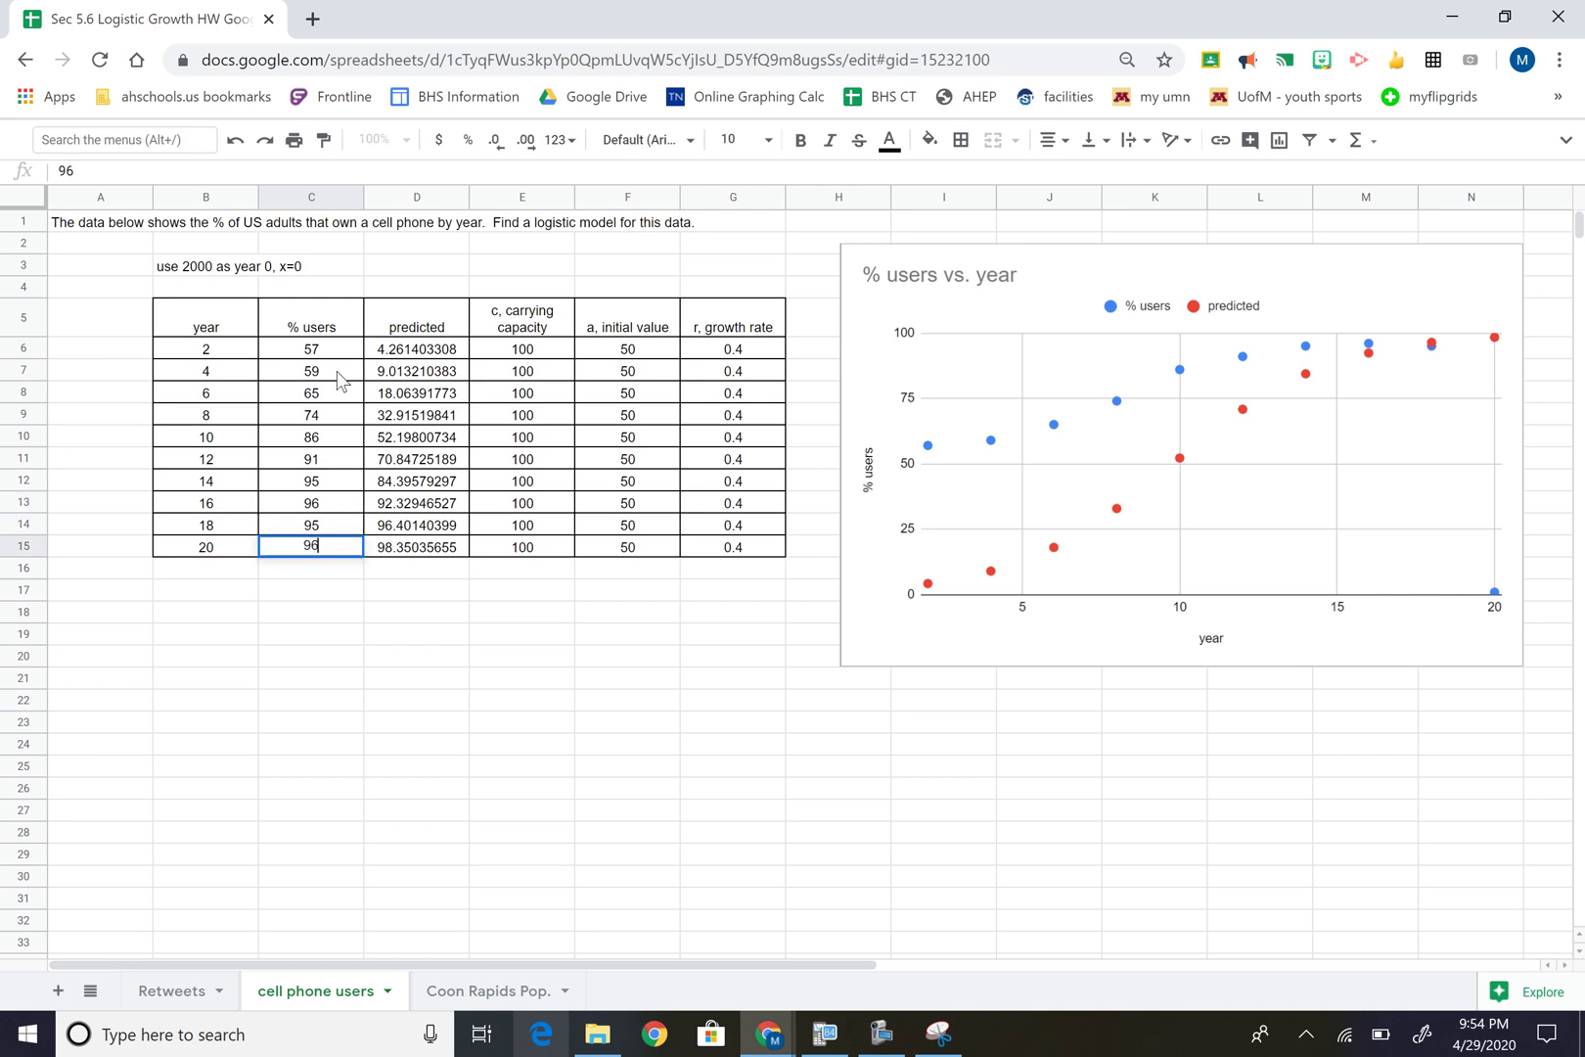
key("Return")
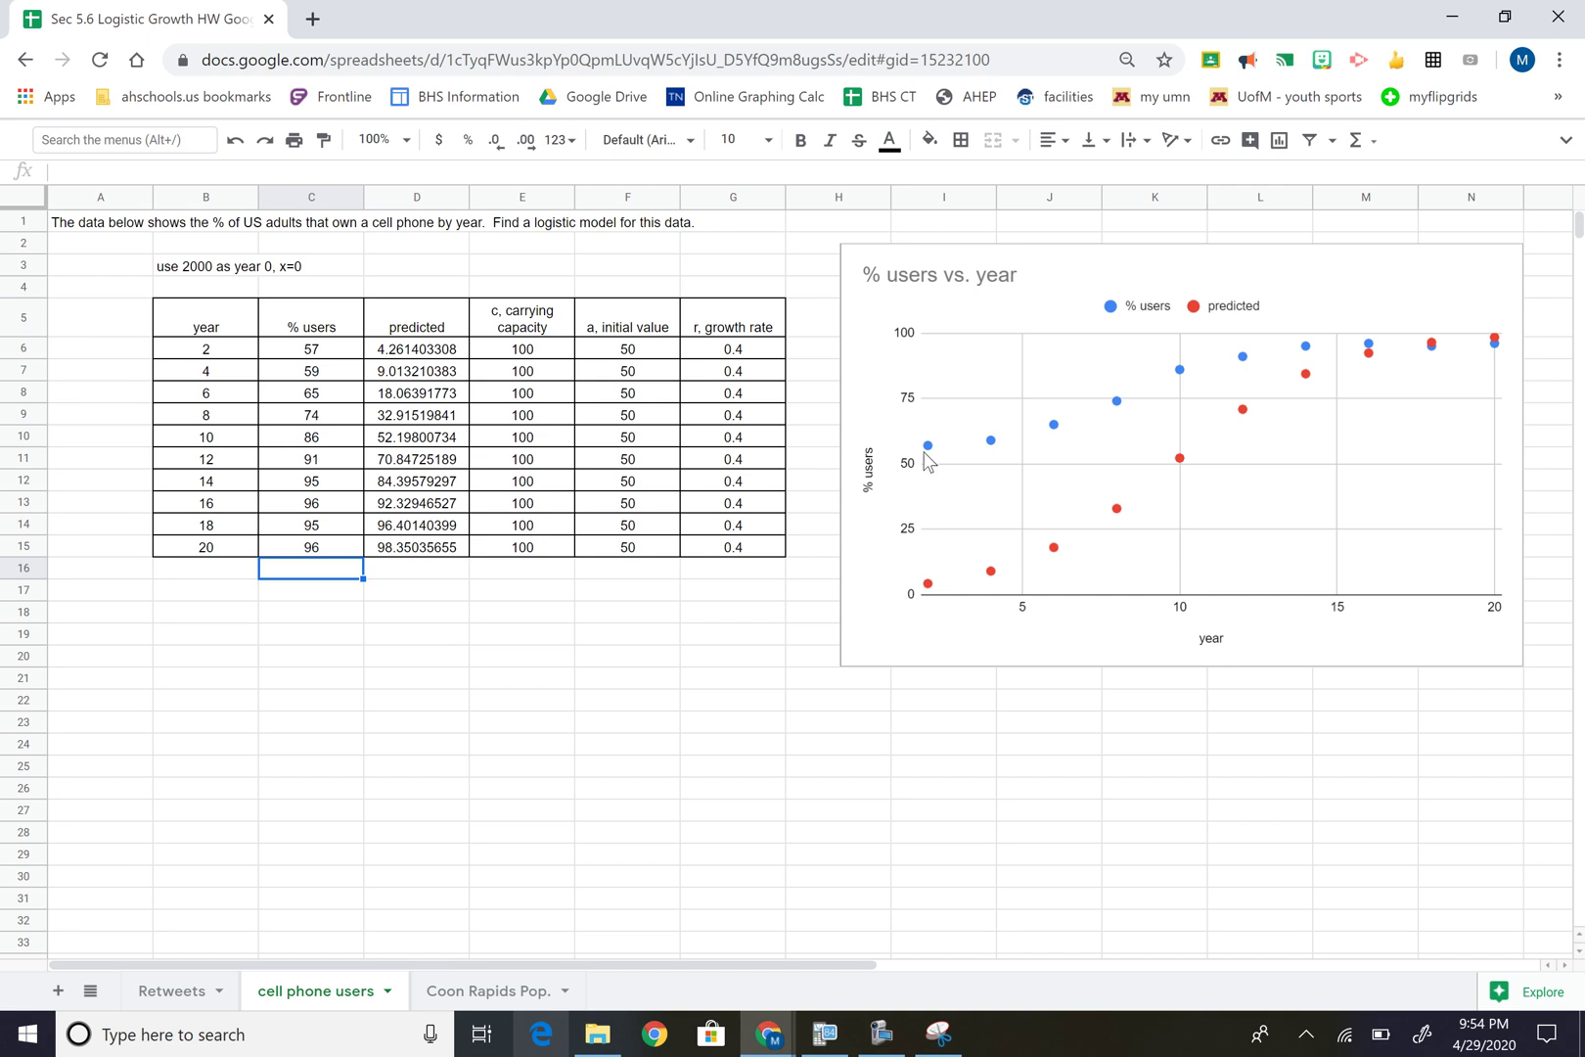
Try 70 as the a value in F6 and fill it down through F15
left_click(626, 352)
left_click_drag(626, 380, 631, 556)
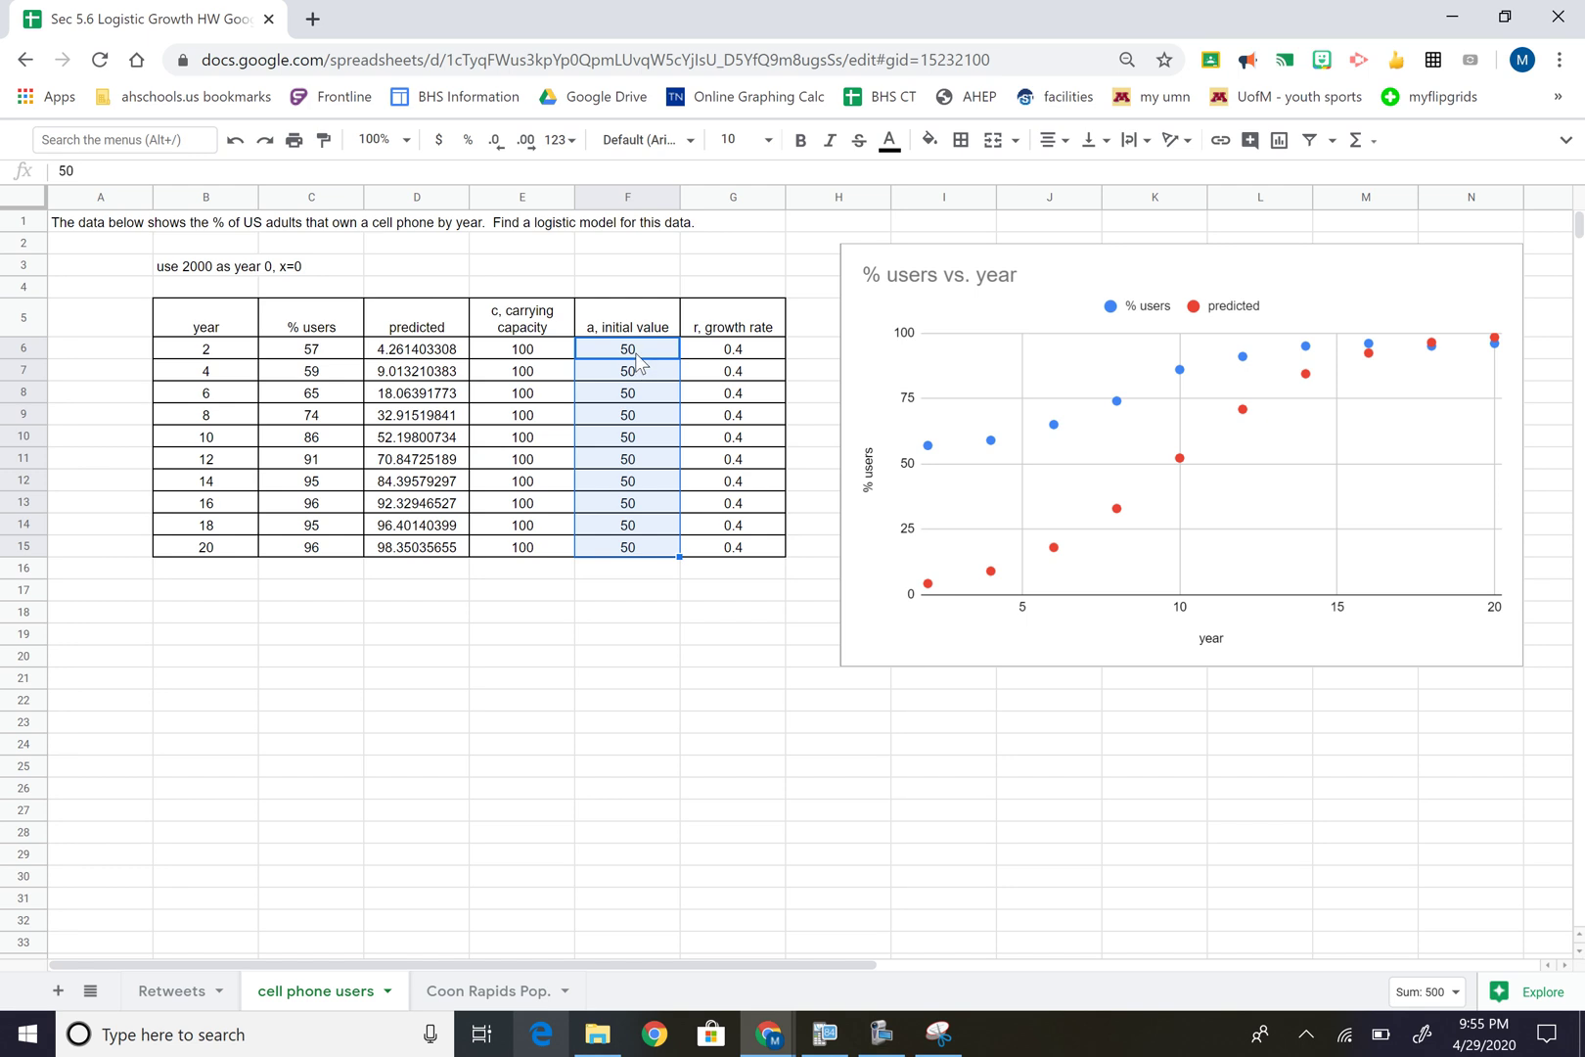
left_click_drag(636, 356, 658, 528)
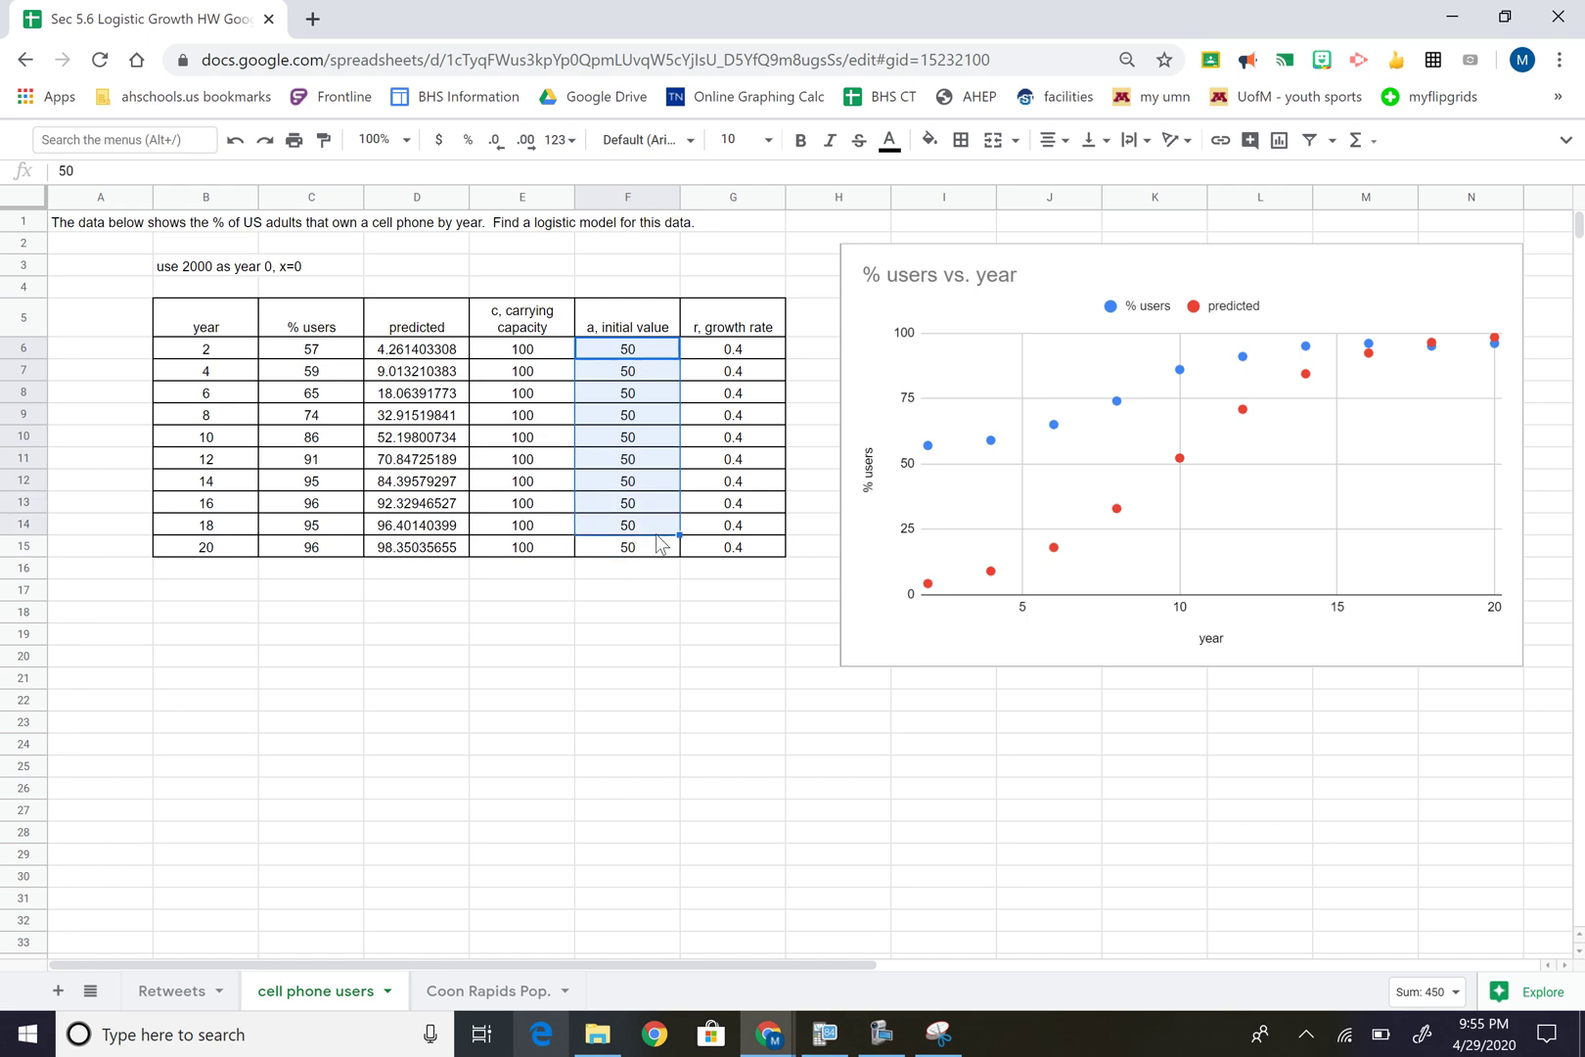
left_click(650, 354)
type("70")
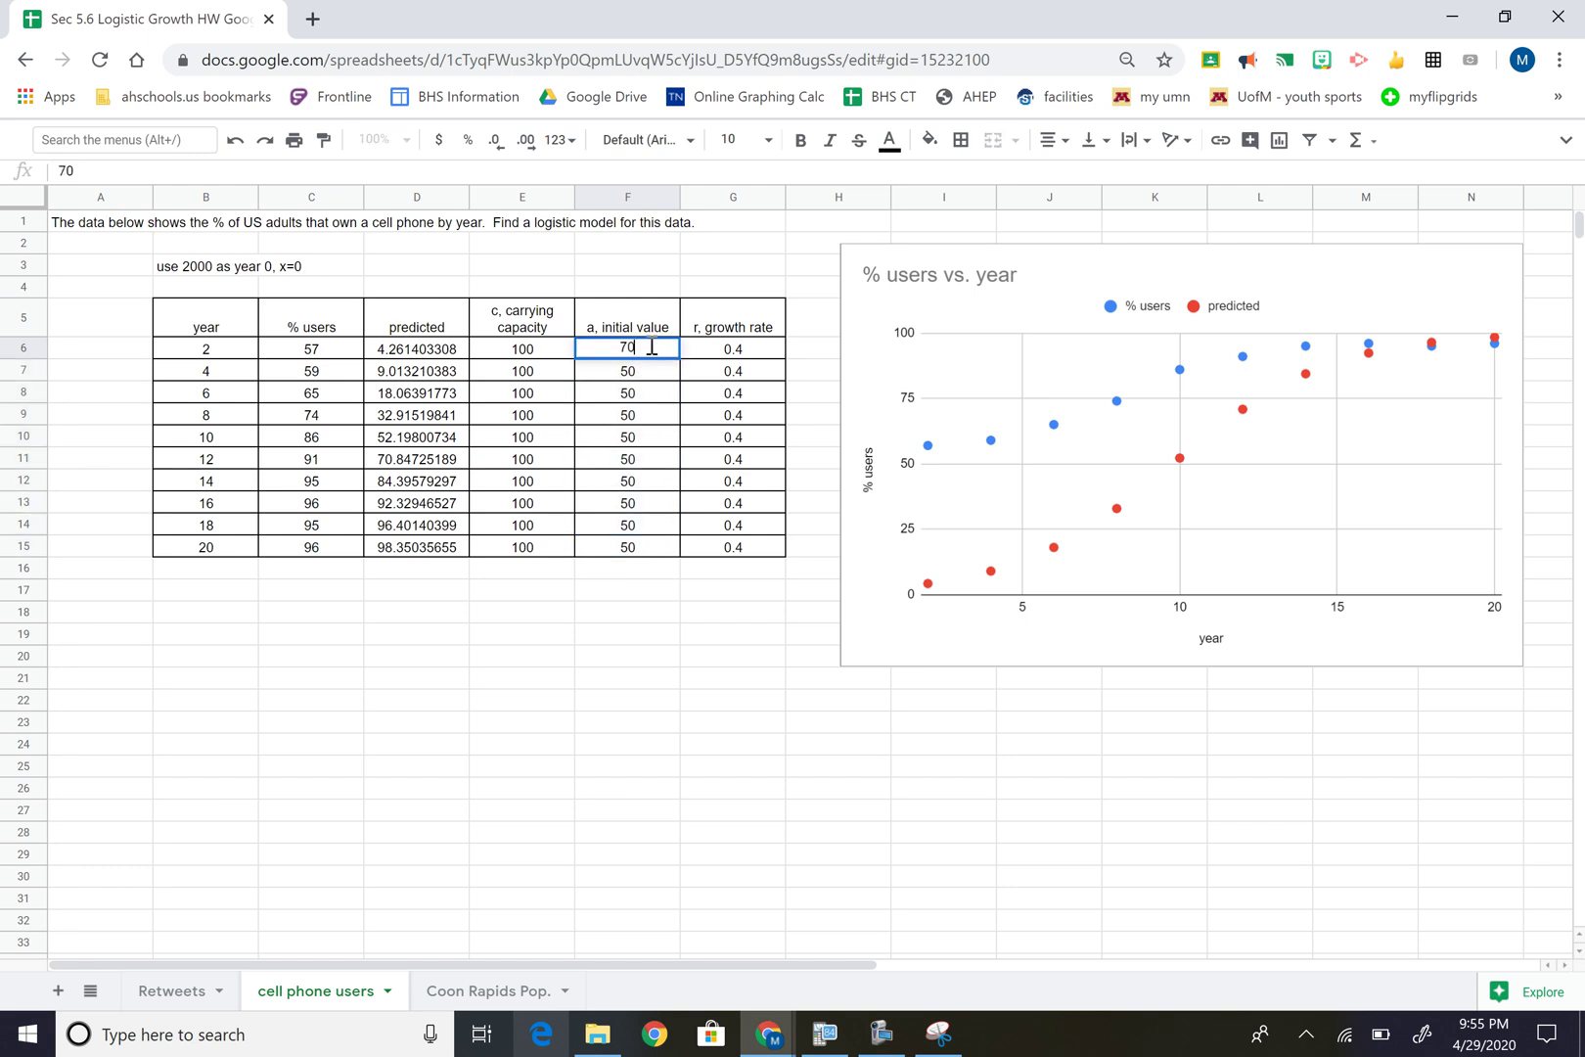
key("Return")
left_click(665, 355)
left_click_drag(675, 374, 679, 551)
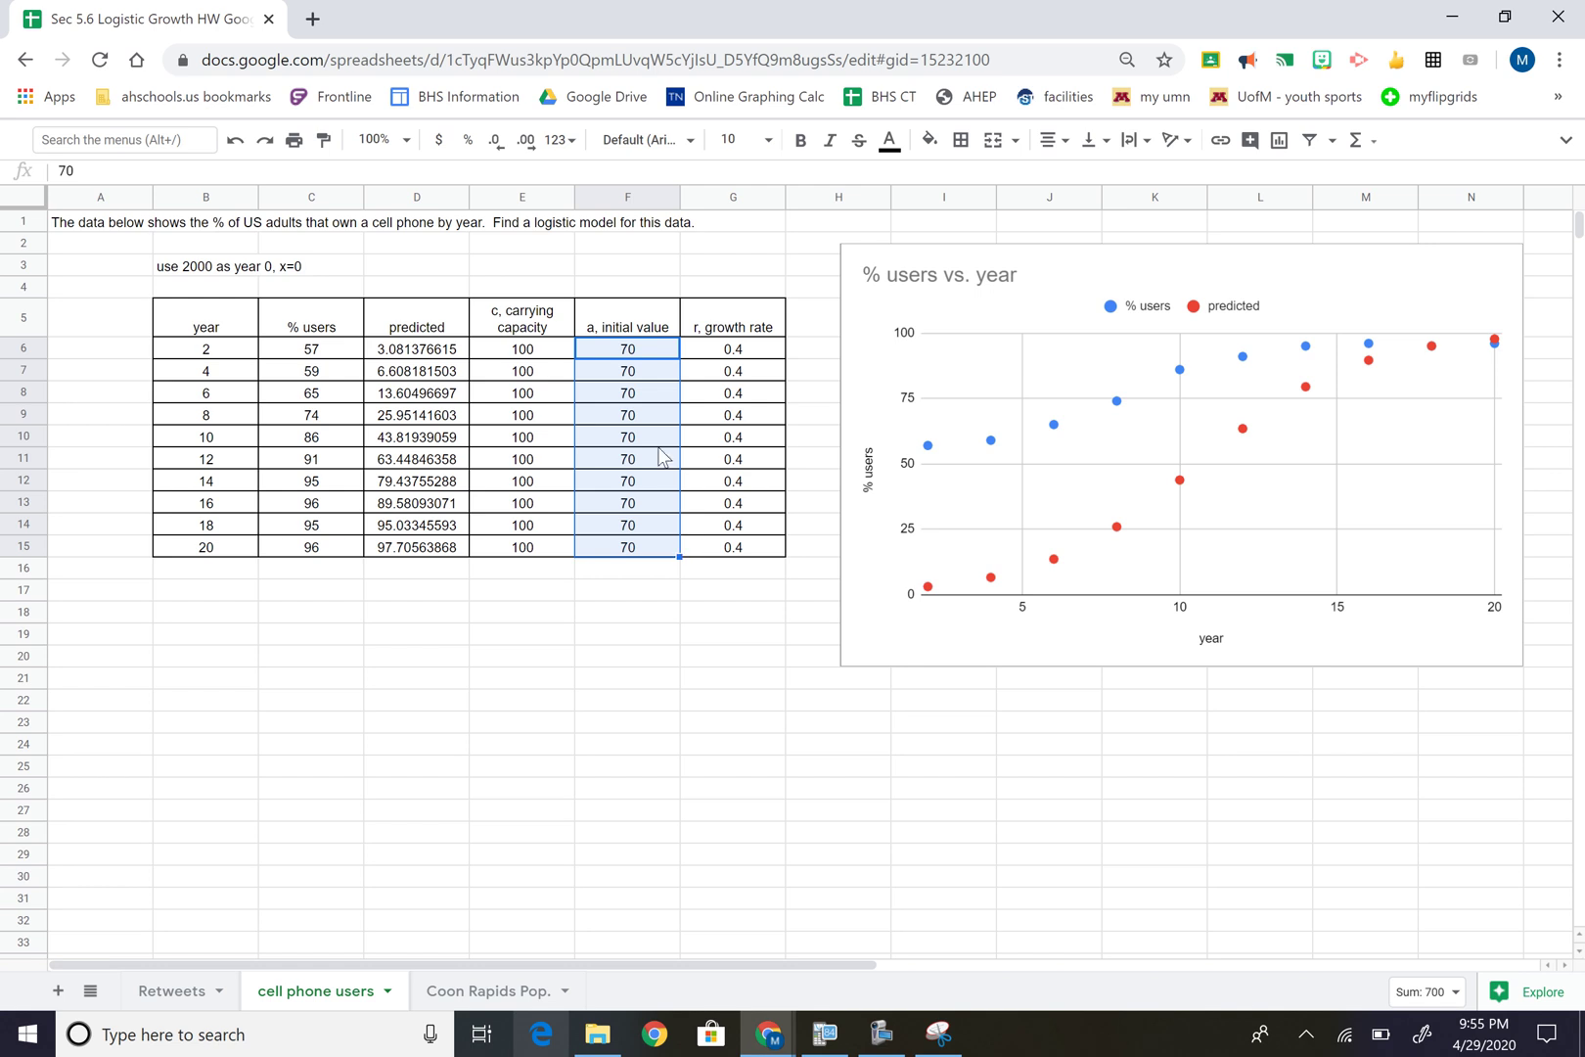
Try 30 as the a value in F6 and fill it down through F15
left_click_drag(662, 352, 673, 528)
left_click(651, 352)
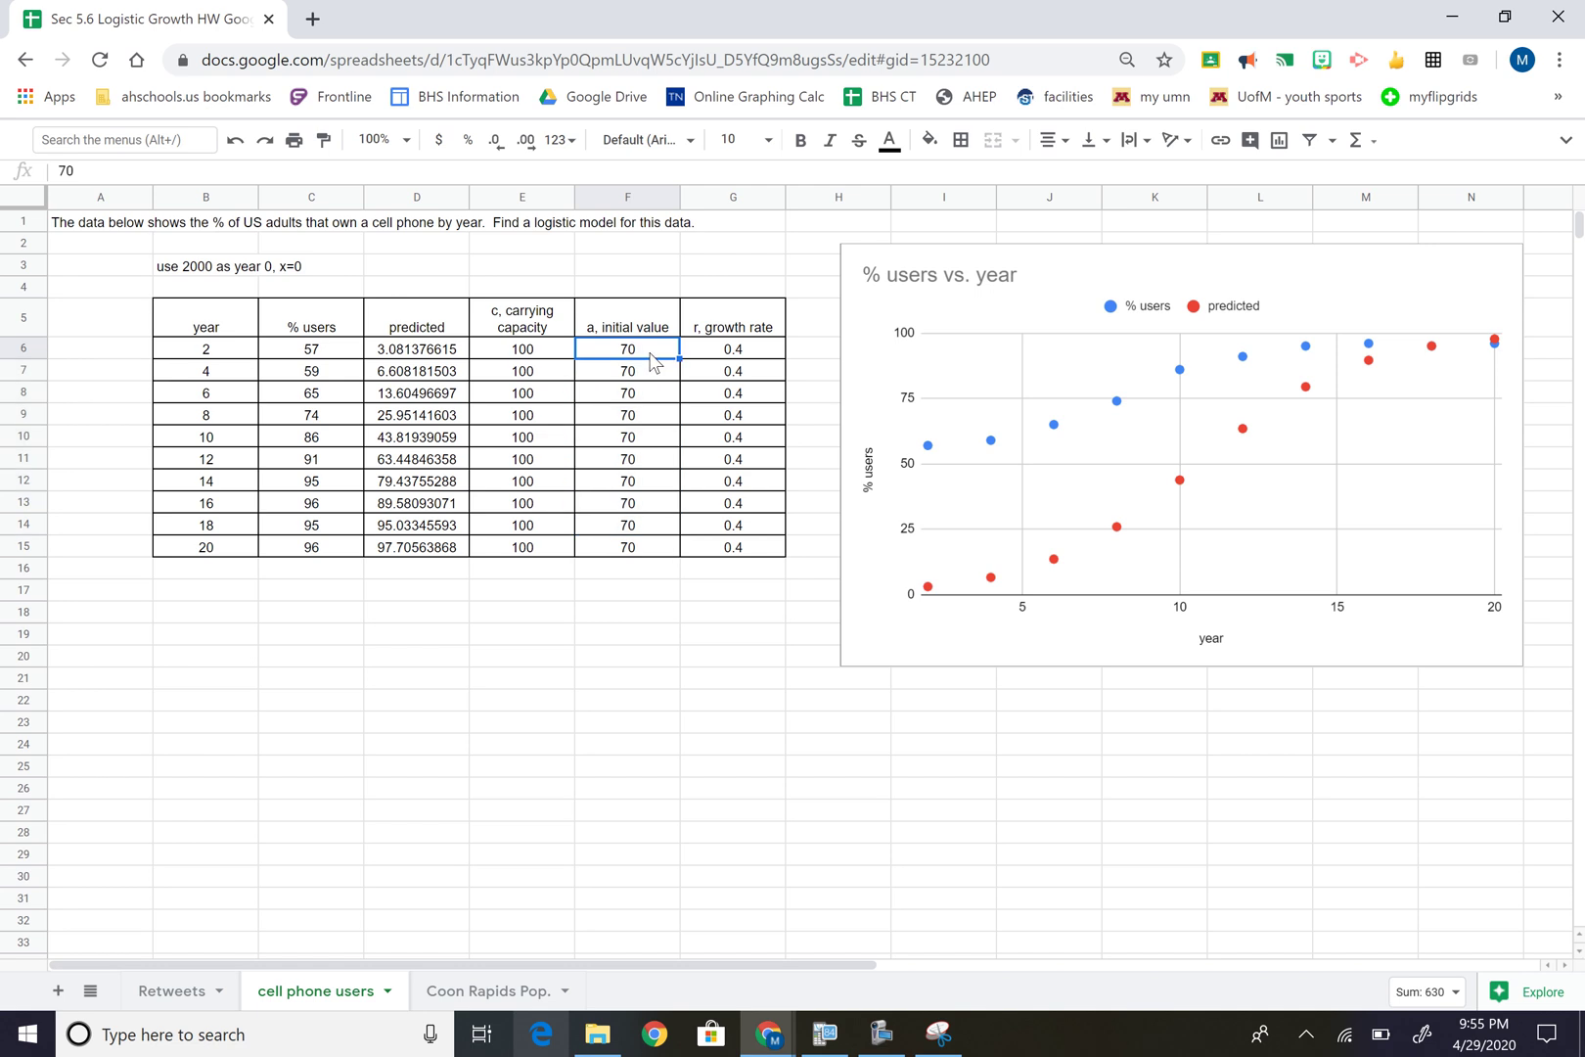
type("30")
key("Return")
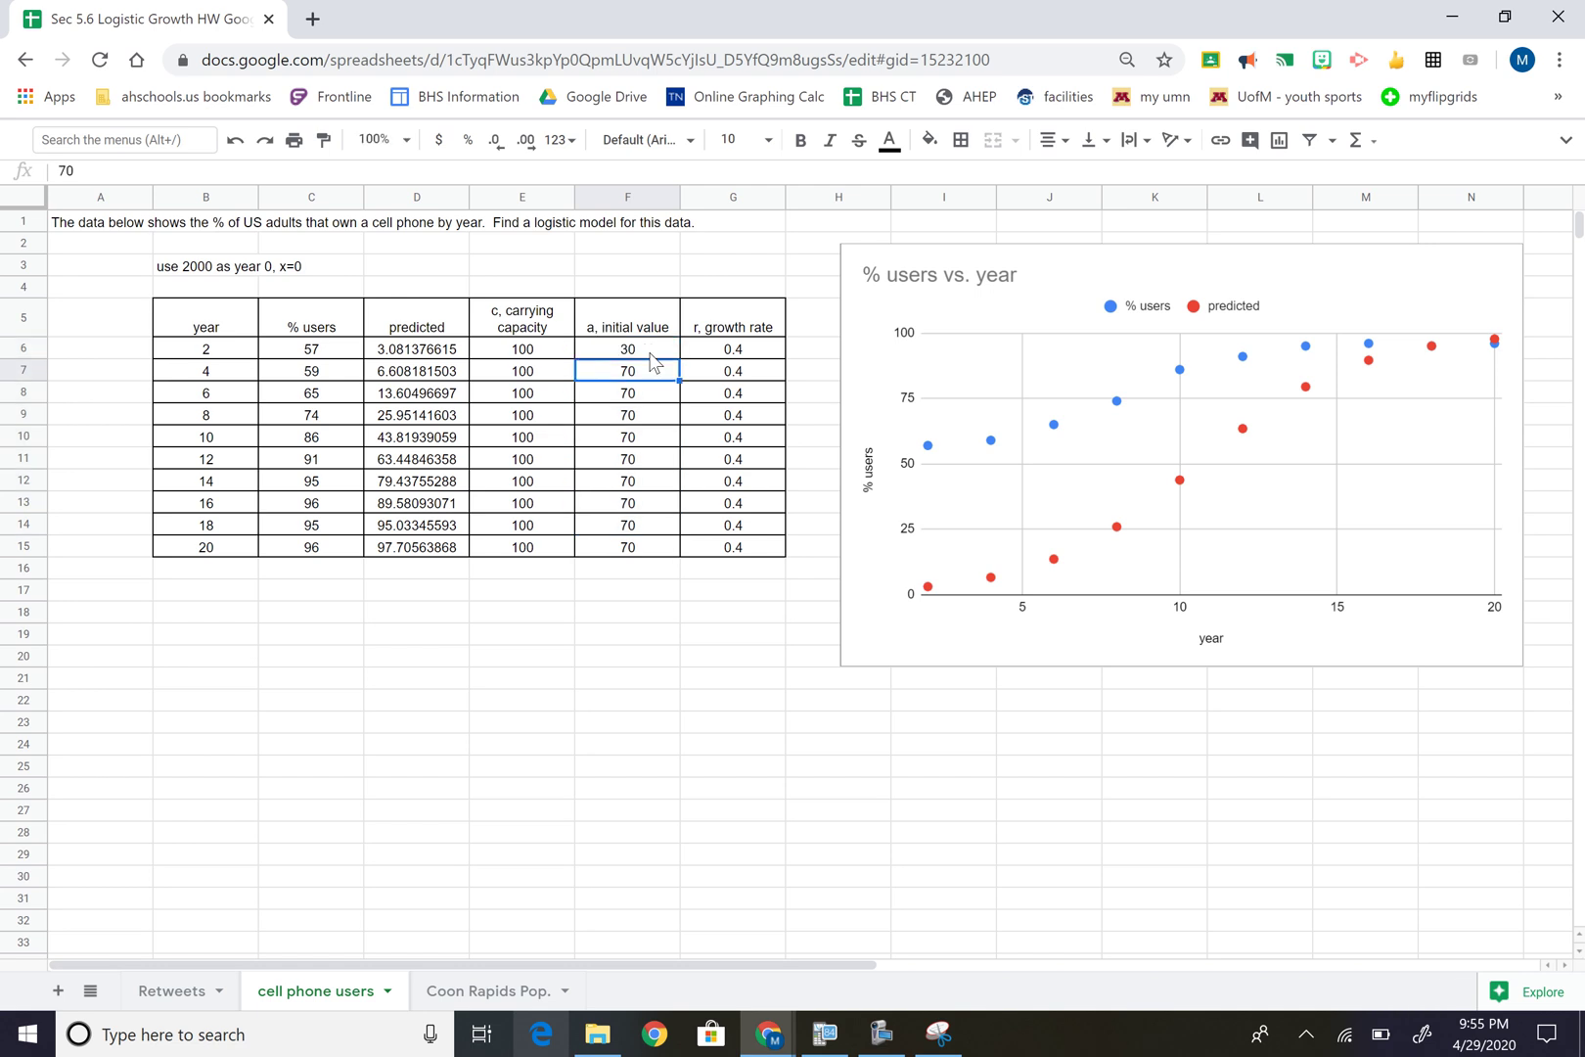
left_click(651, 349)
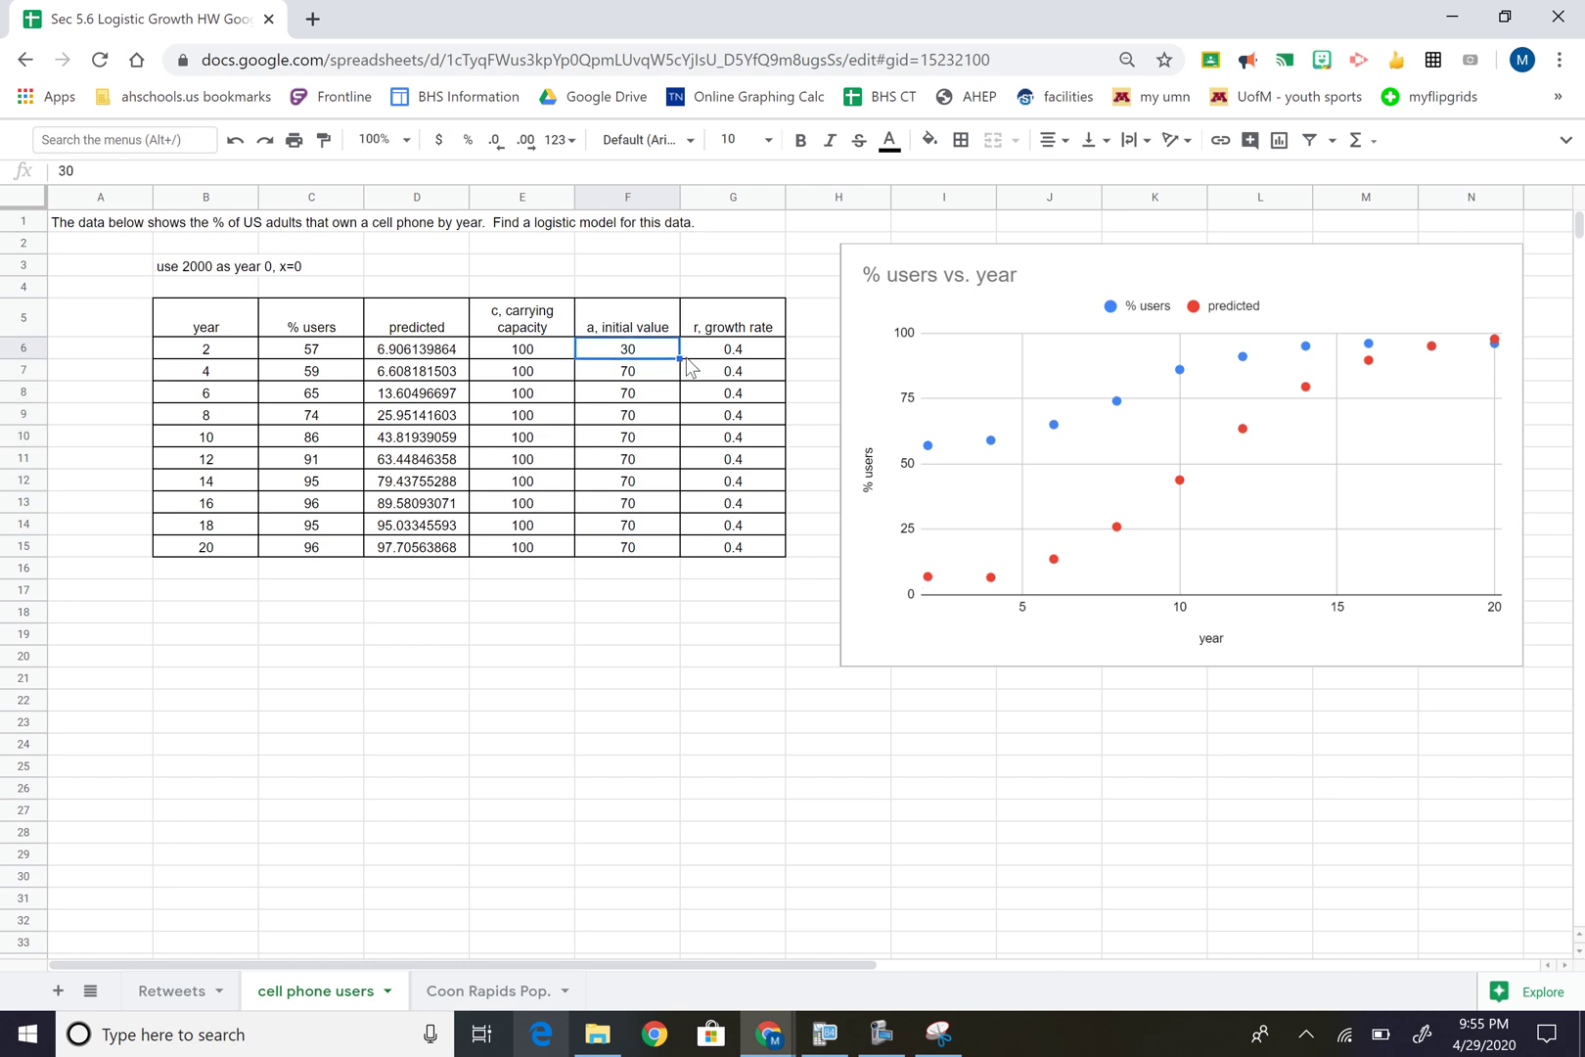
left_click_drag(680, 360, 667, 540)
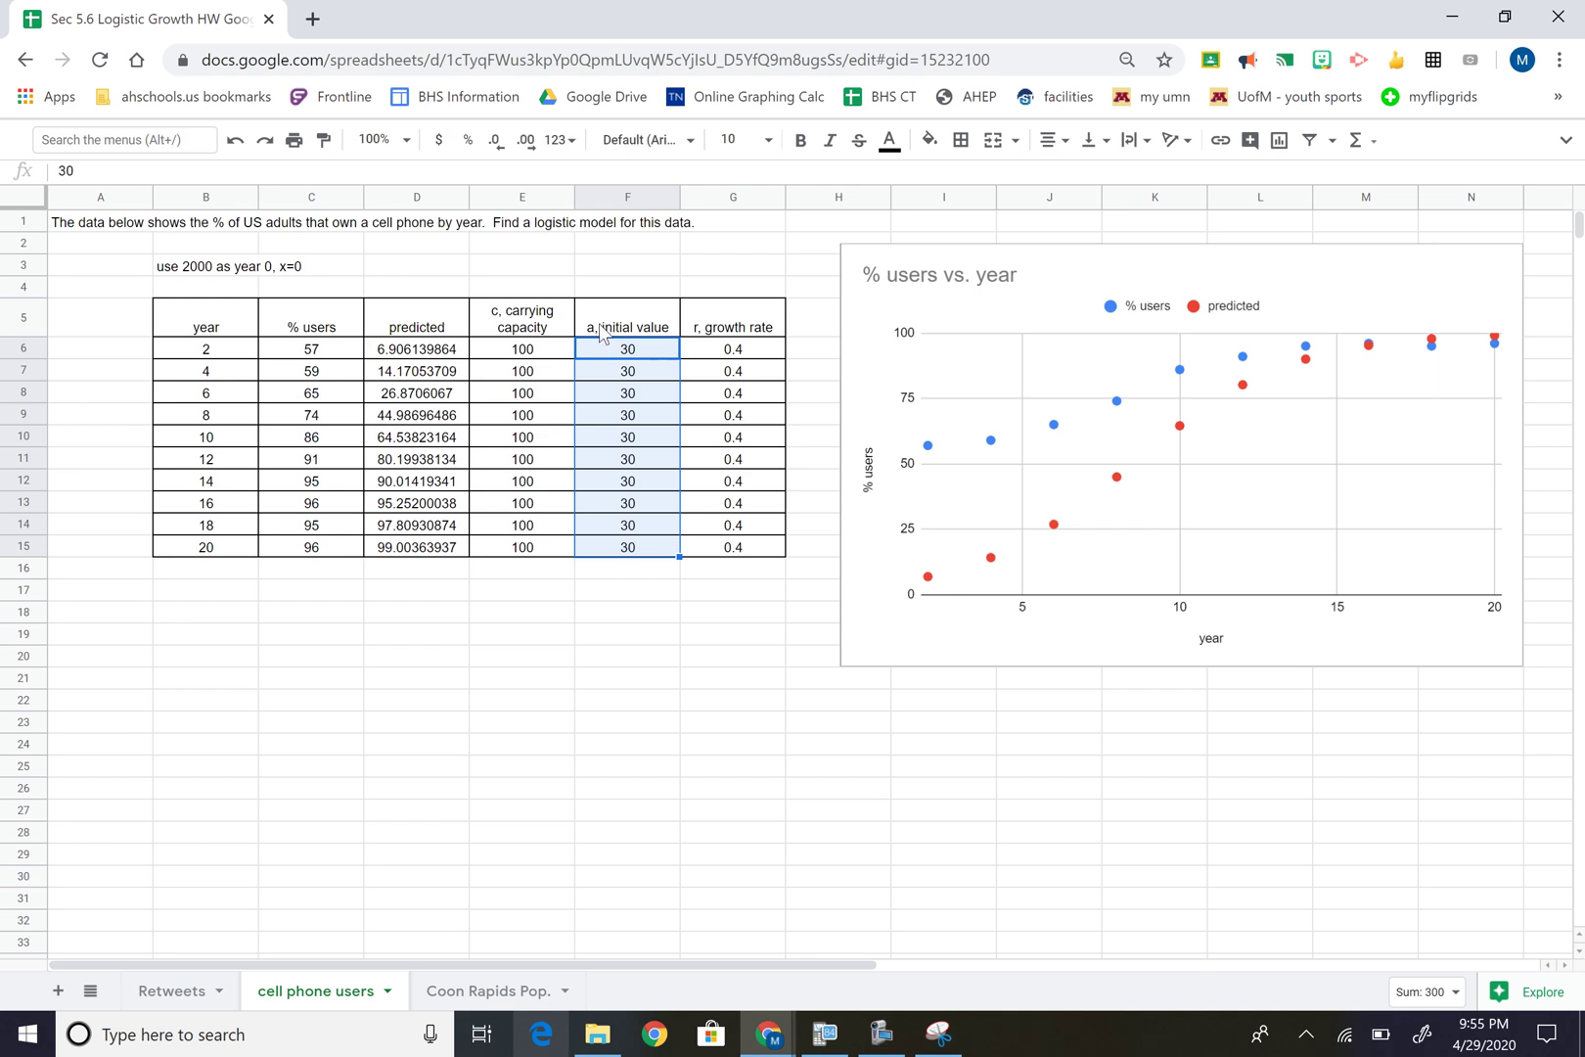
Try 5 as the a value in F6 and fill it down through F15
left_click(625, 357)
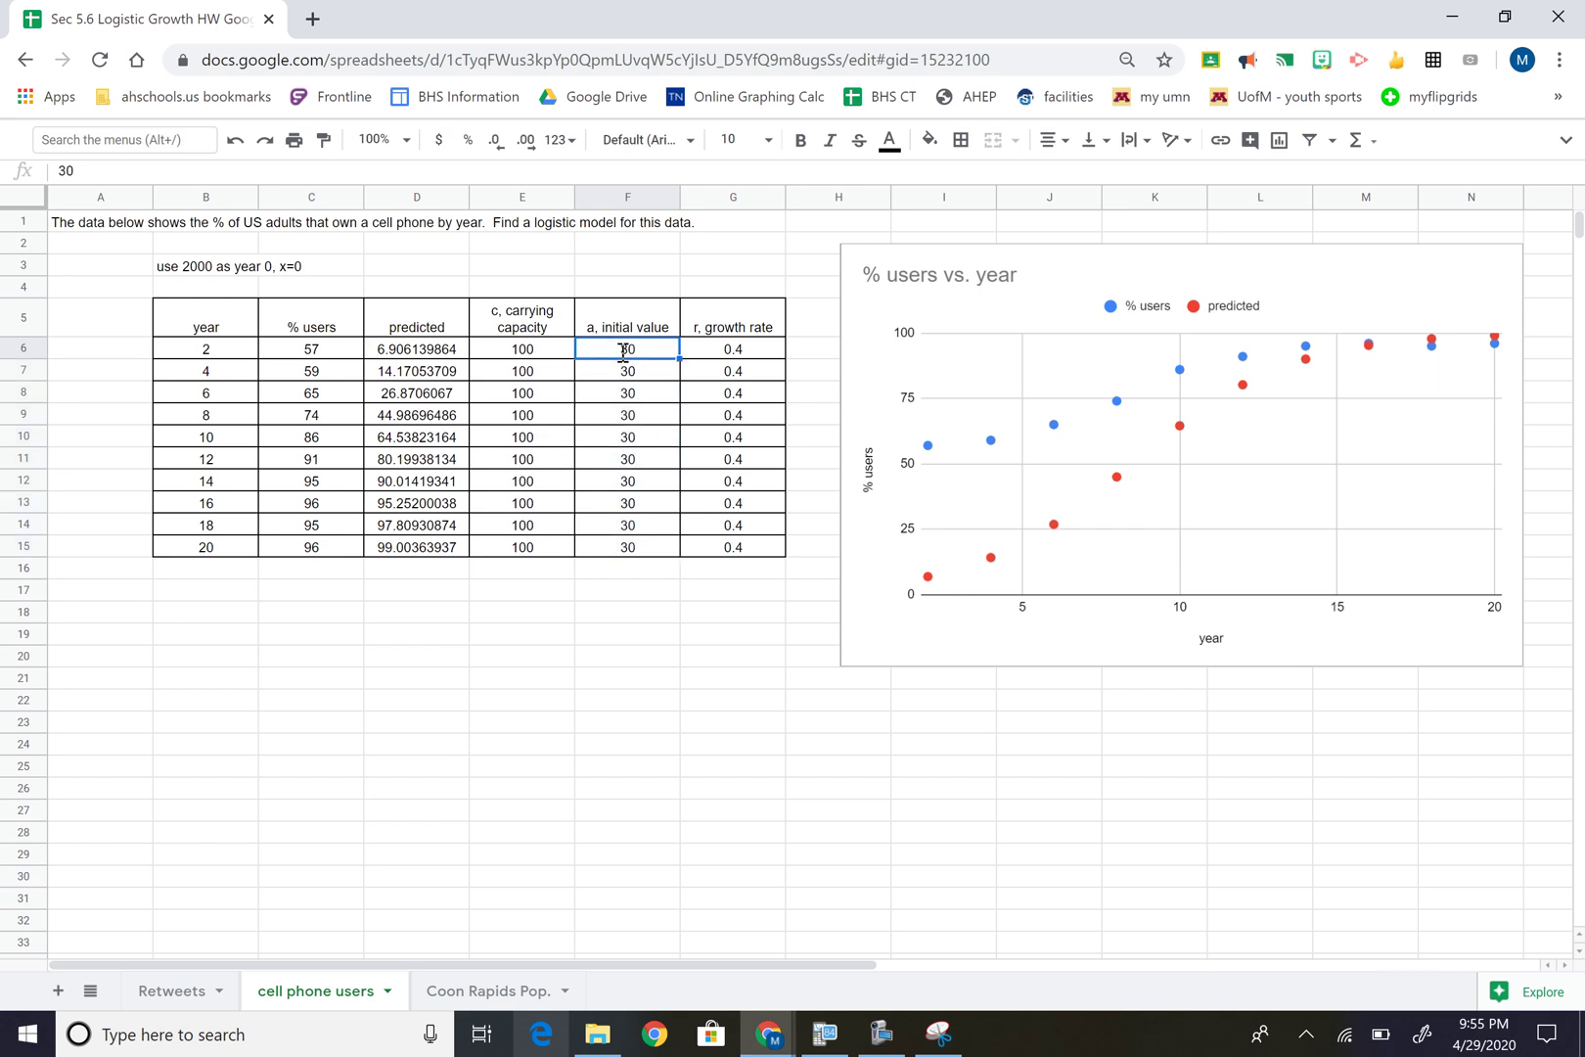
type("5")
key("Return")
left_click(624, 355)
left_click_drag(679, 358, 673, 566)
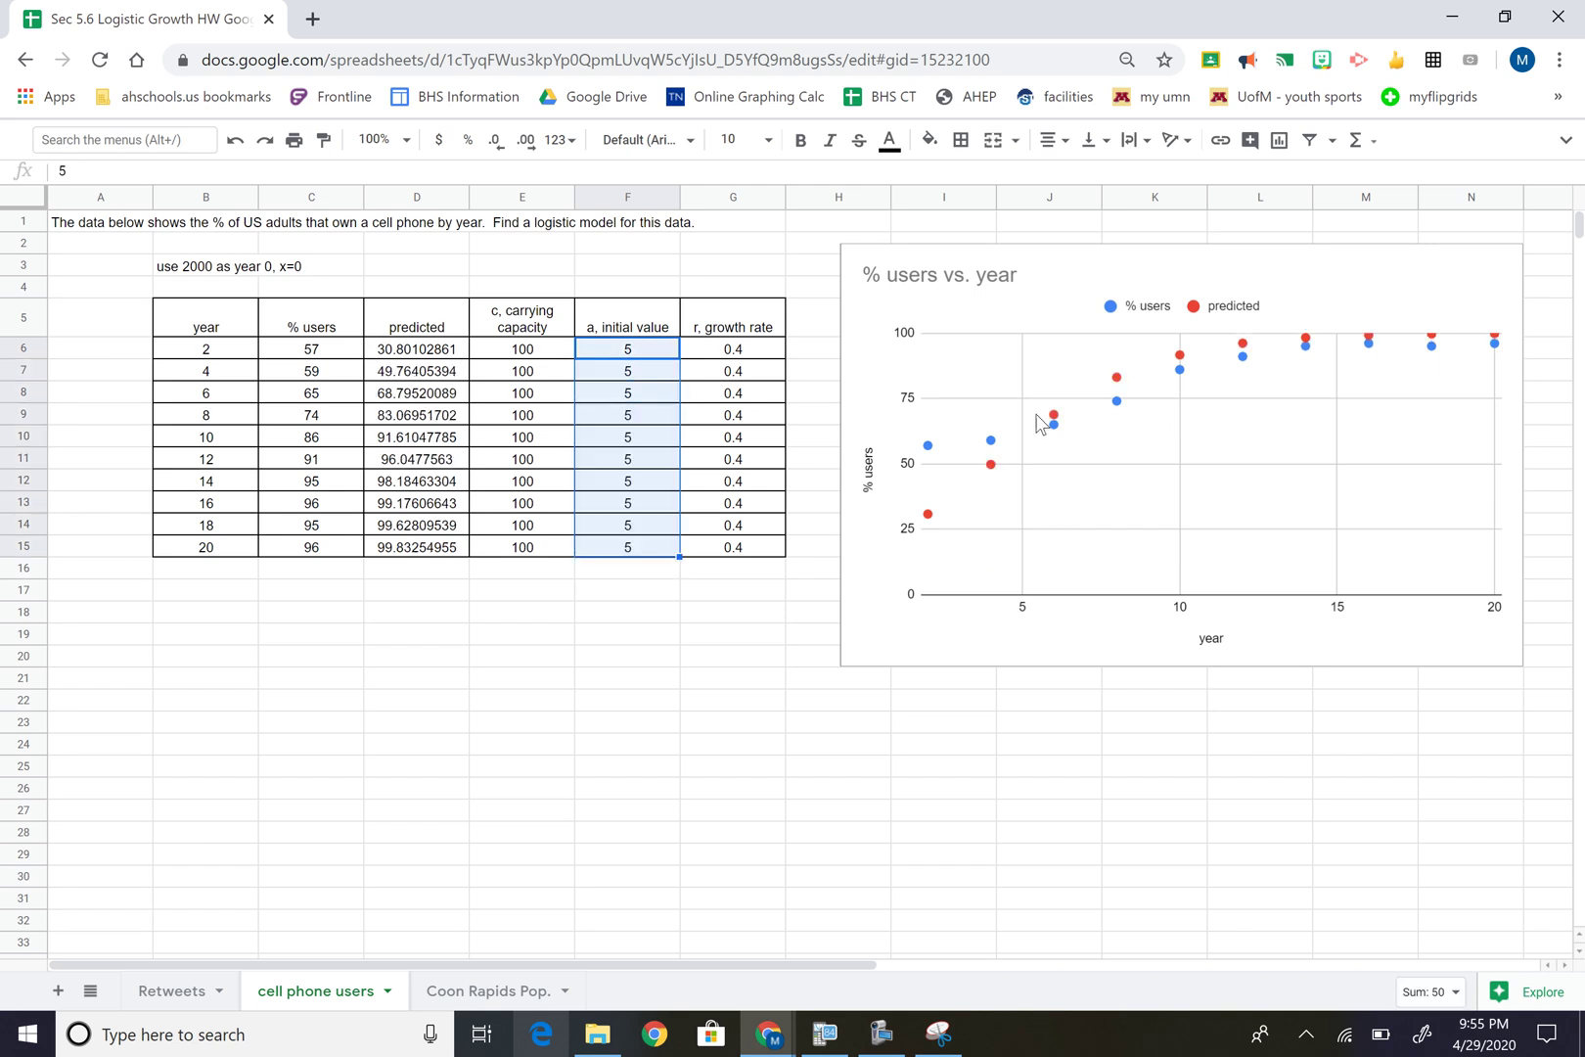
Try 1 as the a value in F6 and fill it down through F15
left_click(636, 350)
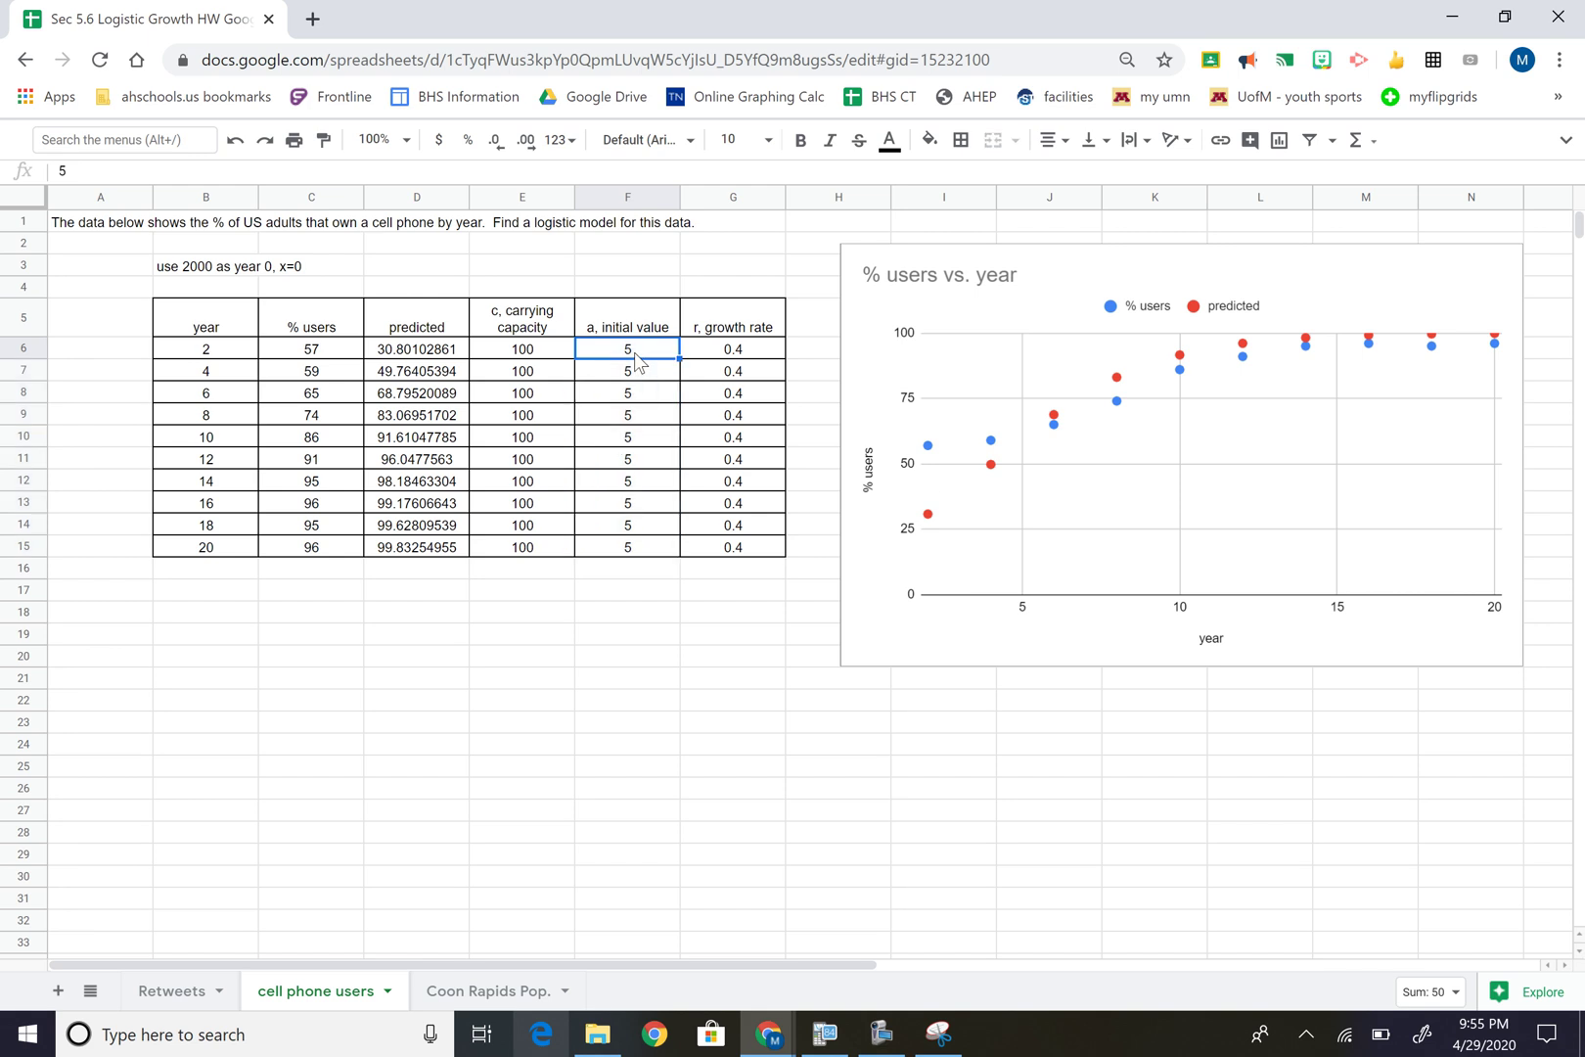
type("1")
key("Return")
left_click(634, 353)
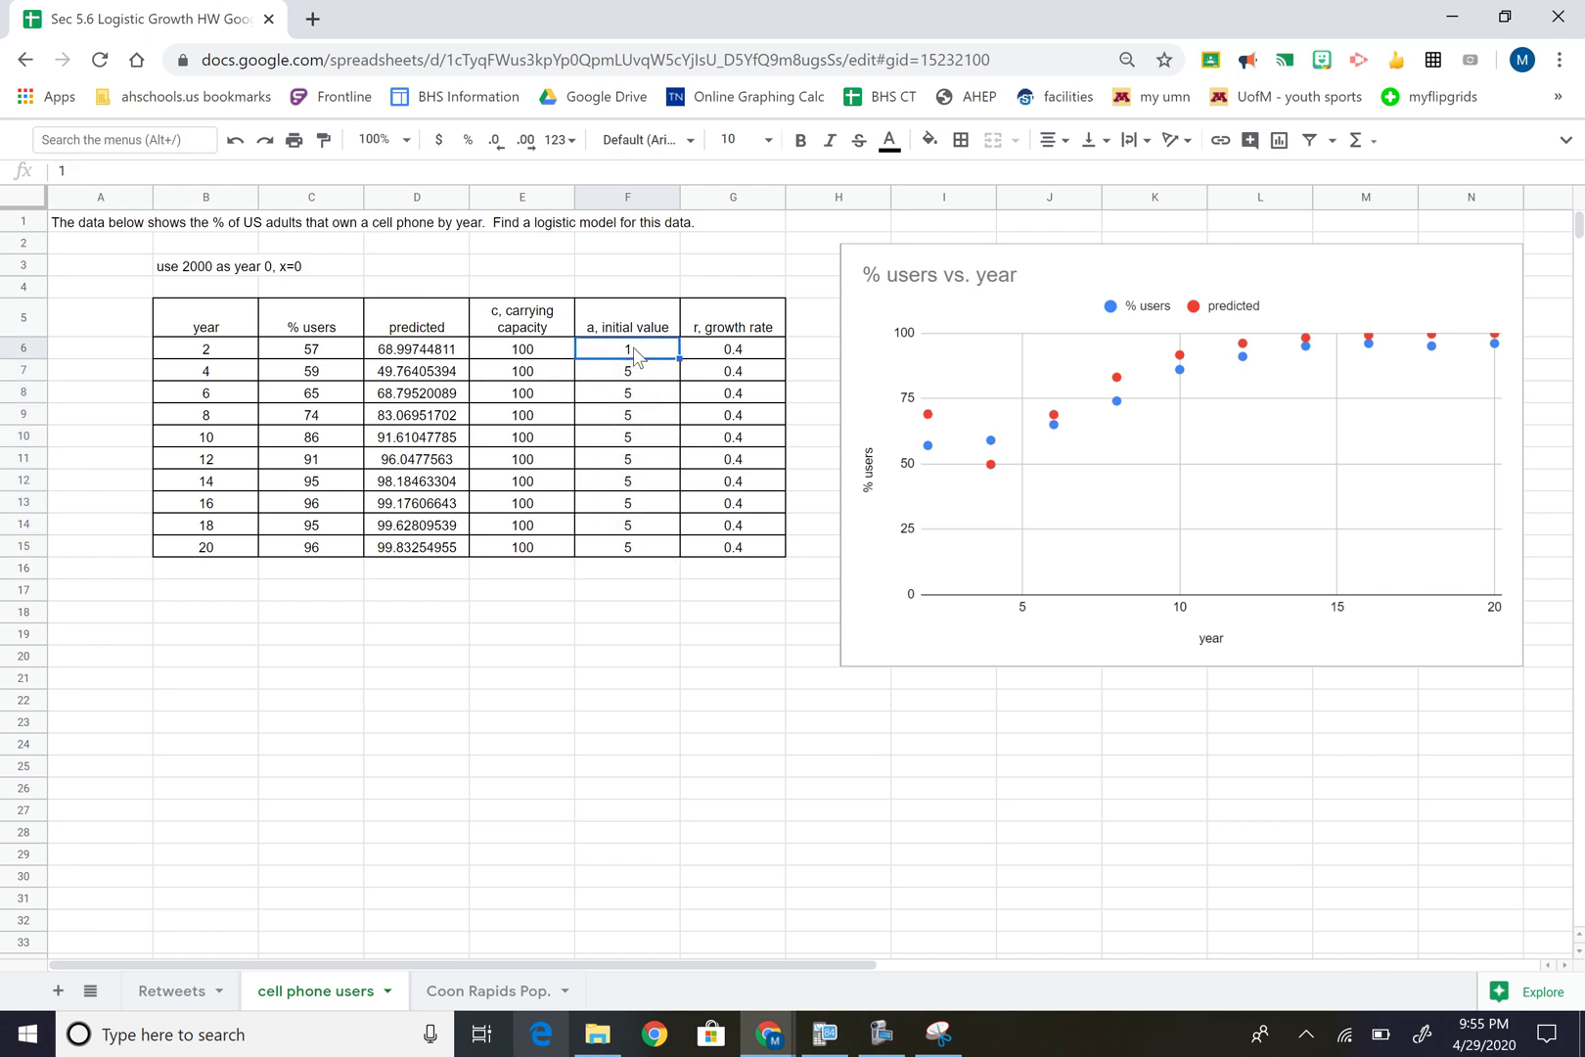
left_click_drag(676, 359, 667, 544)
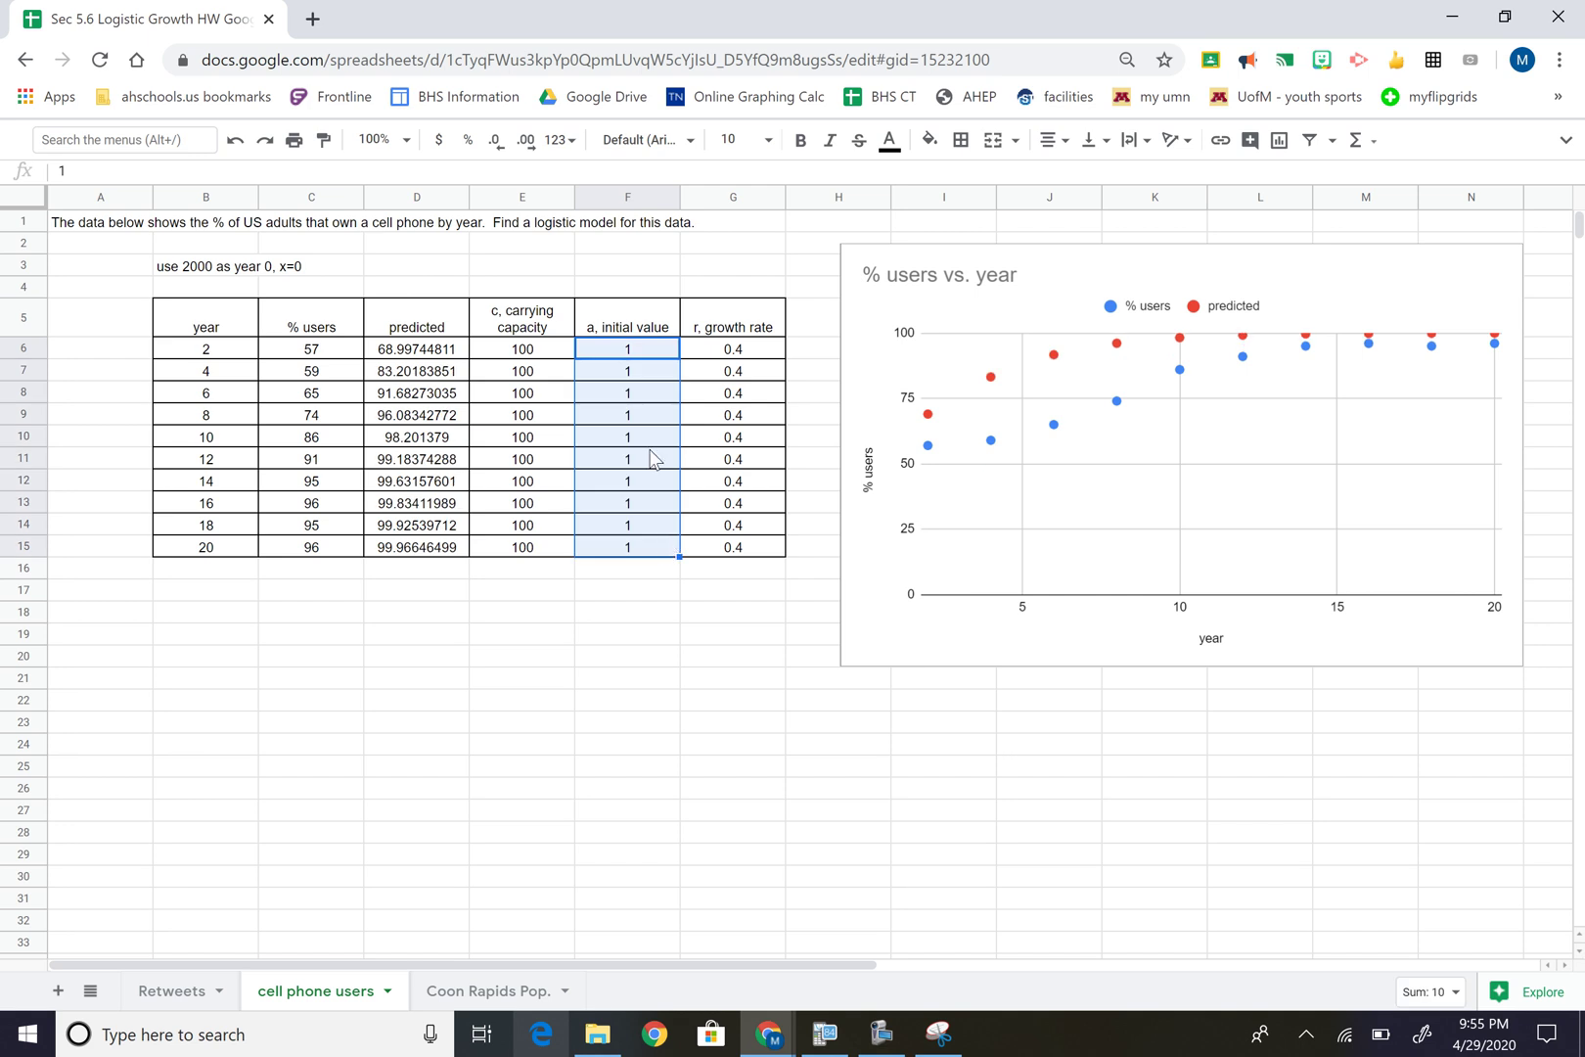
Try 3 as the a value in F6 and fill it down through F15
left_click(634, 351)
type("3")
key("Return")
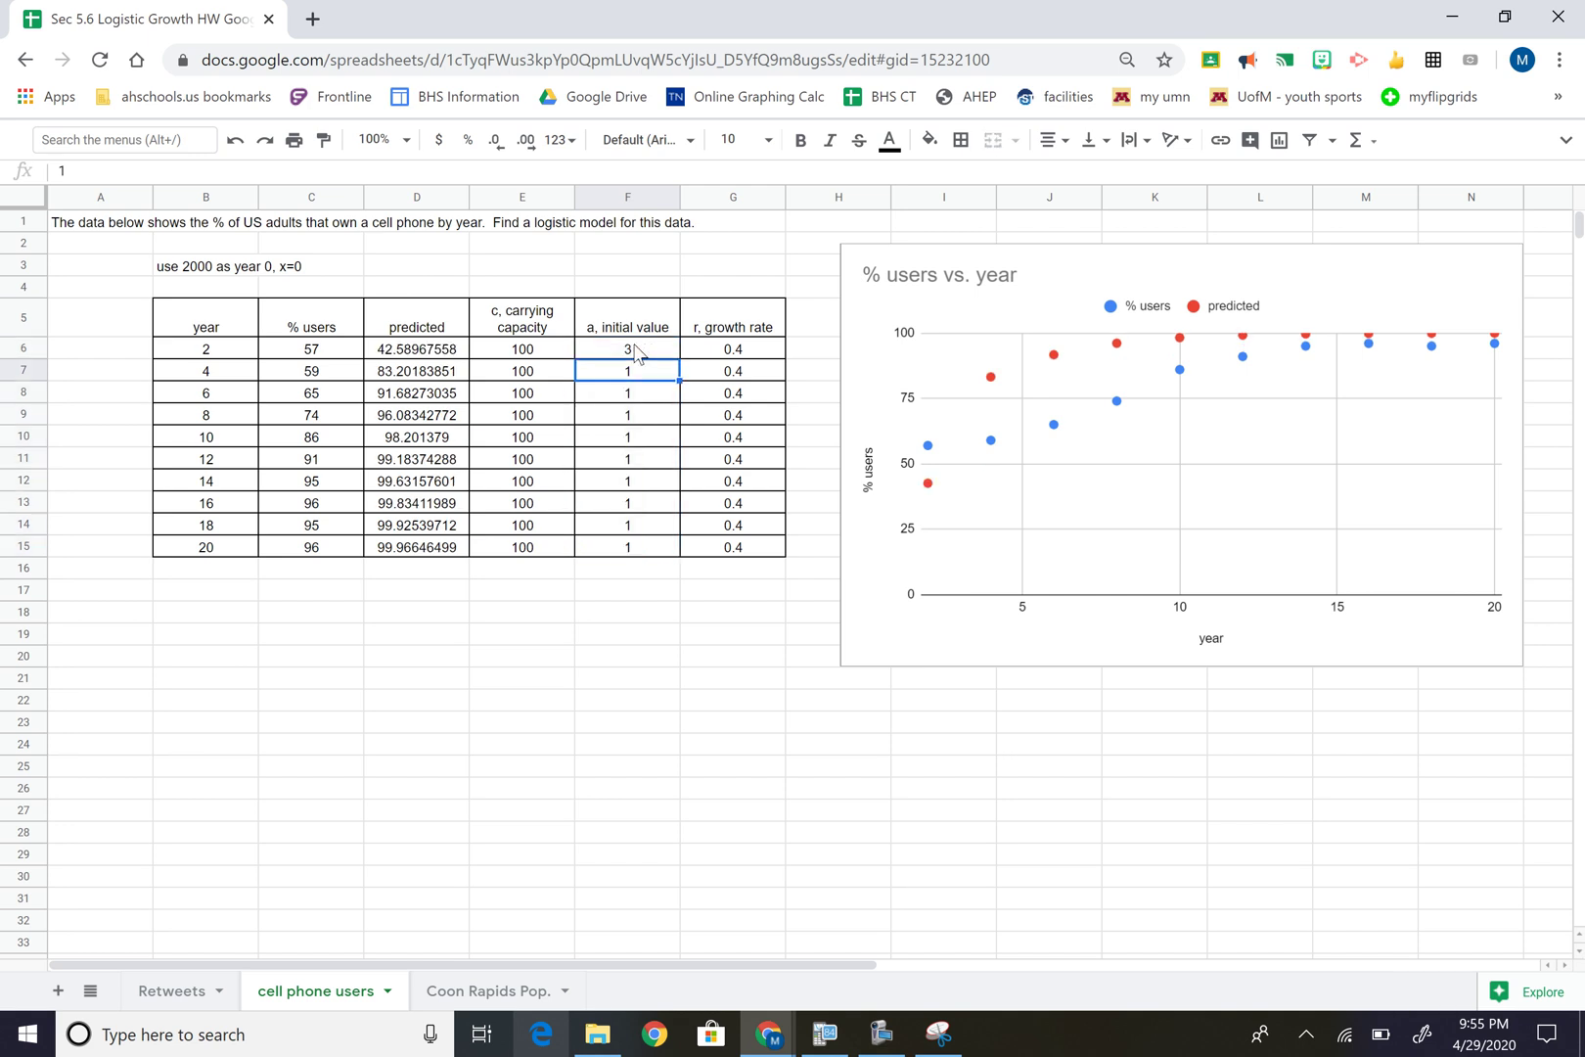
left_click(631, 355)
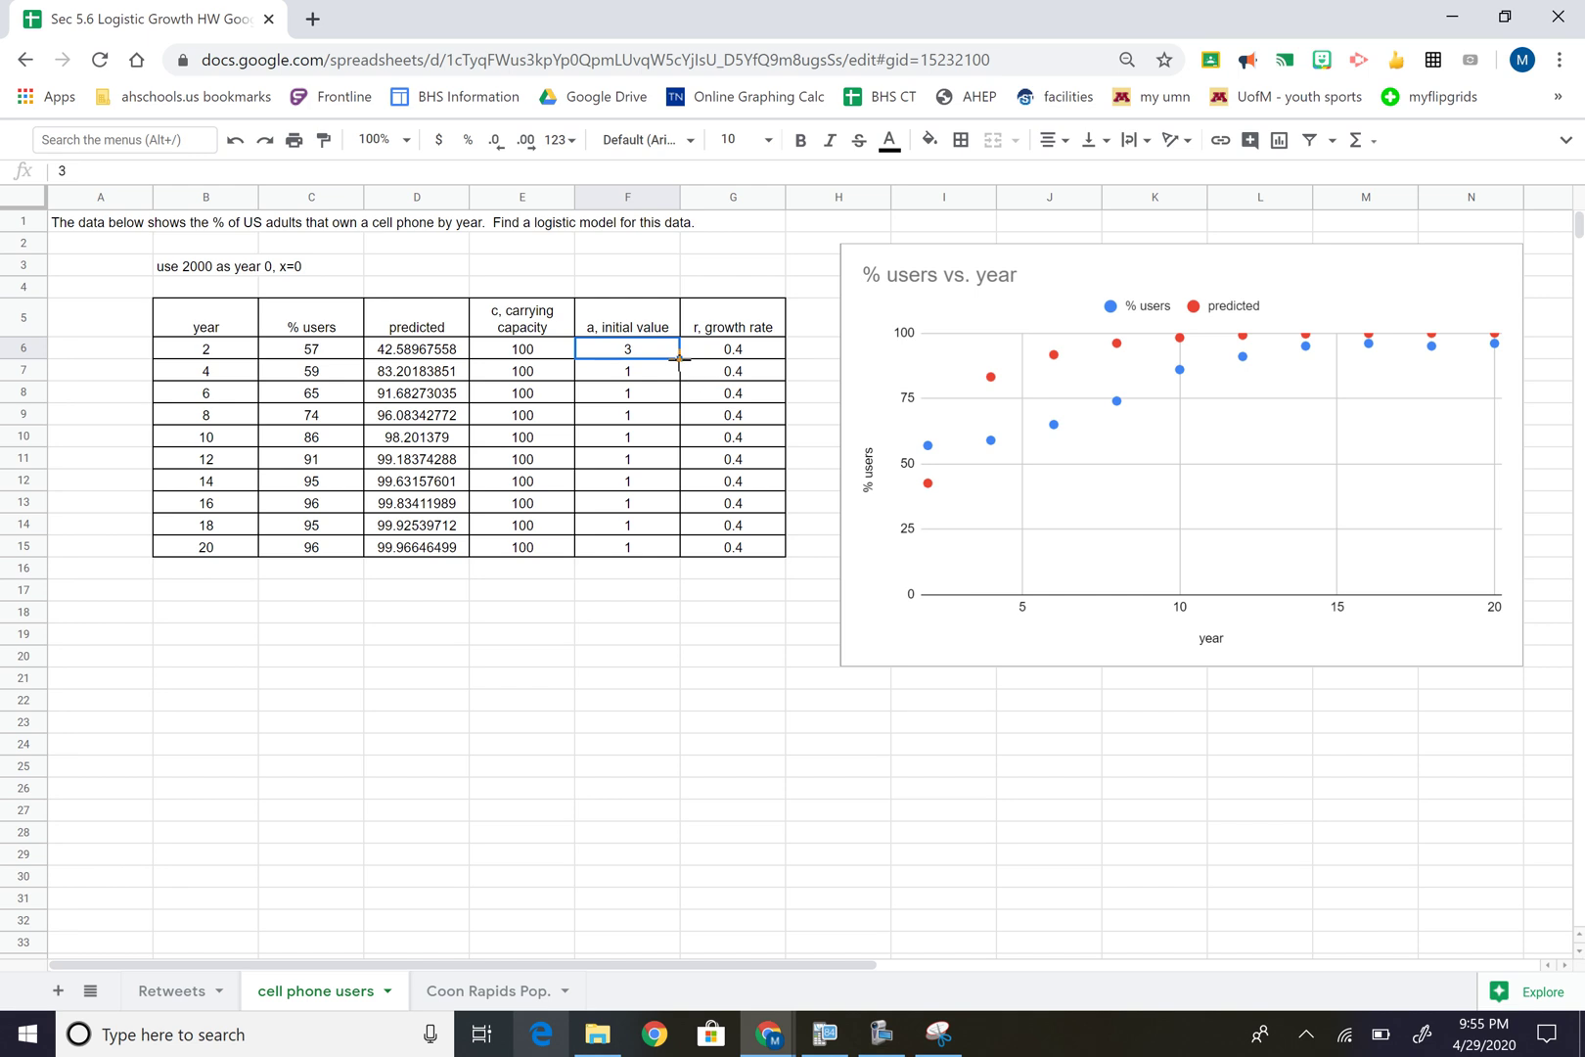
left_click_drag(679, 358, 665, 555)
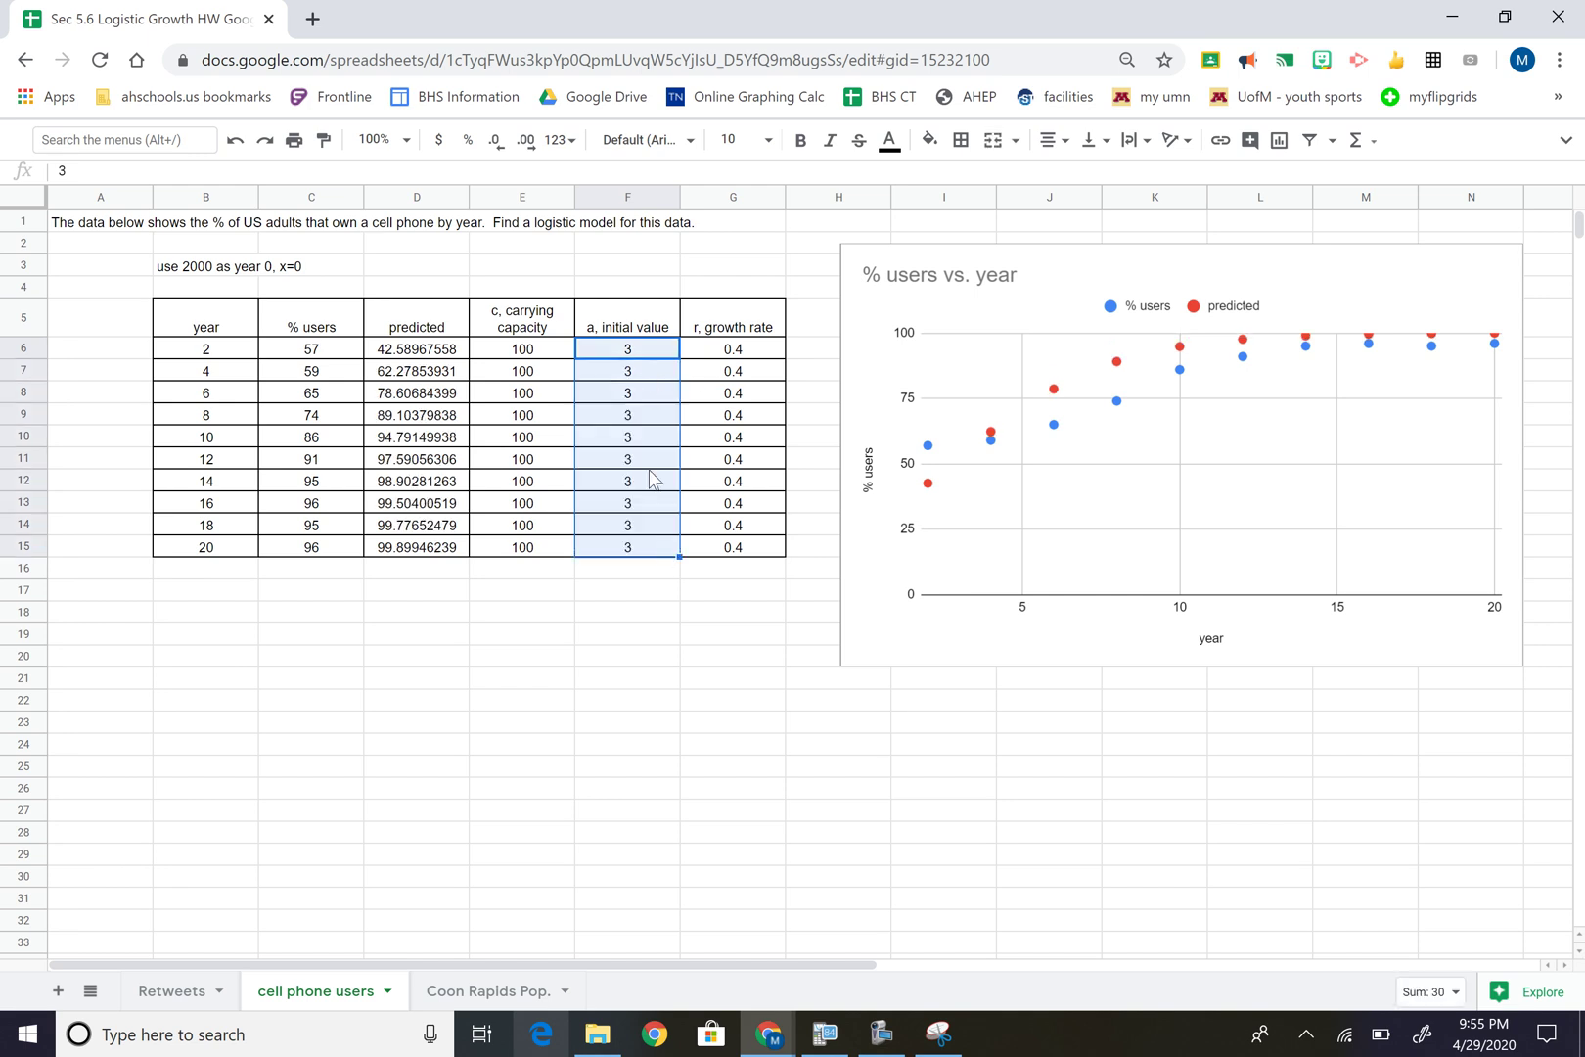
Try 4 as the a value in F6 and fill it down through F15
left_click(641, 354)
type("4")
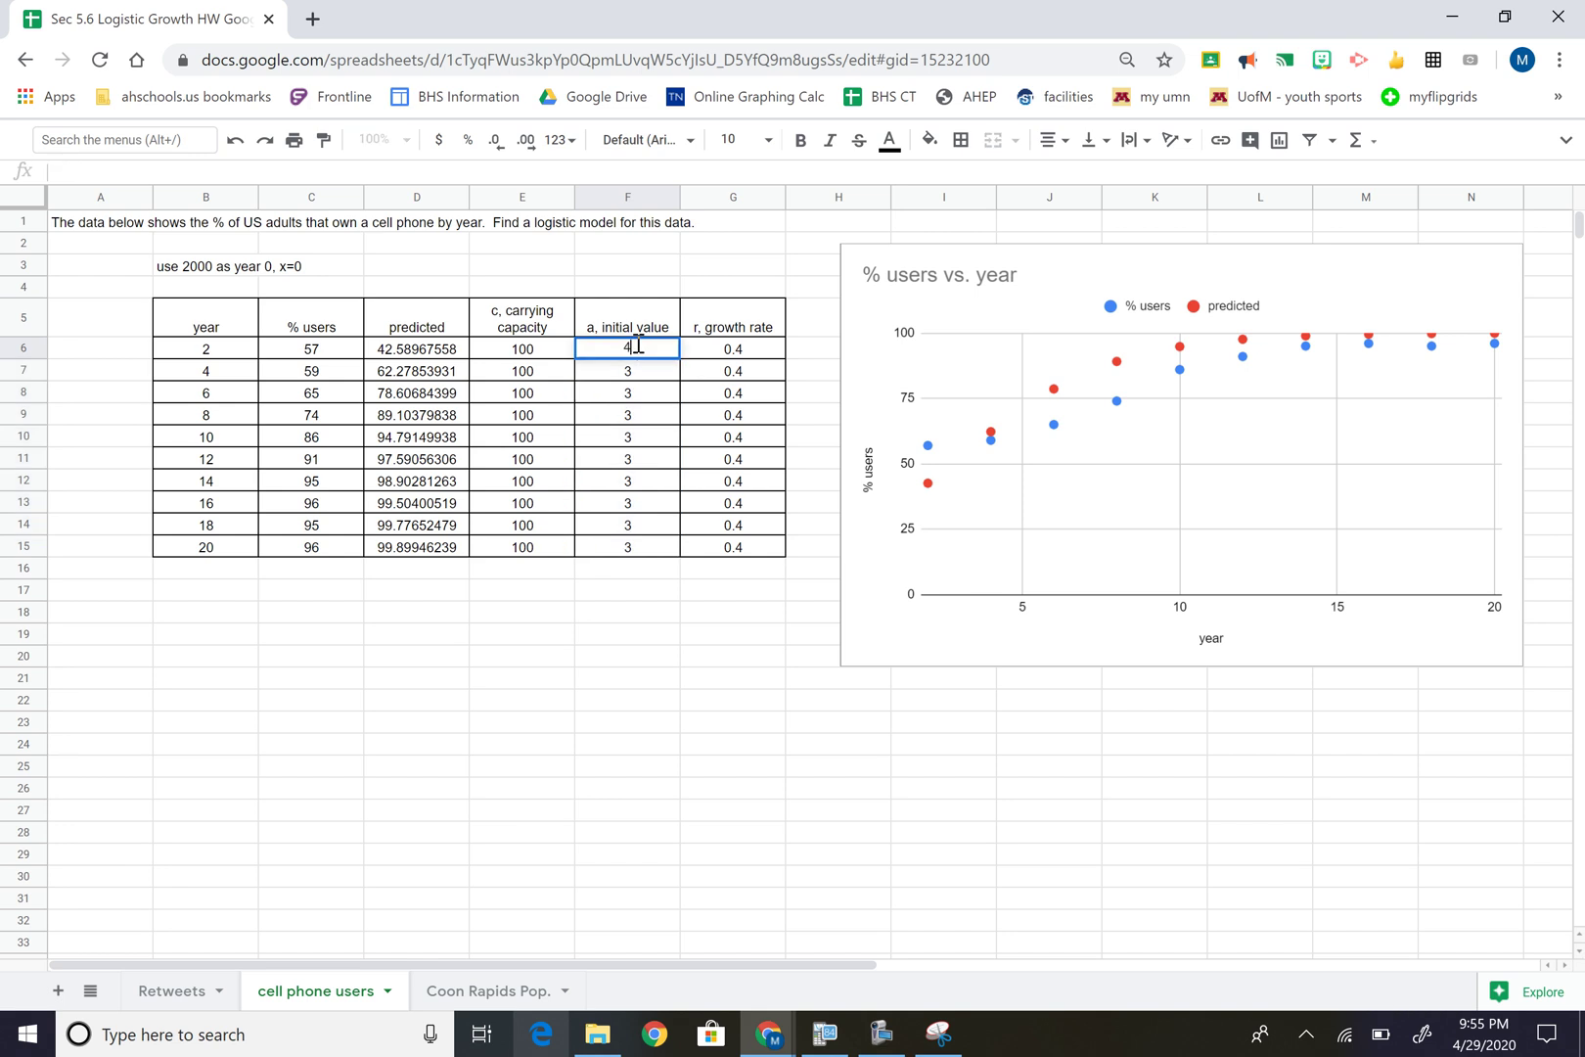
key("Return")
key("Up")
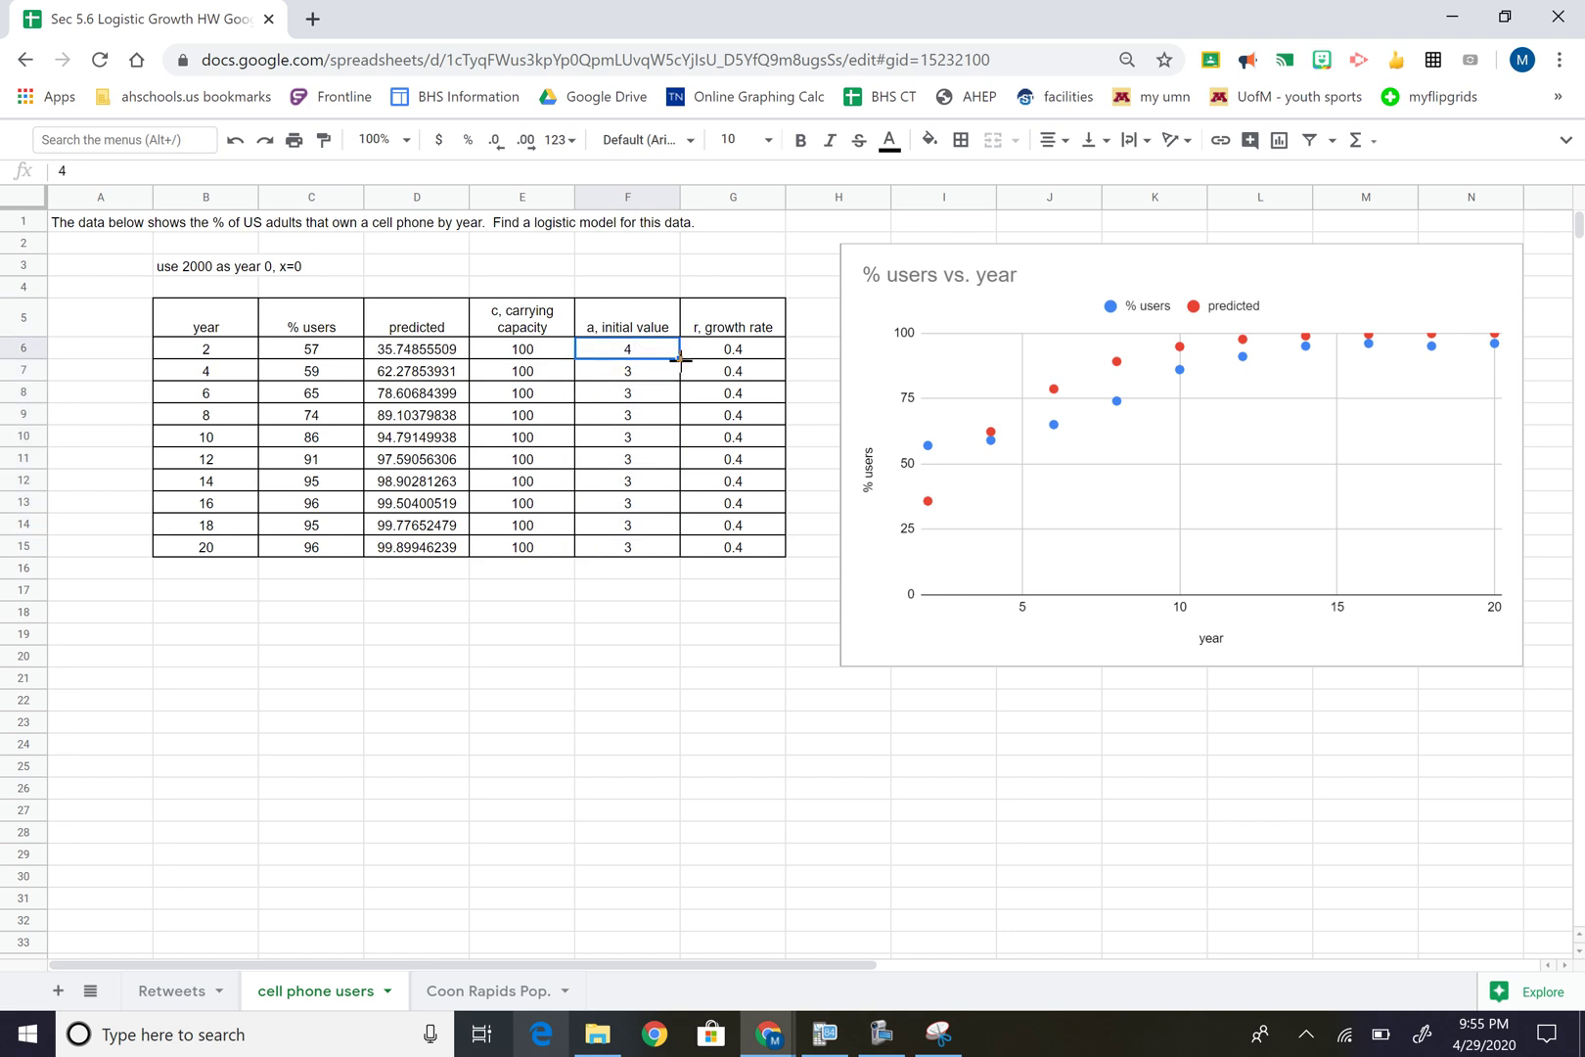
left_click_drag(679, 359, 676, 549)
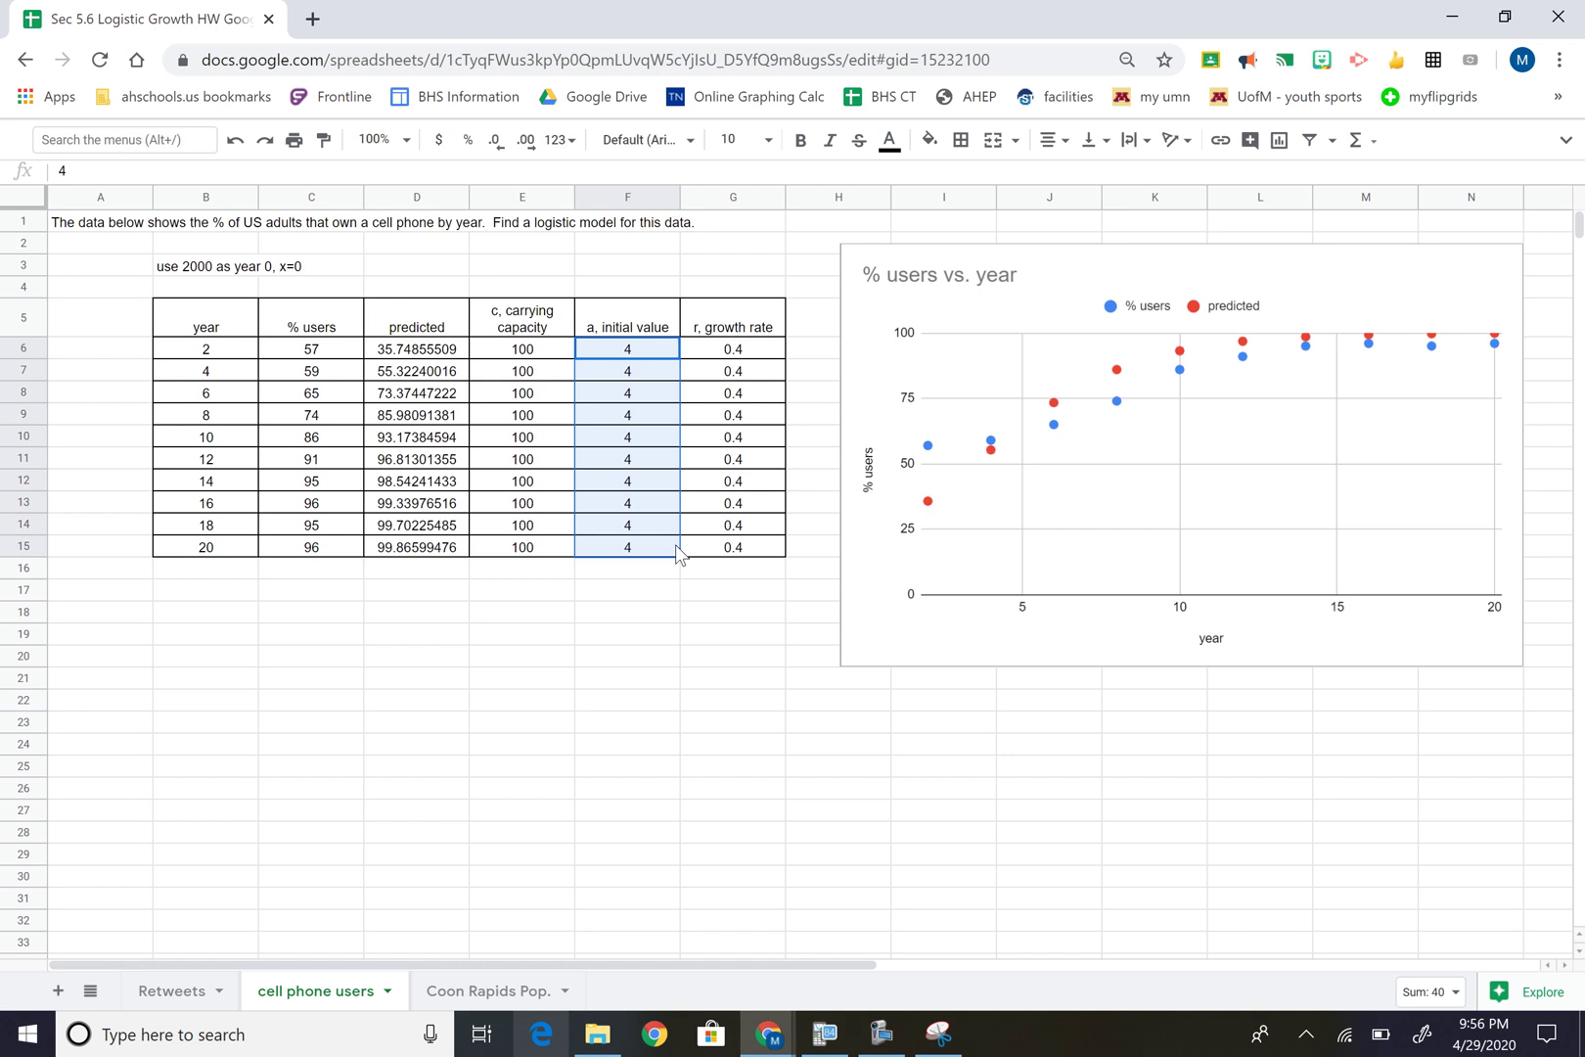
Set the a value in F6 to 2 and fill it down through F15
left_click(637, 353)
type("2")
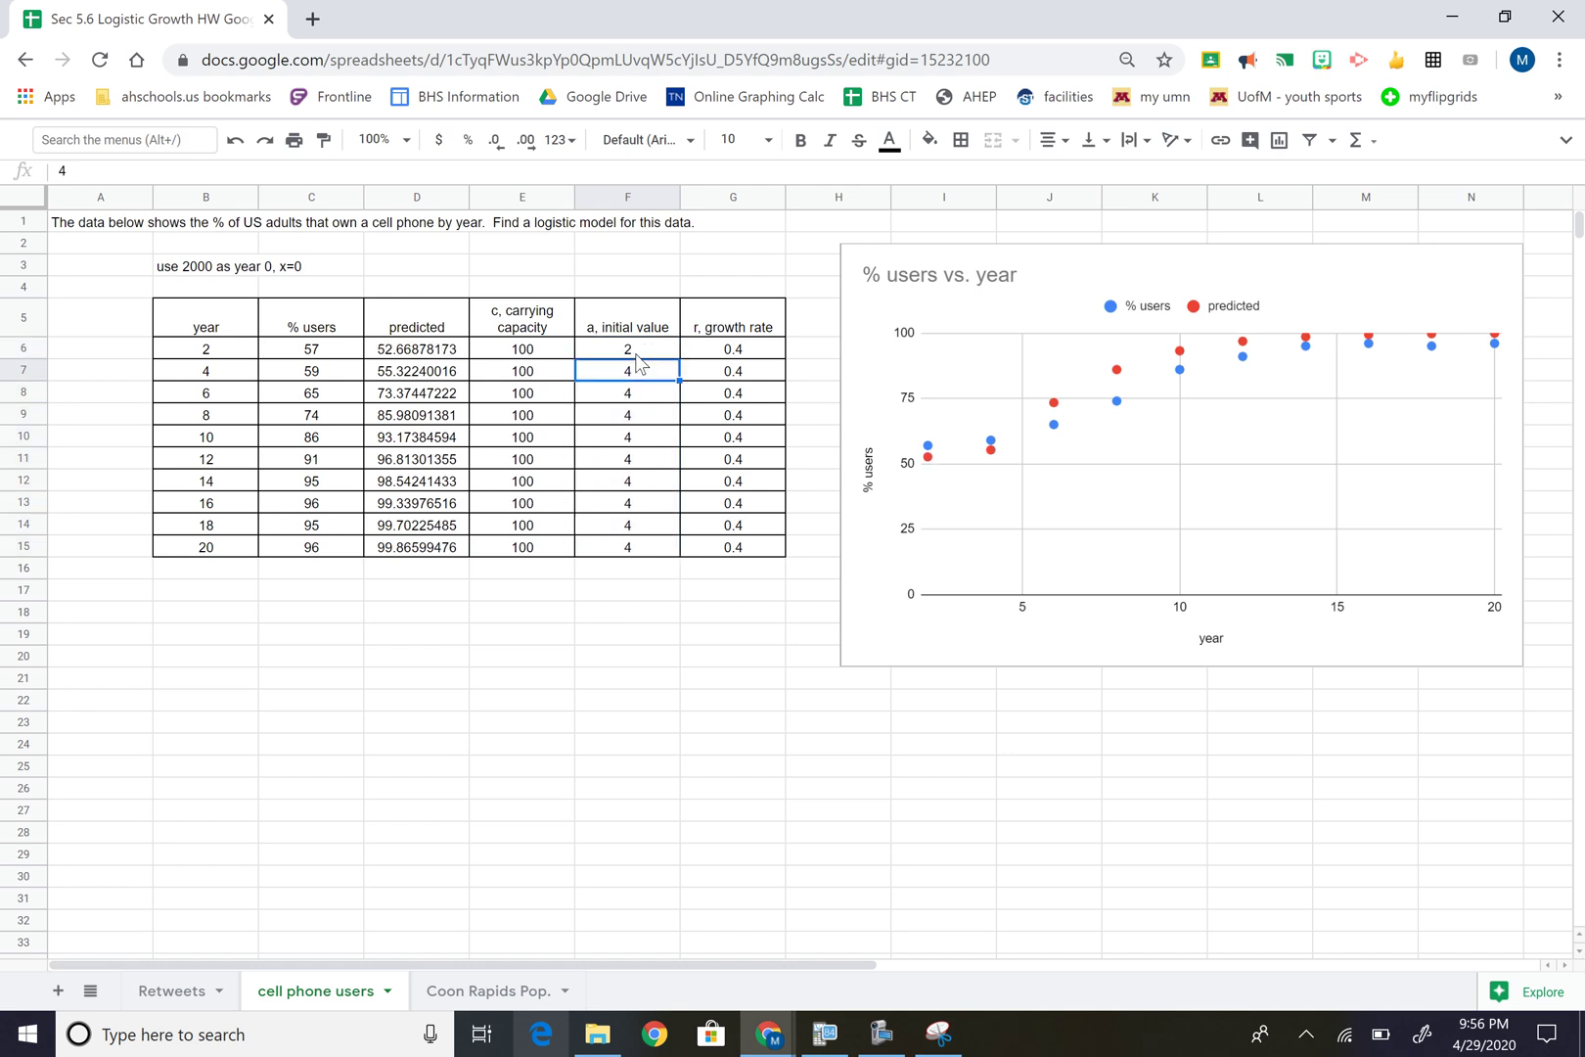
key("Return")
left_click(679, 357)
left_click_drag(679, 357, 666, 558)
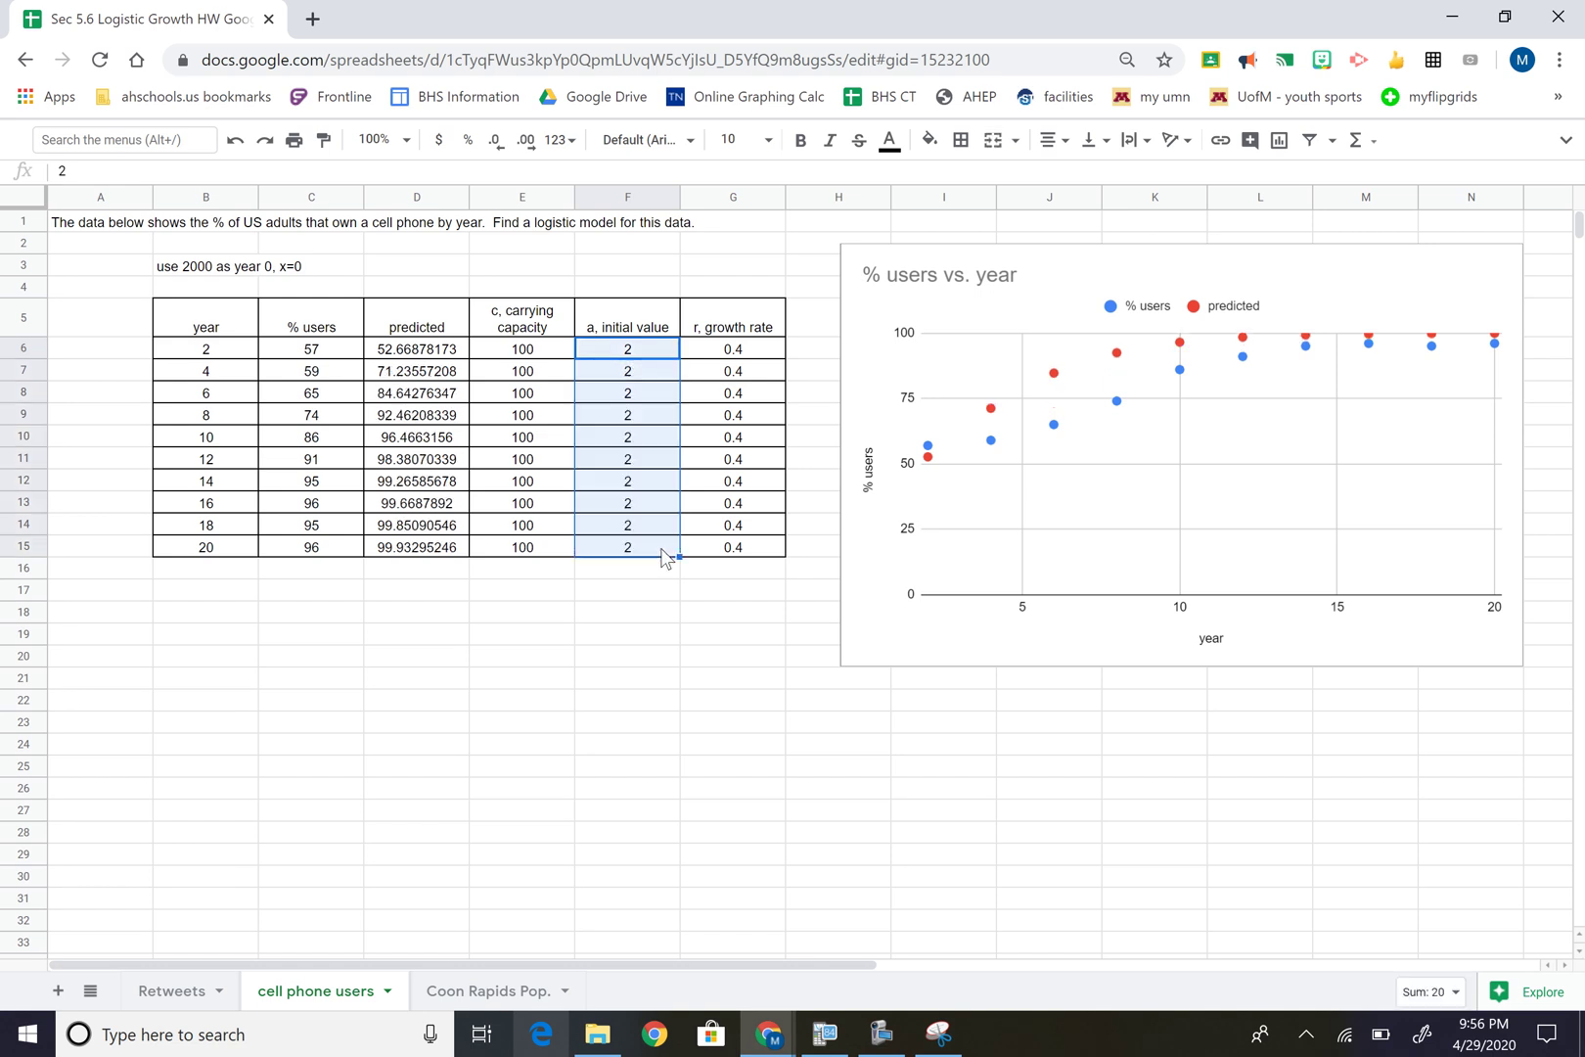
left_click(701, 813)
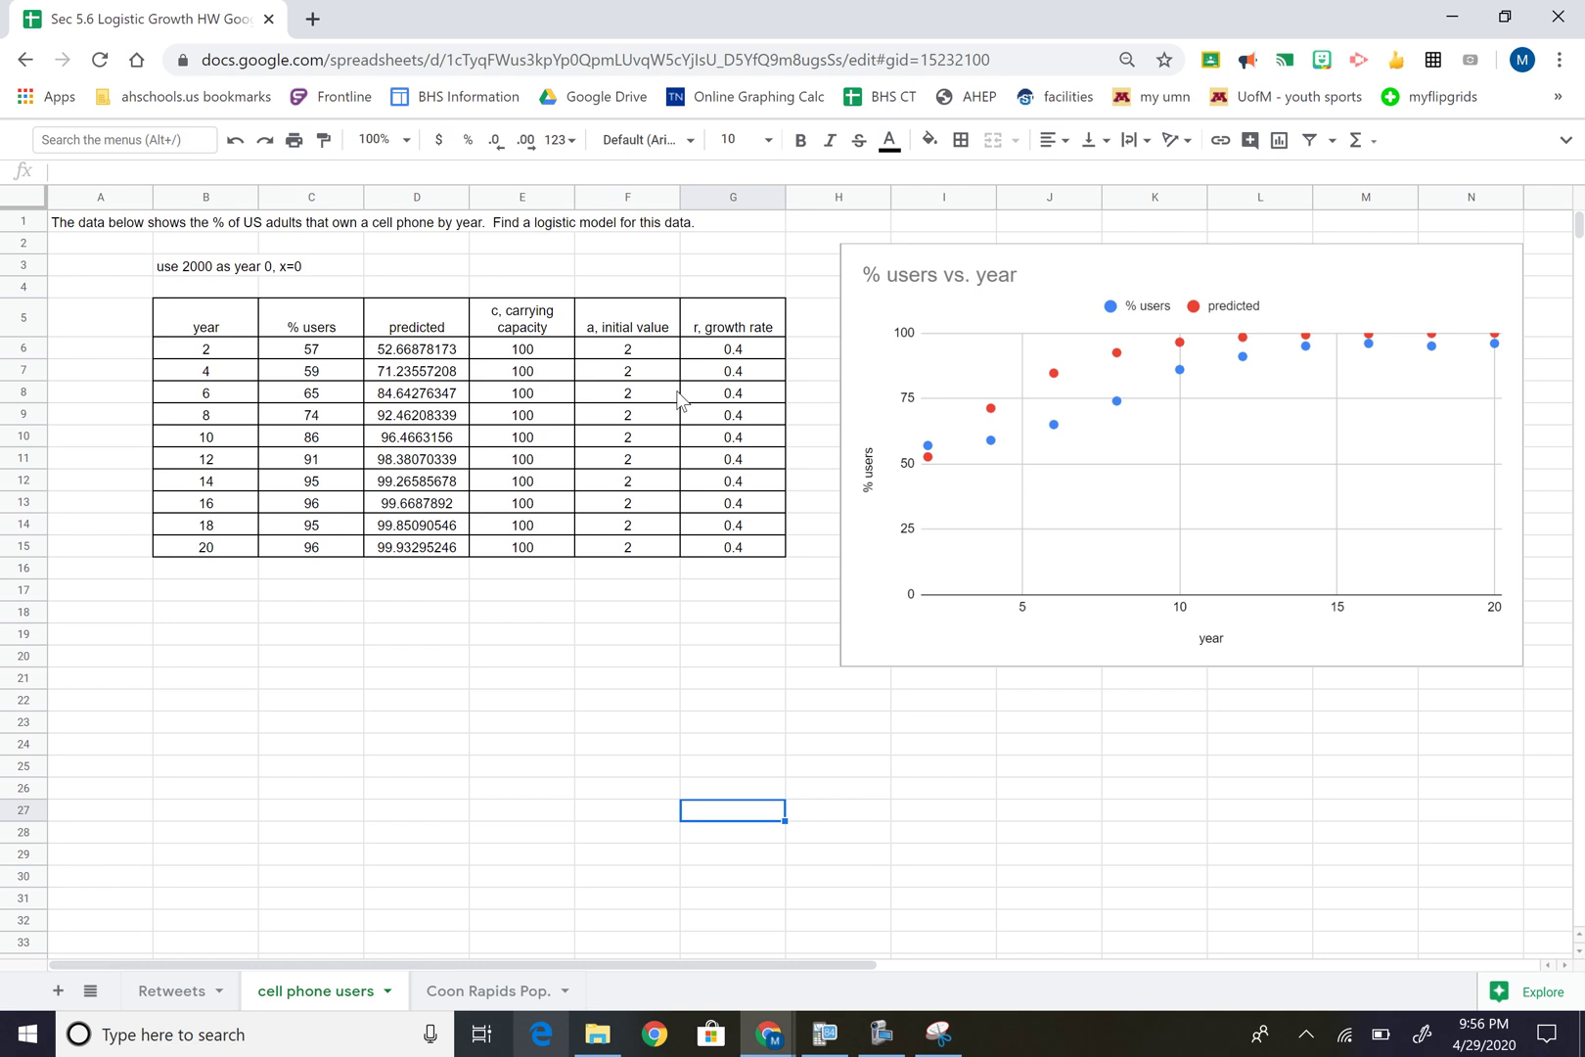
Try 0.2 as the r growth rate in G6 and fill it down through G15
left_click_drag(735, 350, 716, 531)
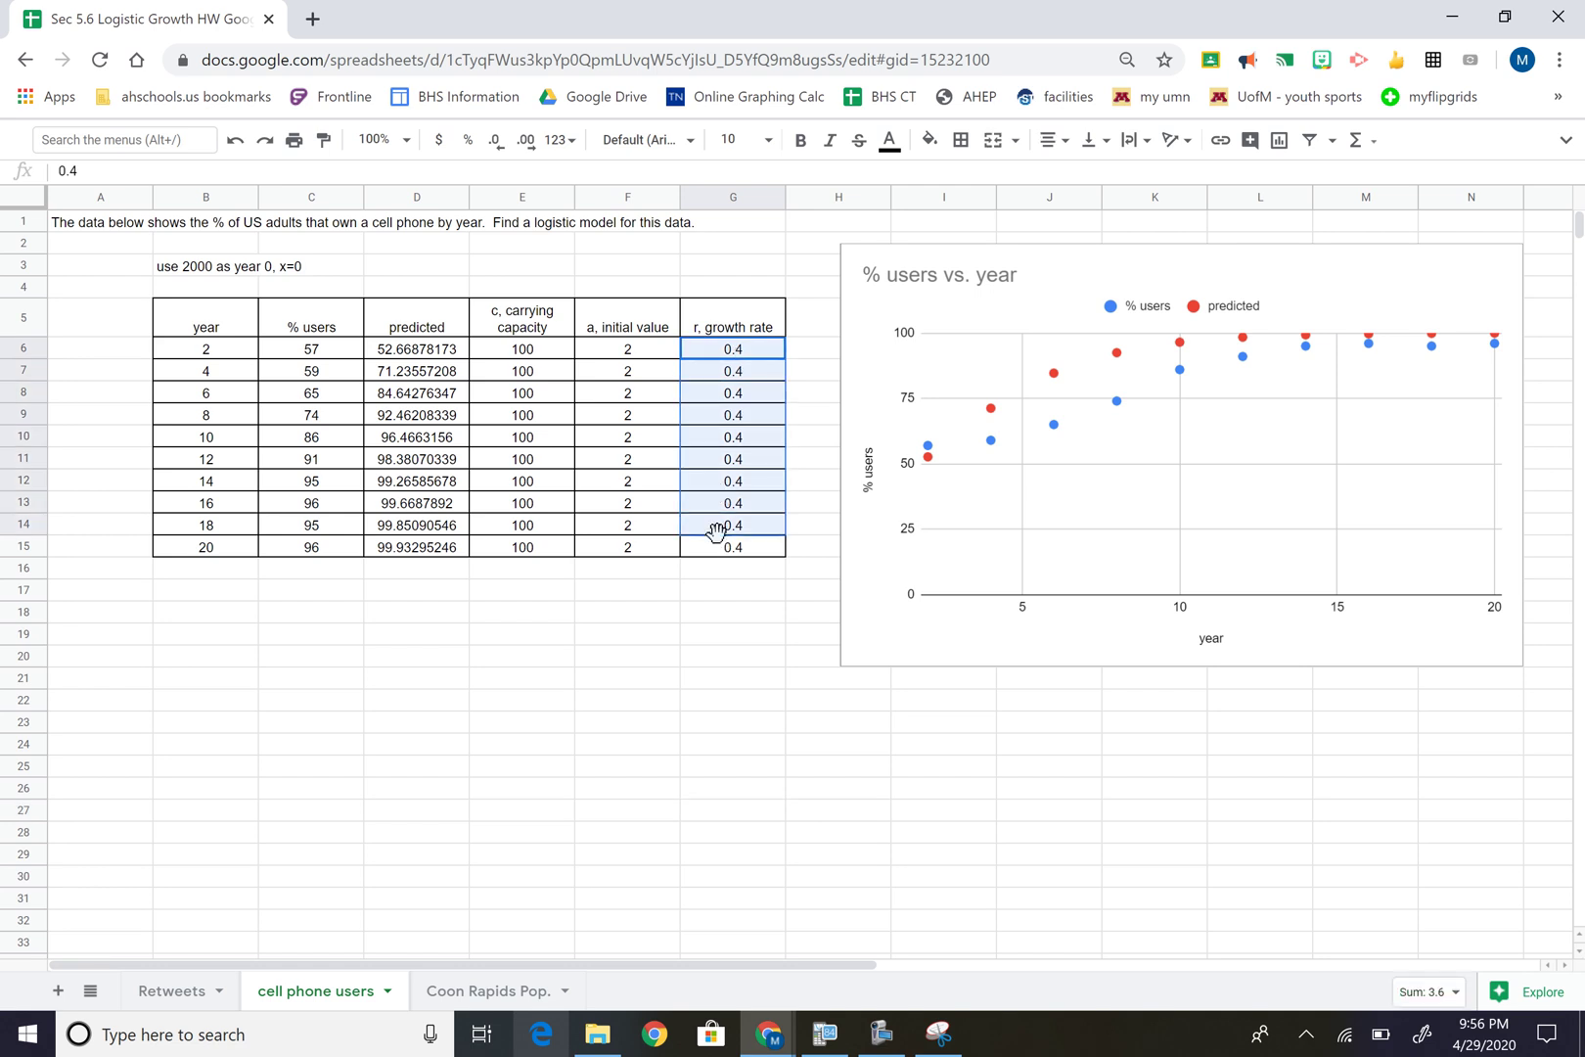
left_click(765, 356)
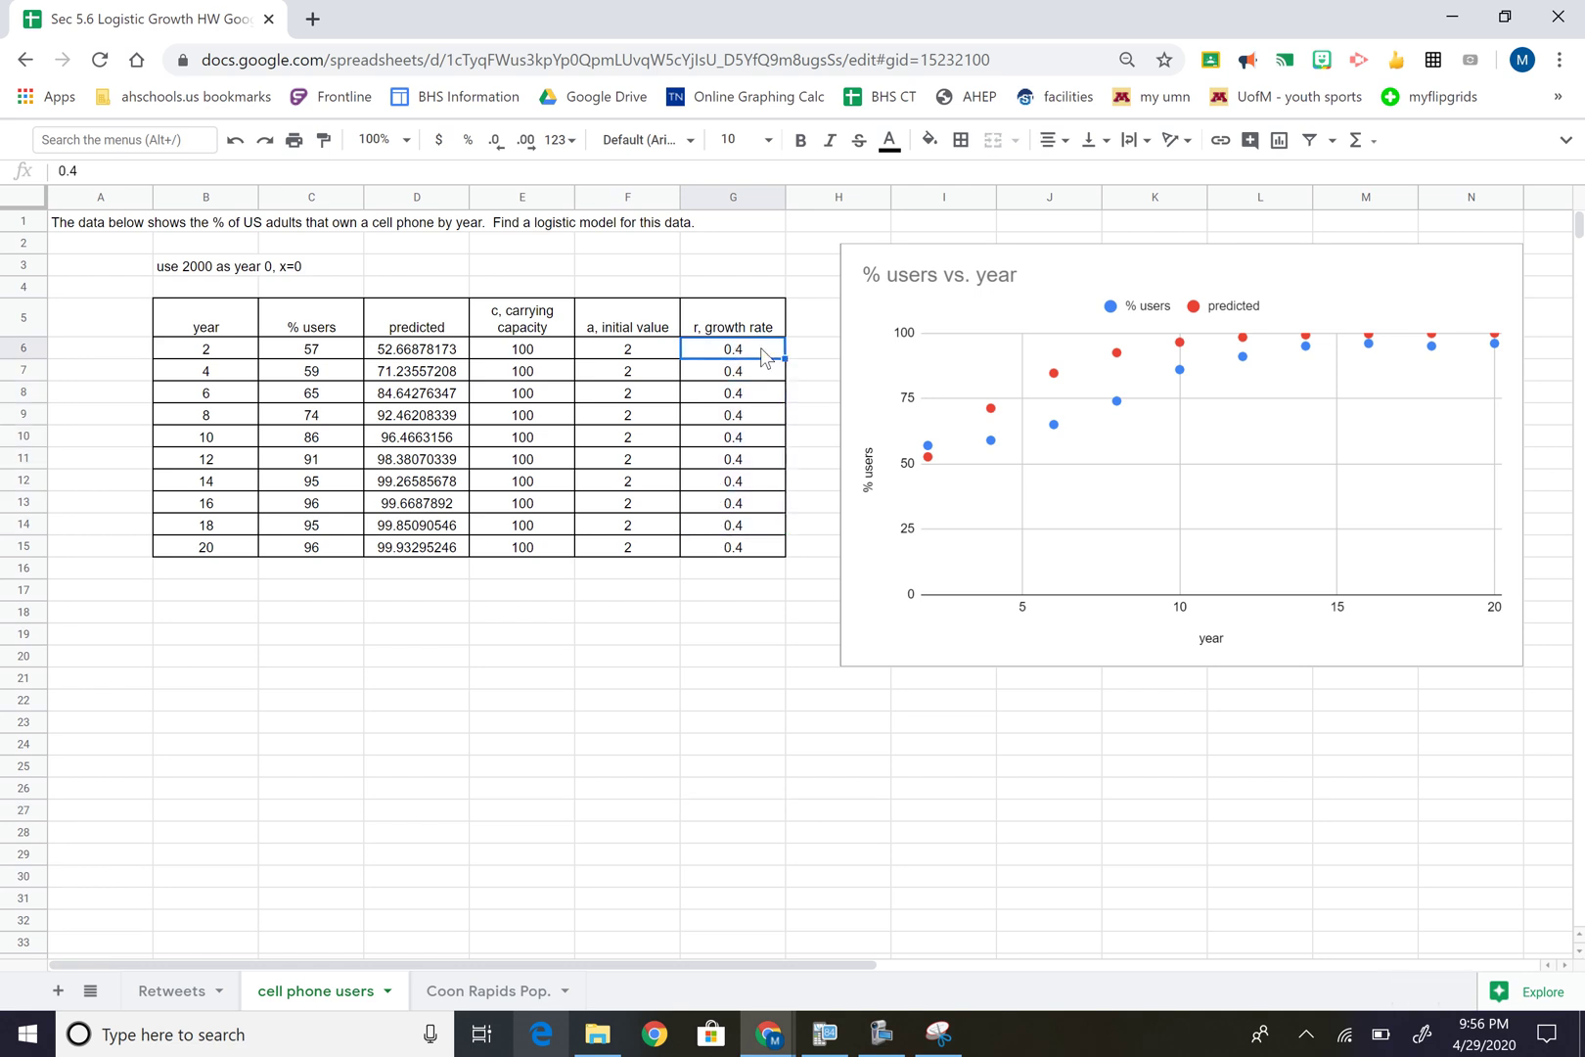
type(".2")
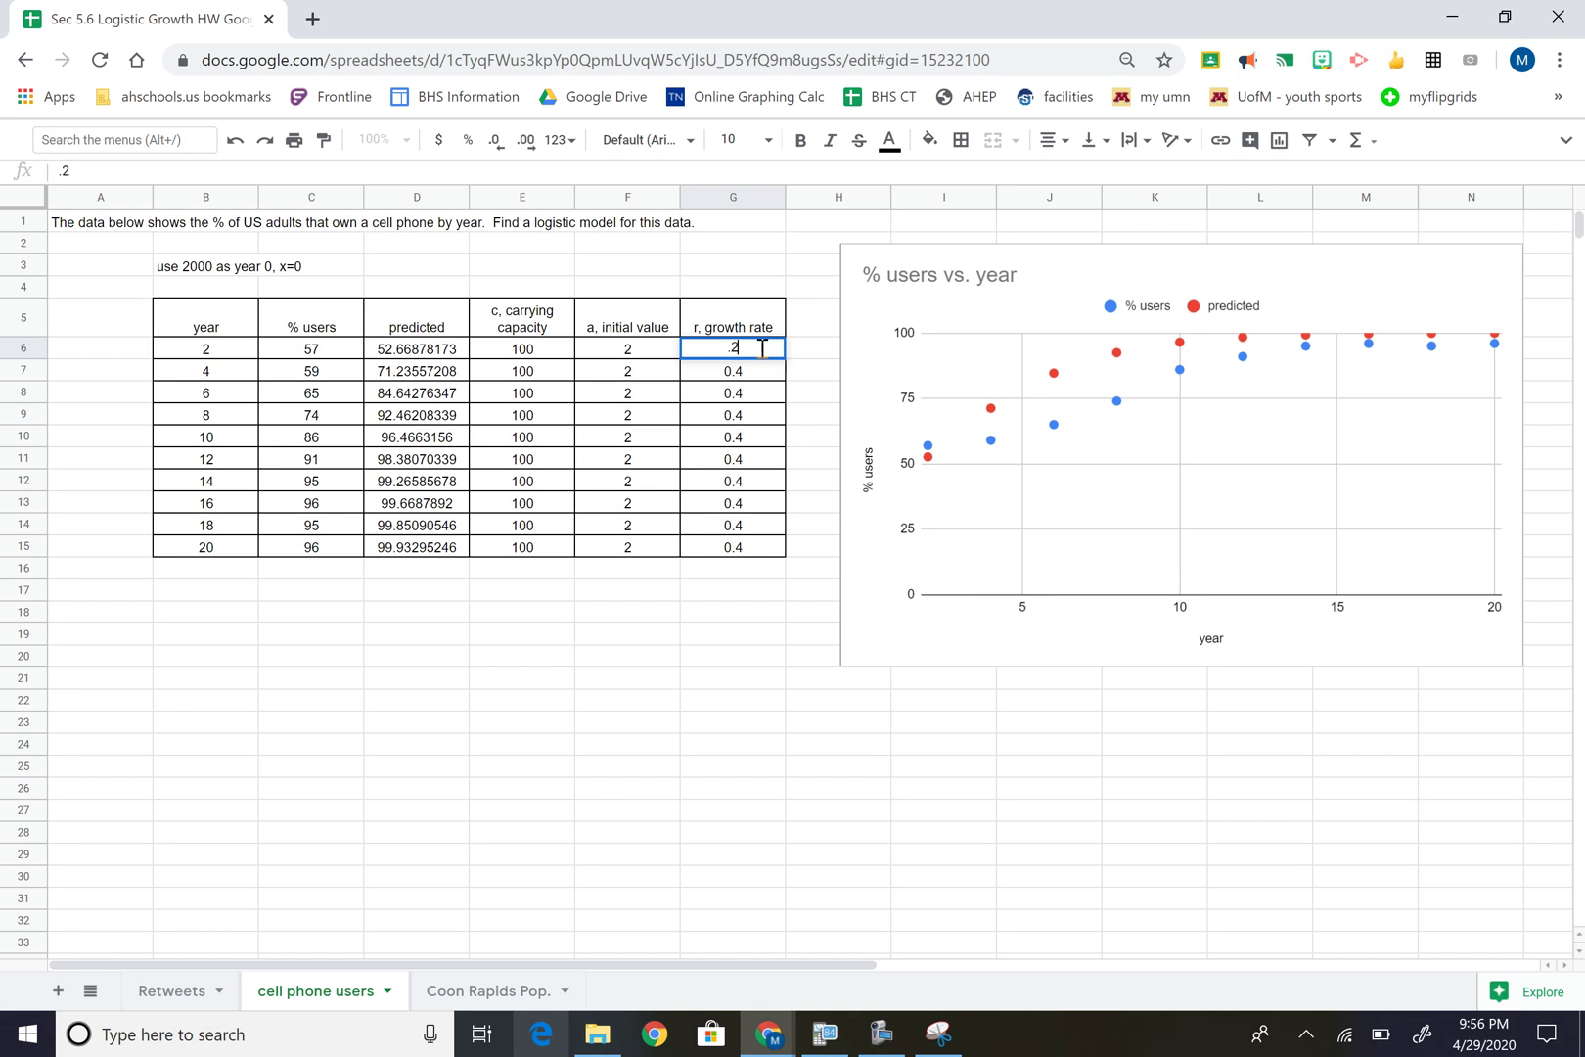
key("Return")
left_click(763, 350)
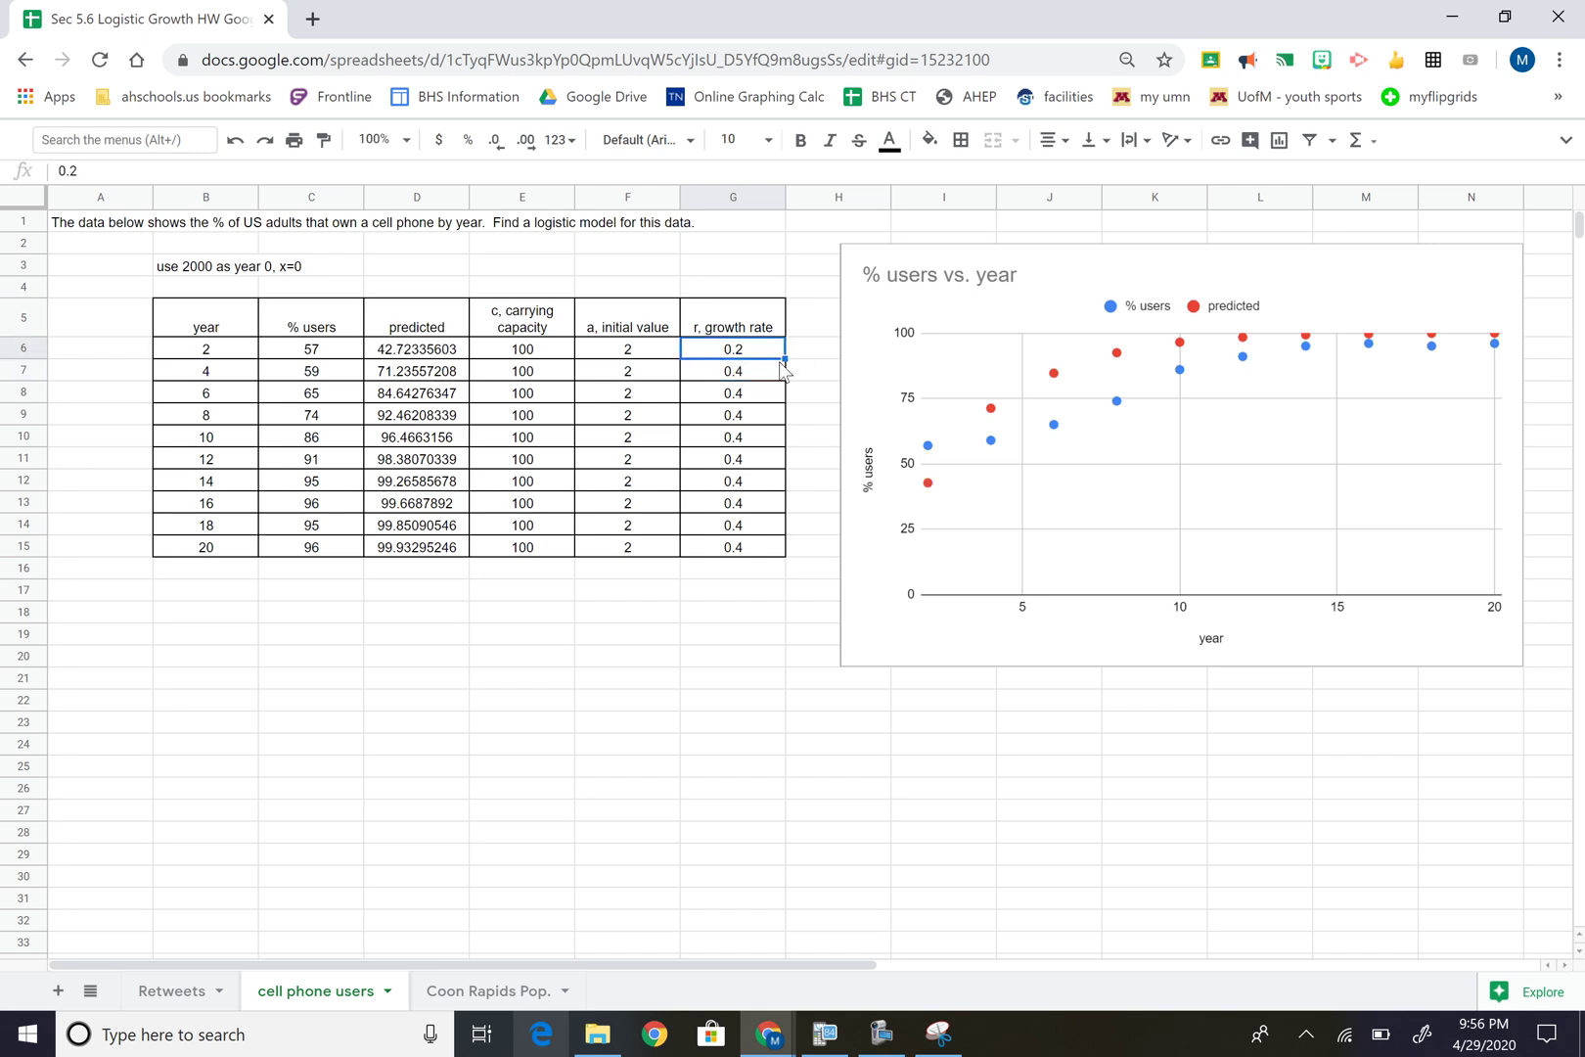
left_click_drag(784, 360, 793, 557)
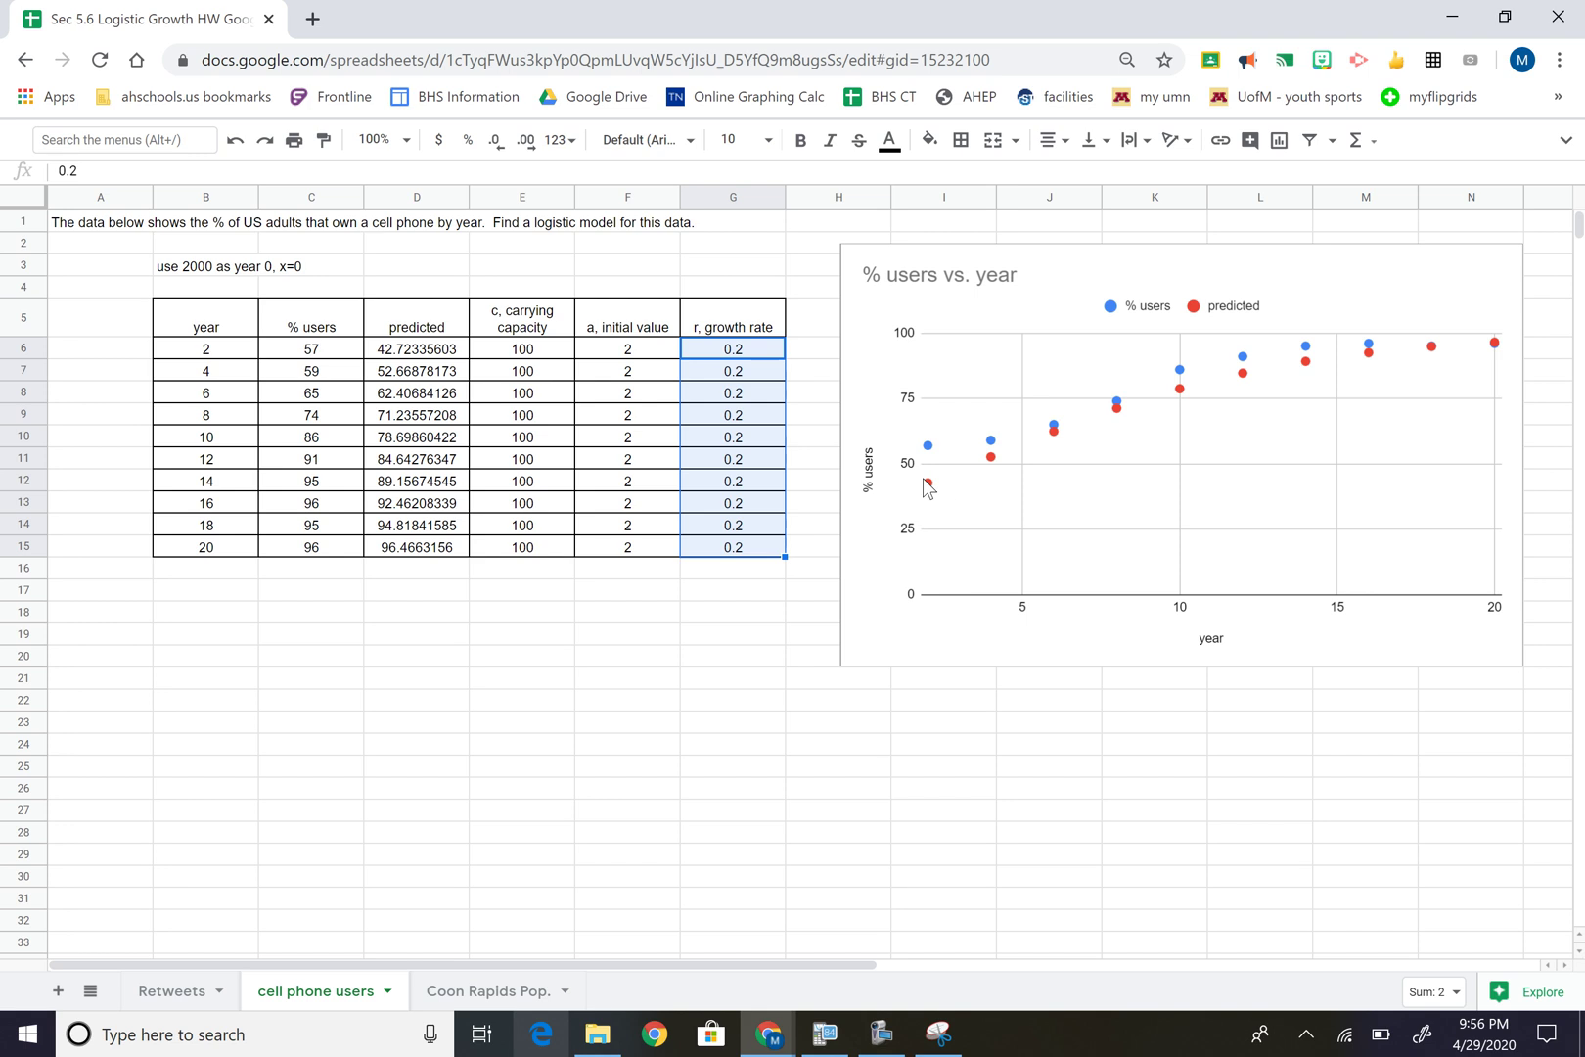
Try 0.25 as the r growth rate in G6 and fill it down through G15
left_click(749, 352)
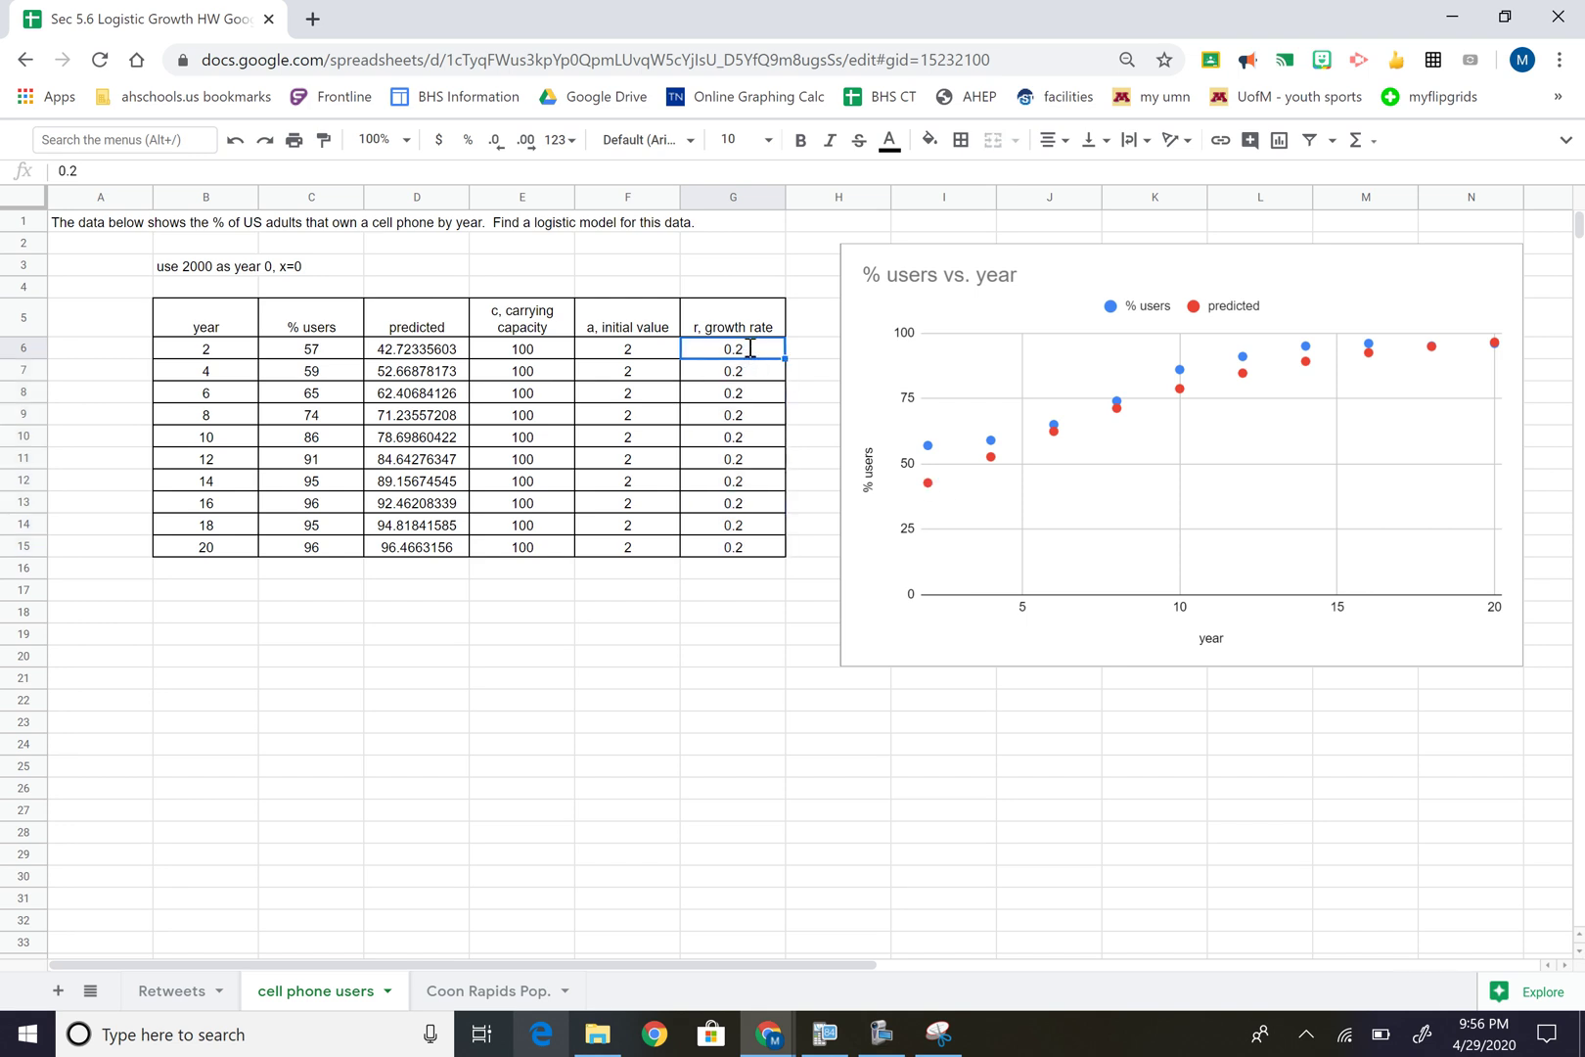
type(".25")
key("Return")
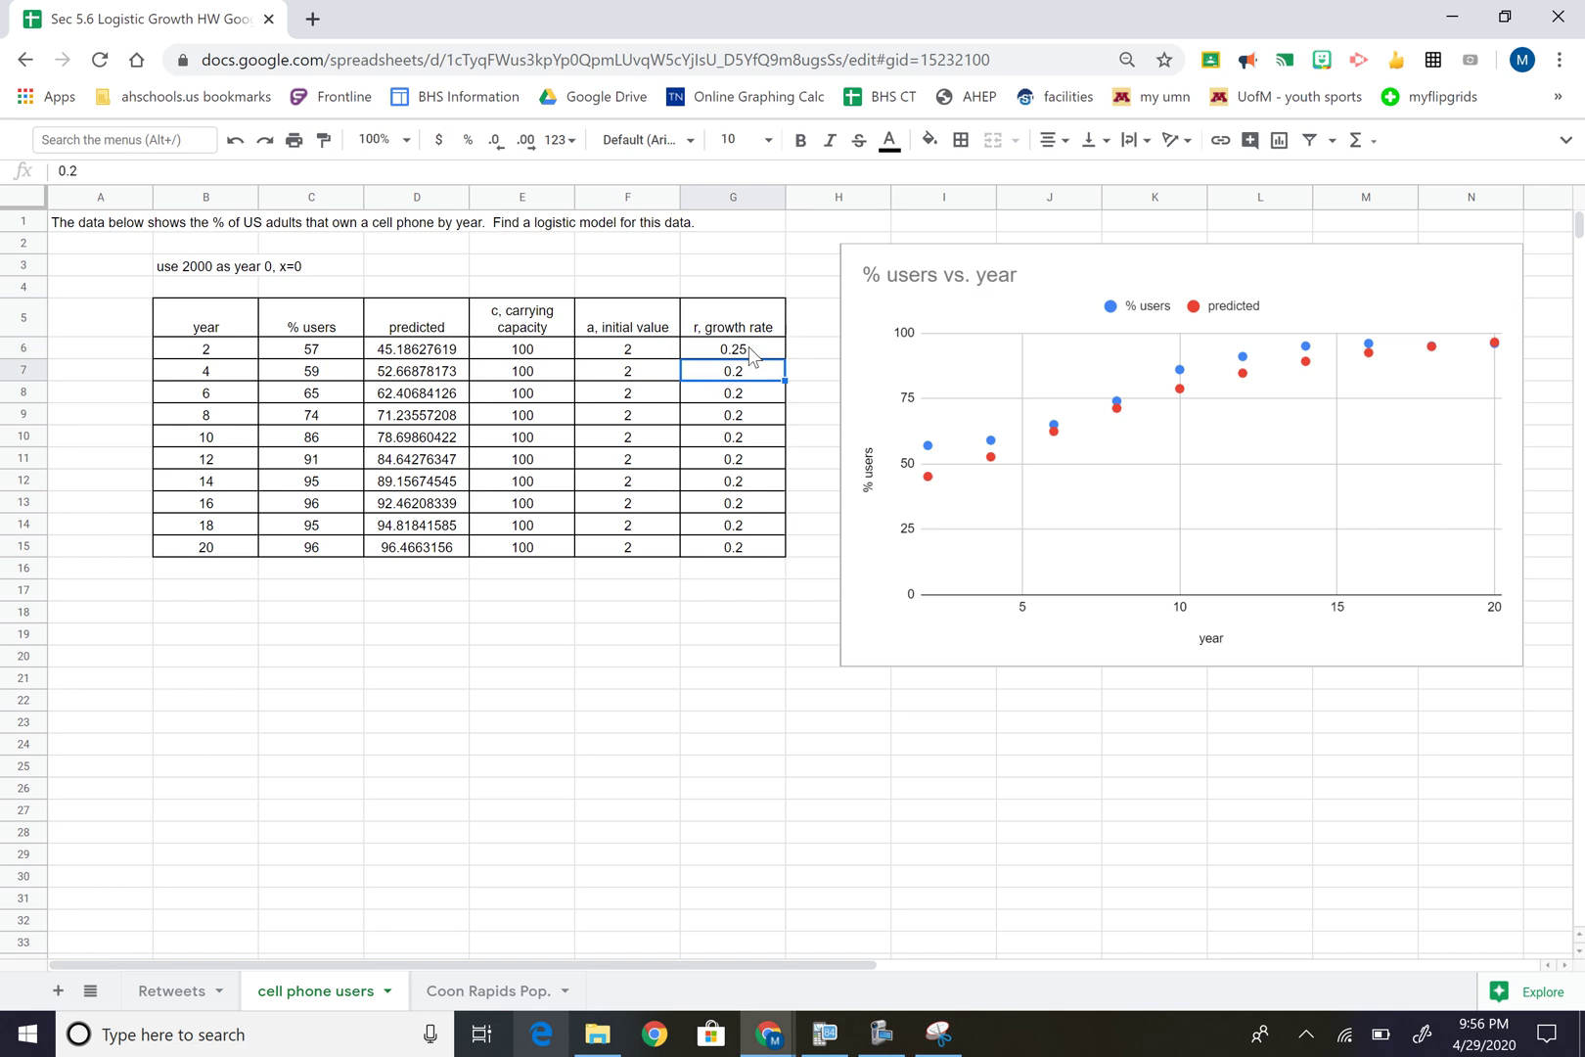
left_click(749, 349)
left_click_drag(785, 359, 754, 560)
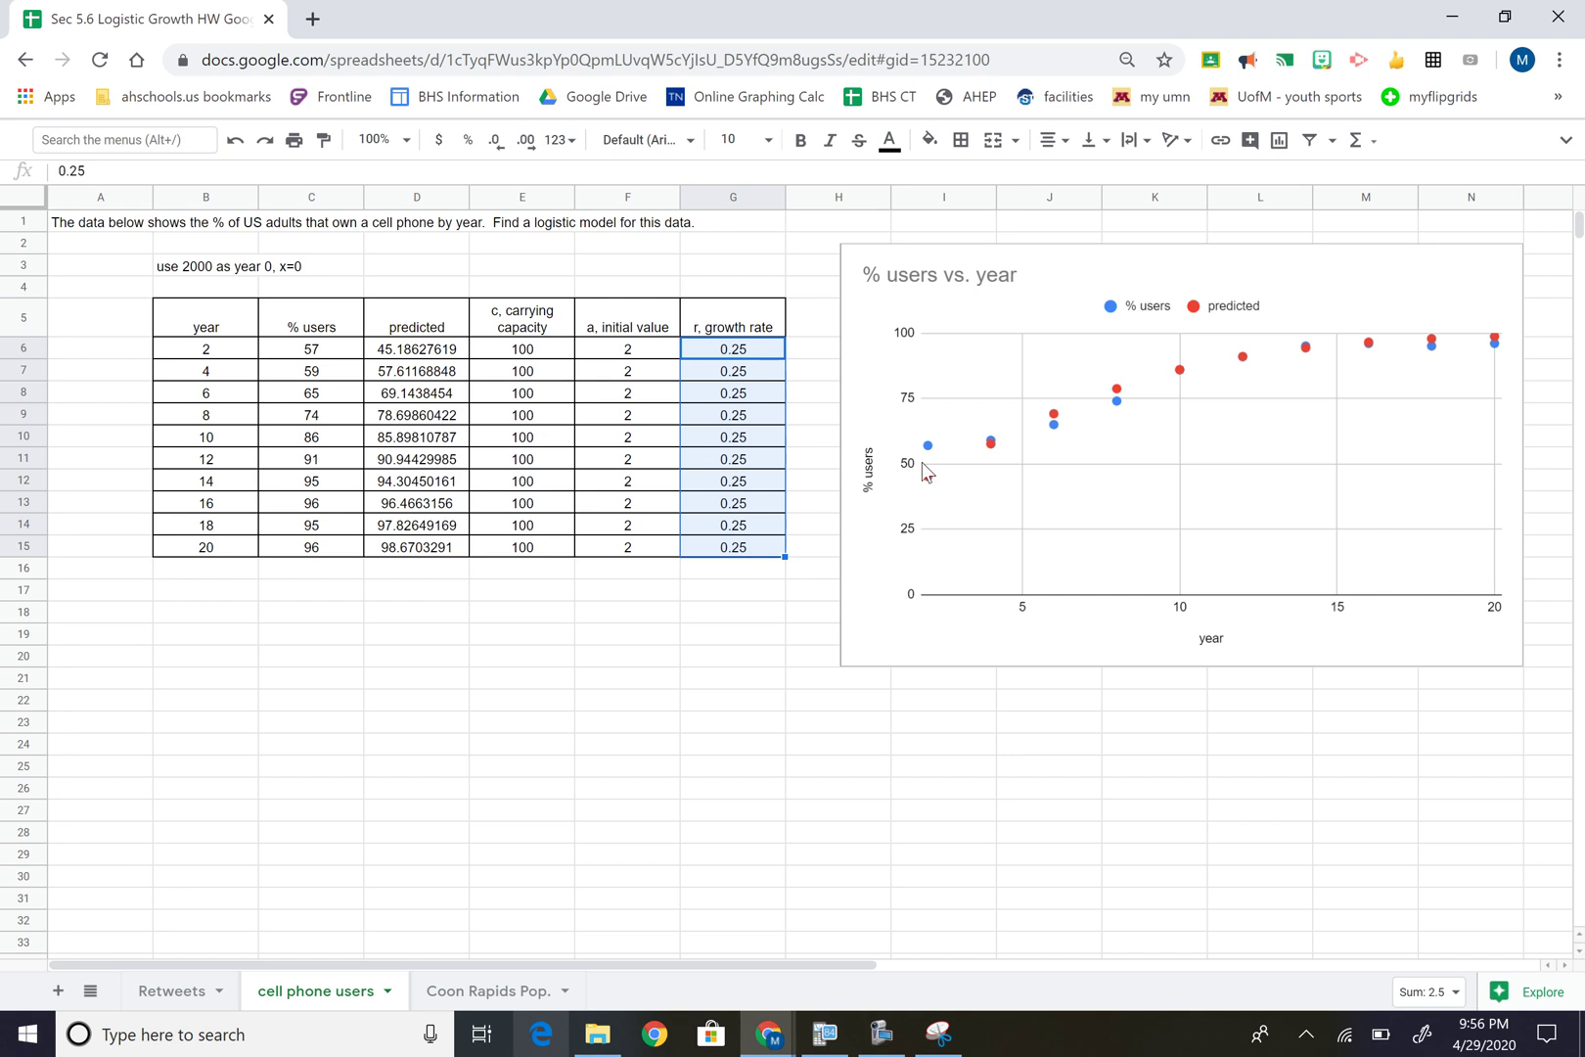
Try 1.7 as the a value in F6
left_click(645, 353)
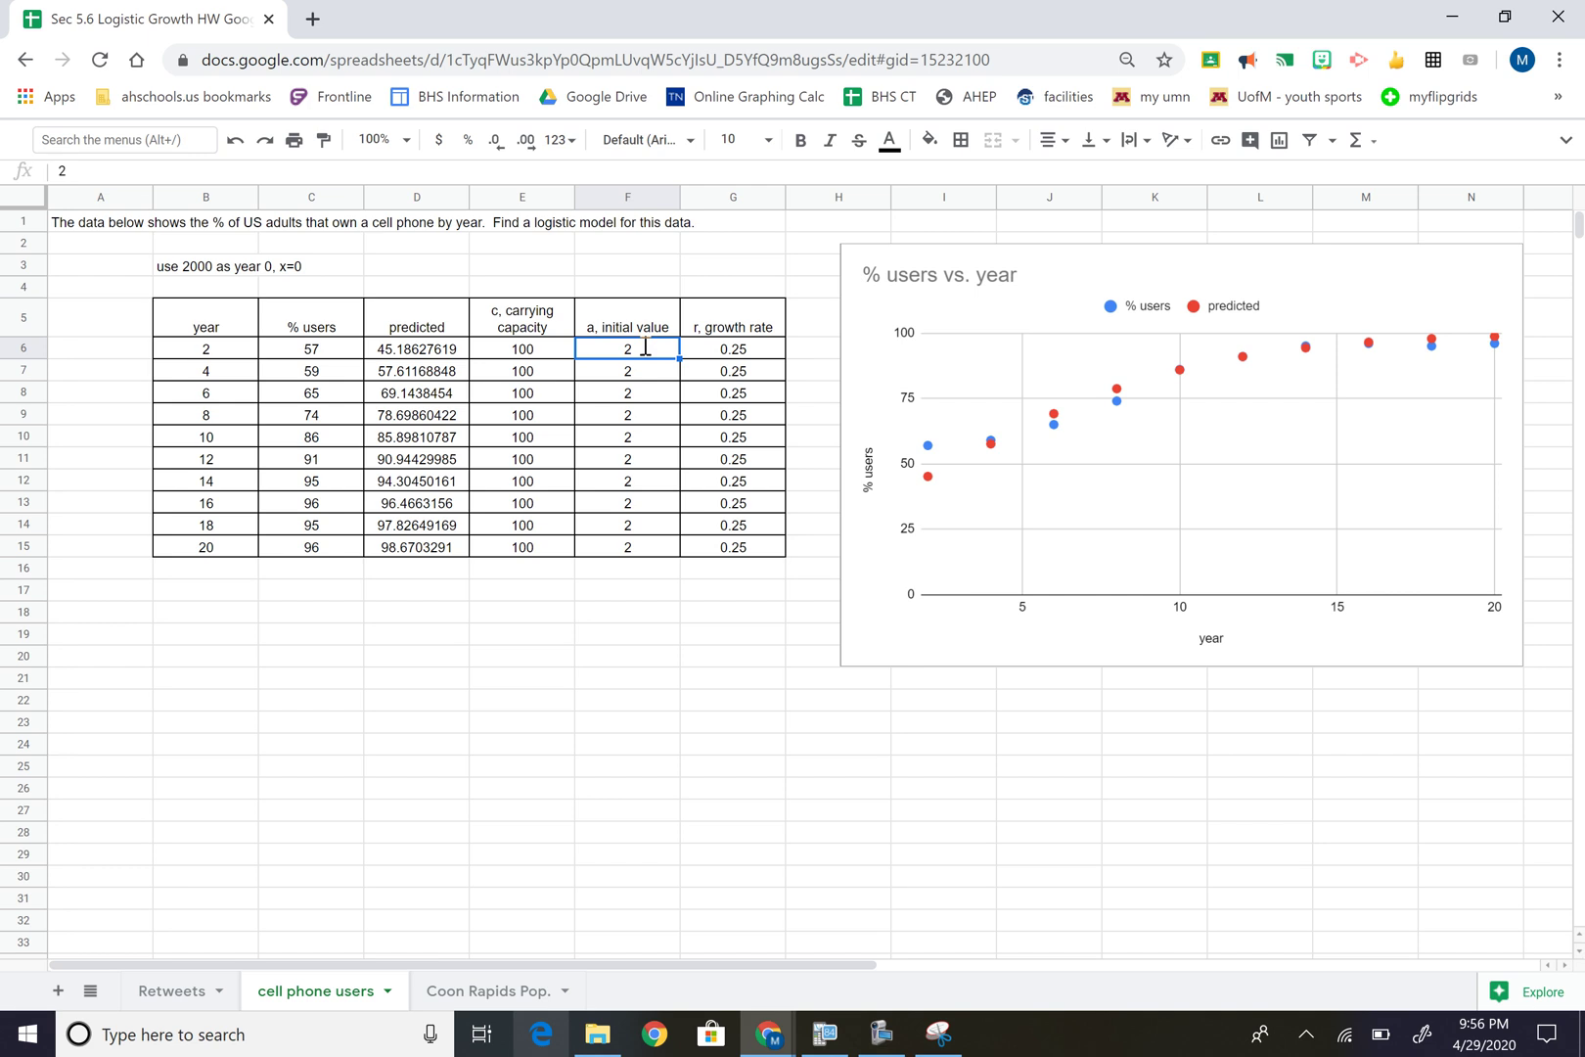
type("1.7")
key("Return")
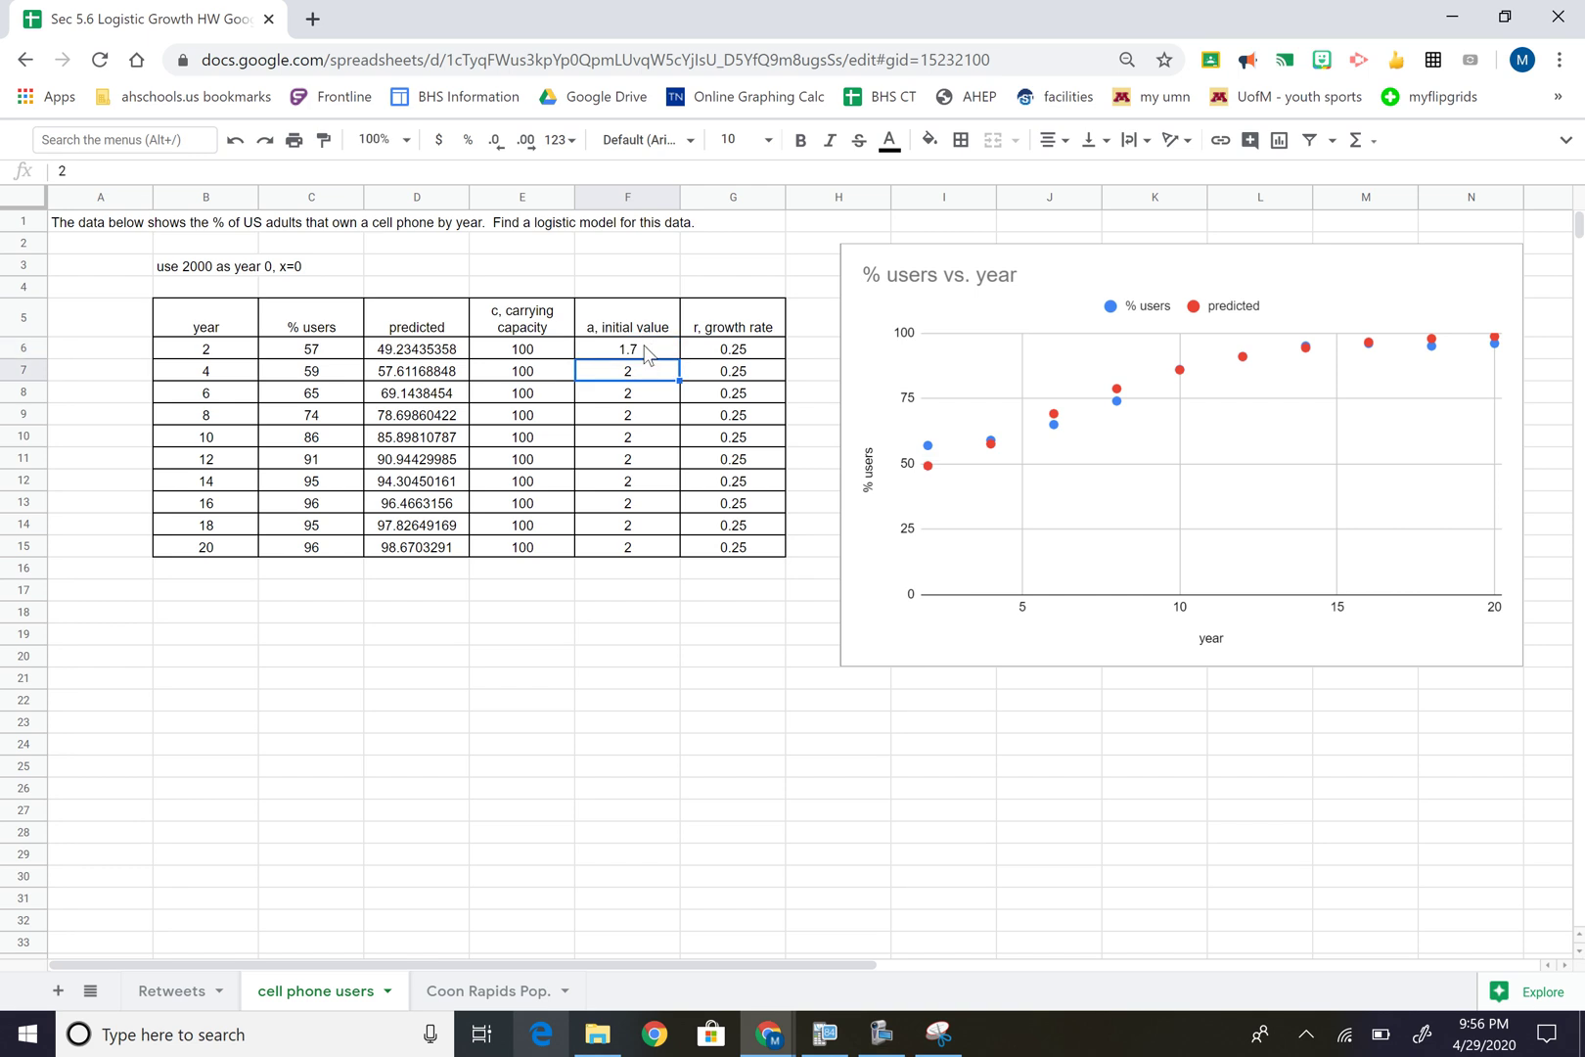
Try 1.5 as the a value in F6 and fill it down through F15
left_click(646, 350)
type("1.5")
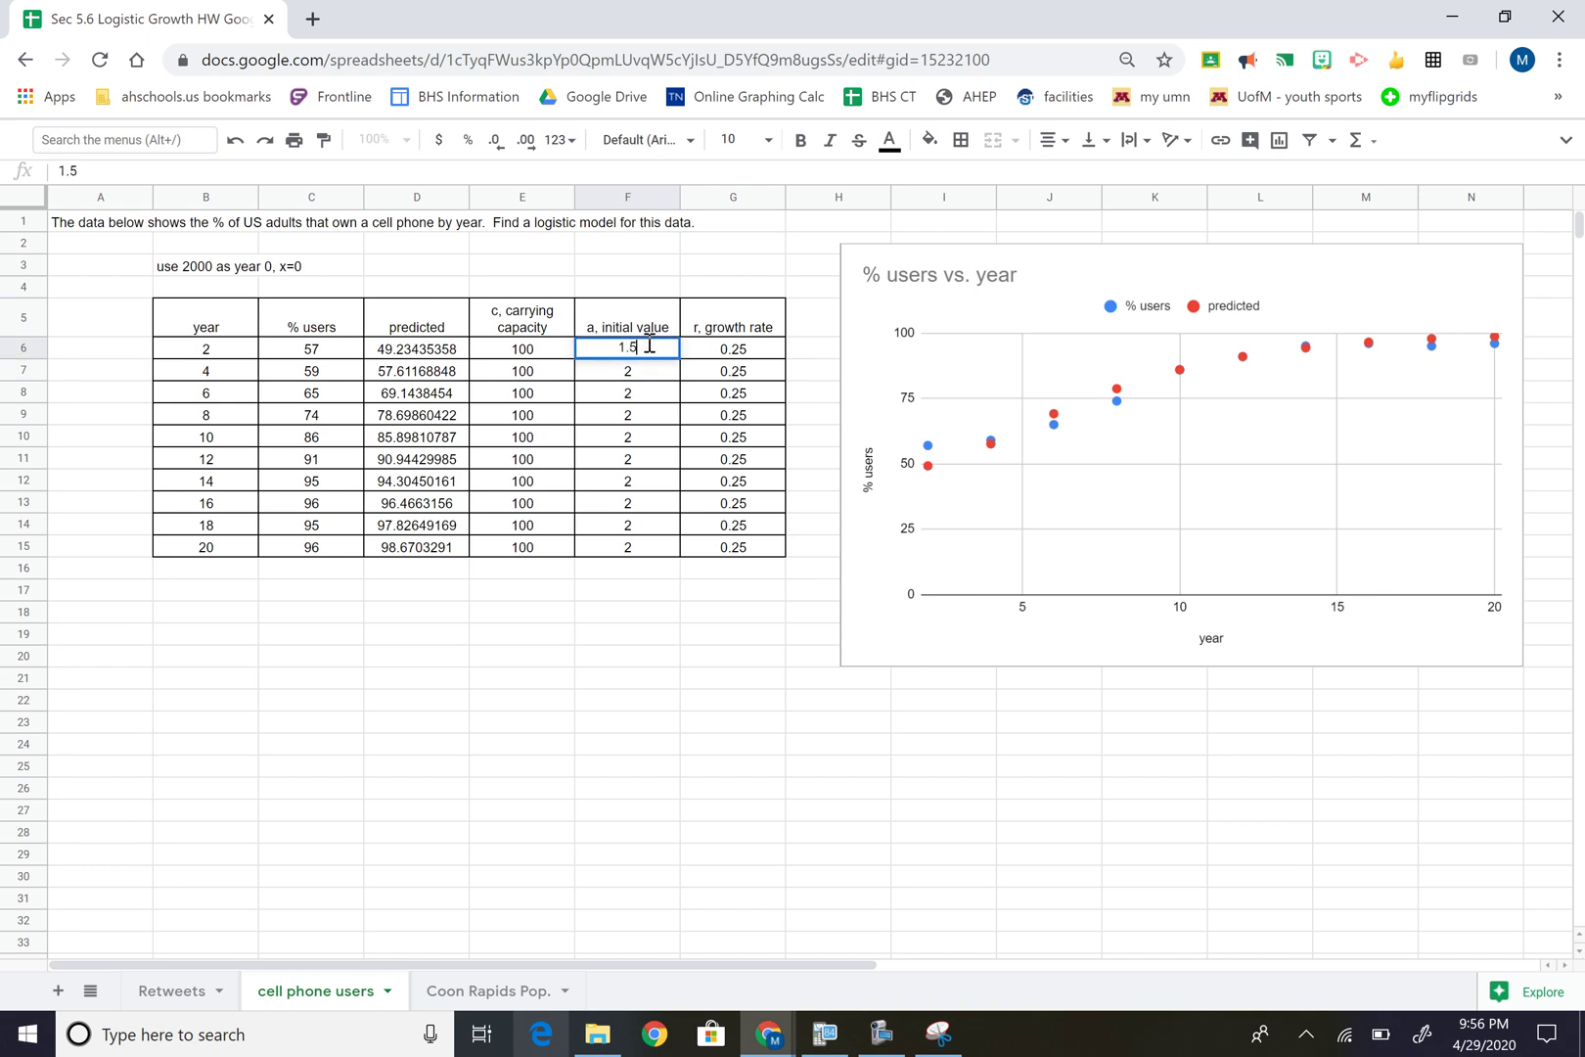
key("Return")
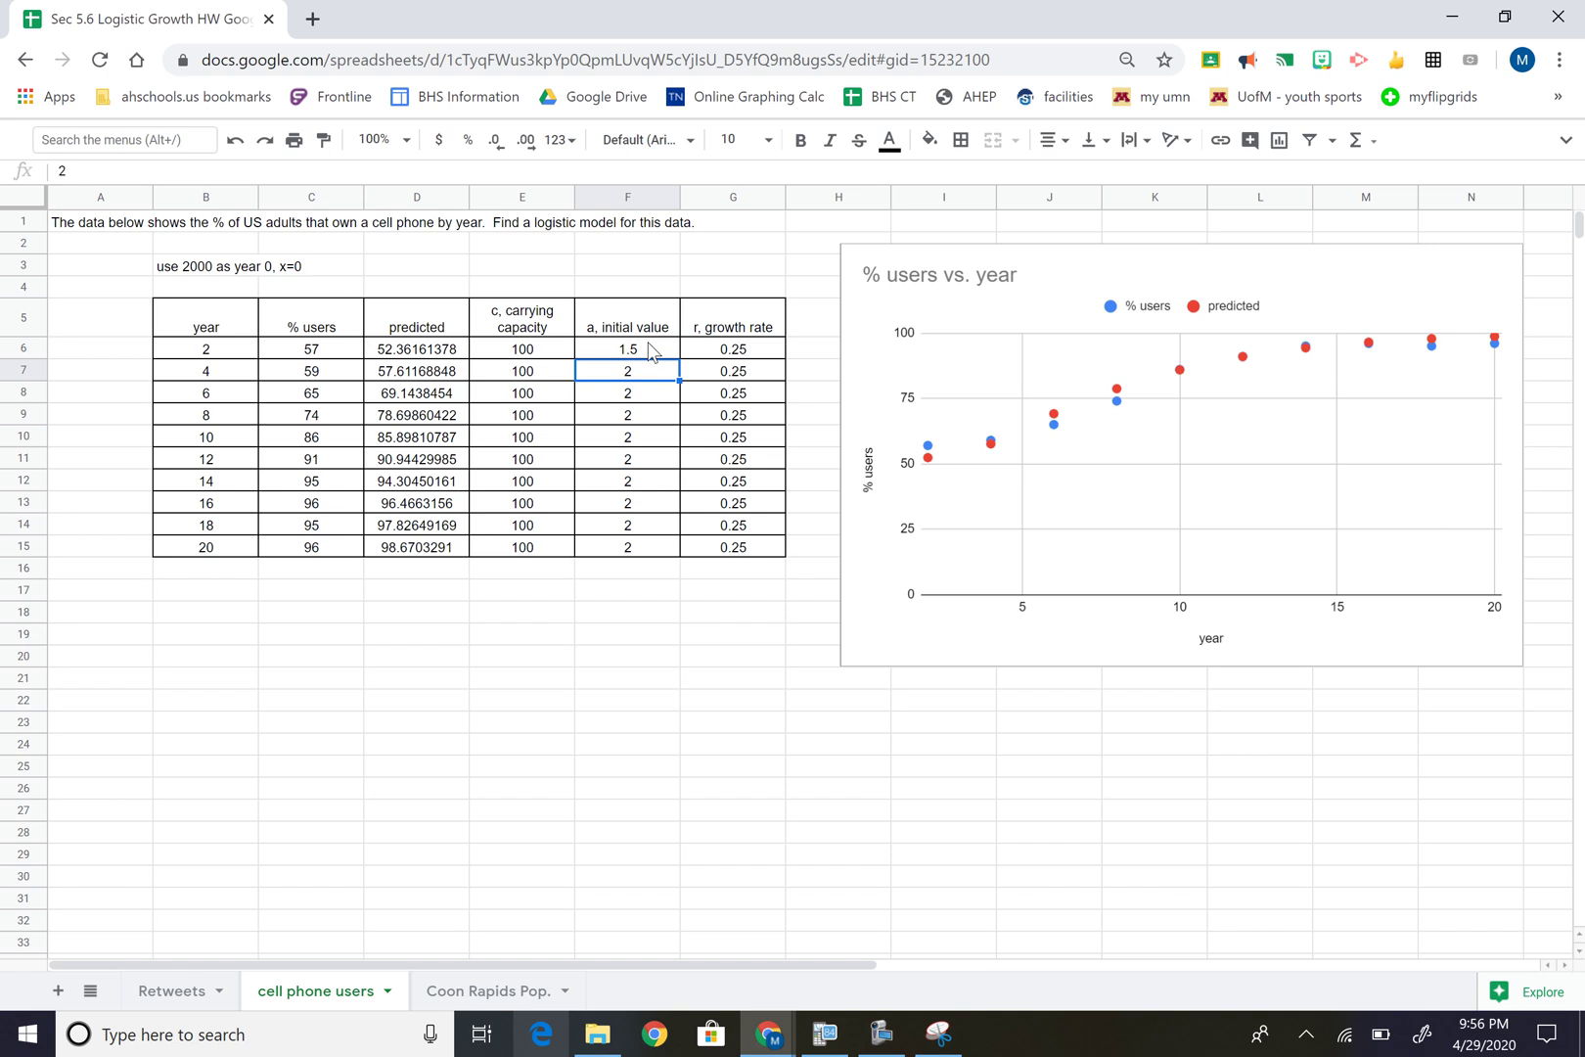
left_click(653, 352)
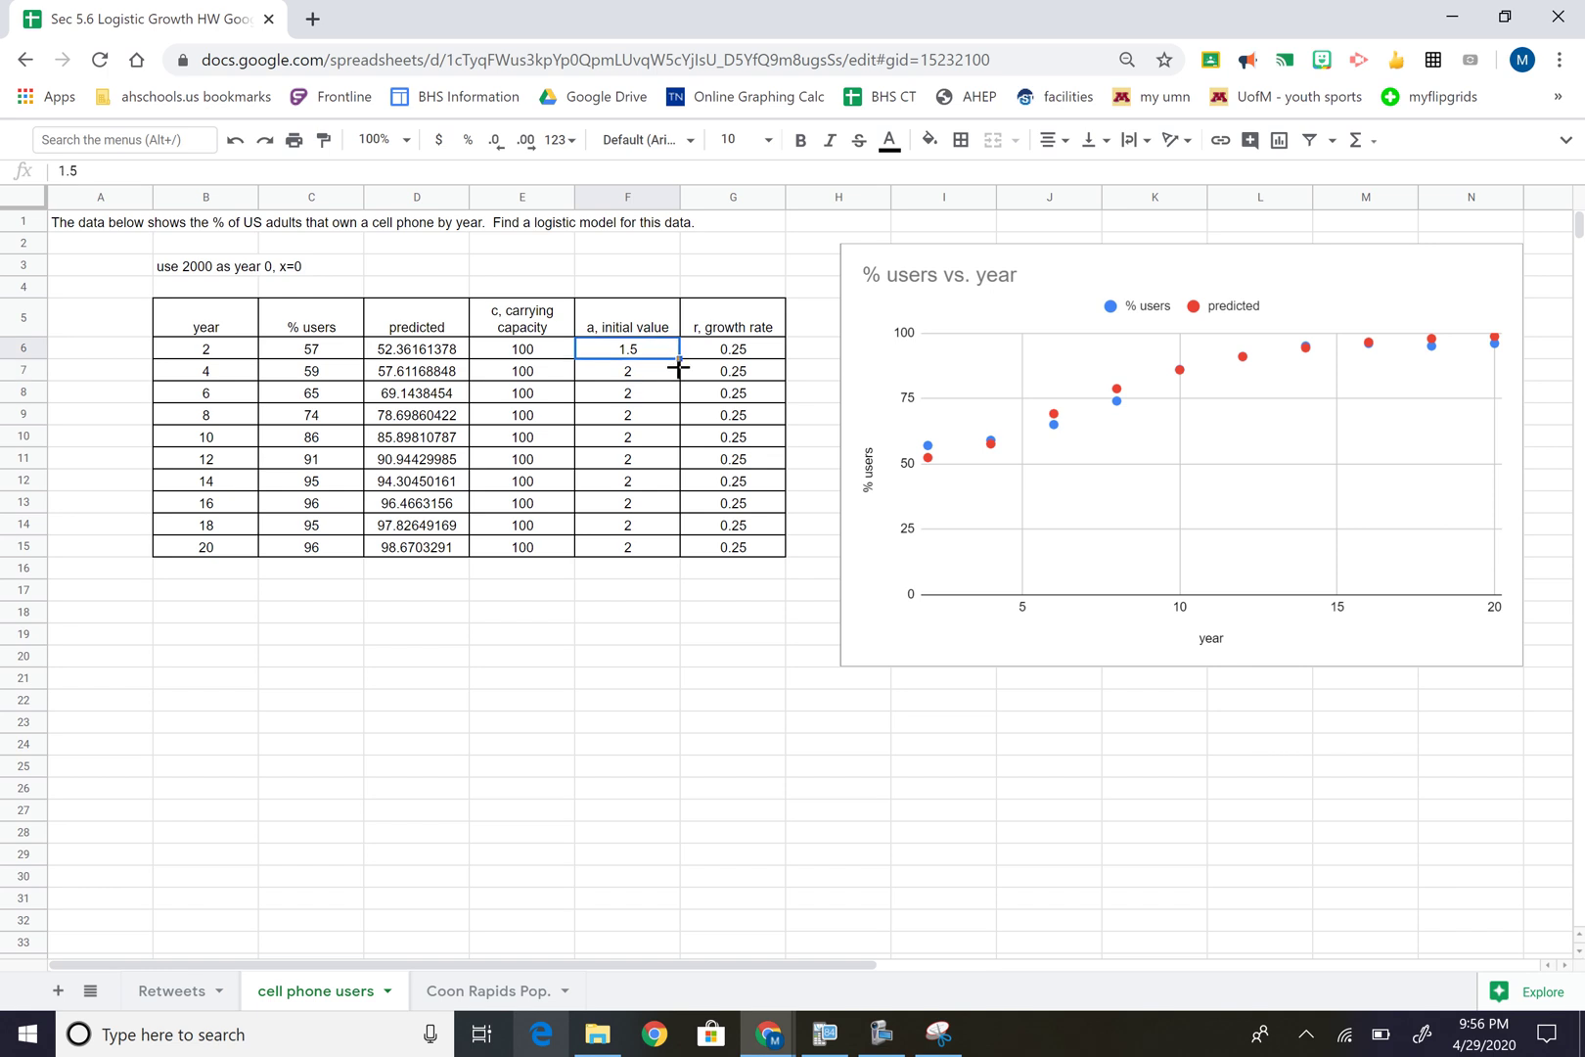
left_click_drag(679, 358, 648, 548)
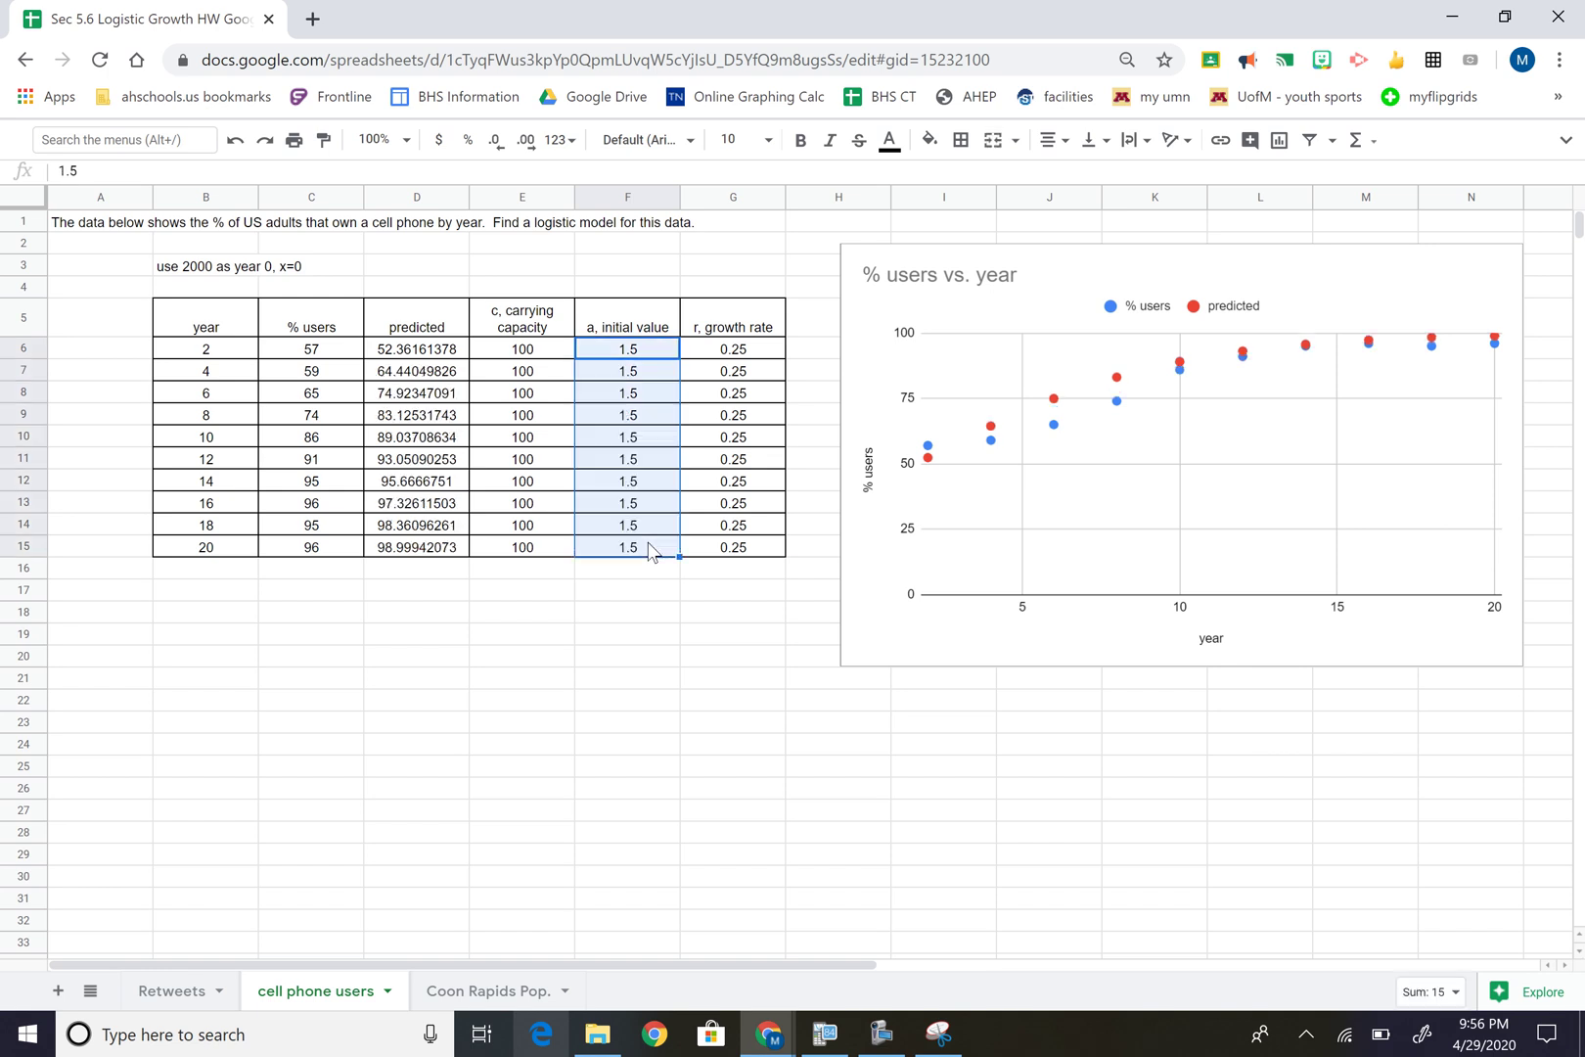
Return the r growth rate in G6 to 0.2 and fill it down through G15
left_click(754, 345)
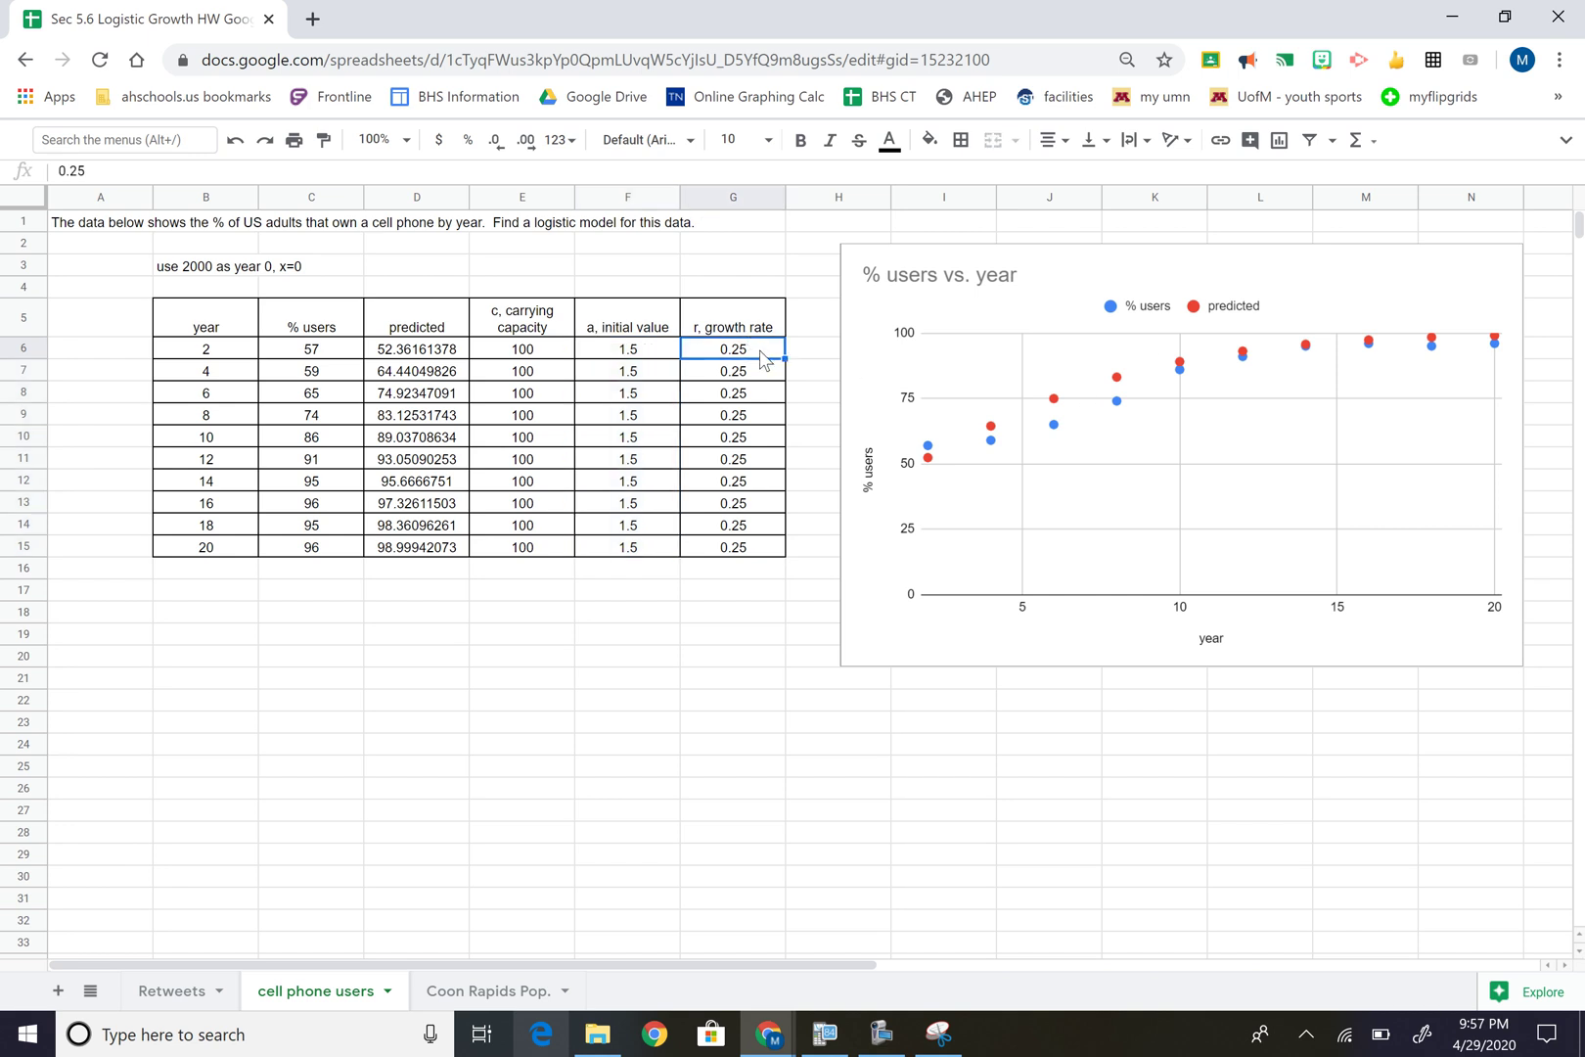
key("BackSpace")
type("0.2")
key("Return")
left_click(760, 349)
left_click_drag(785, 359, 796, 554)
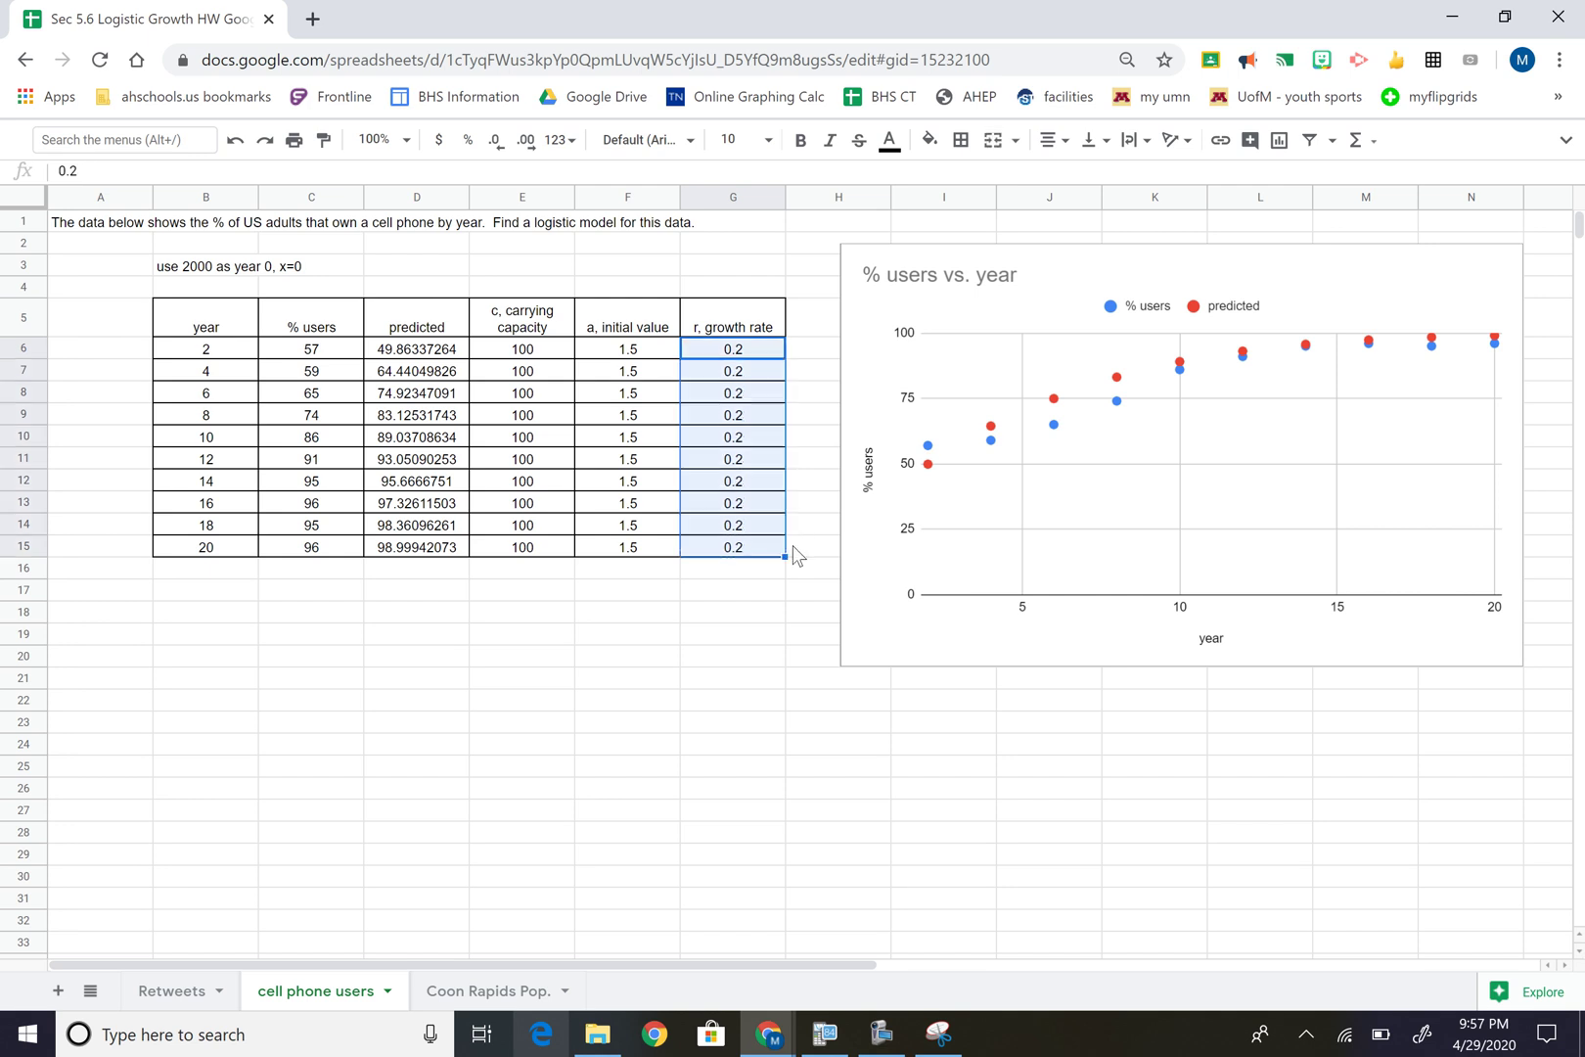
left_click(762, 670)
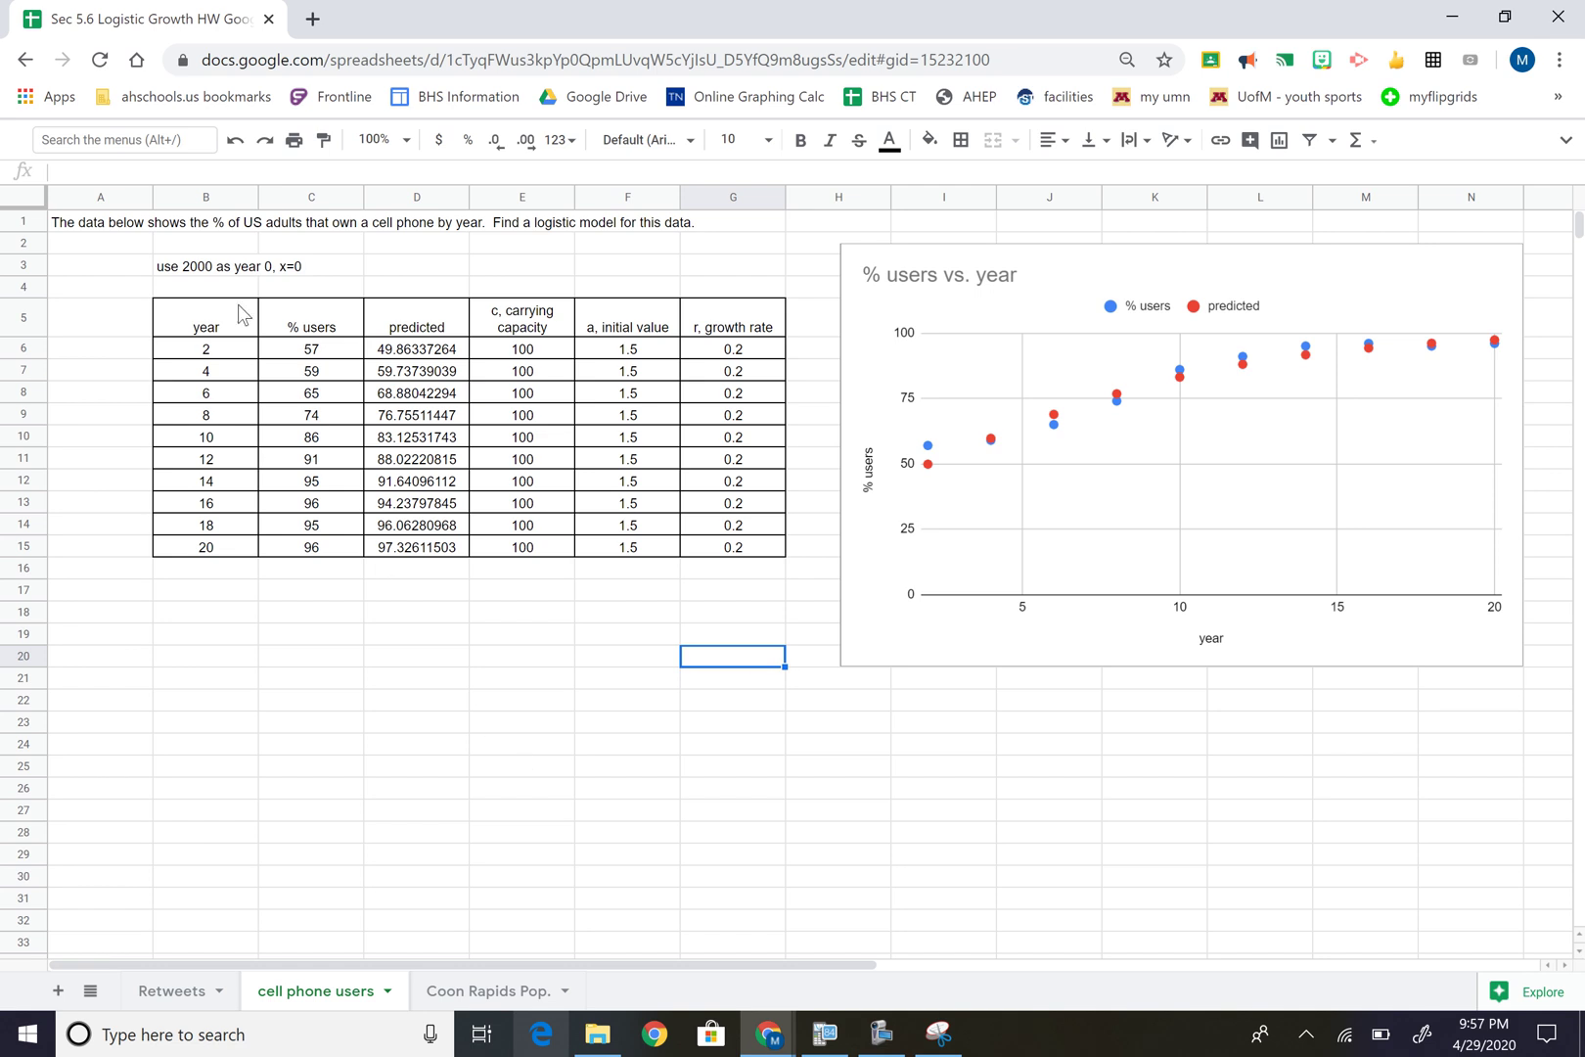
left_click_drag(216, 318, 307, 553)
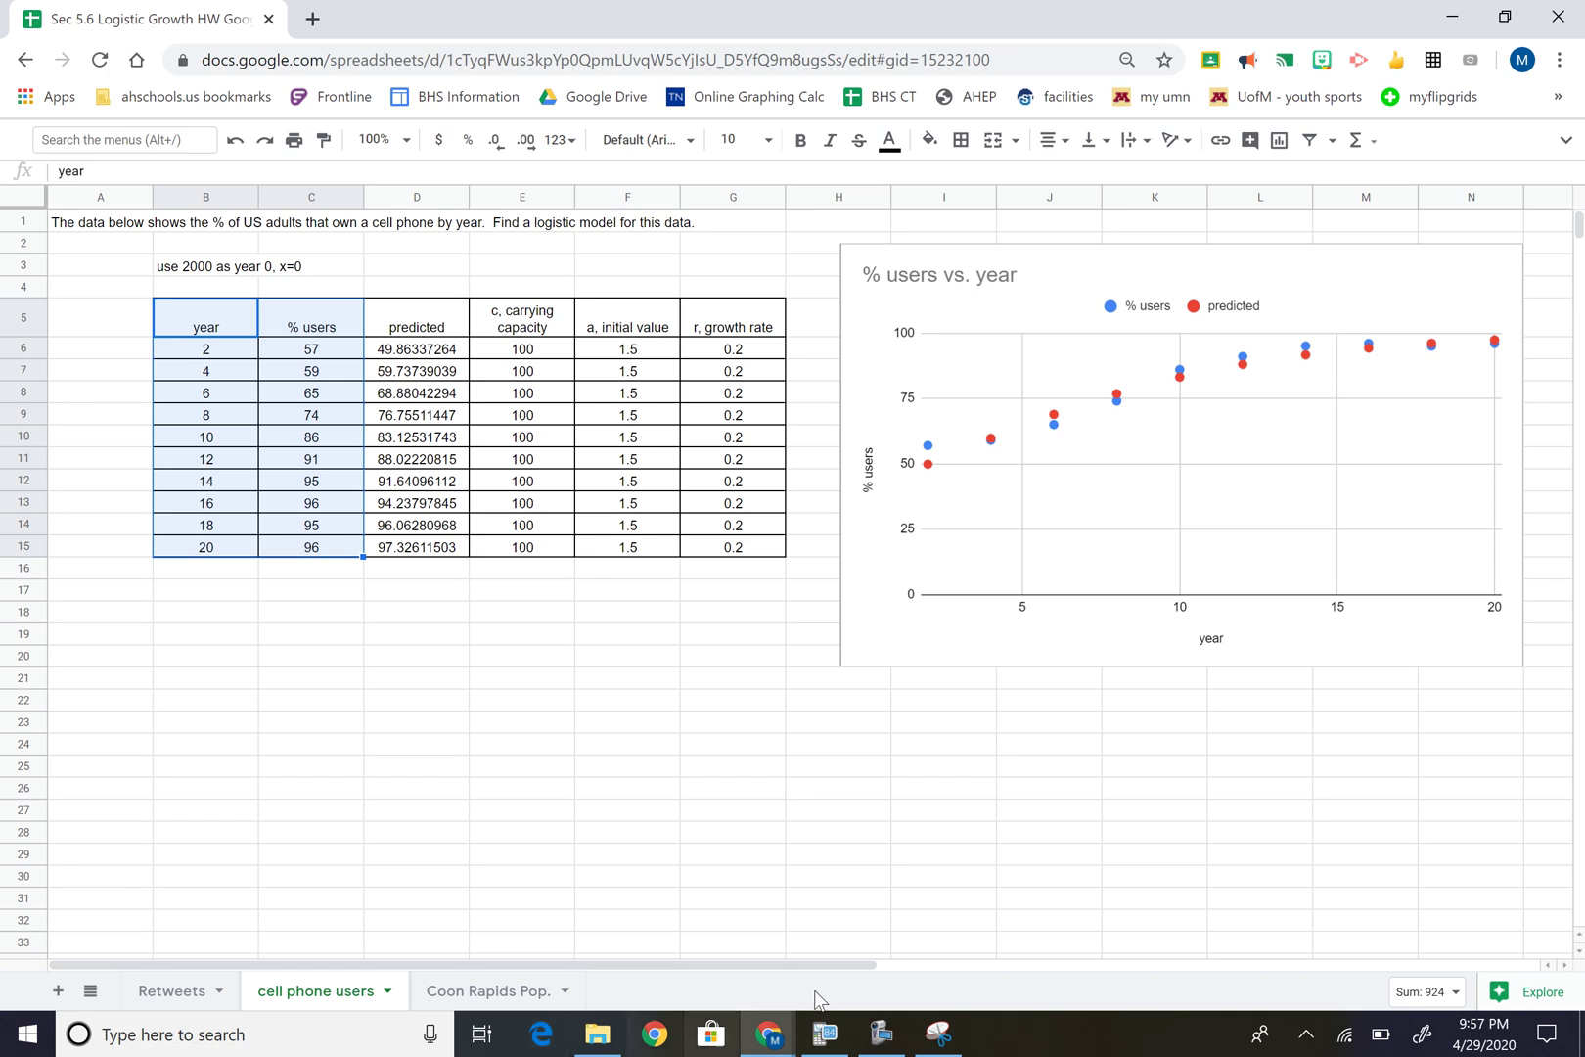
left_click(937, 1034)
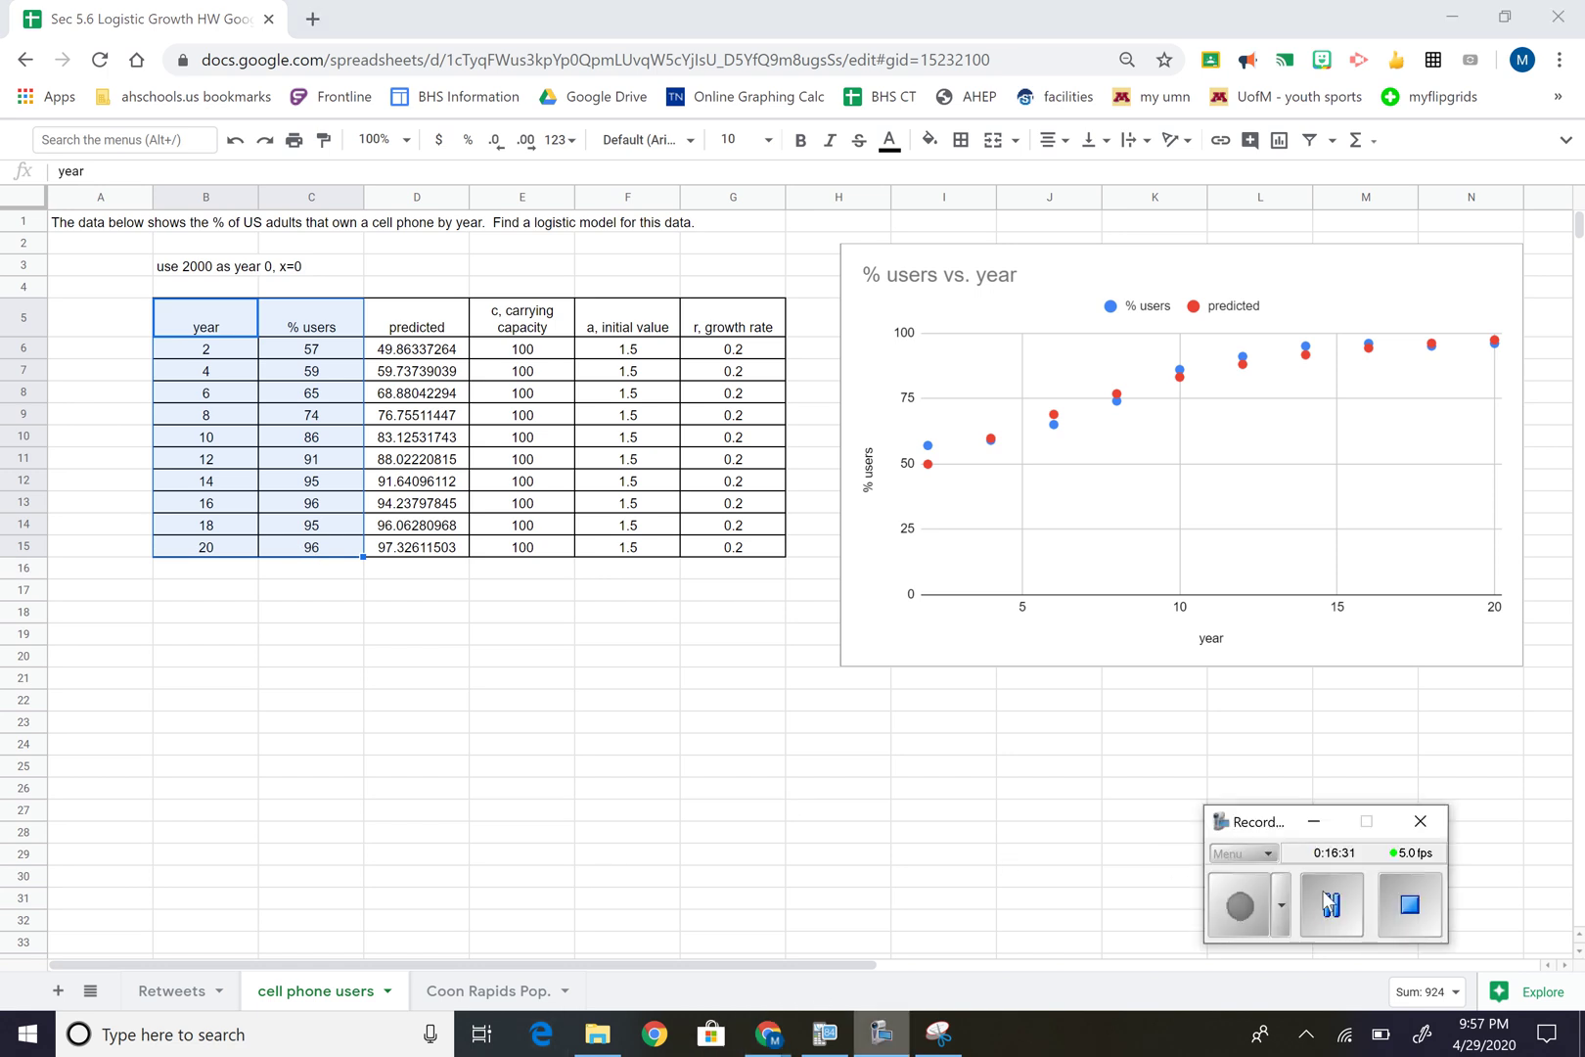
left_click(1330, 905)
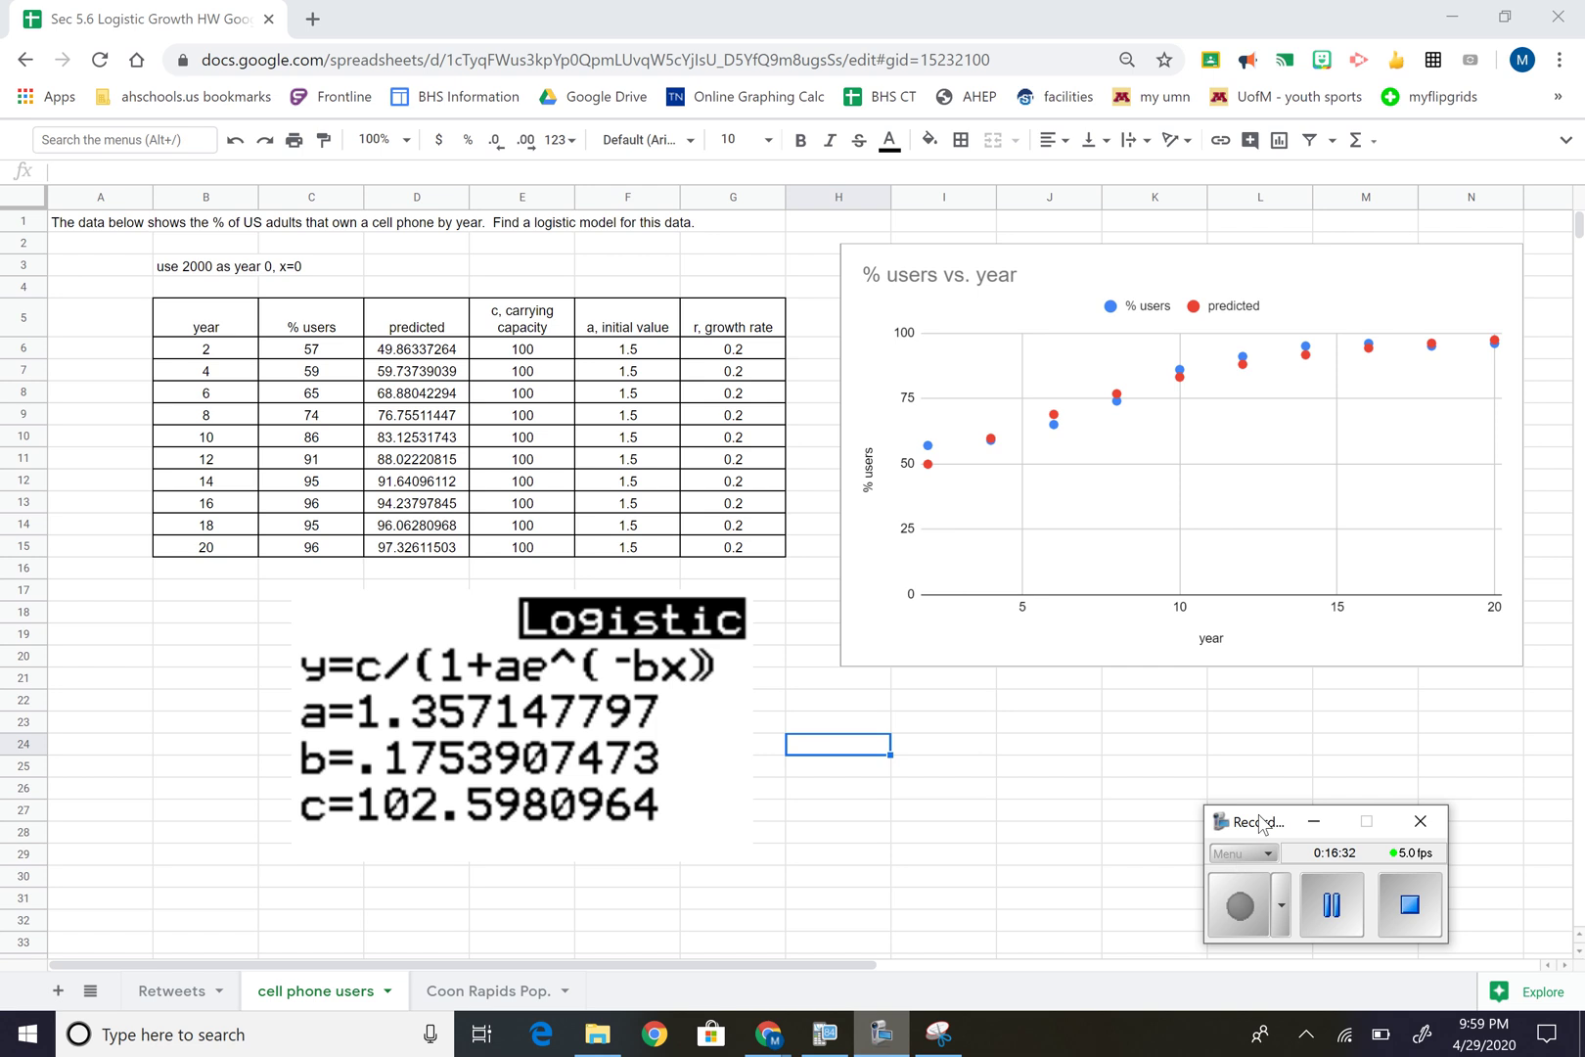
left_click_drag(1261, 822, 990, 718)
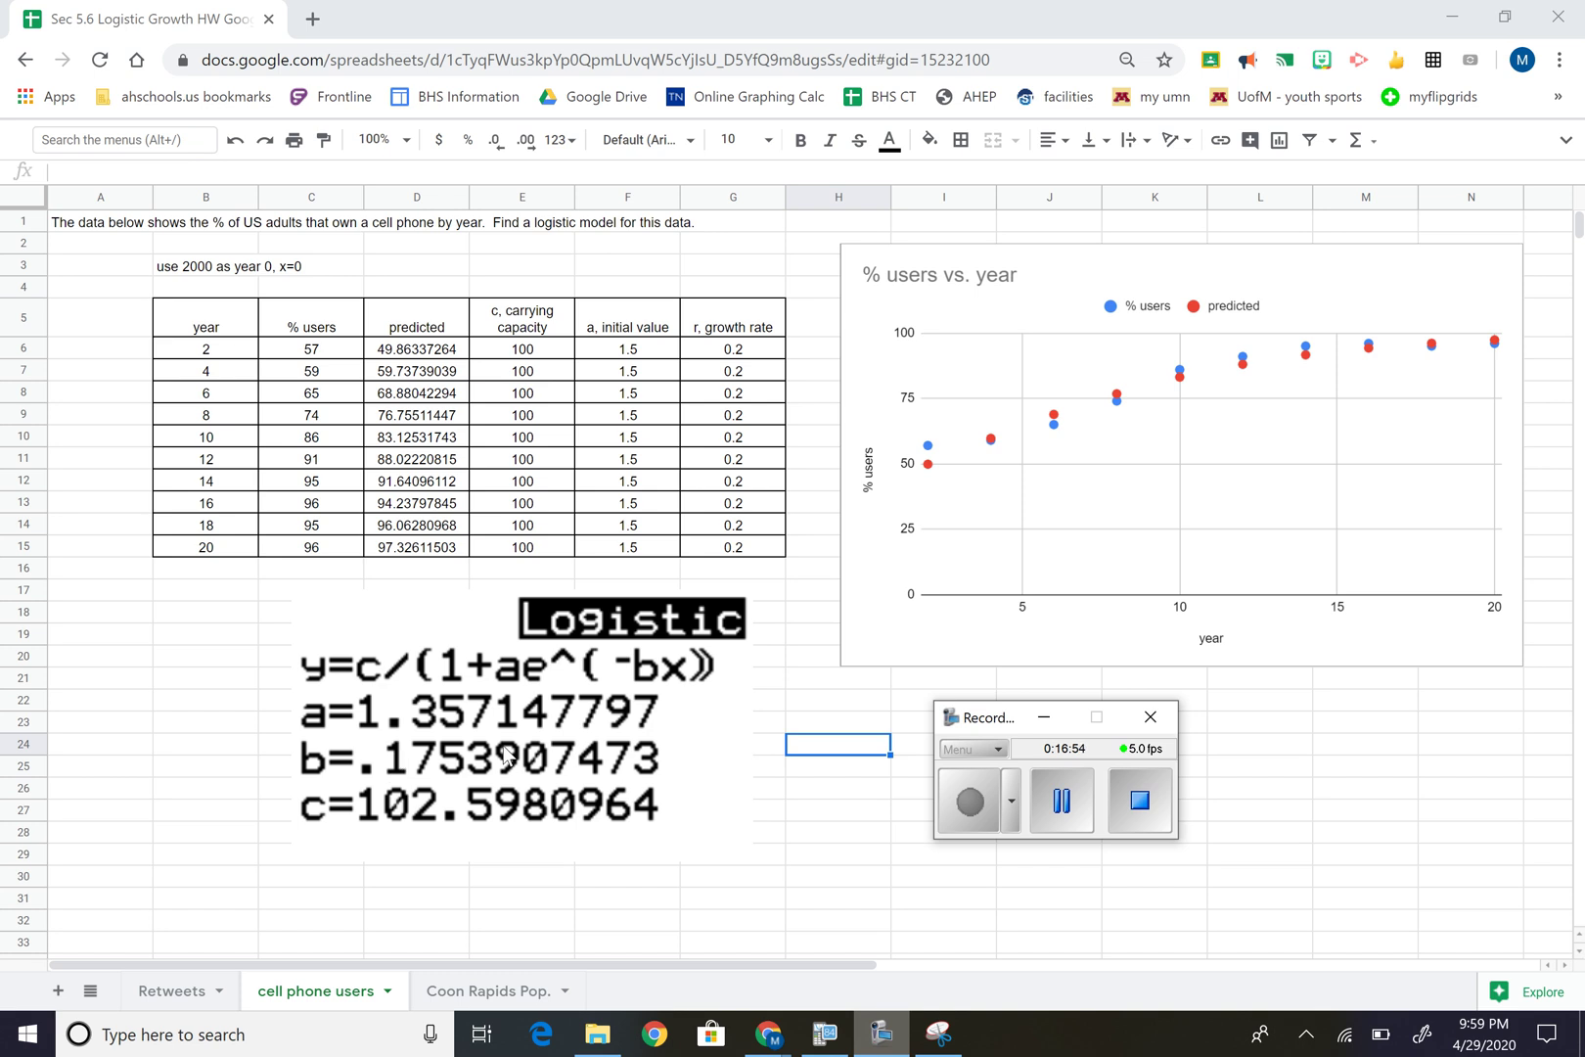
Enter the rounded regression values c 102.6, a 1.36 and r 0.175 in E6:G6 and fill them down through row 15
left_click(550, 356)
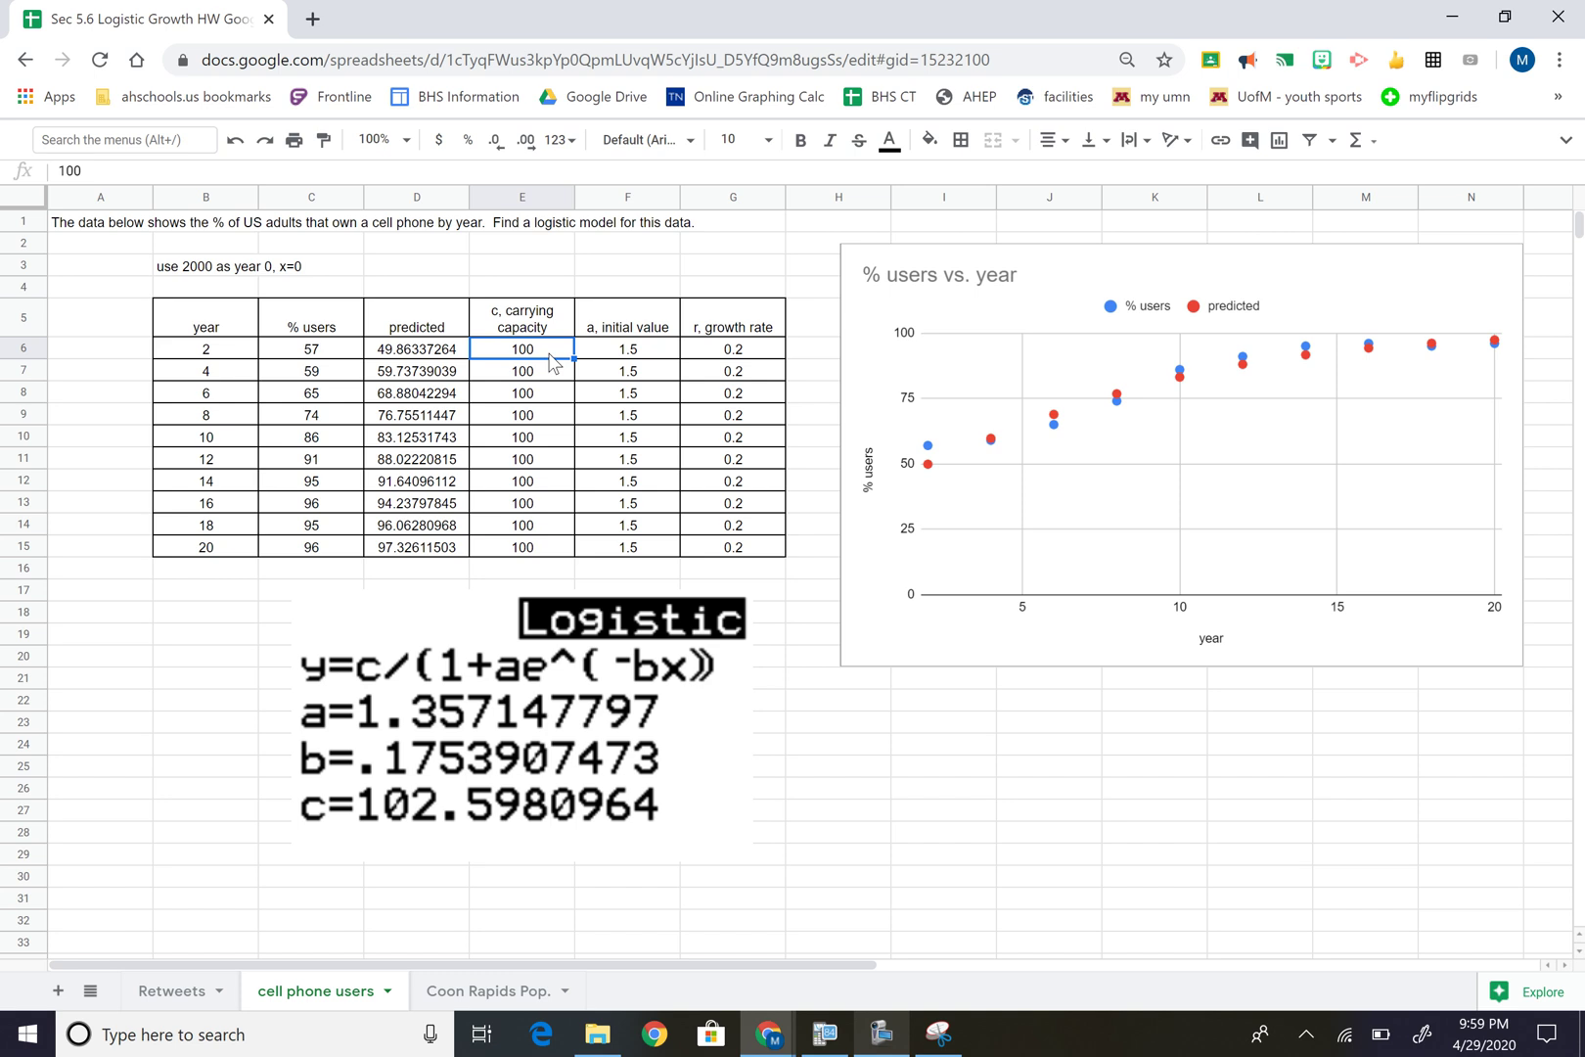
type("102.6")
key("Tab")
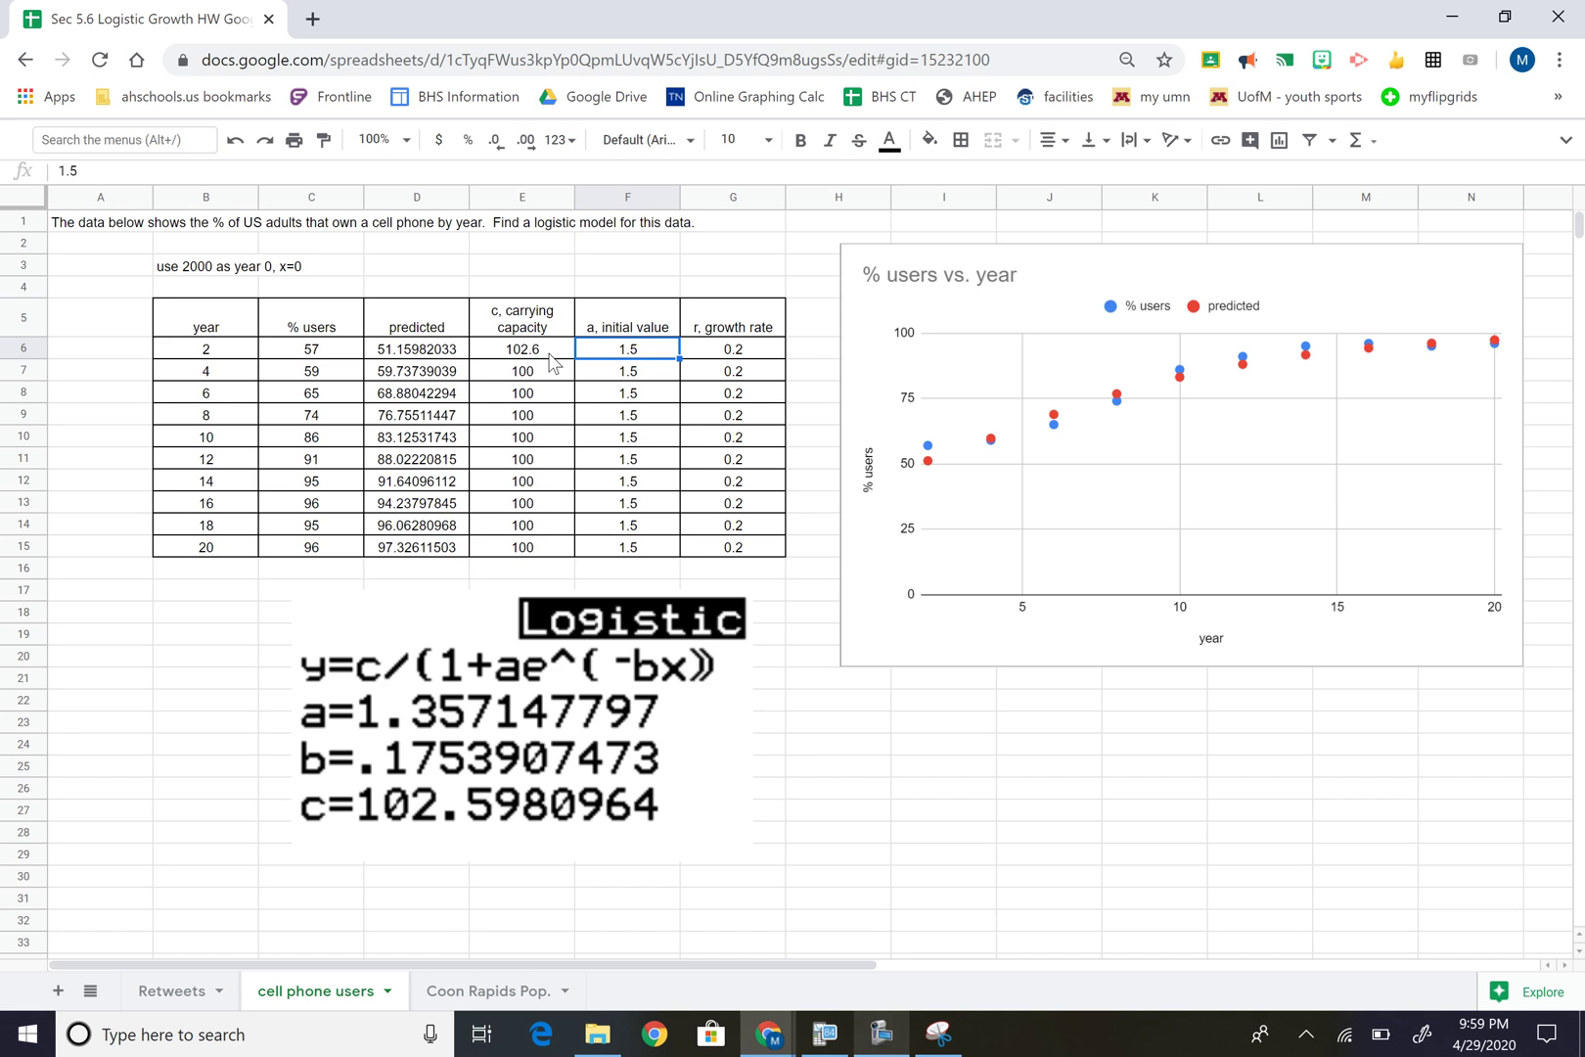
type("1.36")
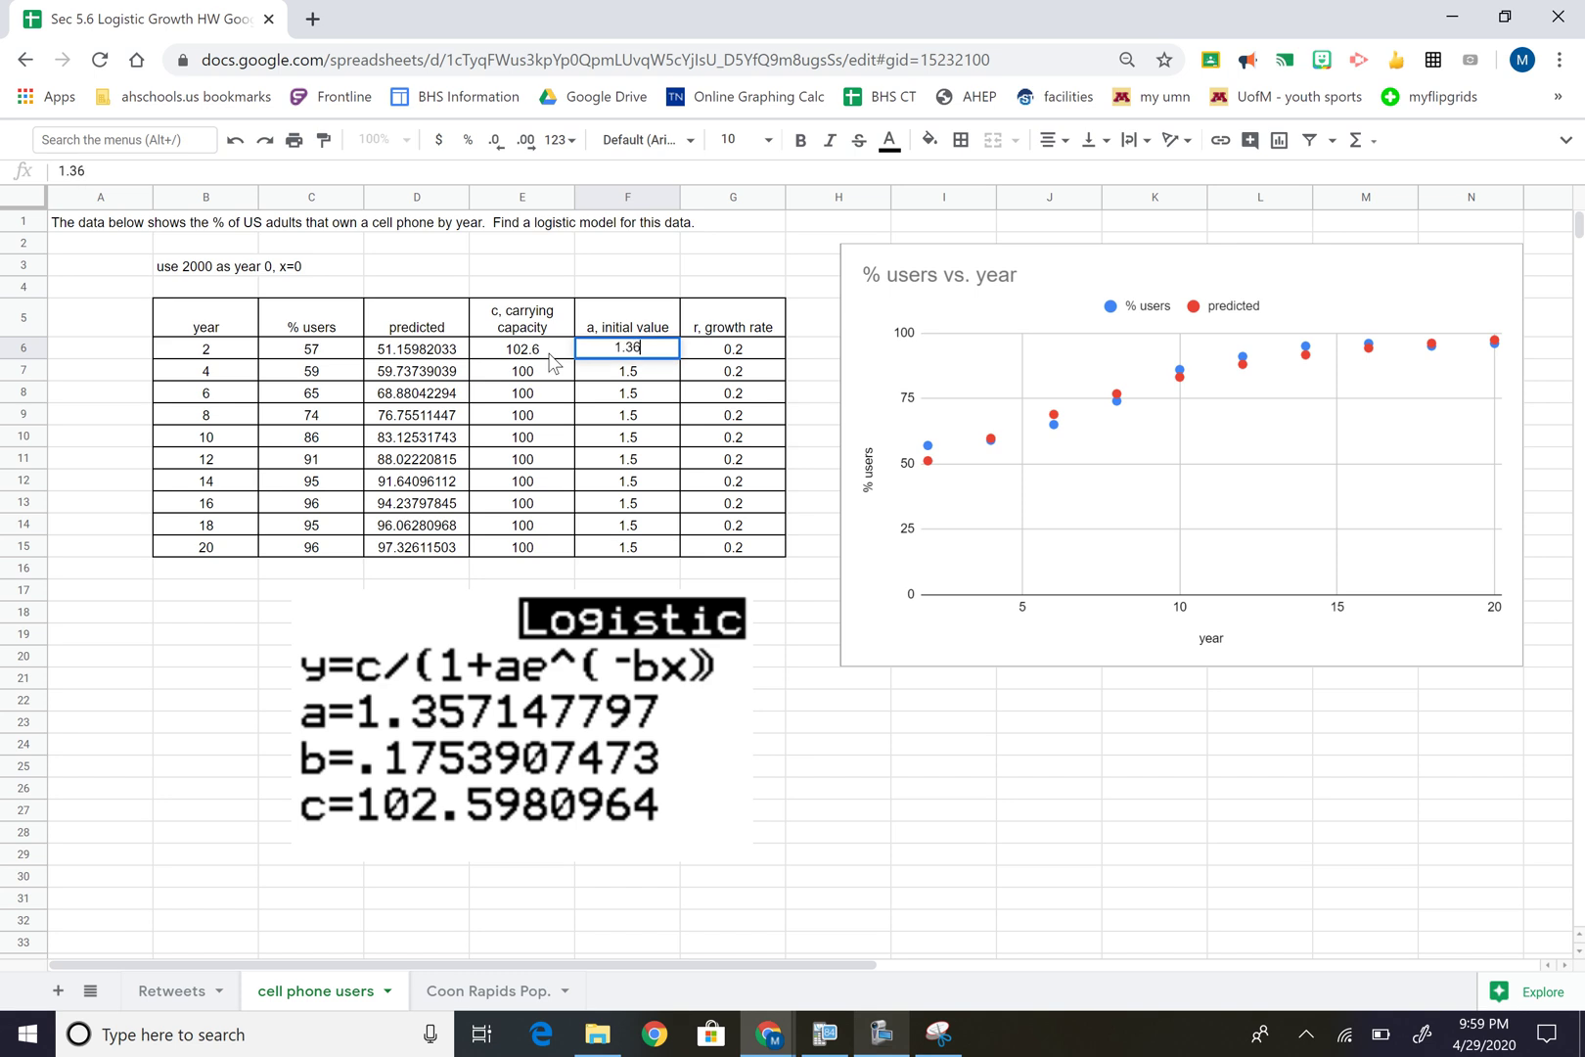
key("Tab")
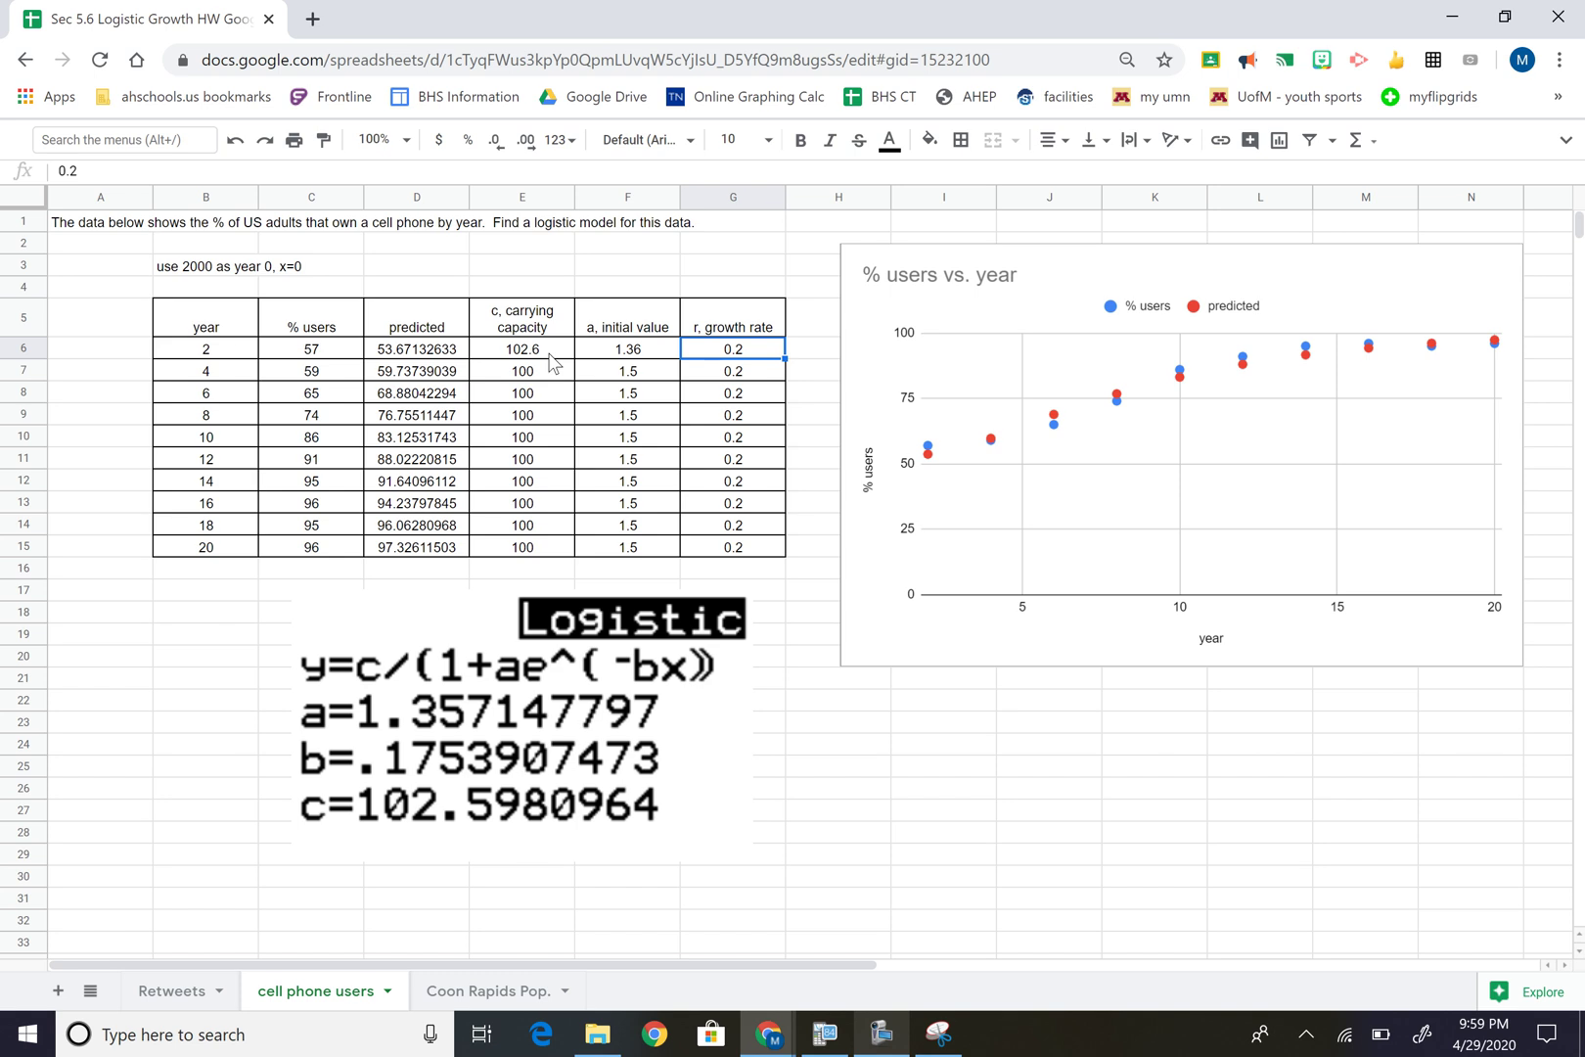
type(".17")
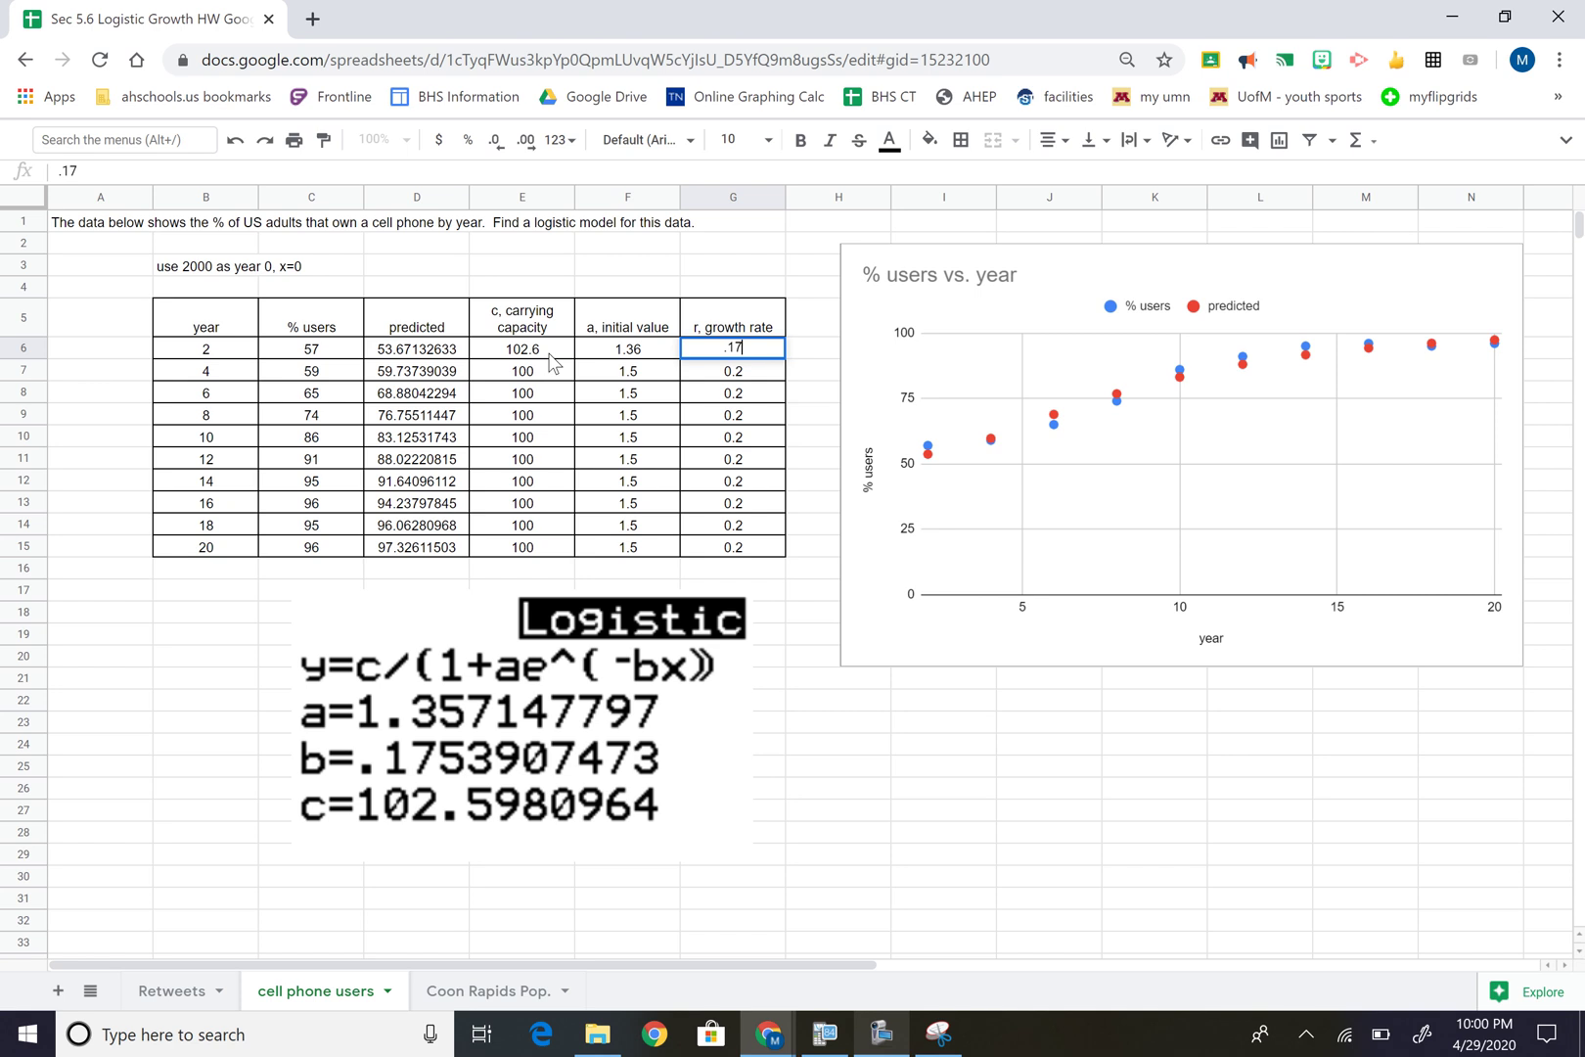
type("5")
left_click(550, 352)
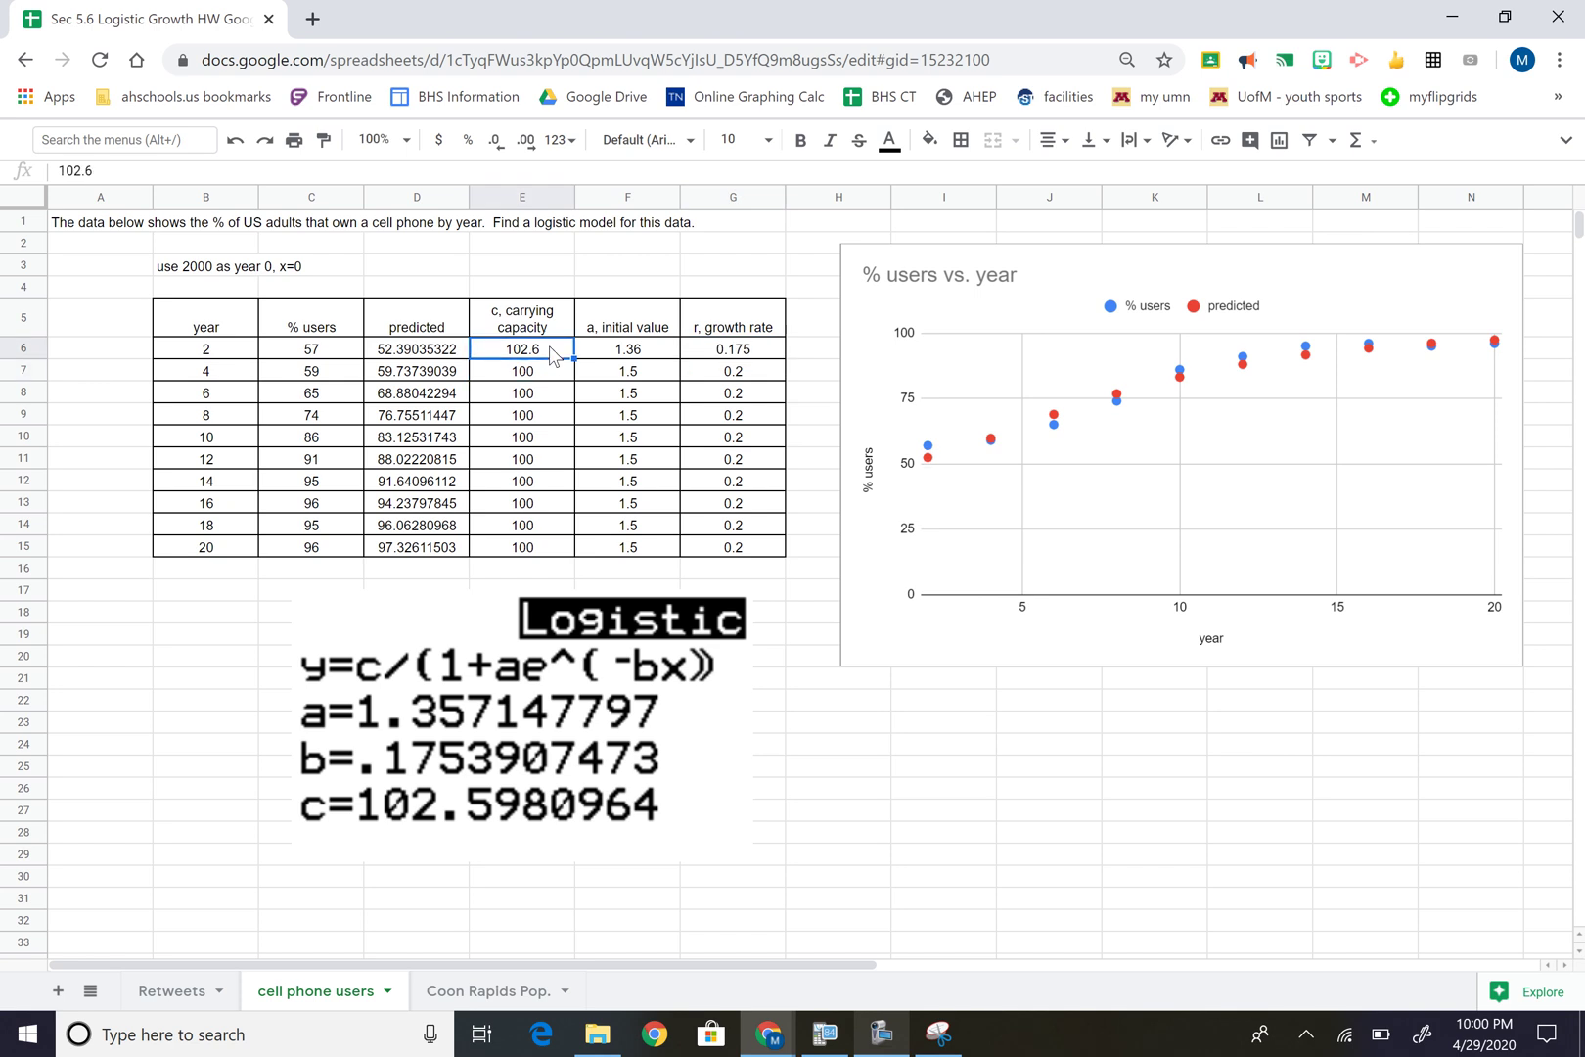
left_click_drag(550, 352, 774, 544)
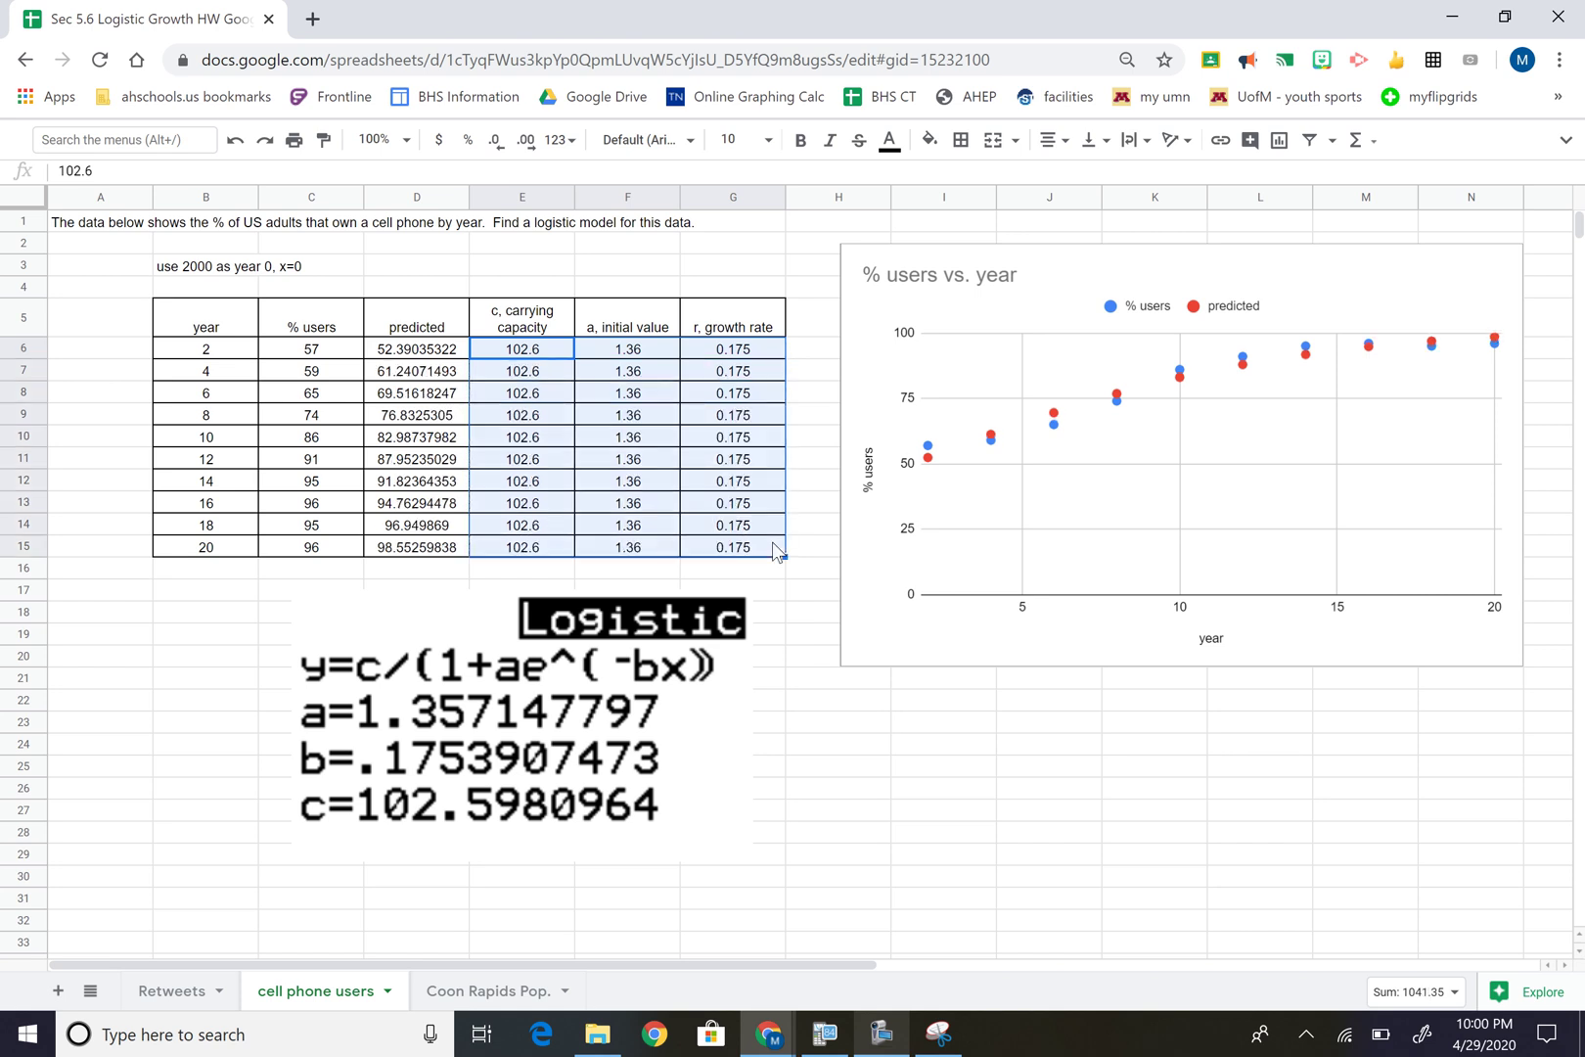
On the Coon Rapids Pop. sheet, insert a scatter chart of Year and Population from B3:C11 and place it beside the table
left_click(478, 991)
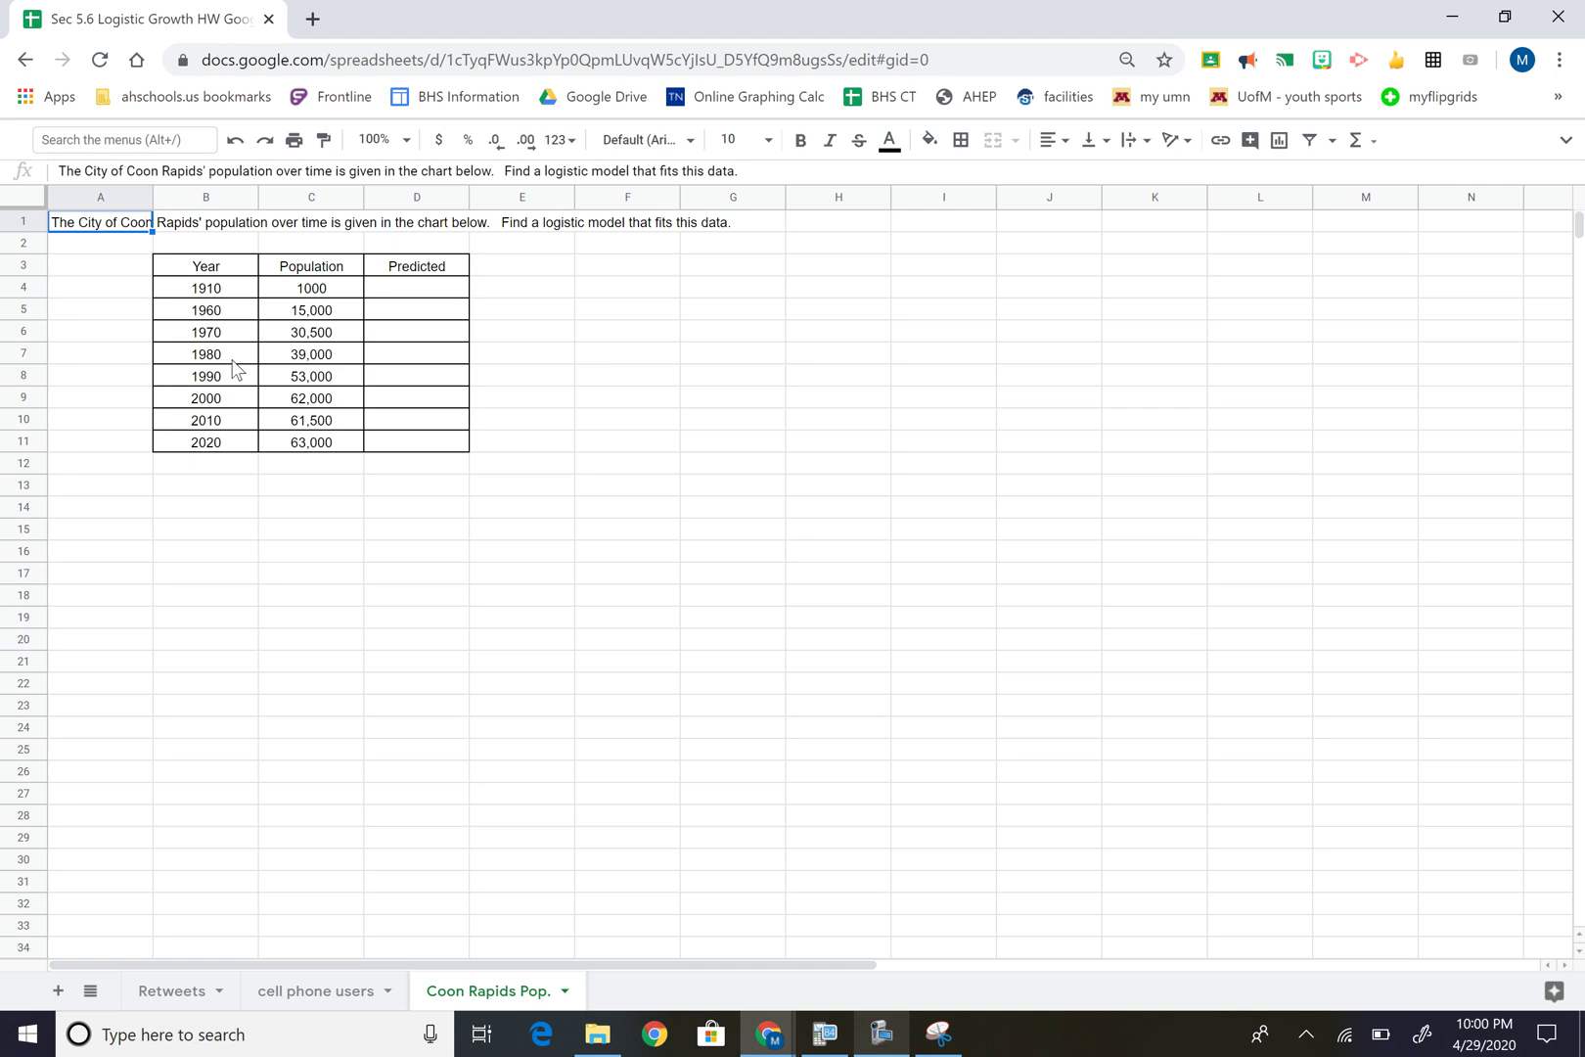
left_click_drag(208, 266, 335, 449)
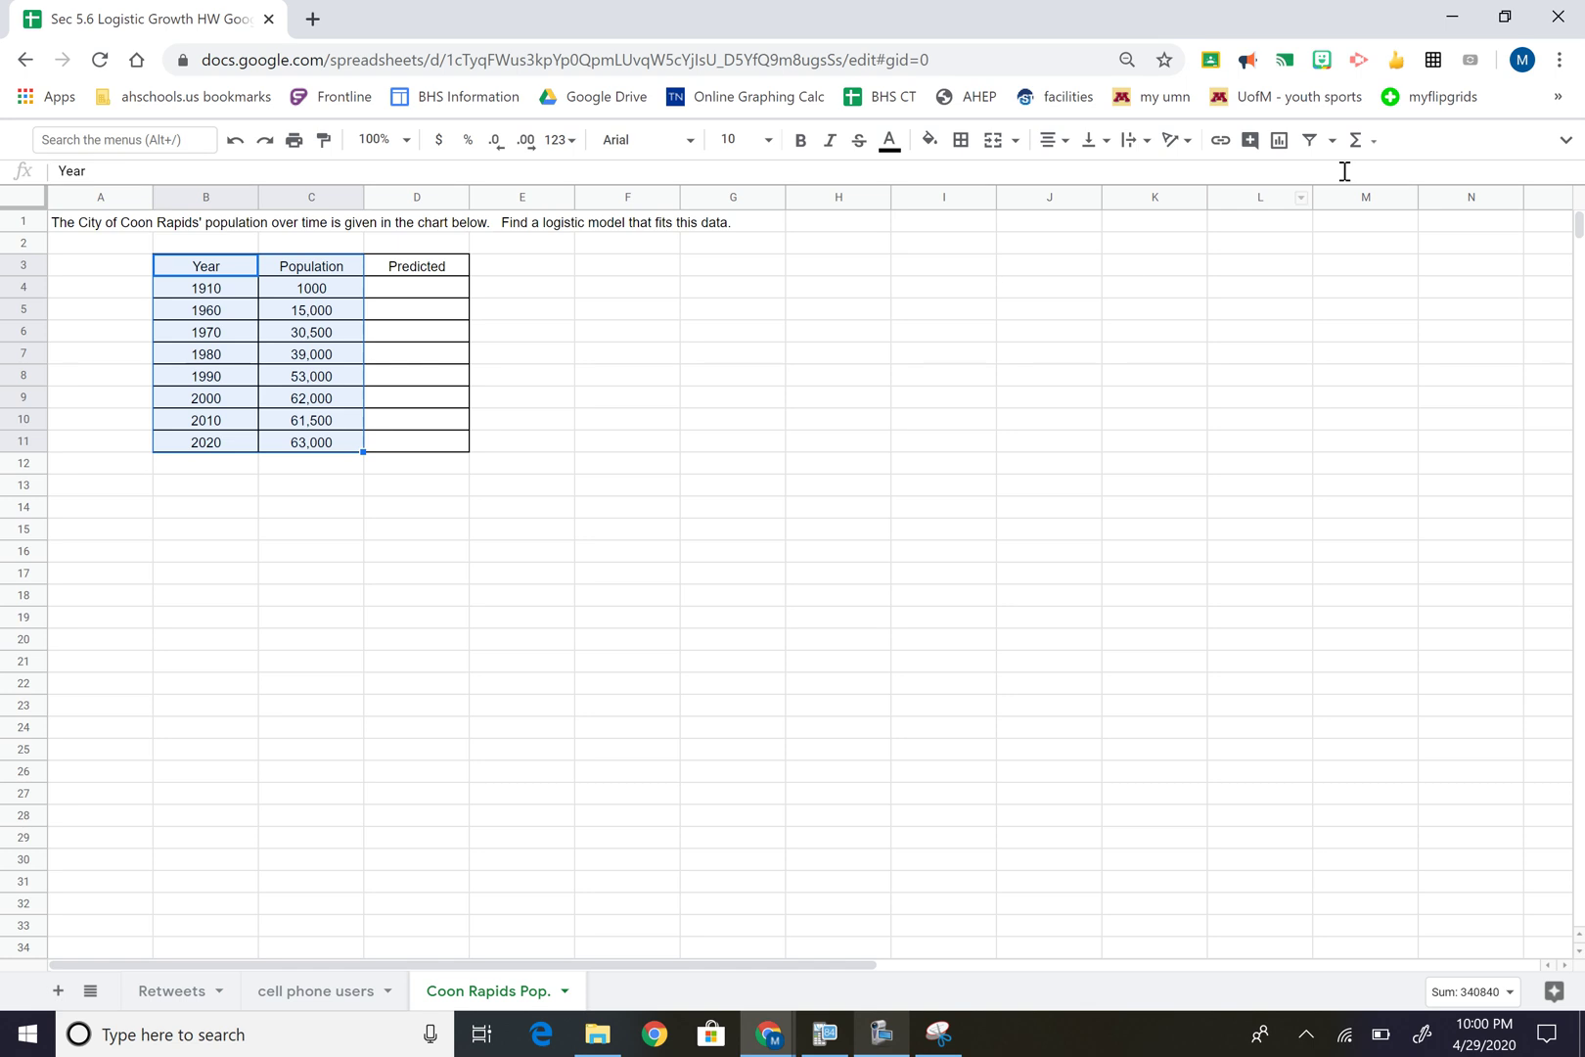
left_click(1282, 147)
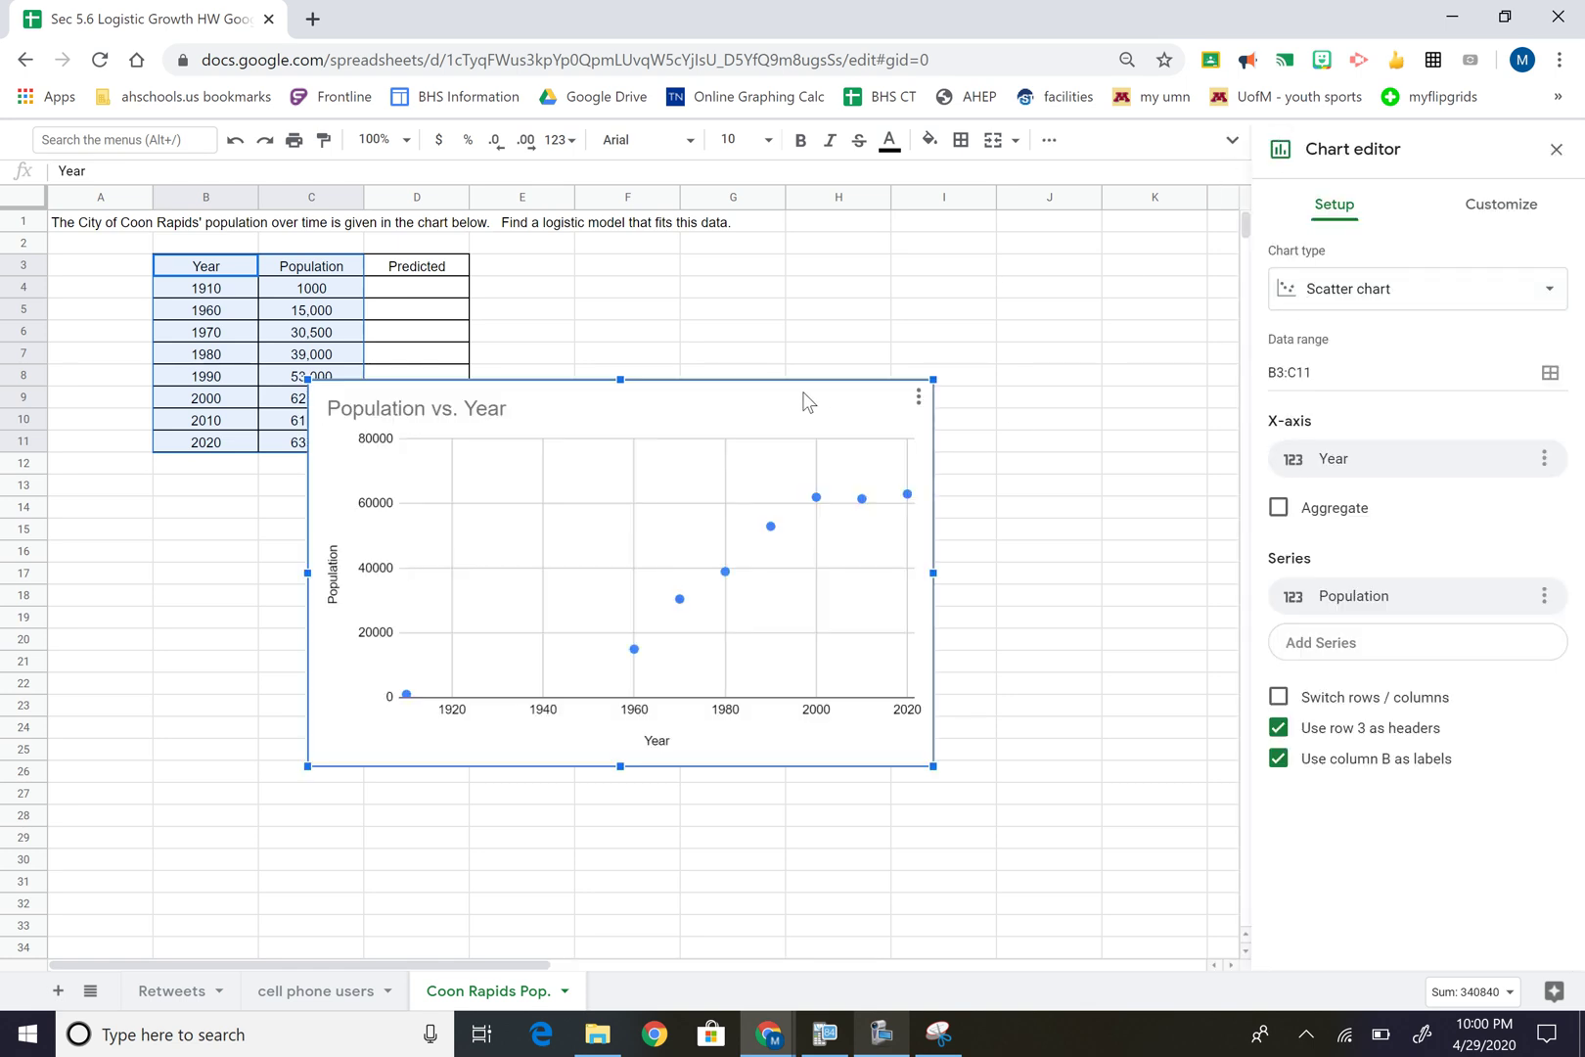
left_click_drag(893, 396, 1039, 267)
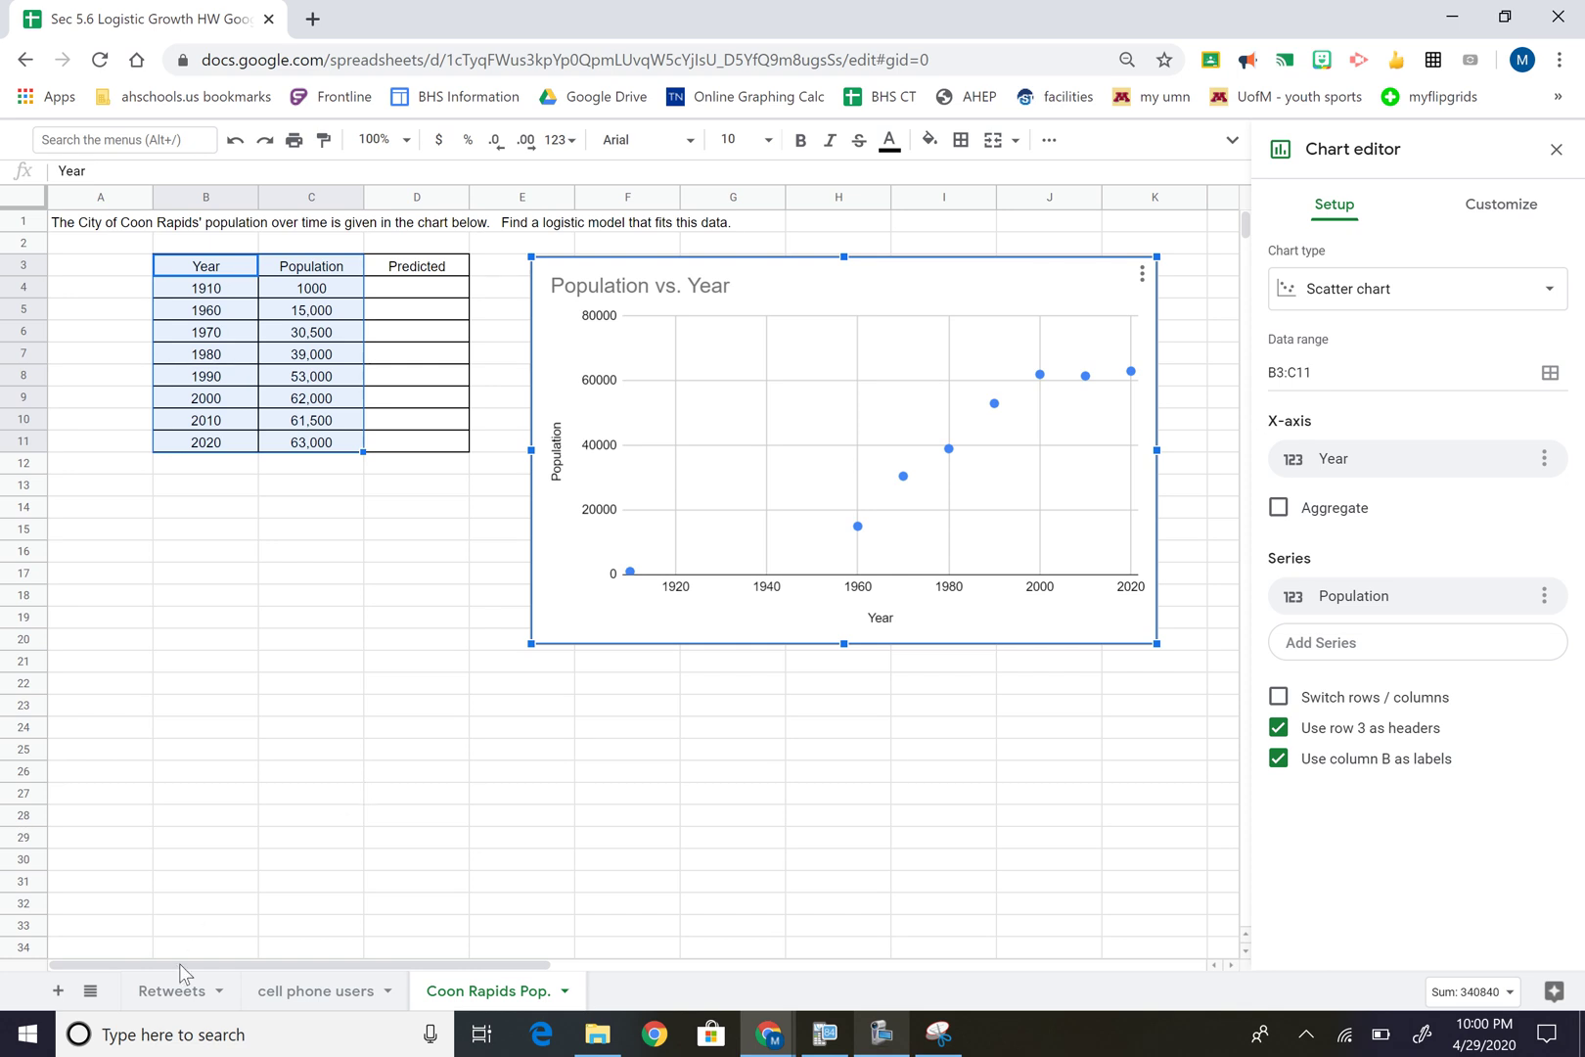
Review the models and charts on the Retweets and cell phone users sheets and return to the Coon Rapids Pop. sheet
left_click(177, 990)
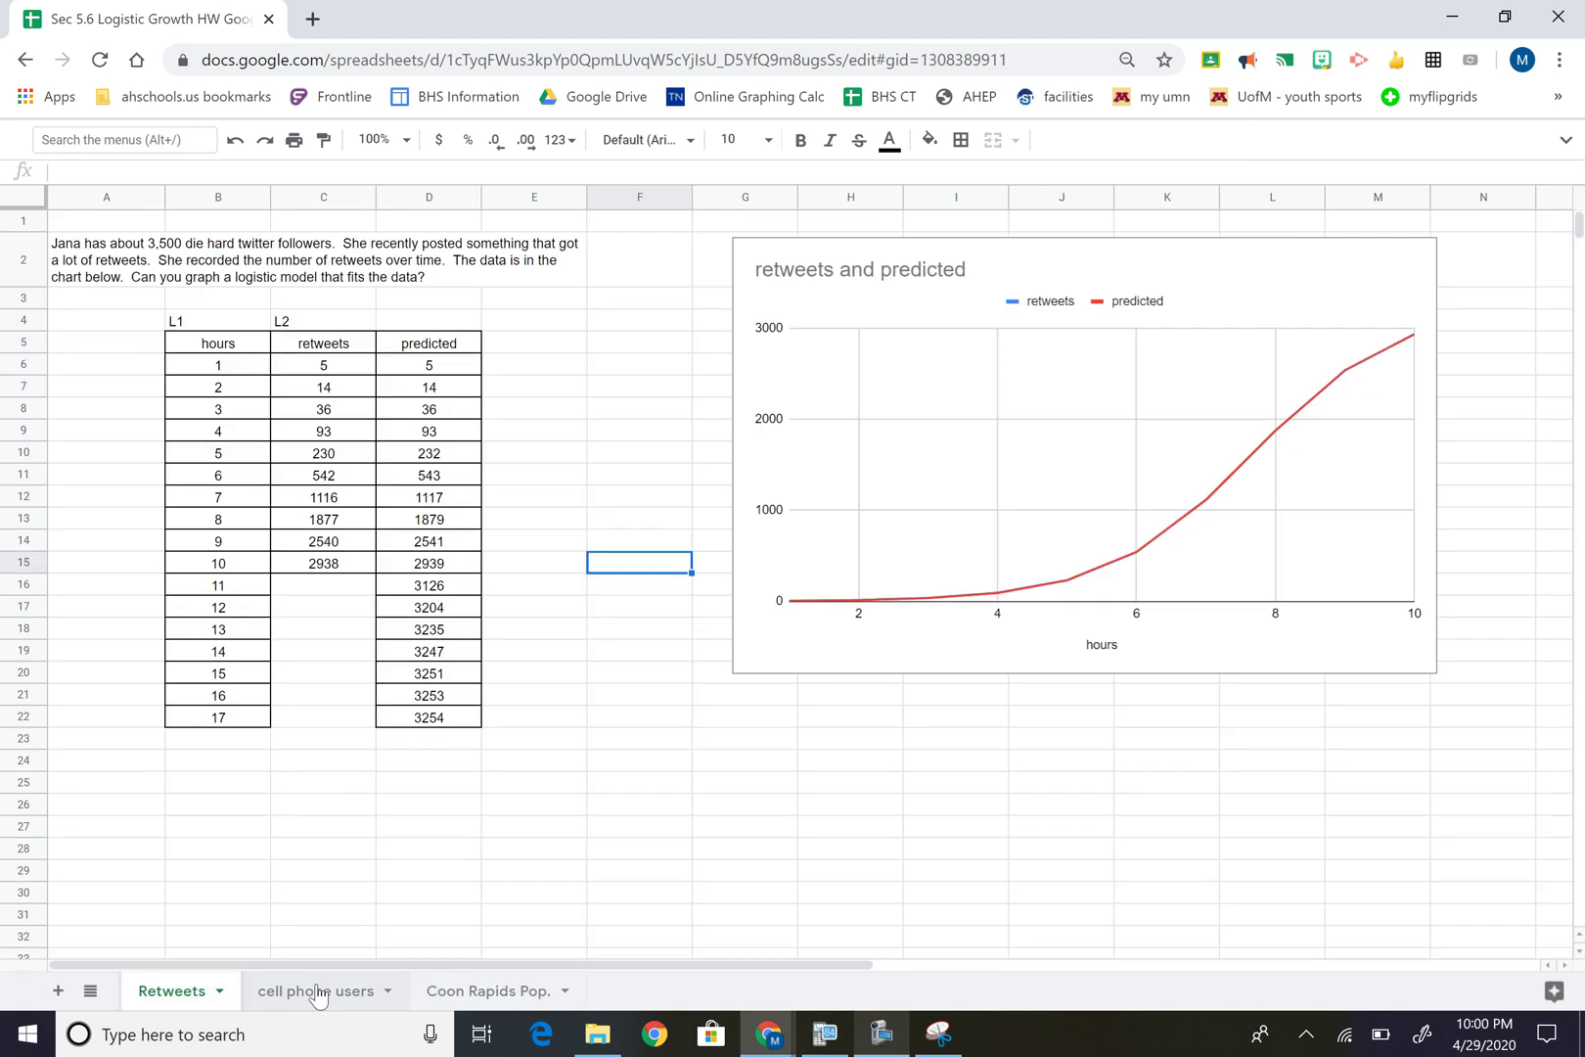
left_click(318, 992)
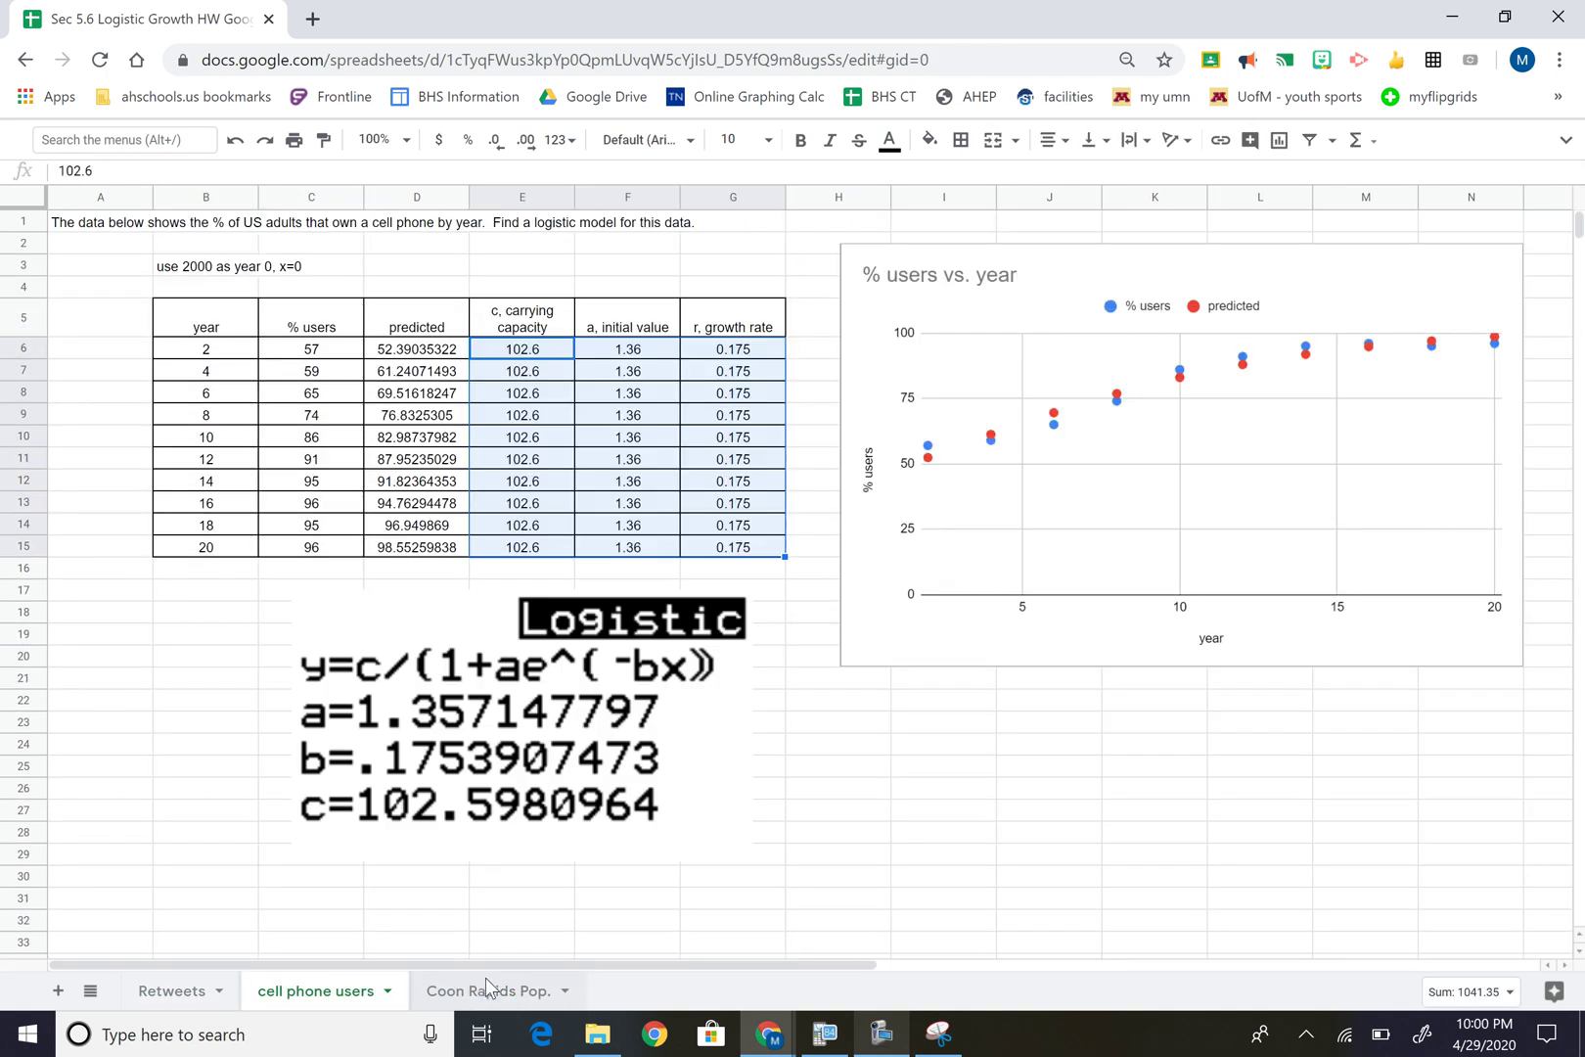
left_click(489, 991)
left_click(184, 998)
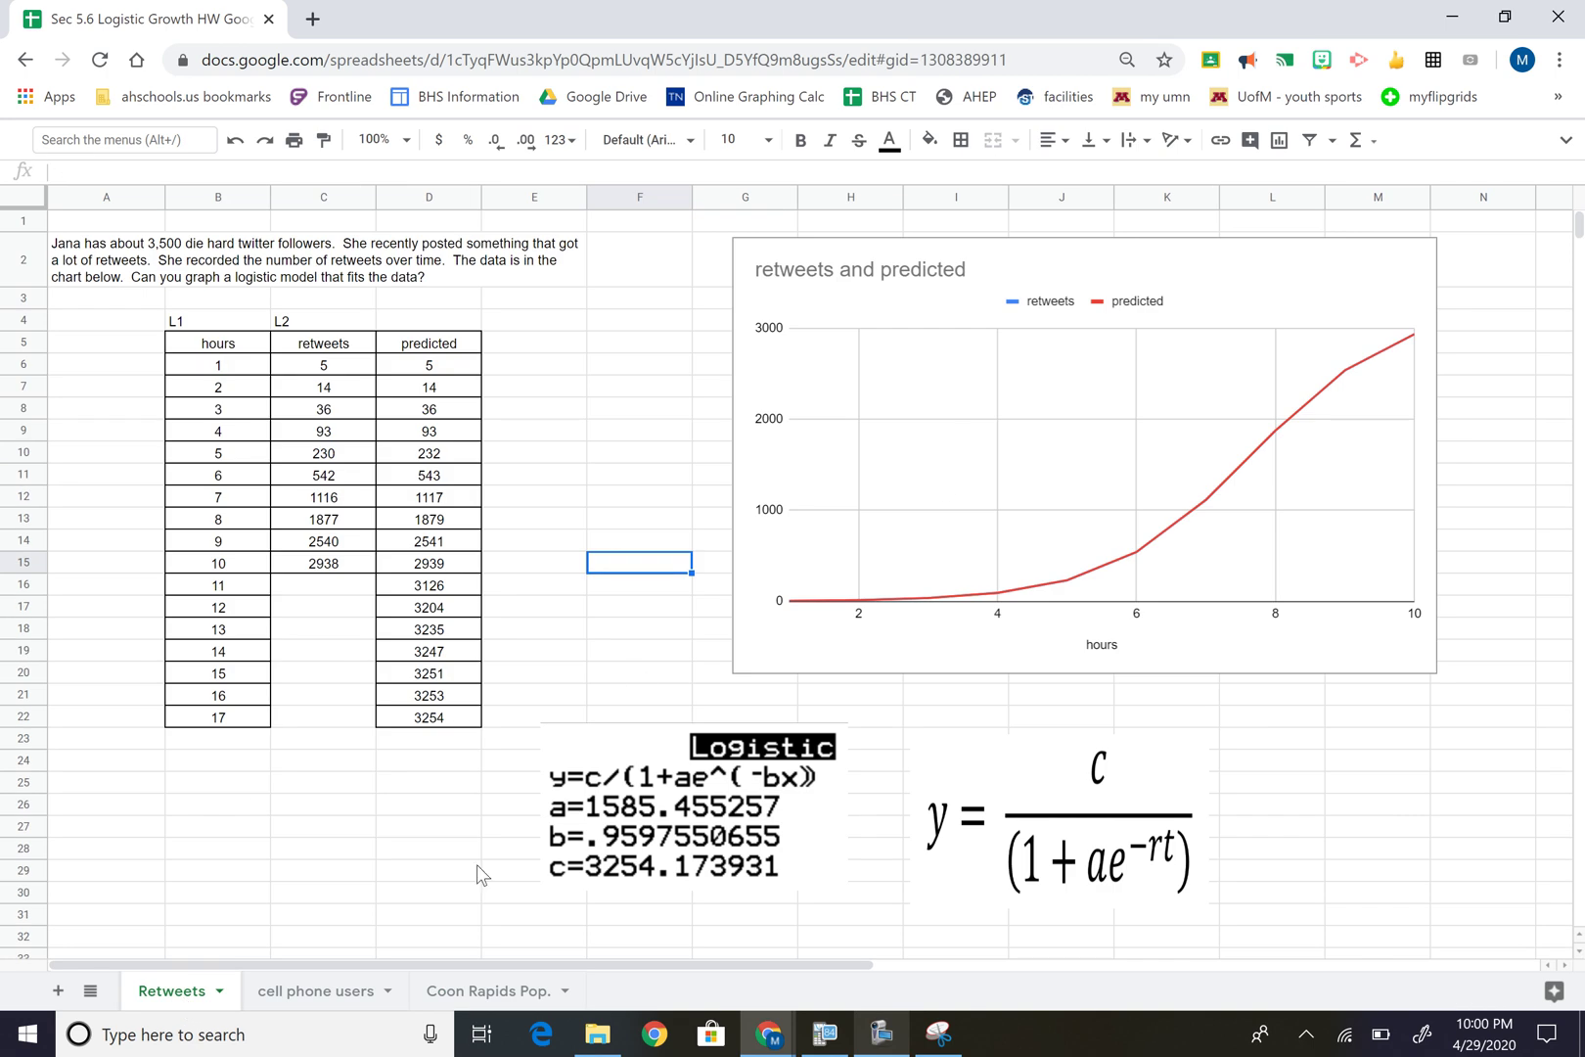
left_click(338, 1000)
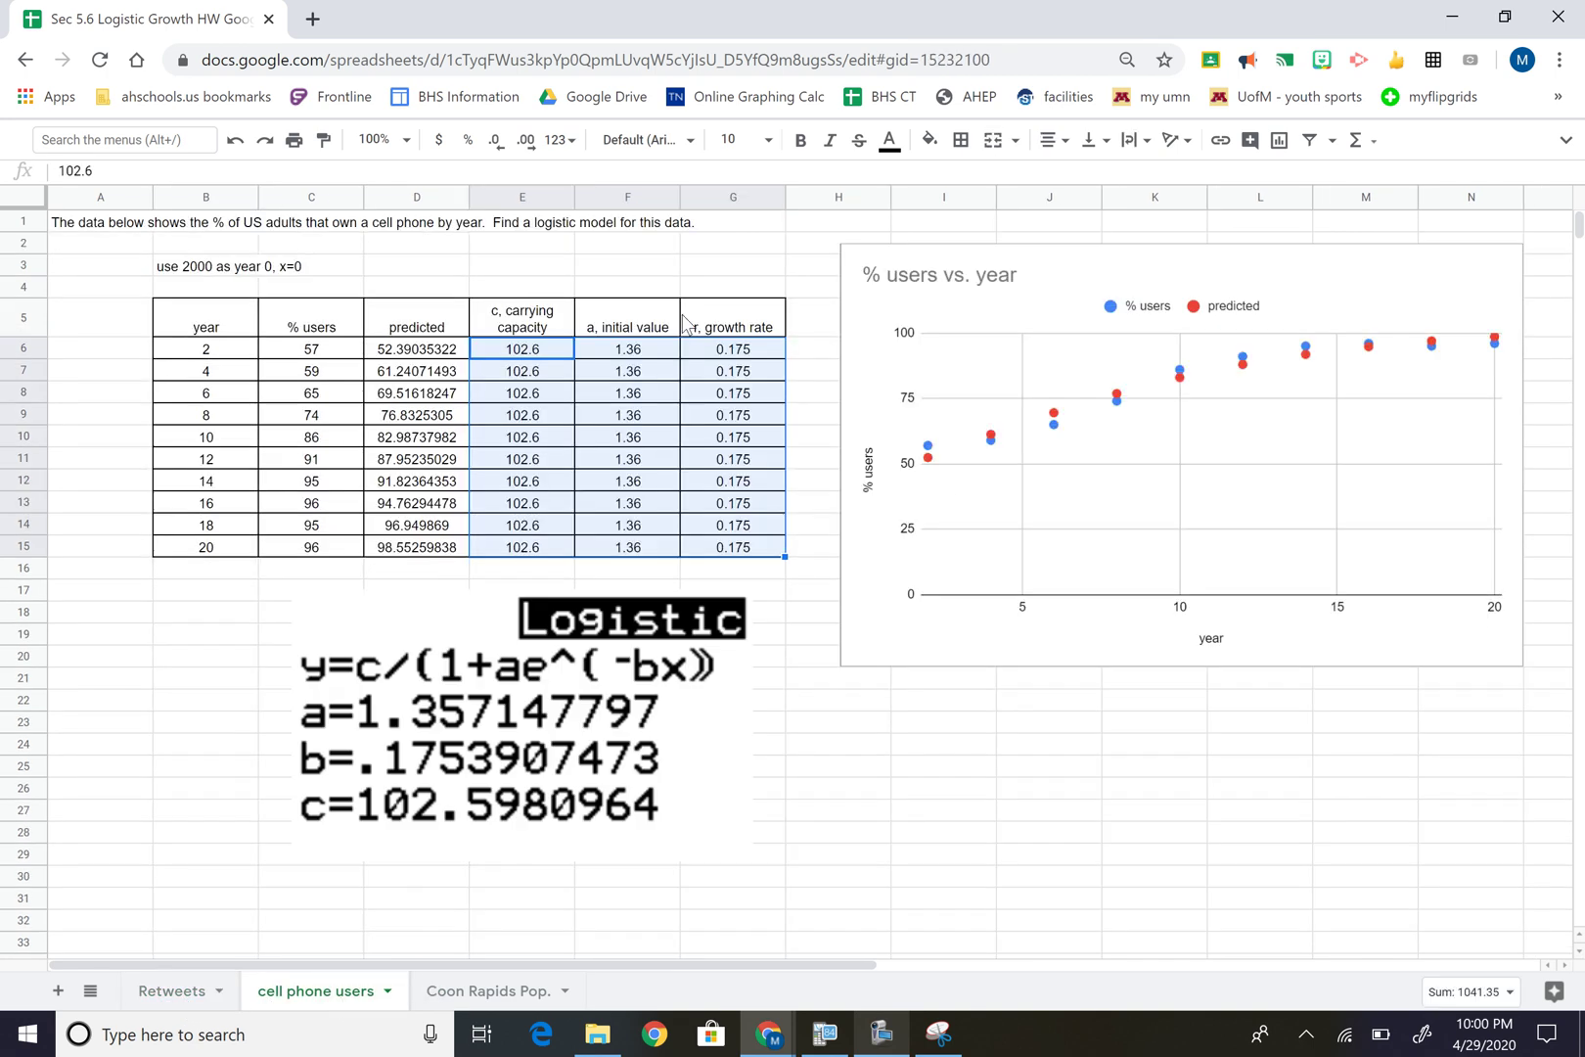
left_click(442, 1000)
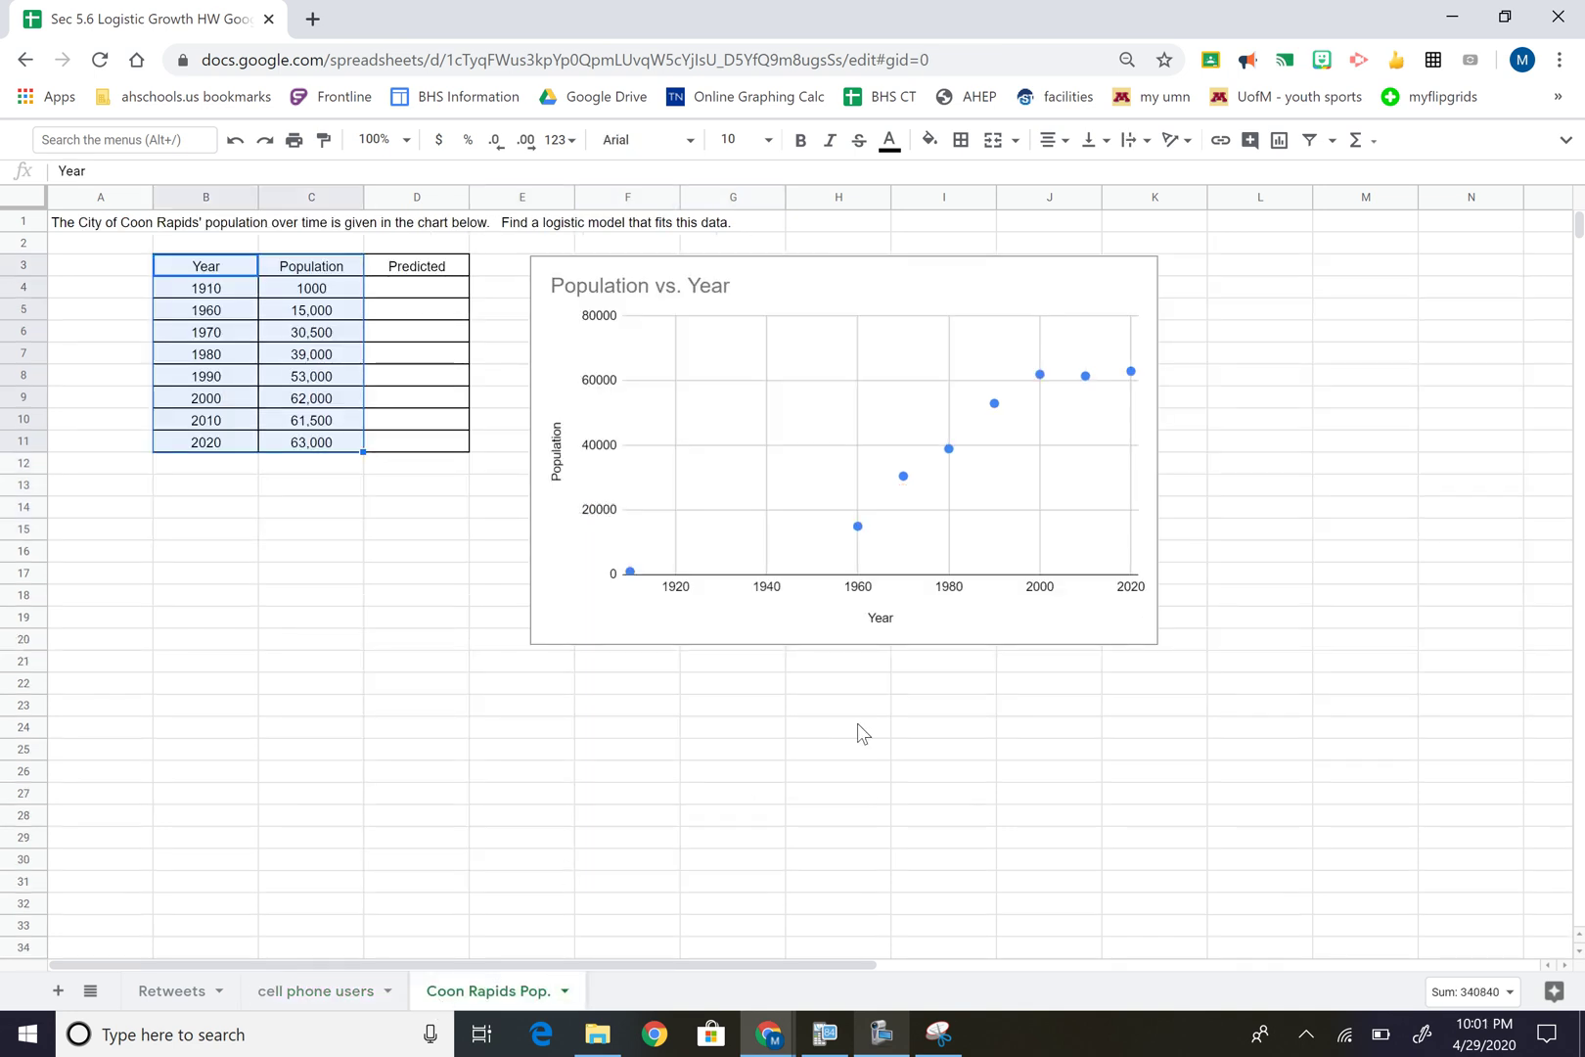
left_click(889, 1037)
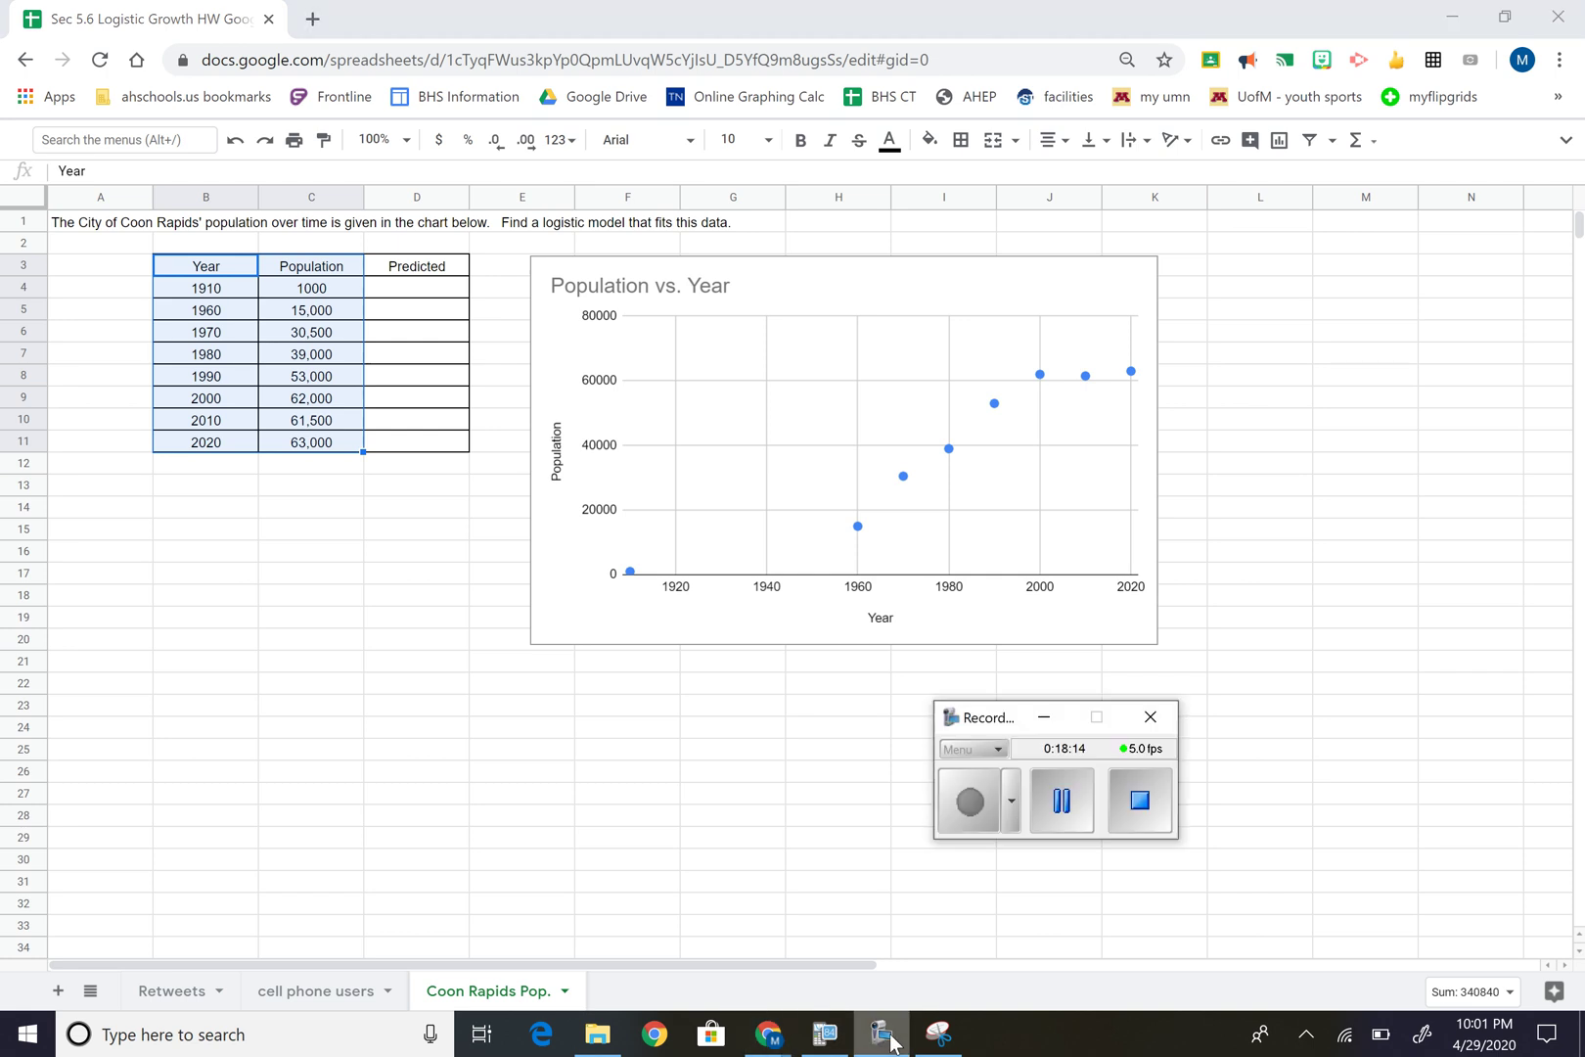